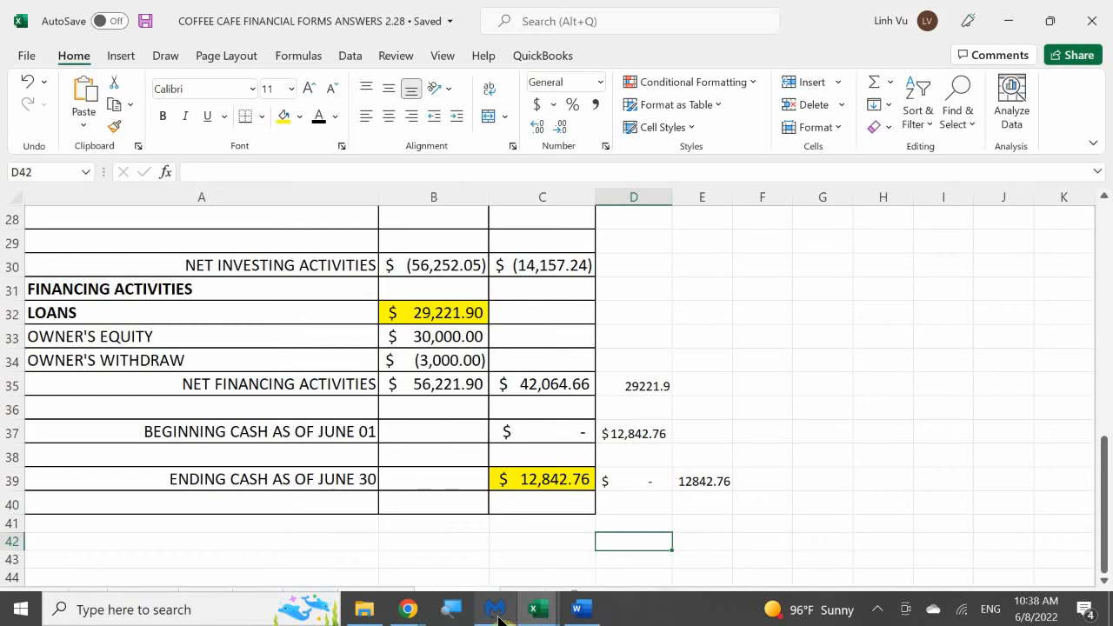
Show the Word scenario document beside the general journal workbook and bring the blank journal page 24 into view
{"action": "mouse_move", "coordinate": [526, 610]}
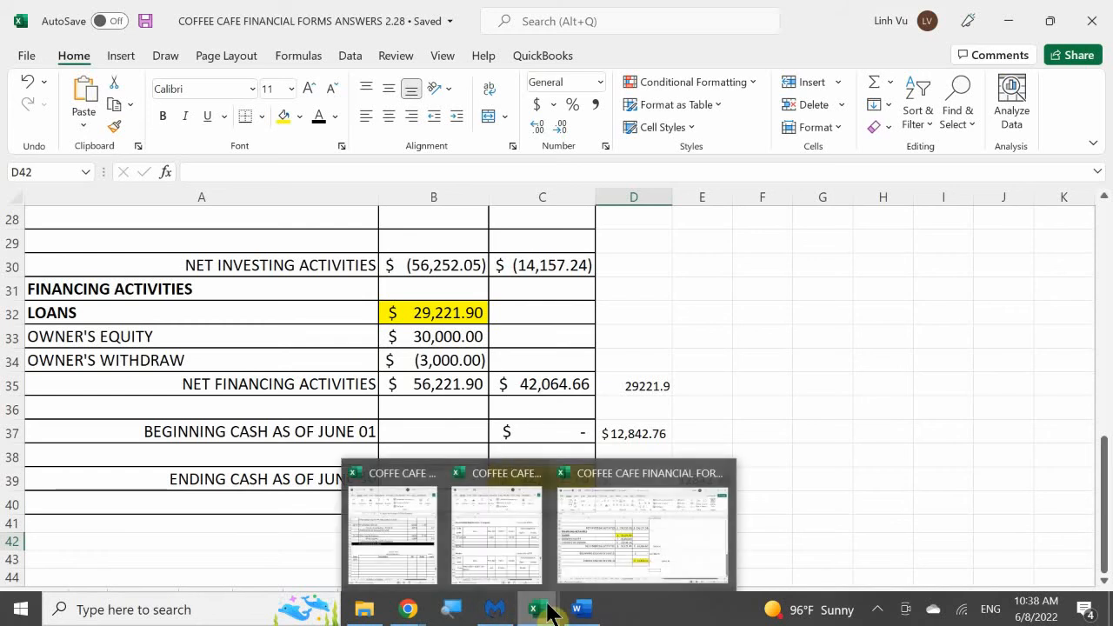
{"action": "left_click", "coordinate": [417, 504]}
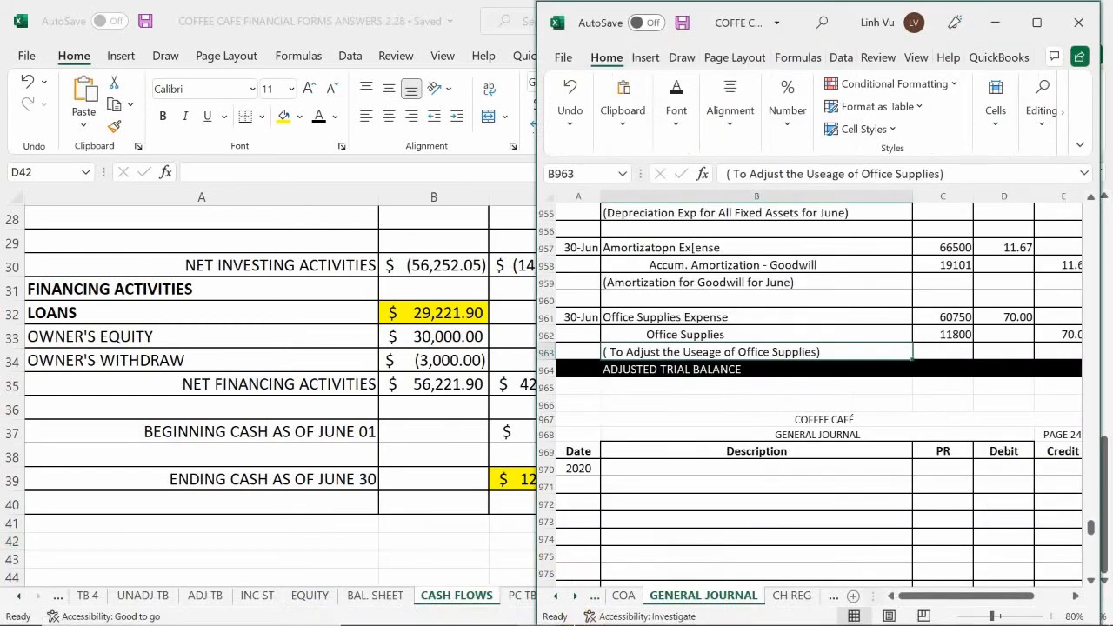
{"action": "left_click", "coordinate": [580, 609]}
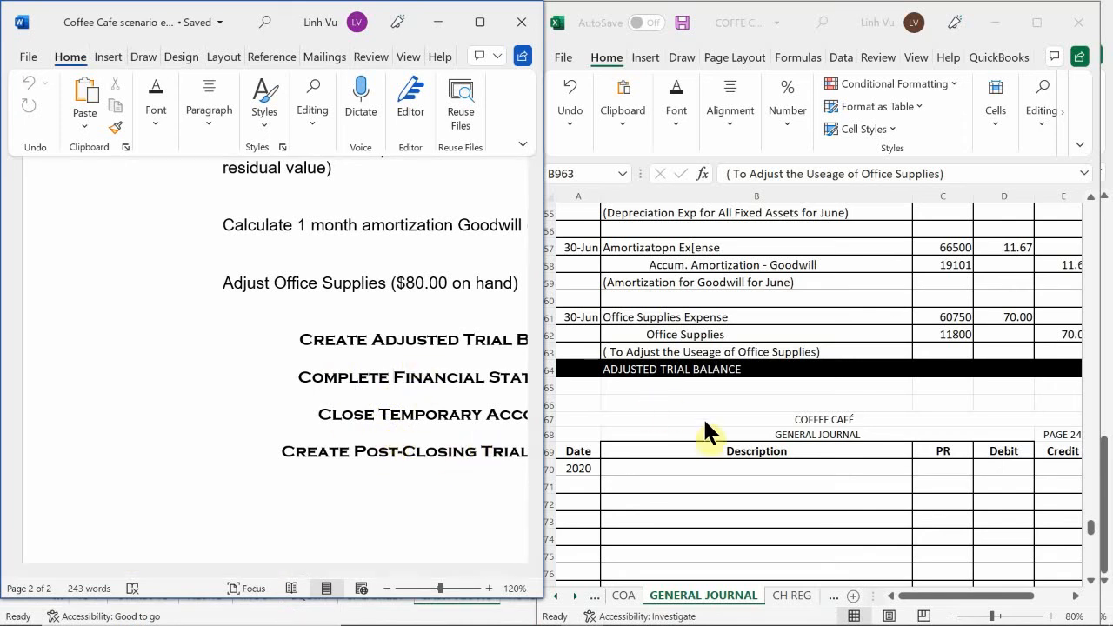
{"action": "left_click", "coordinate": [721, 514]}
{"action": "scroll", "coordinate": [728, 454], "scroll_direction": "down", "scroll_amount": 2}
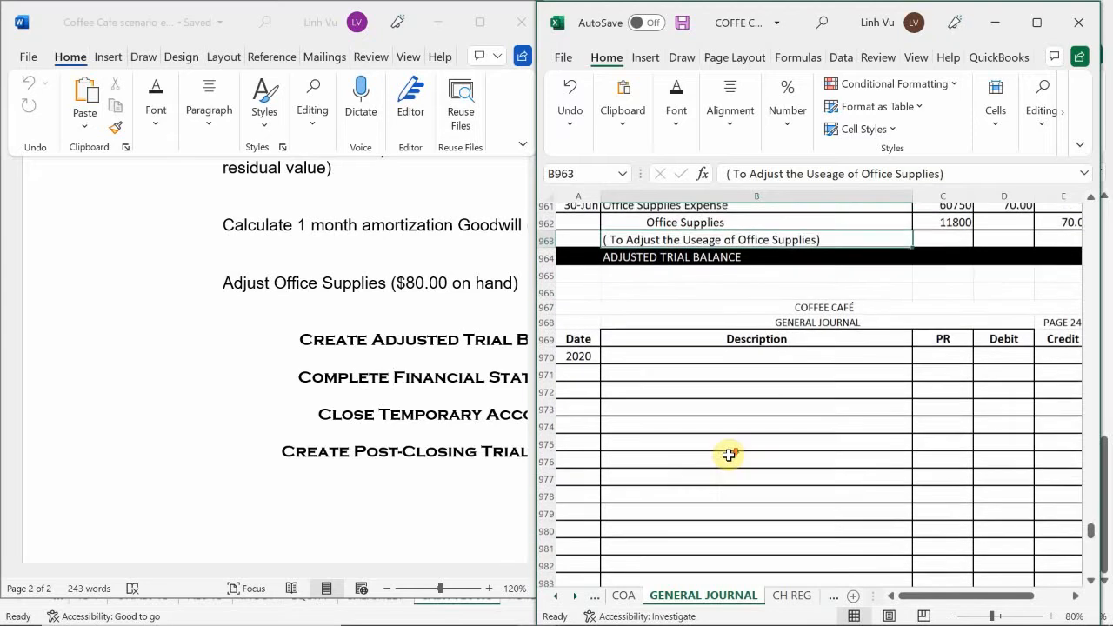
{"action": "scroll", "coordinate": [728, 454], "scroll_direction": "down", "scroll_amount": 1}
{"action": "scroll", "coordinate": [728, 454], "scroll_direction": "up", "scroll_amount": 2}
{"action": "scroll", "coordinate": [728, 454], "scroll_direction": "down", "scroll_amount": 1}
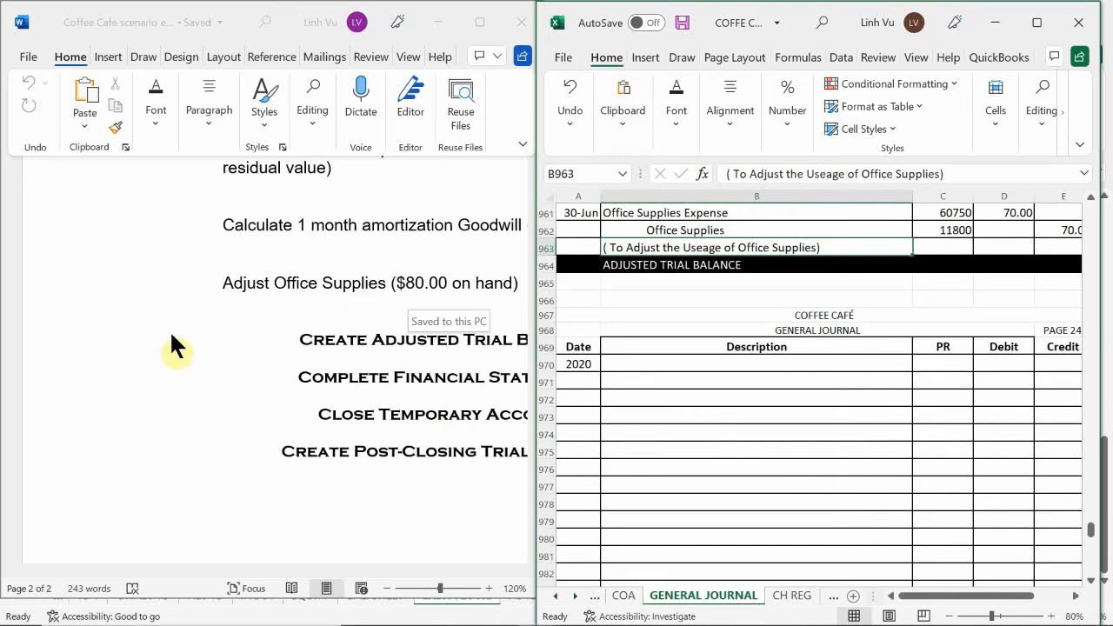
Bring up the ledger workbook with the account sheets beside the general journal
{"action": "mouse_move", "coordinate": [496, 615]}
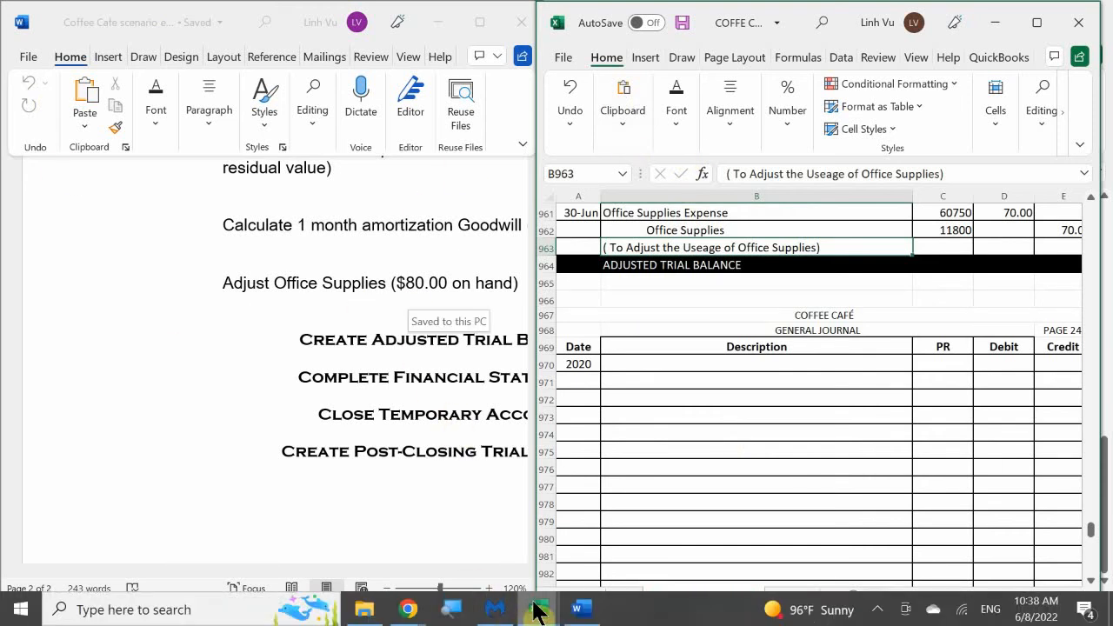
{"action": "mouse_move", "coordinate": [532, 606]}
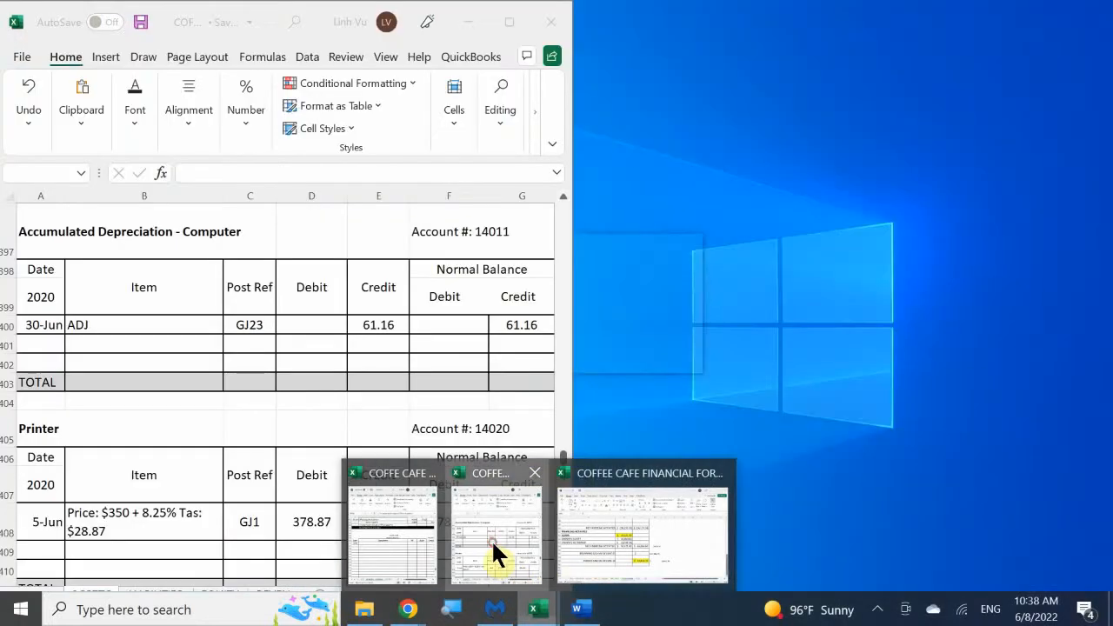
{"action": "left_click", "coordinate": [491, 539]}
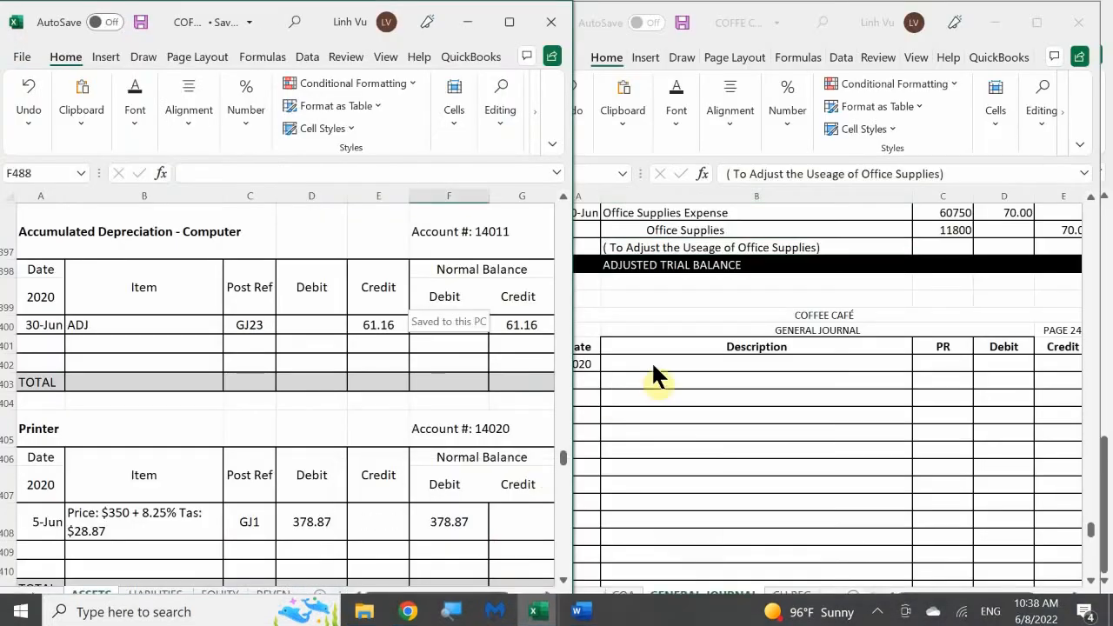
{"action": "left_click", "coordinate": [711, 439]}
{"action": "scroll", "coordinate": [702, 443], "scroll_direction": "down", "scroll_amount": 1}
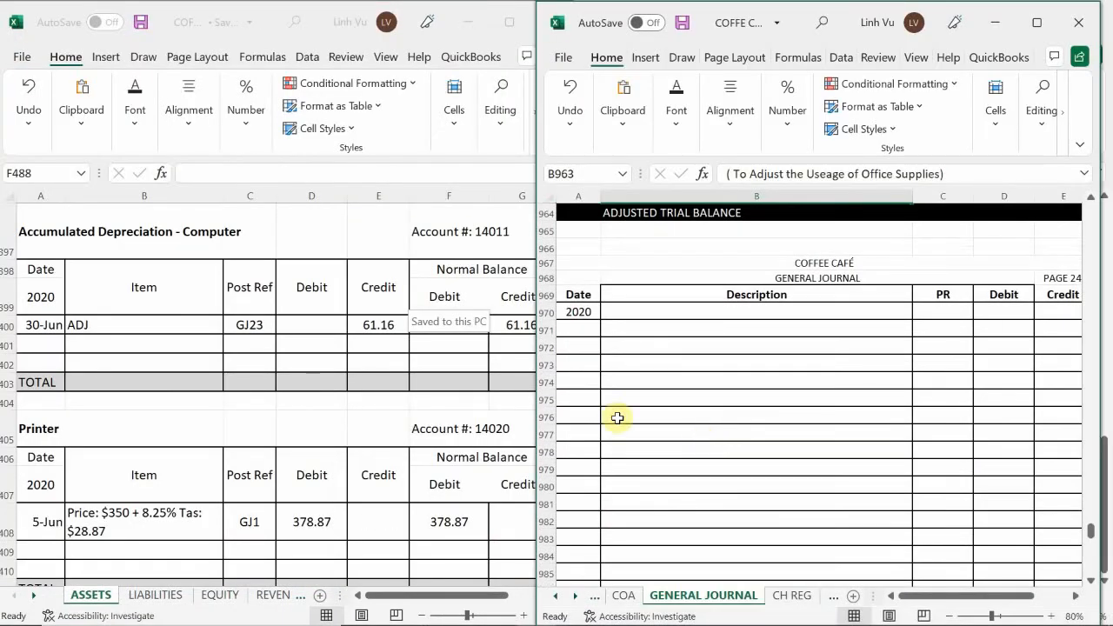
Open the REVENUES sheet in the ledger workbook and go to the Sales – Regular Coffee account
{"action": "left_click", "coordinate": [87, 596]}
{"action": "left_click", "coordinate": [125, 496]}
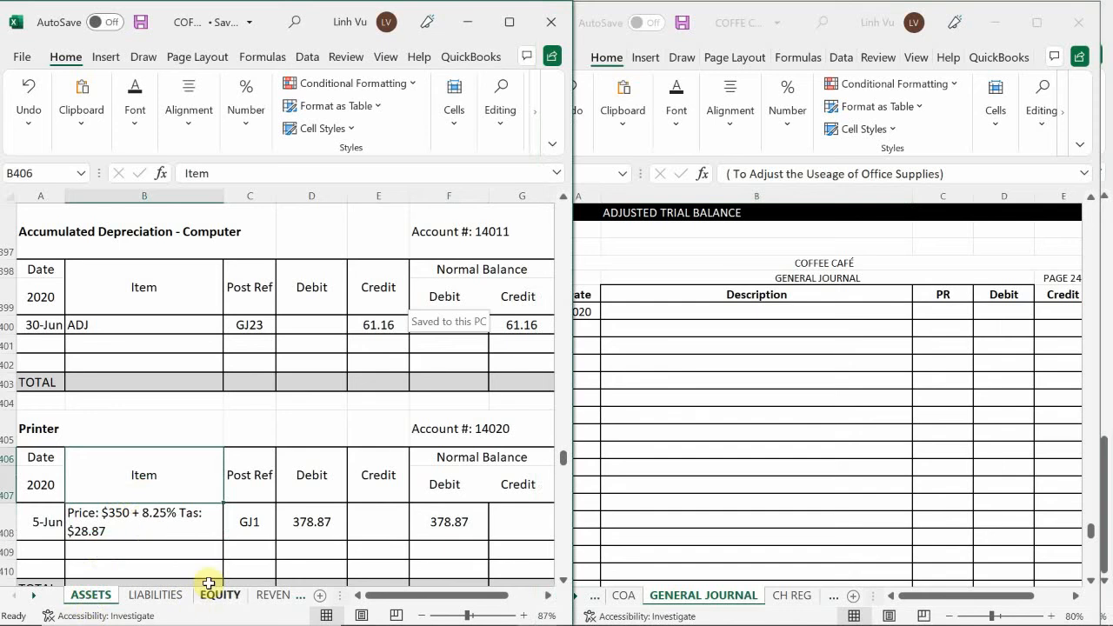
{"action": "left_click", "coordinate": [271, 600]}
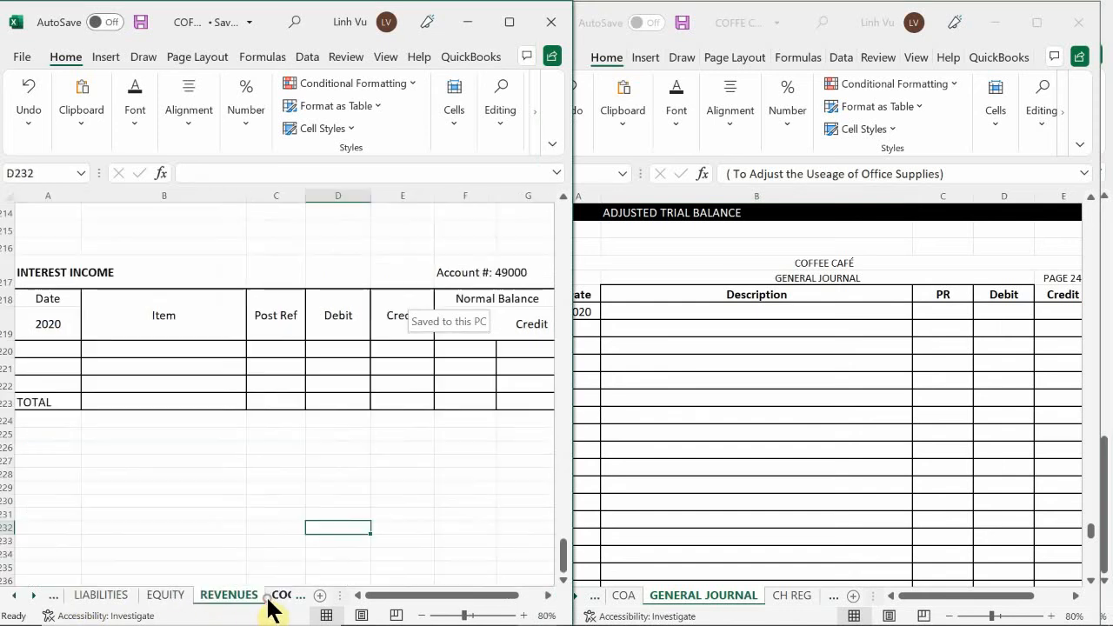
{"action": "left_click", "coordinate": [224, 525]}
{"action": "scroll", "coordinate": [224, 525], "scroll_direction": "up", "scroll_amount": 20}
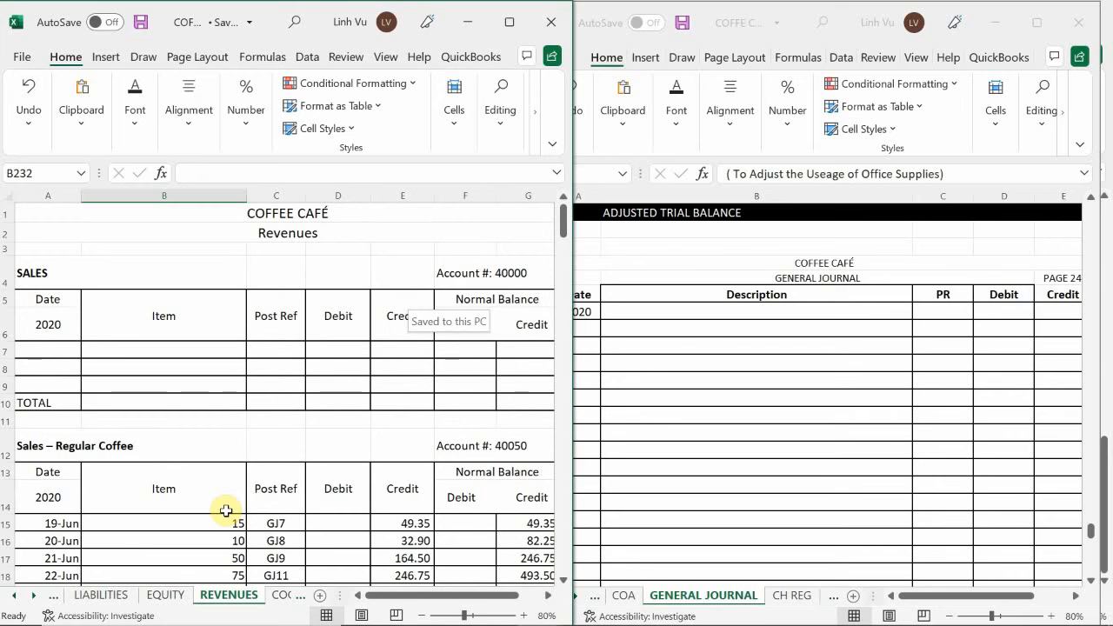
{"action": "left_click", "coordinate": [289, 397]}
{"action": "scroll", "coordinate": [289, 397], "scroll_direction": "down", "scroll_amount": 5}
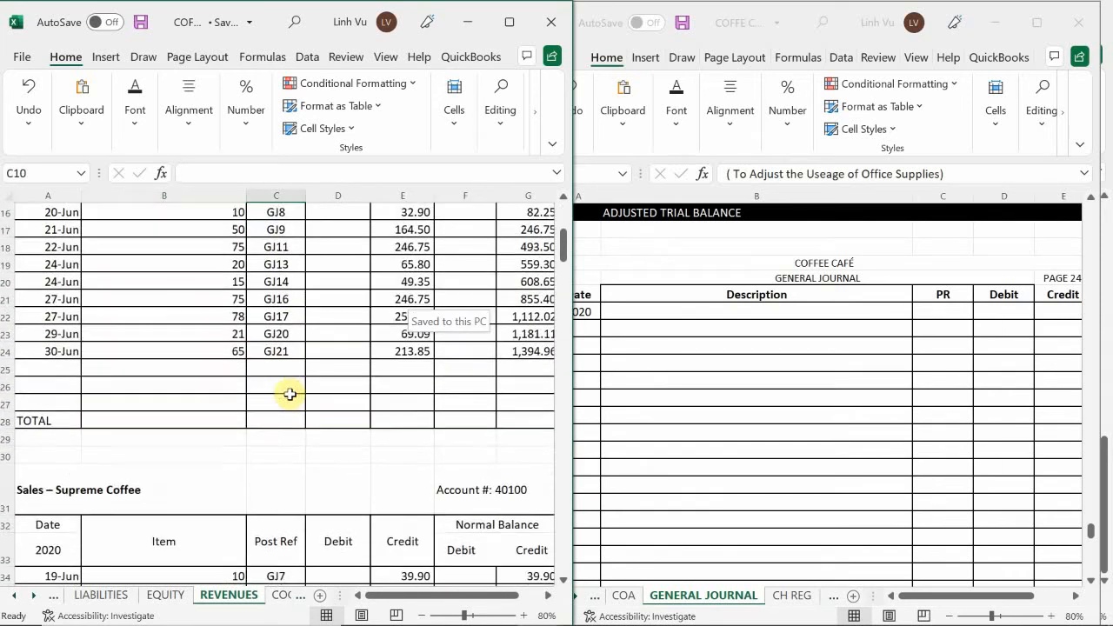
{"action": "scroll", "coordinate": [290, 393], "scroll_direction": "up", "scroll_amount": 1}
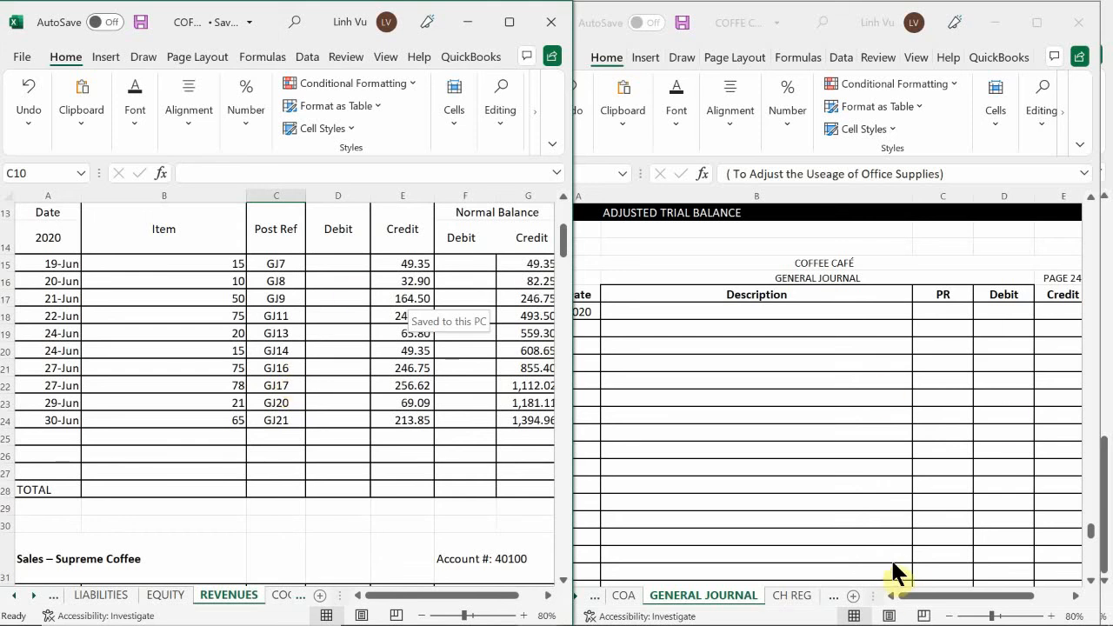
{"action": "left_click", "coordinate": [878, 612]}
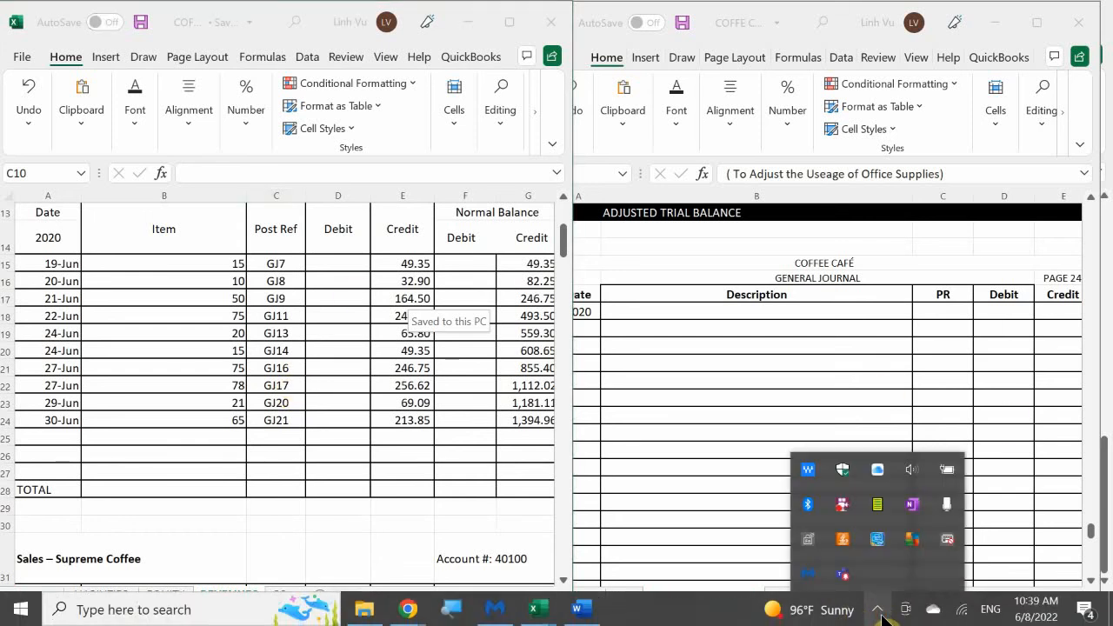
{"action": "left_click", "coordinate": [880, 612]}
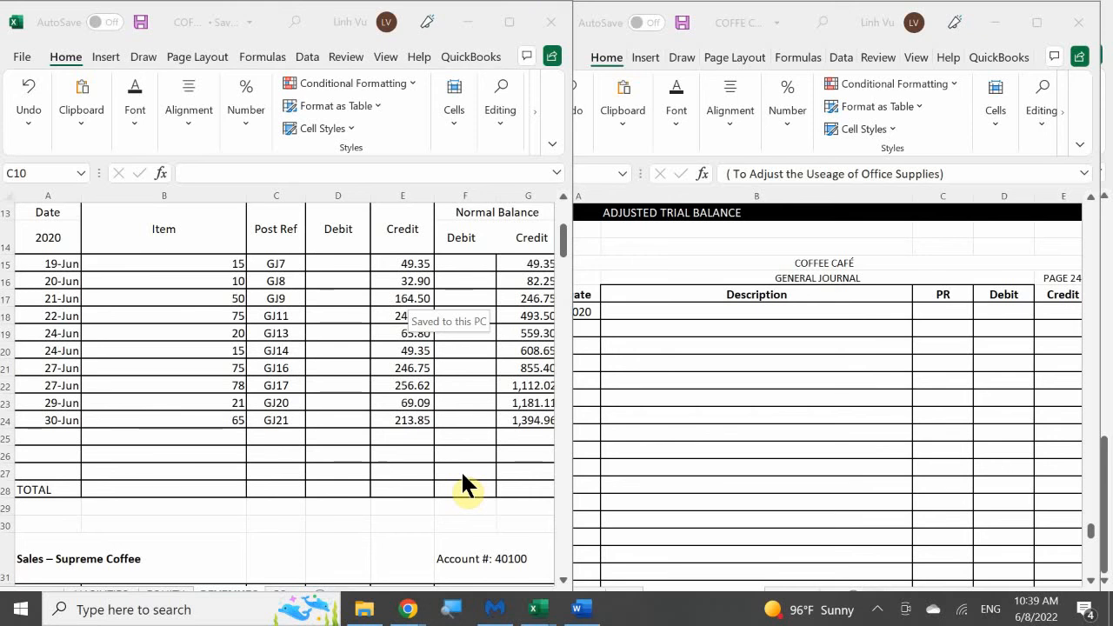
Enter the date 6/30 in cell A971, the first entry row of general journal page 24
{"action": "scroll", "coordinate": [346, 344], "scroll_direction": "up", "scroll_amount": 4}
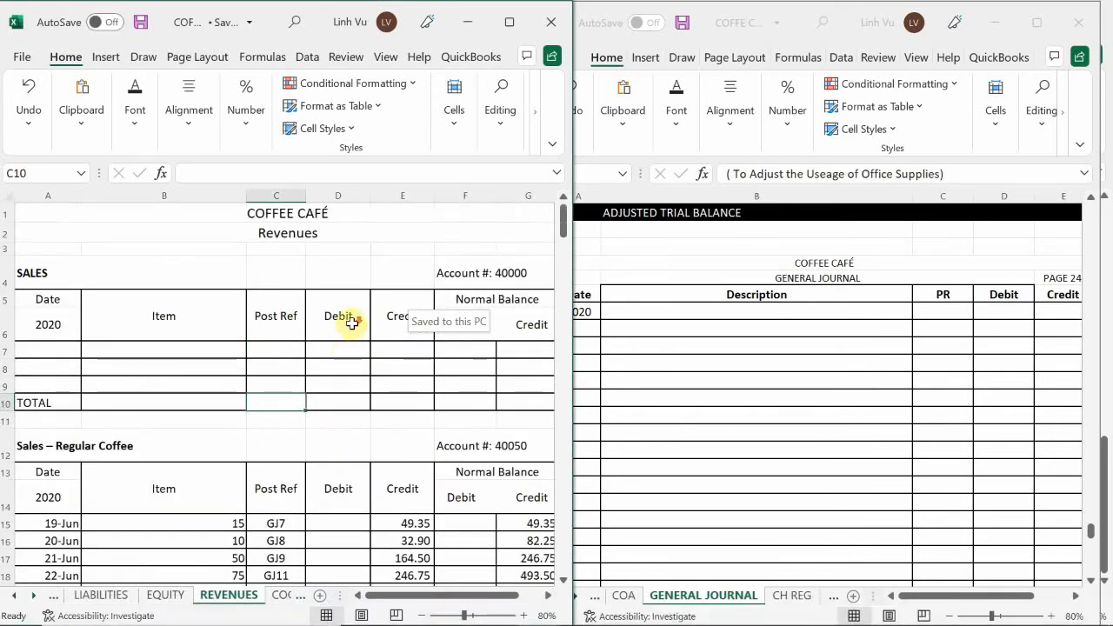
{"action": "scroll", "coordinate": [352, 323], "scroll_direction": "down", "scroll_amount": 3}
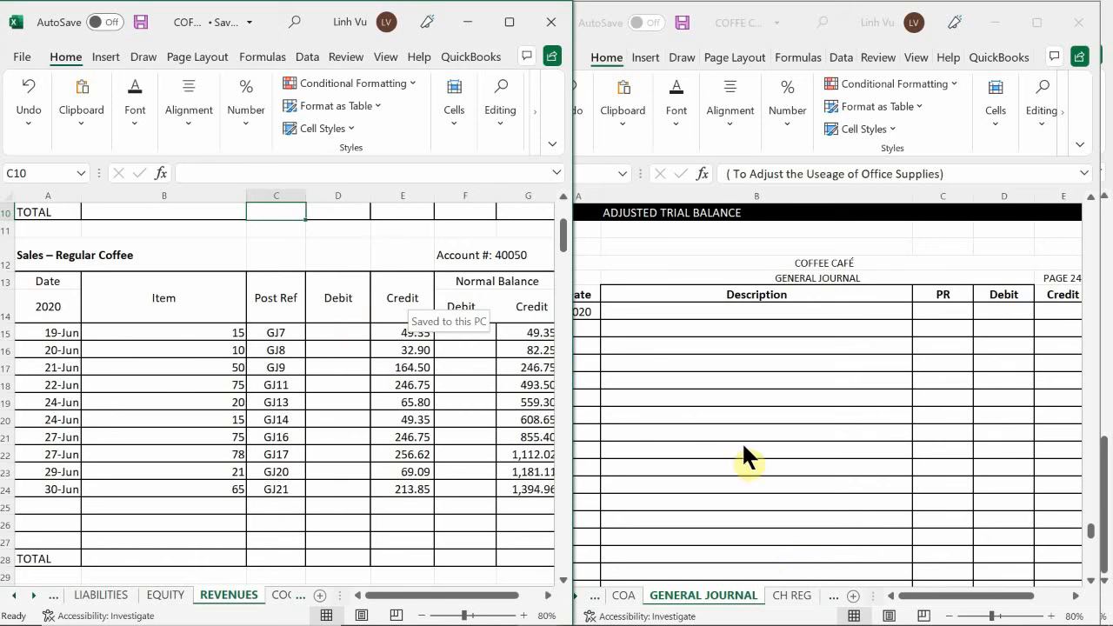
{"action": "left_click", "coordinate": [652, 340]}
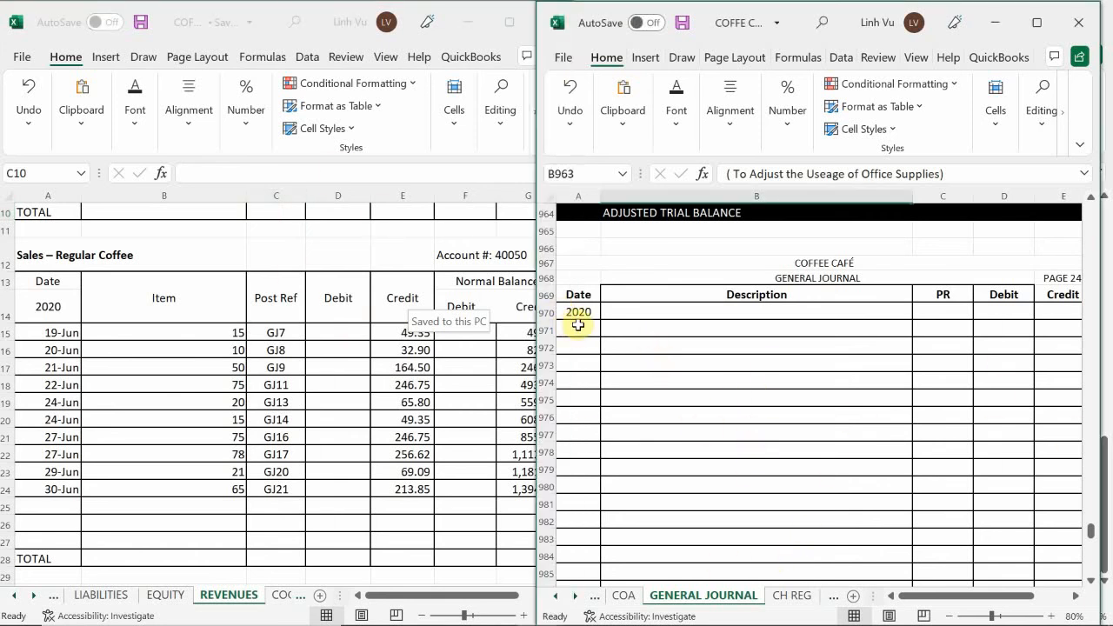
{"action": "left_click", "coordinate": [581, 328]}
{"action": "type", "text": "6/"}
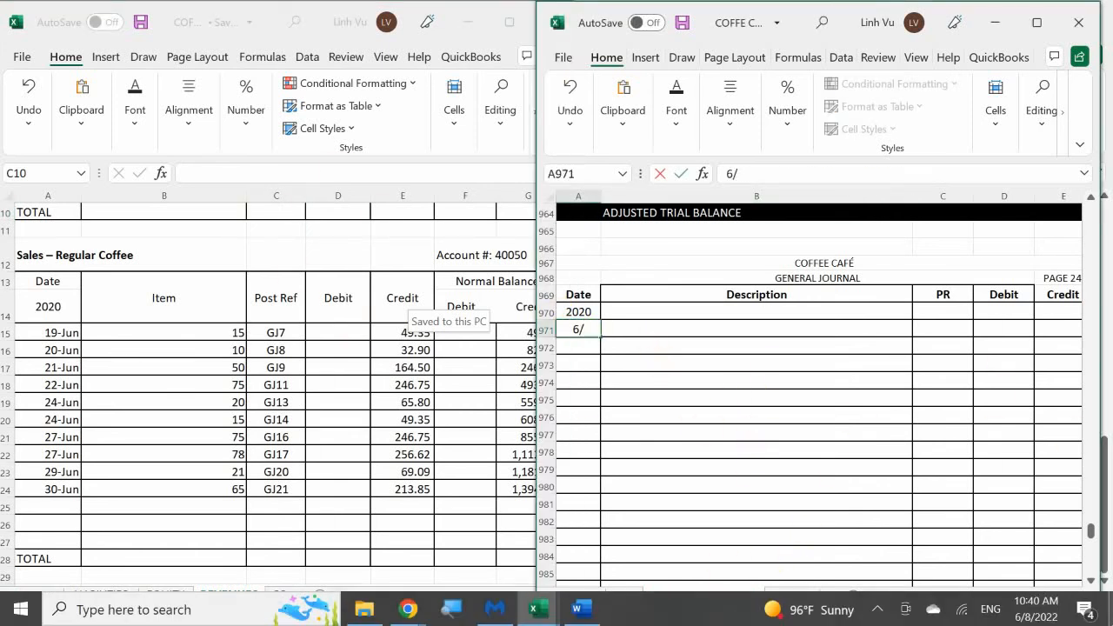
{"action": "type", "text": "30"}
{"action": "key", "text": "Return"}
{"action": "key", "text": "Right"}
{"action": "key", "text": "Up"}
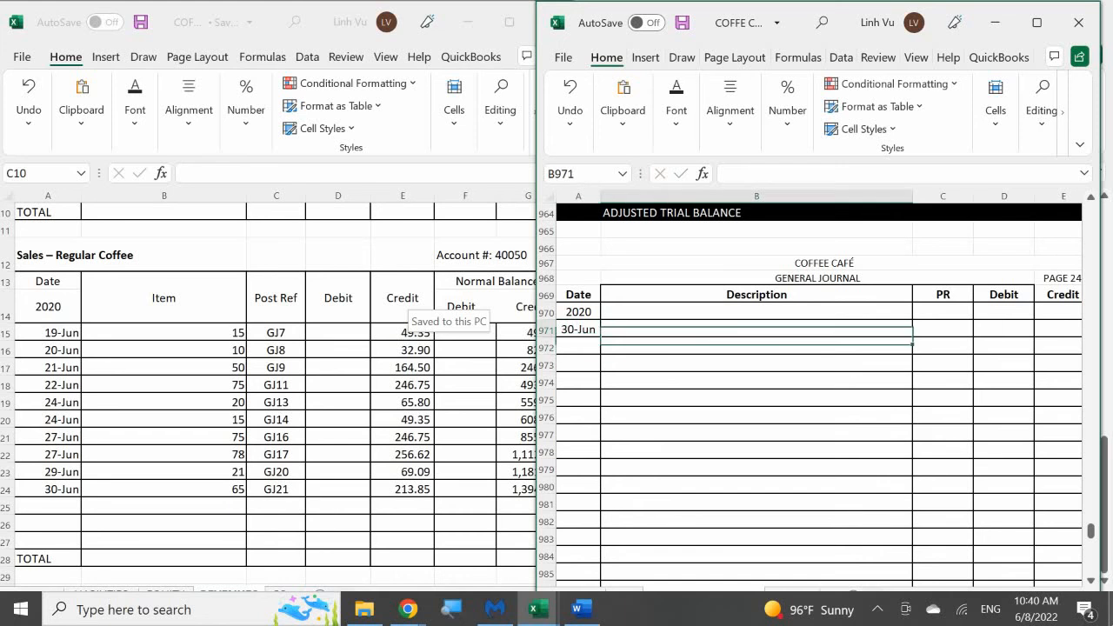
Enter "Sales - Regular Coffee" as the description of the 30-Jun journal entry in B971
{"action": "type", "text": "s"}
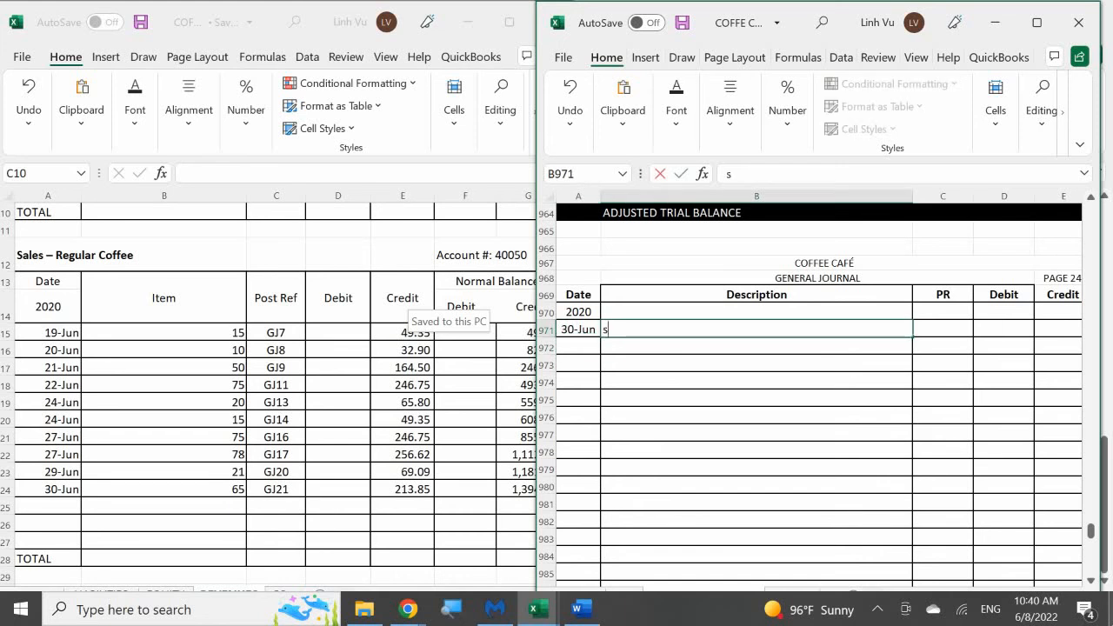
{"action": "key", "text": "BackSpace"}
{"action": "type", "text": "Sales"}
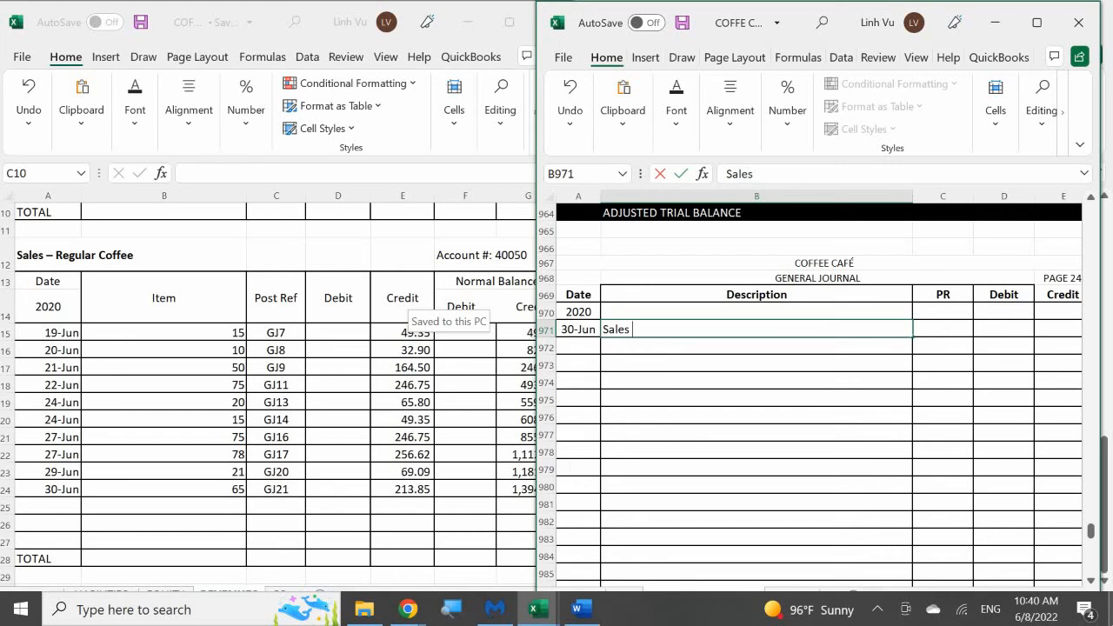
{"action": "type", "text": "  - Regular Coffee"}
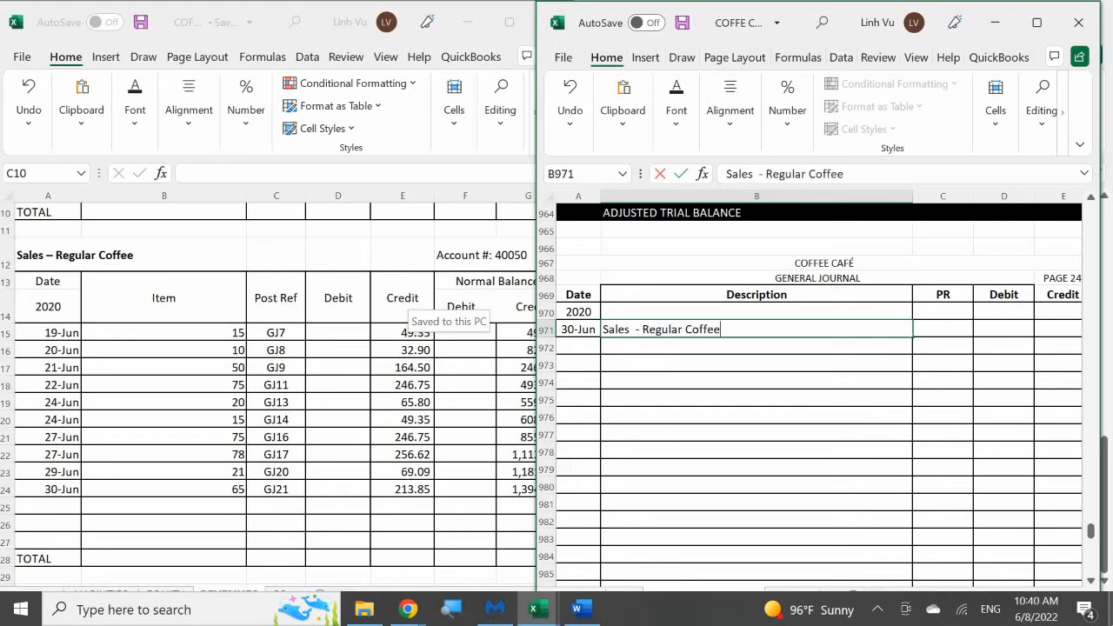
Enter 40050 as the posting reference for the Regular Coffee line and select its debit cell, D971
{"action": "key", "text": "Tab"}
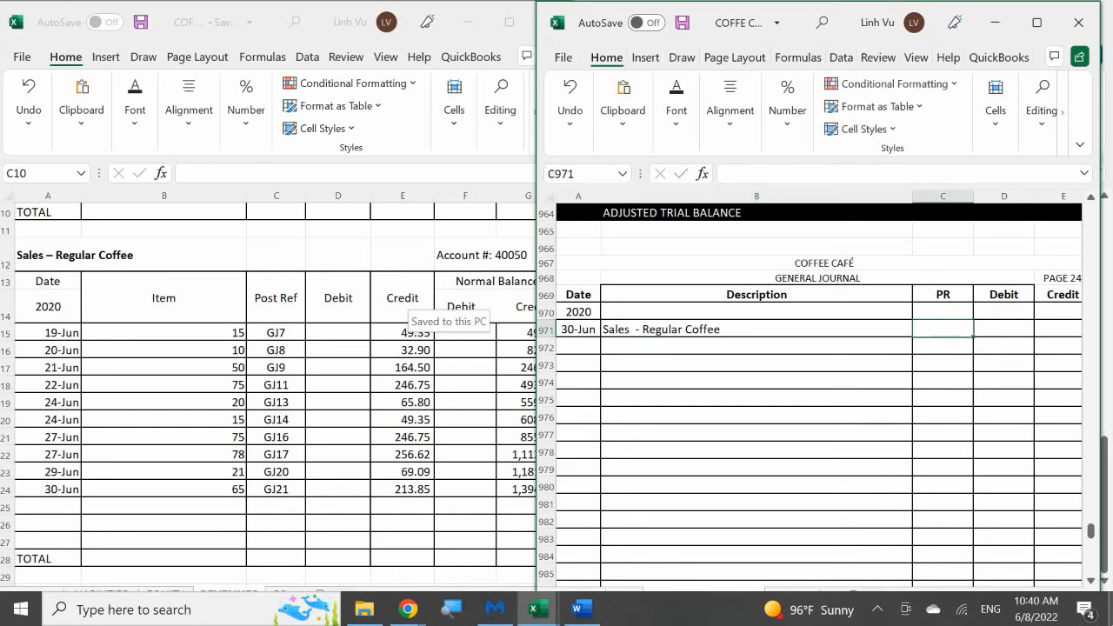
{"action": "type", "text": "40050"}
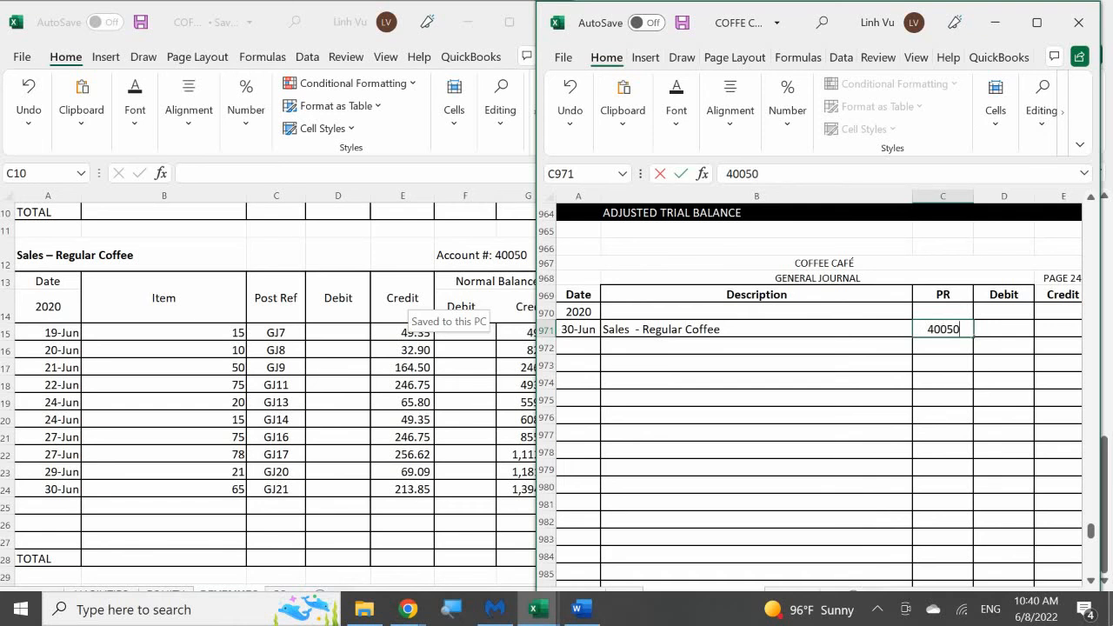
{"action": "key", "text": "Return"}
{"action": "key", "text": "Right"}
{"action": "key", "text": "Up"}
{"action": "key", "text": "Up"}
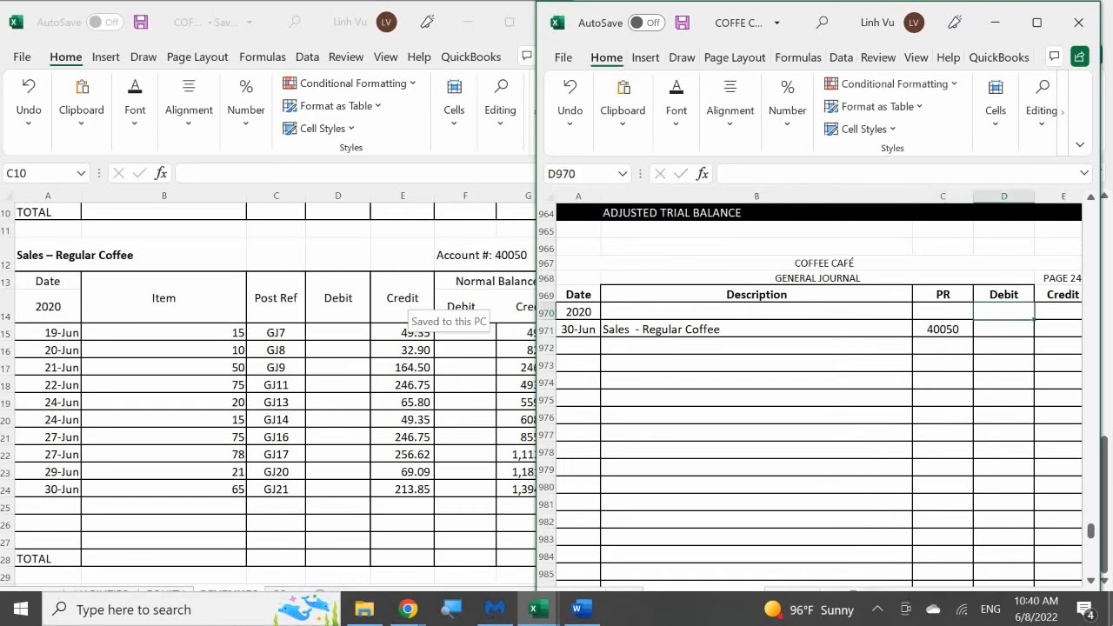
{"action": "key", "text": "Down"}
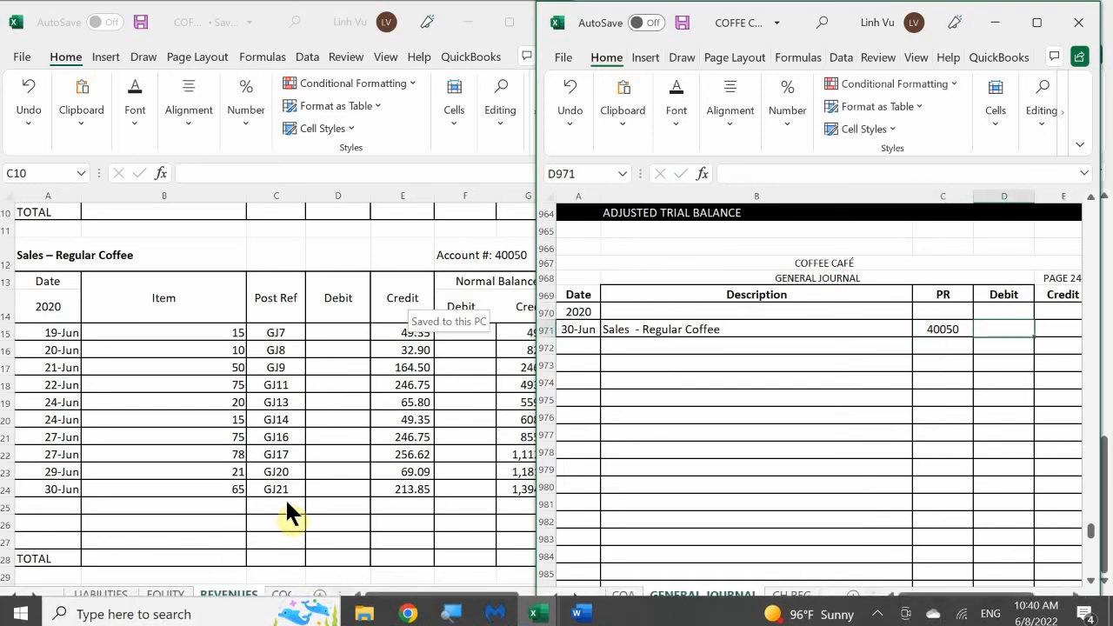
Widen the ledger window and shift it so more of its Normal Balance Credit column shows beside the general journal
{"action": "left_click", "coordinate": [404, 417]}
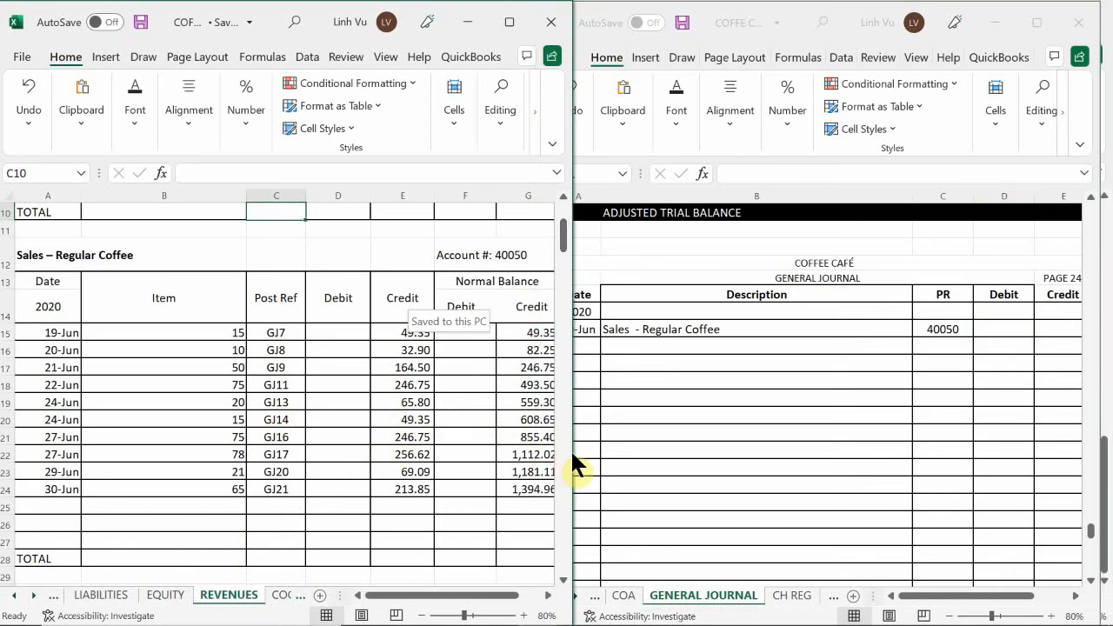
{"action": "left_click_drag", "start_coordinate": [573, 452], "coordinate": [596, 458]}
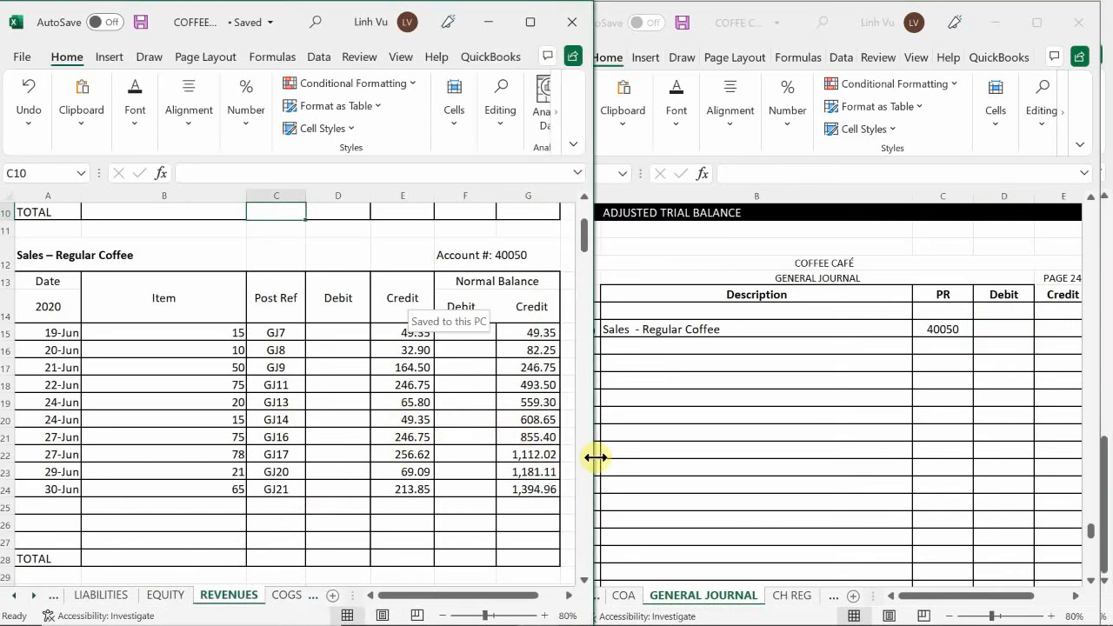
{"action": "left_click", "coordinate": [725, 371]}
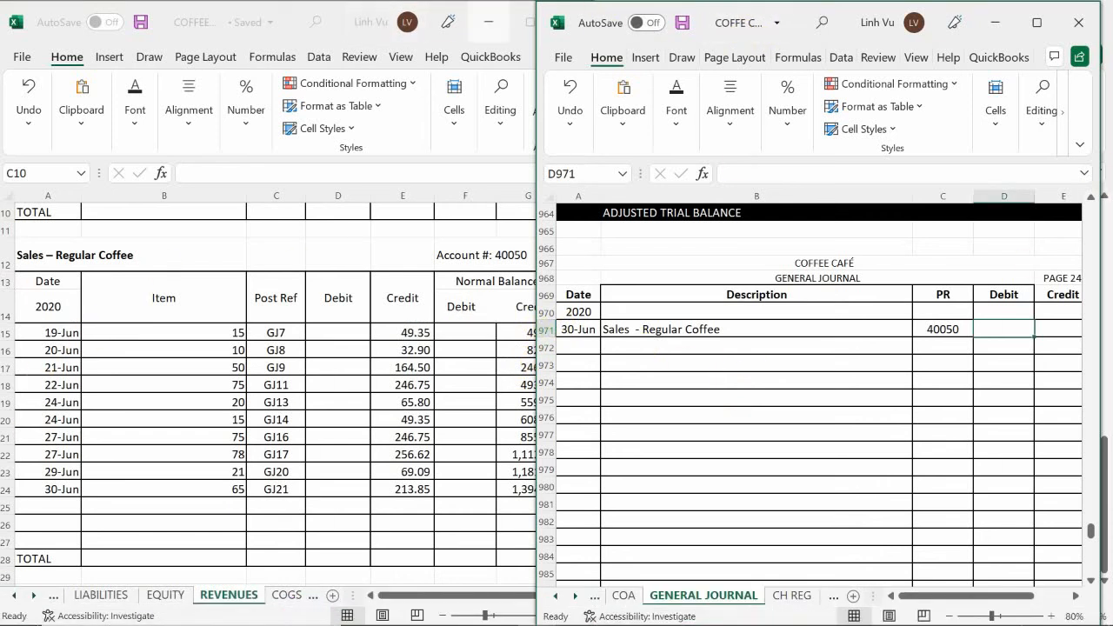
{"action": "left_click_drag", "start_coordinate": [292, 10], "coordinate": [246, 17]}
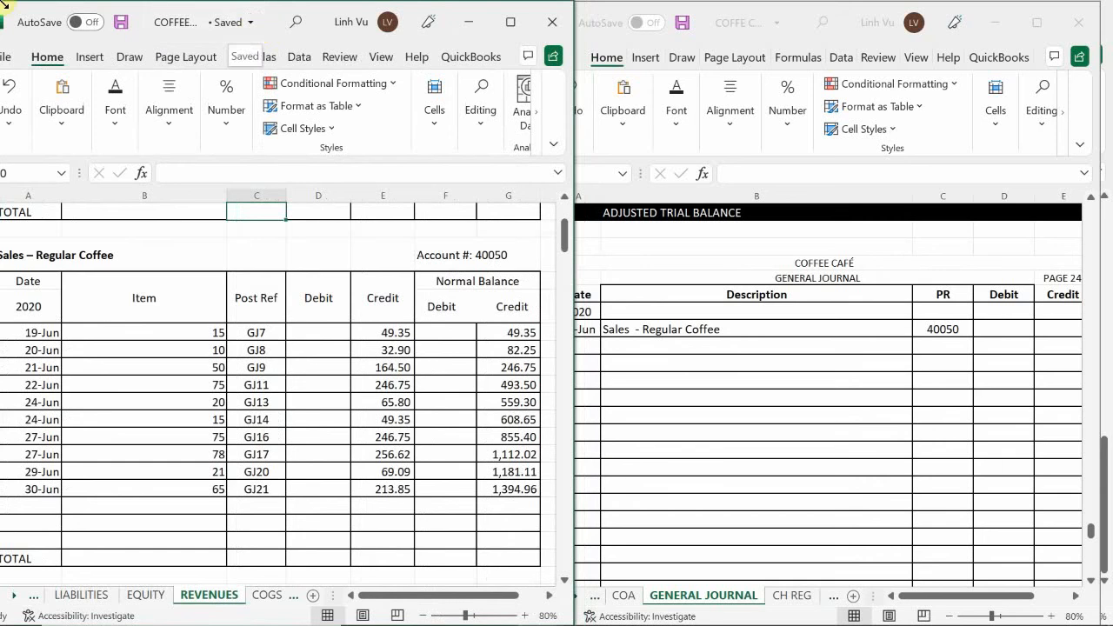
{"action": "left_click", "coordinate": [612, 374]}
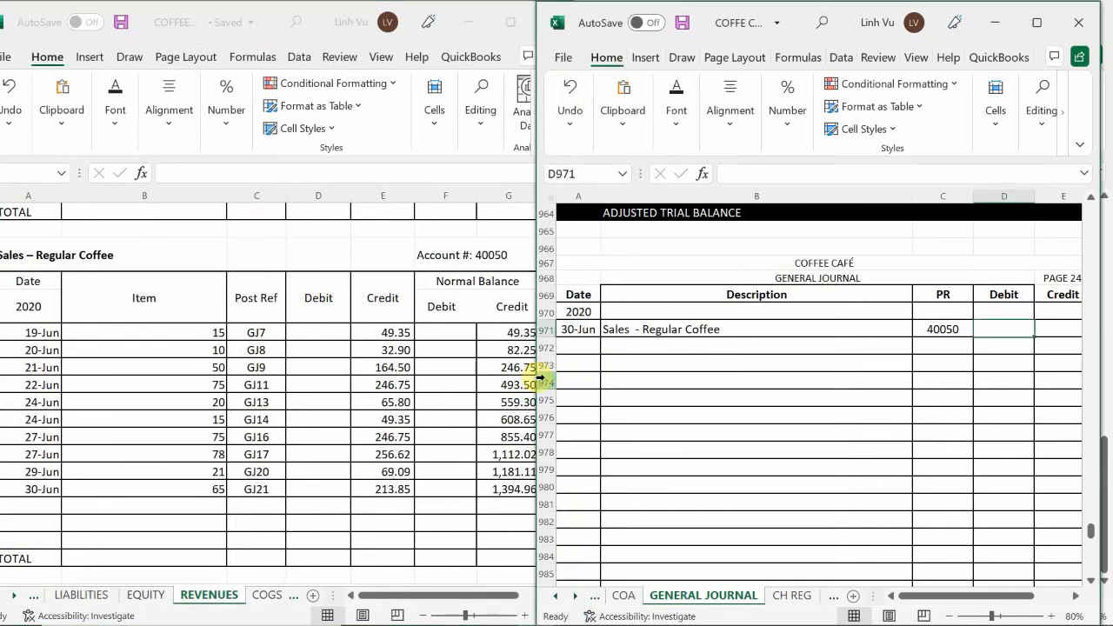
{"action": "left_click", "coordinate": [512, 426]}
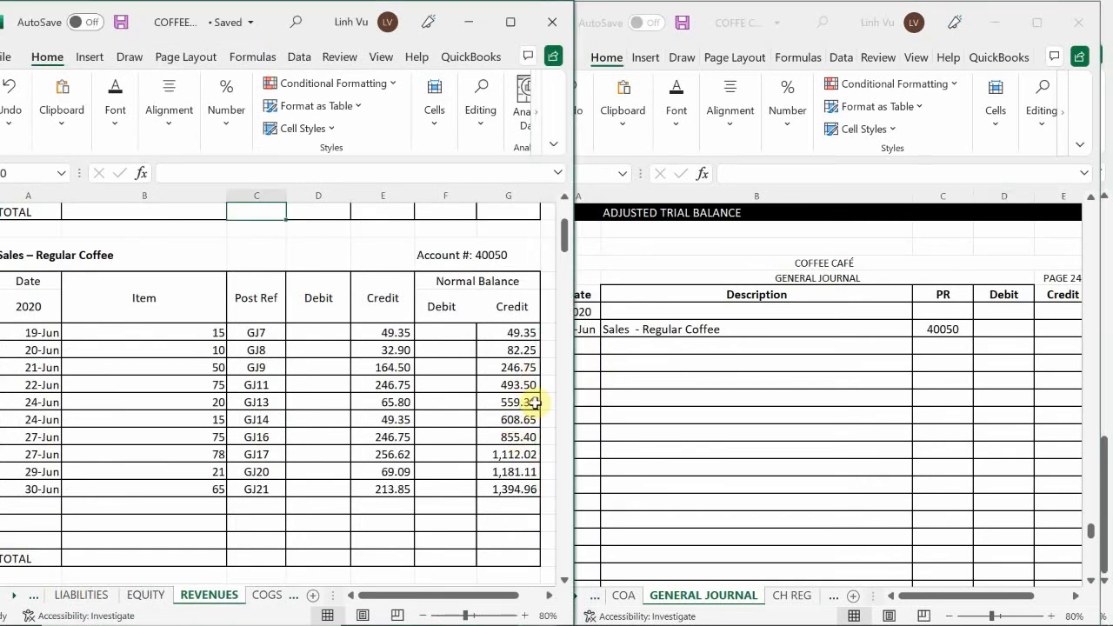
{"action": "left_click", "coordinate": [614, 393]}
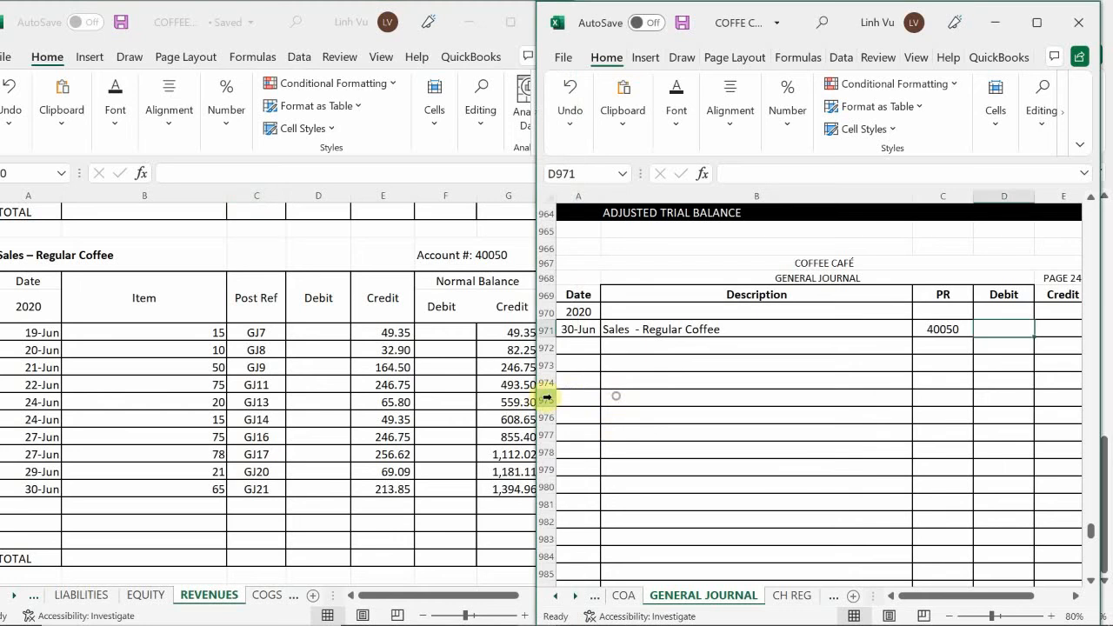
Enter 1394.96 as the debit amount for Sales - Regular Coffee in D971 of the general journal
{"action": "mouse_move", "coordinate": [533, 406]}
{"action": "left_mouse_down"}
{"action": "mouse_move", "coordinate": [571, 415]}
{"action": "mouse_move", "coordinate": [544, 423]}
{"action": "left_mouse_up"}
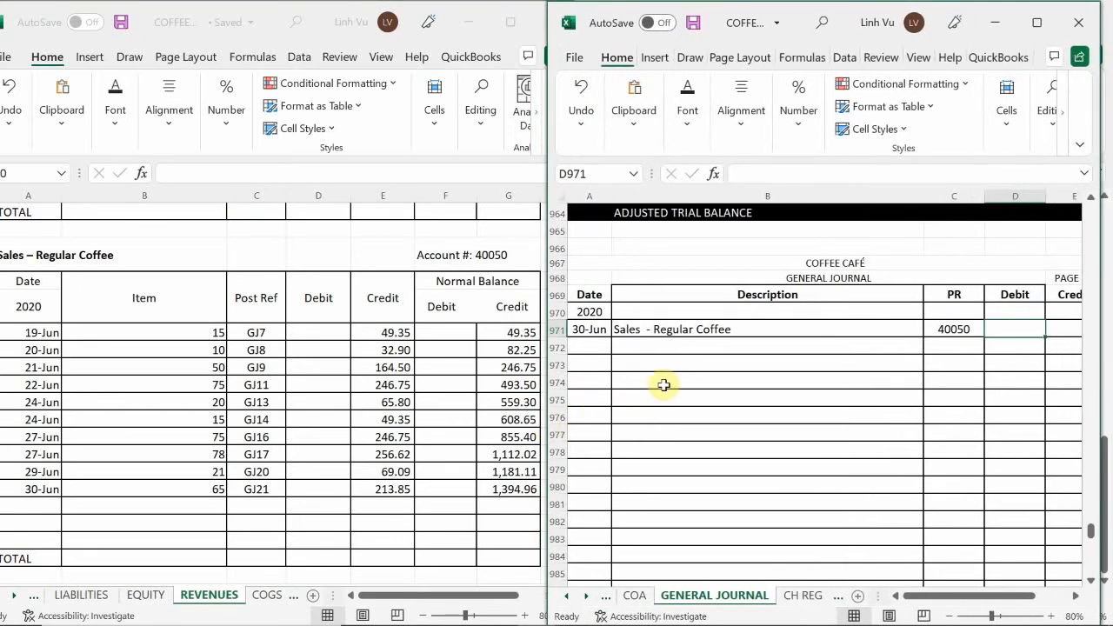
{"action": "left_click", "coordinate": [668, 383]}
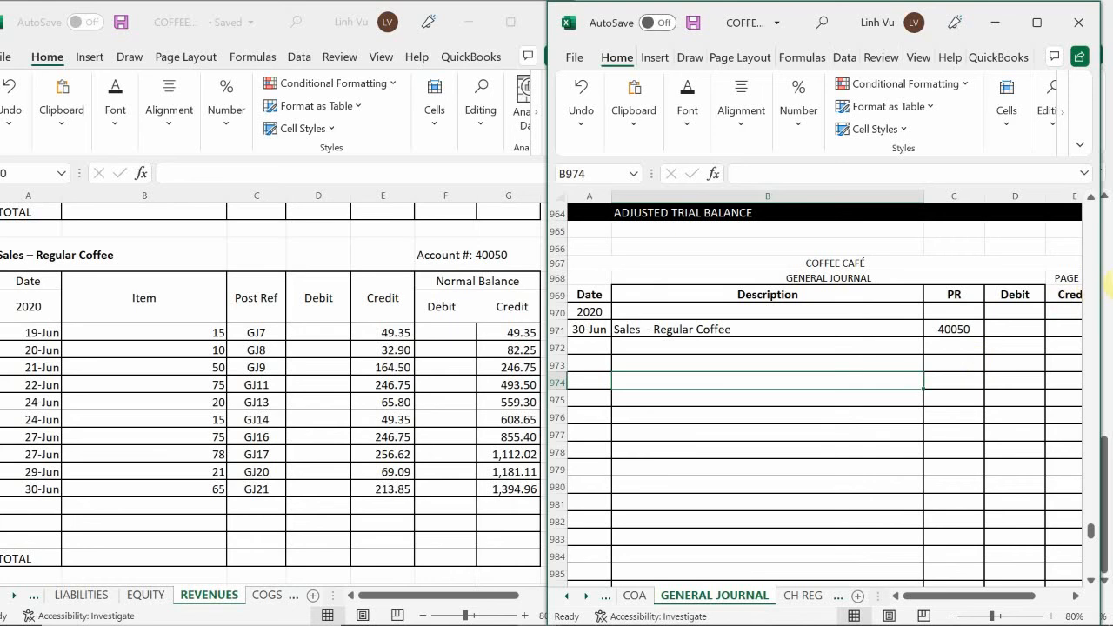
{"action": "left_click", "coordinate": [1020, 329]}
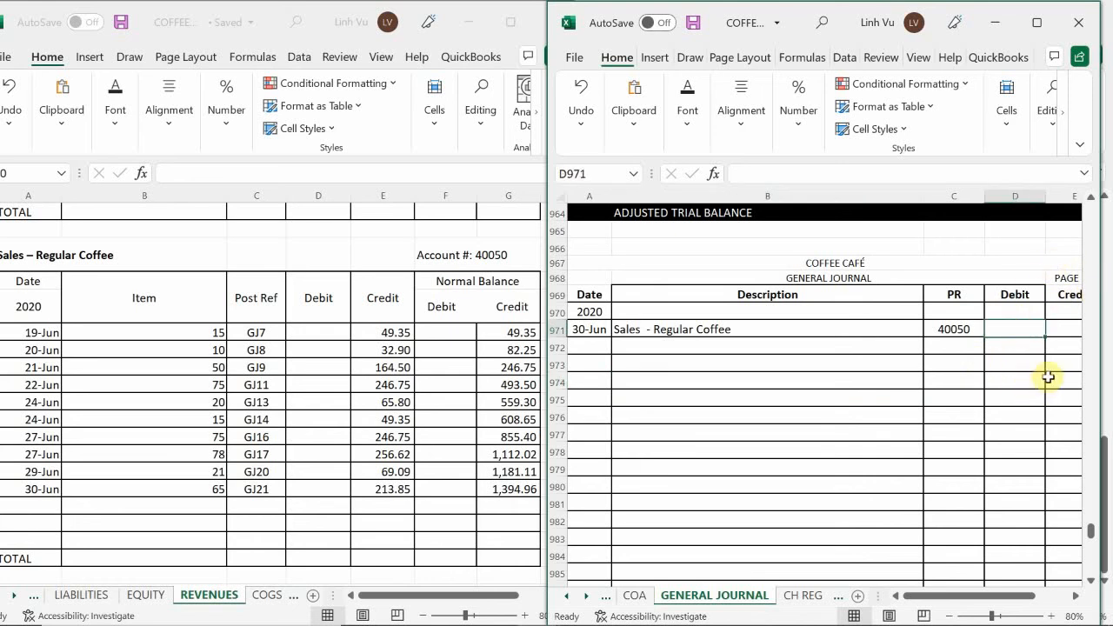
{"action": "type", "text": "13"}
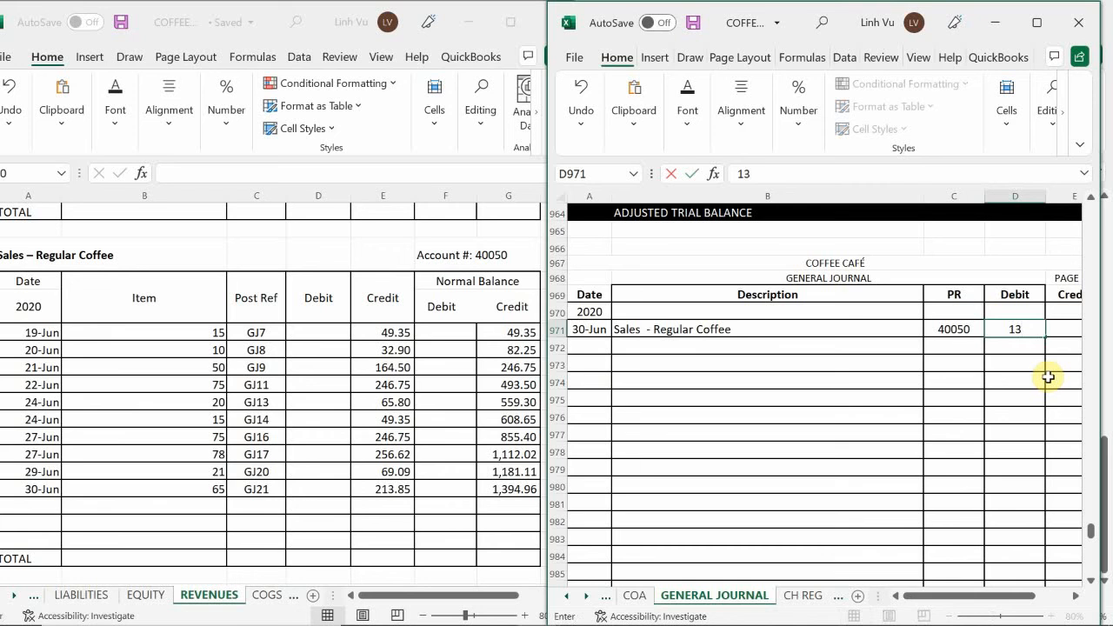
{"action": "type", "text": "94.96"}
{"action": "key", "text": "Return"}
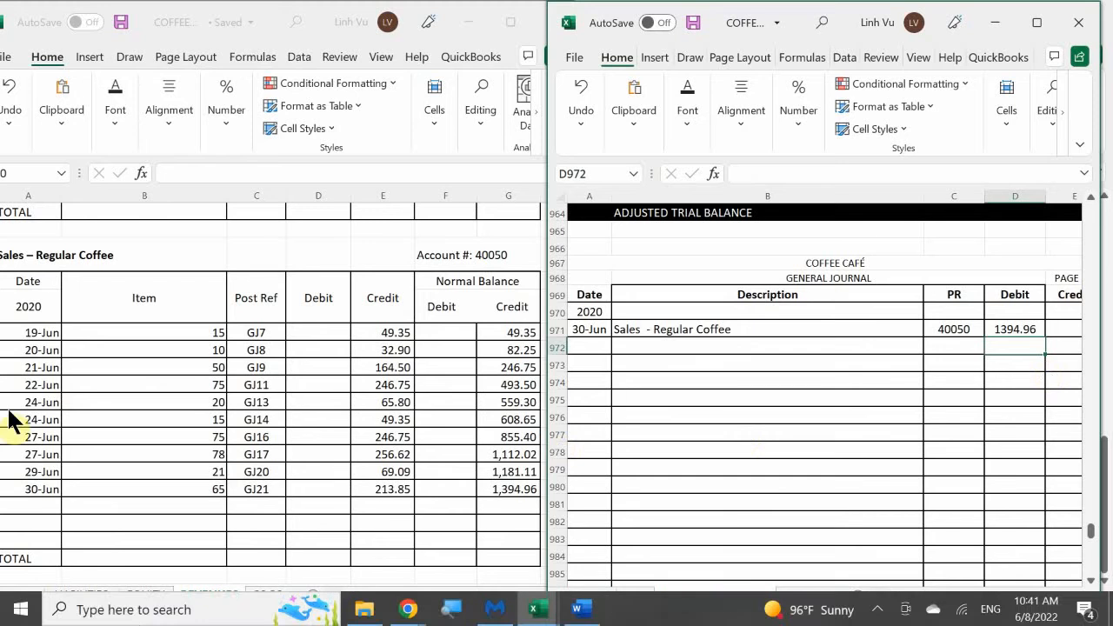
Add a closing row dated 6/30 with the item CLOSE below the last Regular Coffee entry in the revenue ledger
{"action": "left_click", "coordinate": [175, 408]}
{"action": "scroll", "coordinate": [176, 407], "scroll_direction": "down", "scroll_amount": 4}
{"action": "scroll", "coordinate": [169, 409], "scroll_direction": "up", "scroll_amount": 1}
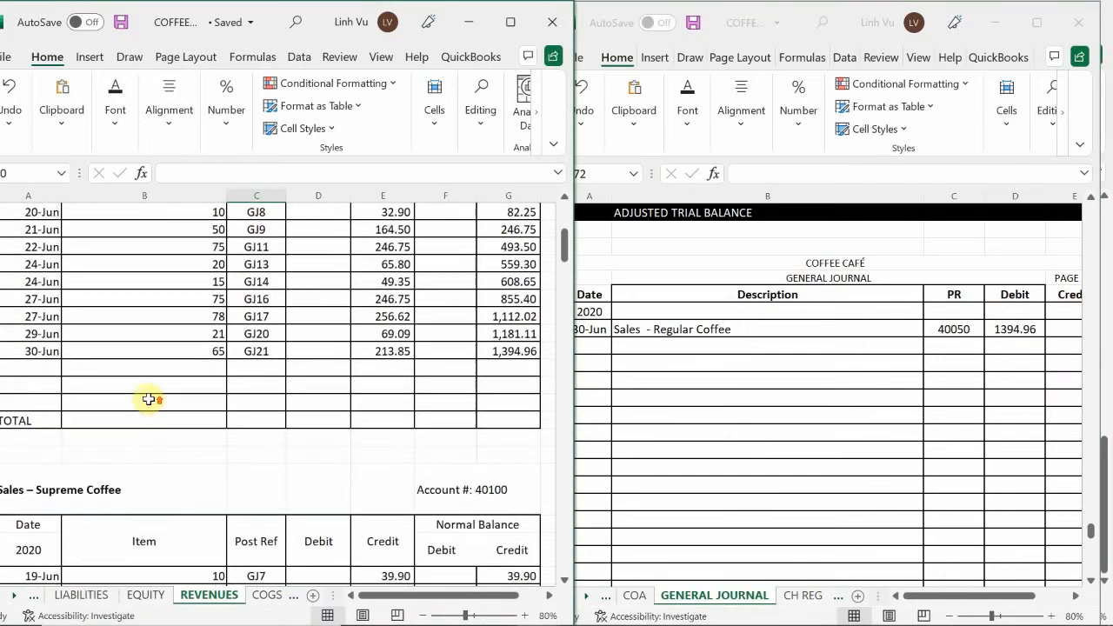
{"action": "left_click", "coordinate": [38, 371]}
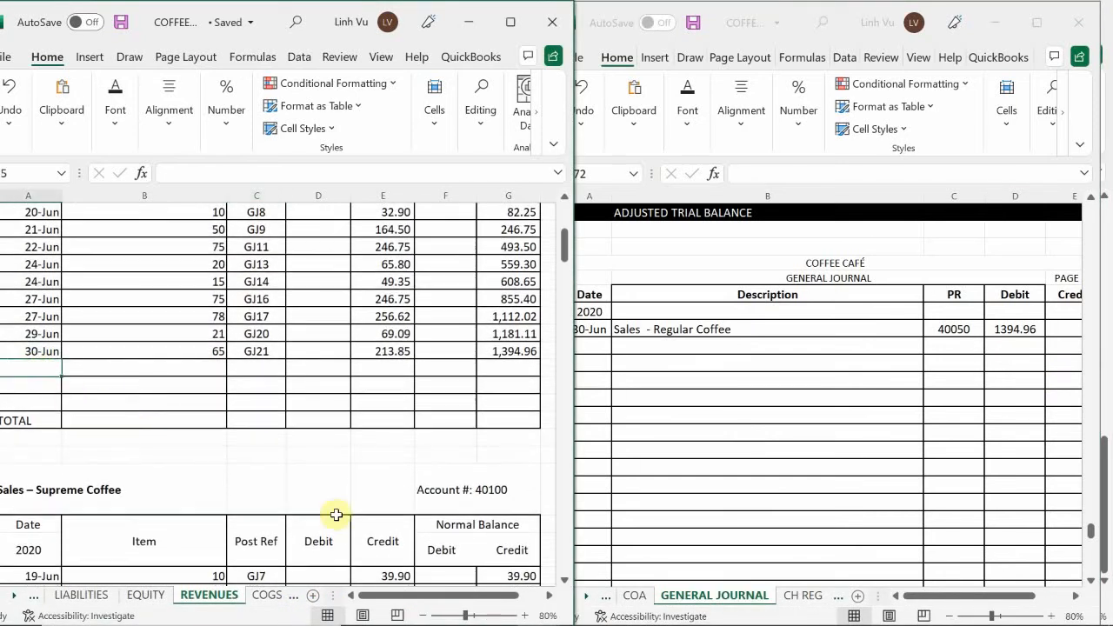
{"action": "type", "text": "6/30"}
{"action": "key", "text": "Tab"}
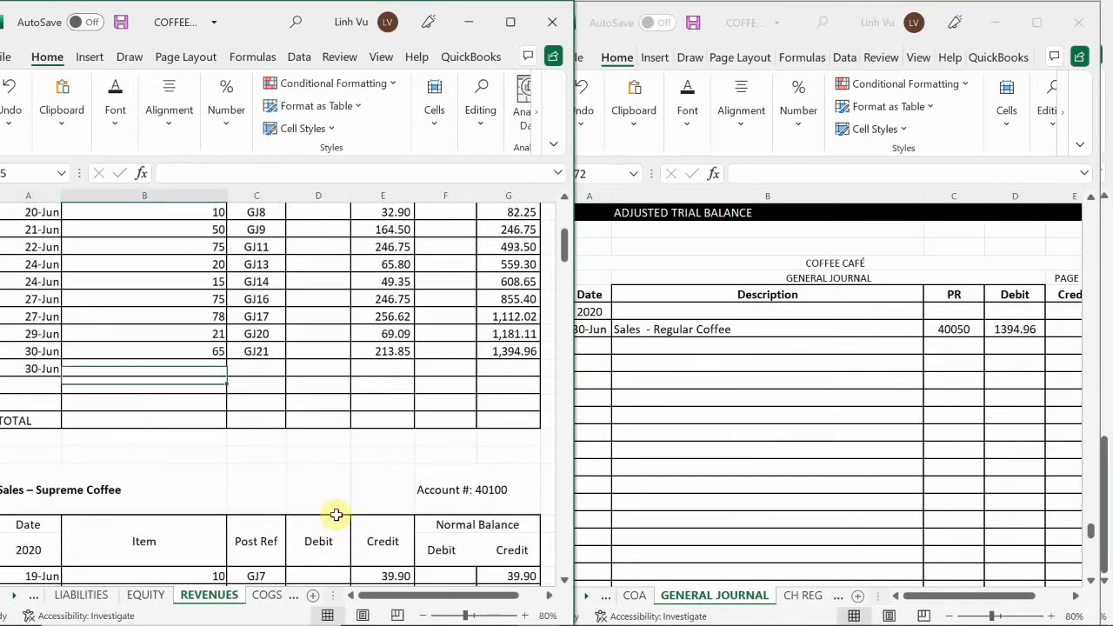
{"action": "type", "text": "CLOSE"}
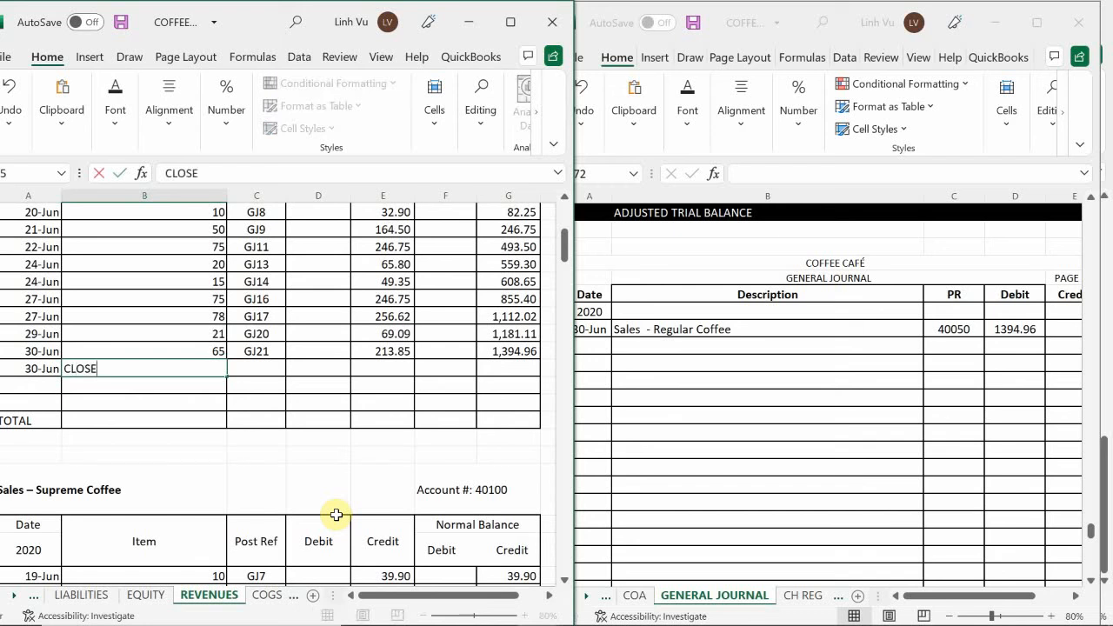
{"action": "key", "text": "Tab"}
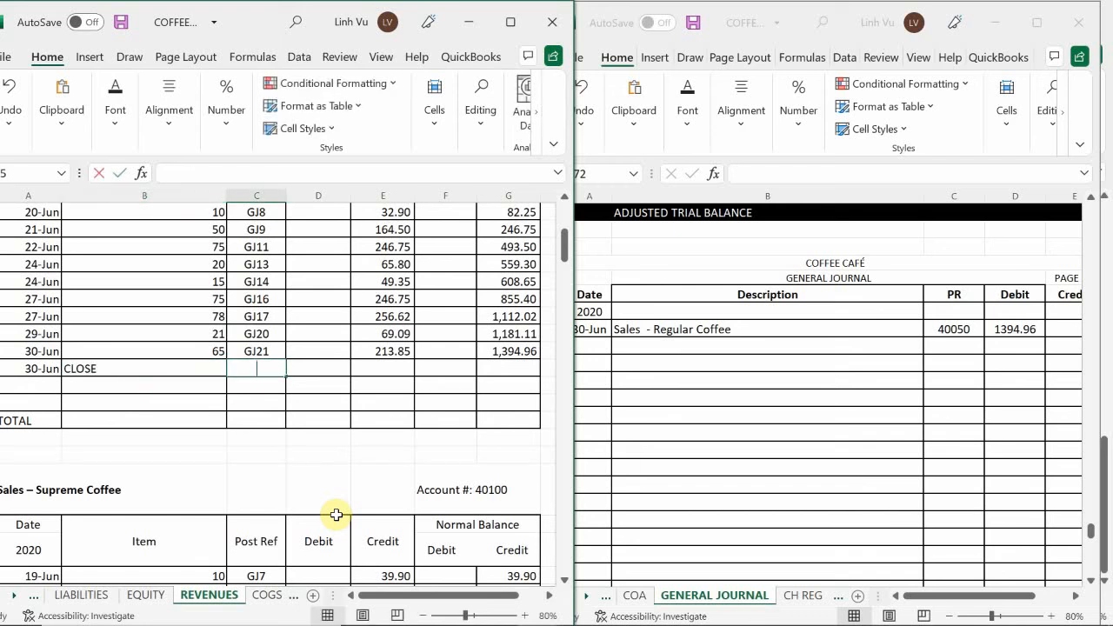
Enter GJ24 as the posting reference of the Regular Coffee ledger's CLOSE row
{"action": "type", "text": "GH"}
{"action": "key", "text": "BackSpace"}
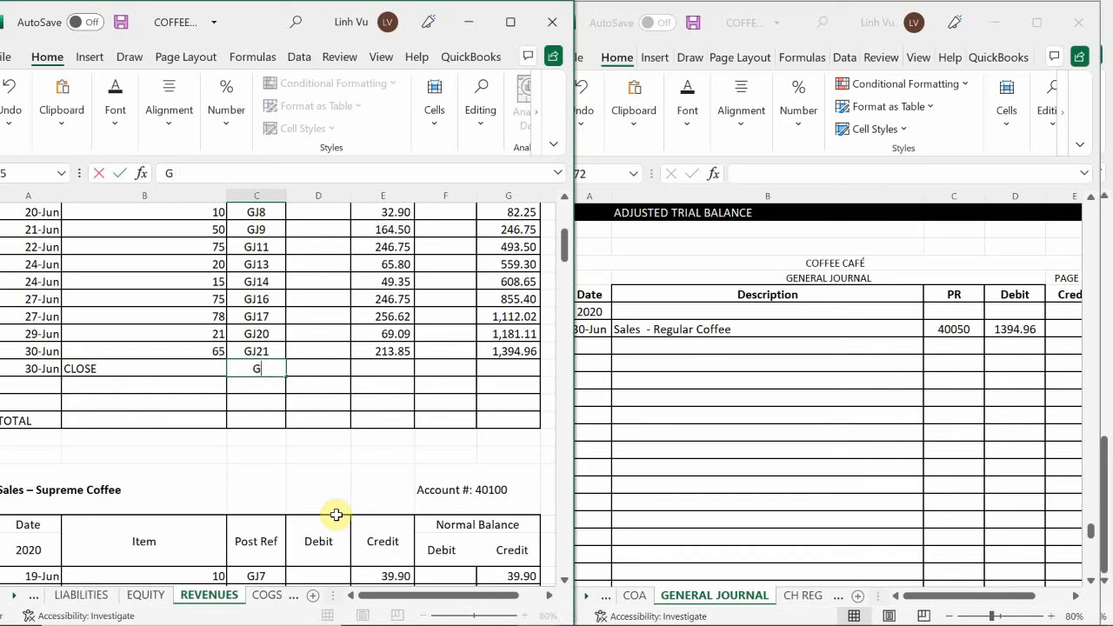
{"action": "type", "text": "J24"}
{"action": "key", "text": "Tab"}
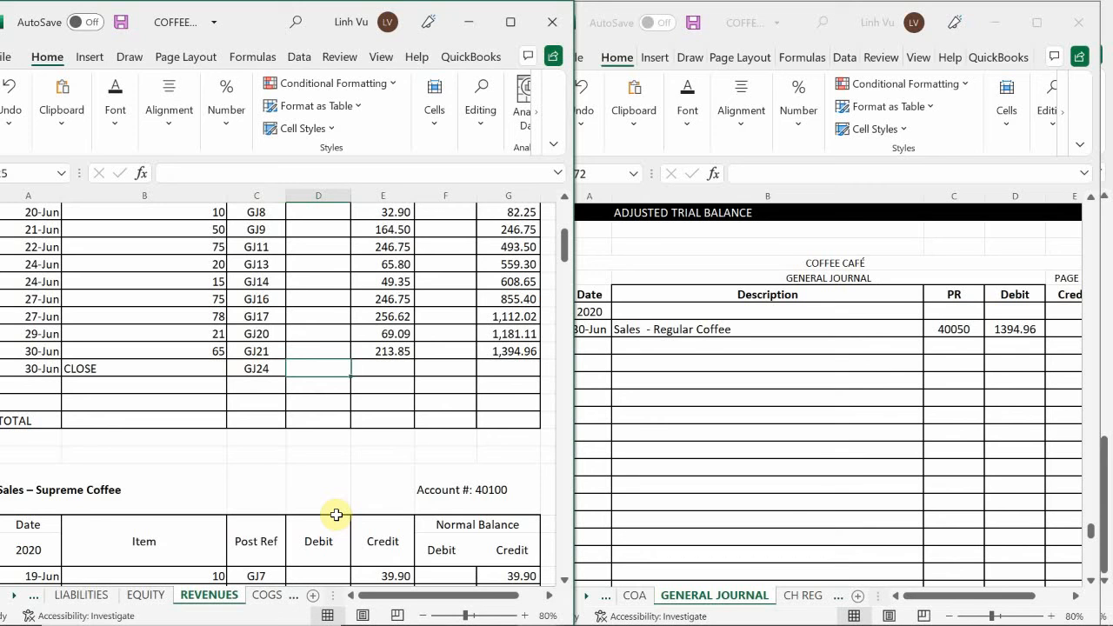
Enter a 1394.96 debit in the Regular Coffee CLOSE row and copy the credit balance formula down into that row
{"action": "type", "text": "1394.96"}
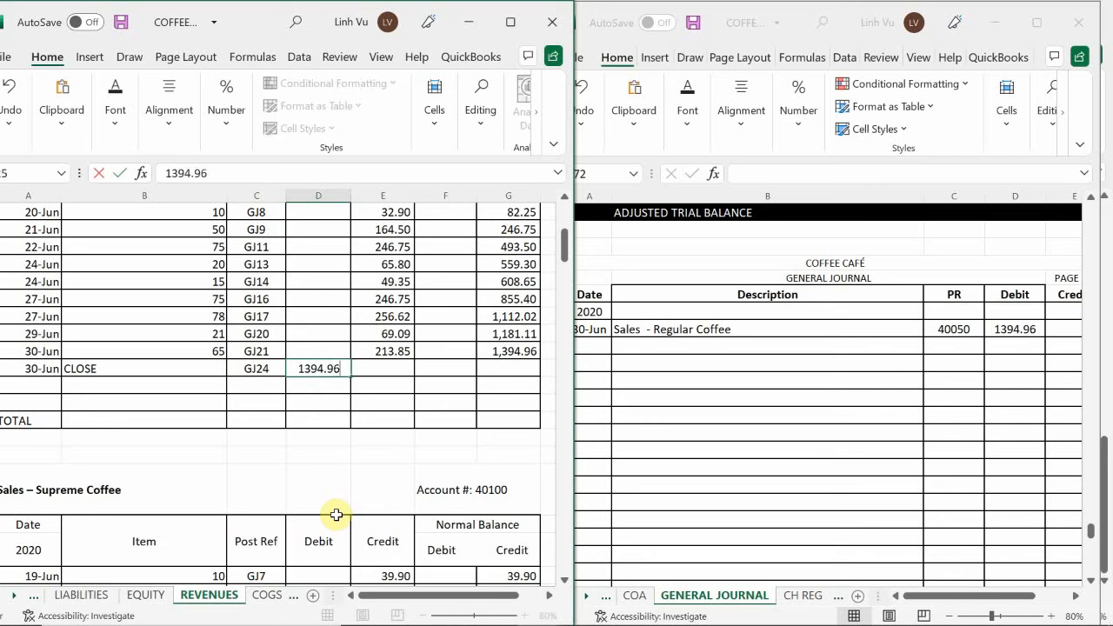
{"action": "key", "text": "Return"}
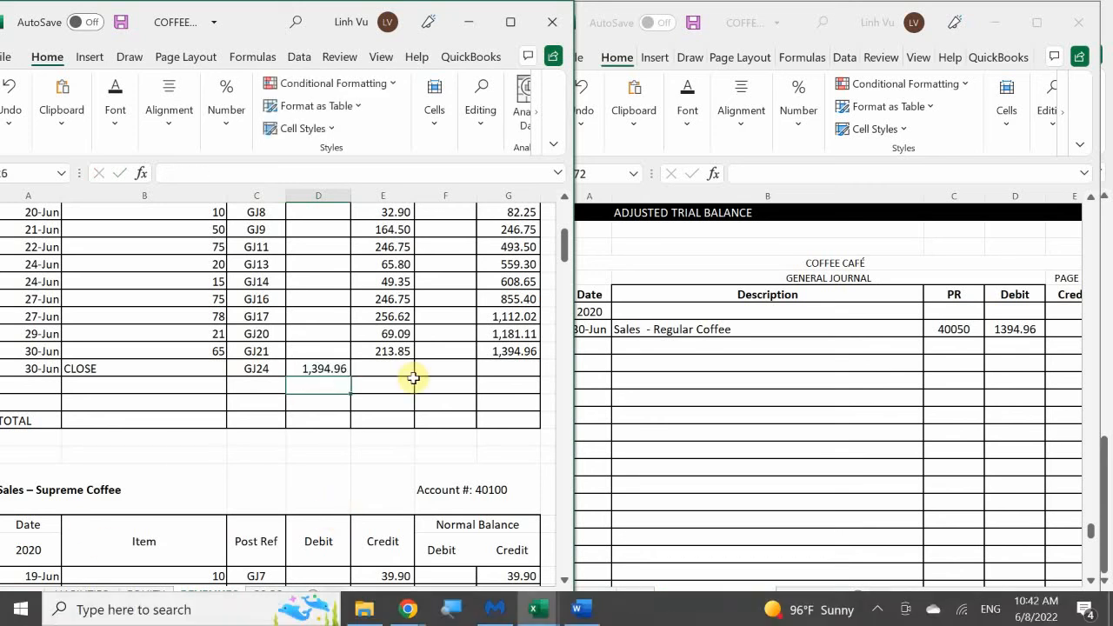
{"action": "left_click", "coordinate": [506, 352]}
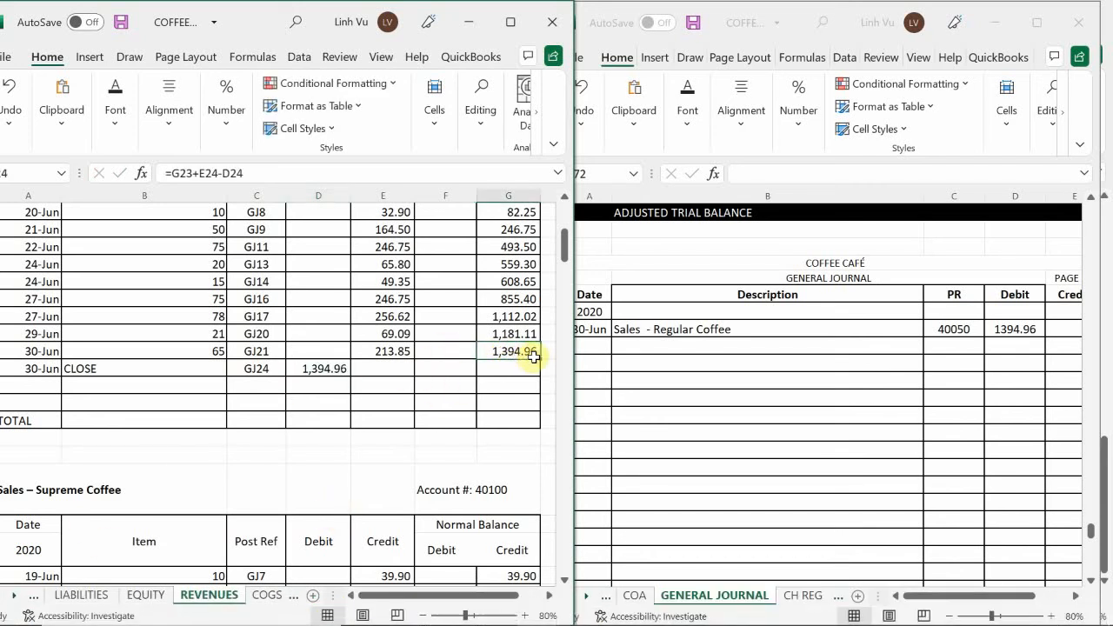
{"action": "left_click_drag", "start_coordinate": [536, 363], "coordinate": [539, 375]}
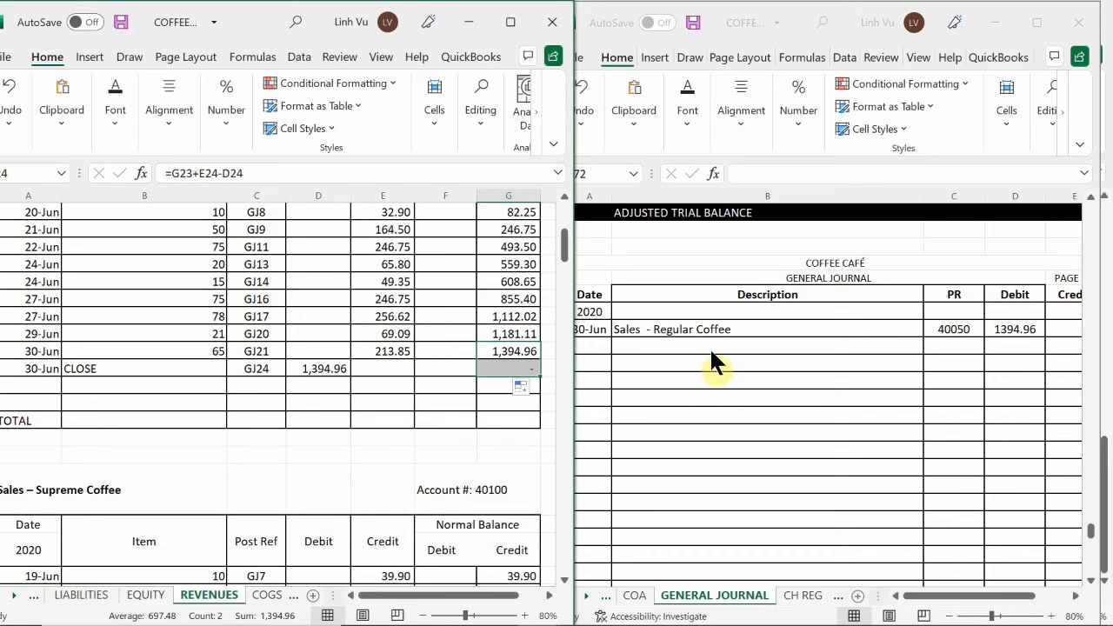
Enter "Sales - Supreme Coffee" as the next description line in B972 of the general journal
{"action": "left_click", "coordinate": [384, 331]}
{"action": "scroll", "coordinate": [385, 331], "scroll_direction": "down", "scroll_amount": 5}
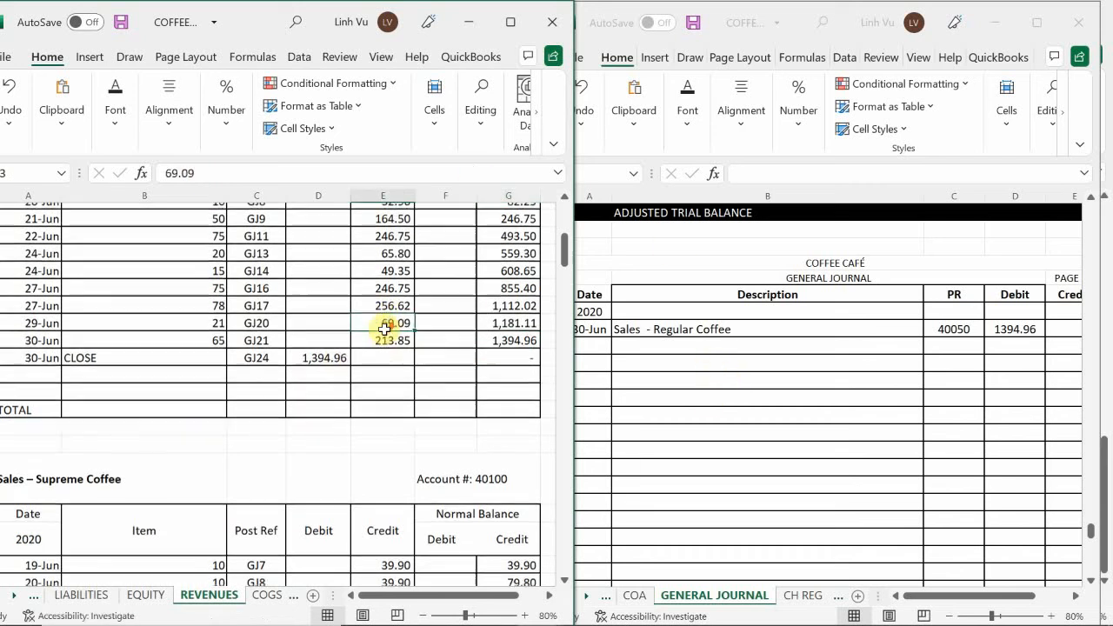
{"action": "left_click", "coordinate": [578, 320]}
{"action": "left_click", "coordinate": [639, 347]}
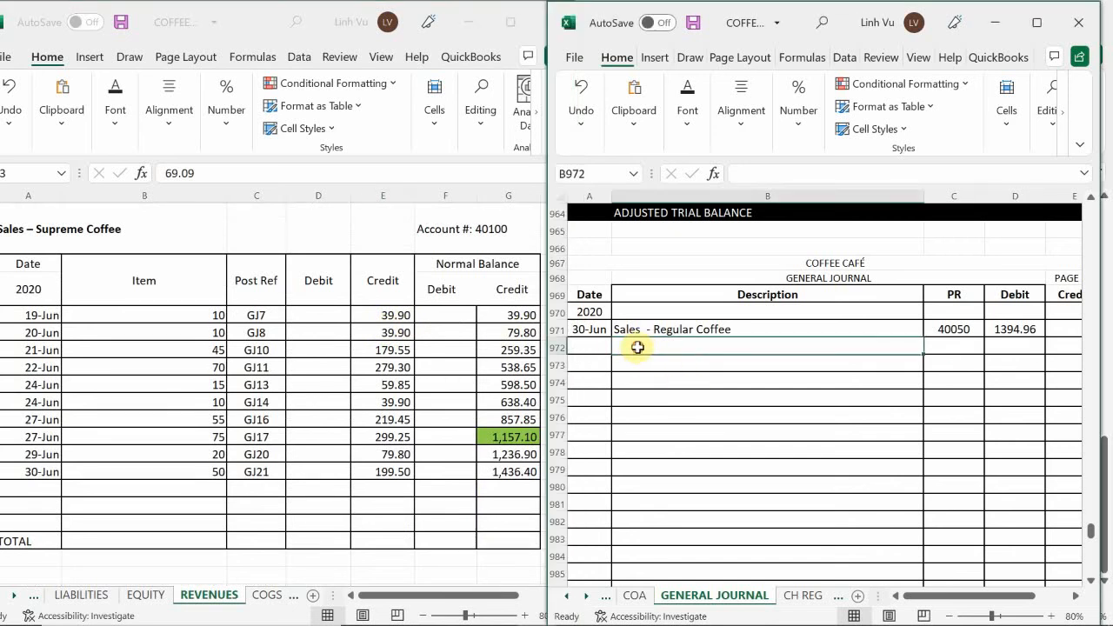
{"action": "type", "text": "Sales D"}
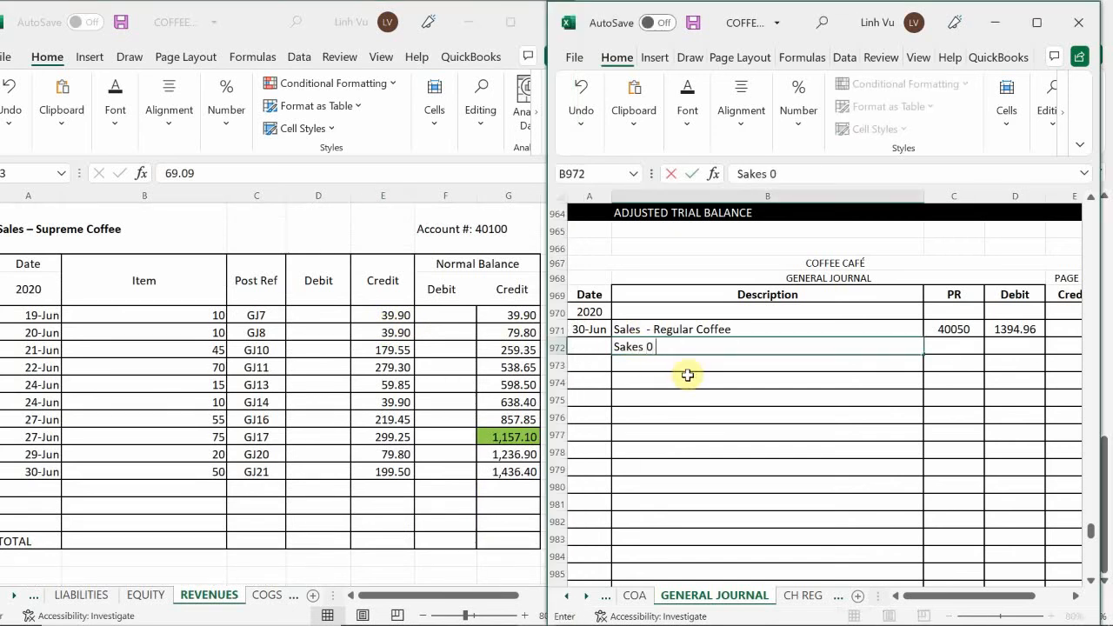
{"action": "key", "text": "BackSpace"}
{"action": "key", "text": "BackSpace"}
{"action": "key", "text": "BackSpace"}
{"action": "key", "text": "BackSpace"}
{"action": "key", "text": "BackSpace"}
{"action": "type", "text": "k"}
{"action": "key", "text": "BackSpace"}
{"action": "type", "text": "les - C"}
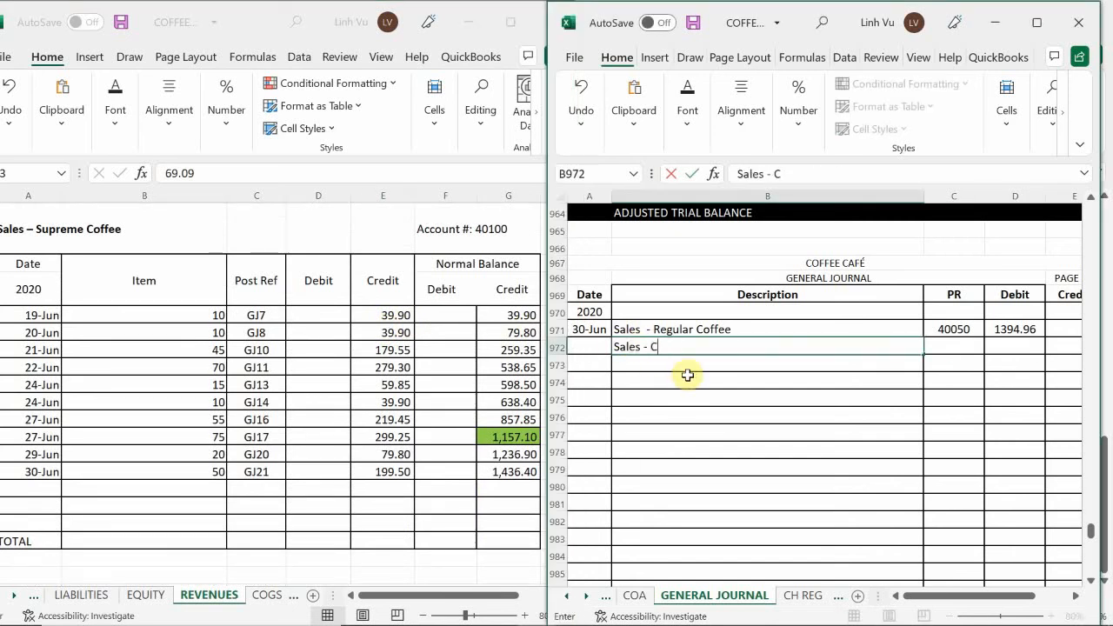
{"action": "key", "text": "BackSpace"}
{"action": "type", "text": "Supreme Coffee"}
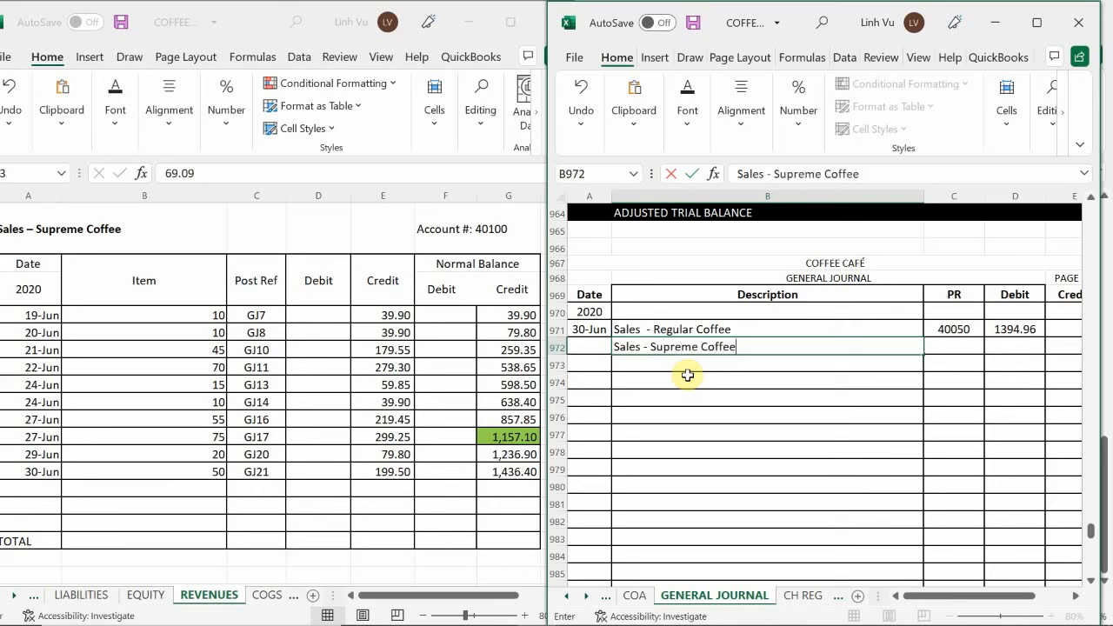
{"action": "key", "text": "Return"}
Enter posting reference 40100 and a debit of 1436.40 for the Supreme Coffee line in journal row 972
{"action": "key", "text": "Right"}
{"action": "key", "text": "Up"}
{"action": "type", "text": "40"}
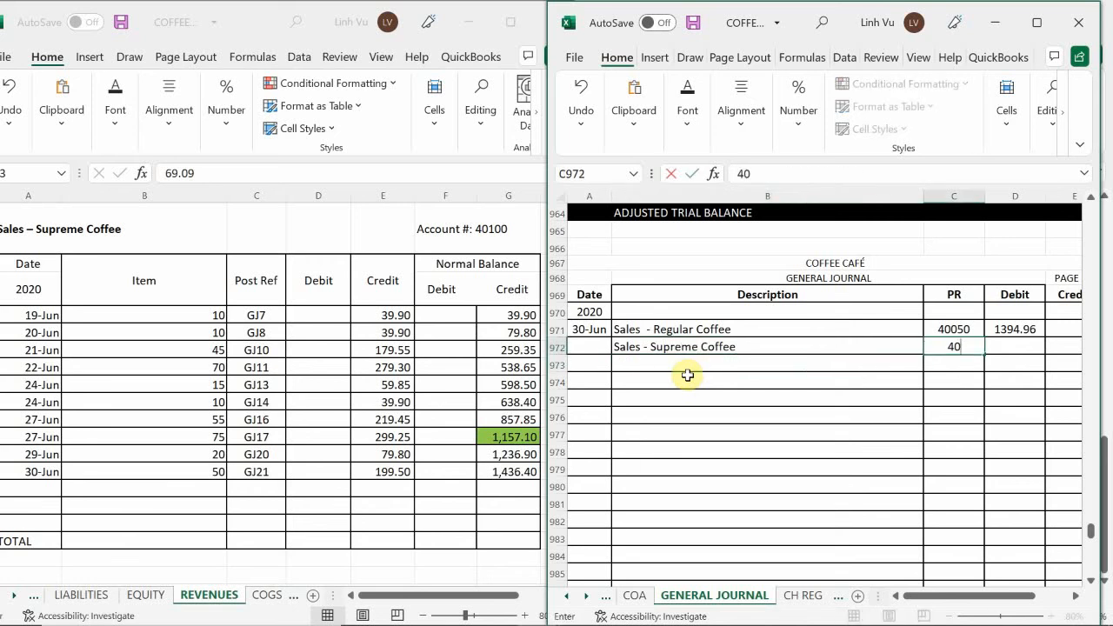
{"action": "type", "text": "100"}
{"action": "key", "text": "Tab"}
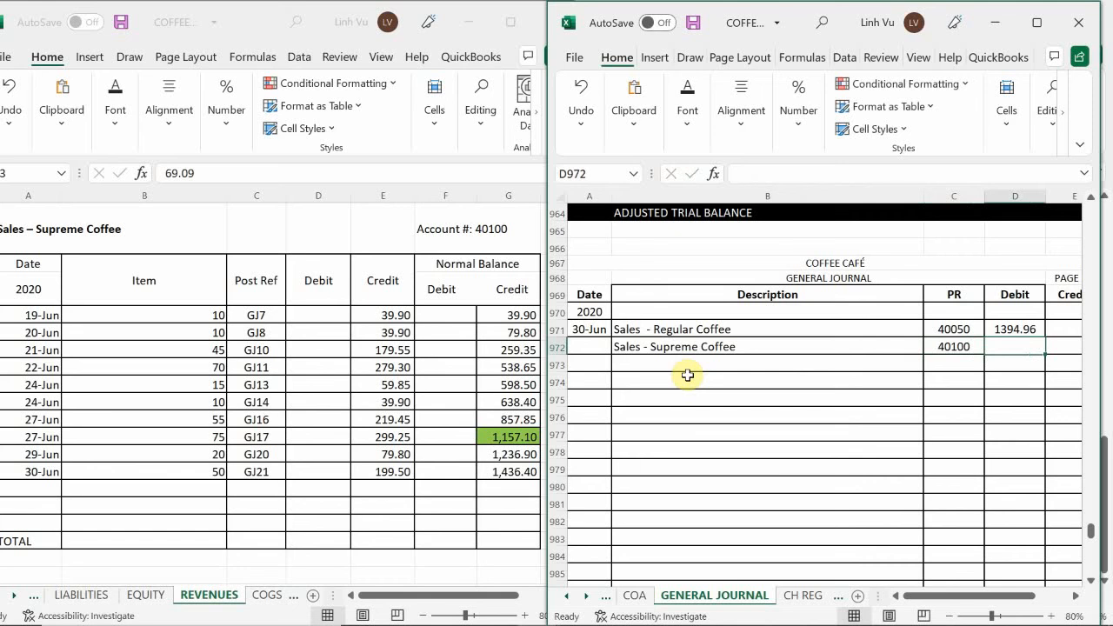
{"action": "type", "text": "1"}
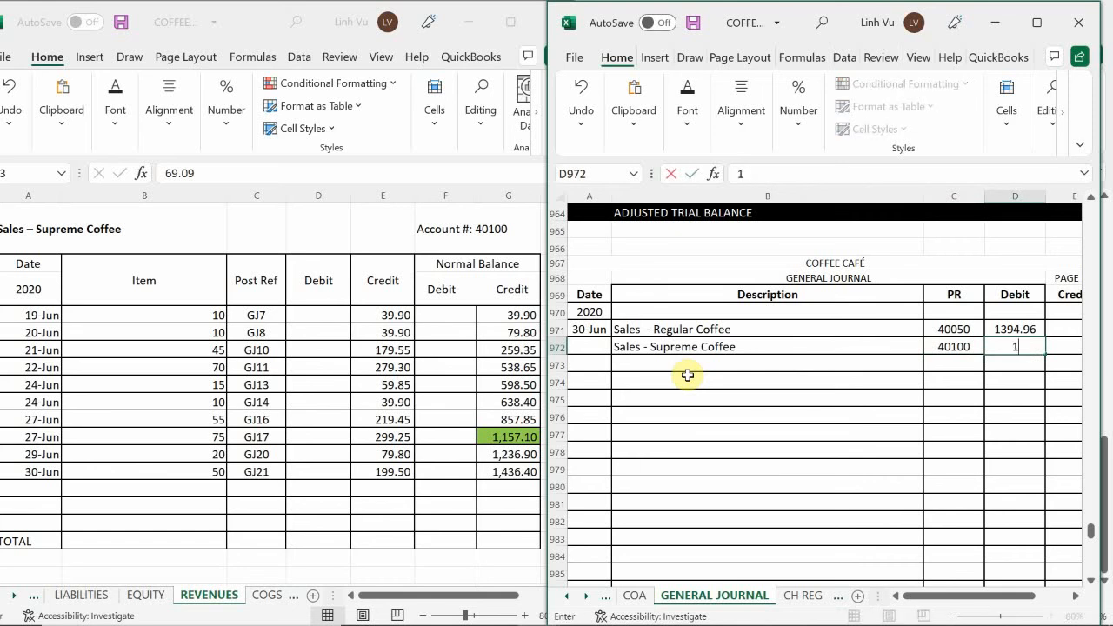
{"action": "type", "text": "436.40"}
{"action": "key", "text": "Return"}
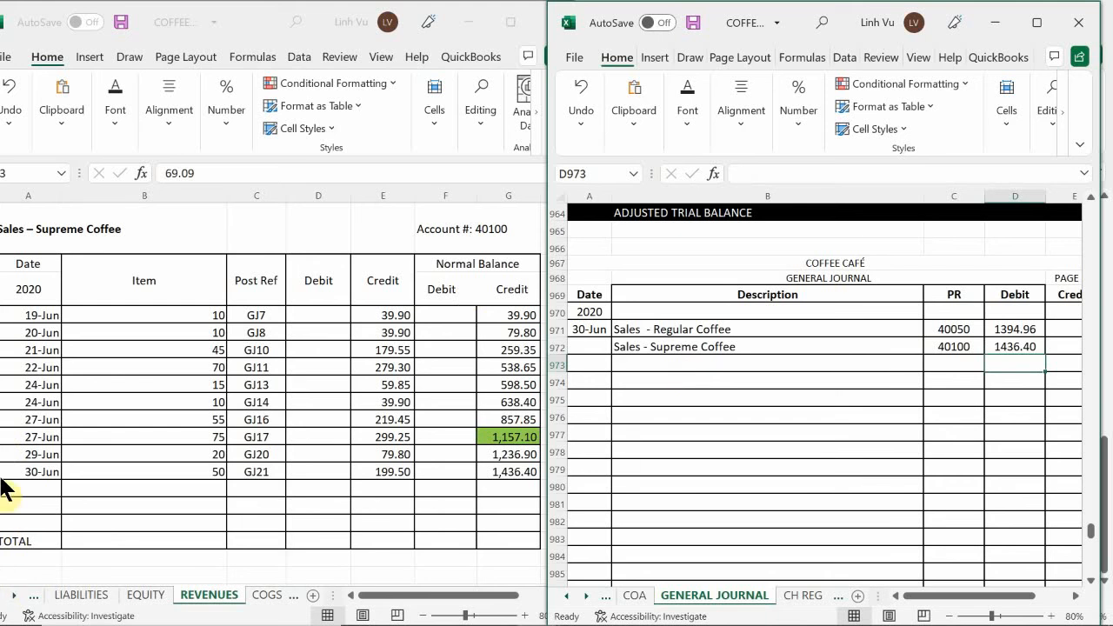
{"action": "left_click", "coordinate": [36, 482]}
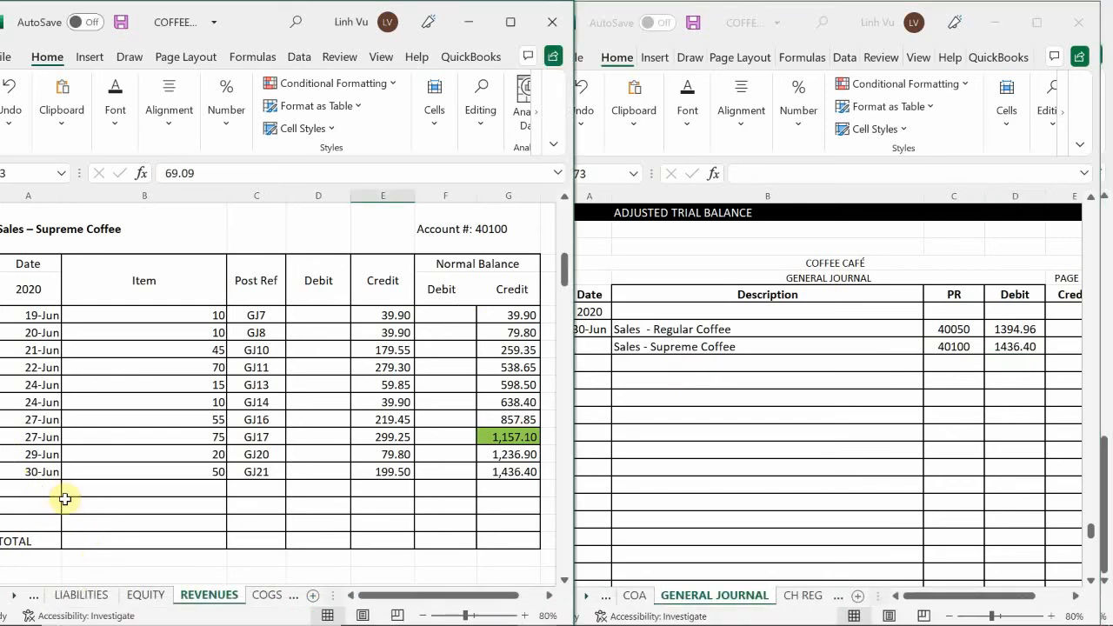
{"action": "type", "text": "6/"}
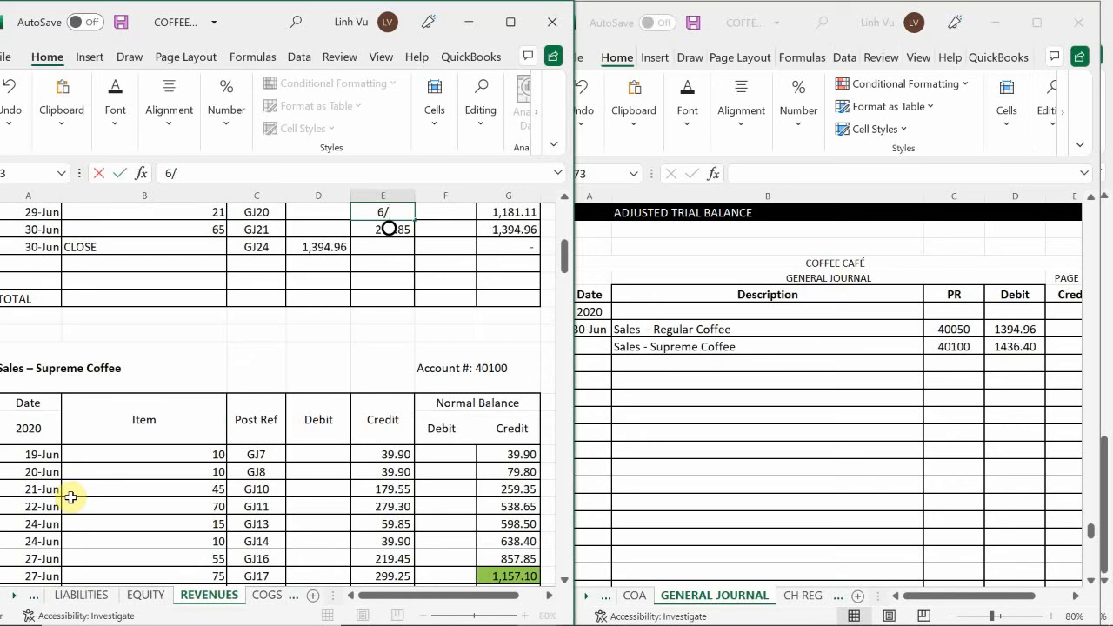
{"action": "key", "text": "BackSpace"}
{"action": "key", "text": "BackSpace"}
{"action": "key", "text": "Return"}
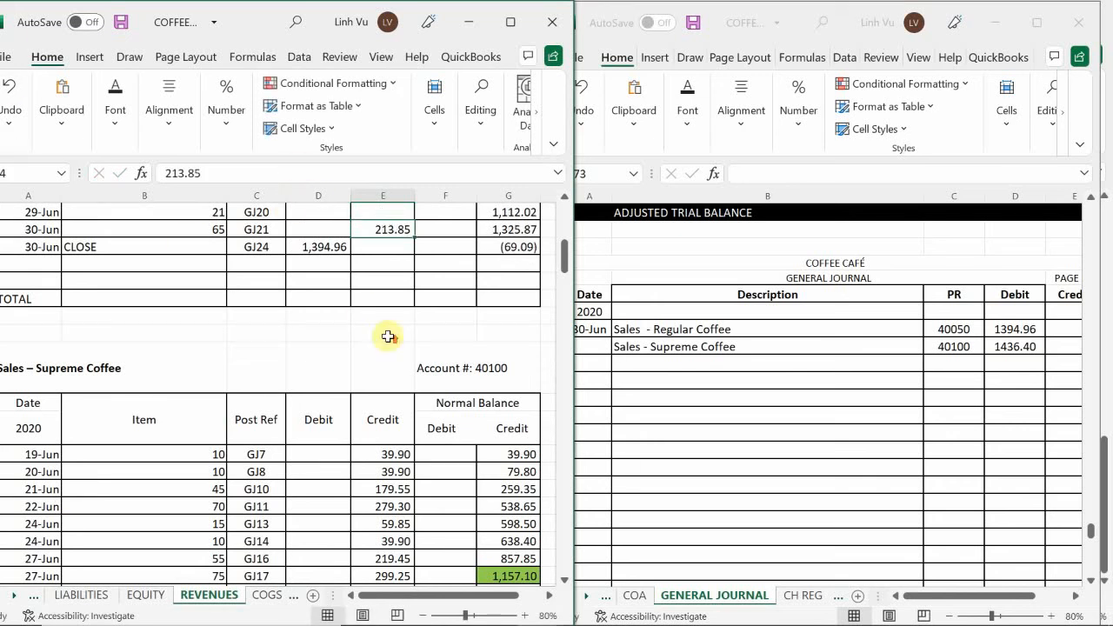
{"action": "scroll", "coordinate": [388, 336], "scroll_direction": "up", "scroll_amount": 1}
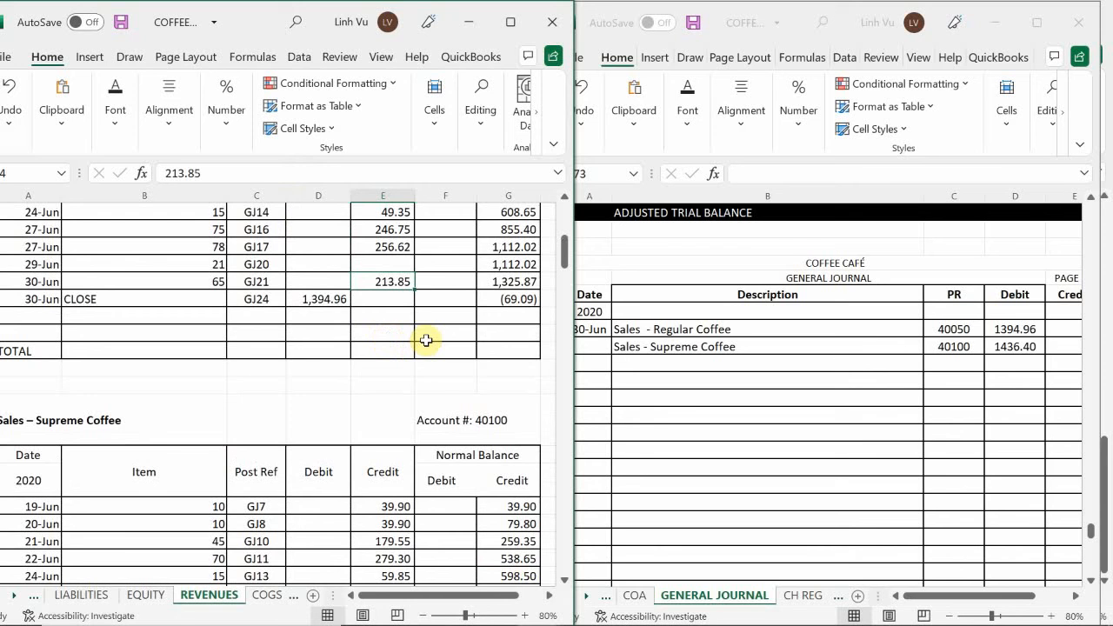
{"action": "key", "text": "ctrl+z"}
Enter the date 6/30 in the first empty row of the Supreme Coffee ledger account
{"action": "left_click", "coordinate": [427, 332]}
{"action": "scroll", "coordinate": [393, 308], "scroll_direction": "down", "scroll_amount": 2}
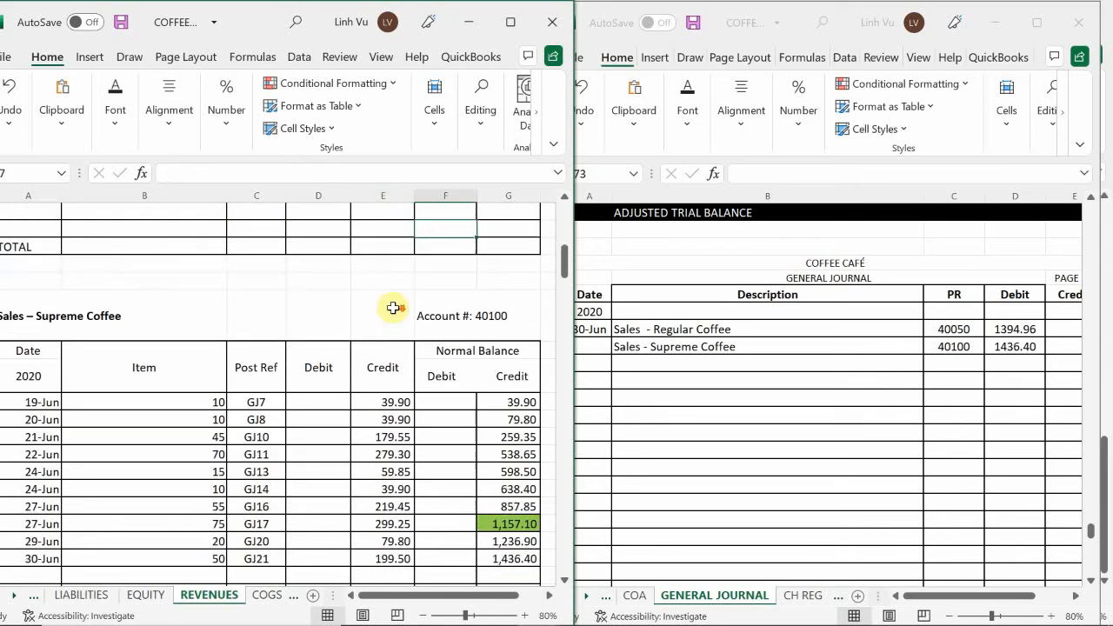
{"action": "scroll", "coordinate": [392, 308], "scroll_direction": "down", "scroll_amount": 4}
{"action": "left_click", "coordinate": [48, 371]}
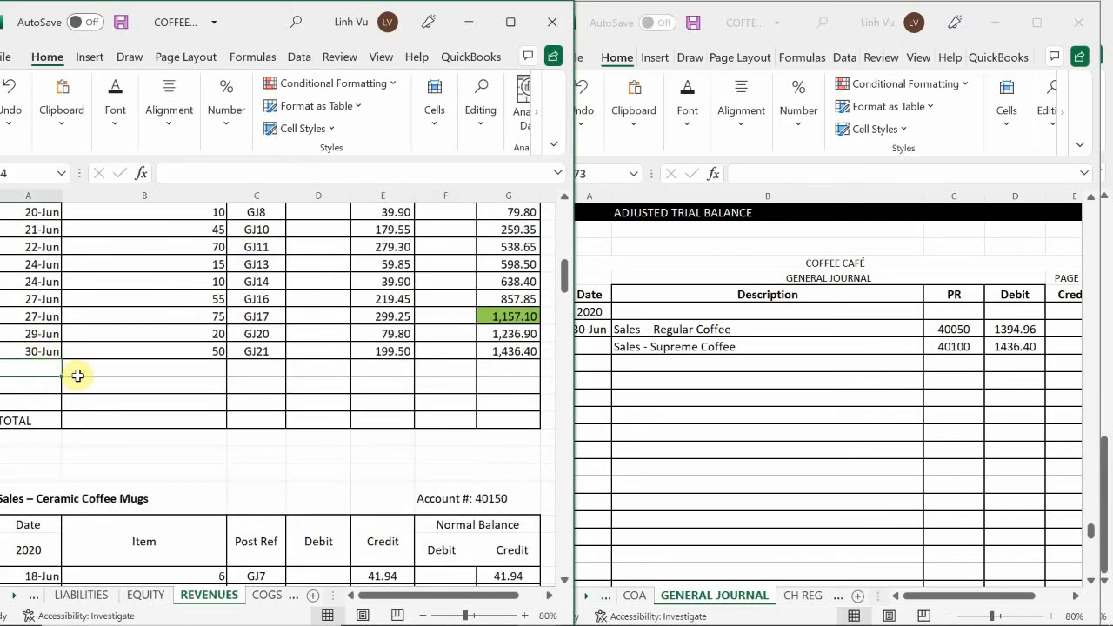
{"action": "type", "text": "6/30"}
{"action": "key", "text": "Tab"}
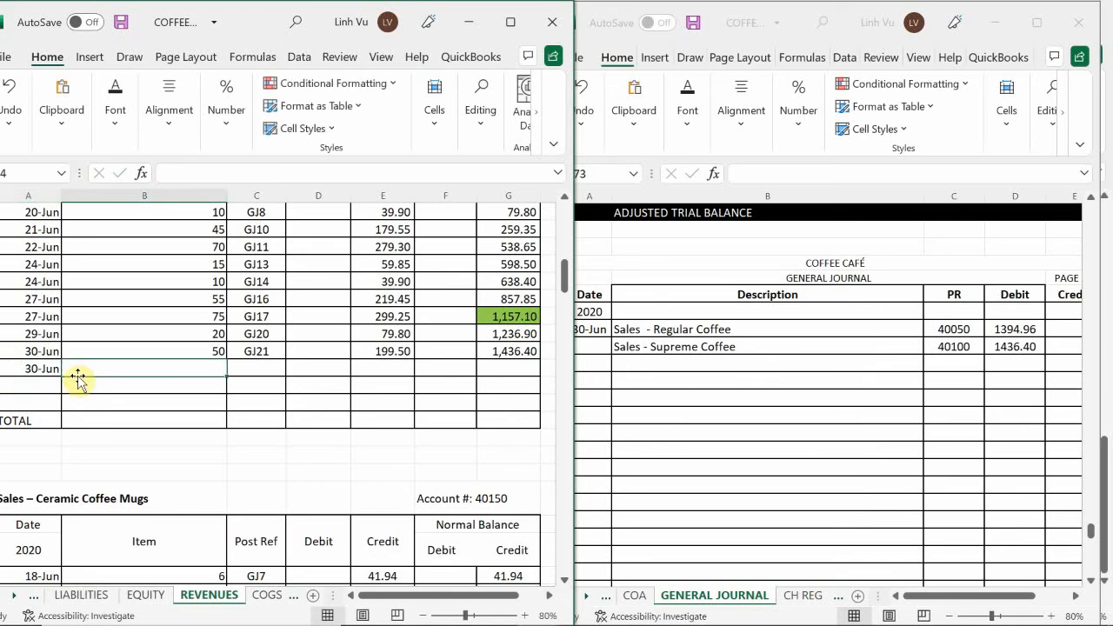
Enter CLOSE as the item and GJ24 as the posting reference in the Supreme Coffee ledger's last 30-Jun row
{"action": "type", "text": "CLOSWE"}
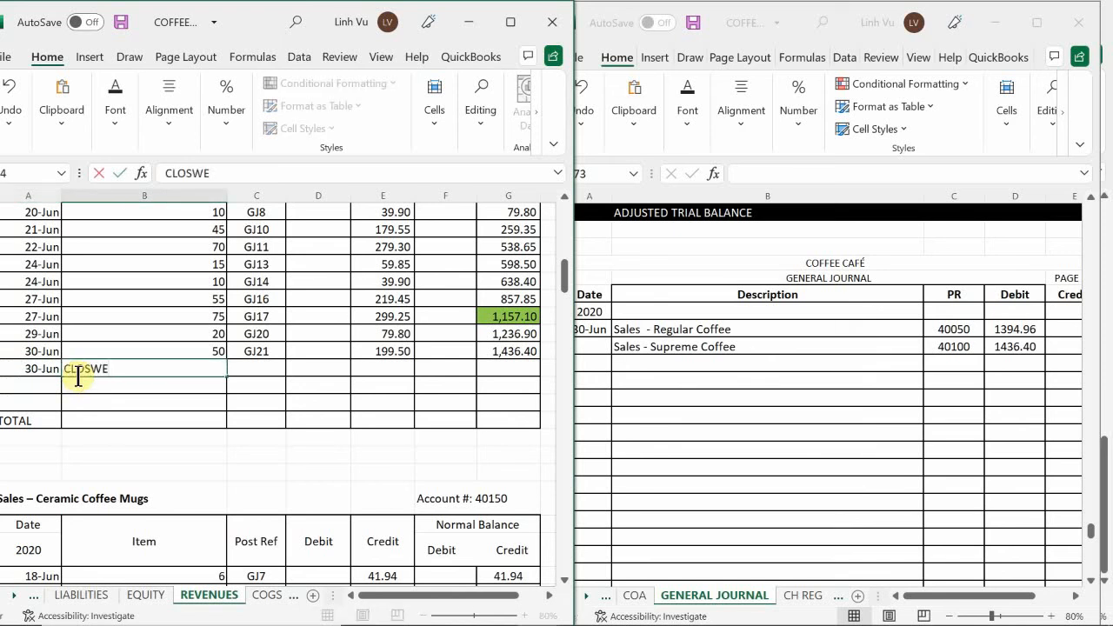
{"action": "key", "text": "BackSpace"}
{"action": "key", "text": "BackSpace"}
{"action": "type", "text": "E"}
{"action": "key", "text": "Tab"}
{"action": "type", "text": "GK"}
{"action": "key", "text": "BackSpace"}
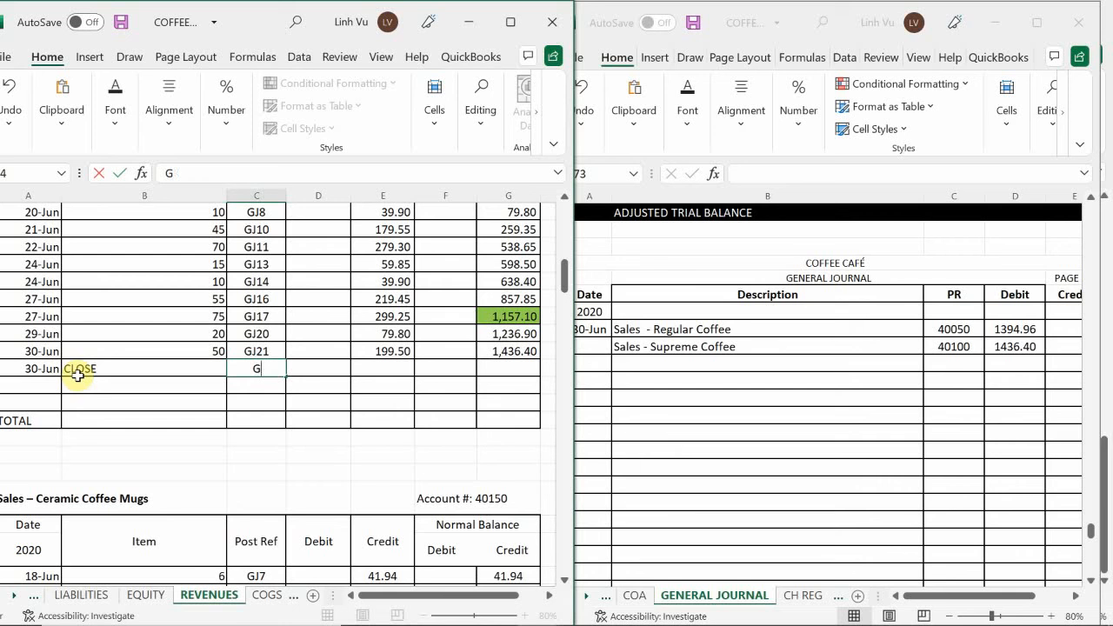
{"action": "type", "text": "J3"}
{"action": "key", "text": "BackSpace"}
{"action": "type", "text": "24"}
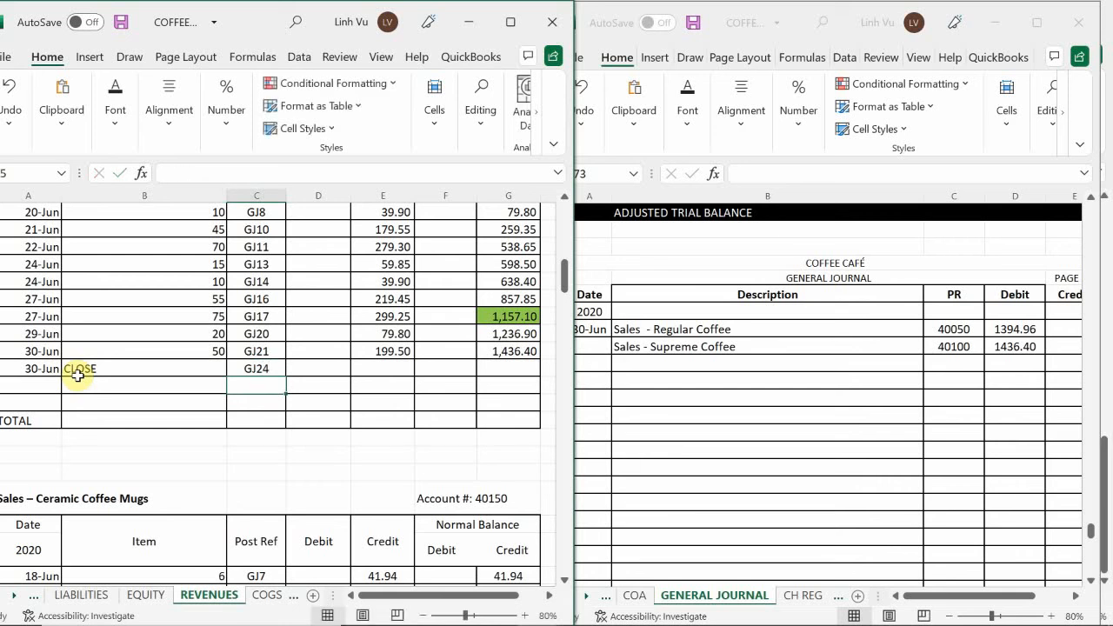
{"action": "key", "text": "Tab"}
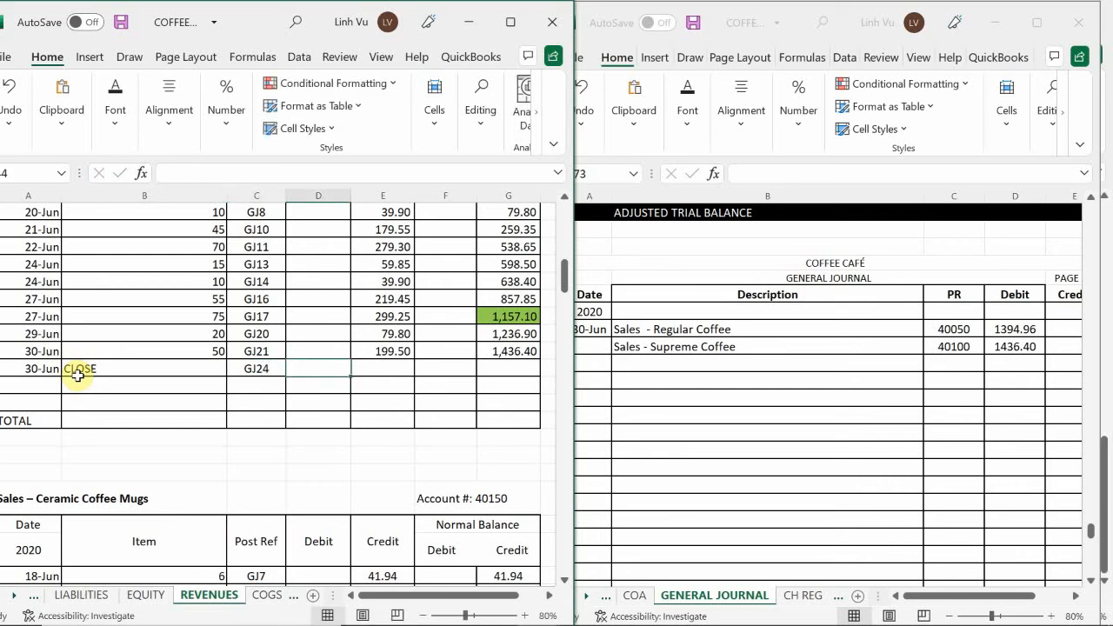
Enter a 1436.40 debit in the Supreme Coffee CLOSE row and copy the credit balance formula down into that row
{"action": "type", "text": "1436.40"}
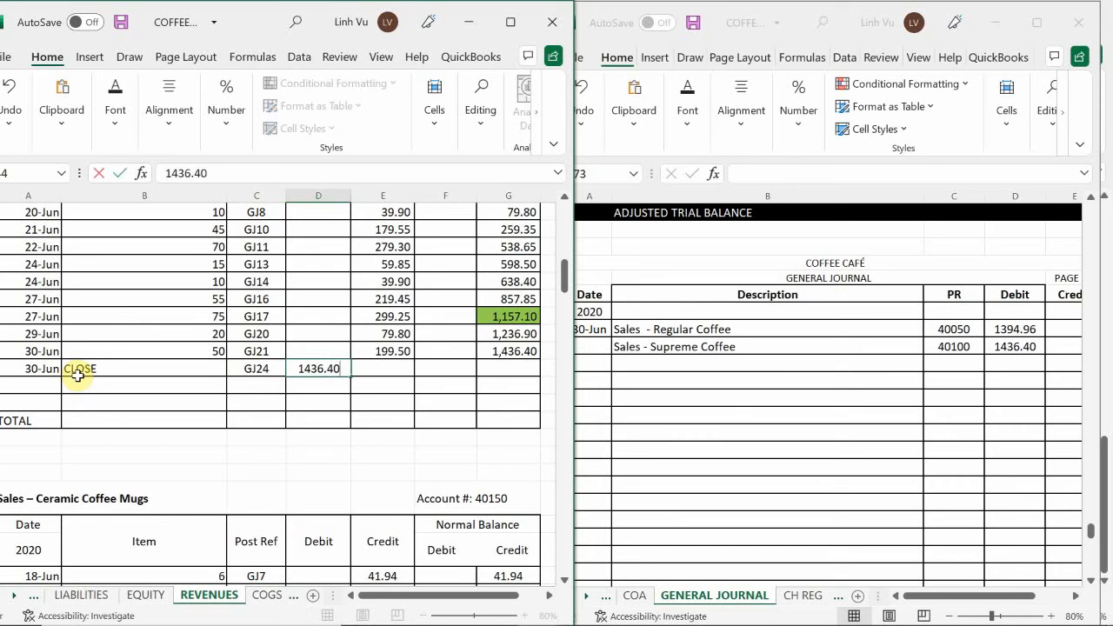
{"action": "key", "text": "Return"}
{"action": "left_click", "coordinate": [512, 349]}
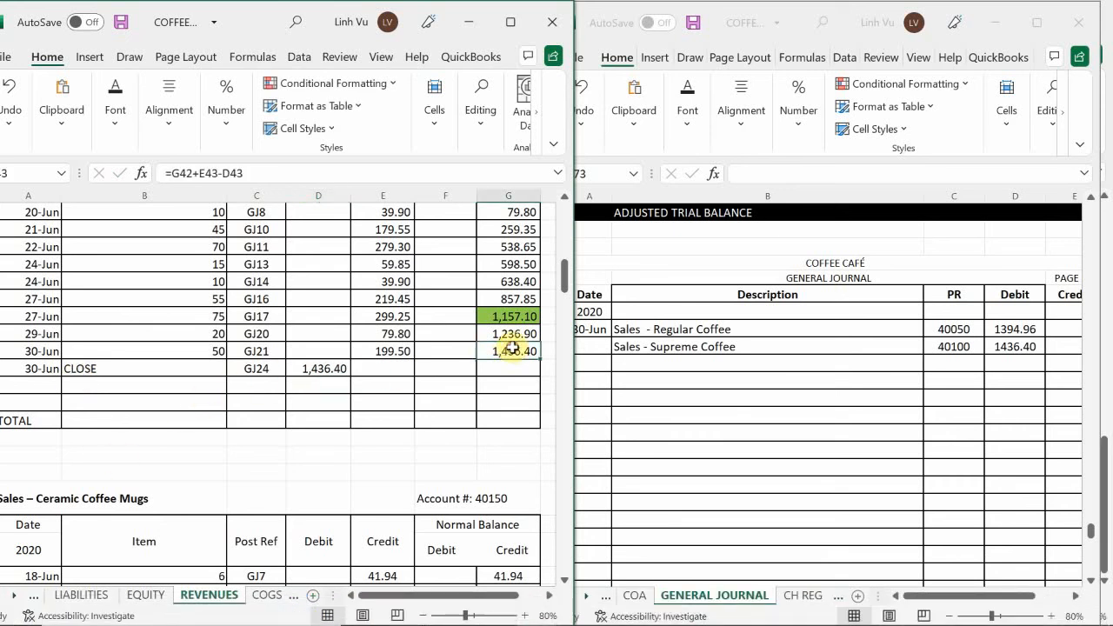
{"action": "left_click_drag", "start_coordinate": [542, 360], "coordinate": [542, 375]}
{"action": "left_click", "coordinate": [468, 334]}
Enter "Sales - Ceramic Coffee Mugs" as the next description line in B973 of the general journal
{"action": "scroll", "coordinate": [408, 348], "scroll_direction": "down", "scroll_amount": 5}
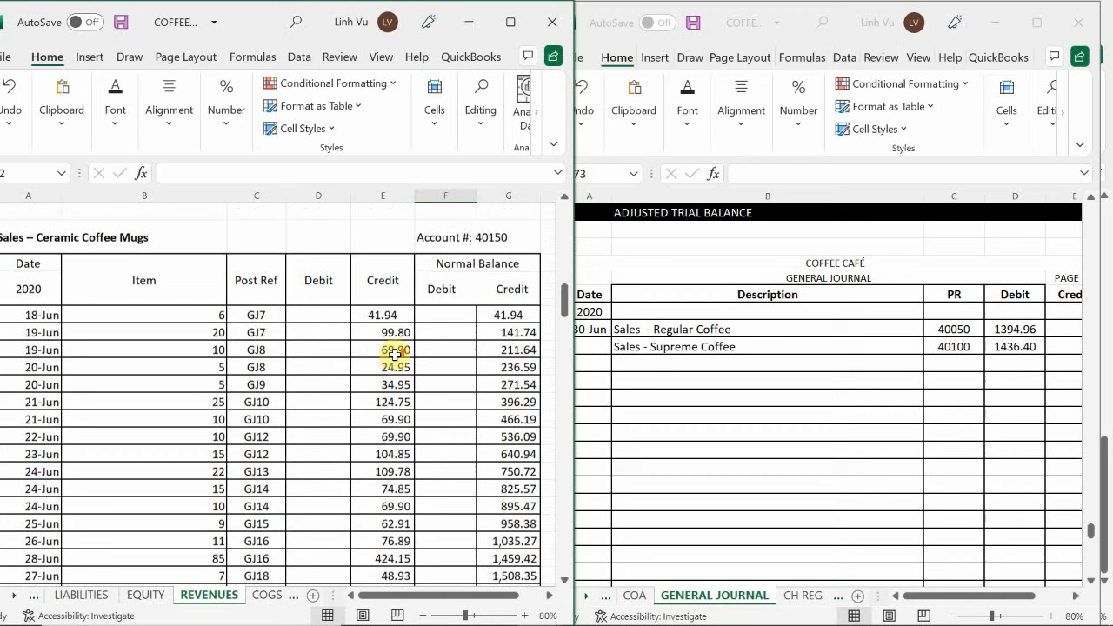
{"action": "left_click", "coordinate": [636, 365]}
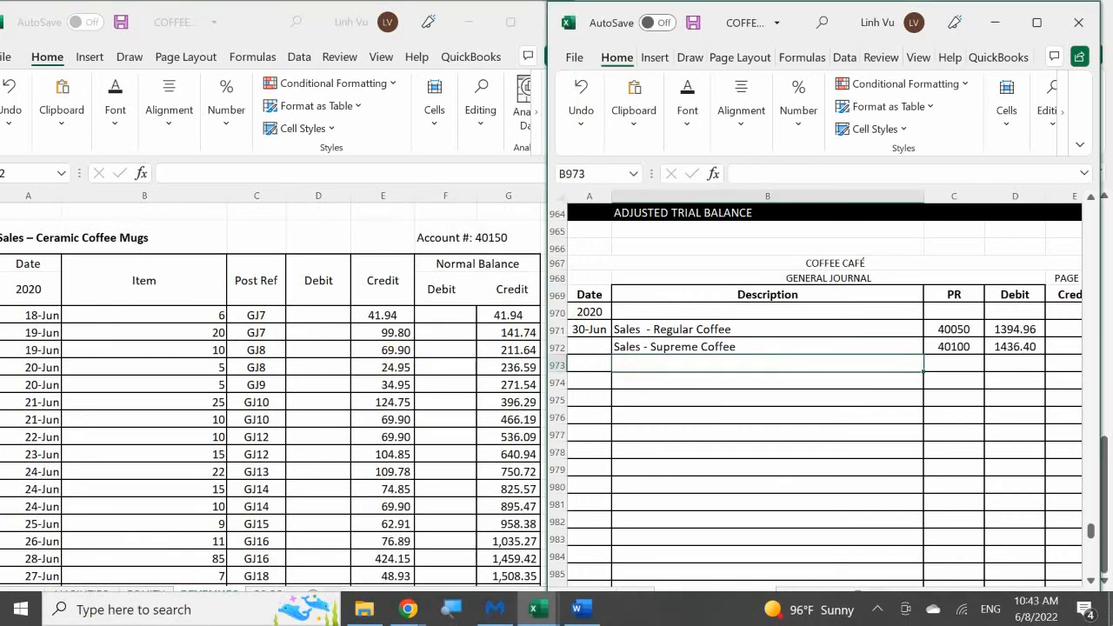
{"action": "type", "text": "Sales"}
{"action": "key", "text": "BackSpace"}
{"action": "key", "text": "BackSpace"}
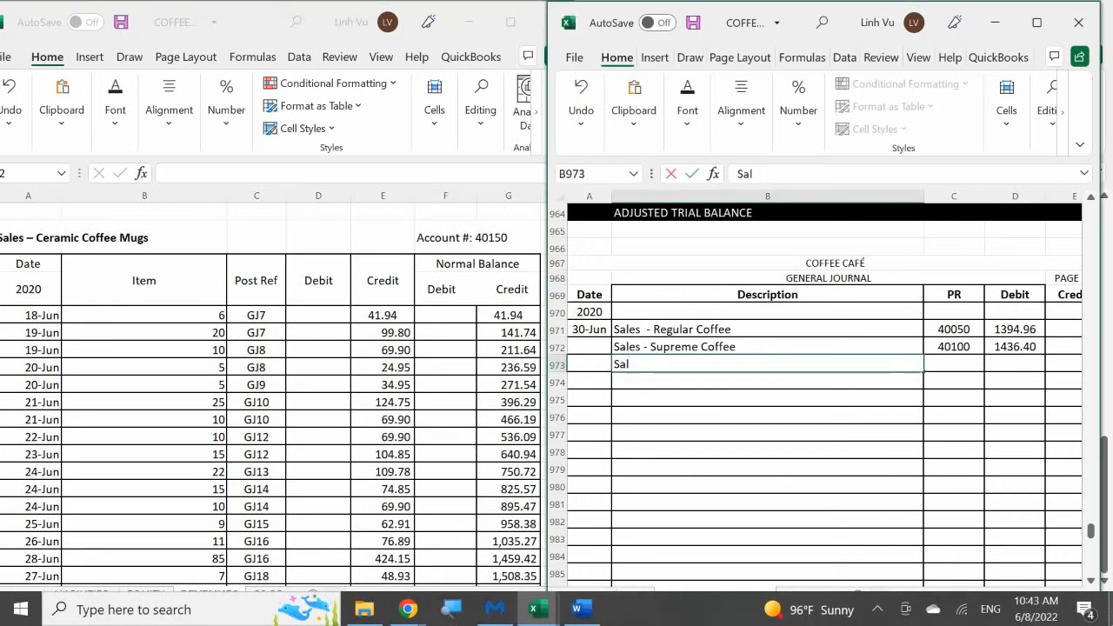
{"action": "type", "text": "s - "}
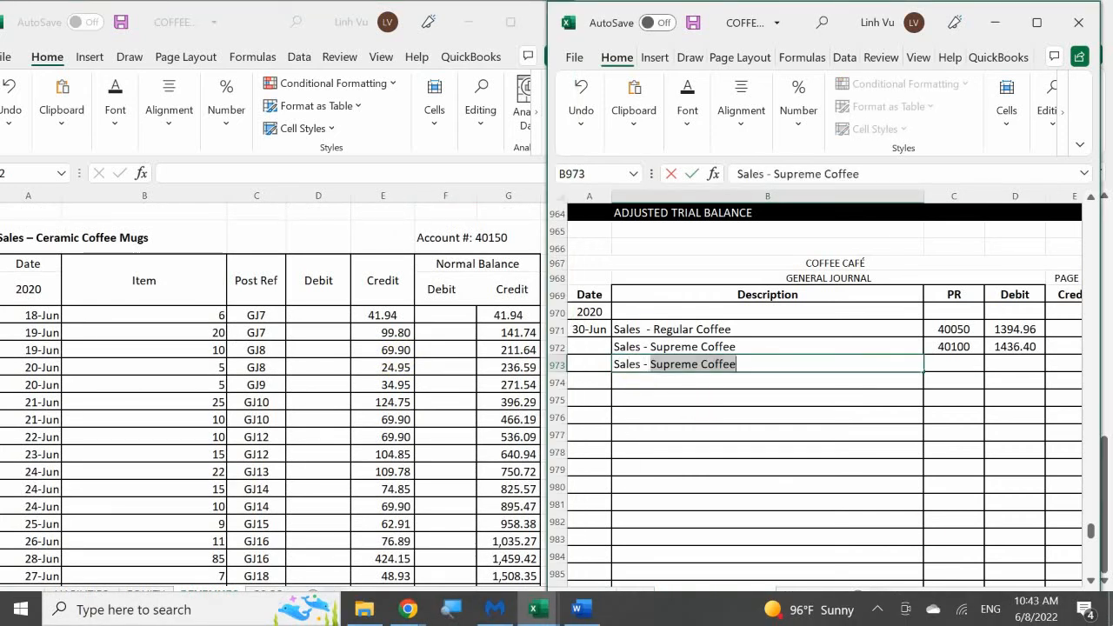
{"action": "type", "text": "Ceramic Cof"}
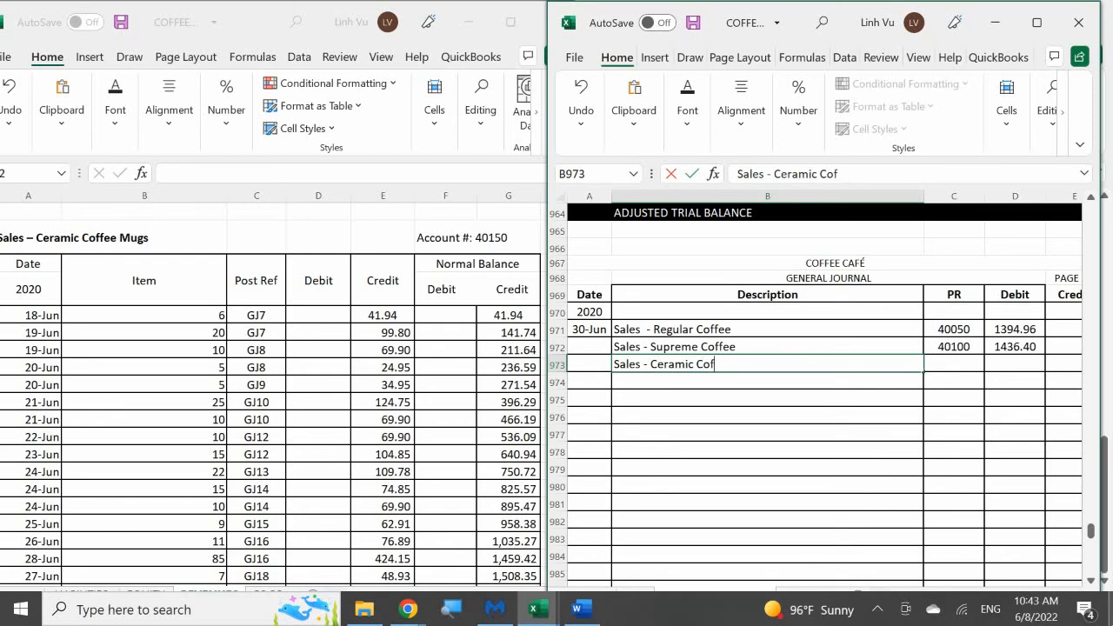
{"action": "type", "text": "fee Mugs"}
{"action": "key", "text": "Tab"}
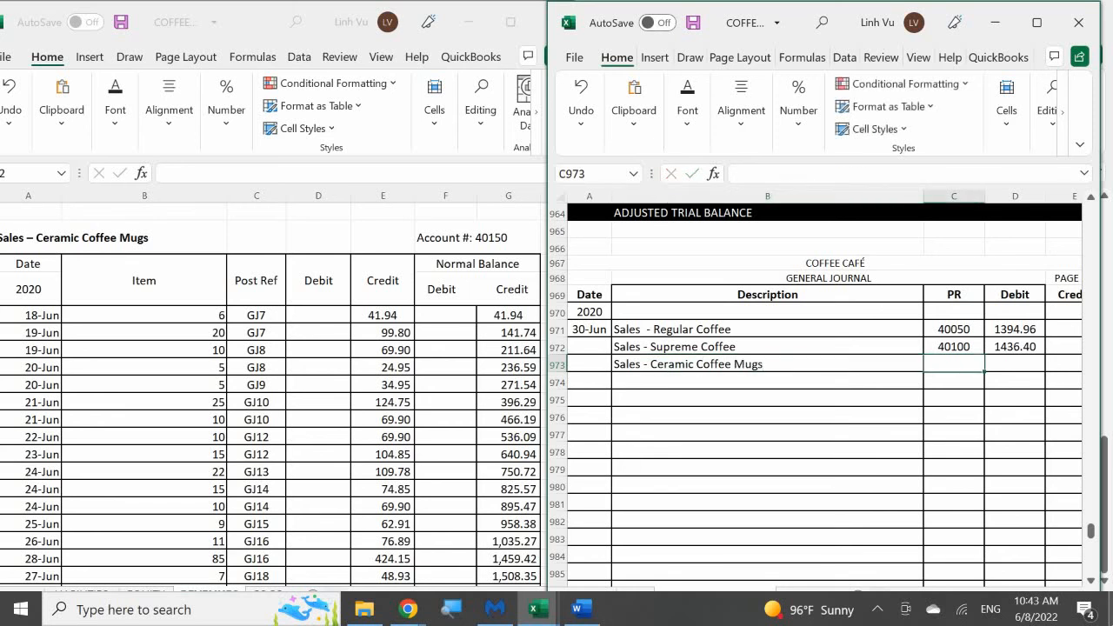
Enter posting reference 40150 for the Ceramic Coffee Mugs line in journal row 973
{"action": "type", "text": "40150"}
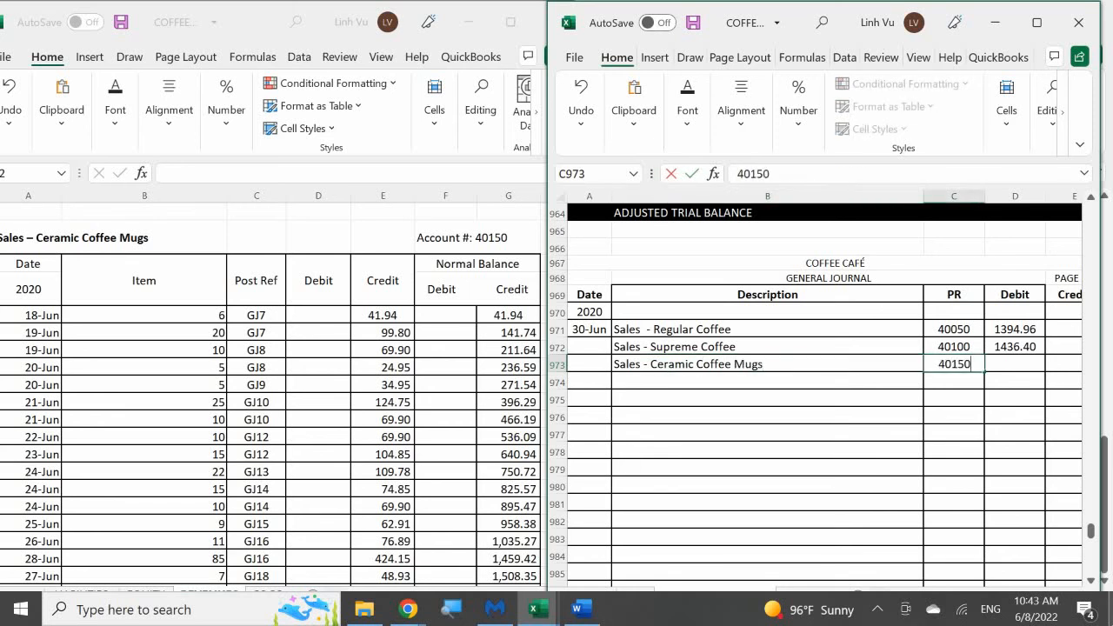
{"action": "key", "text": "Return"}
{"action": "key", "text": "Up"}
{"action": "key", "text": "Right"}
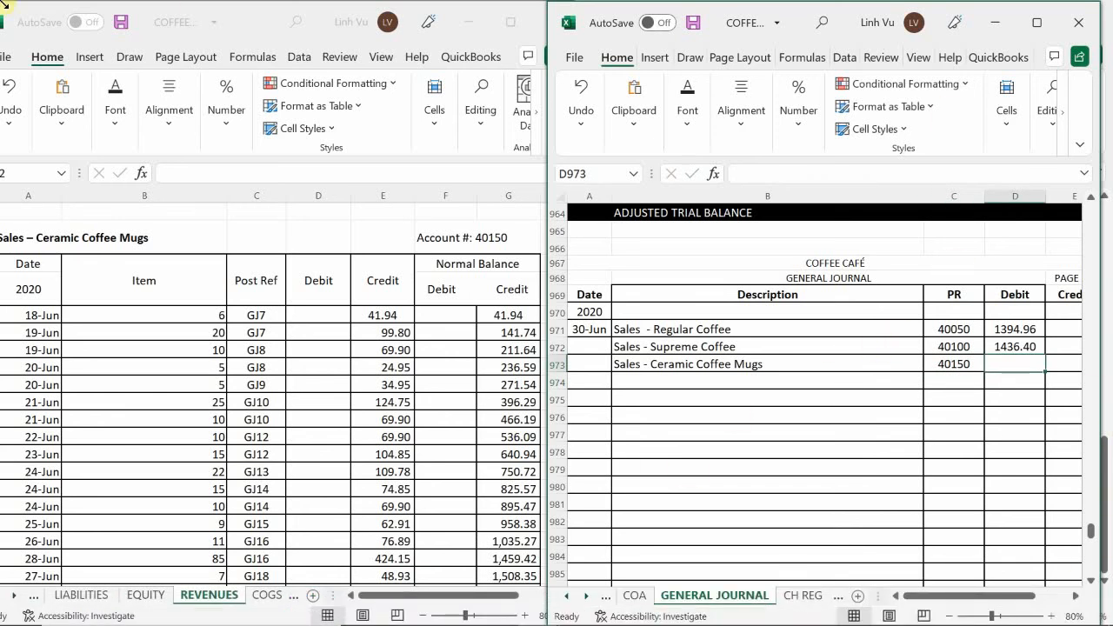
Look up the Ceramic Coffee Mugs ledger's final credit balance and enter 1763.91 as the debit in journal row 973
{"action": "left_click", "coordinate": [228, 329]}
{"action": "scroll", "coordinate": [231, 331], "scroll_direction": "down", "scroll_amount": 6}
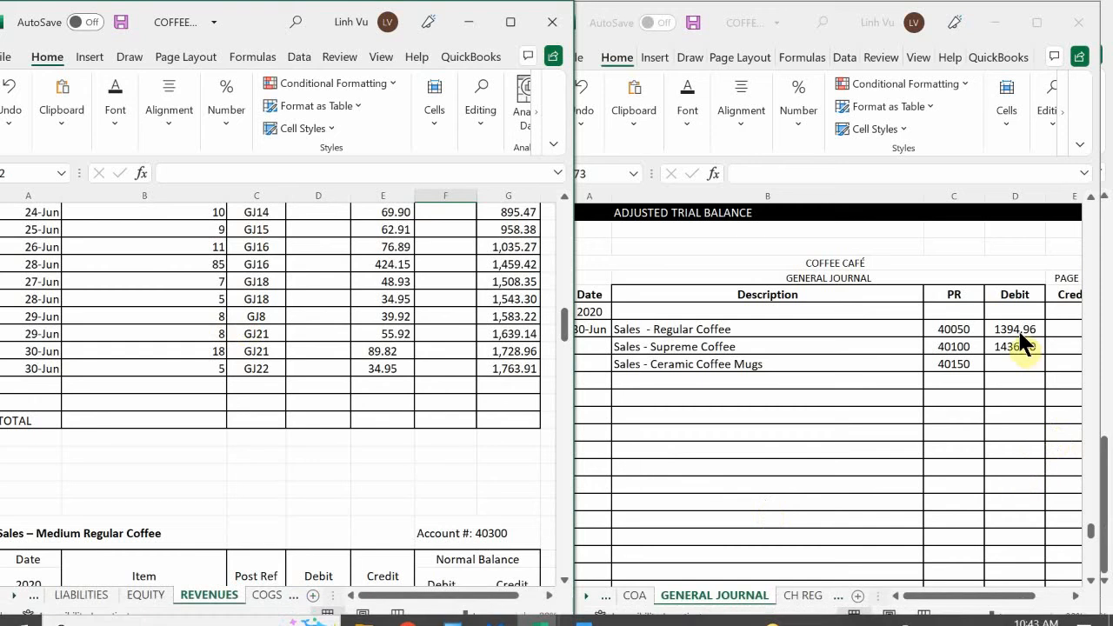
{"action": "left_click", "coordinate": [1001, 360]}
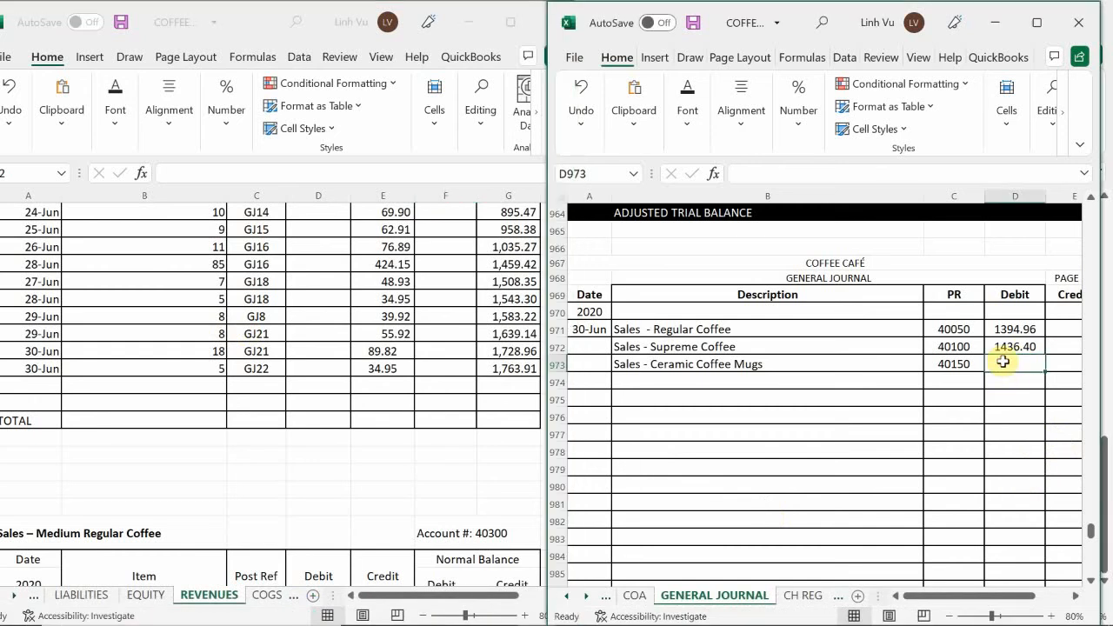
{"action": "type", "text": "1"}
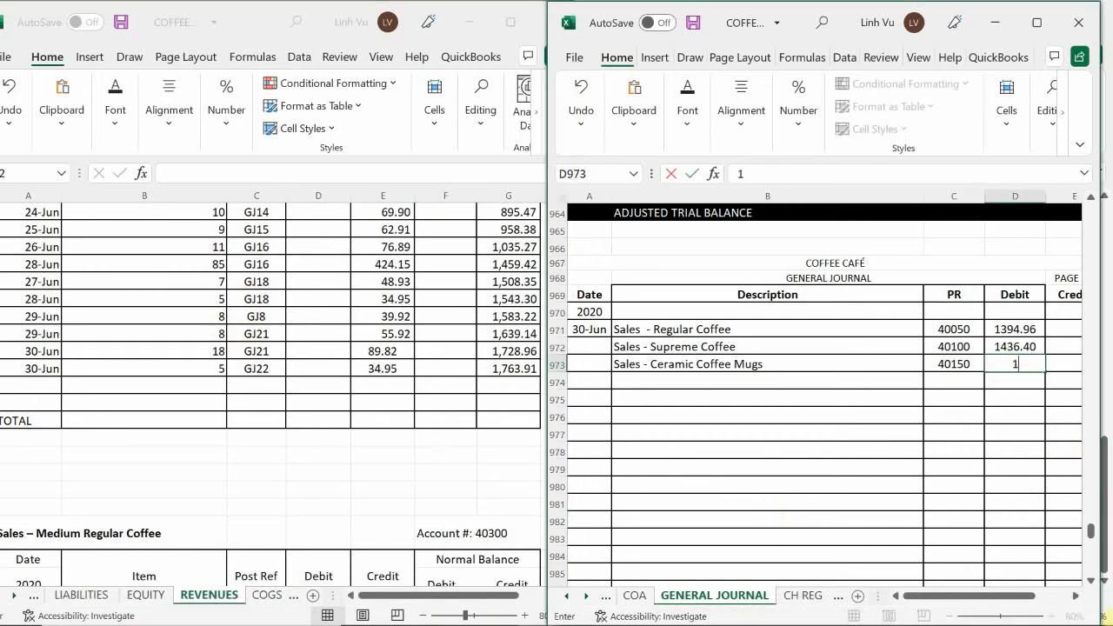
{"action": "type", "text": "763.91"}
{"action": "key", "text": "Return"}
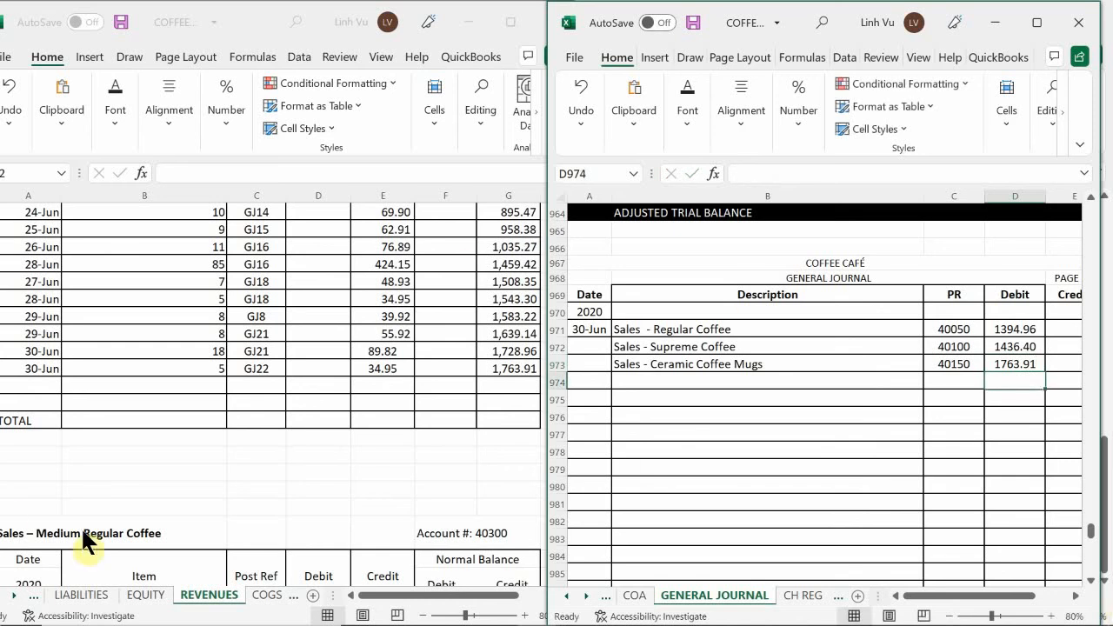
Start the closing row in the Ceramic Coffee Mugs ledger with date 6/30, item CLOSE and posting reference GJ24
{"action": "left_click", "coordinate": [33, 391]}
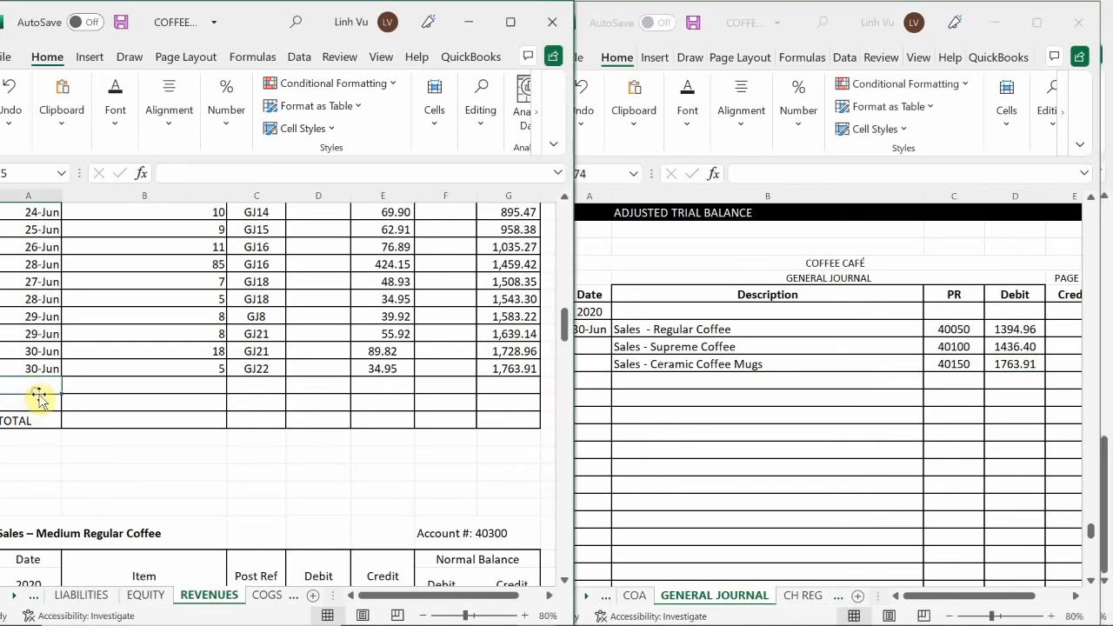
{"action": "type", "text": "6/30"}
{"action": "key", "text": "Tab"}
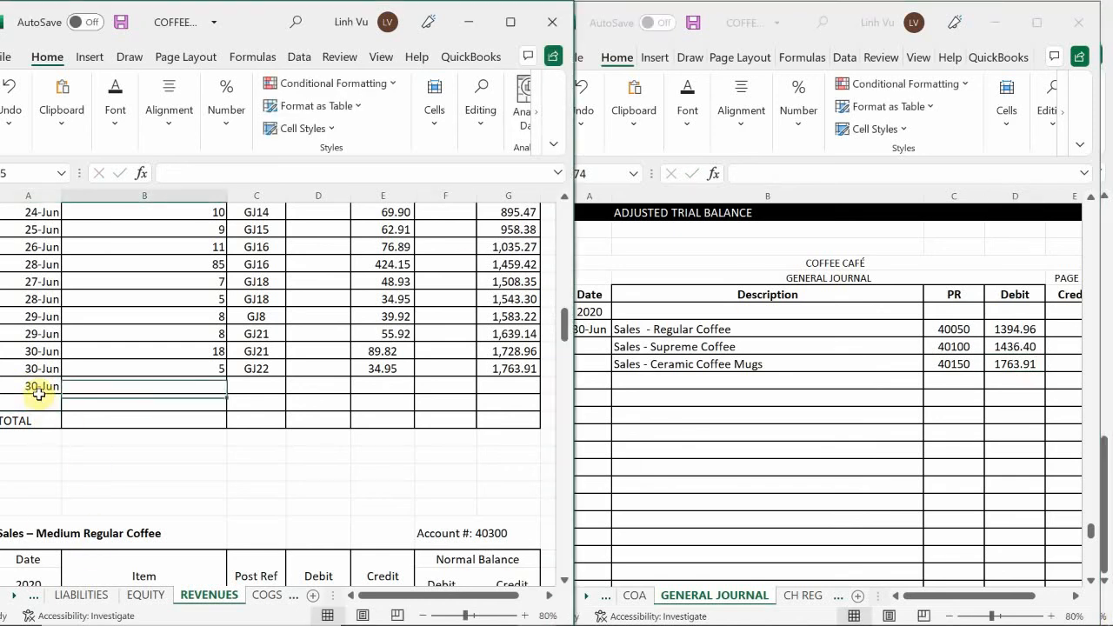
{"action": "type", "text": "CL"}
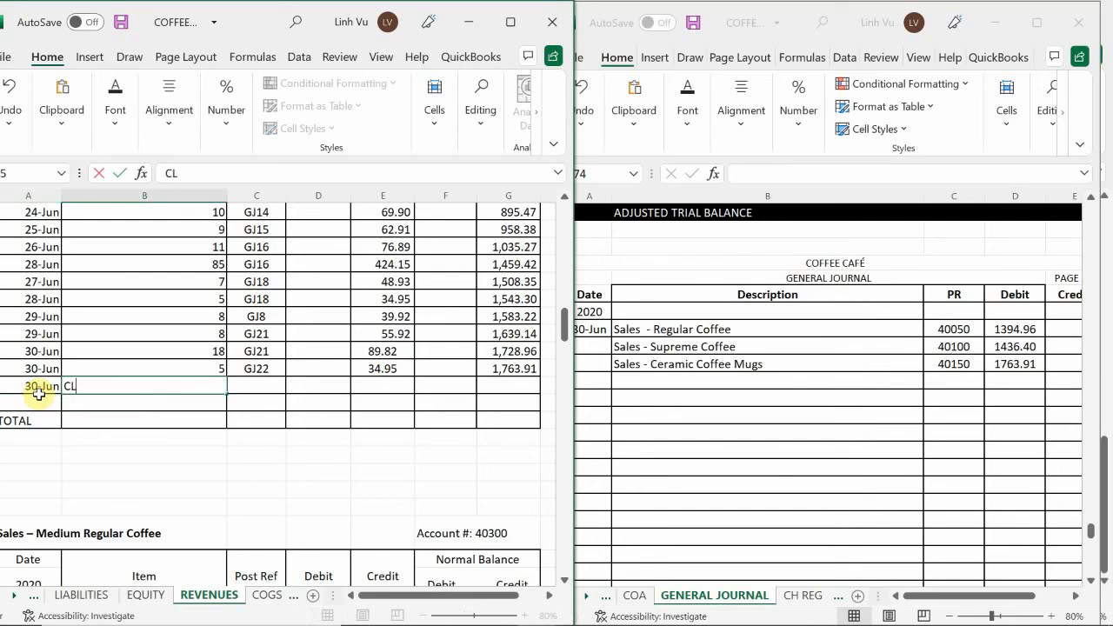
{"action": "type", "text": "OSE"}
{"action": "key", "text": "Tab"}
{"action": "type", "text": "GJ"}
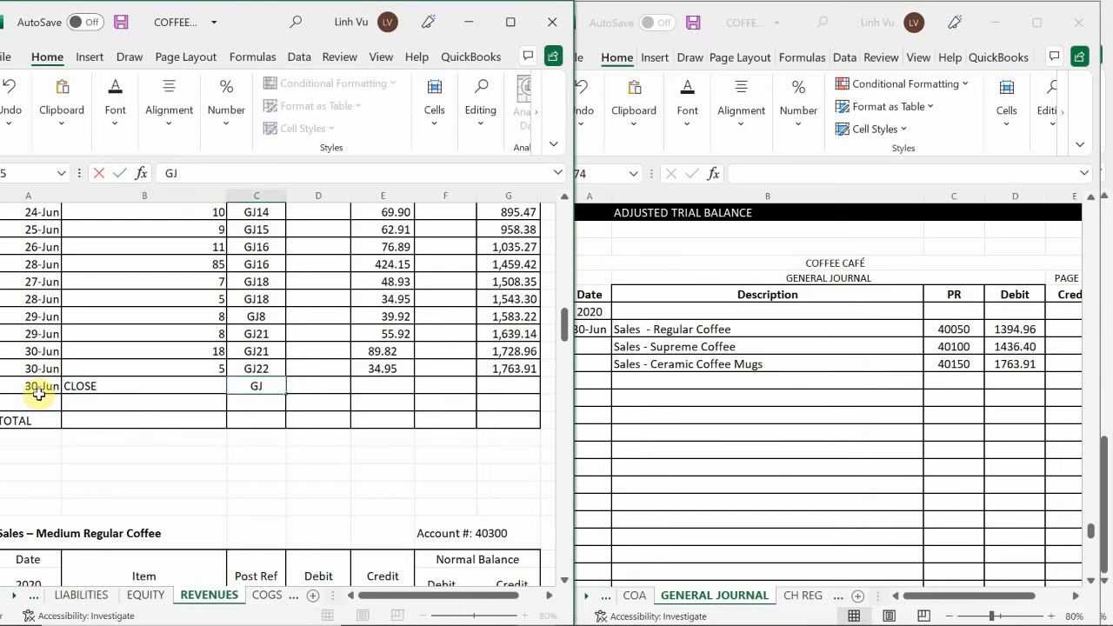
{"action": "type", "text": "24"}
{"action": "key", "text": "Tab"}
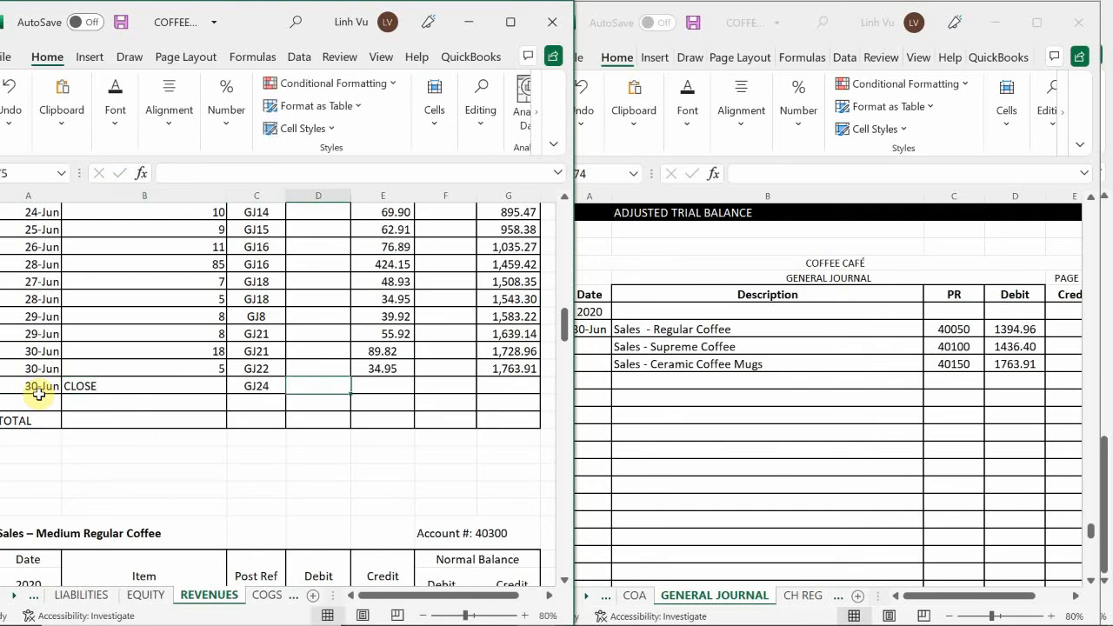
Enter a 1763.91 debit in the Ceramic Coffee Mugs CLOSE row and copy the credit balance formula down into it
{"action": "type", "text": "1763."}
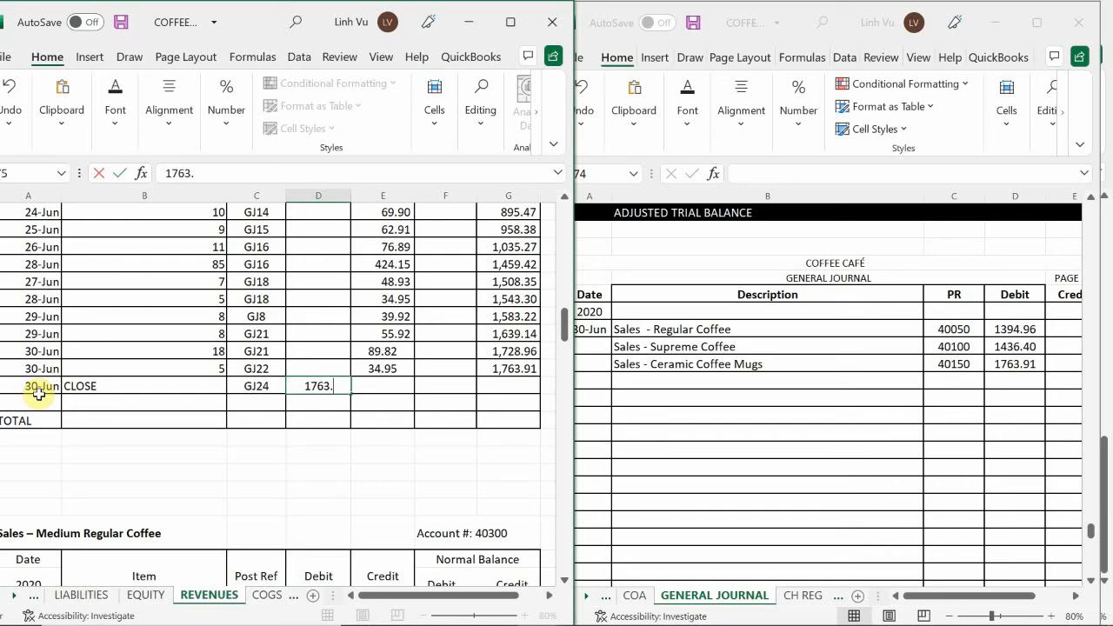
{"action": "type", "text": "91"}
{"action": "key", "text": "Return"}
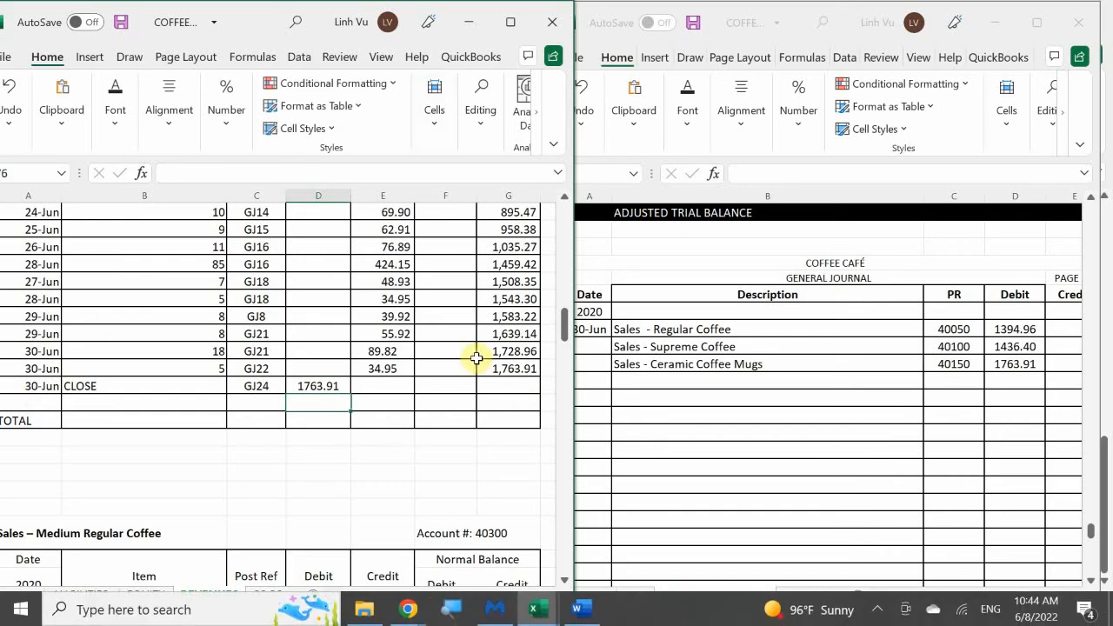
{"action": "left_click", "coordinate": [518, 369]}
{"action": "left_click_drag", "start_coordinate": [540, 375], "coordinate": [531, 399]}
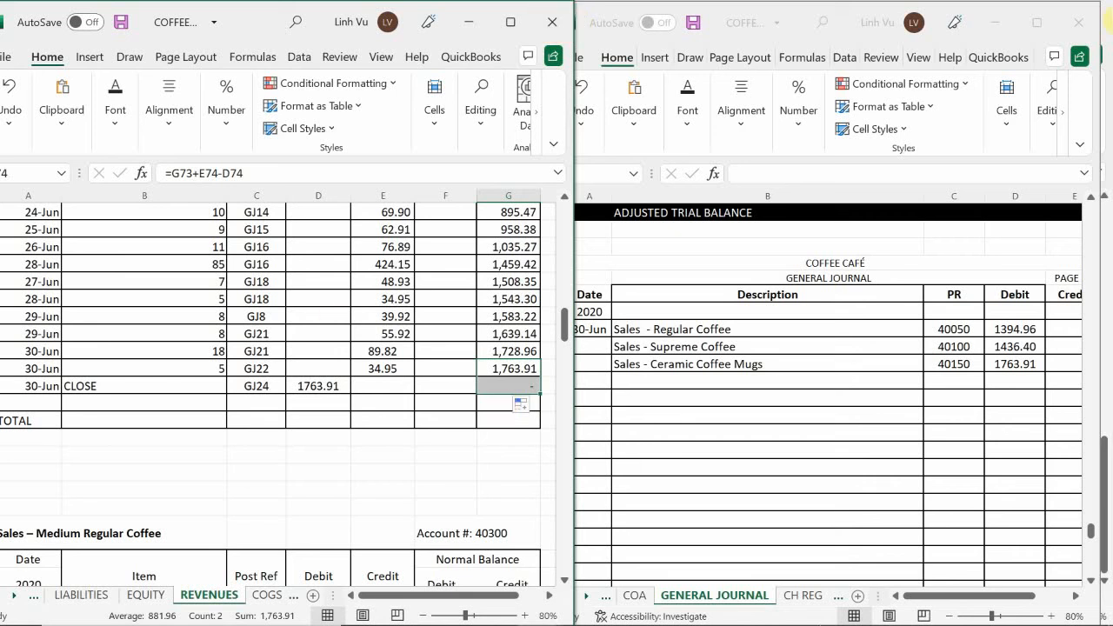
{"action": "left_click", "coordinate": [169, 396]}
Enter "Sales - Medium Regular Coffee" as the next description line in B974 of the general journal
{"action": "scroll", "coordinate": [174, 396], "scroll_direction": "down", "scroll_amount": 5}
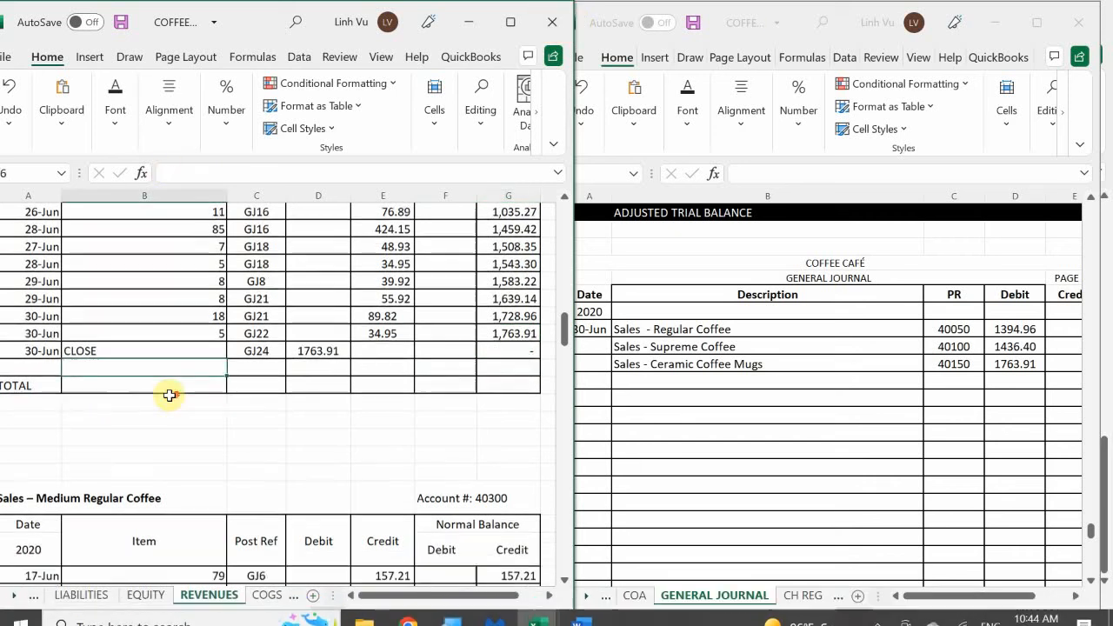
{"action": "scroll", "coordinate": [185, 396], "scroll_direction": "down", "scroll_amount": 1}
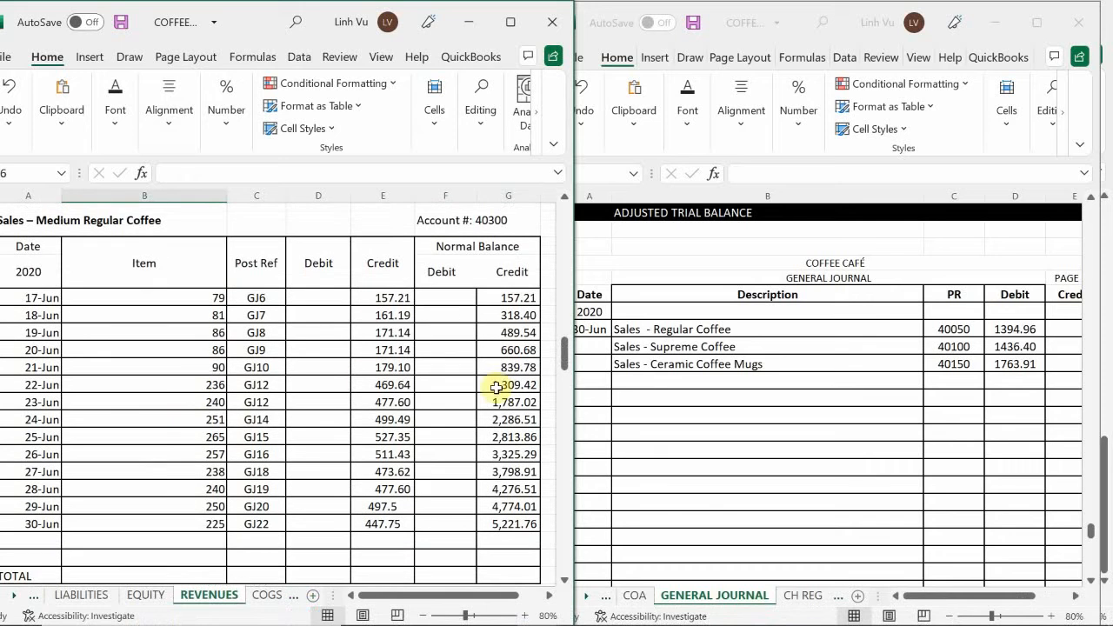
{"action": "left_click", "coordinate": [677, 388]}
{"action": "left_click", "coordinate": [662, 384]}
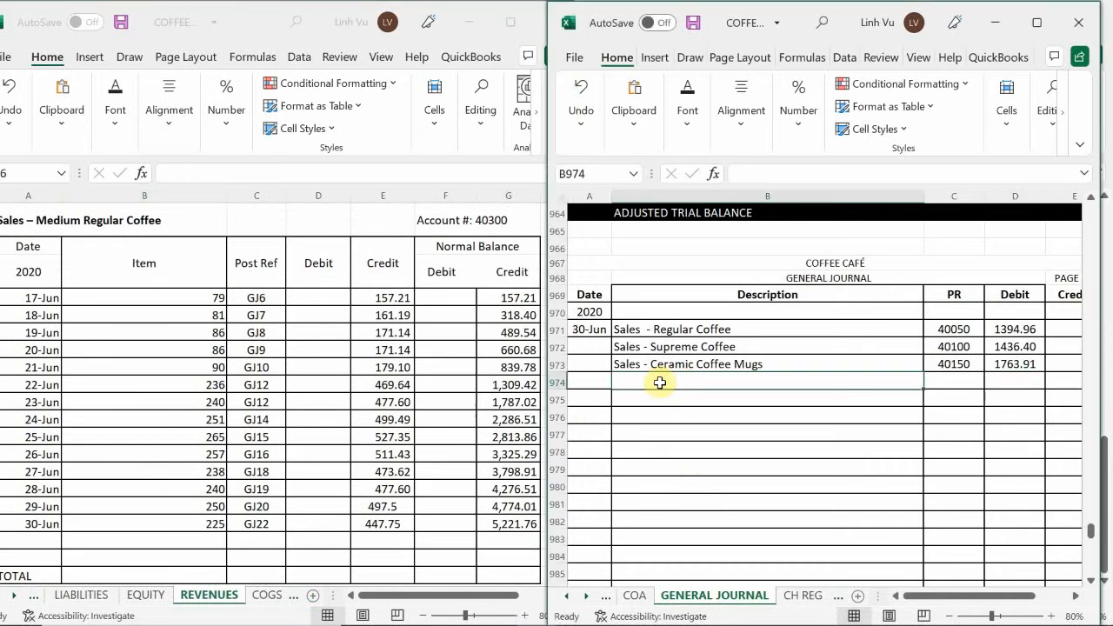
{"action": "type", "text": "S"}
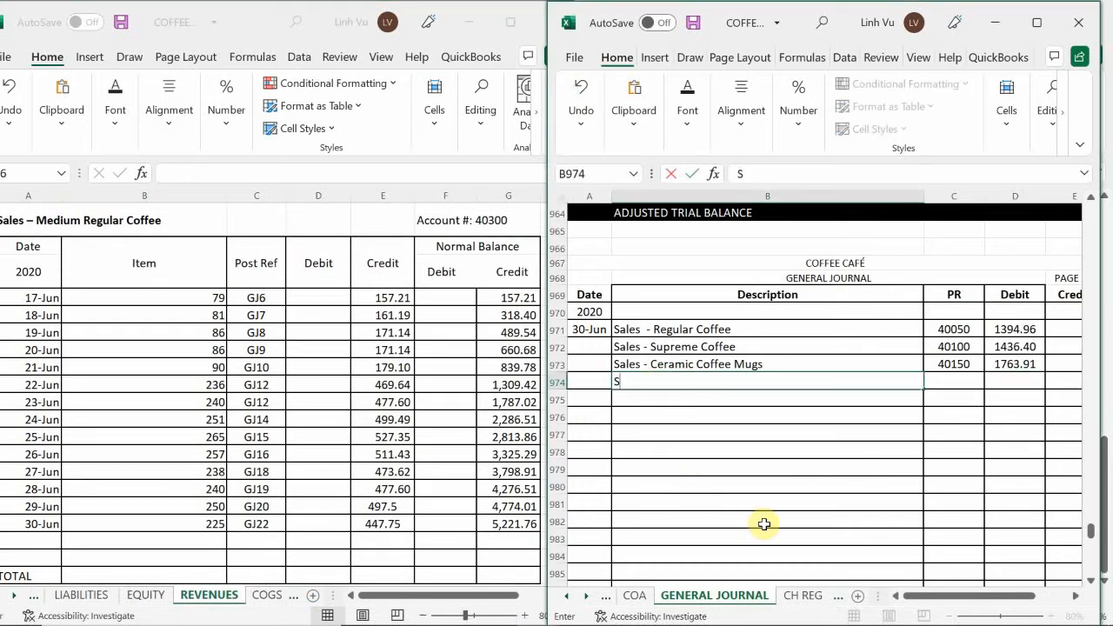
{"action": "type", "text": "ales - Med"}
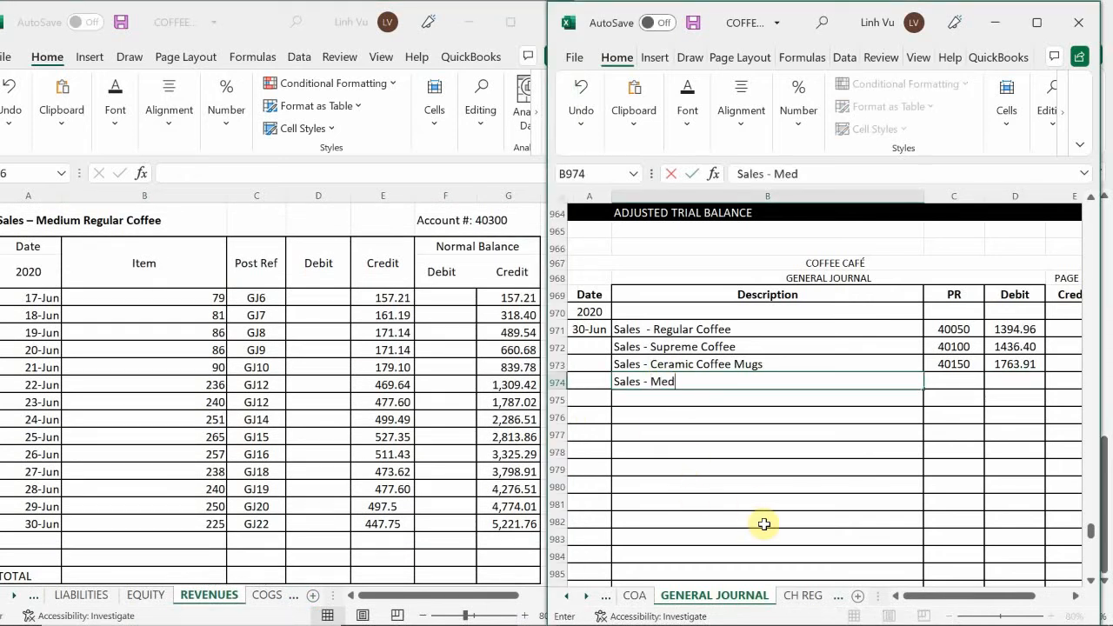
{"action": "type", "text": "ium Regular Coffee"}
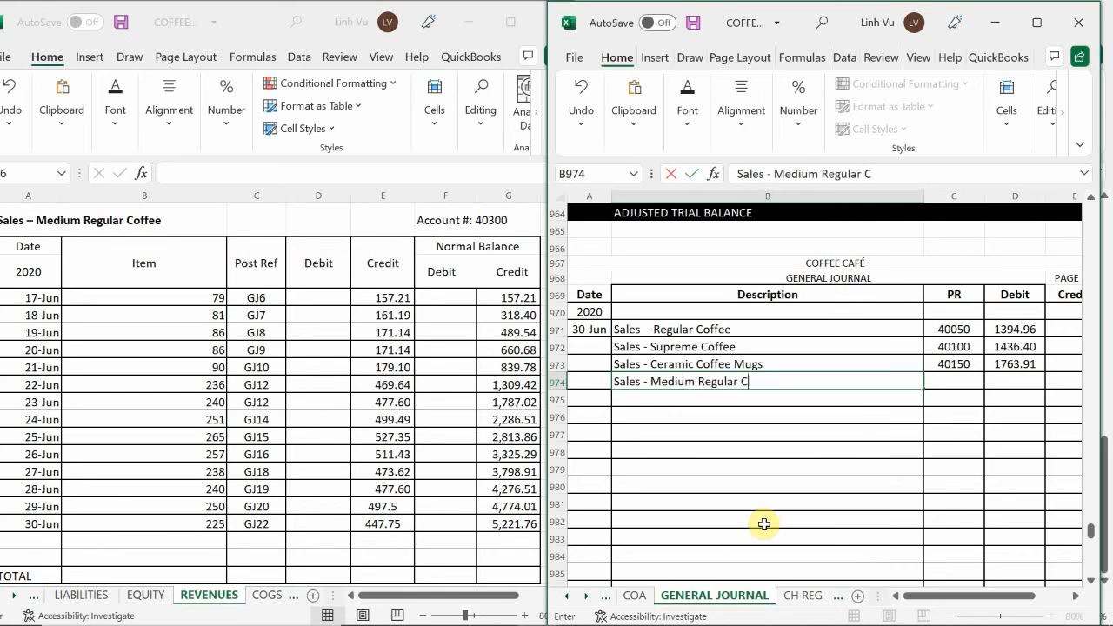
{"action": "key", "text": "Tab"}
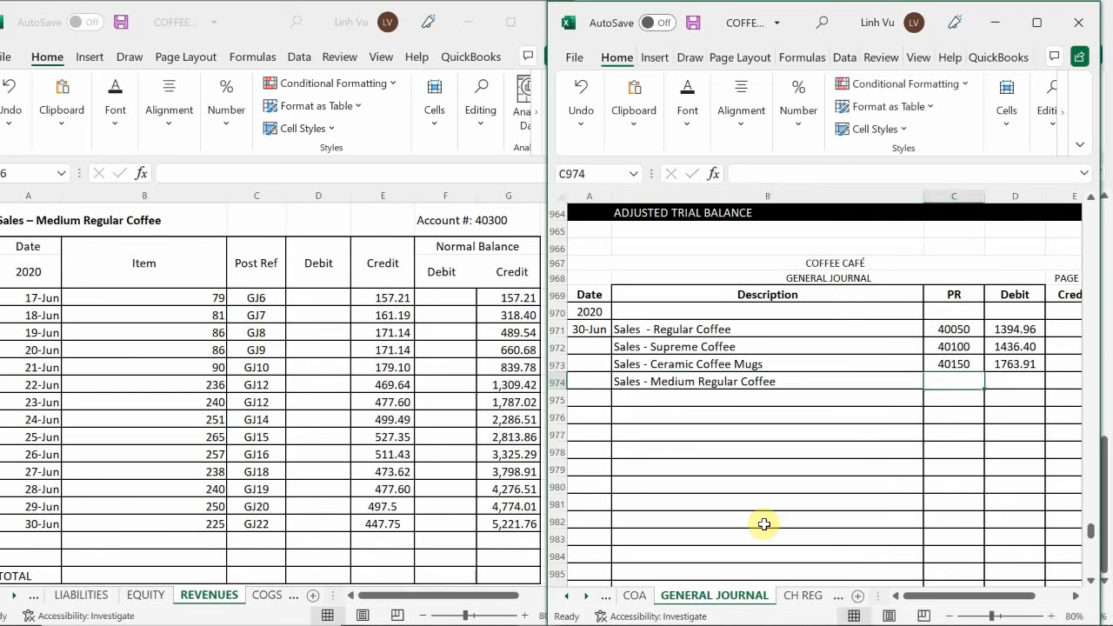
Enter posting reference 40300 for the Medium Regular Coffee line in journal row 974
{"action": "type", "text": "40"}
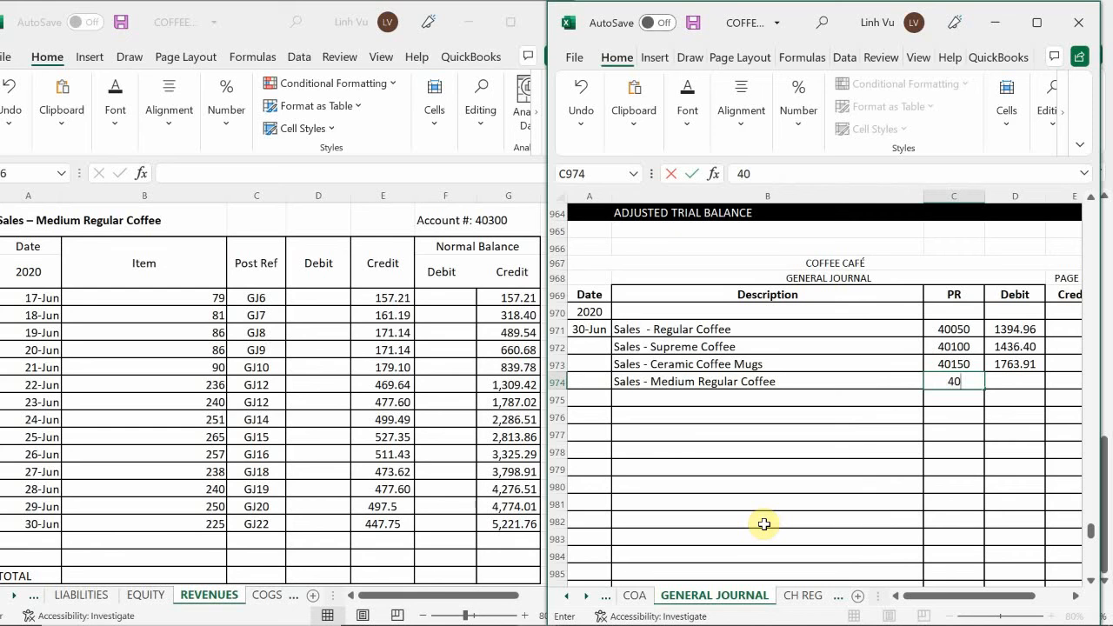
{"action": "type", "text": "300"}
{"action": "key", "text": "Tab"}
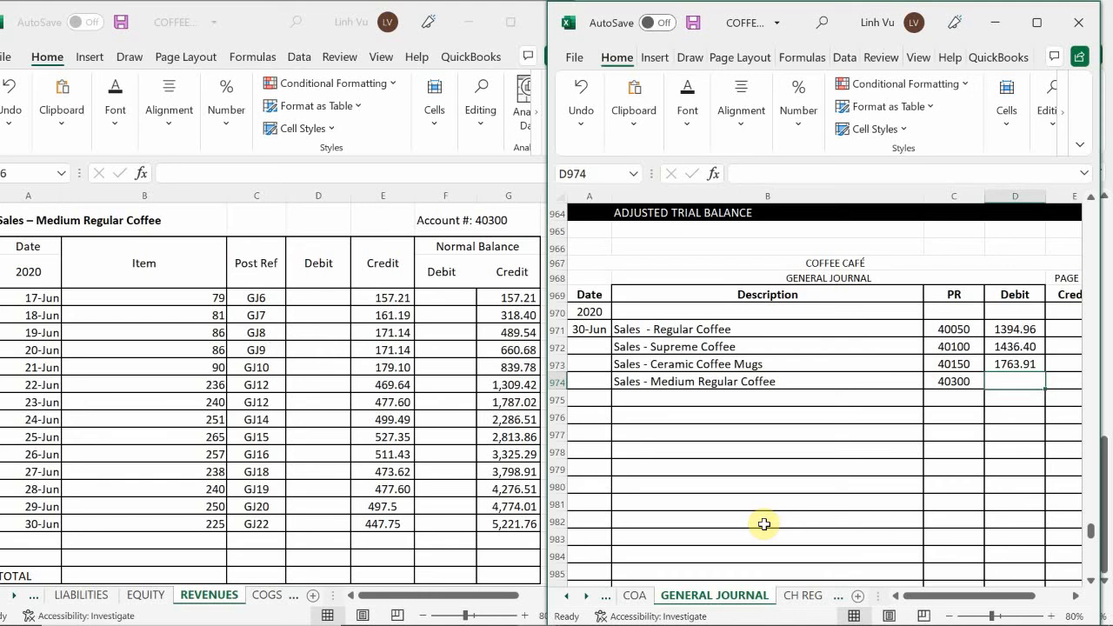
Enter a 5221.76 debit for the Medium Regular Coffee line in general journal row 974
{"action": "type", "text": "52"}
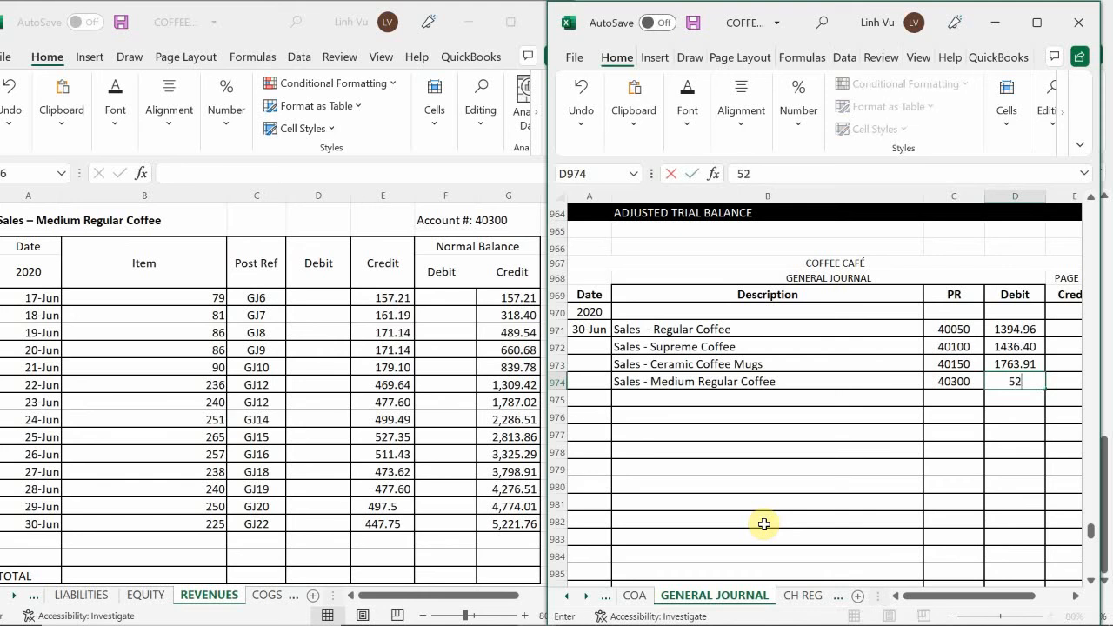
{"action": "type", "text": "21.76"}
{"action": "key", "text": "Return"}
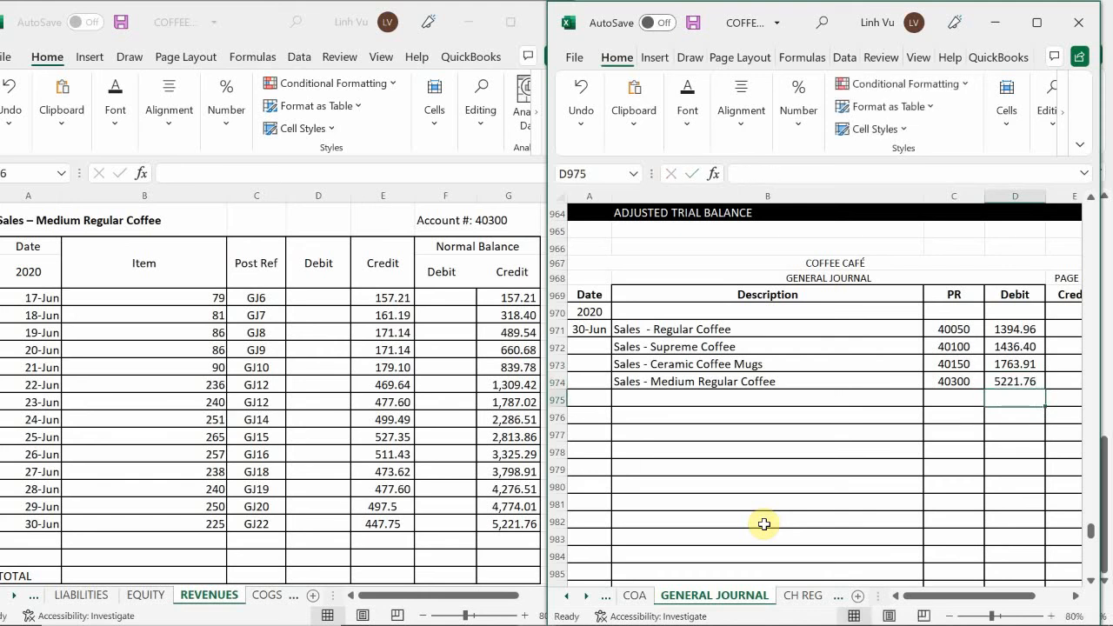
Start the closing row in the Medium Regular Coffee ledger with date 30-Jun, item CLOSE and posting reference GJ24
{"action": "left_click", "coordinate": [77, 454]}
{"action": "scroll", "coordinate": [76, 453], "scroll_direction": "down", "scroll_amount": 1}
{"action": "scroll", "coordinate": [73, 447], "scroll_direction": "down", "scroll_amount": 1}
{"action": "left_click", "coordinate": [45, 401]}
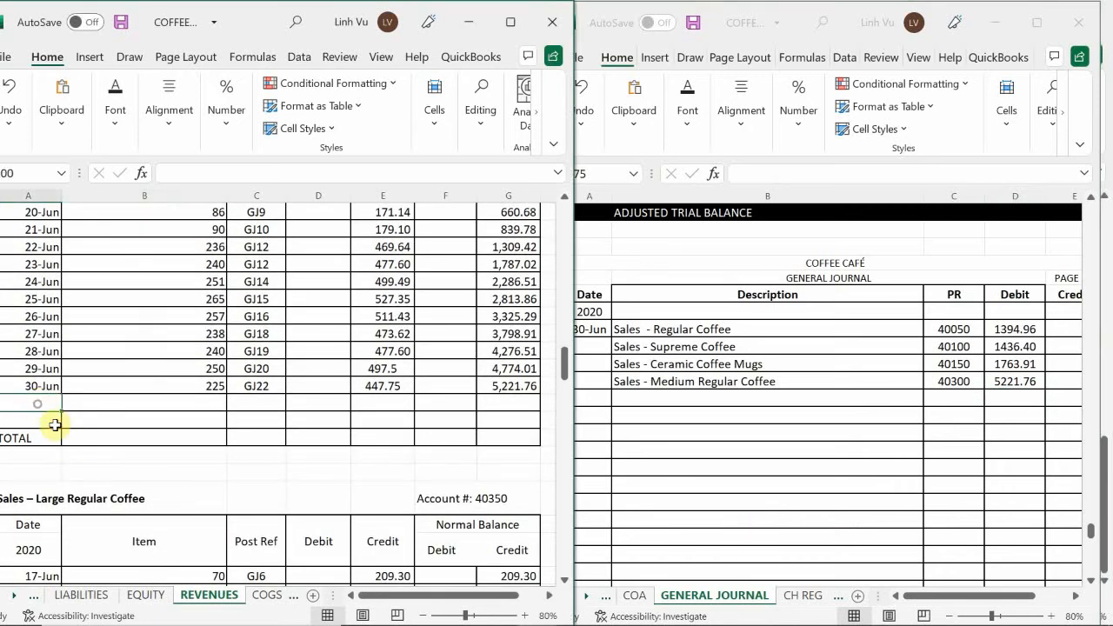
{"action": "type", "text": "30-Jun"}
{"action": "key", "text": "Tab"}
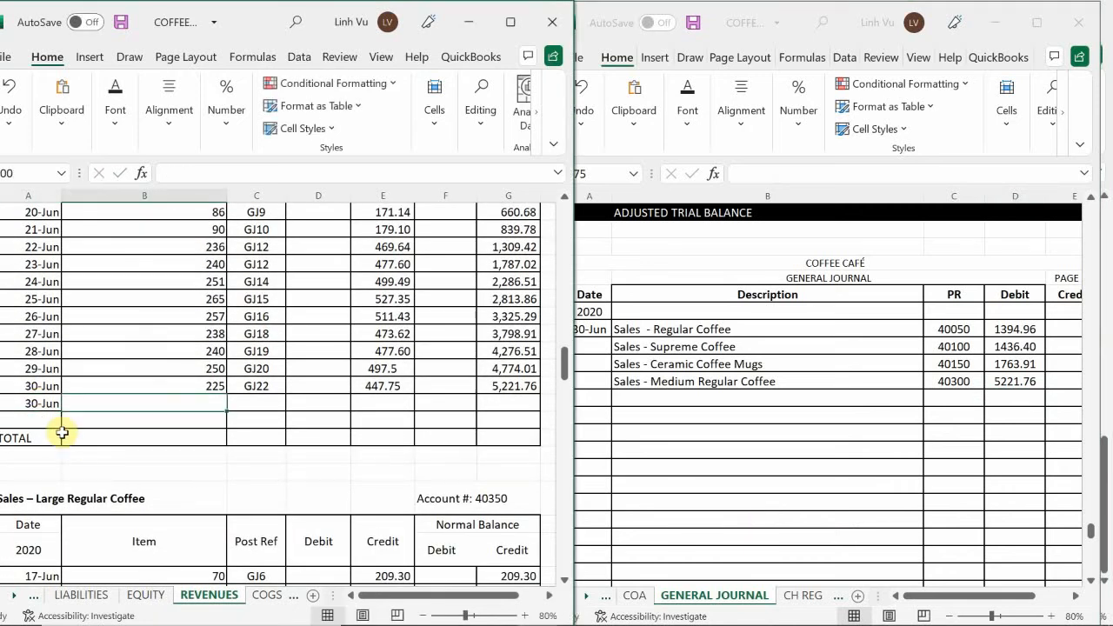
{"action": "type", "text": "CLOSE"}
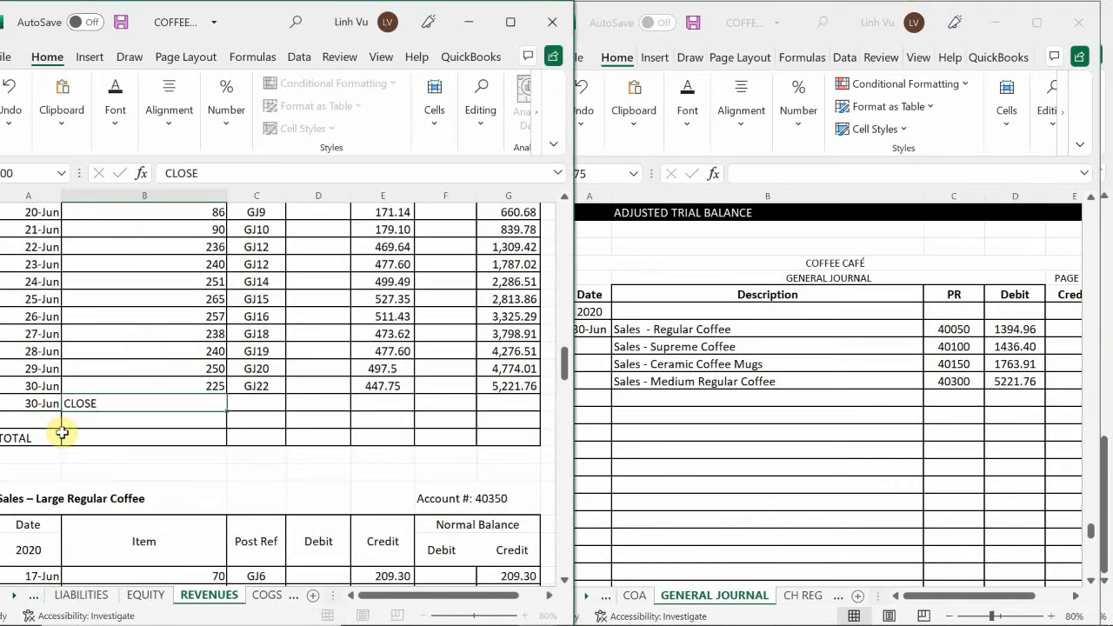
{"action": "key", "text": "Tab"}
{"action": "type", "text": "GJ24"}
{"action": "key", "text": "Tab"}
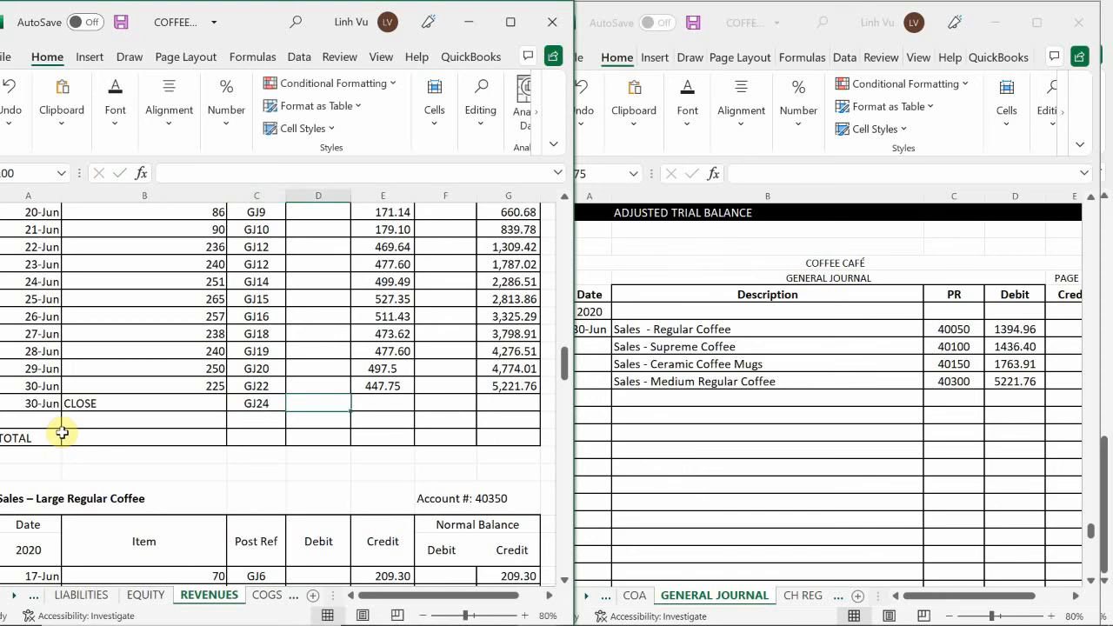
Enter a 5221.76 debit in the Medium Regular Coffee CLOSE row and copy the credit balance formula down into it
{"action": "type", "text": "5221.76"}
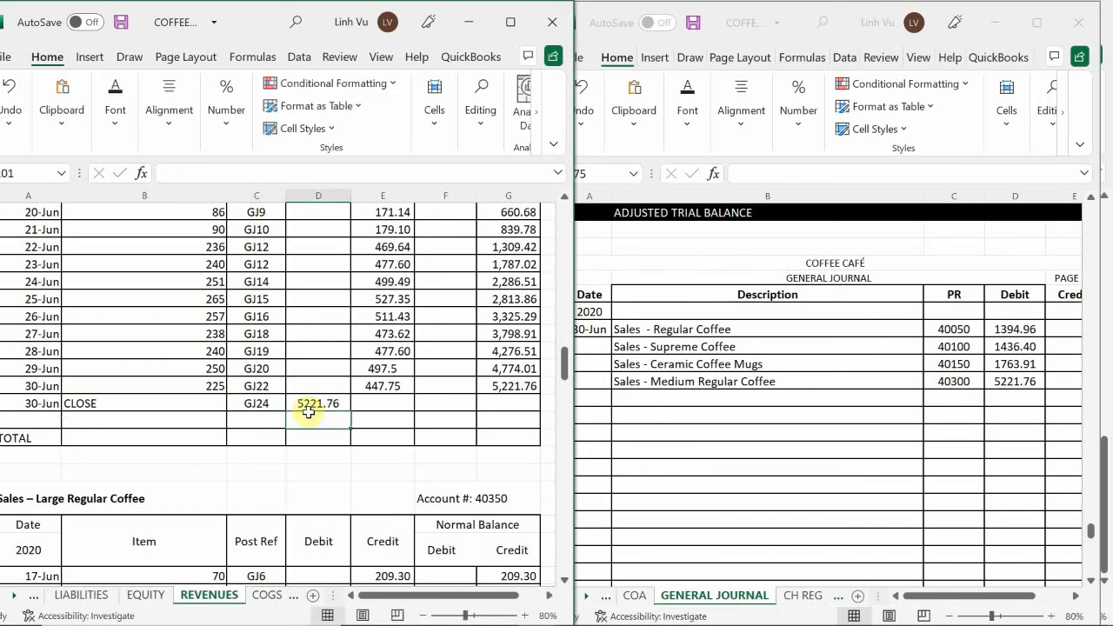
{"action": "left_click", "coordinate": [507, 386]}
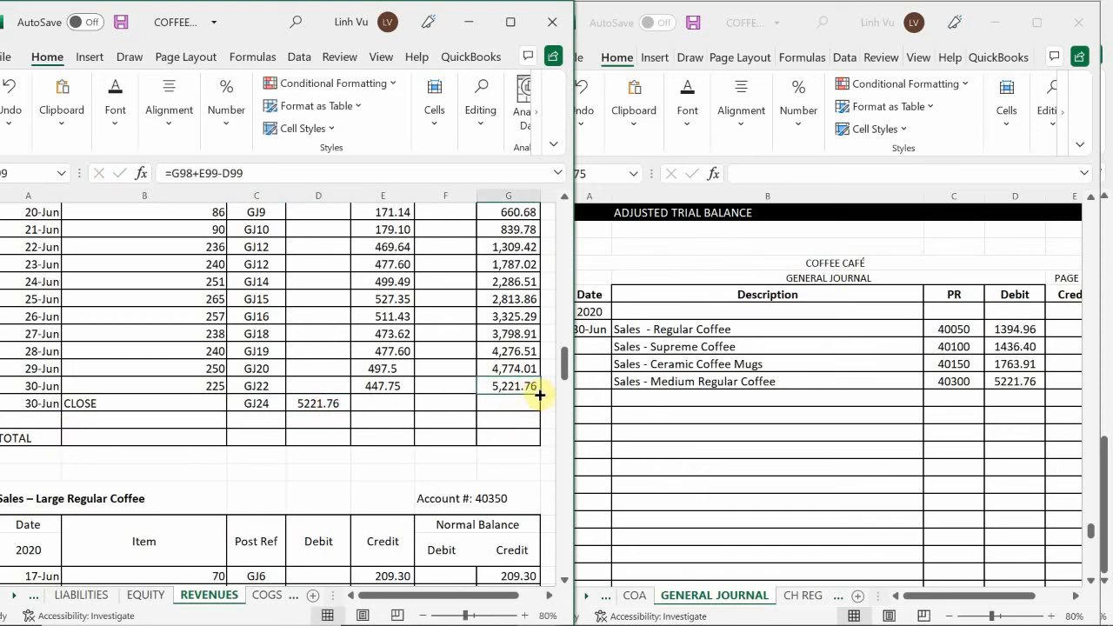
{"action": "left_click_drag", "start_coordinate": [539, 394], "coordinate": [532, 409]}
{"action": "left_click", "coordinate": [430, 402]}
Enter "Sales - Large Regular Coffee" as the next description line in B975 of the general journal
{"action": "scroll", "coordinate": [409, 394], "scroll_direction": "down", "scroll_amount": 5}
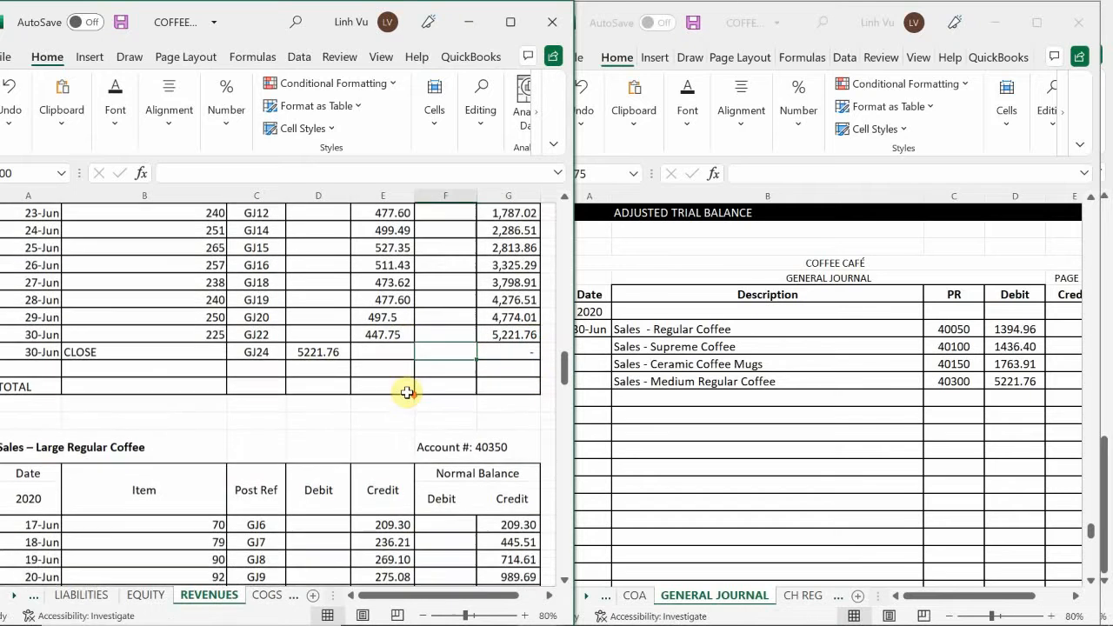
{"action": "left_click", "coordinate": [665, 384]}
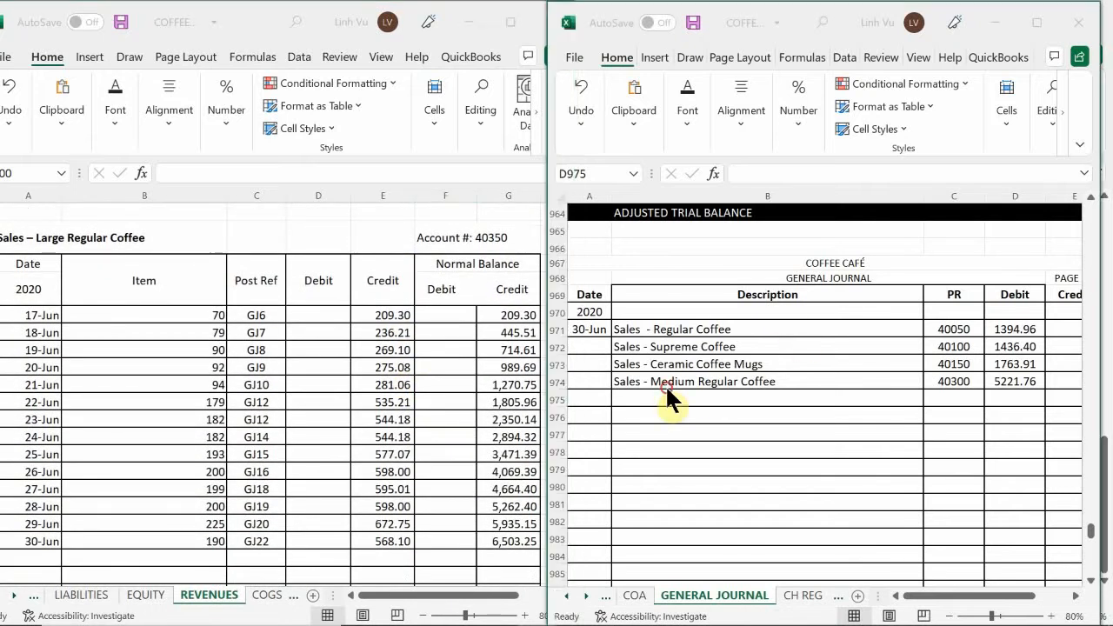
{"action": "scroll", "coordinate": [665, 384], "scroll_direction": "down", "scroll_amount": 1}
{"action": "left_click", "coordinate": [621, 346]}
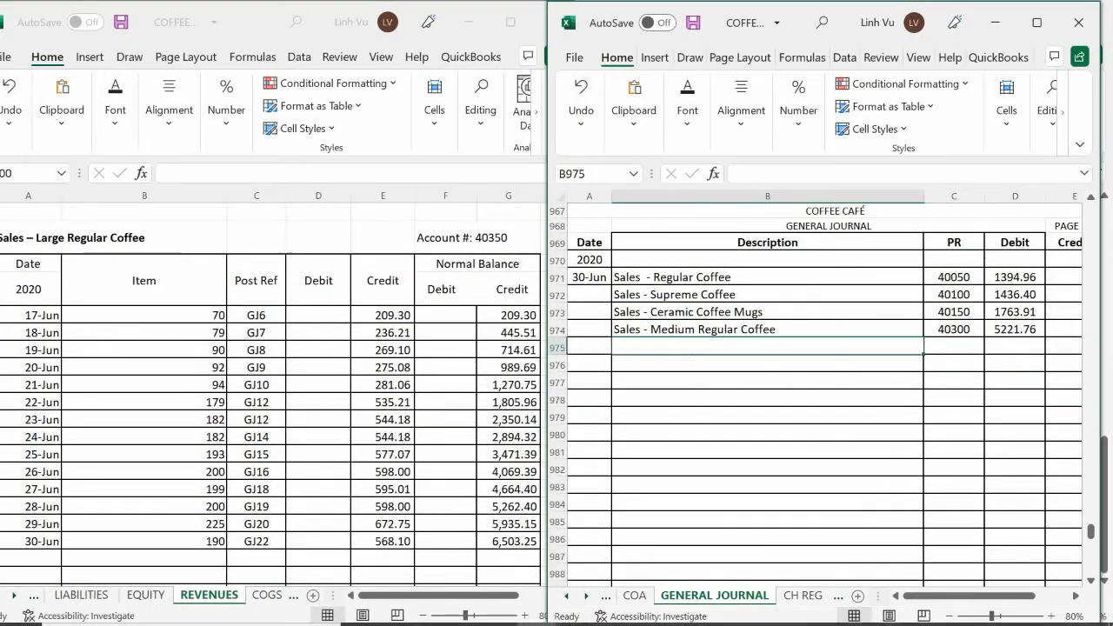
{"action": "type", "text": "Sale s-"}
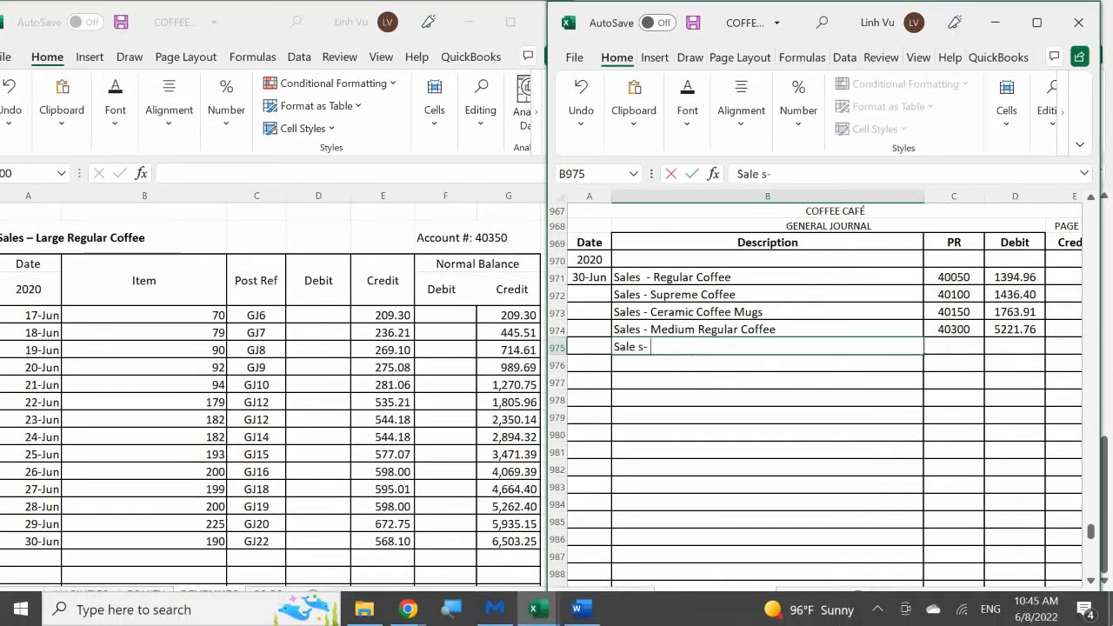
{"action": "key", "text": "BackSpace"}
{"action": "key", "text": "BackSpace"}
{"action": "key", "text": "BackSpace"}
{"action": "type", "text": "s - Large"}
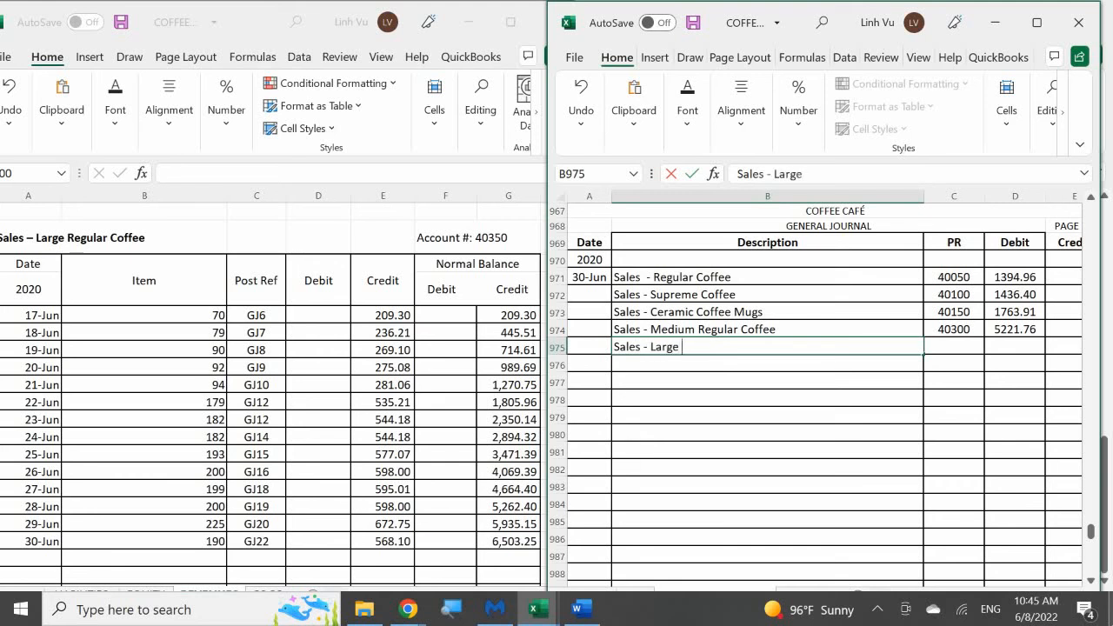
{"action": "type", "text": " Regular Coffee"}
{"action": "key", "text": "Tab"}
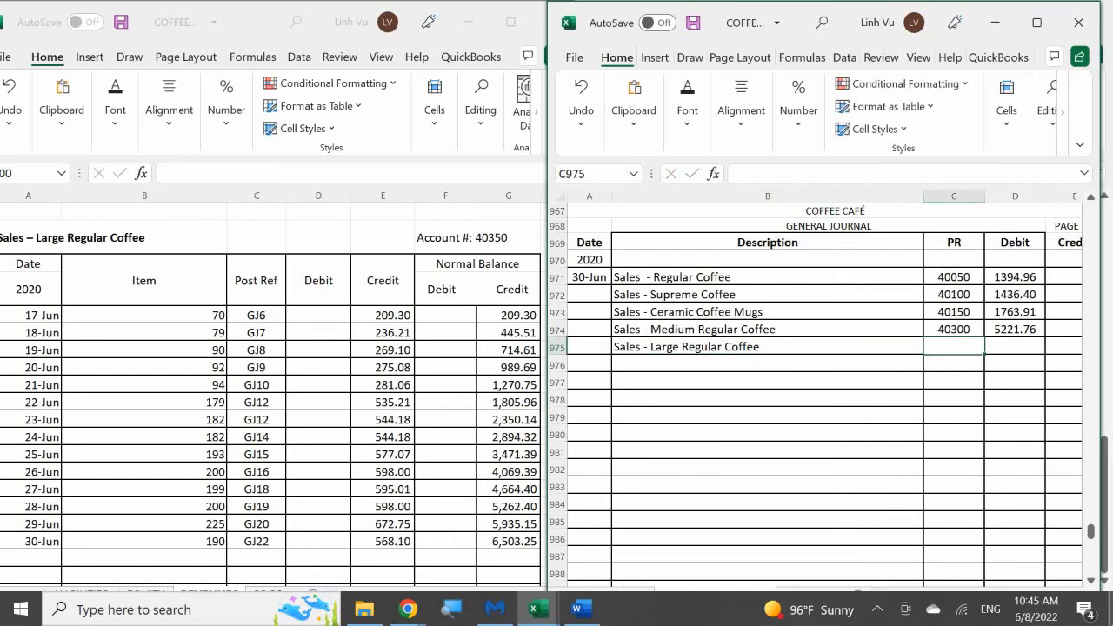
Enter posting reference 40350 and a 6503.25 debit for the Large Regular Coffee line in journal row 975
{"action": "type", "text": "40350"}
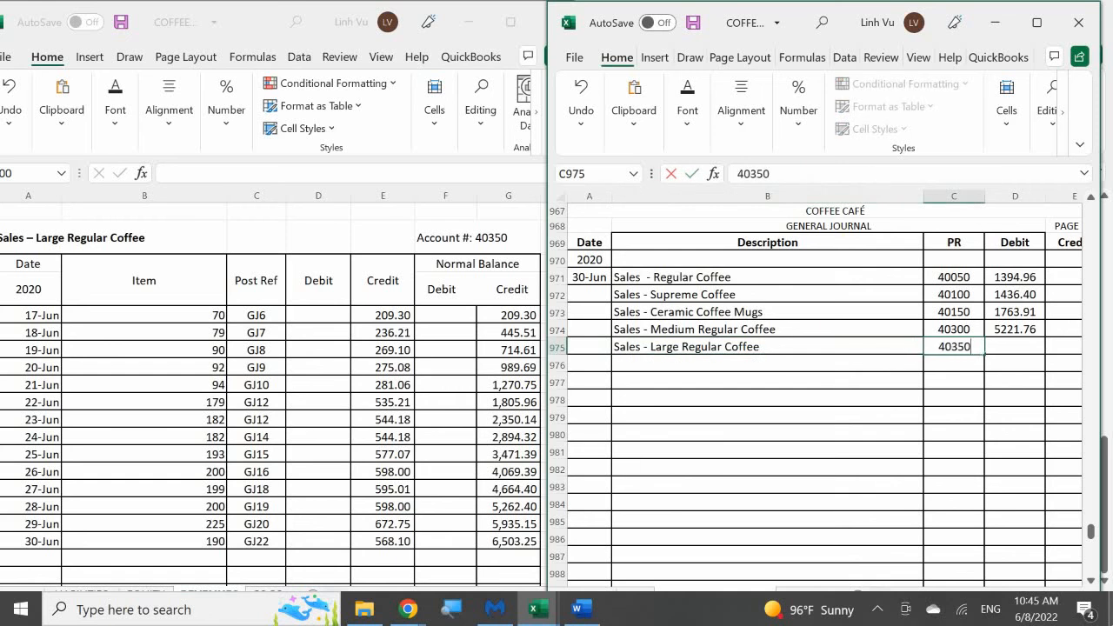
{"action": "key", "text": "Tab"}
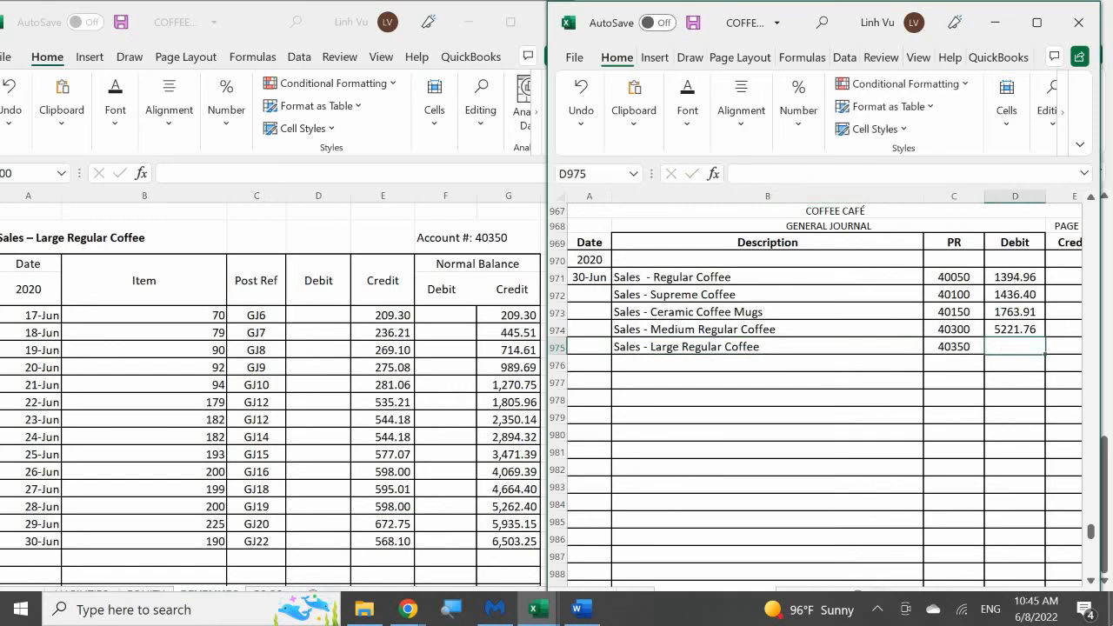
{"action": "type", "text": "6503"}
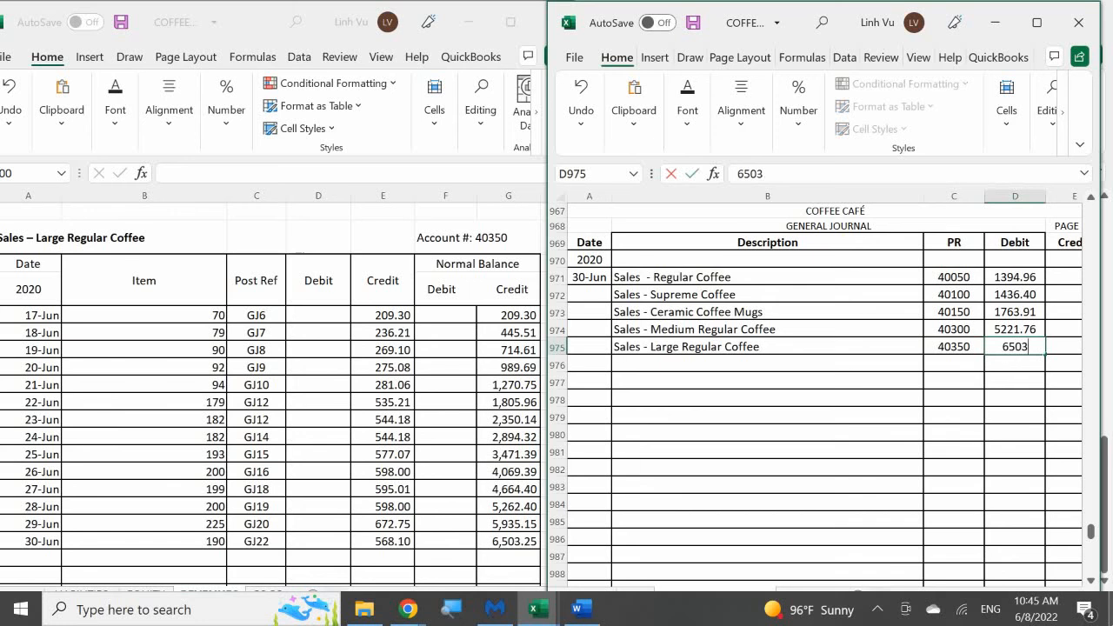
{"action": "type", "text": ".25"}
{"action": "key", "text": "Return"}
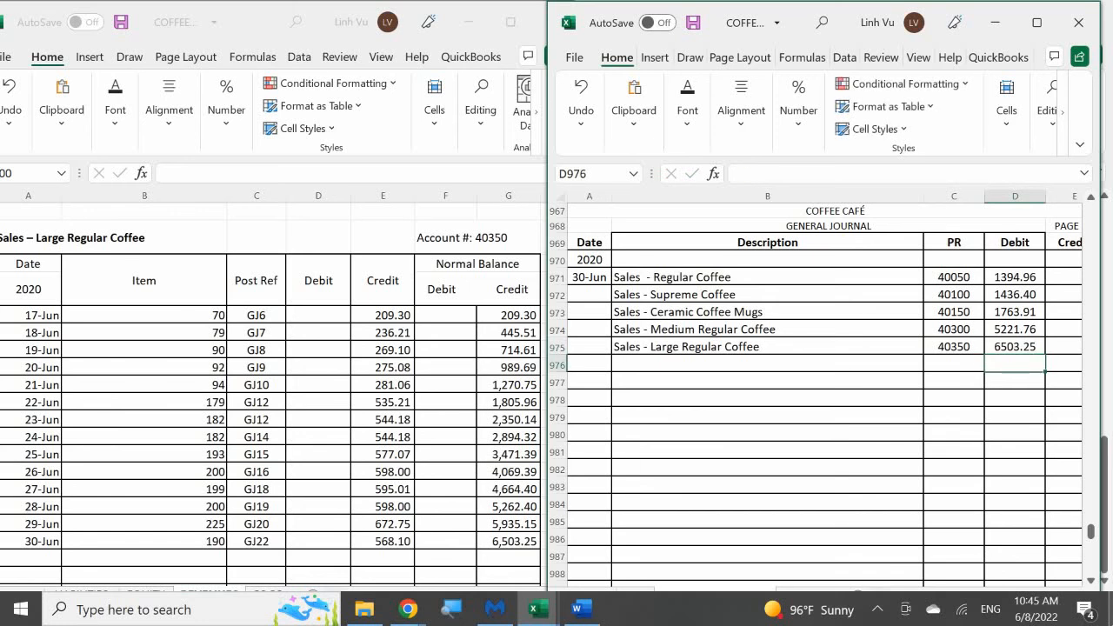
Start the closing row in the Large Regular Coffee ledger with date 6/30, item CLOSE and posting reference GJ24
{"action": "left_click", "coordinate": [139, 437]}
{"action": "scroll", "coordinate": [139, 437], "scroll_direction": "down", "scroll_amount": 3}
{"action": "left_click", "coordinate": [31, 368]}
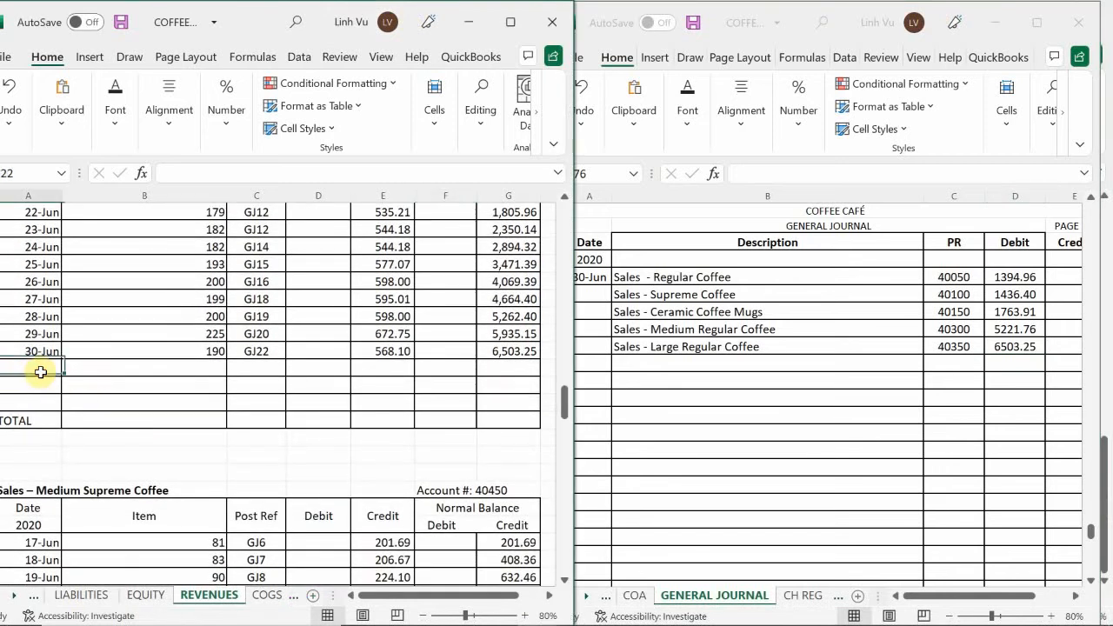
{"action": "type", "text": "6/30"}
{"action": "key", "text": "Tab"}
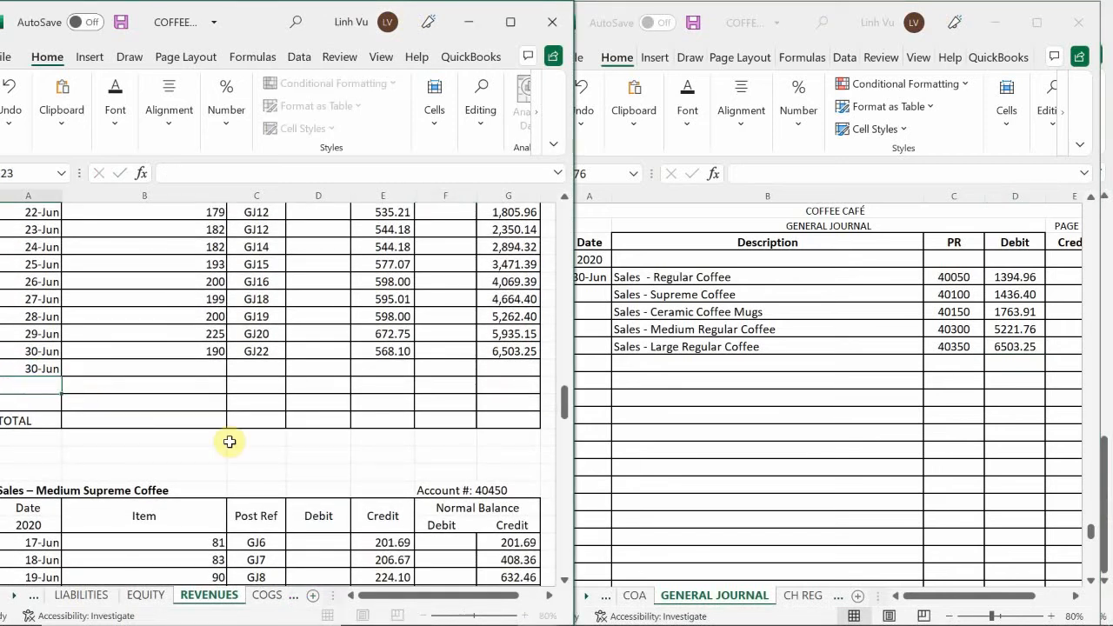
{"action": "type", "text": "CLOSE"}
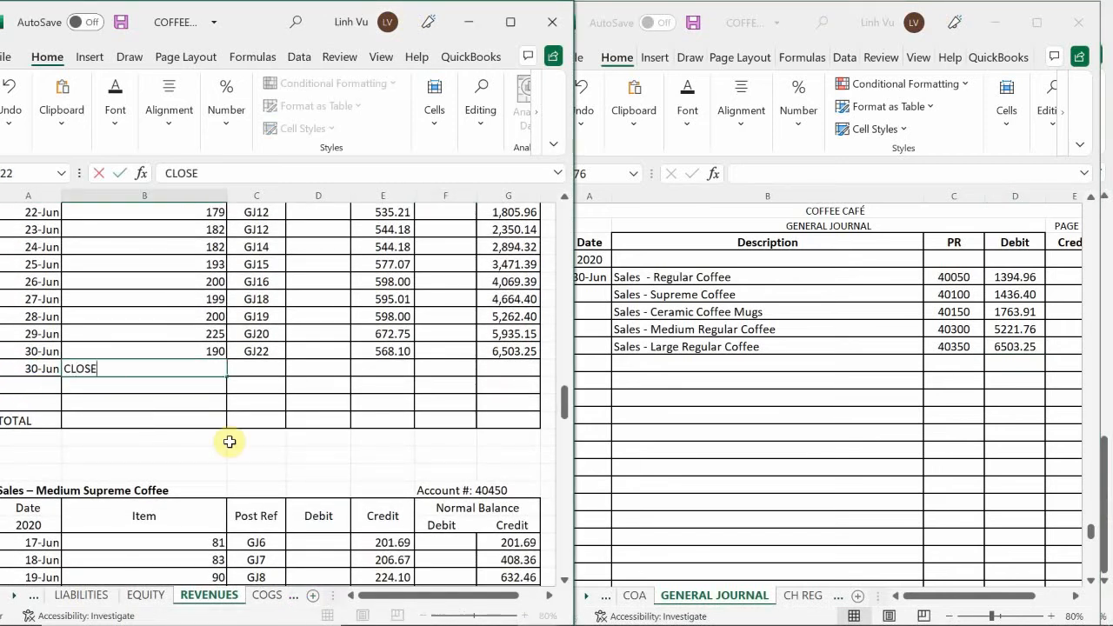
{"action": "key", "text": "Tab"}
{"action": "type", "text": "GJ"}
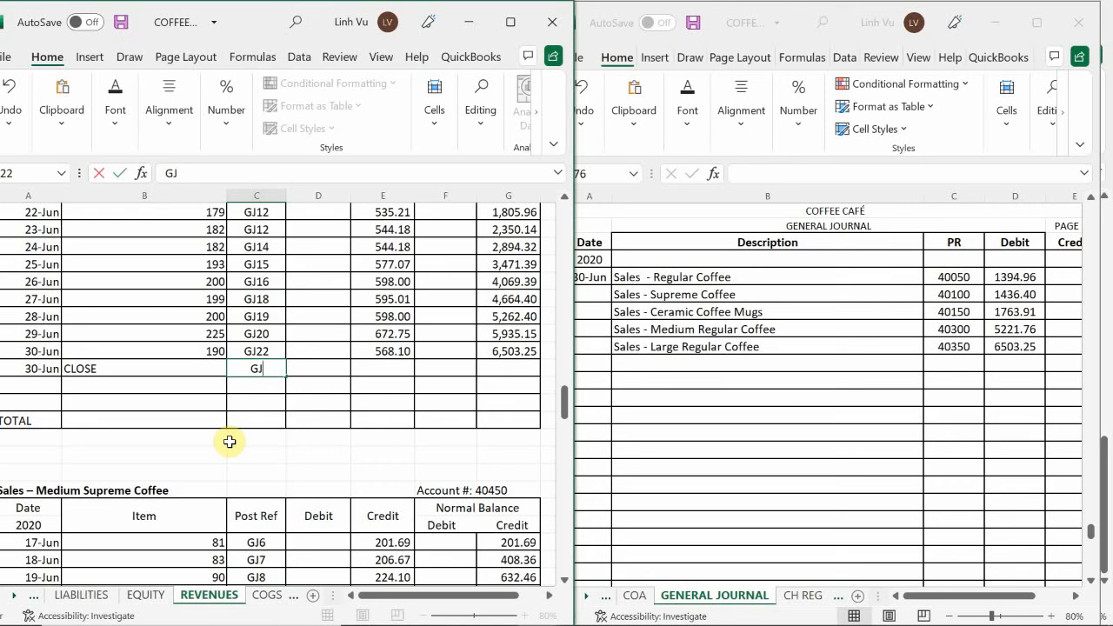
{"action": "type", "text": "24"}
{"action": "key", "text": "Tab"}
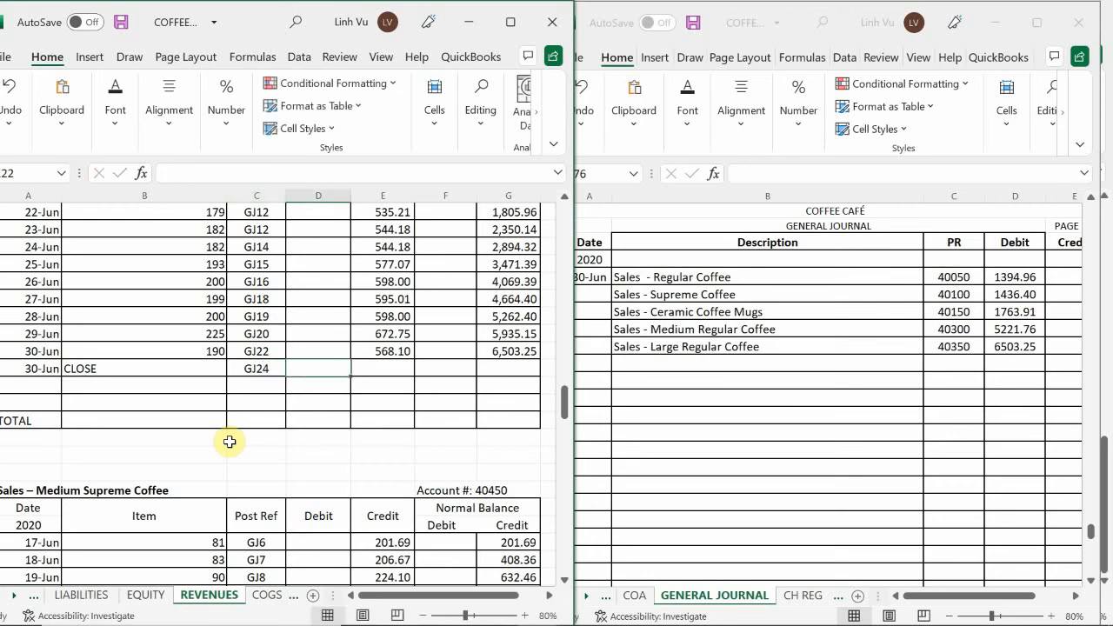
Enter a 6503.25 debit in the Large Regular Coffee CLOSE row and copy the credit balance formula down into it
{"action": "type", "text": "6503.25"}
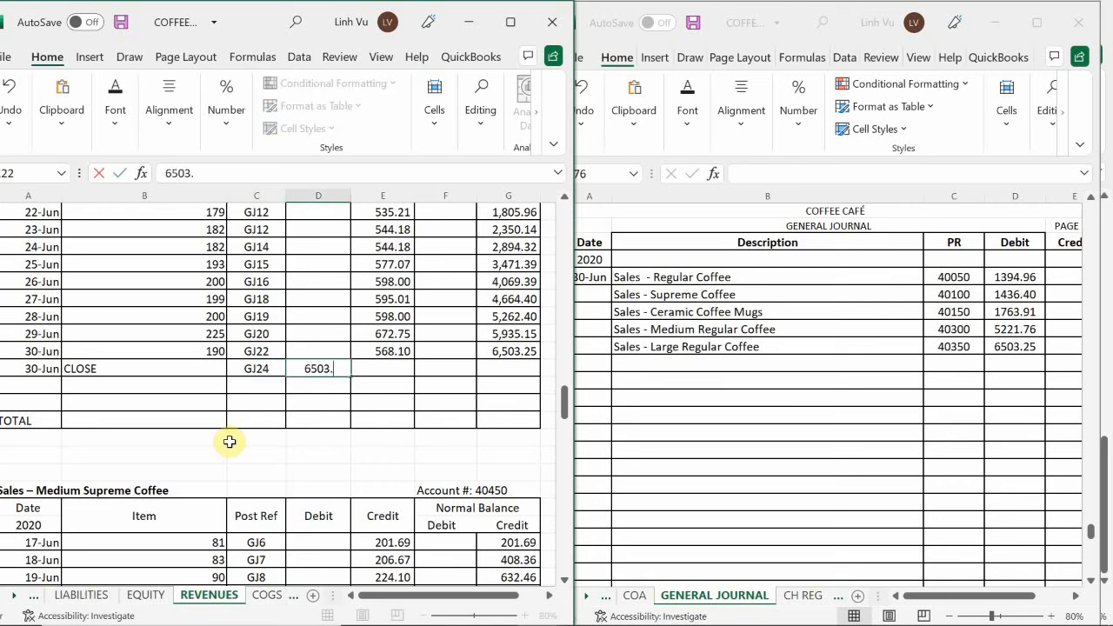
{"action": "key", "text": "Return"}
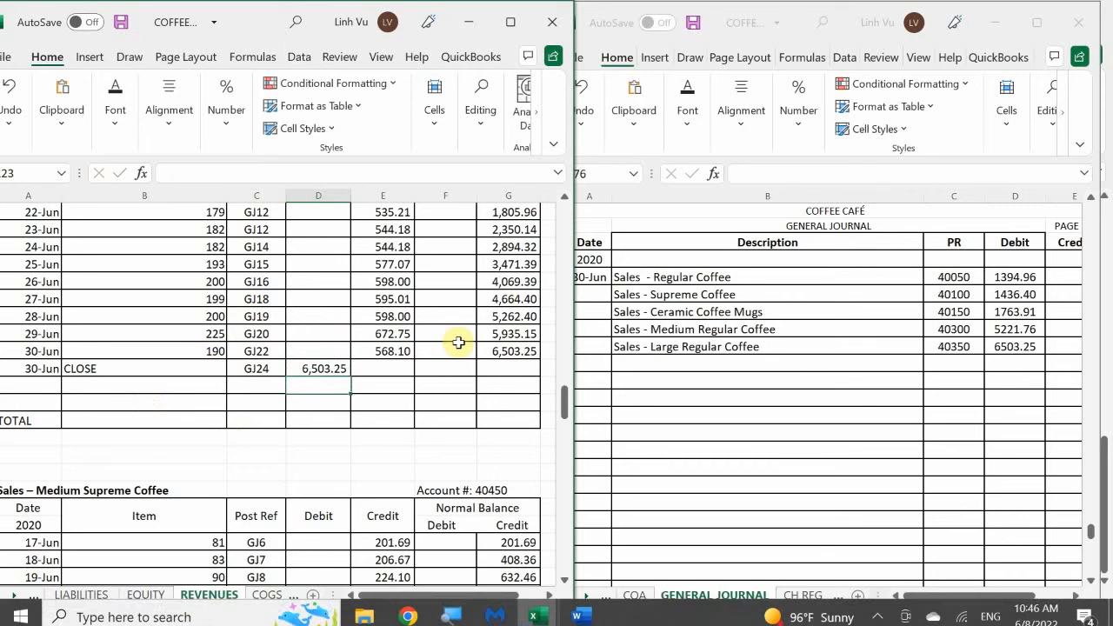
{"action": "left_click", "coordinate": [530, 352]}
{"action": "left_click_drag", "start_coordinate": [539, 359], "coordinate": [539, 377]}
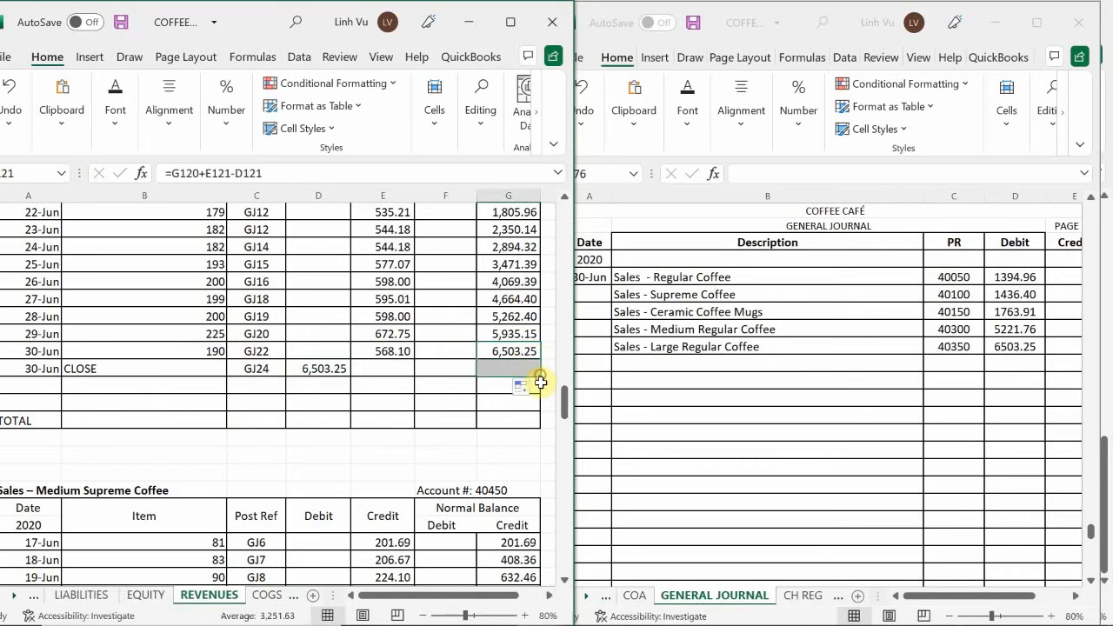
{"action": "left_click", "coordinate": [451, 340]}
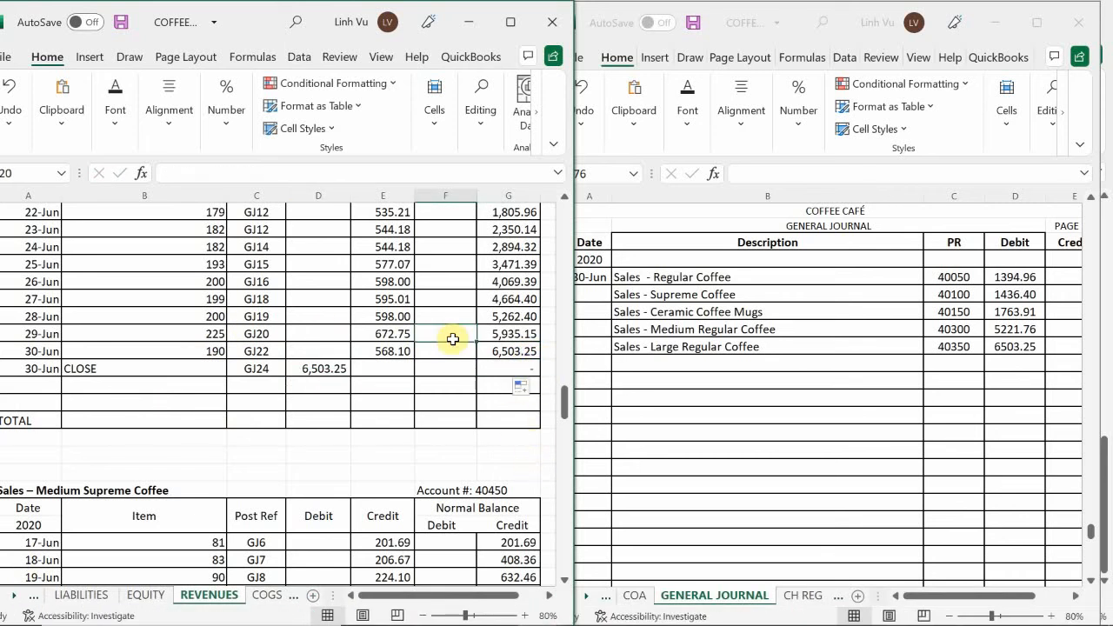
Enter "Sales - Medium Supreme Coffee" as the next description line in B976 of the general journal
{"action": "scroll", "coordinate": [453, 339], "scroll_direction": "down", "scroll_amount": 6}
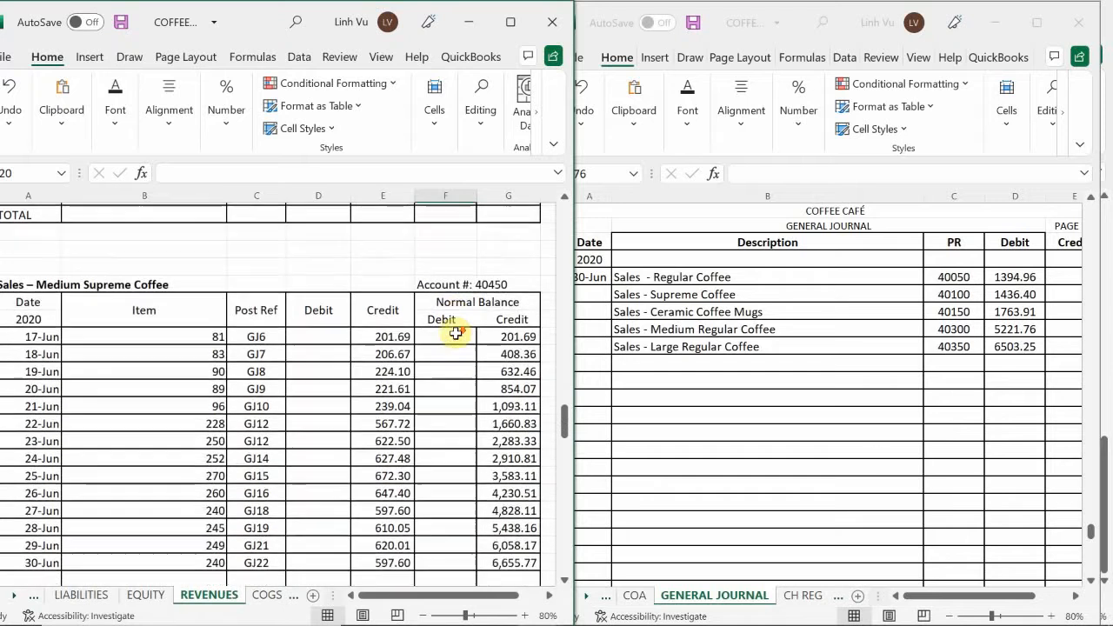
{"action": "scroll", "coordinate": [453, 337], "scroll_direction": "up", "scroll_amount": 1}
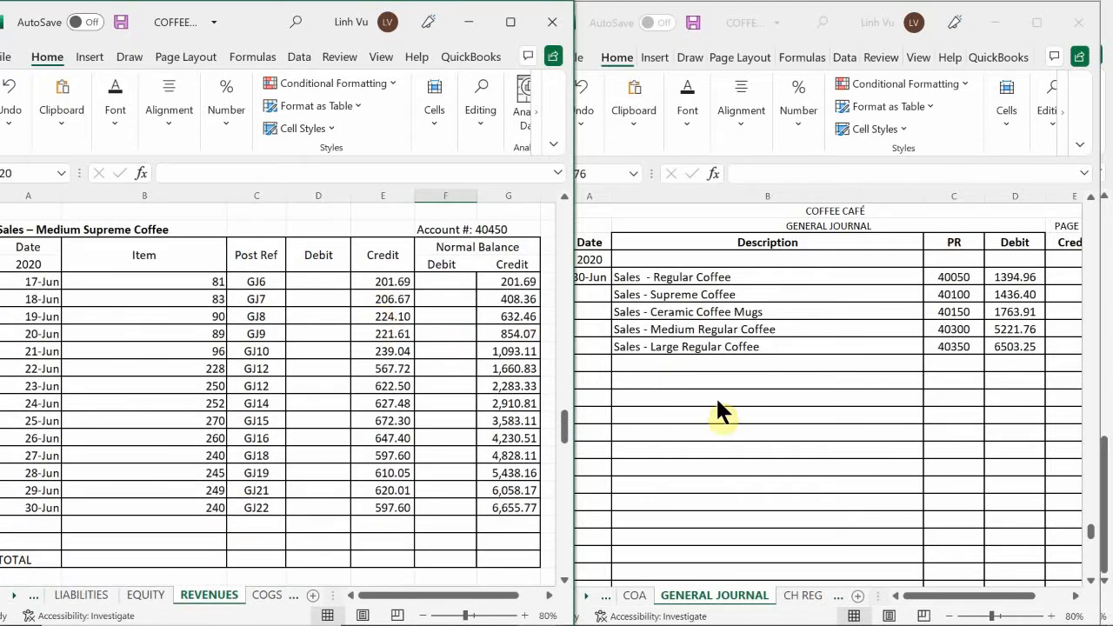
{"action": "left_click", "coordinate": [666, 377]}
{"action": "left_click", "coordinate": [629, 365]}
{"action": "type", "text": "S"}
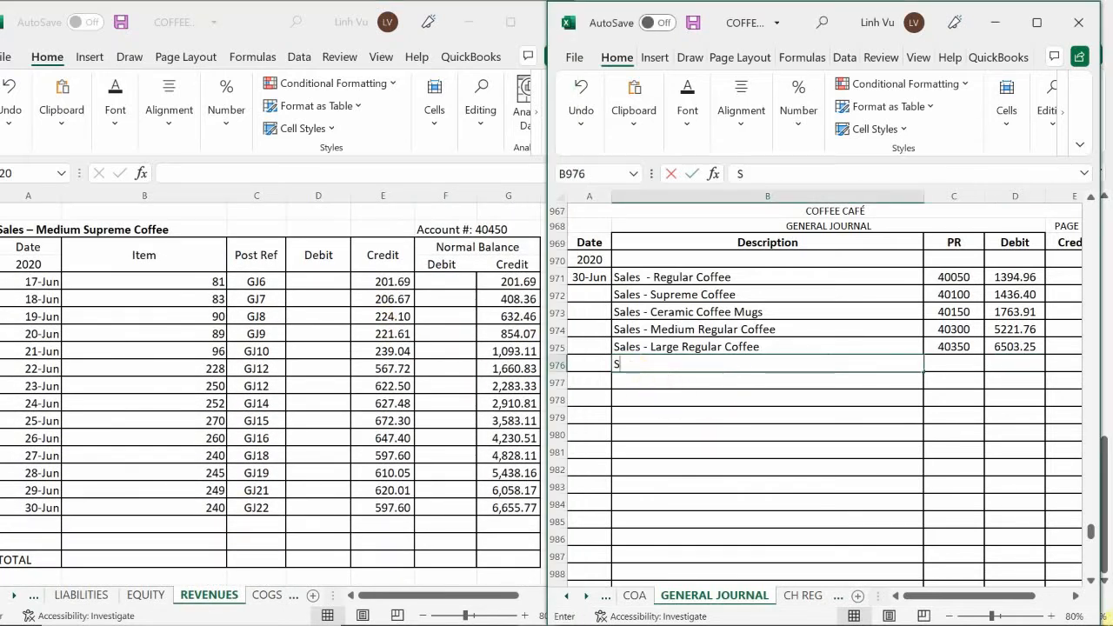
{"action": "type", "text": "ake"}
{"action": "key", "text": "BackSpace"}
{"action": "key", "text": "BackSpace"}
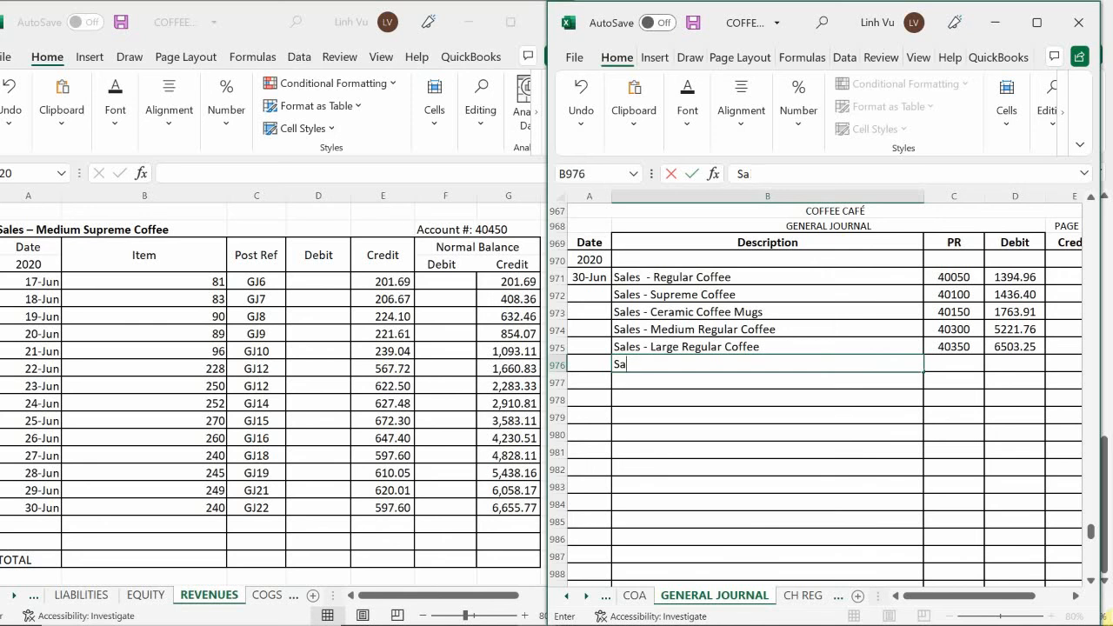
{"action": "type", "text": "les 0"}
{"action": "key", "text": "BackSpace"}
{"action": "type", "text": "- Medium "}
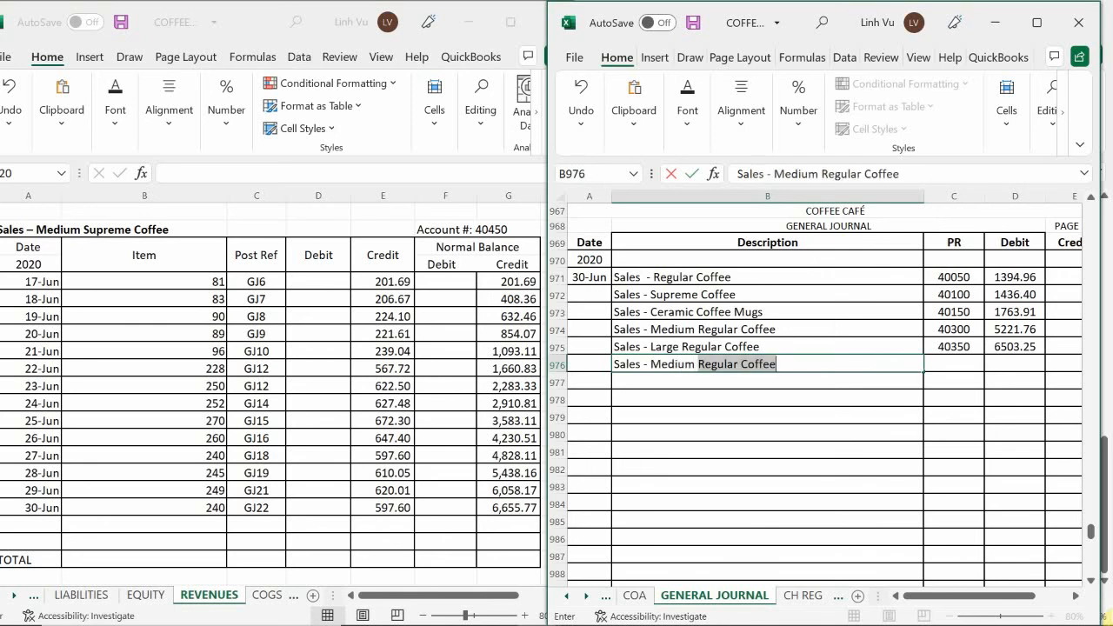
{"action": "type", "text": "Supreme "}
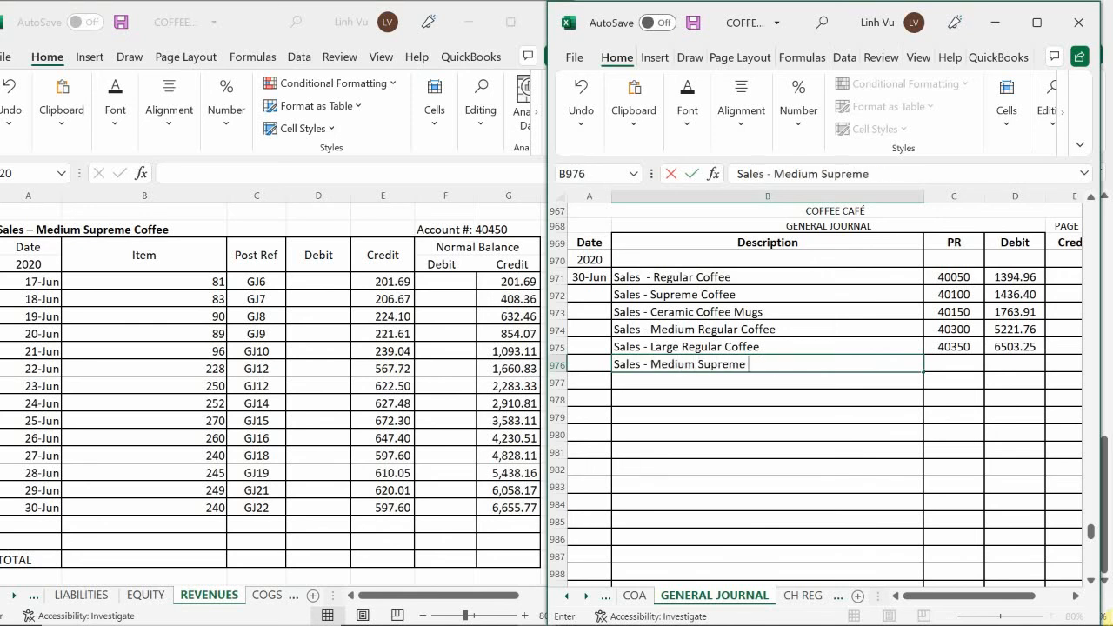
{"action": "type", "text": "Coffee"}
{"action": "key", "text": "Tab"}
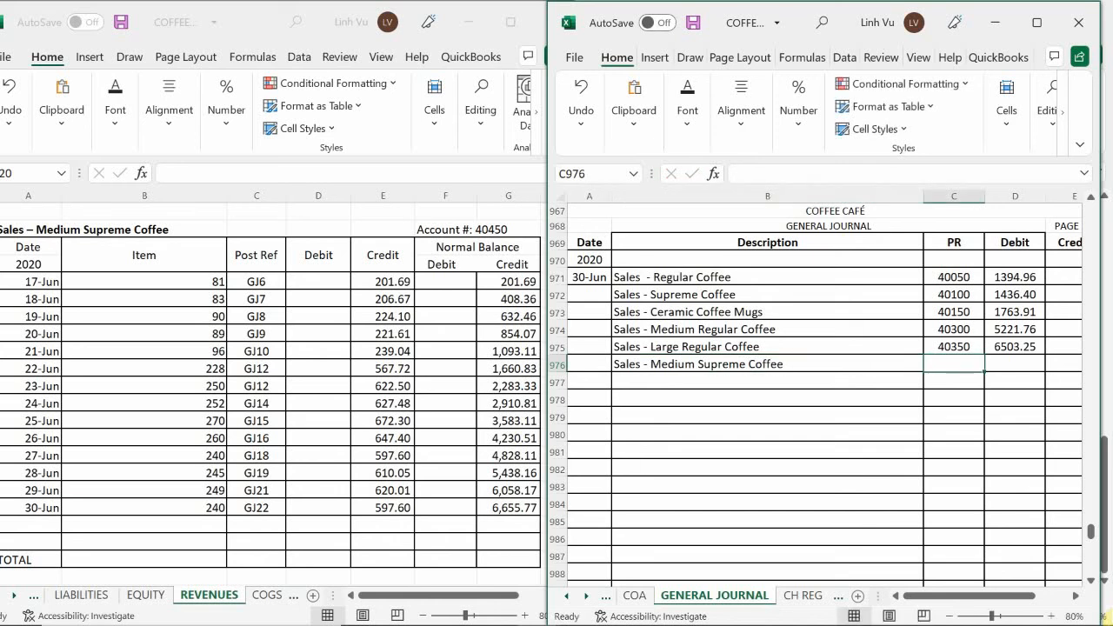
Enter posting reference 40450 and a 6655.77 debit for the Medium Supreme Coffee line in journal row 976
{"action": "type", "text": "40450"}
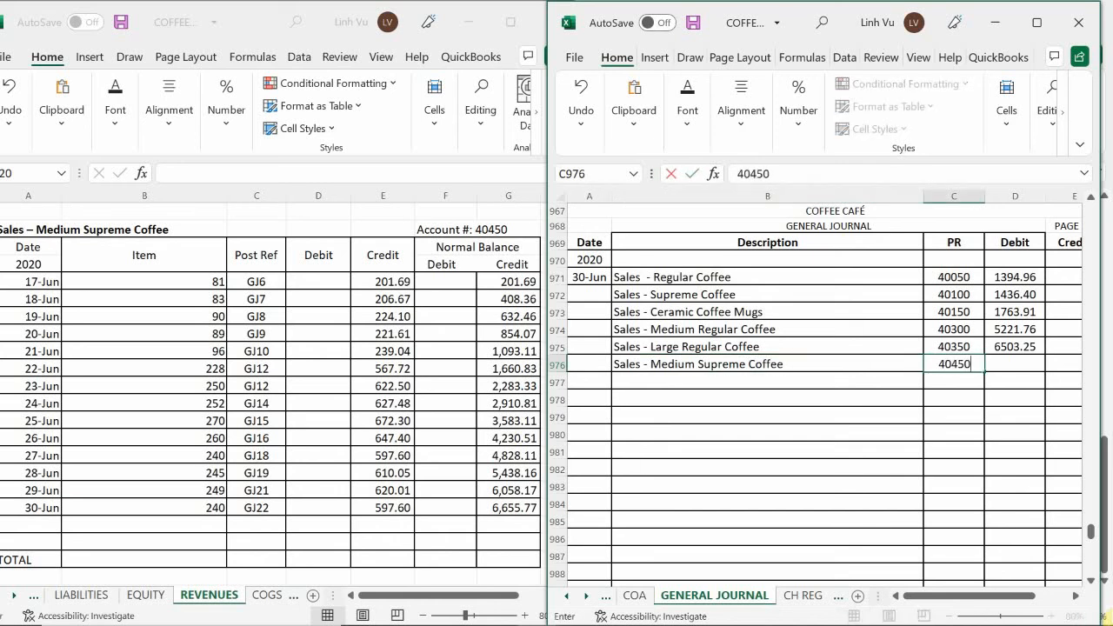
{"action": "key", "text": "Tab"}
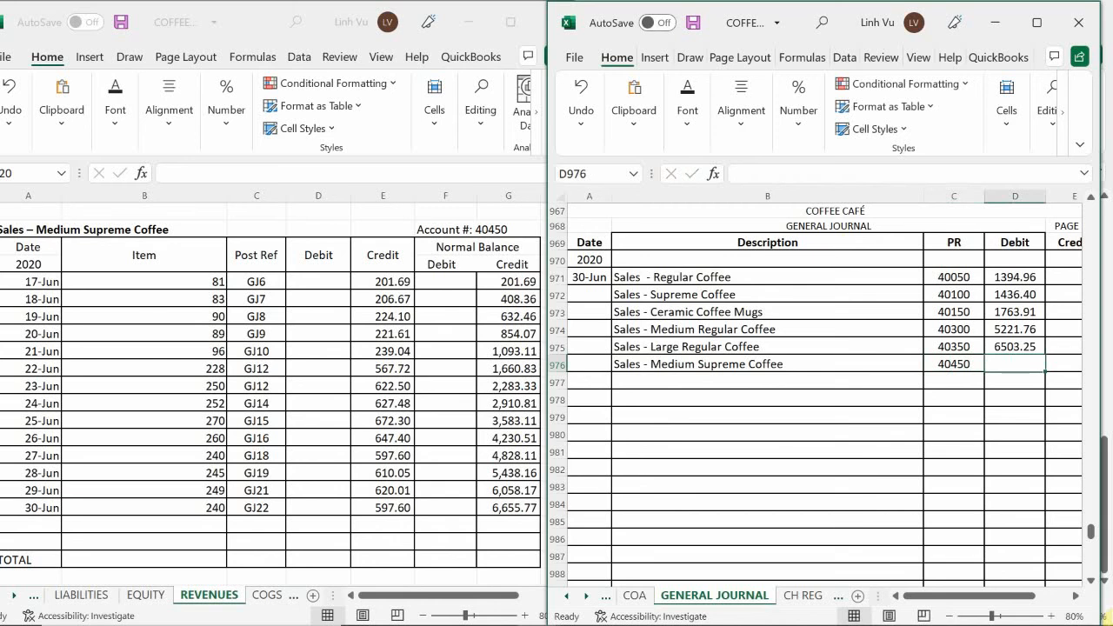
{"action": "type", "text": "6655"}
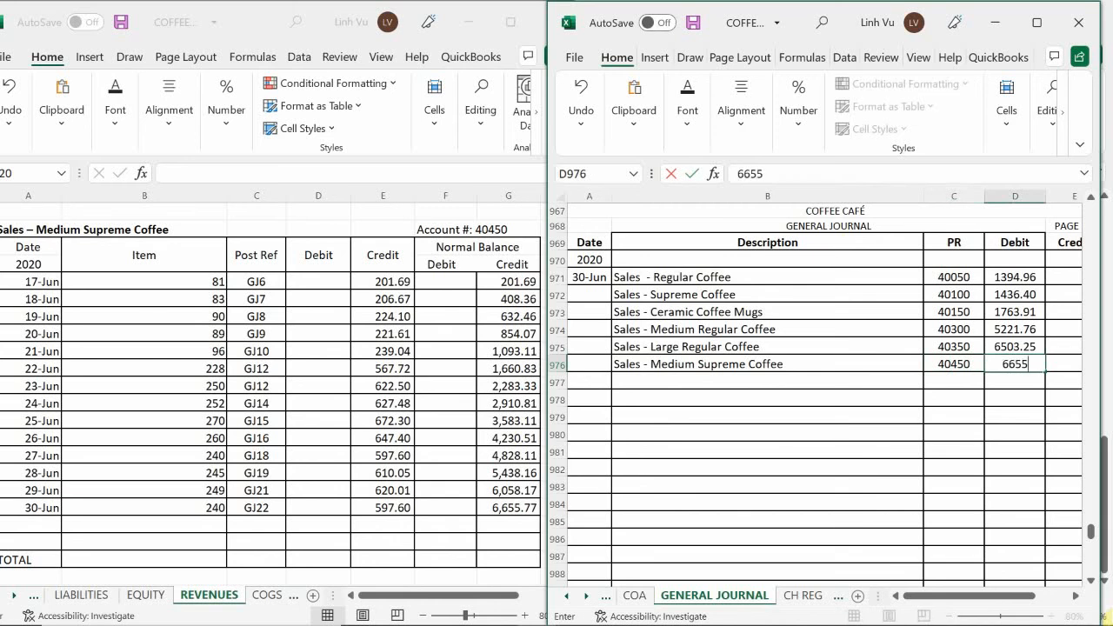
{"action": "type", "text": ".77"}
{"action": "key", "text": "Return"}
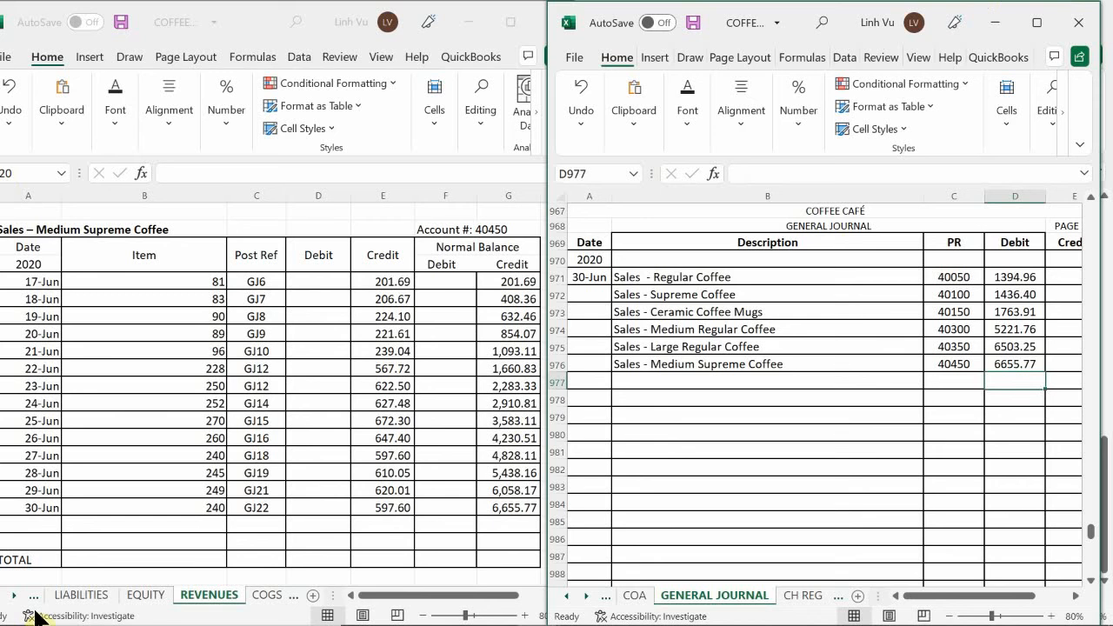
Start the closing row in the Medium Supreme Coffee ledger with date 6/30, item CLOSE and posting reference GJ24
{"action": "left_click", "coordinate": [137, 456]}
{"action": "scroll", "coordinate": [137, 455], "scroll_direction": "down", "scroll_amount": 1}
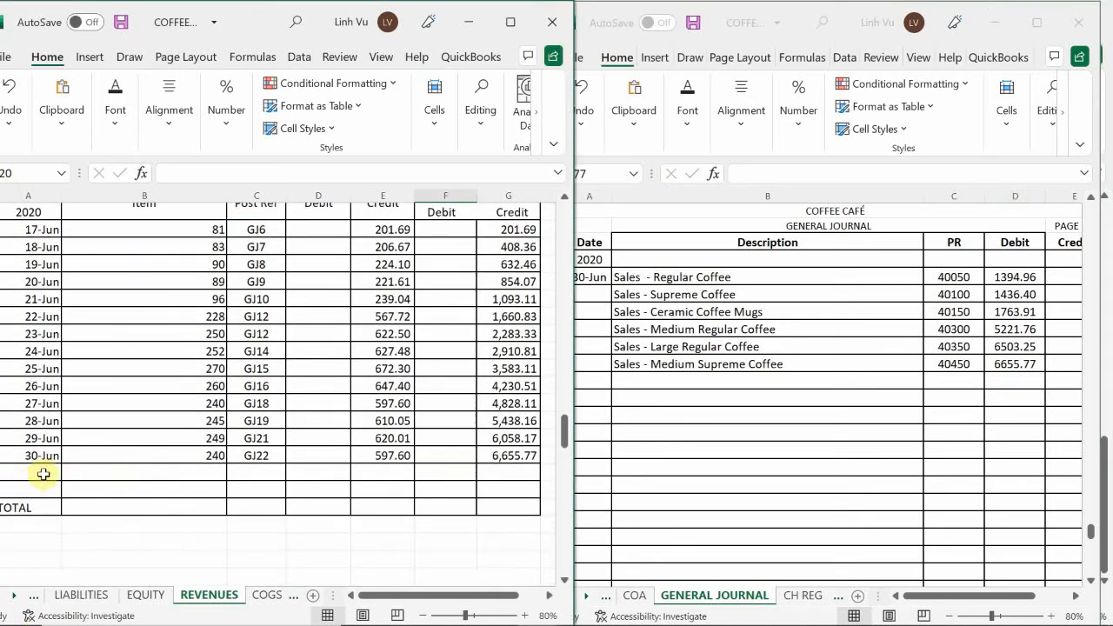
{"action": "left_click", "coordinate": [10, 470]}
{"action": "type", "text": "6/30"}
{"action": "key", "text": "Tab"}
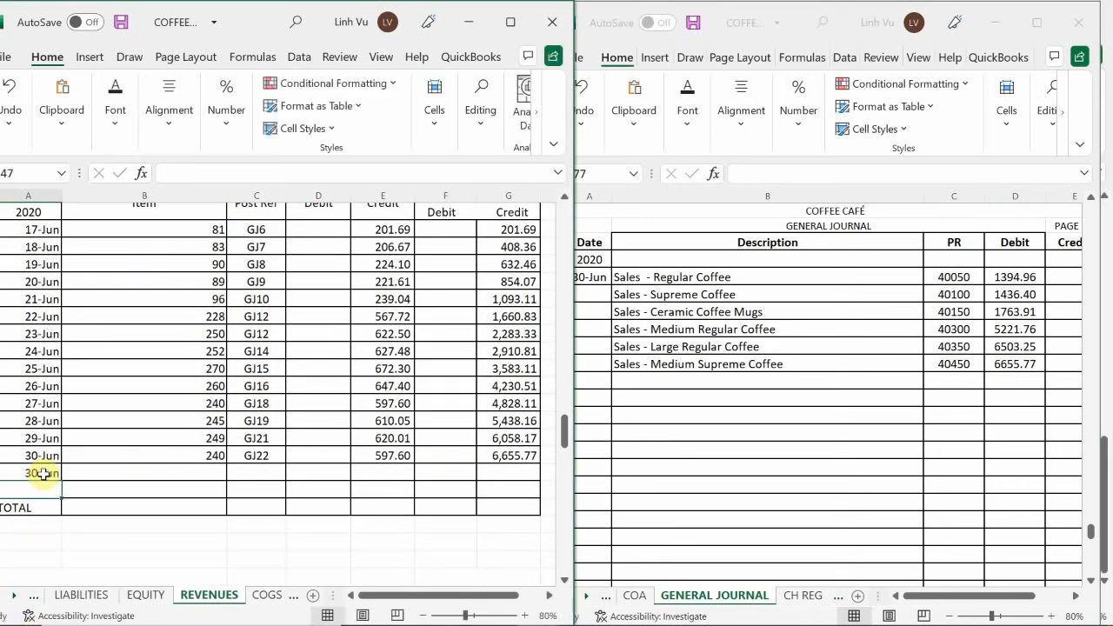
{"action": "type", "text": "CLOSE"}
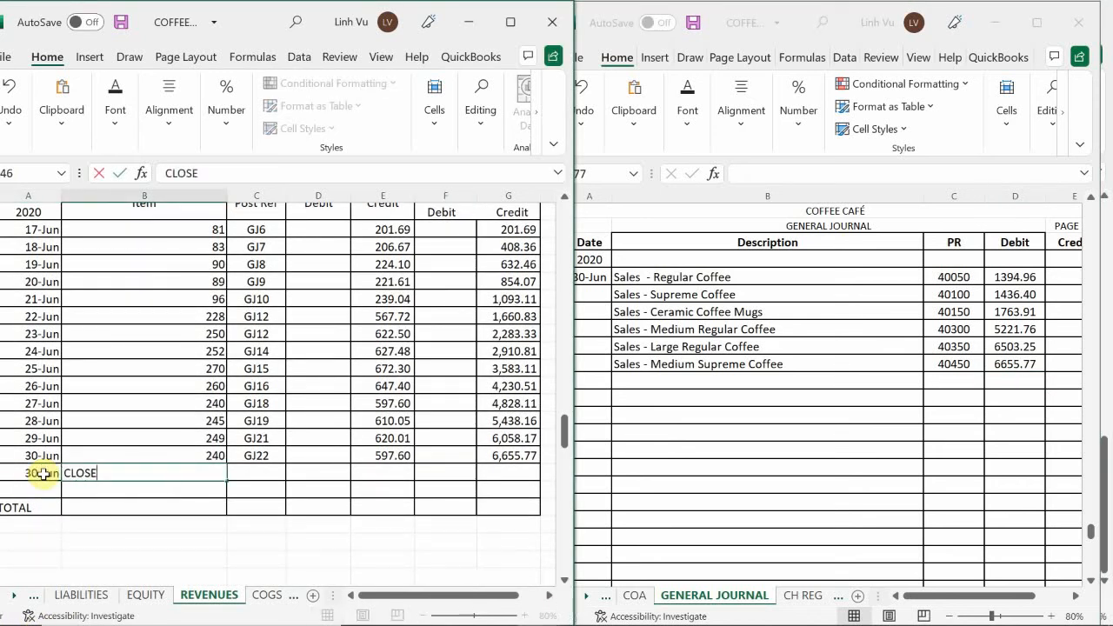
{"action": "key", "text": "Tab"}
{"action": "type", "text": "GJ"}
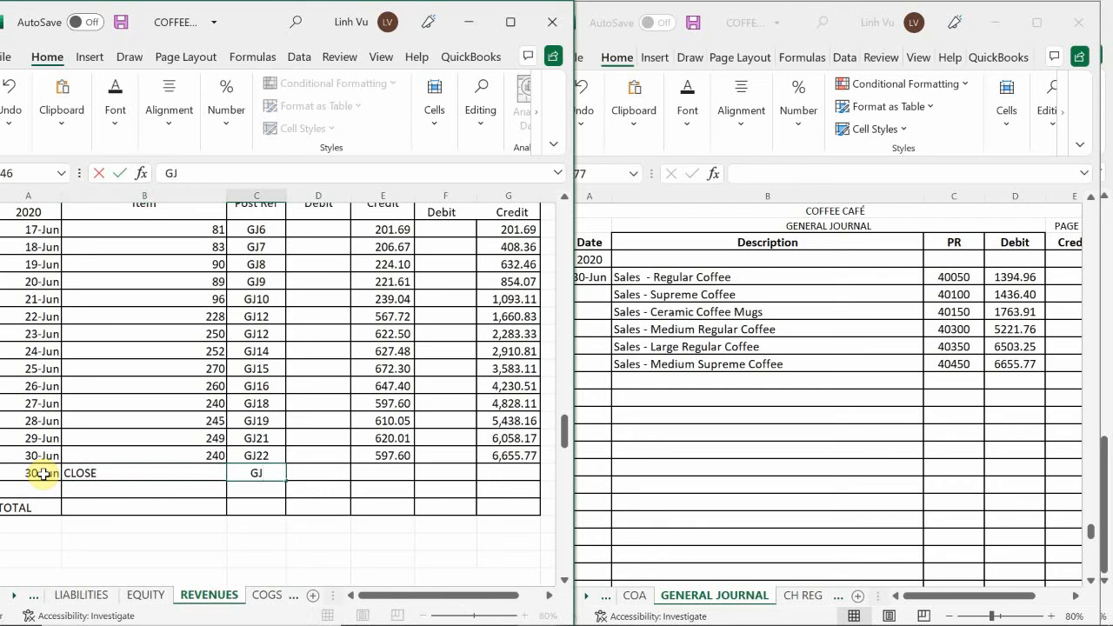
{"action": "type", "text": "24"}
{"action": "key", "text": "Tab"}
Enter a 6655.77 debit in the Medium Supreme Coffee CLOSE row and copy the credit balance formula down into it
{"action": "type", "text": "6,655"}
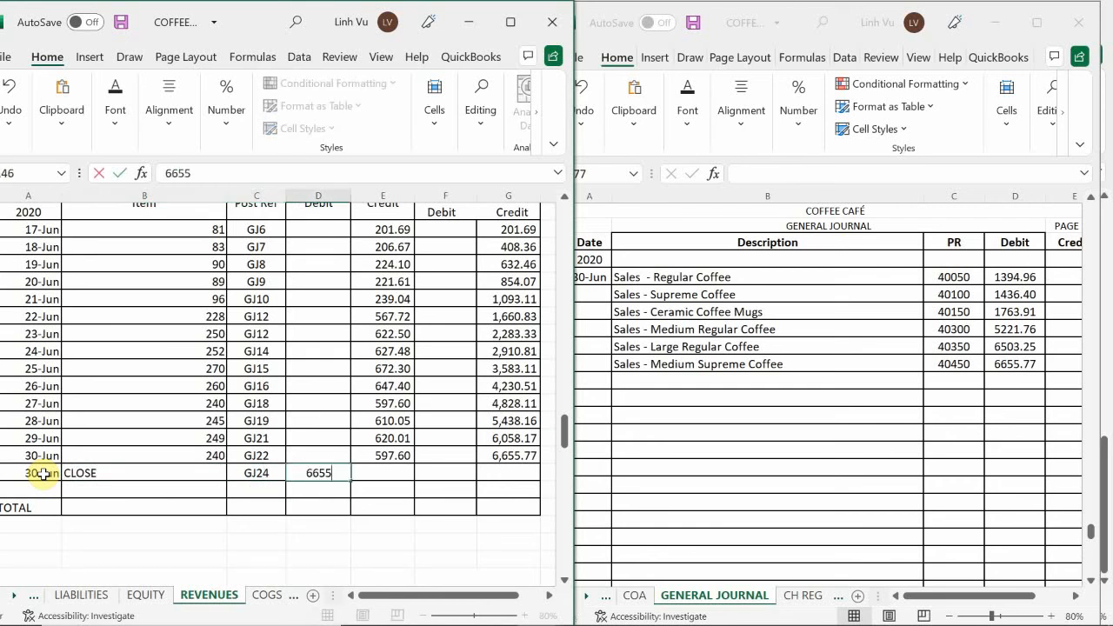
{"action": "type", "text": ".77"}
{"action": "key", "text": "Return"}
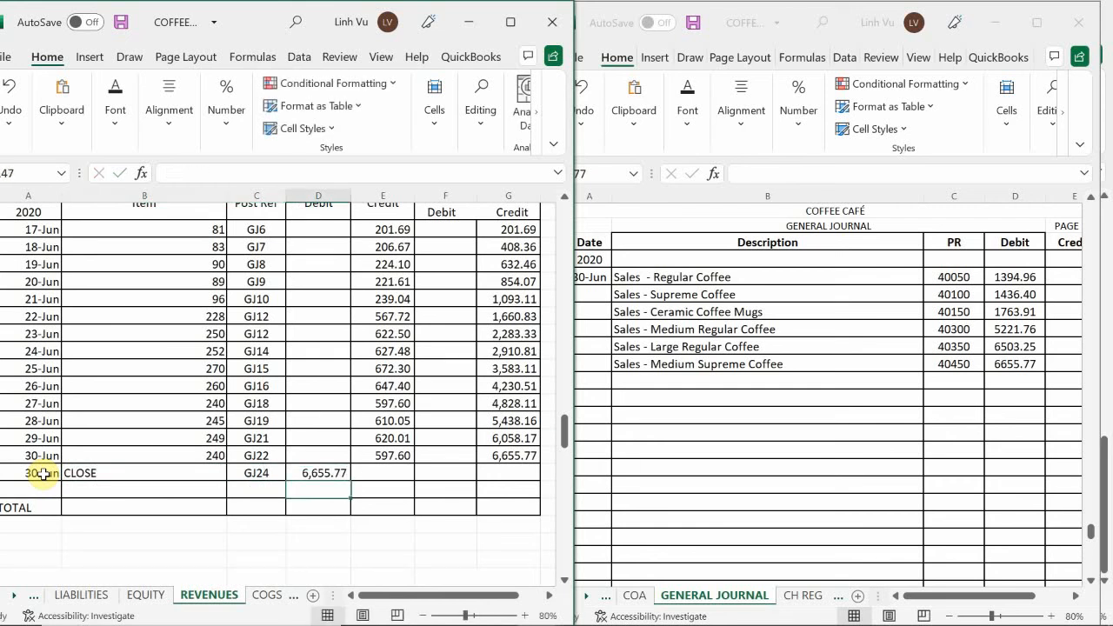
{"action": "left_click", "coordinate": [511, 456]}
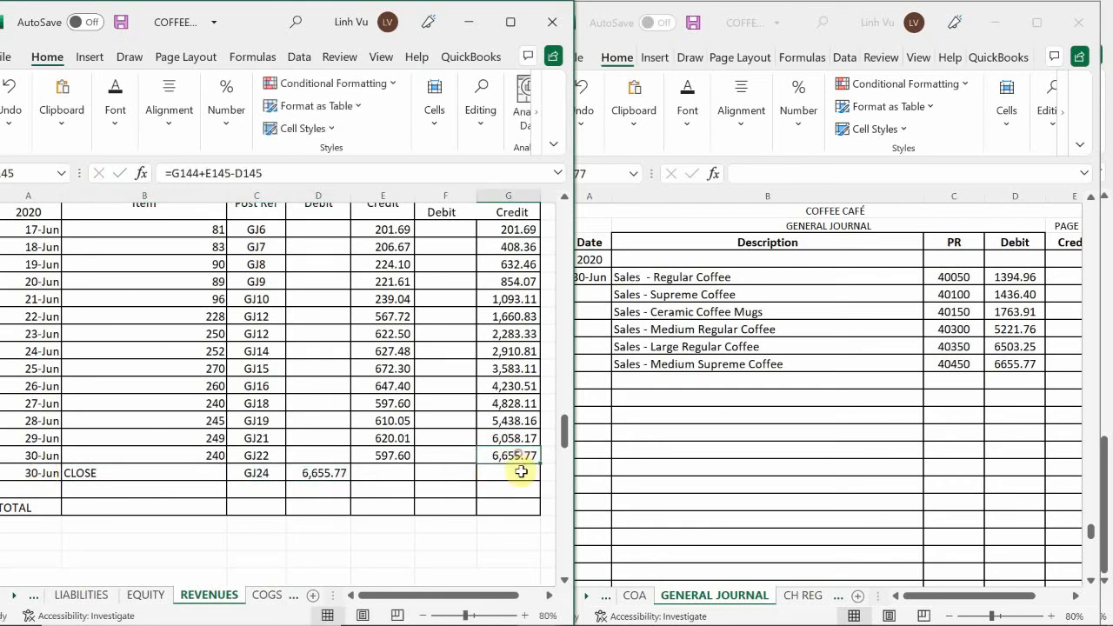
{"action": "left_click_drag", "start_coordinate": [539, 464], "coordinate": [535, 474]}
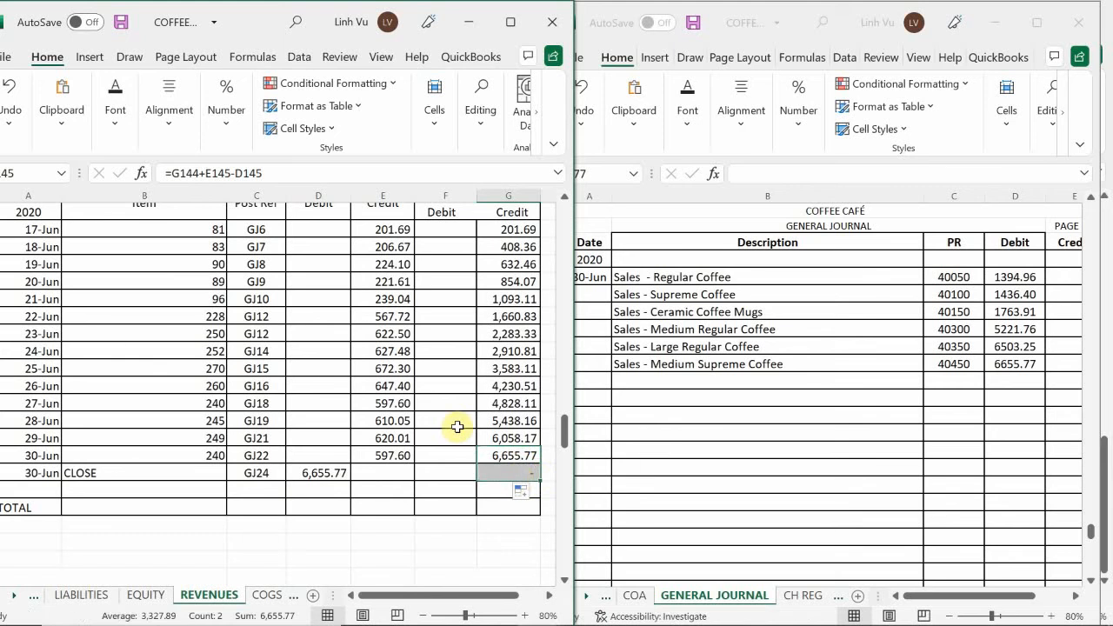
{"action": "left_click", "coordinate": [455, 427]}
Enter "Sale s- Large Supreme Coffee" as the next description line in B977 of the general journal
{"action": "scroll", "coordinate": [457, 427], "scroll_direction": "down", "scroll_amount": 1}
{"action": "scroll", "coordinate": [458, 427], "scroll_direction": "down", "scroll_amount": 5}
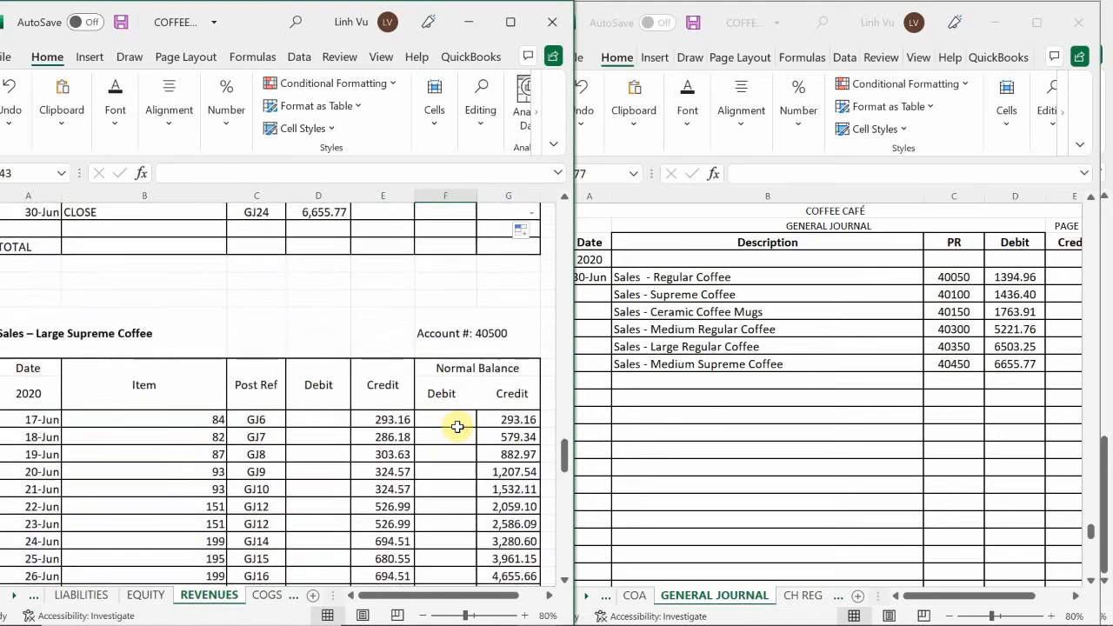
{"action": "scroll", "coordinate": [457, 426], "scroll_direction": "down", "scroll_amount": 1}
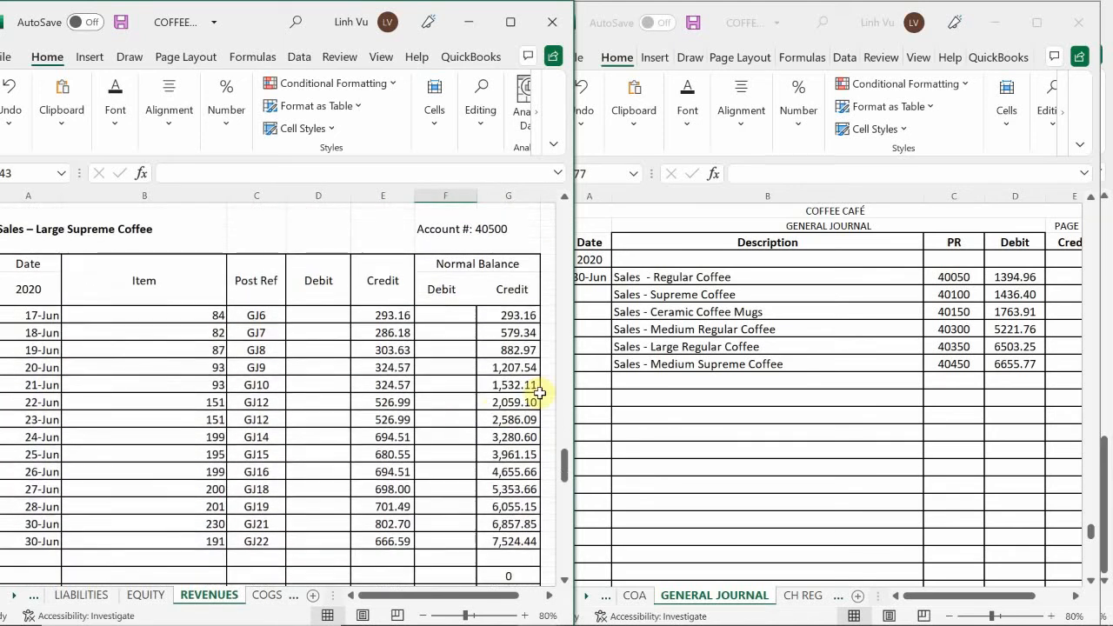
{"action": "left_click", "coordinate": [651, 379]}
{"action": "left_click", "coordinate": [649, 384]}
{"action": "type", "text": "Sale"}
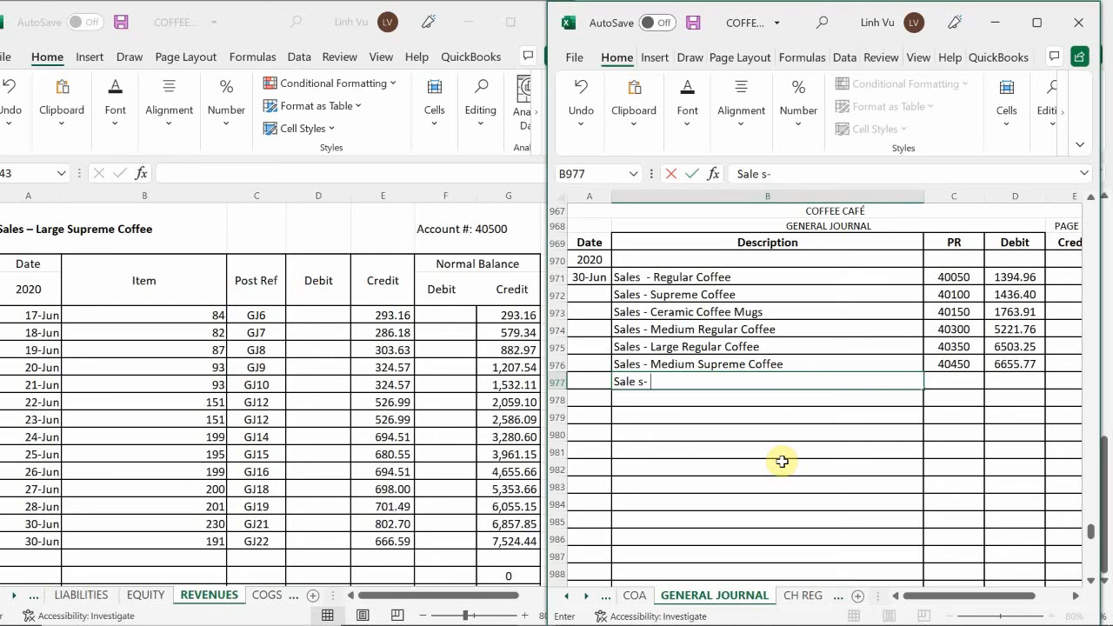
{"action": "type", "text": " s- Ka"}
{"action": "key", "text": "BackSpace"}
{"action": "key", "text": "BackSpace"}
{"action": "key", "text": "BackSpace"}
{"action": "type", "text": "Large Supreme"}
{"action": "type", "text": "Coffee"}
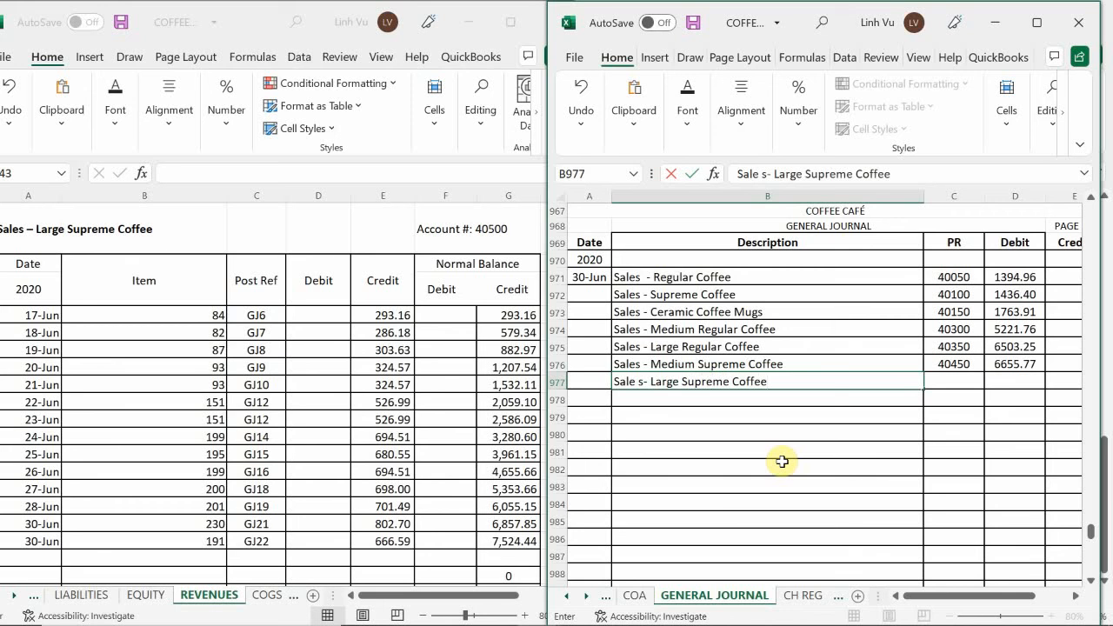
{"action": "key", "text": "Tab"}
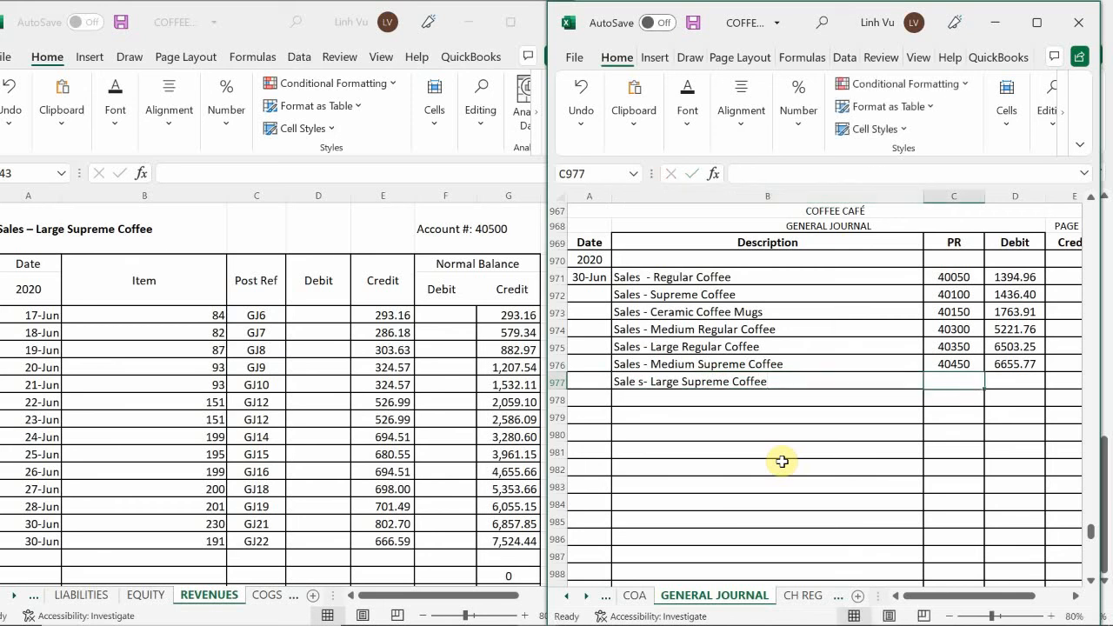
Enter posting reference 40500 and a 7524.44 debit for the Large Supreme Coffee line in journal row 977
{"action": "type", "text": "40"}
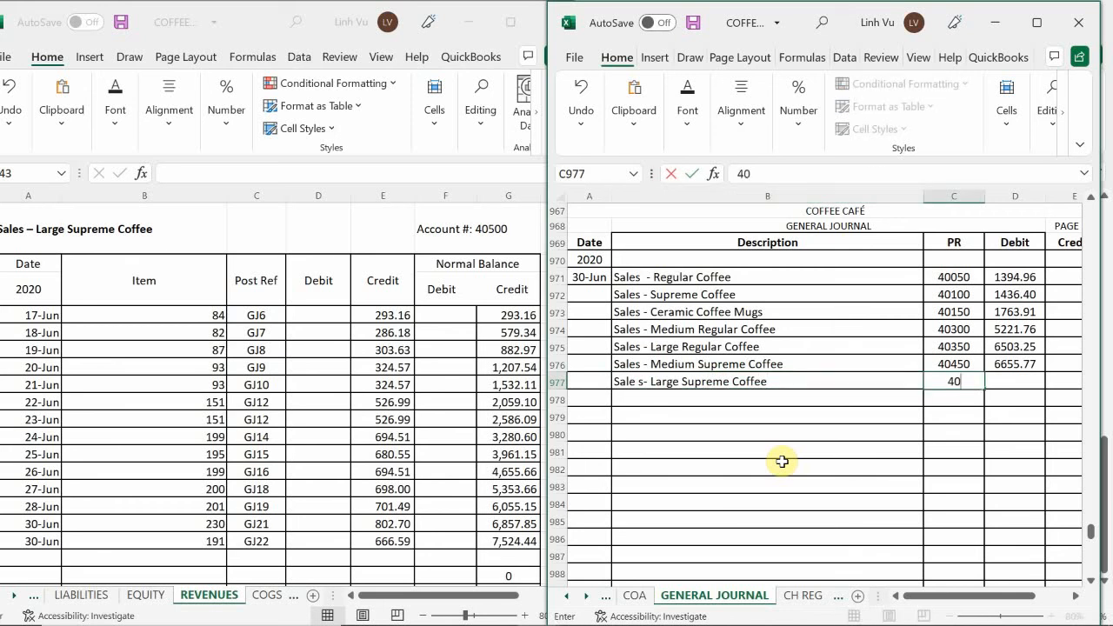
{"action": "type", "text": "500"}
{"action": "key", "text": "Tab"}
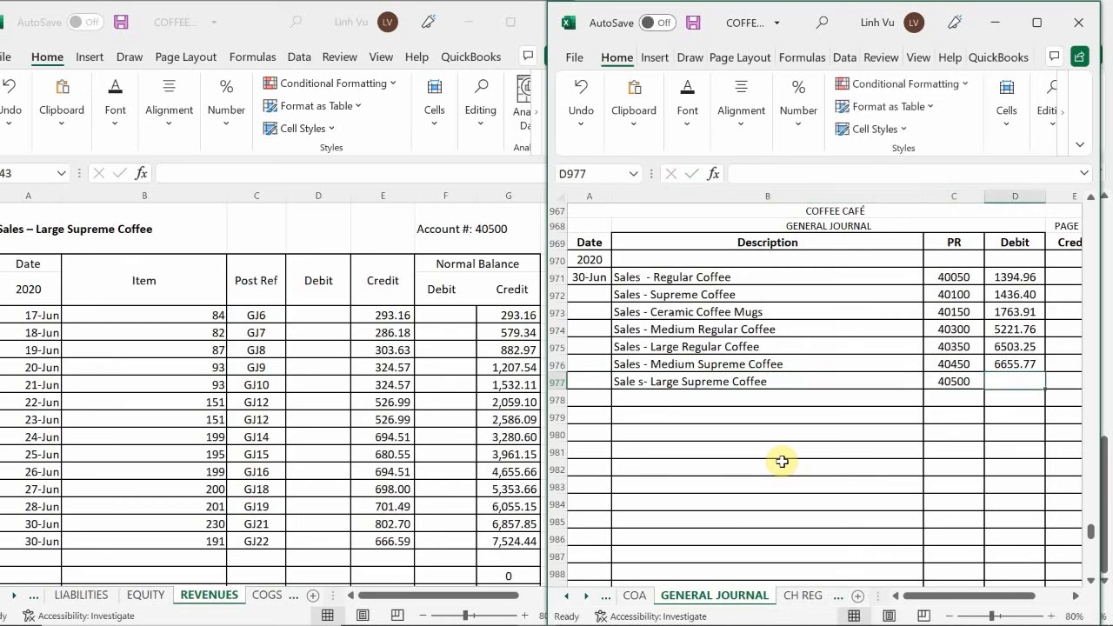
{"action": "type", "text": "7"}
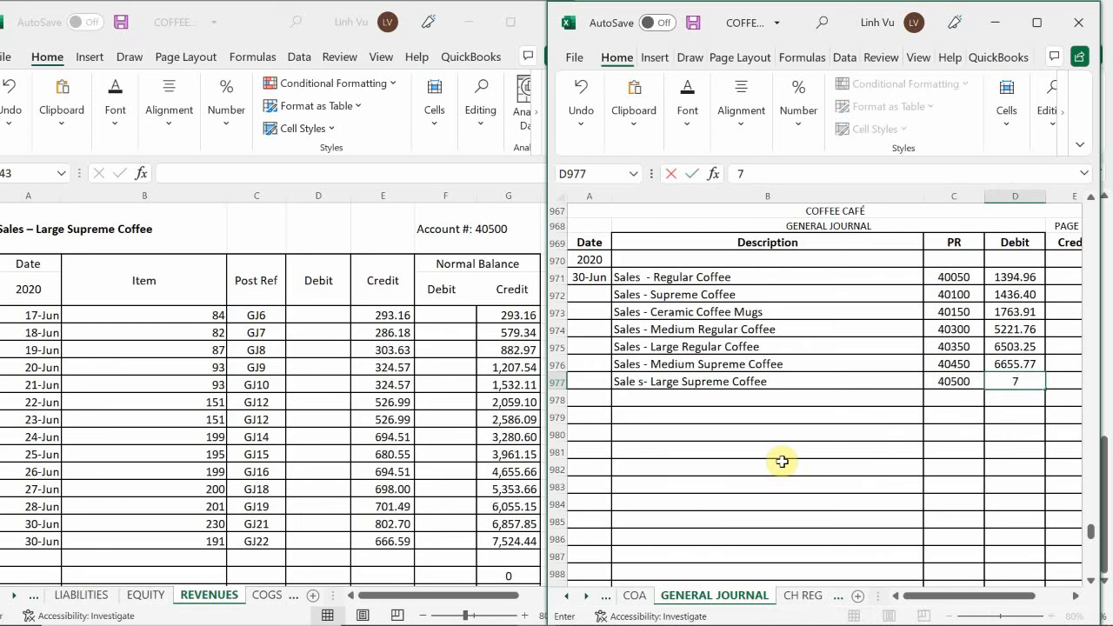
{"action": "type", "text": "524.44"}
{"action": "key", "text": "Return"}
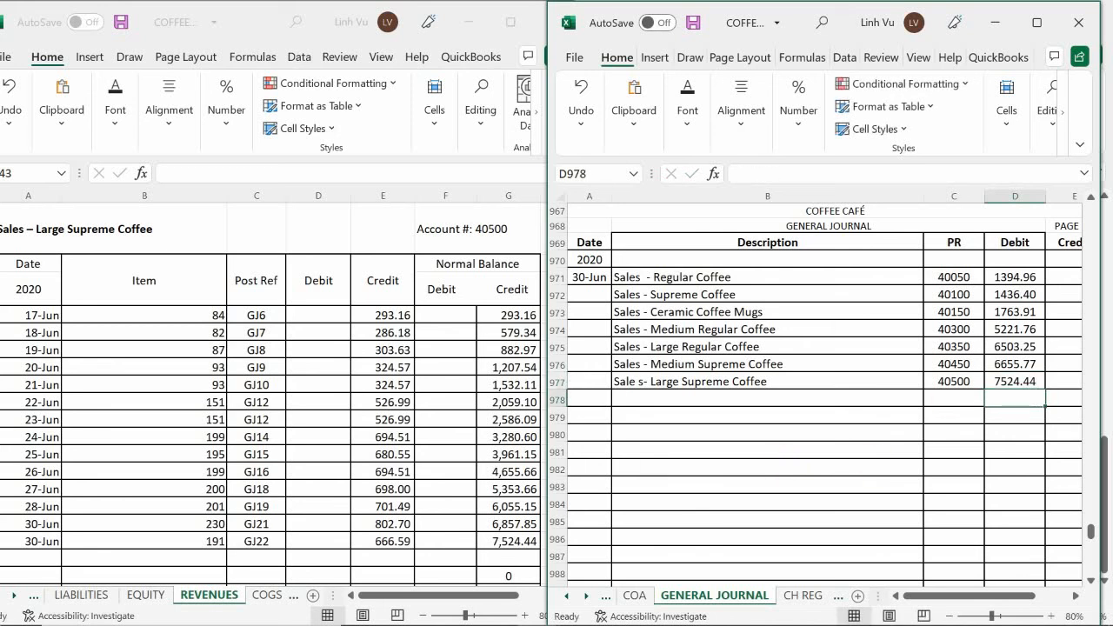
Start the closing row in the Large Supreme Coffee ledger with date 6/30, item CLOSE and posting reference GJ24
{"action": "left_click", "coordinate": [97, 490]}
{"action": "scroll", "coordinate": [98, 491], "scroll_direction": "down", "scroll_amount": 2}
{"action": "scroll", "coordinate": [87, 474], "scroll_direction": "down", "scroll_amount": 1}
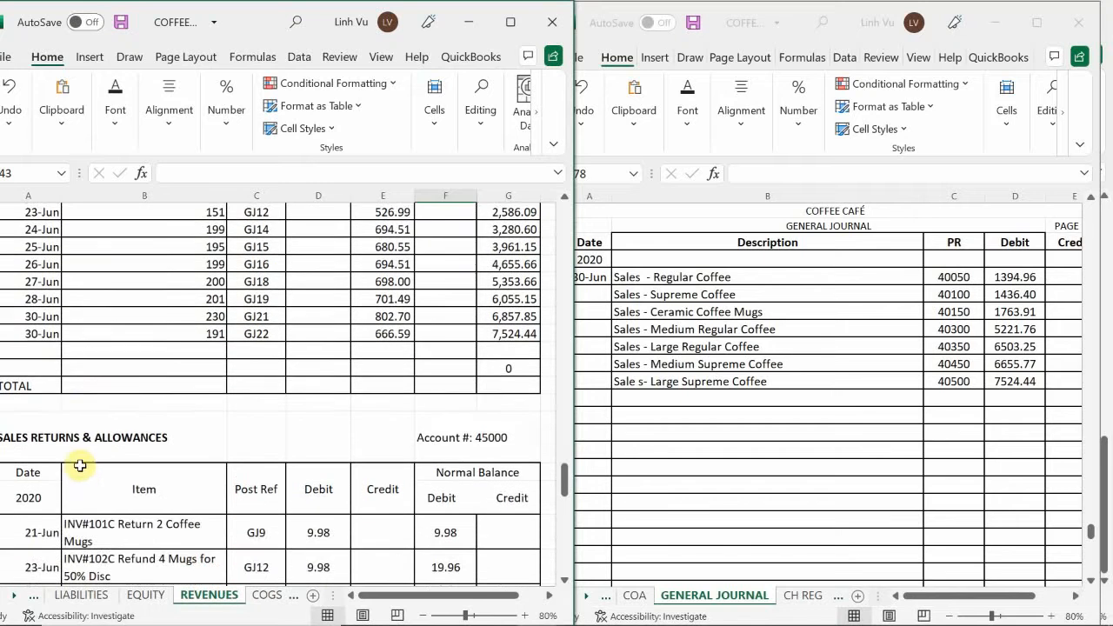
{"action": "scroll", "coordinate": [74, 426], "scroll_direction": "up", "scroll_amount": 1}
{"action": "left_click", "coordinate": [31, 406]}
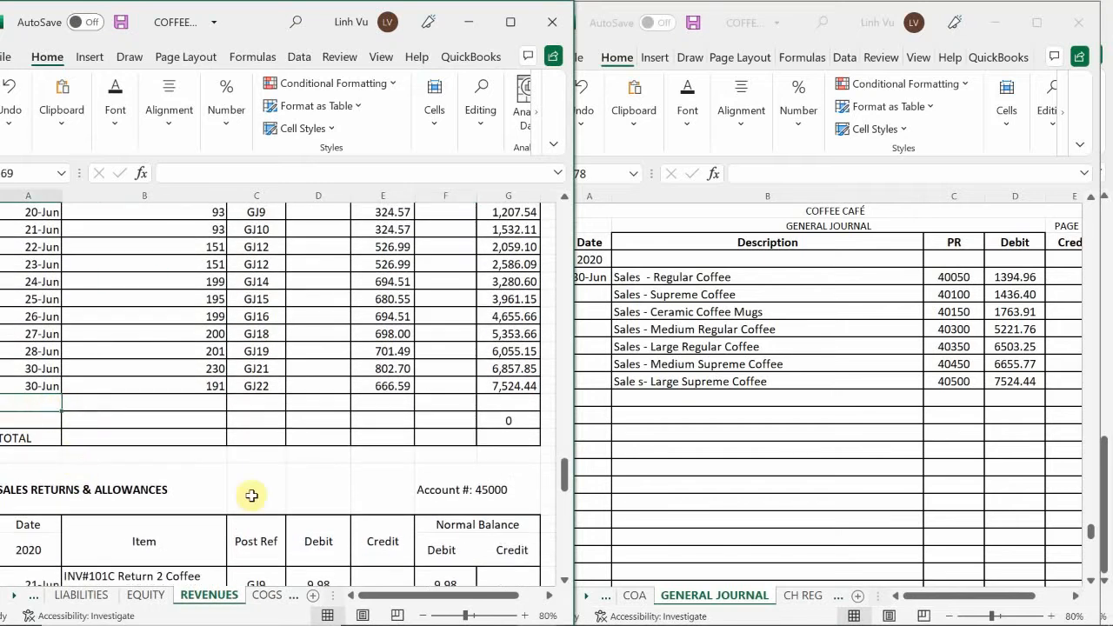
{"action": "type", "text": "6/30"}
{"action": "key", "text": "Tab"}
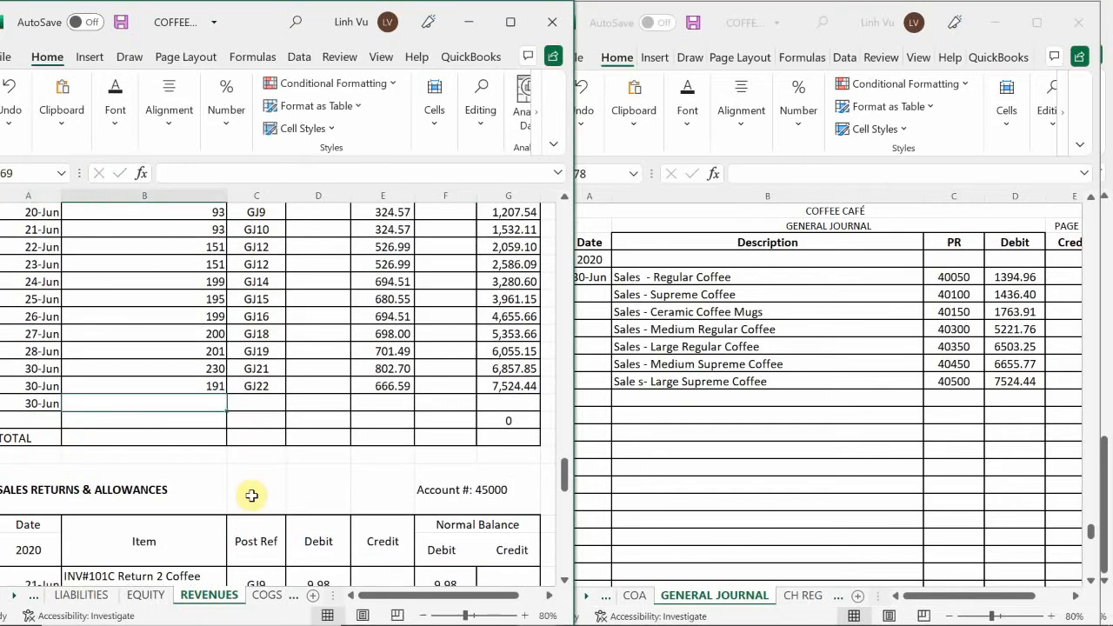
{"action": "type", "text": "CLOSE"}
{"action": "key", "text": "Tab"}
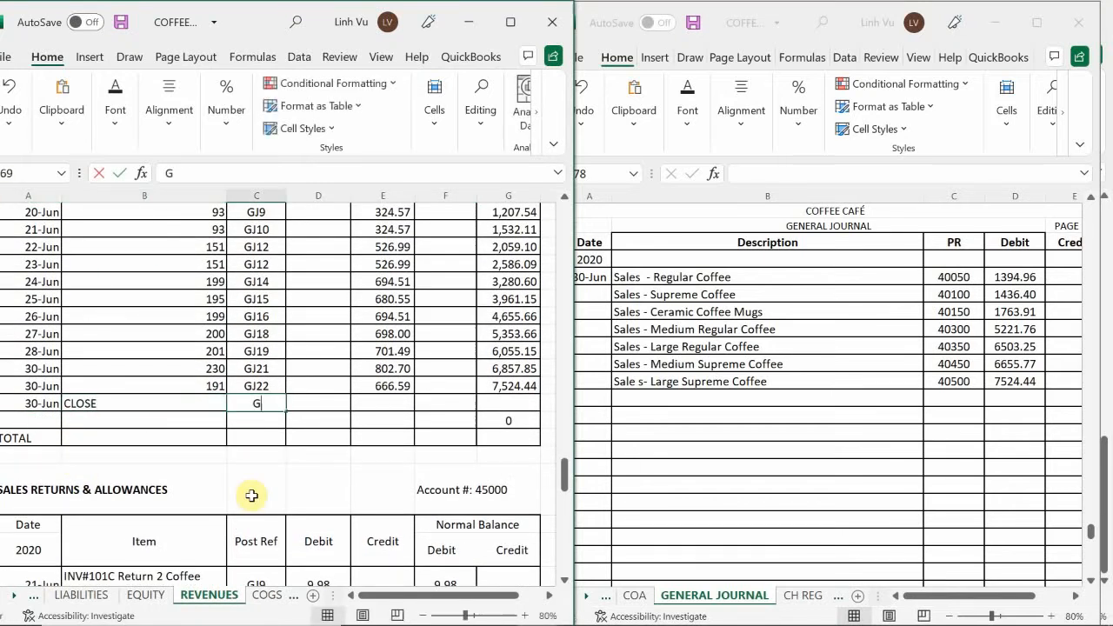
{"action": "type", "text": "GK"}
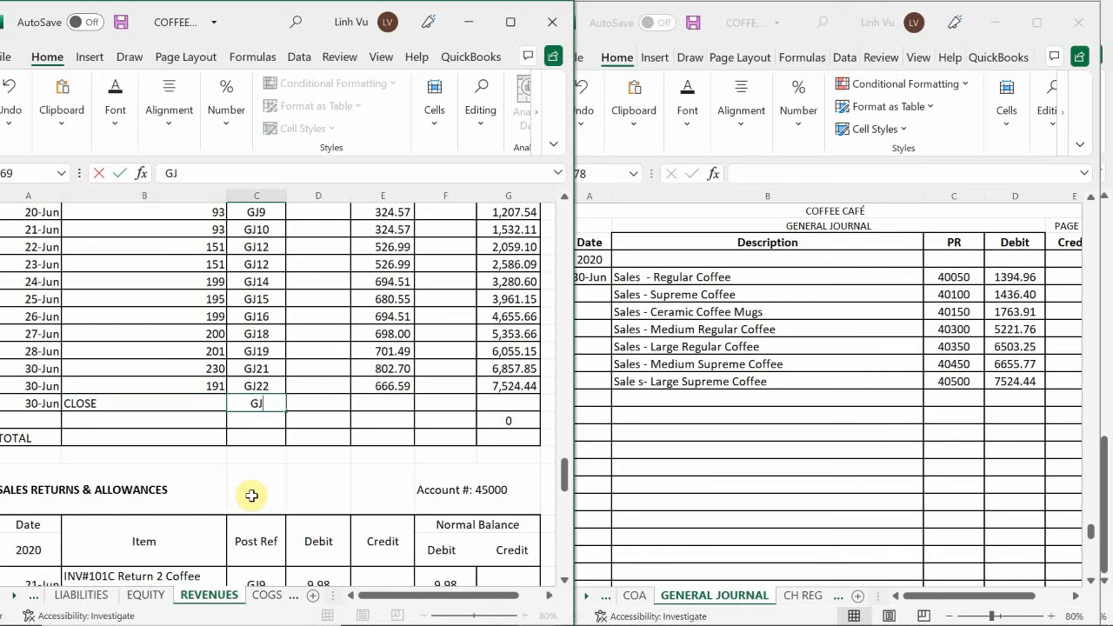
{"action": "type", "text": "24"}
{"action": "key", "text": "Tab"}
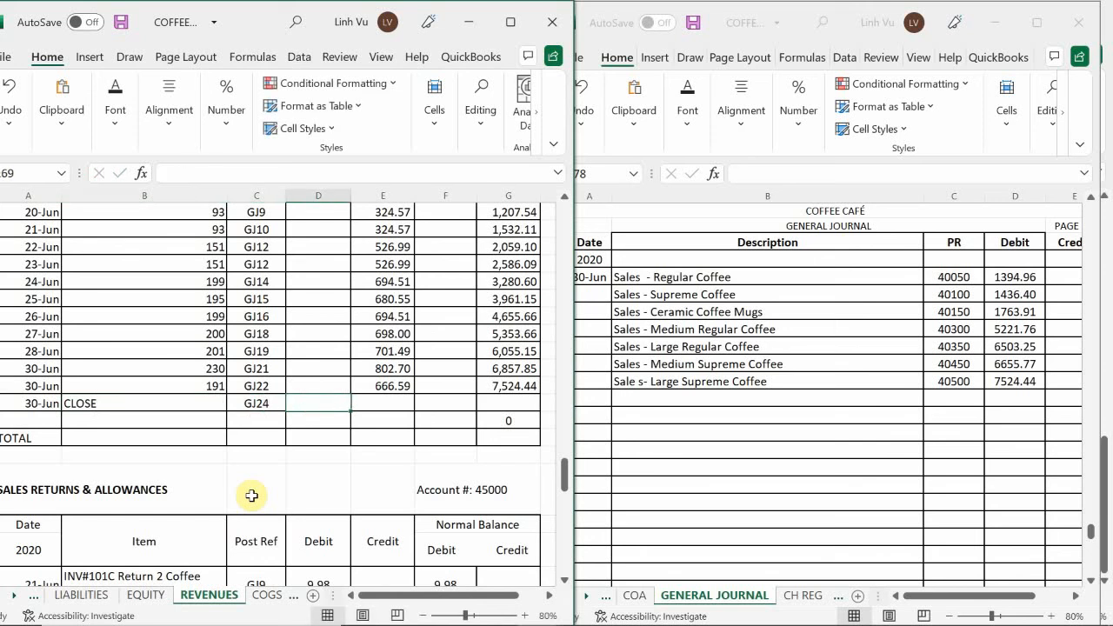
Enter a 7524.44 debit in the Large Supreme Coffee CLOSE row and copy the credit balance formula down into it
{"action": "type", "text": "7524.44"}
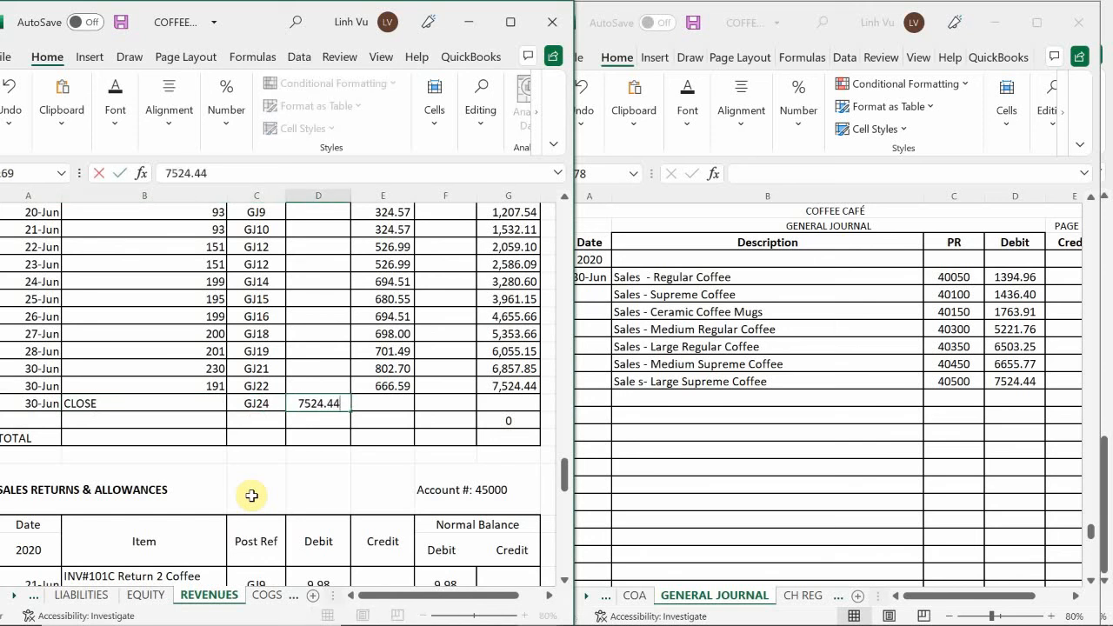
{"action": "key", "text": "Return"}
{"action": "left_click", "coordinate": [508, 386]}
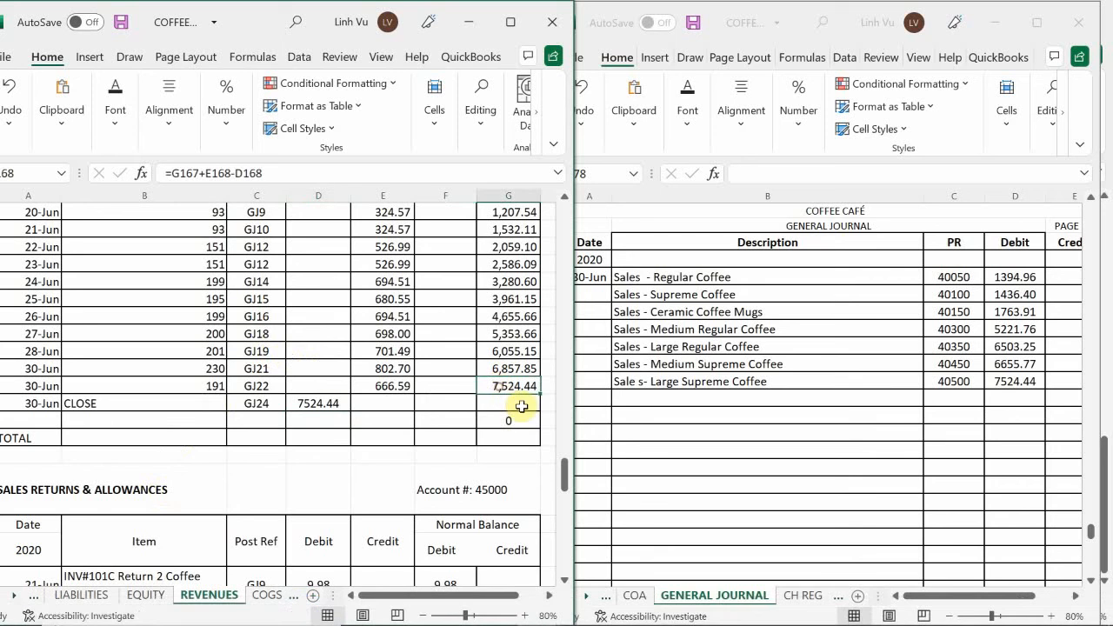
{"action": "left_click_drag", "start_coordinate": [540, 403], "coordinate": [540, 405]}
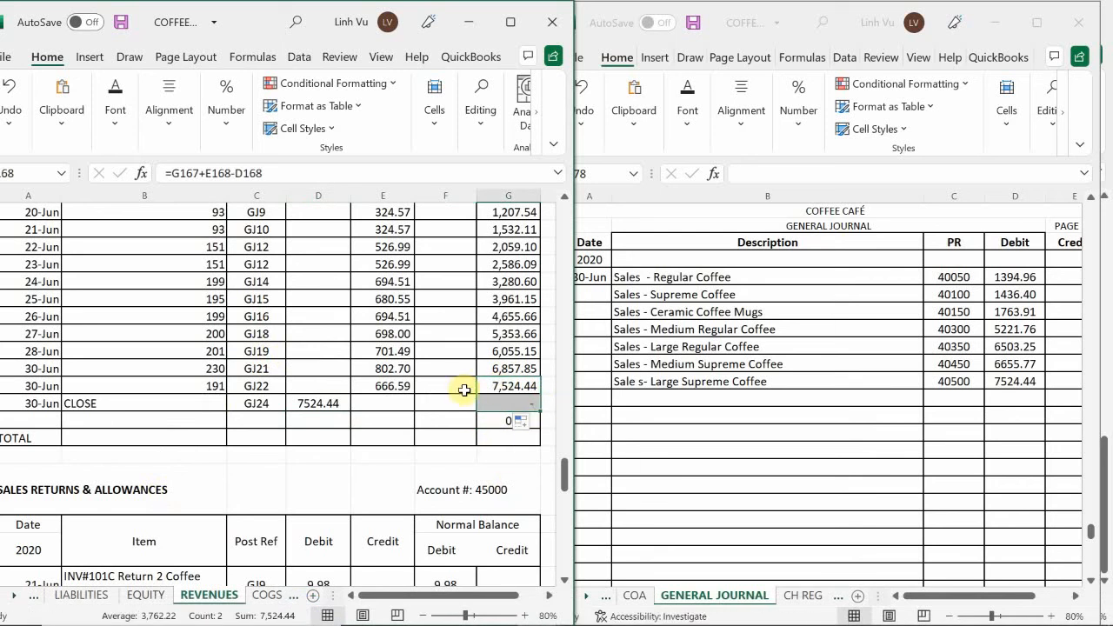
{"action": "left_click", "coordinate": [194, 370]}
Examine the remaining revenue ledgers, from Sales Returns & Allowances through Interest Income, for the next account with a credit balance to close
{"action": "scroll", "coordinate": [194, 371], "scroll_direction": "down", "scroll_amount": 2}
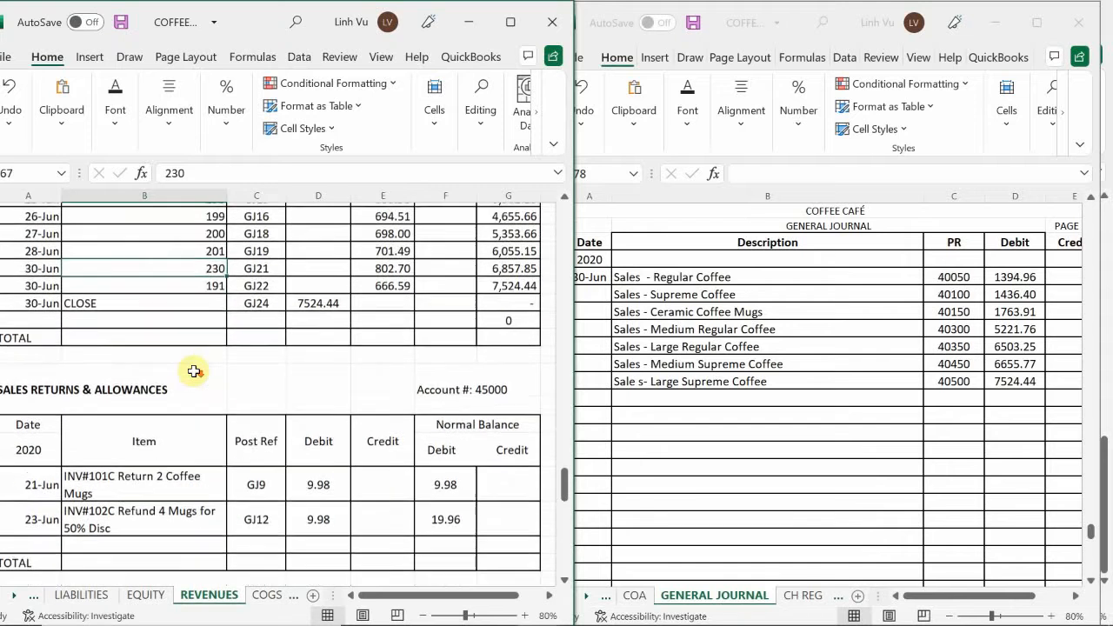
{"action": "scroll", "coordinate": [194, 371], "scroll_direction": "down", "scroll_amount": 2}
{"action": "scroll", "coordinate": [194, 375], "scroll_direction": "down", "scroll_amount": 1}
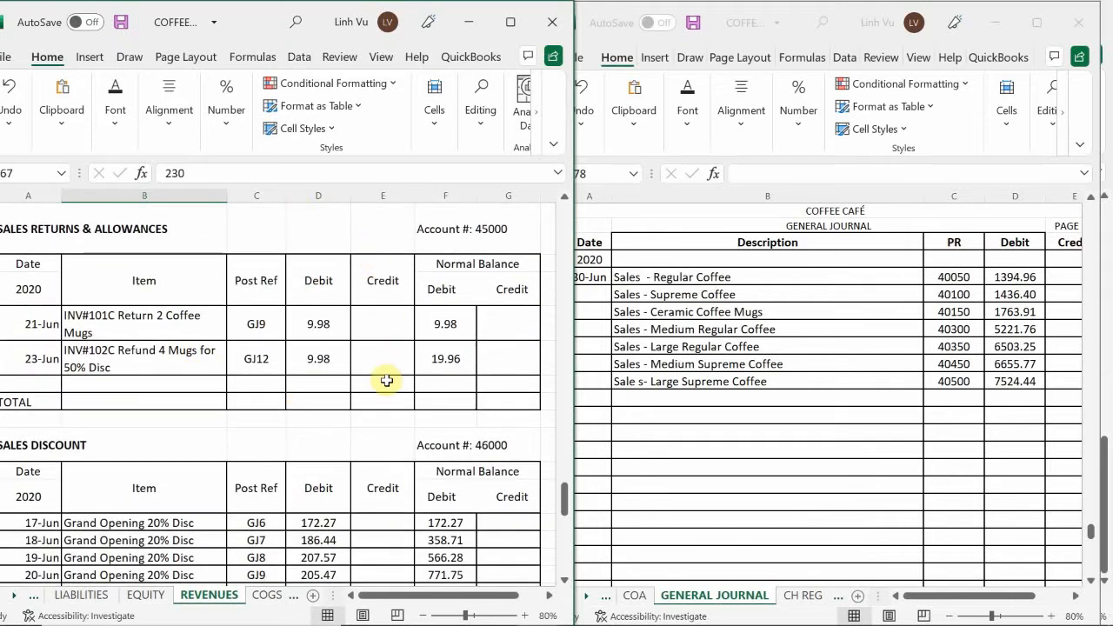
{"action": "scroll", "coordinate": [387, 380], "scroll_direction": "down", "scroll_amount": 5}
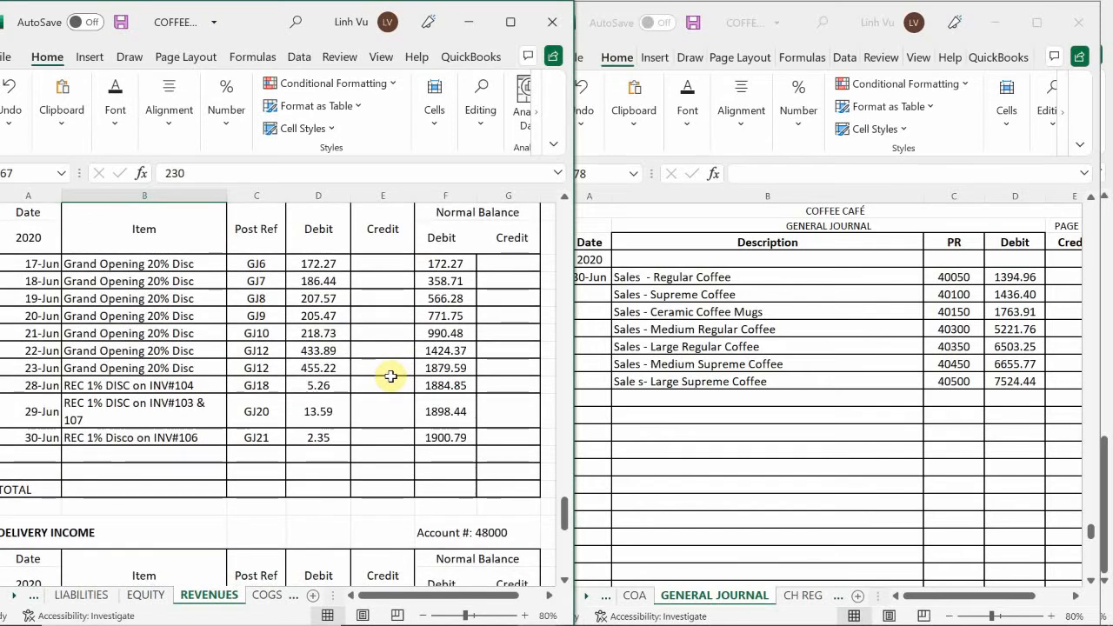
{"action": "scroll", "coordinate": [391, 375], "scroll_direction": "down", "scroll_amount": 1}
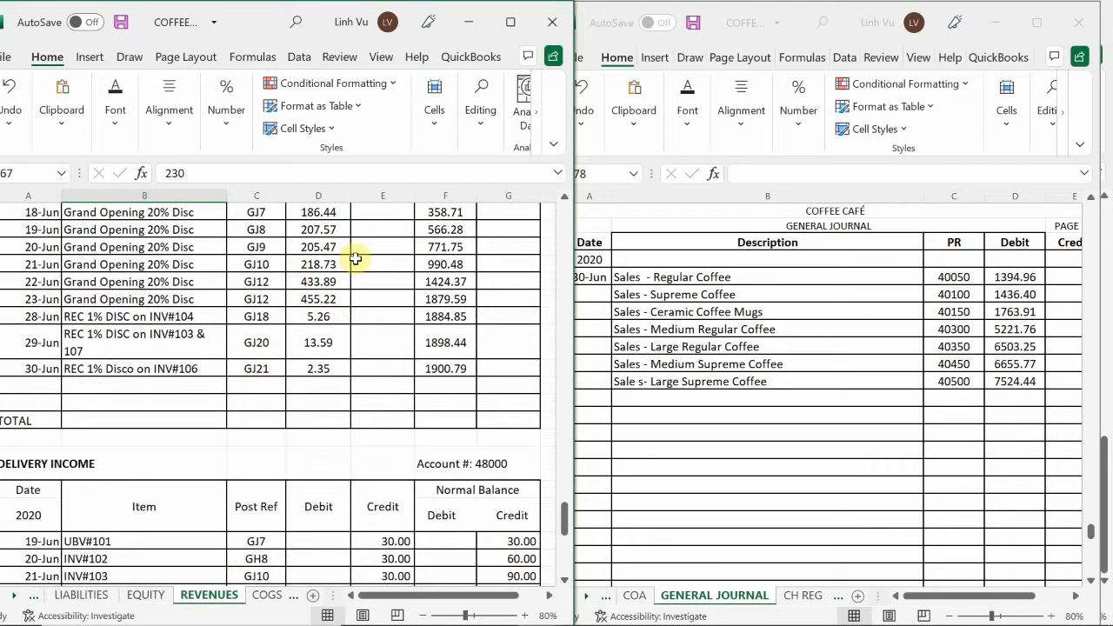
{"action": "scroll", "coordinate": [323, 315], "scroll_direction": "down", "scroll_amount": 4}
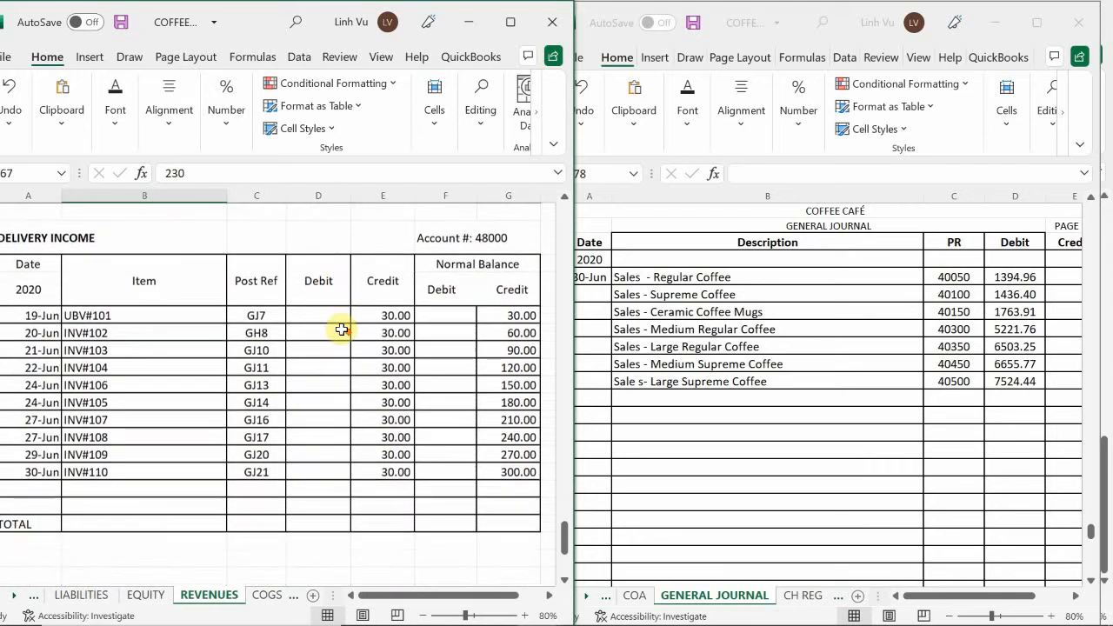
{"action": "scroll", "coordinate": [340, 330], "scroll_direction": "down", "scroll_amount": 5}
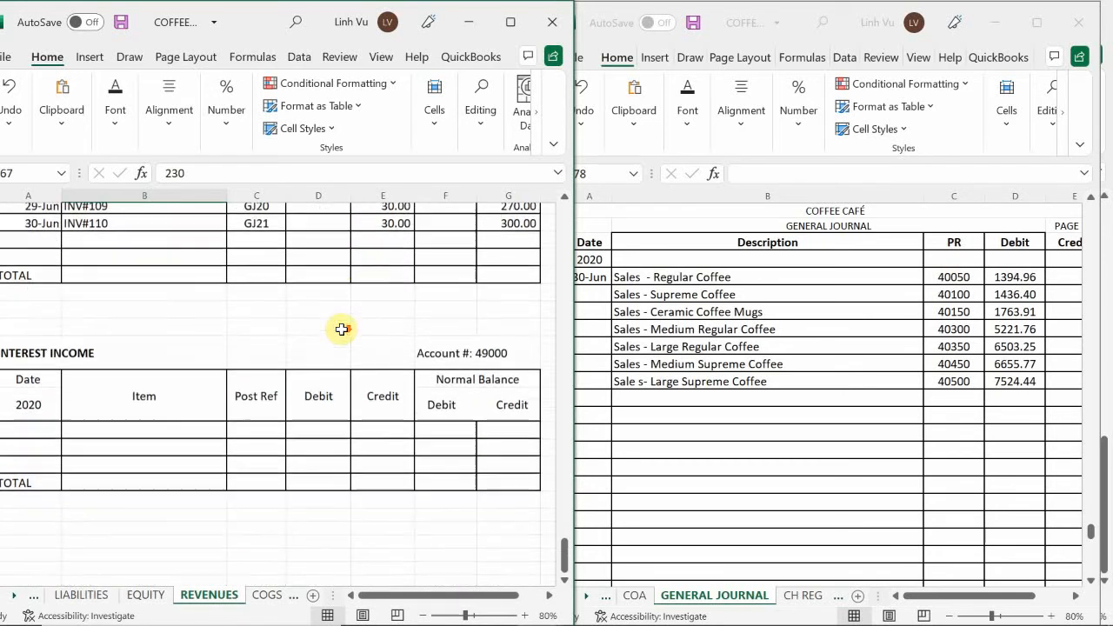
{"action": "scroll", "coordinate": [340, 329], "scroll_direction": "down", "scroll_amount": 3}
{"action": "scroll", "coordinate": [344, 328], "scroll_direction": "up", "scroll_amount": 6}
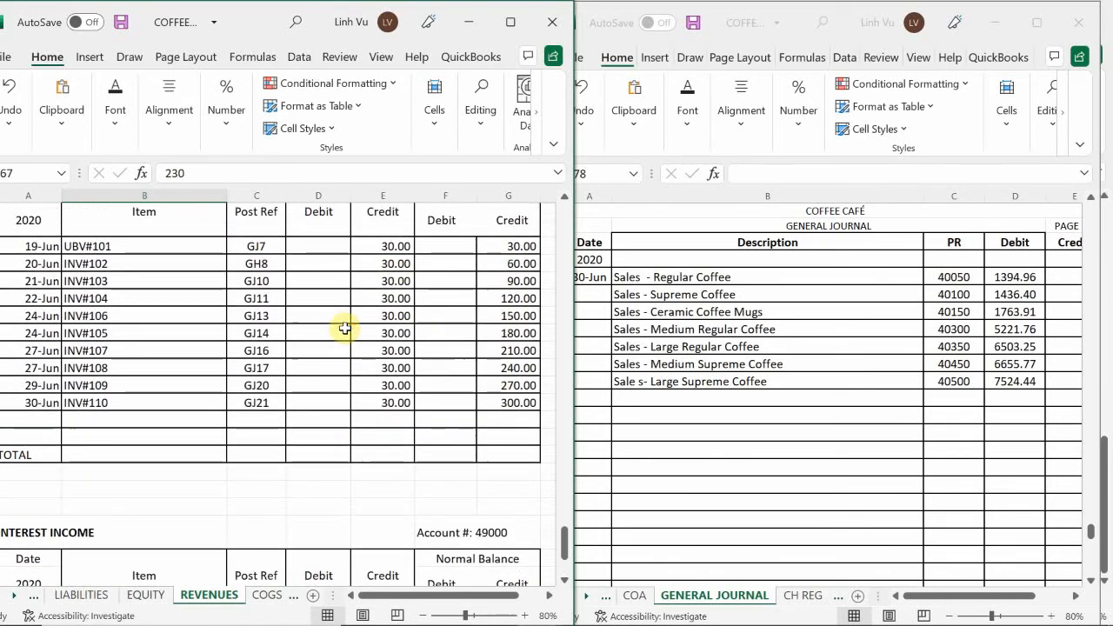
Enter "Delivery Income" as the next description line in B978 of the general journal
{"action": "left_click", "coordinate": [656, 398]}
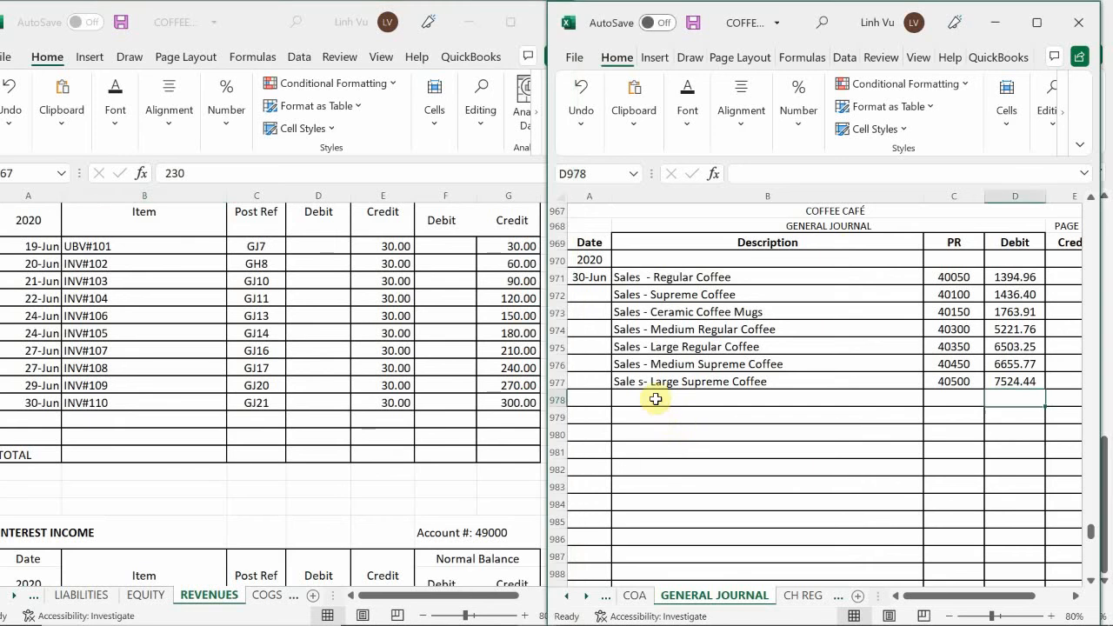
{"action": "left_click", "coordinate": [656, 398]}
{"action": "type", "text": "Deliver"}
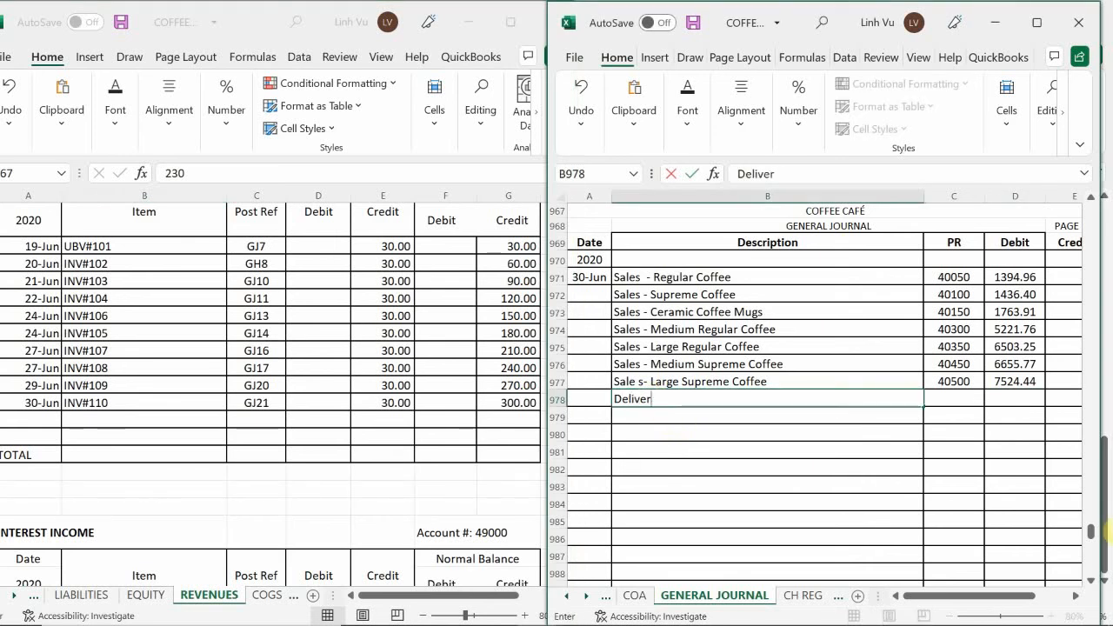
{"action": "type", "text": "y Income"}
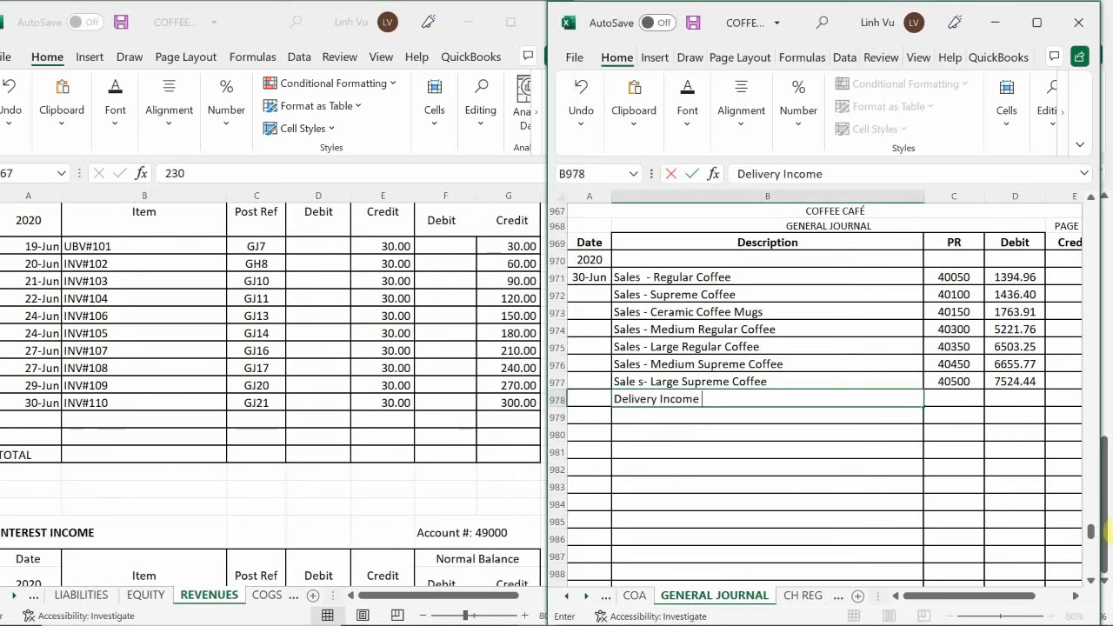
{"action": "key", "text": "Tab"}
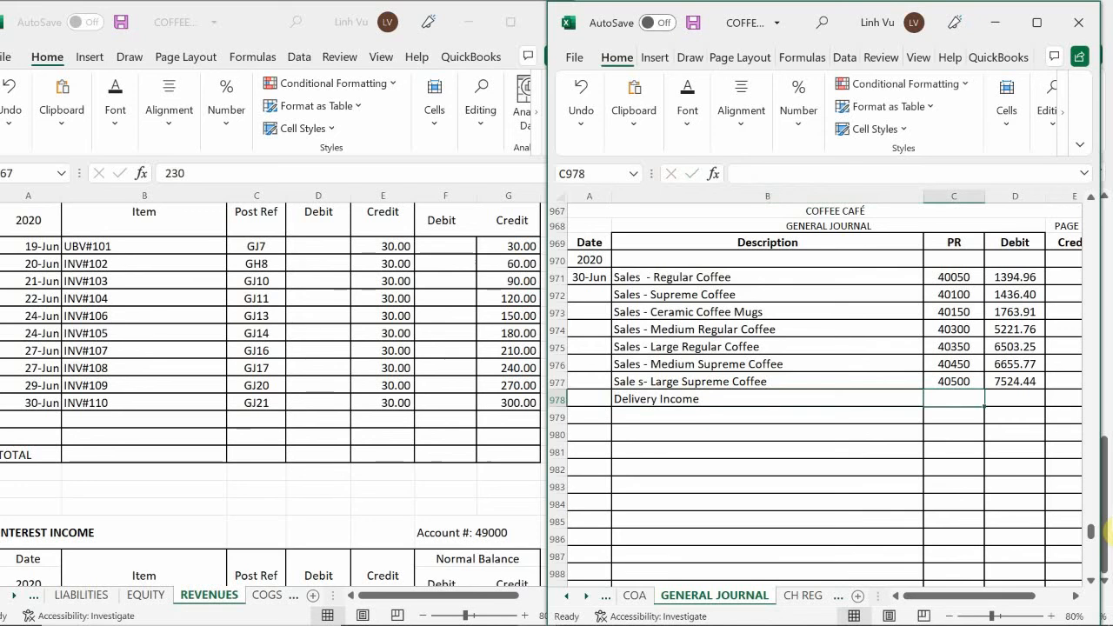
Enter posting reference 48000 and a 300 debit for the Delivery Income line in journal row 978
{"action": "left_click", "coordinate": [400, 308]}
{"action": "scroll", "coordinate": [400, 308], "scroll_direction": "up", "scroll_amount": 1}
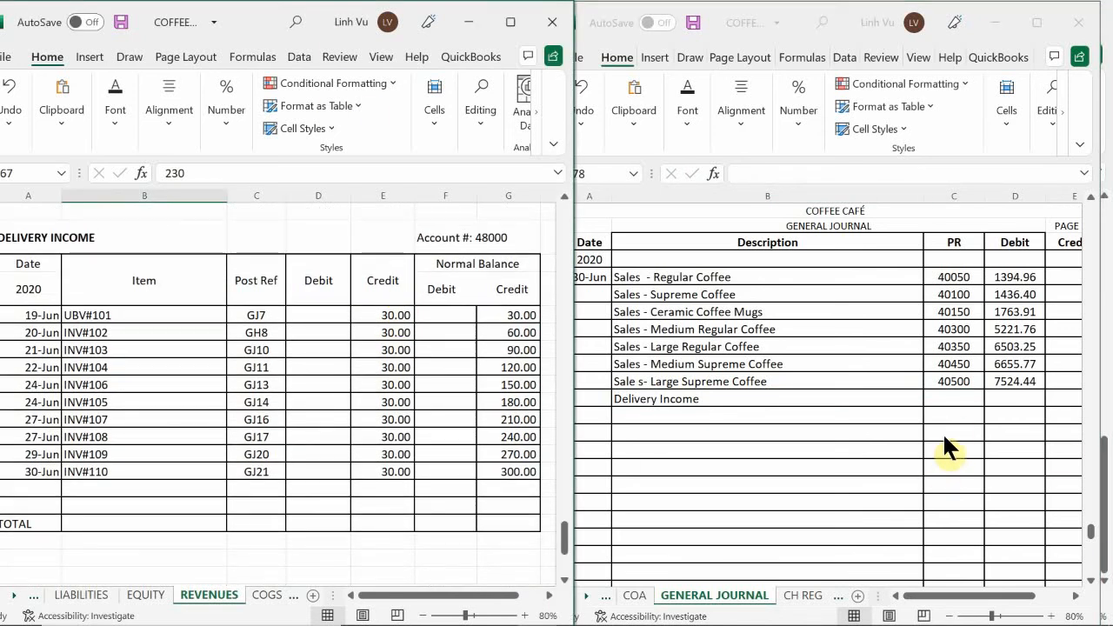
{"action": "left_click", "coordinate": [950, 392]}
{"action": "type", "text": "4"}
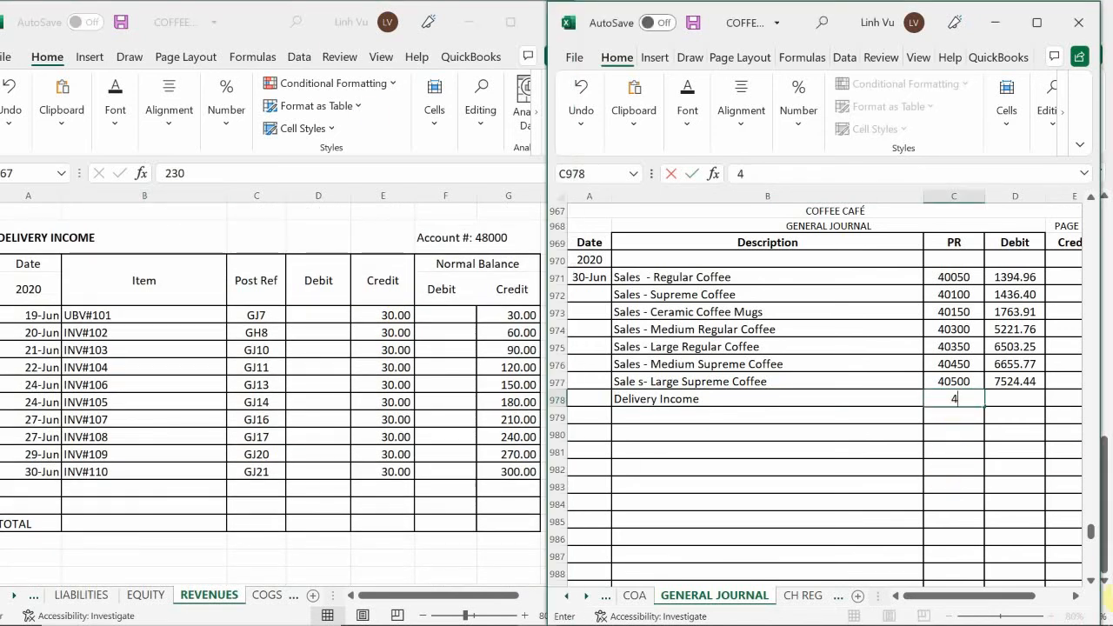
{"action": "type", "text": "800"}
{"action": "key", "text": "Return"}
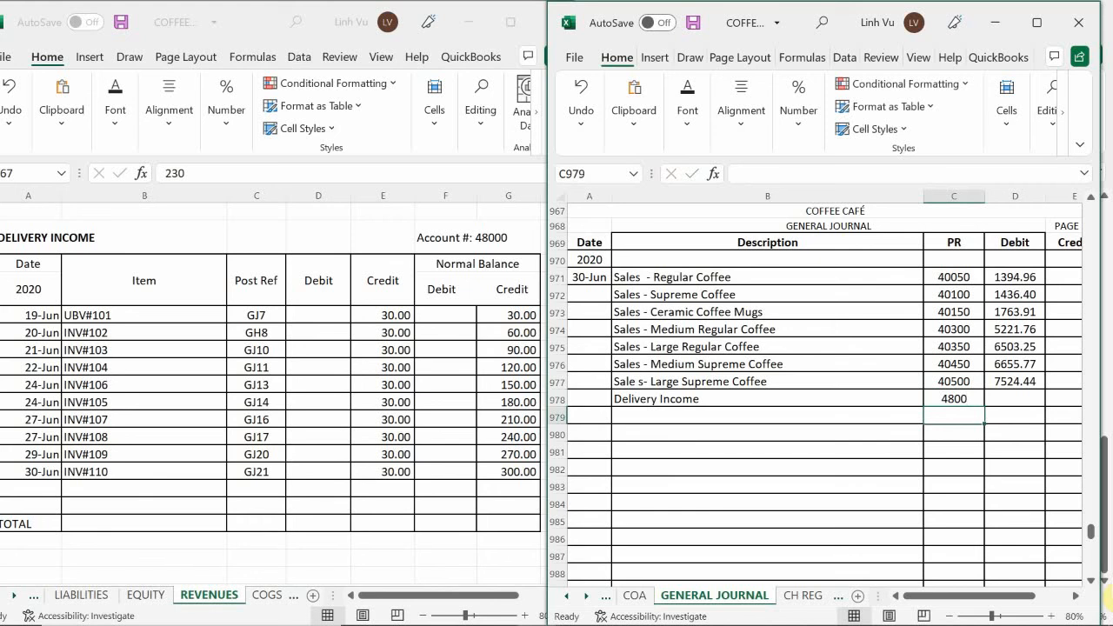
{"action": "key", "text": "Up"}
{"action": "type", "text": "48000"}
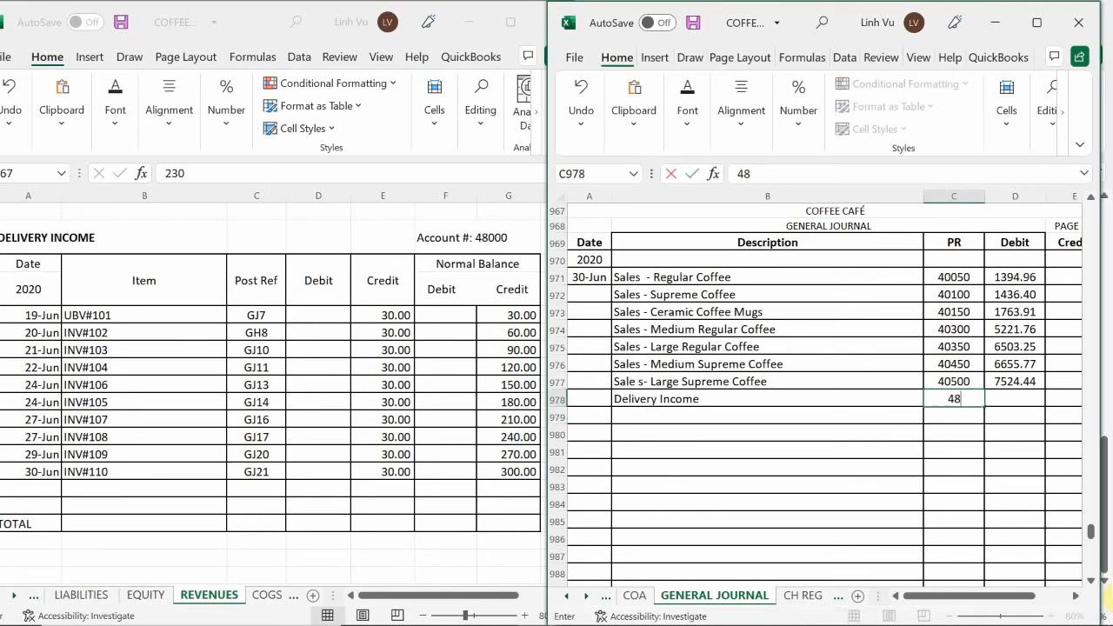
{"action": "key", "text": "Return"}
{"action": "key", "text": "Up"}
{"action": "key", "text": "Right"}
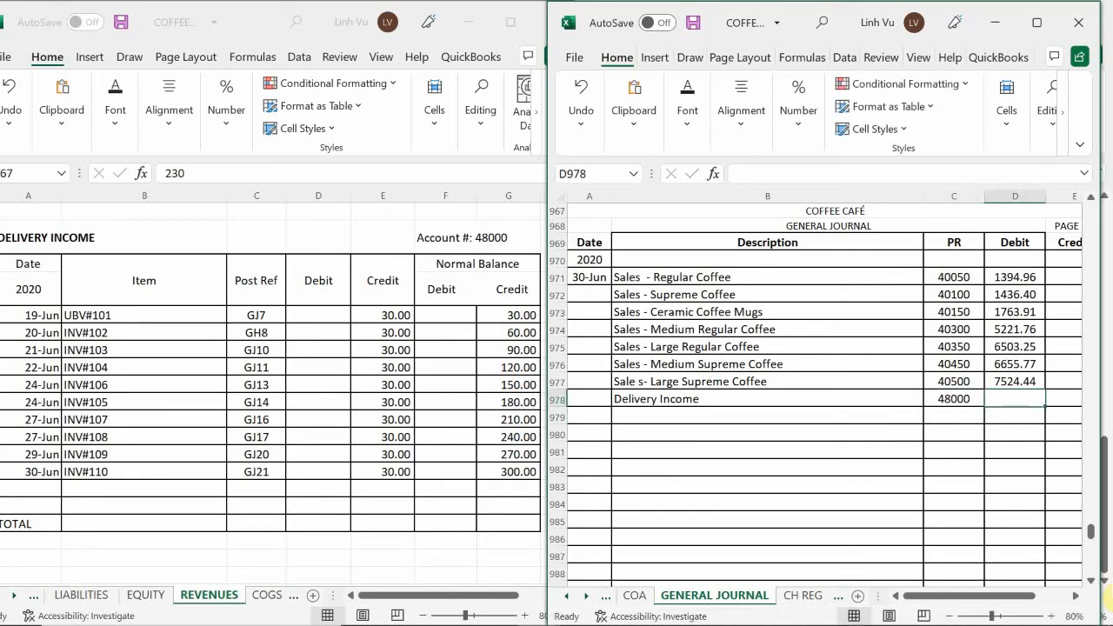
{"action": "type", "text": "300"}
{"action": "key", "text": "Return"}
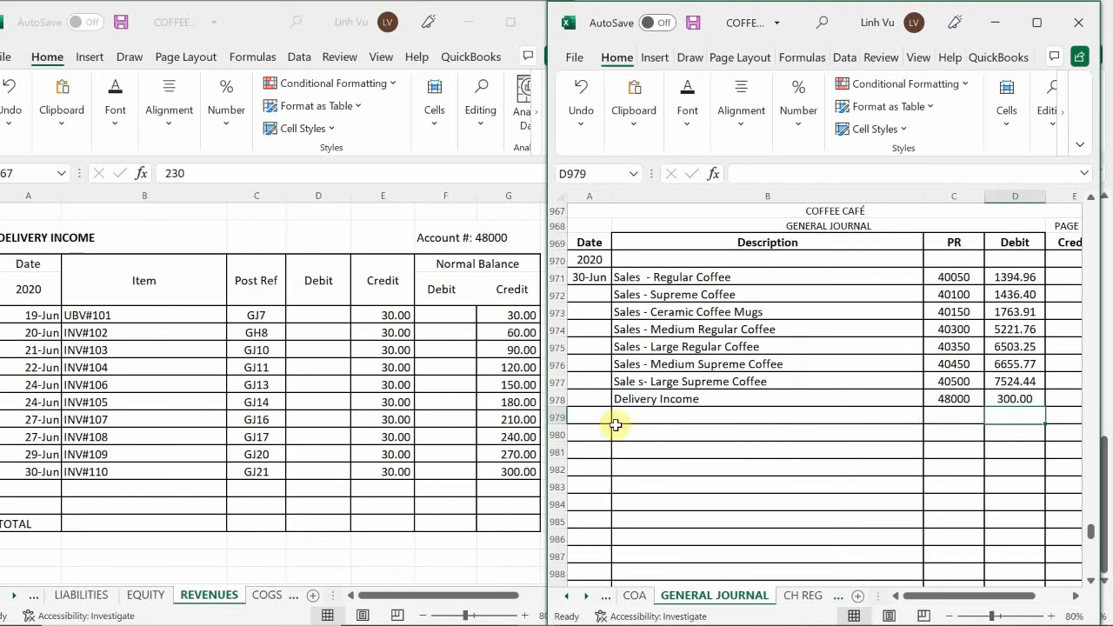
Enter the date 6/30 in the empty row below INV#110 in the Delivery Income ledger
{"action": "left_click", "coordinate": [283, 431]}
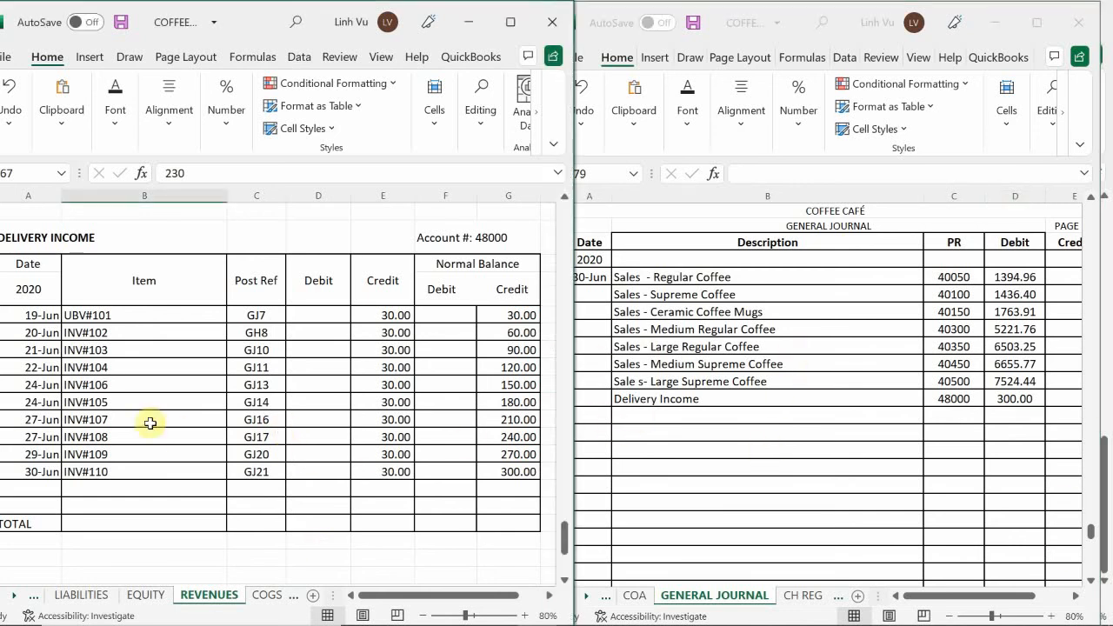
{"action": "scroll", "coordinate": [149, 422], "scroll_direction": "down", "scroll_amount": 3}
{"action": "left_click", "coordinate": [41, 348]}
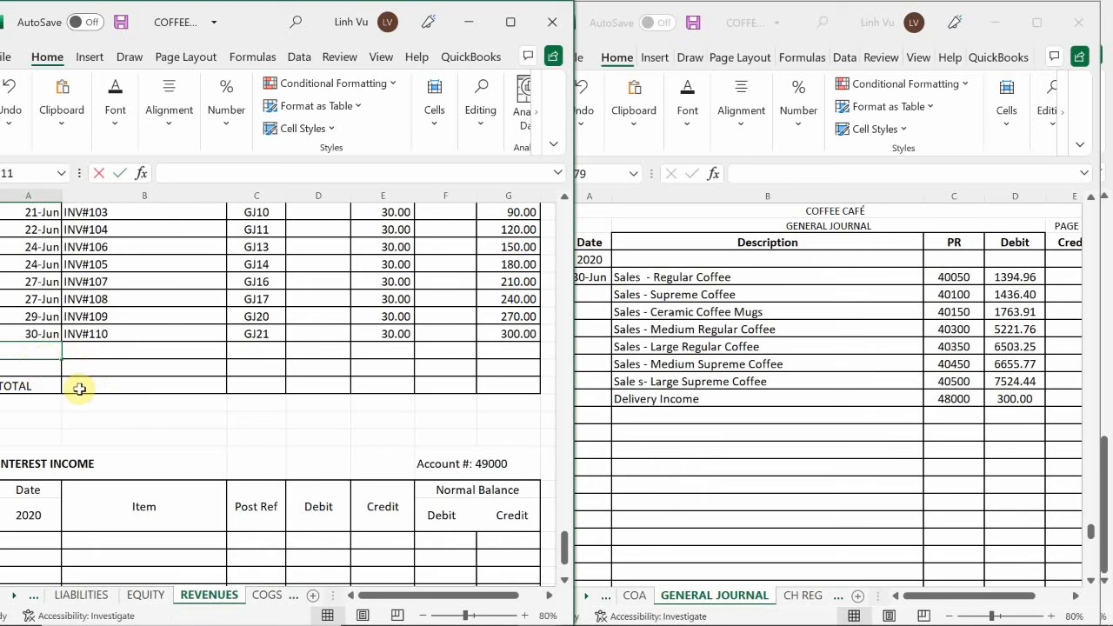
{"action": "type", "text": "6/30"}
{"action": "key", "text": "Return"}
{"action": "key", "text": "Up"}
{"action": "key", "text": "Right"}
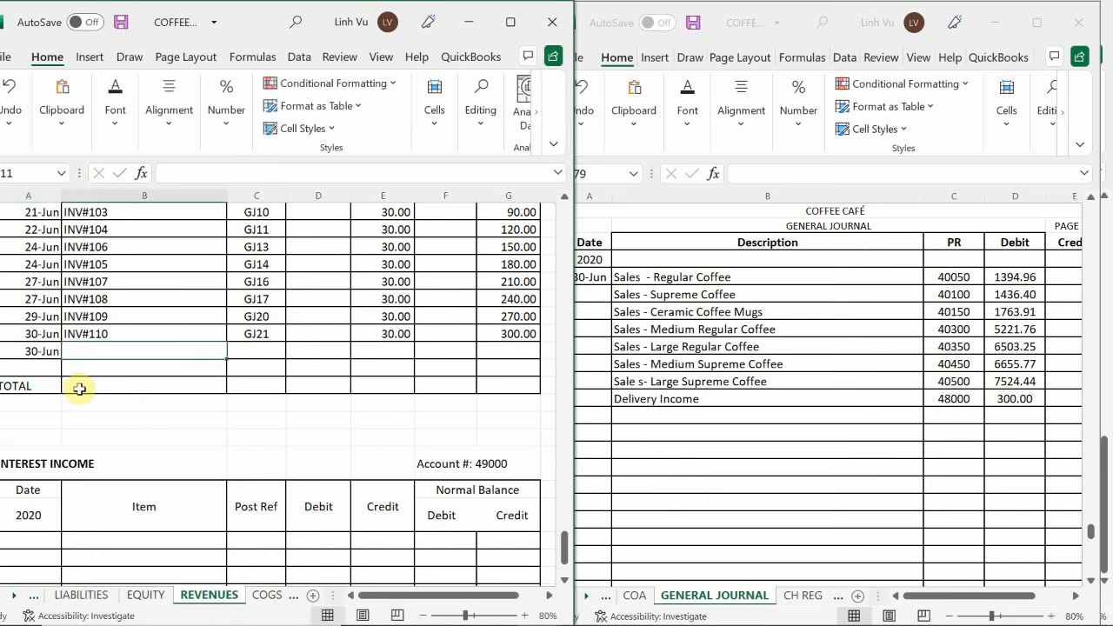
Enter item CLOSE and posting reference GJ24 in the new 30-Jun row of the Delivery Income ledger
{"action": "type", "text": "CLOSE"}
{"action": "key", "text": "Tab"}
{"action": "type", "text": "GK"}
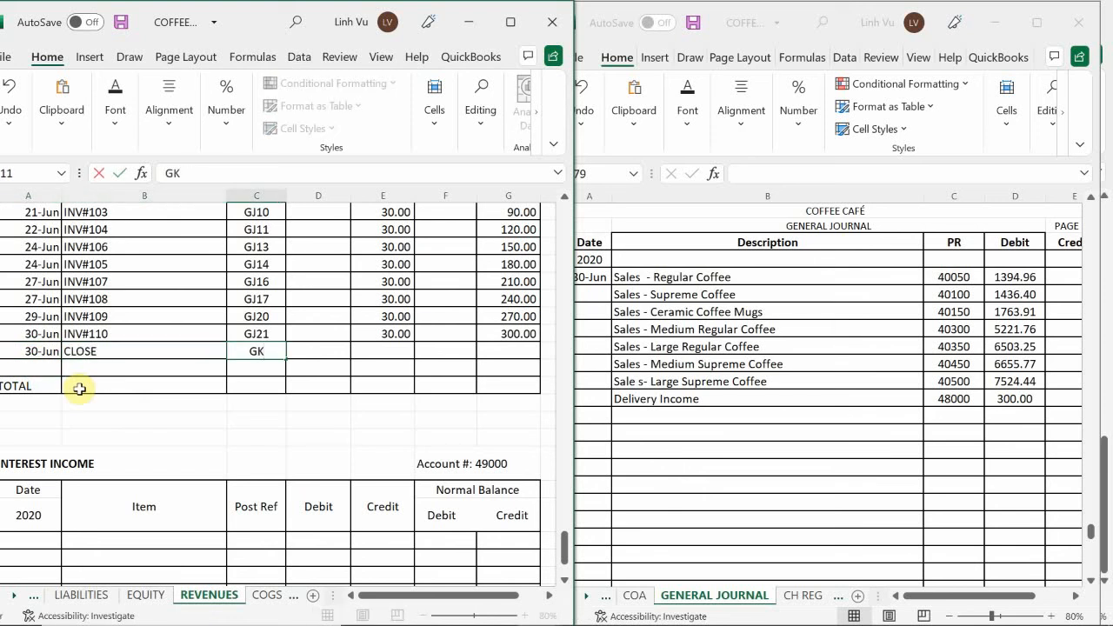
{"action": "type", "text": "24"}
{"action": "key", "text": "BackSpace"}
{"action": "key", "text": "BackSpace"}
{"action": "key", "text": "BackSpace"}
{"action": "type", "text": "J24"}
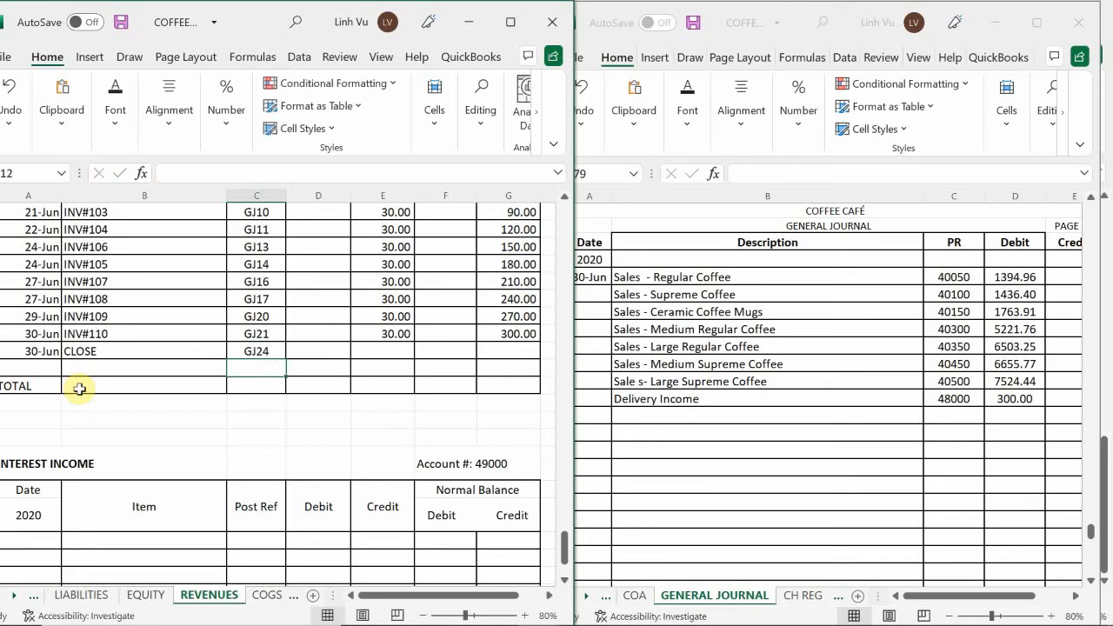
Enter a 300 debit in the Delivery Income CLOSE row and copy the credit balance formula down into it
{"action": "key", "text": "Tab"}
{"action": "type", "text": "300"}
{"action": "key", "text": "Return"}
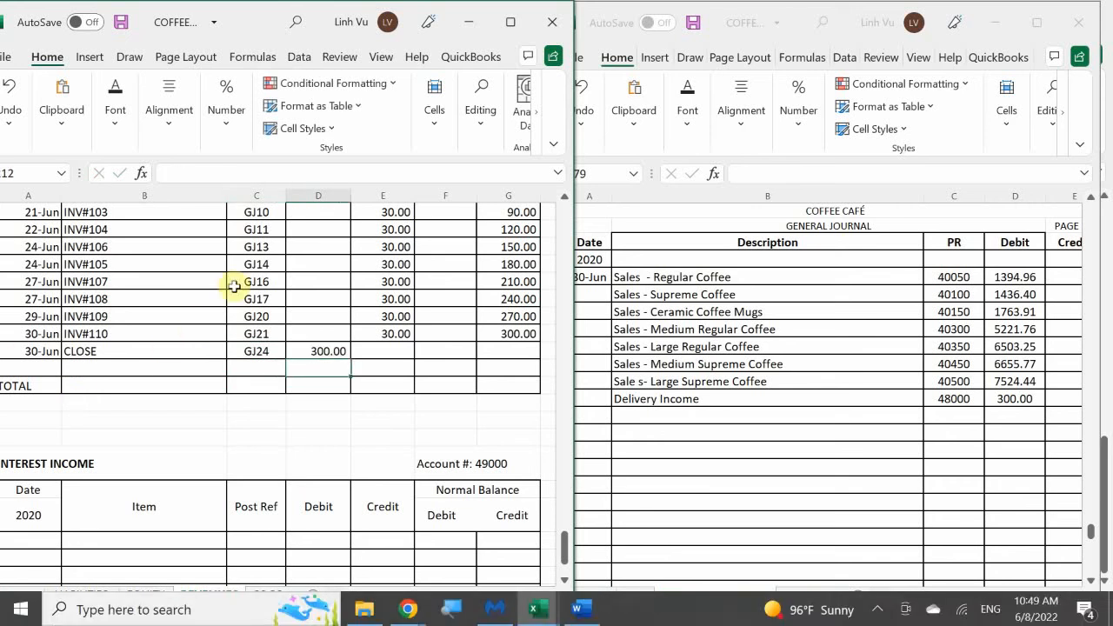
{"action": "left_click", "coordinate": [493, 333]}
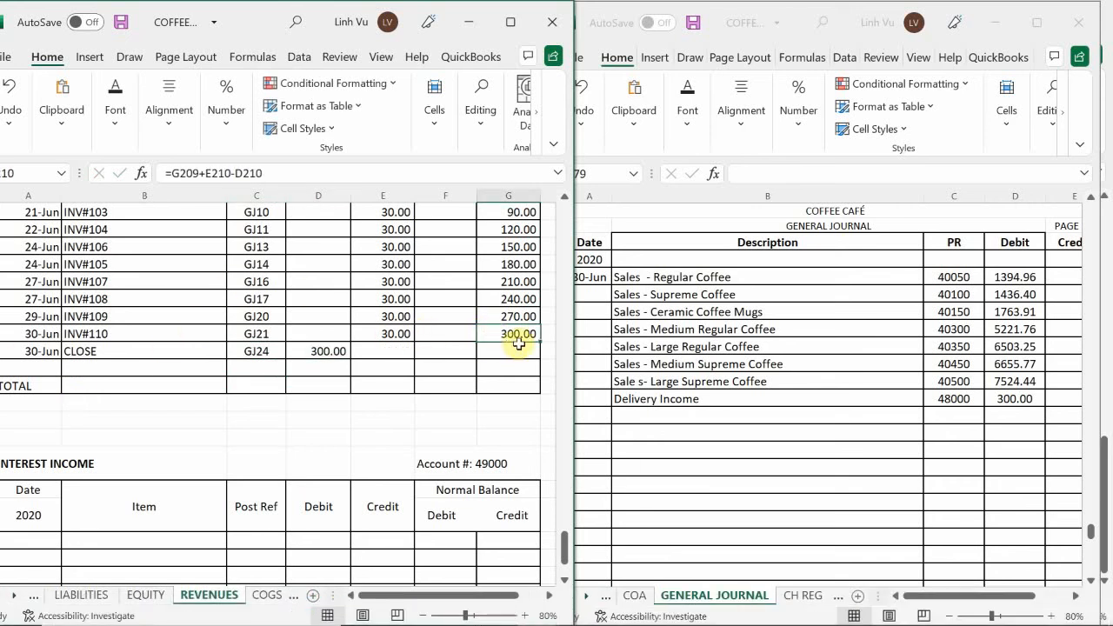
{"action": "left_click_drag", "start_coordinate": [540, 343], "coordinate": [532, 357]}
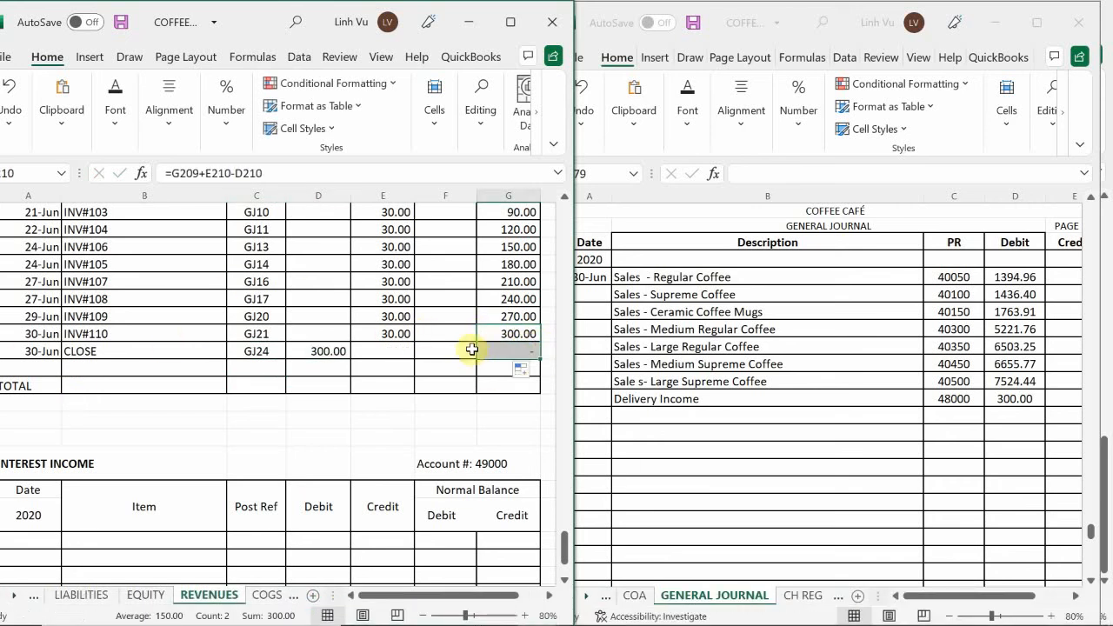
{"action": "left_click", "coordinate": [430, 352]}
{"action": "scroll", "coordinate": [430, 351], "scroll_direction": "down", "scroll_amount": 3}
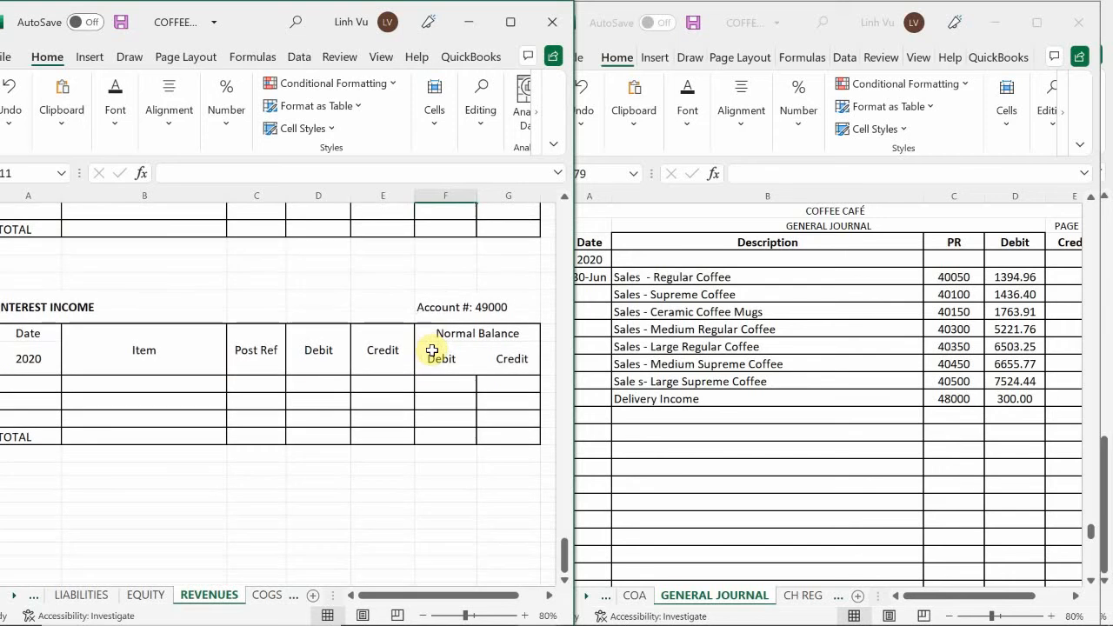
Enter the indented description Sales Returns & Allowances in general journal row 979, below Delivery Income
{"action": "scroll", "coordinate": [430, 355], "scroll_direction": "up", "scroll_amount": 10}
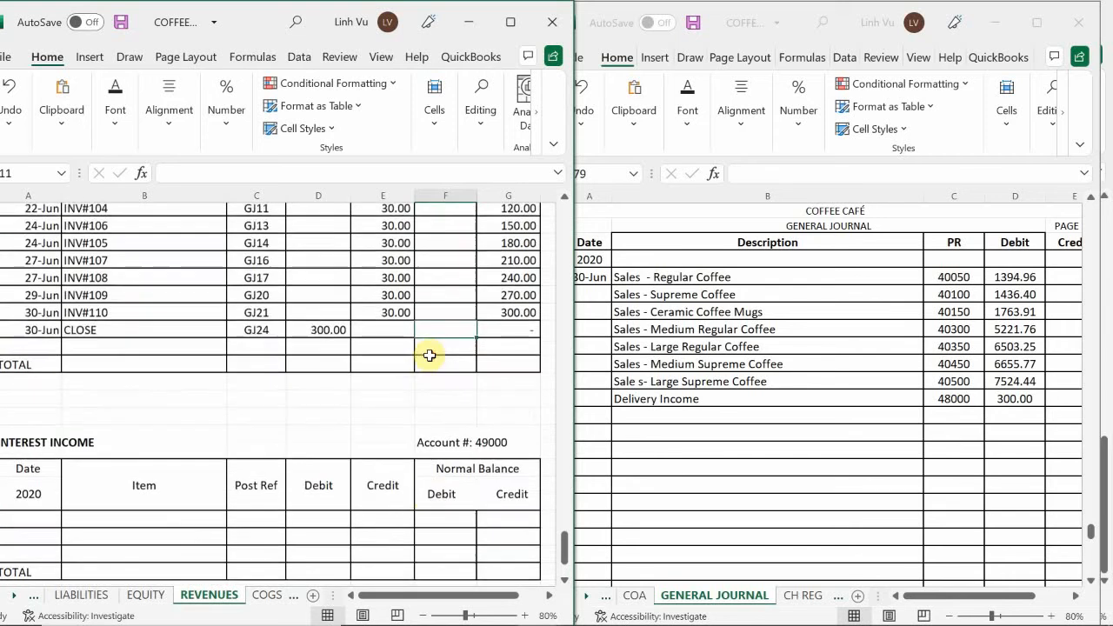
{"action": "scroll", "coordinate": [430, 355], "scroll_direction": "up", "scroll_amount": 6}
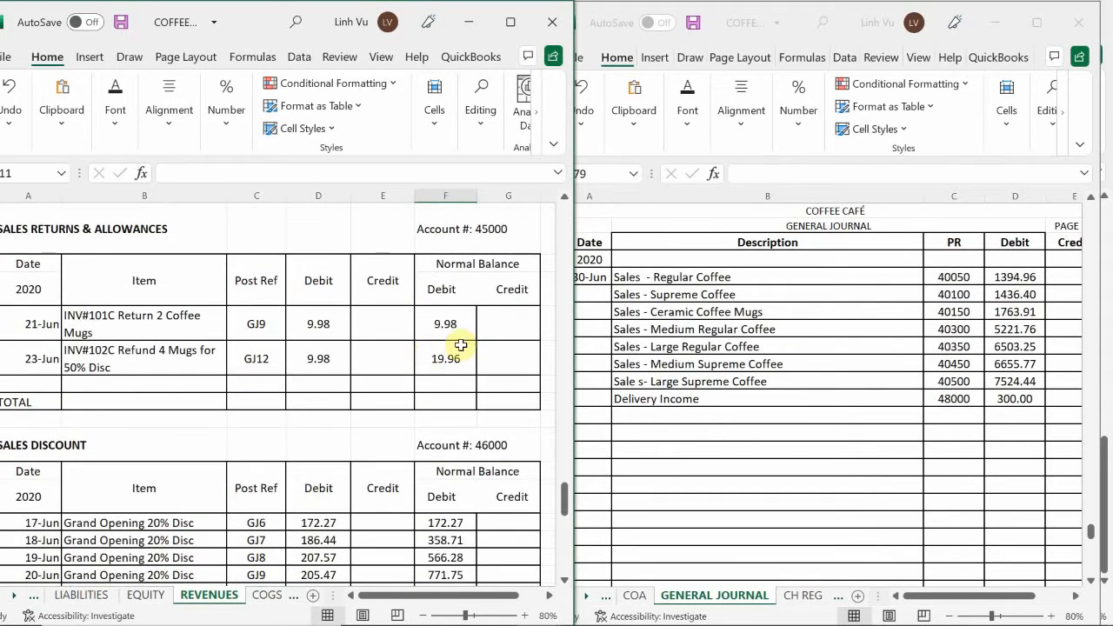
{"action": "left_click", "coordinate": [617, 412]}
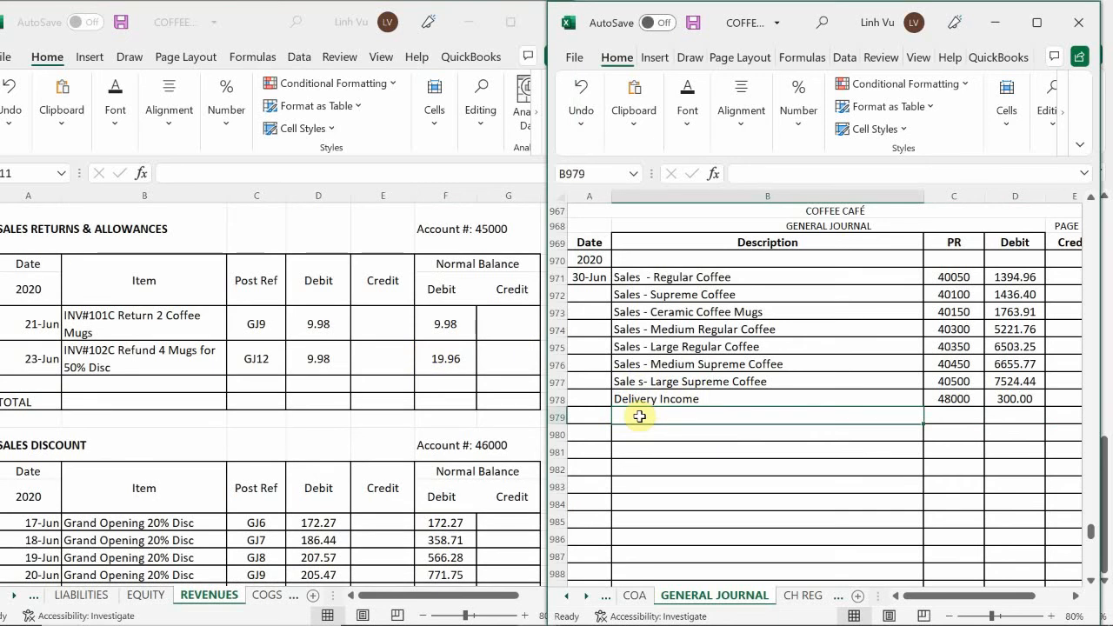
{"action": "left_click", "coordinate": [639, 417]}
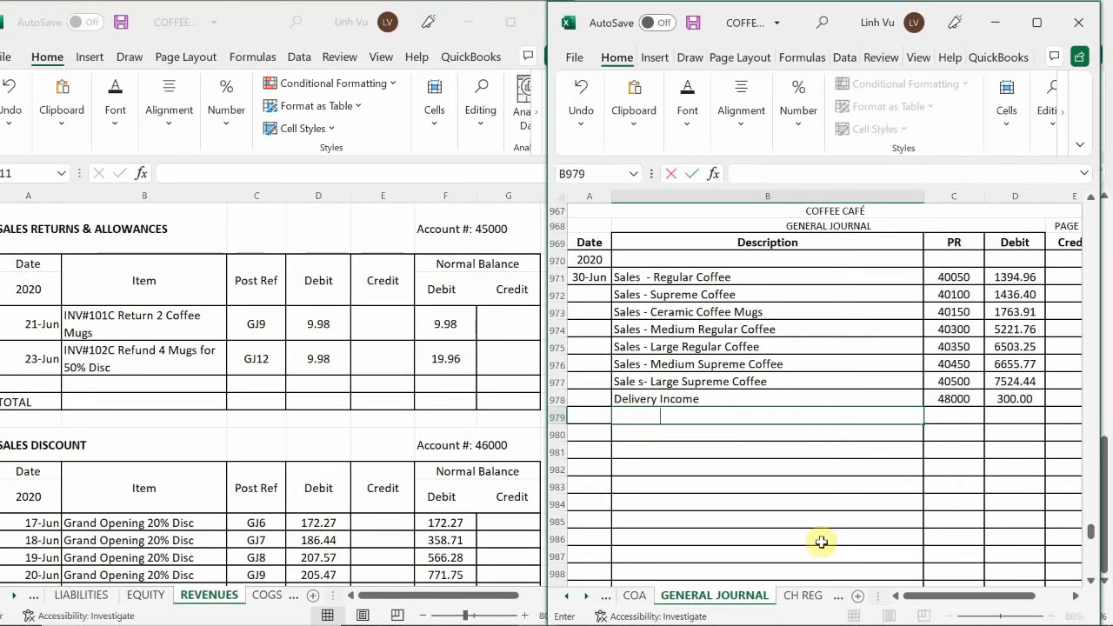
{"action": "key", "text": "BackSpace"}
{"action": "key", "text": "BackSpace"}
{"action": "key", "text": "BackSpace"}
{"action": "type", "text": "Sales Re"}
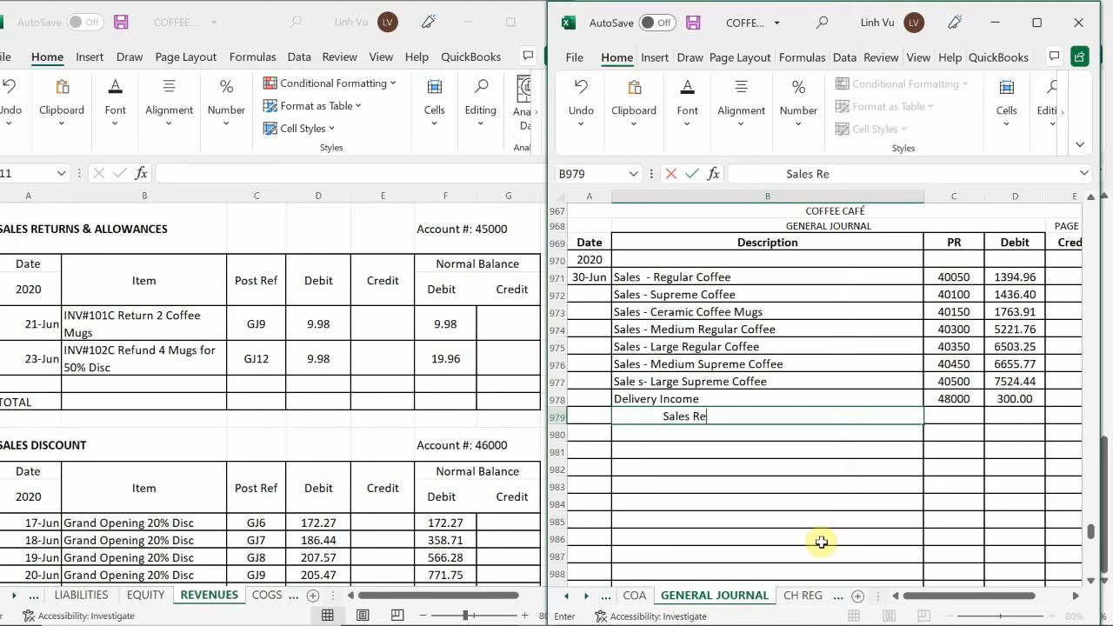
{"action": "type", "text": "turns & Allowances"}
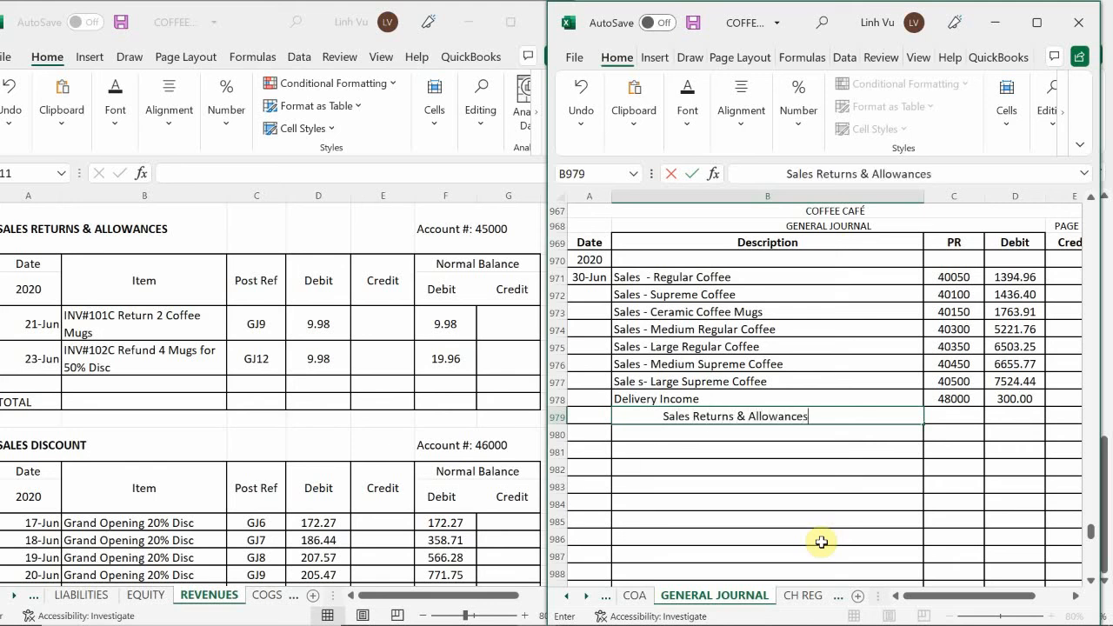
{"action": "key", "text": "Tab"}
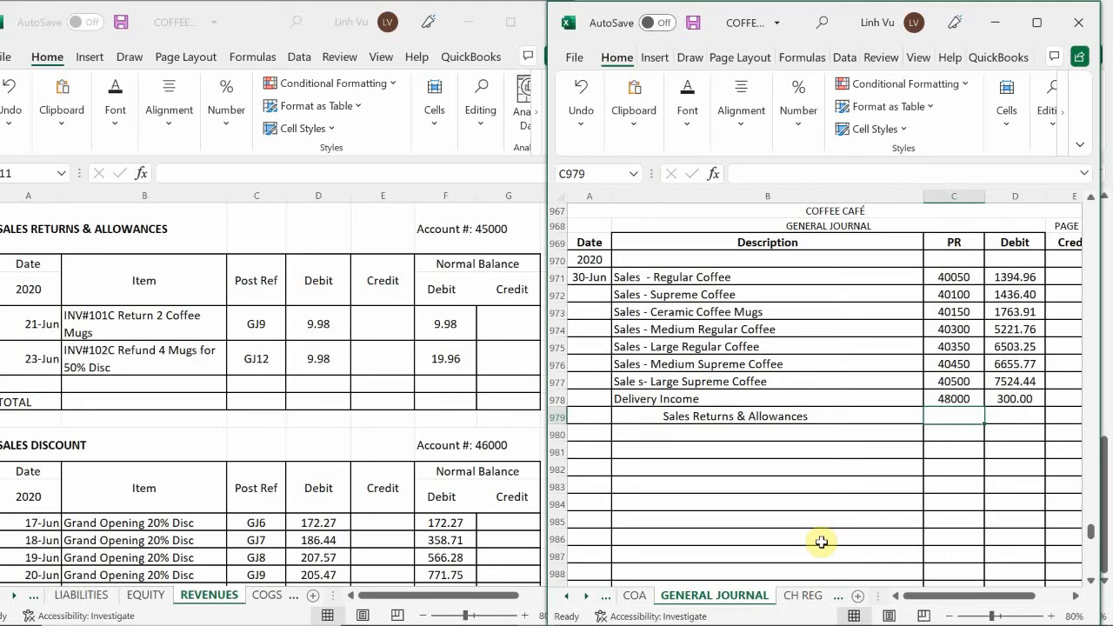
Enter posting reference 45000 and a 19.96 credit for the Sales Returns & Allowances line in journal row 979
{"action": "type", "text": "450"}
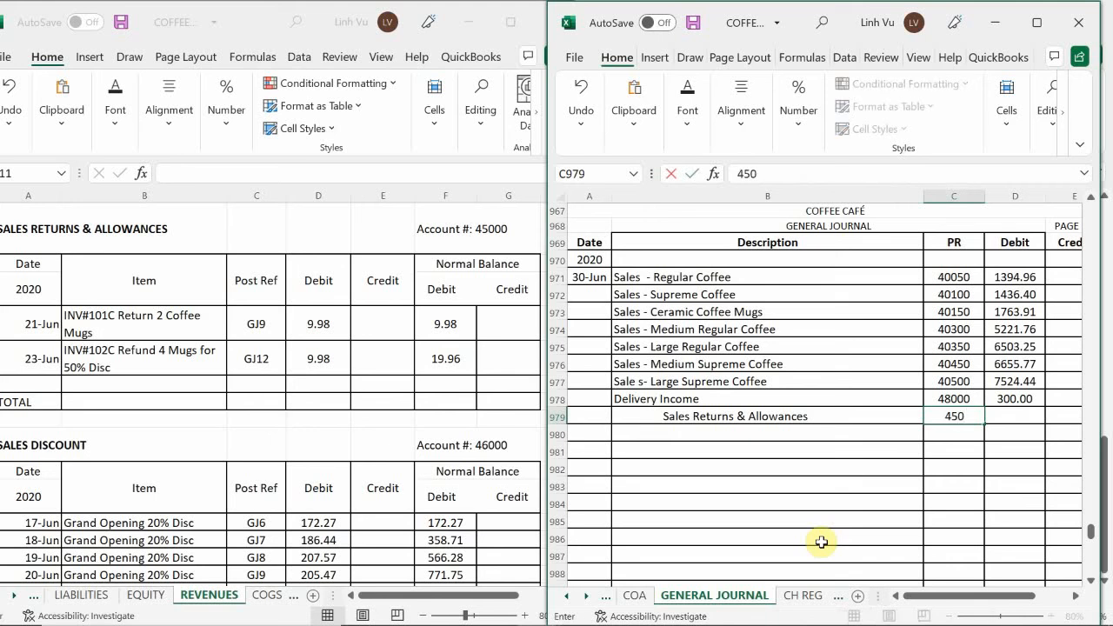
{"action": "type", "text": "00"}
{"action": "key", "text": "Return"}
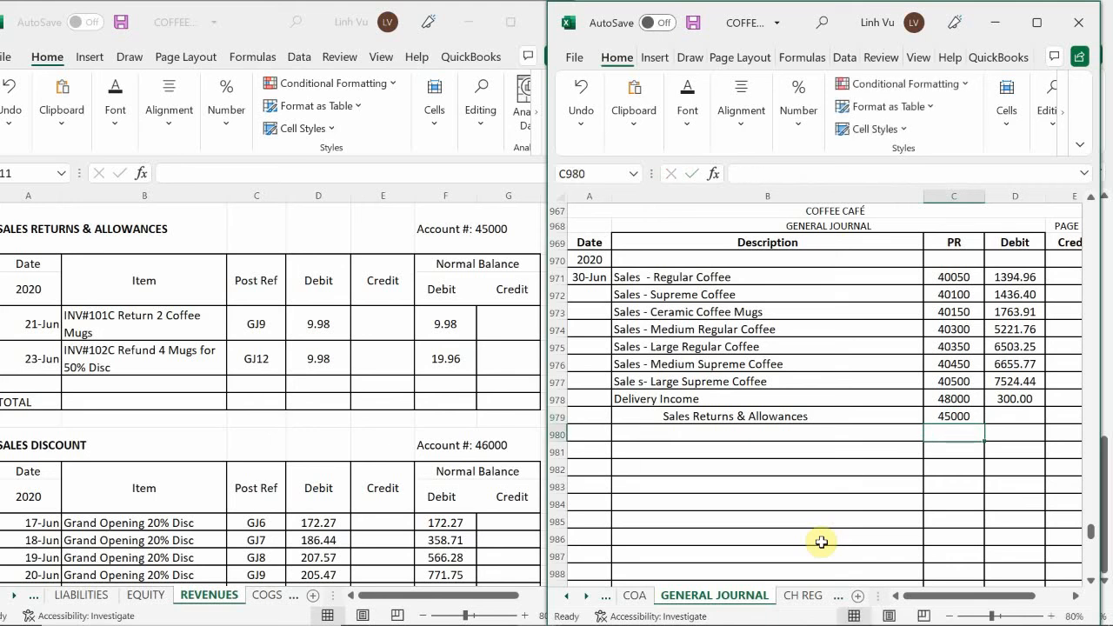
{"action": "key", "text": "Right"}
{"action": "key", "text": "Up"}
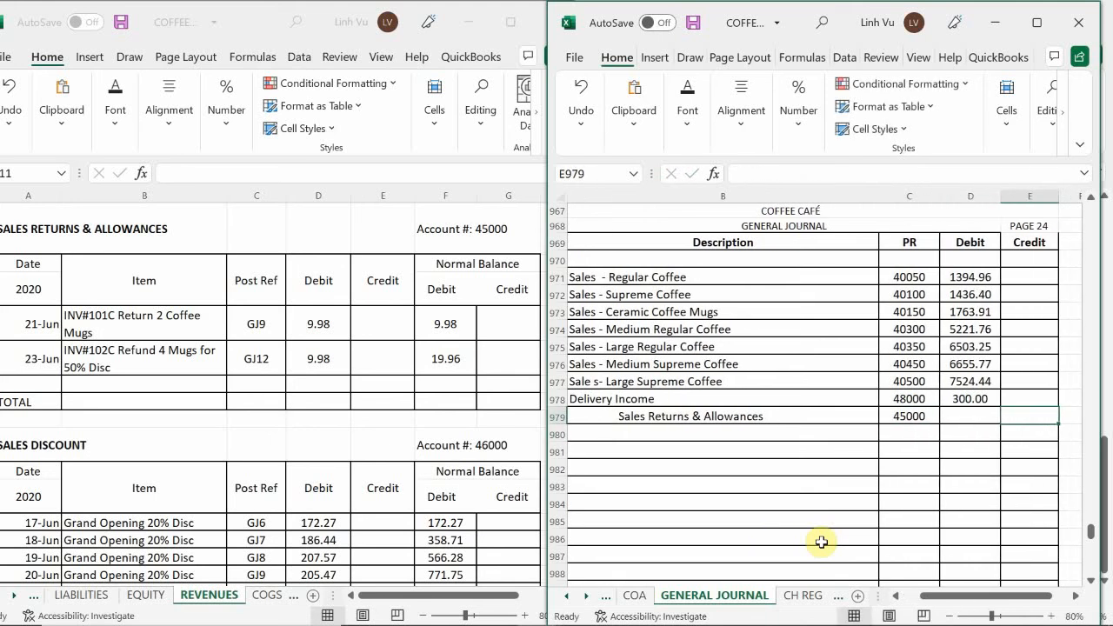
{"action": "type", "text": "1"}
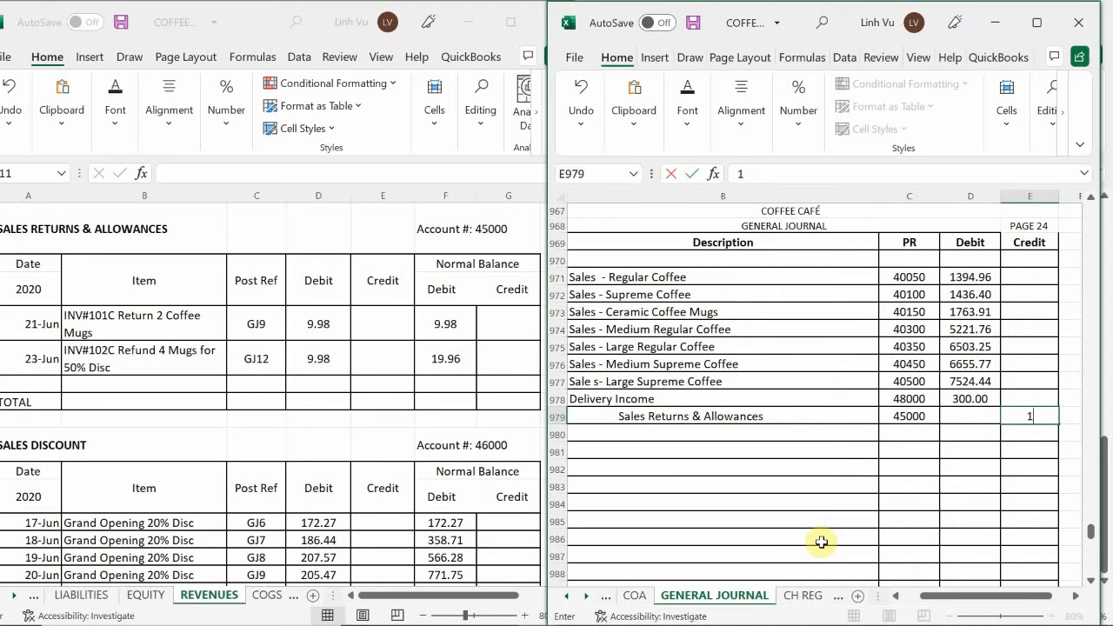
{"action": "type", "text": "9.96"}
{"action": "key", "text": "Return"}
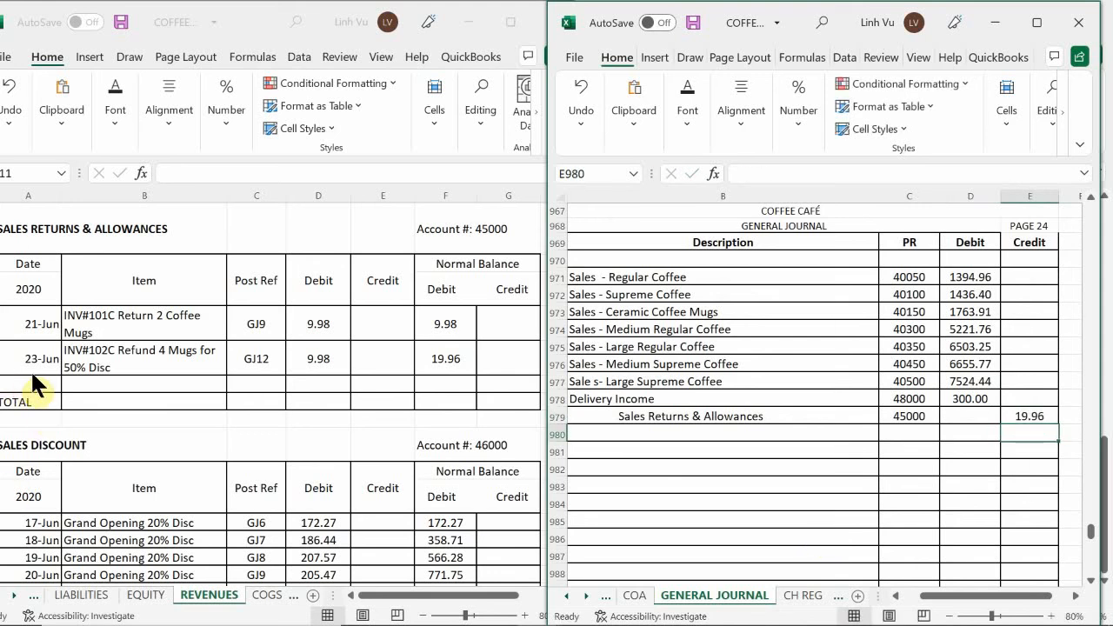
Enter the date 6/30 in the empty row below the 23-Jun entry of the Sales Returns & Allowances ledger
{"action": "left_click", "coordinate": [36, 381]}
{"action": "left_click", "coordinate": [42, 386]}
{"action": "type", "text": "6"}
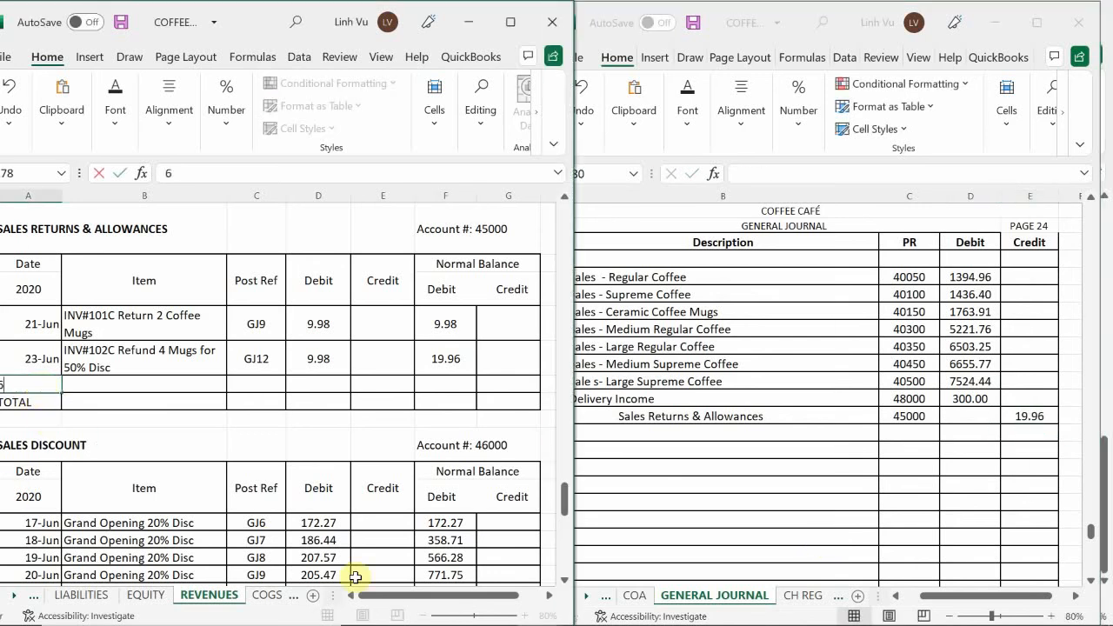
{"action": "type", "text": "/30"}
{"action": "key", "text": "Return"}
Enter item CLOSE and posting reference GJ24 in the 30-Jun row of the Sales Returns & Allowances ledger
{"action": "key", "text": "Up"}
{"action": "key", "text": "Right"}
{"action": "type", "text": "C"}
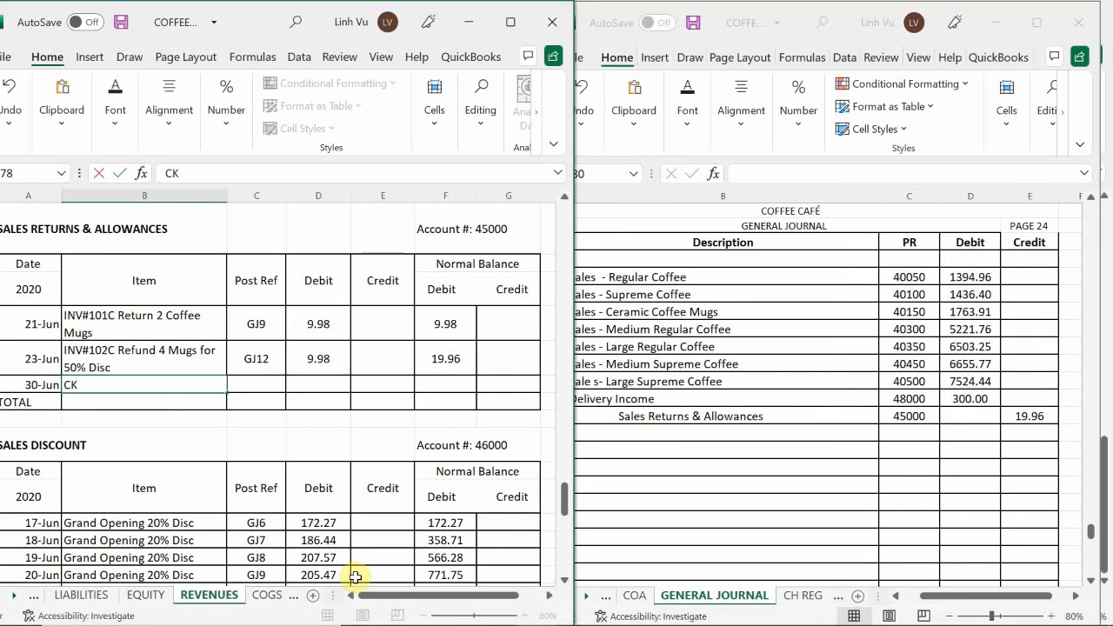
{"action": "type", "text": "LO SE"}
{"action": "key", "text": "Tab"}
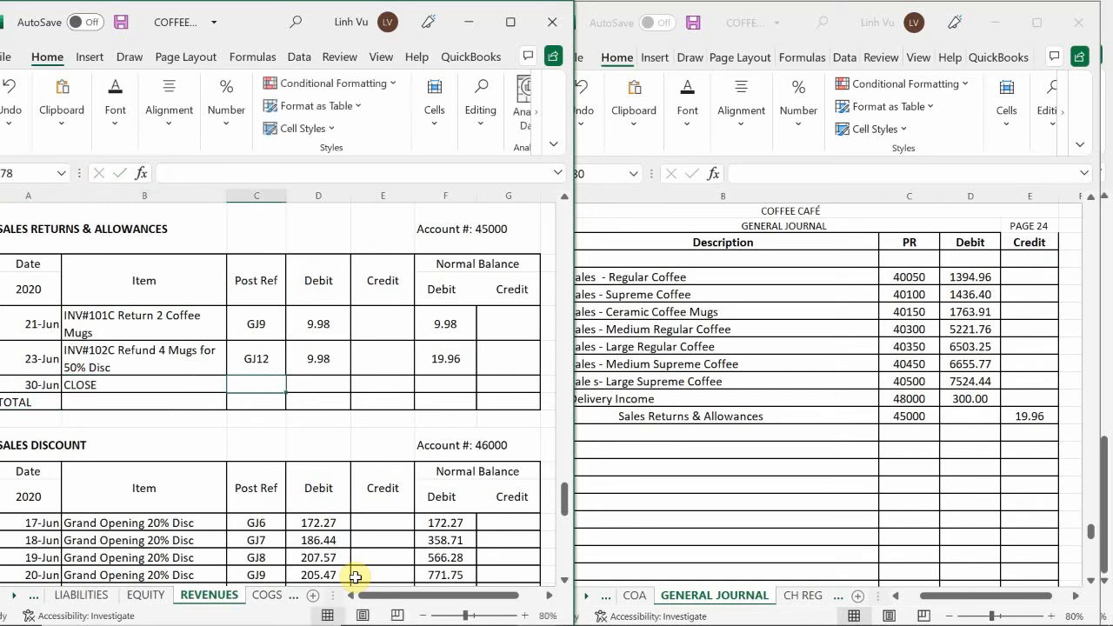
{"action": "type", "text": "G"}
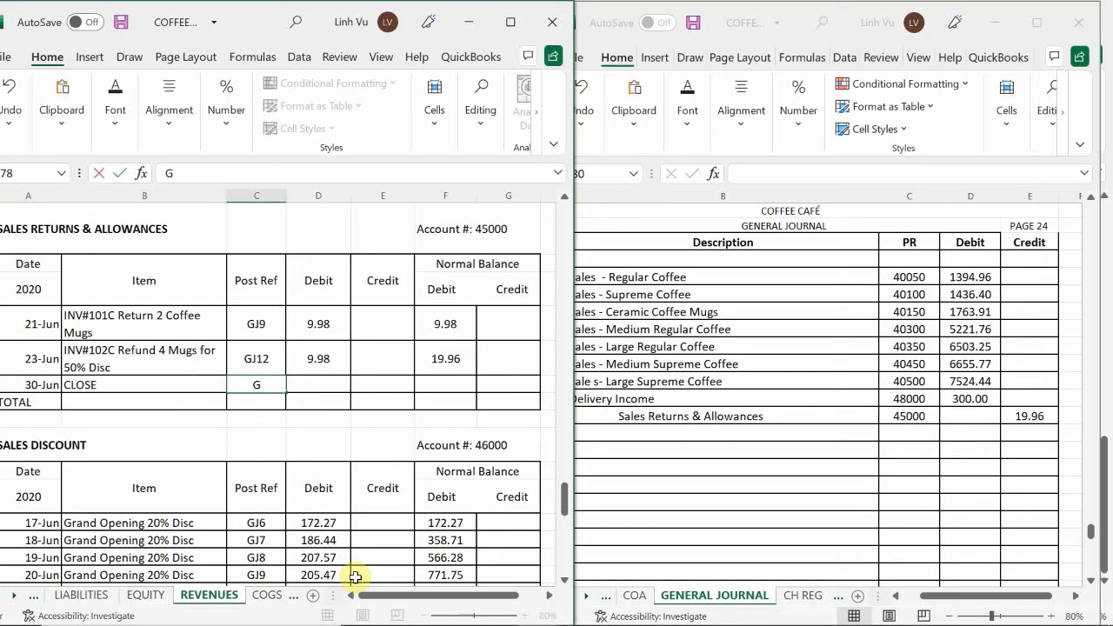
{"action": "type", "text": "K24"}
Enter a 19.96 credit in the Sales Returns & Allowances CLOSE row and copy the debit balance formula down into it
{"action": "key", "text": "Tab"}
{"action": "key", "text": "Tab"}
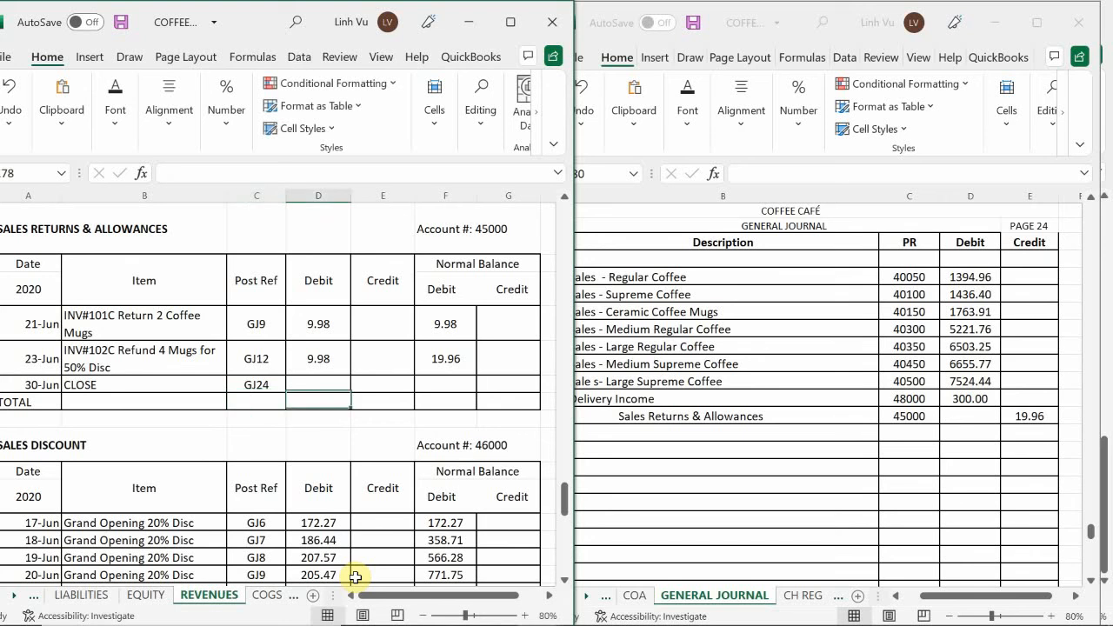
{"action": "type", "text": "19."}
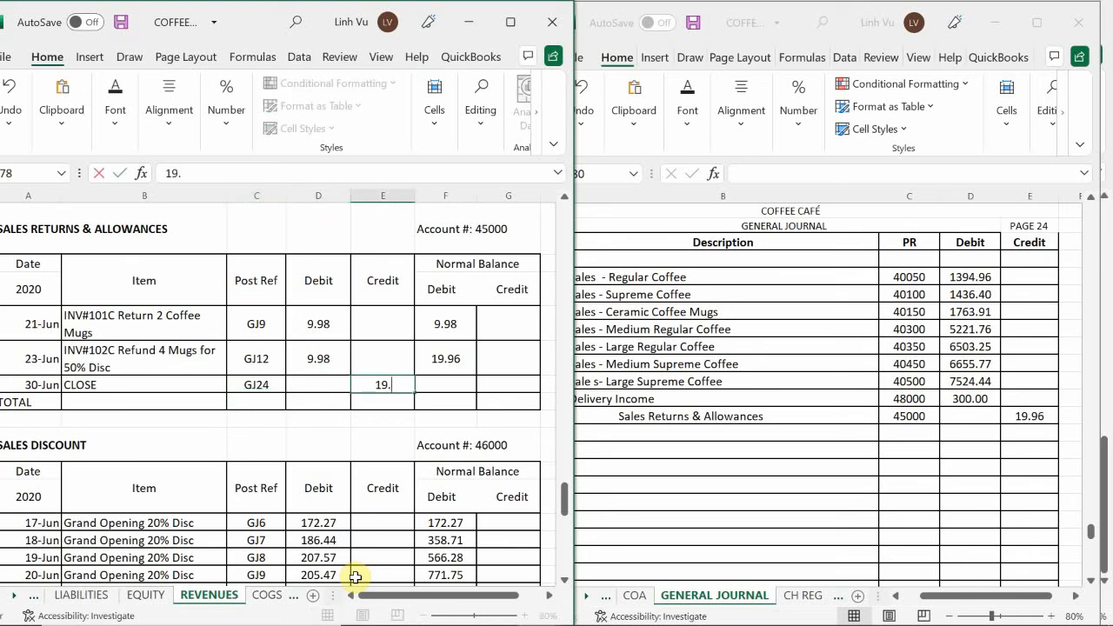
{"action": "type", "text": "96"}
{"action": "key", "text": "Return"}
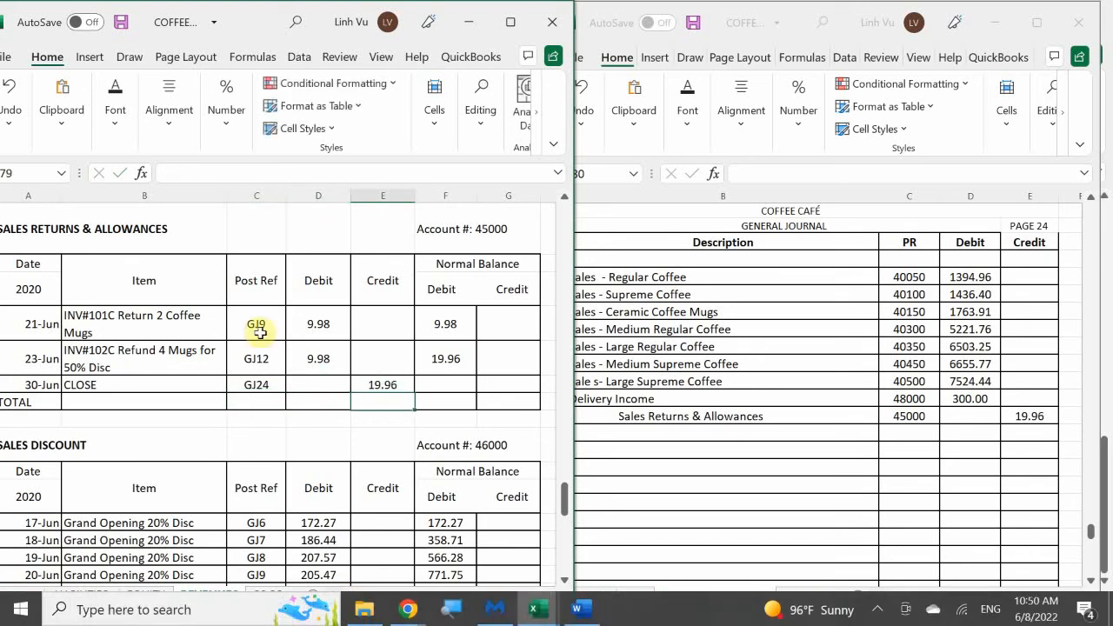
{"action": "left_click", "coordinate": [450, 360]}
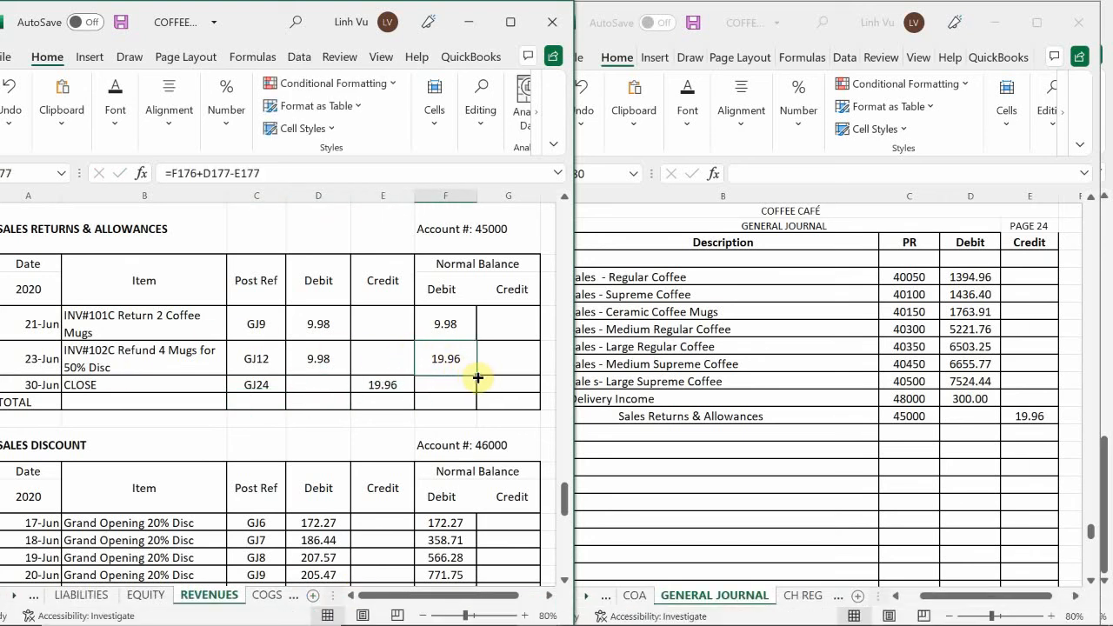
{"action": "left_click_drag", "start_coordinate": [478, 377], "coordinate": [478, 393]}
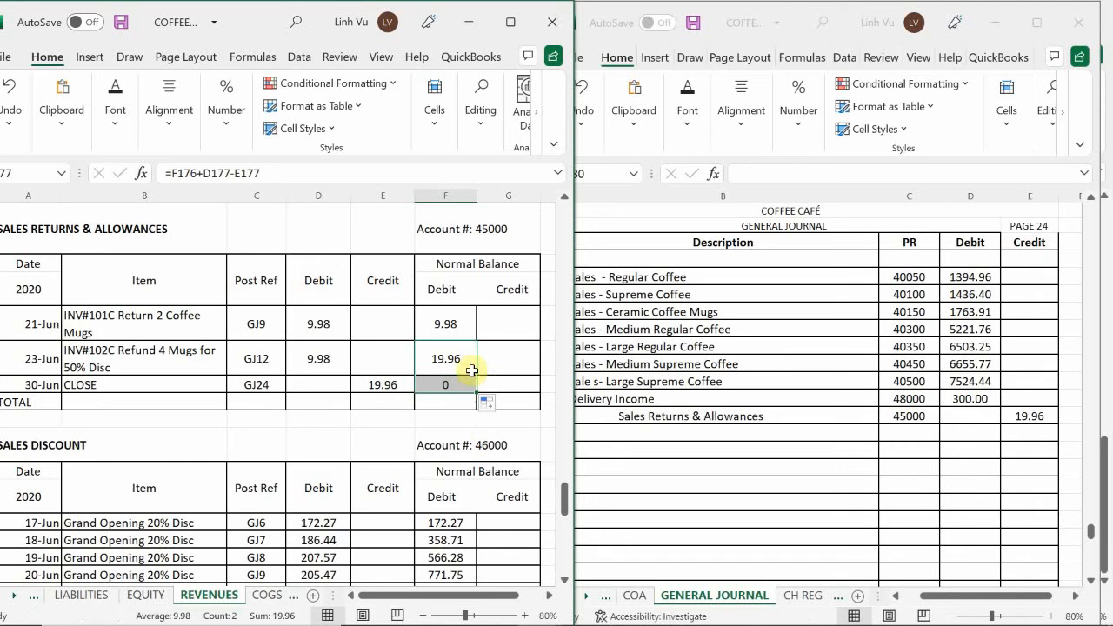
Enter the indented description Sales Discount in general journal row 980, below Sales Returns & Allowances
{"action": "left_click", "coordinate": [692, 399]}
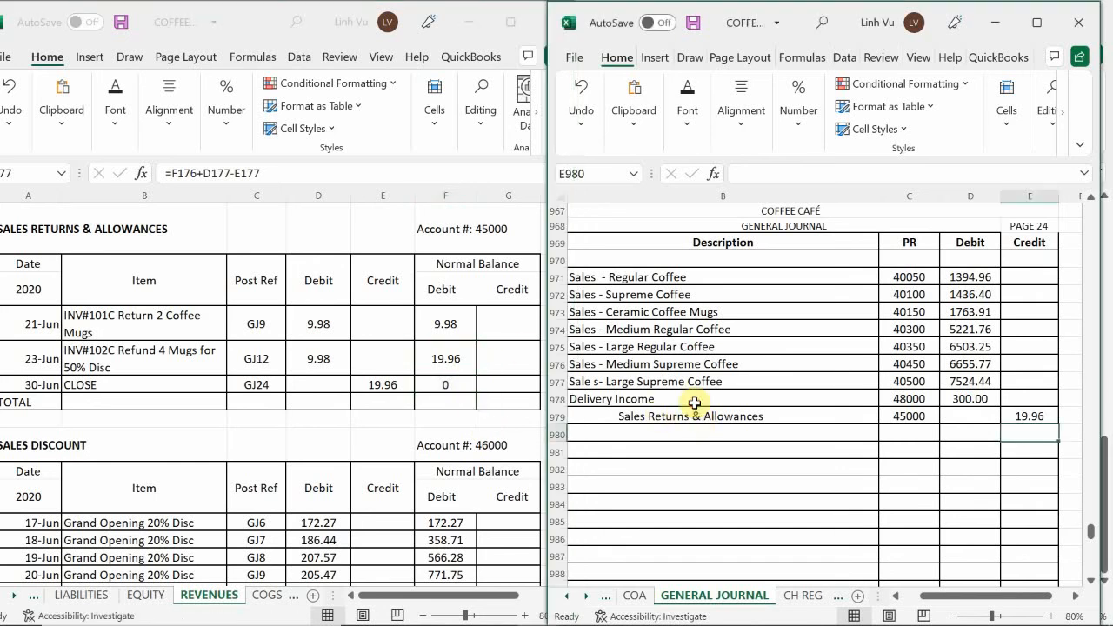
{"action": "scroll", "coordinate": [691, 398], "scroll_direction": "down", "scroll_amount": 1}
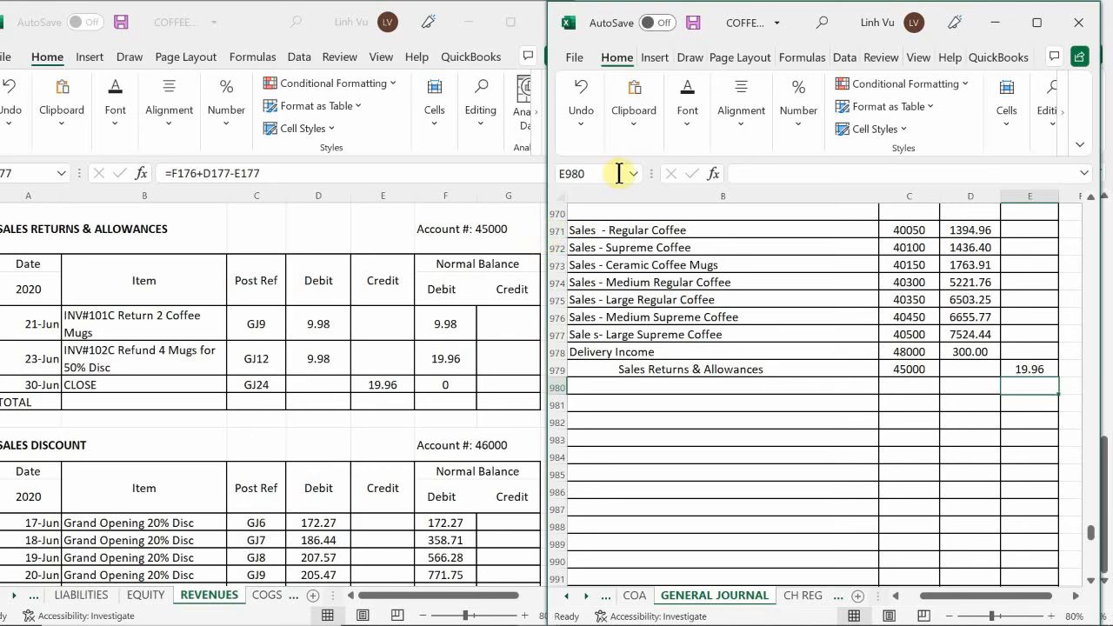
{"action": "left_click", "coordinate": [323, 379]}
{"action": "scroll", "coordinate": [223, 360], "scroll_direction": "down", "scroll_amount": 5}
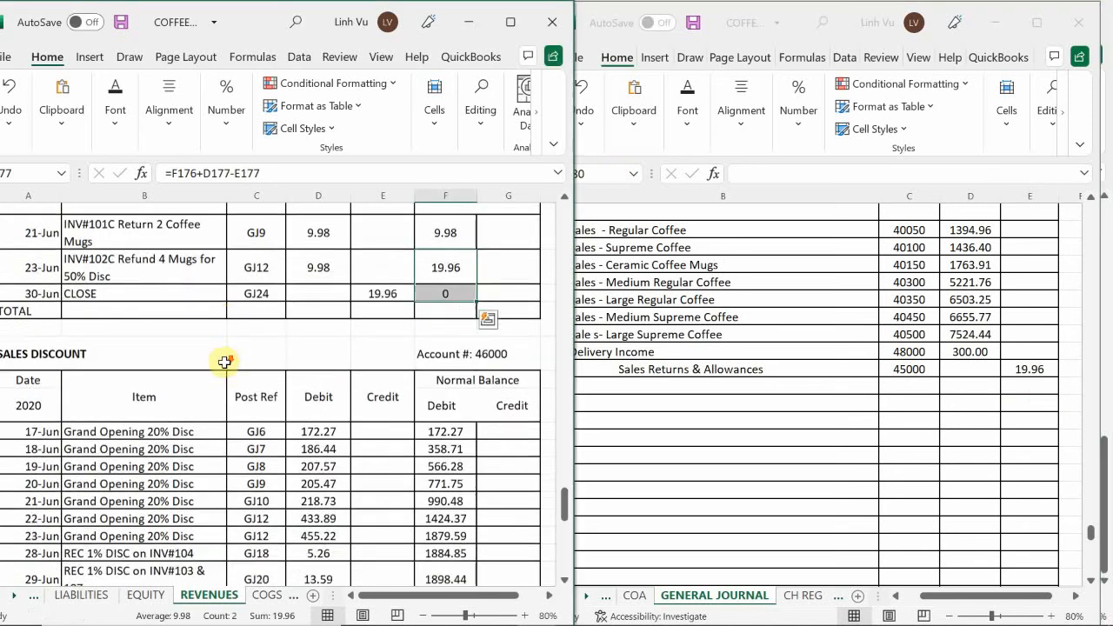
{"action": "scroll", "coordinate": [95, 372], "scroll_direction": "down", "scroll_amount": 1}
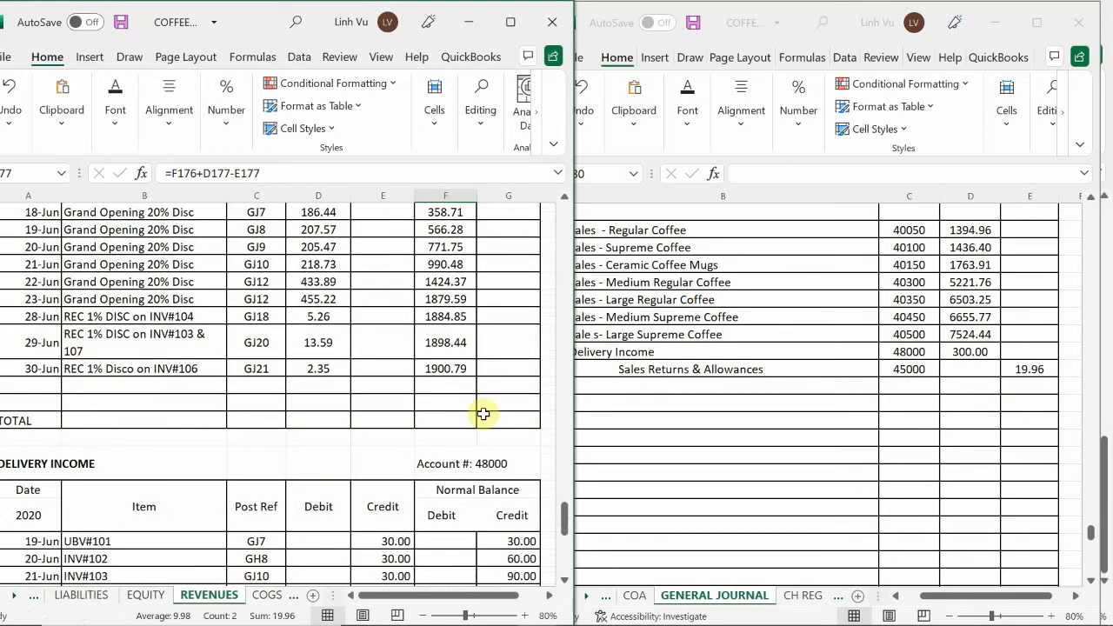
{"action": "left_click", "coordinate": [599, 381]}
{"action": "left_click", "coordinate": [604, 385]}
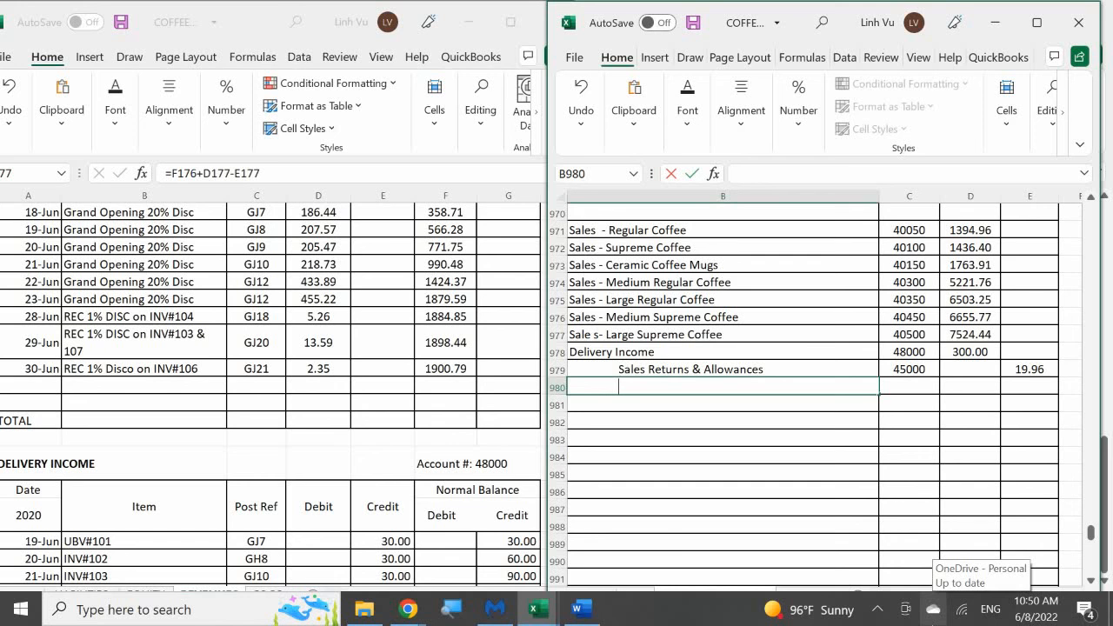
{"action": "type", "text": "Sales"}
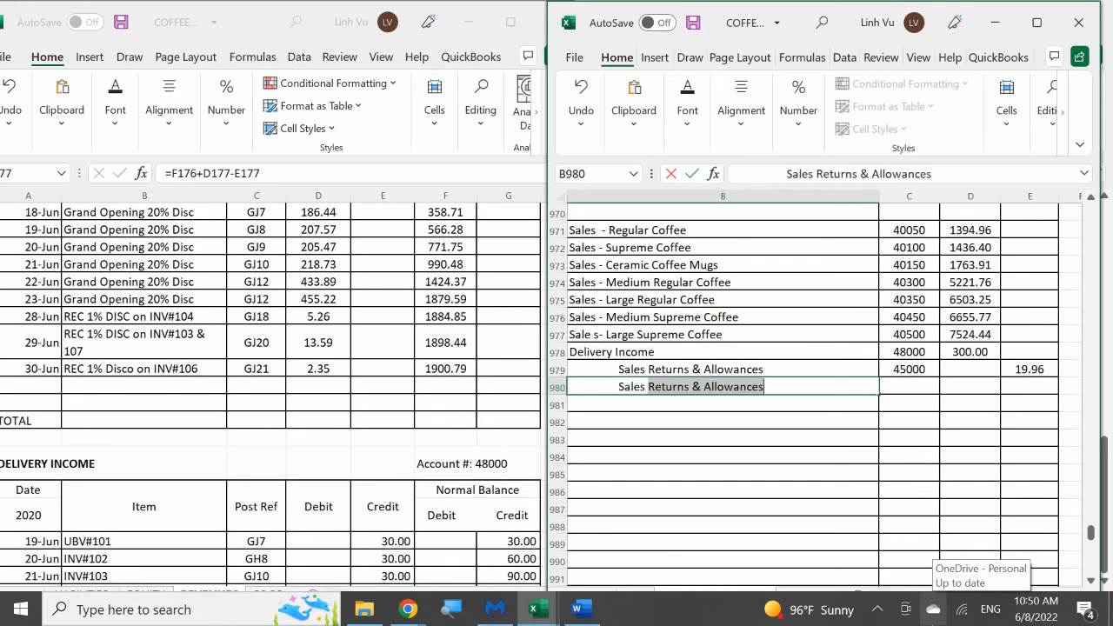
{"action": "type", "text": " Discount"}
{"action": "key", "text": "Tab"}
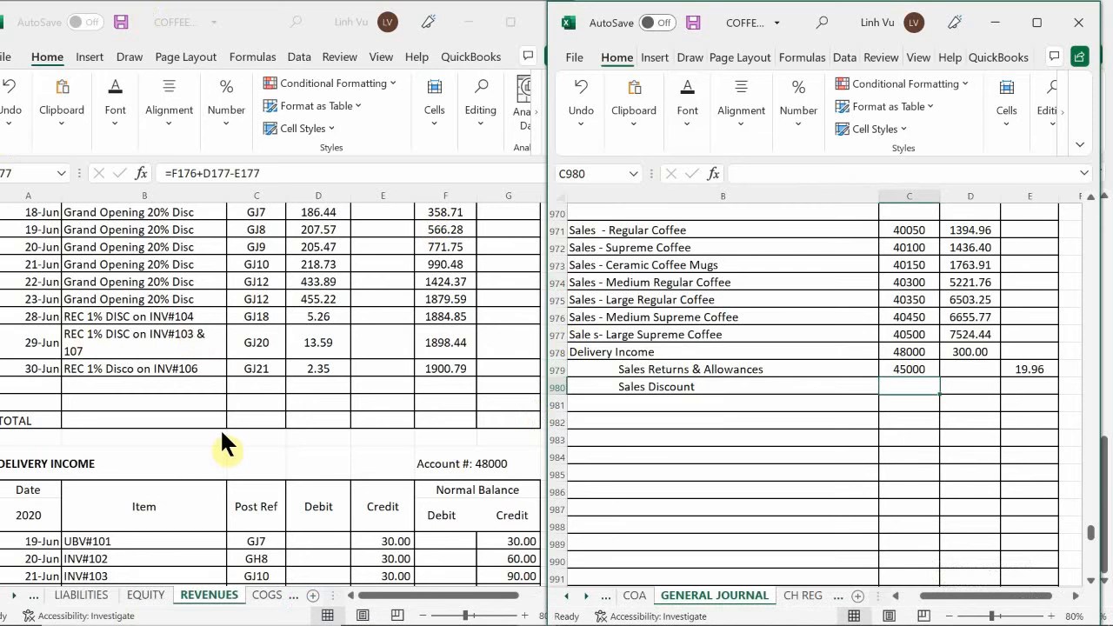
Look up the Sales Discount ledger's account number and enter 46000 as the posting reference in journal row 980
{"action": "left_click", "coordinate": [267, 401]}
{"action": "scroll", "coordinate": [266, 401], "scroll_direction": "up", "scroll_amount": 5}
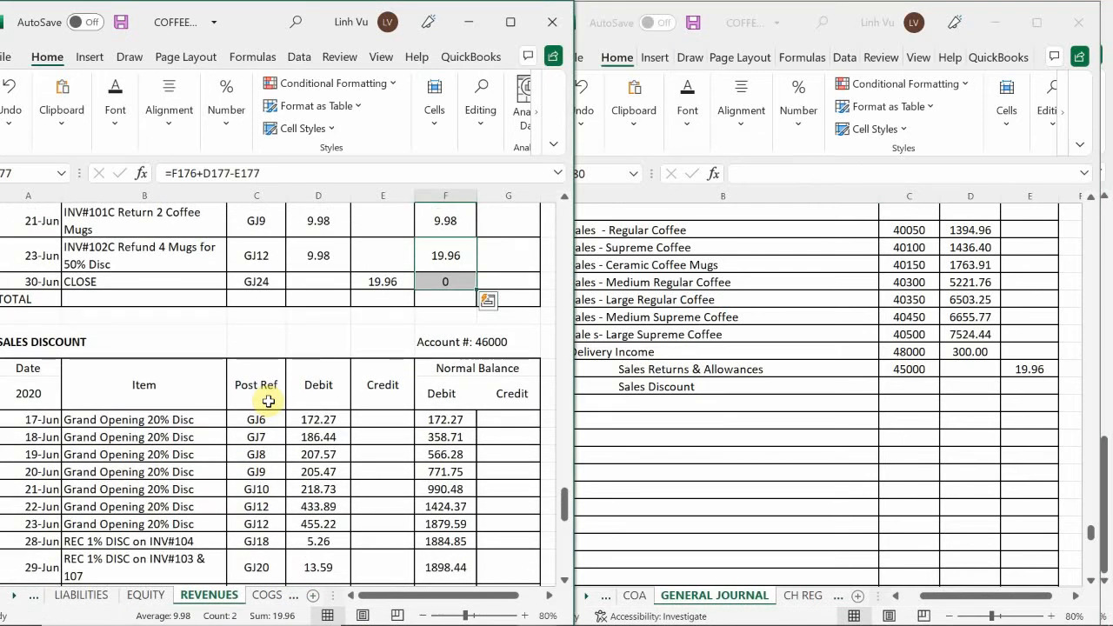
{"action": "left_click", "coordinate": [913, 385]}
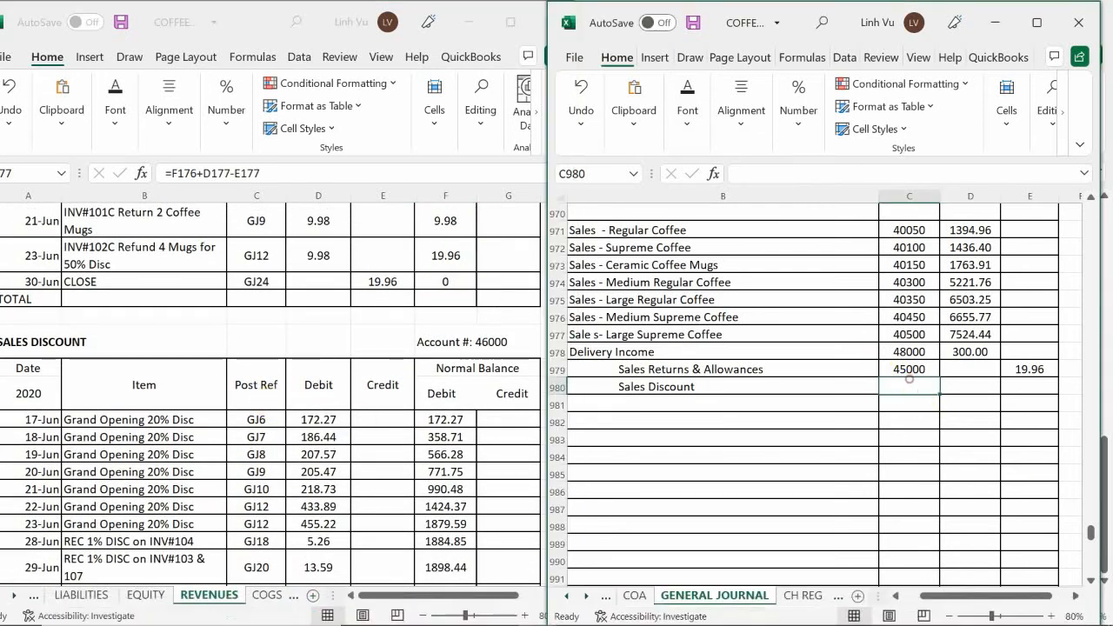
{"action": "type", "text": "46"}
{"action": "type", "text": "000"}
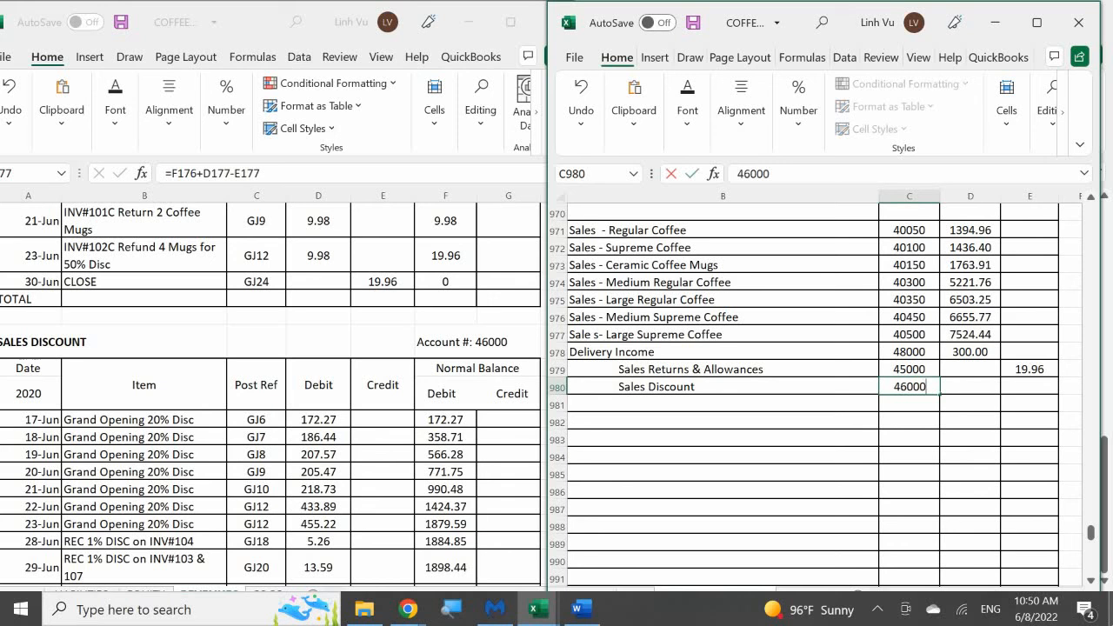
{"action": "key", "text": "Return"}
Look up the closing balance in the Sales Discount ledger and enter 1900.79 as the credit in general journal row 980
{"action": "key", "text": "Up"}
{"action": "key", "text": "Right"}
{"action": "key", "text": "Right"}
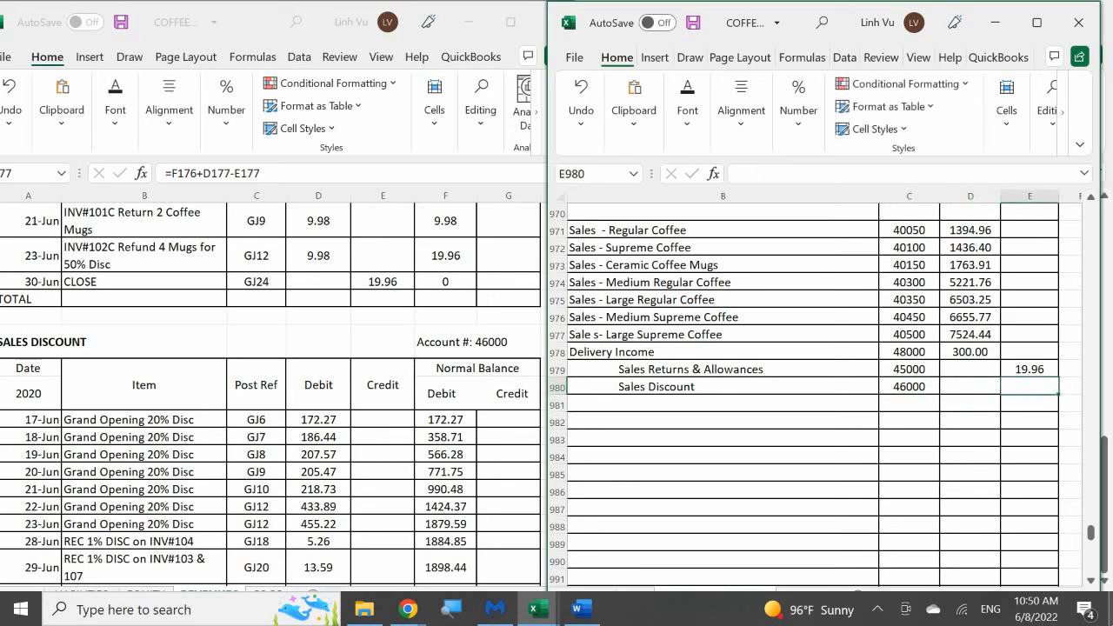
{"action": "left_click", "coordinate": [363, 474]}
{"action": "scroll", "coordinate": [365, 476], "scroll_direction": "down", "scroll_amount": 4}
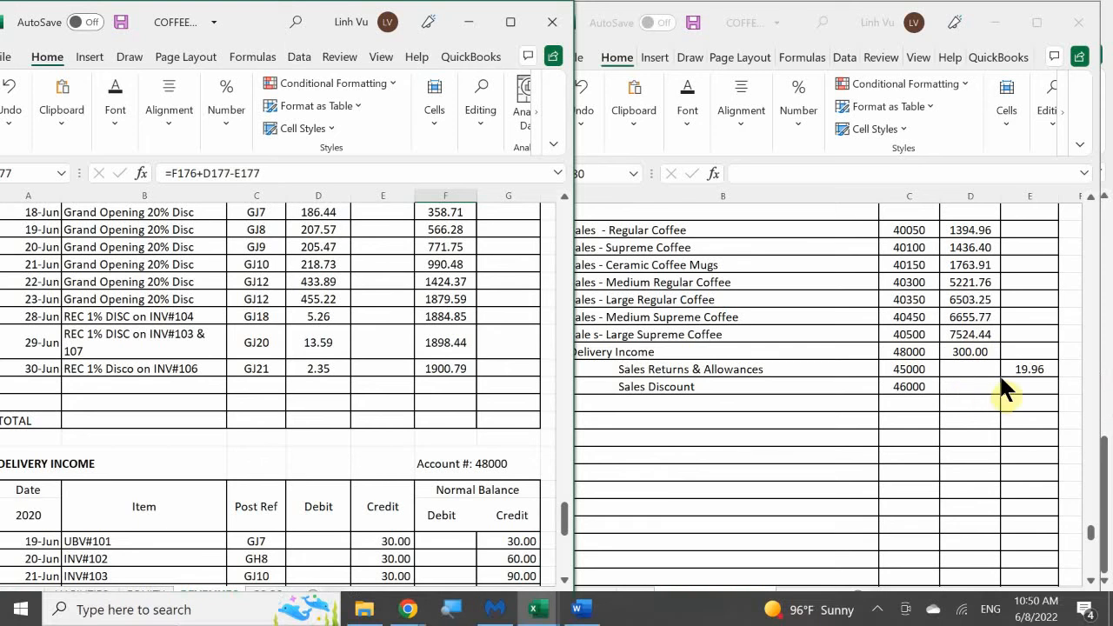
{"action": "left_click", "coordinate": [1019, 381]}
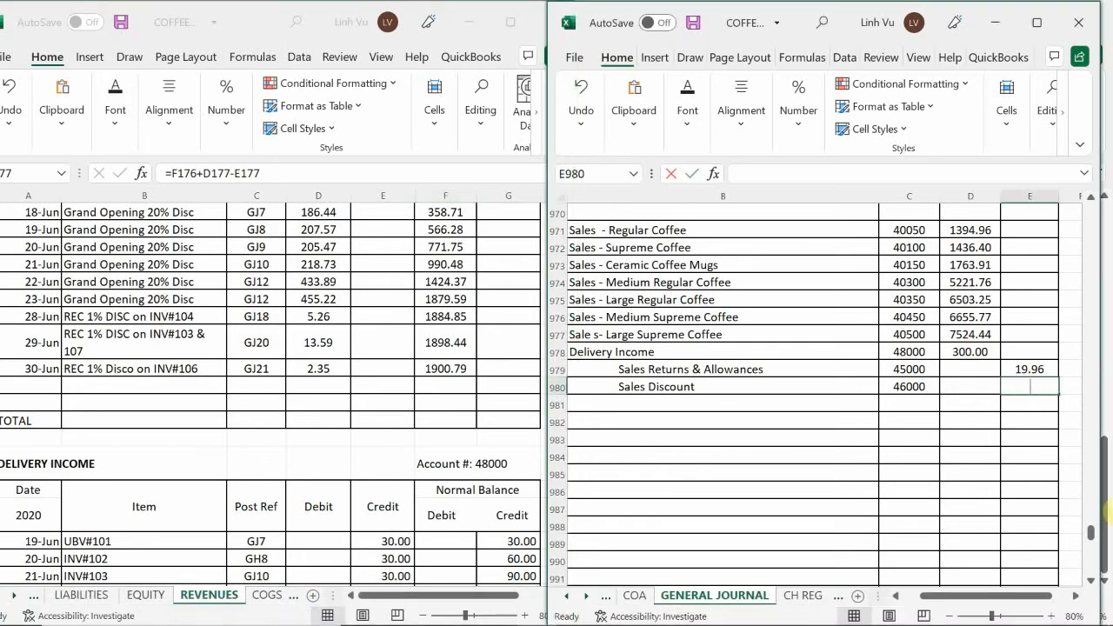
{"action": "type", "text": "1900.79"}
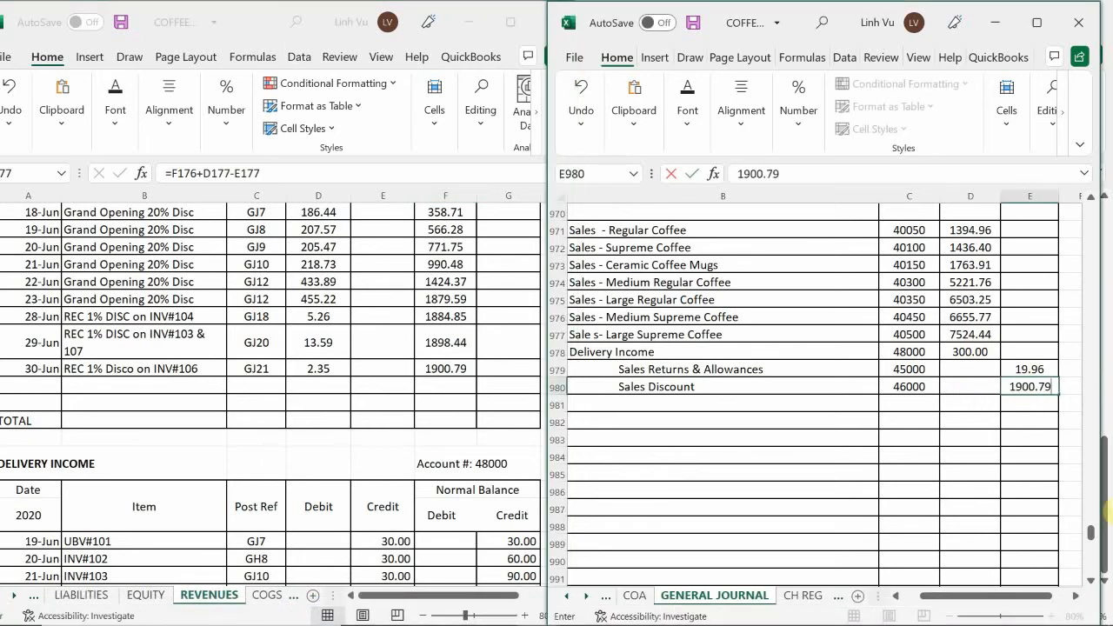
{"action": "key", "text": "Return"}
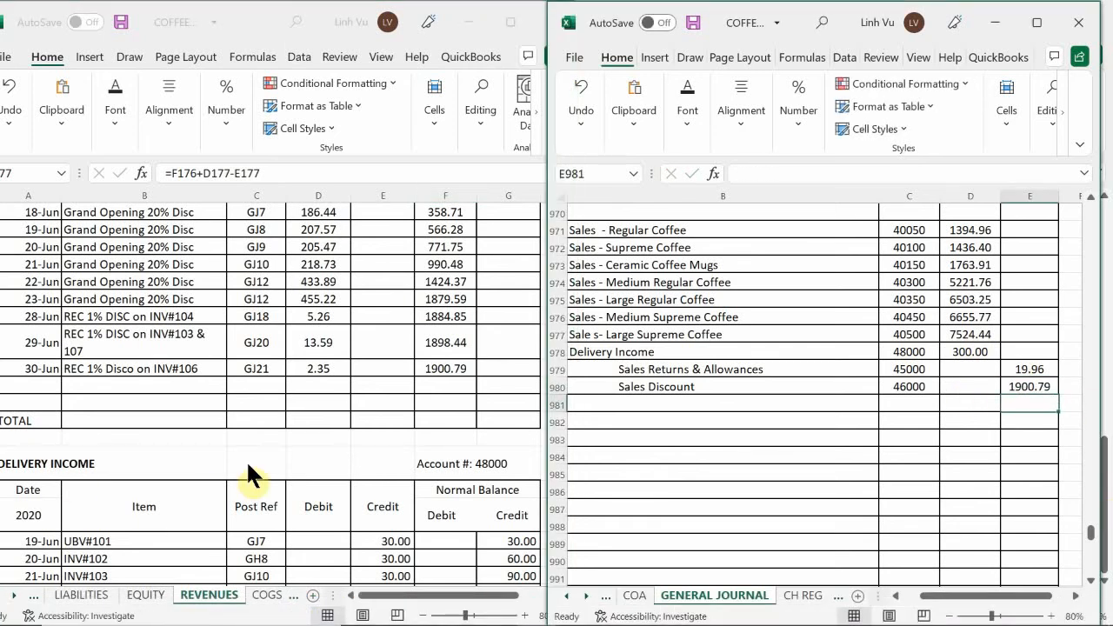
Start a new Sales Discount ledger row dated 30-Jun with item CLOSE and posting reference GJ24
{"action": "left_click", "coordinate": [28, 387]}
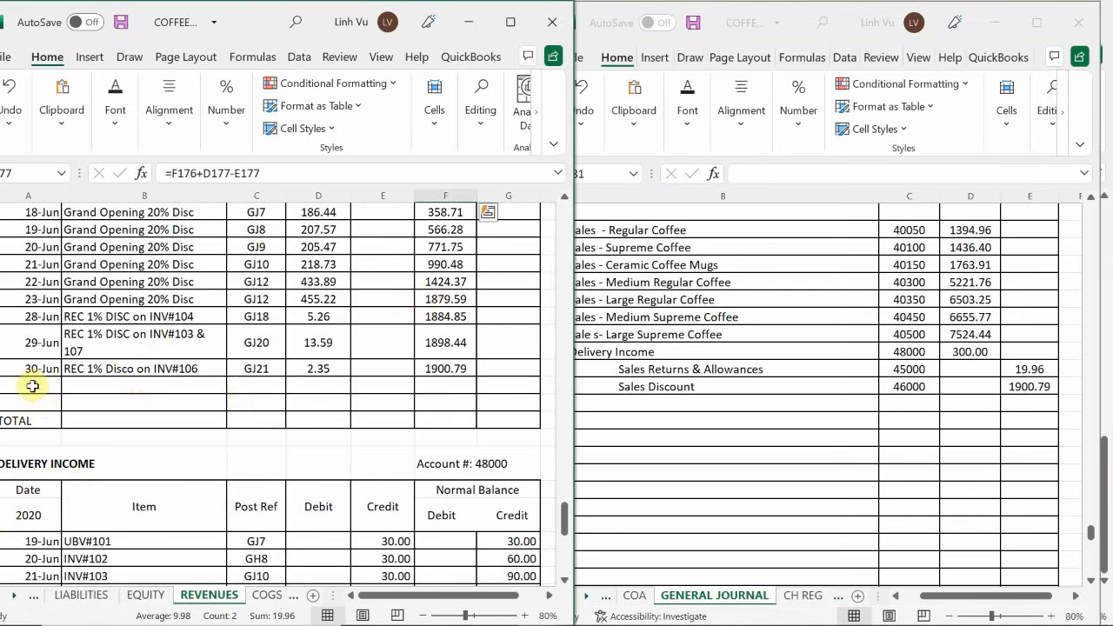
{"action": "left_click", "coordinate": [28, 387]}
{"action": "type", "text": "6/"}
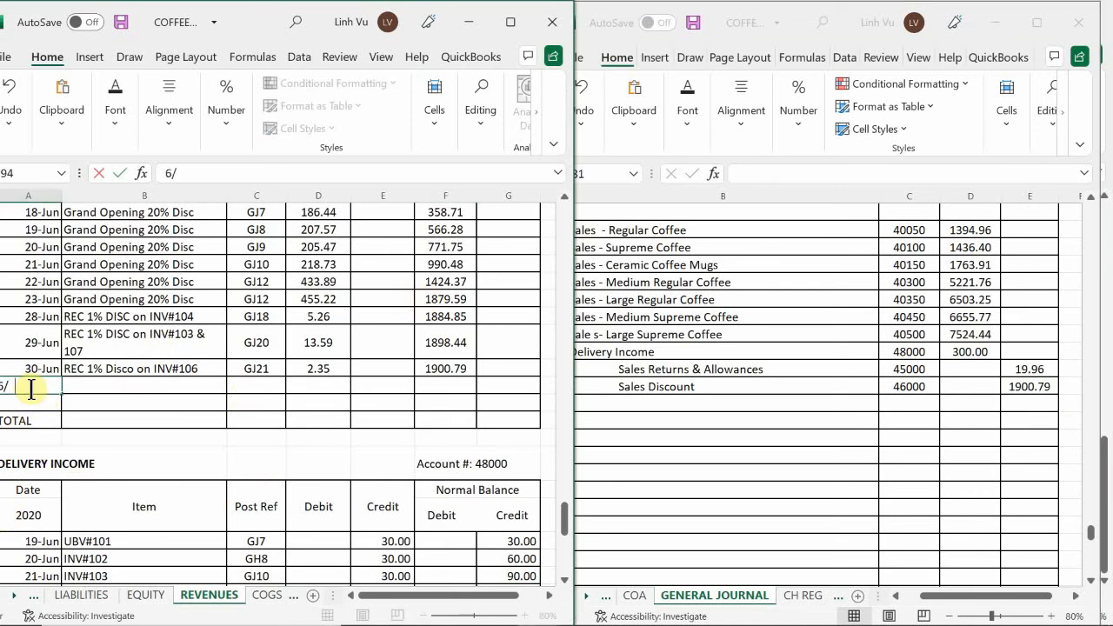
{"action": "type", "text": "29-Jun"}
{"action": "key", "text": "Tab"}
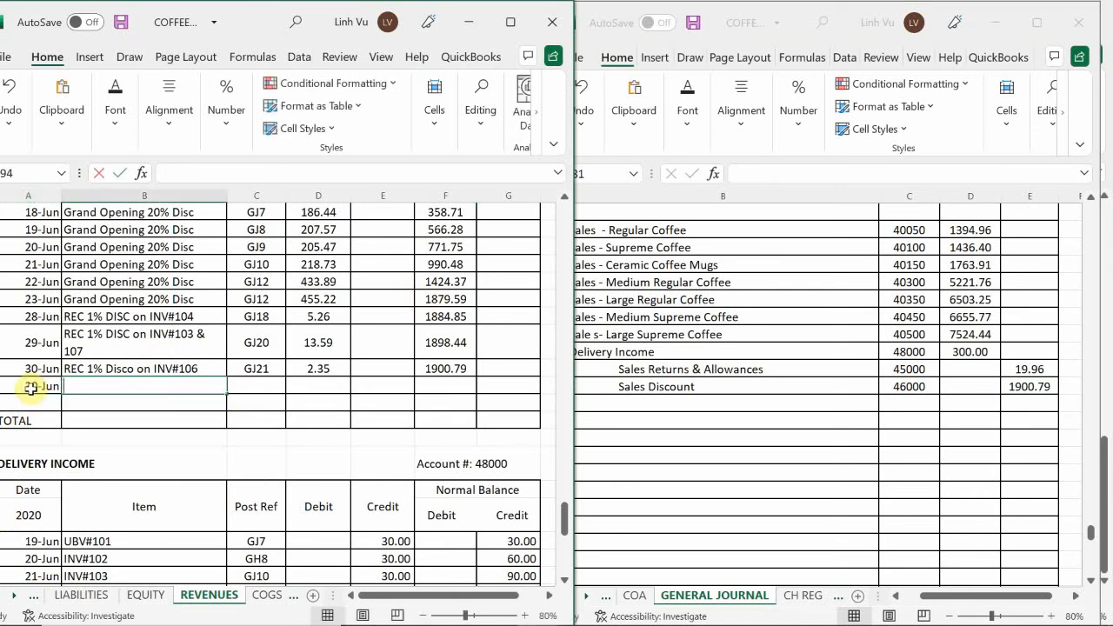
{"action": "type", "text": "CLOSE"}
{"action": "key", "text": "Tab"}
{"action": "type", "text": "GH"}
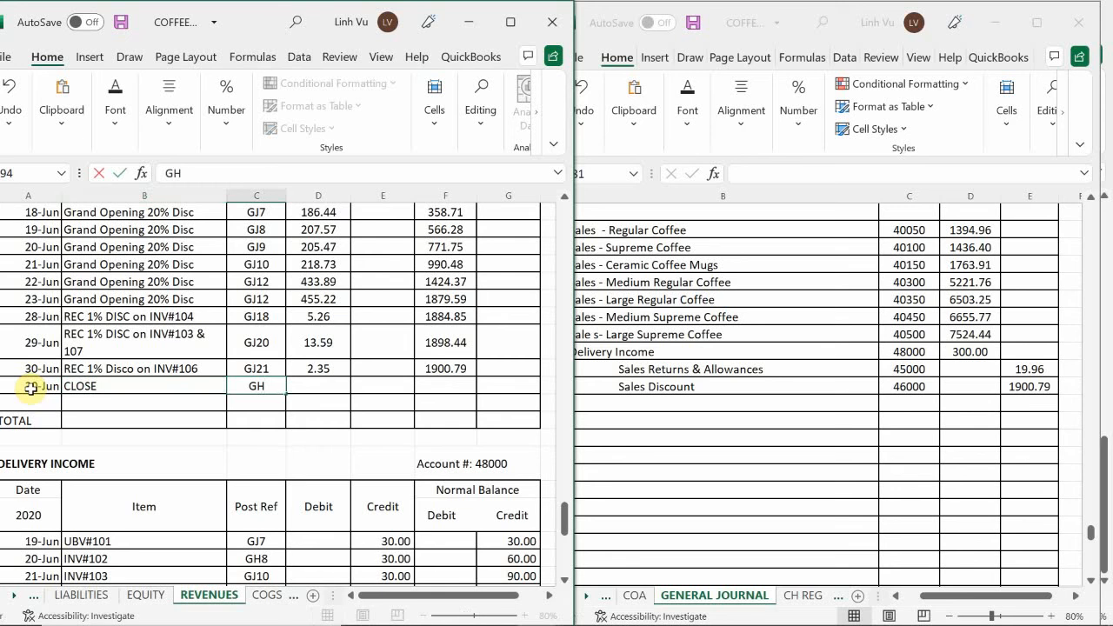
{"action": "key", "text": "BackSpace"}
{"action": "type", "text": "J24"}
{"action": "key", "text": "Tab"}
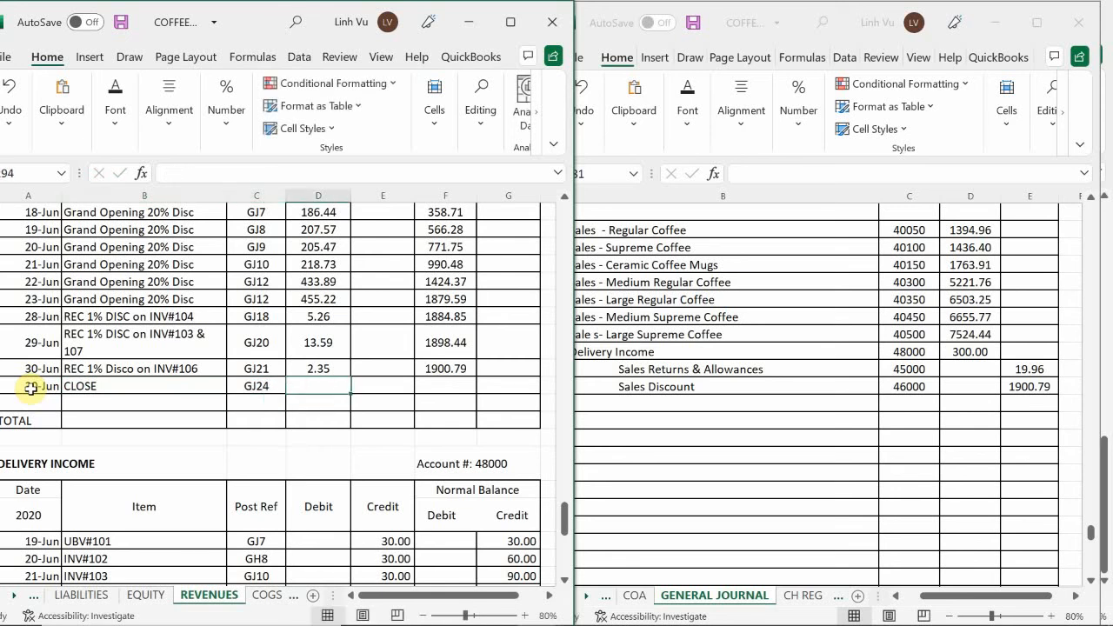
Enter a 1900.79 credit in the Sales Discount CLOSE row and copy the debit balance formula down into it
{"action": "key", "text": "Tab"}
{"action": "type", "text": "199"}
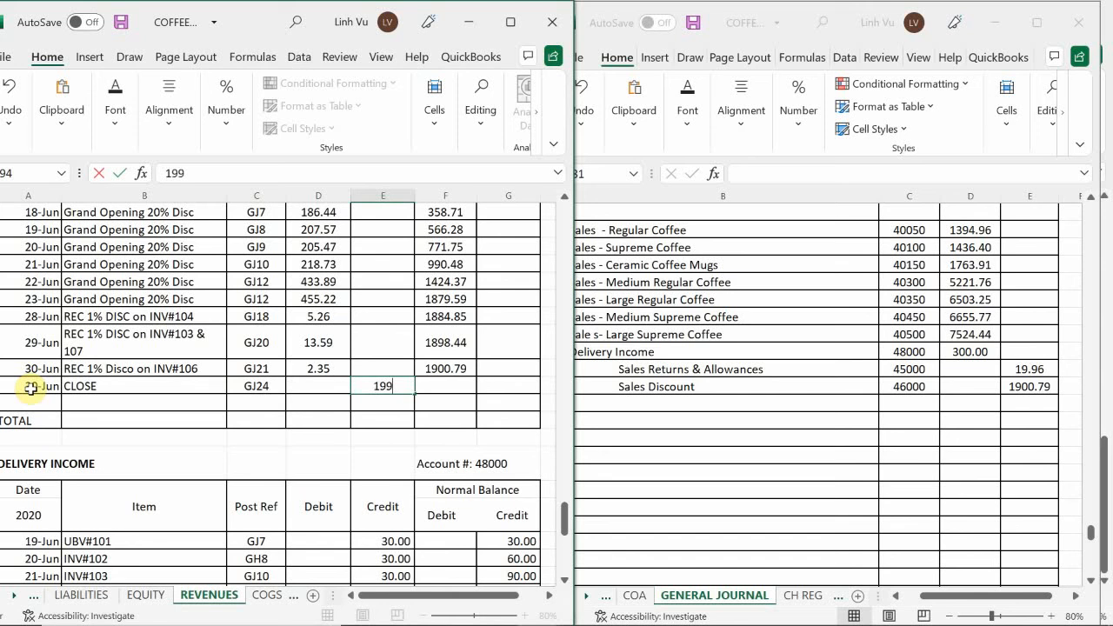
{"action": "key", "text": "BackSpace"}
{"action": "type", "text": "00.79"}
{"action": "key", "text": "Return"}
{"action": "left_click", "coordinate": [445, 370]}
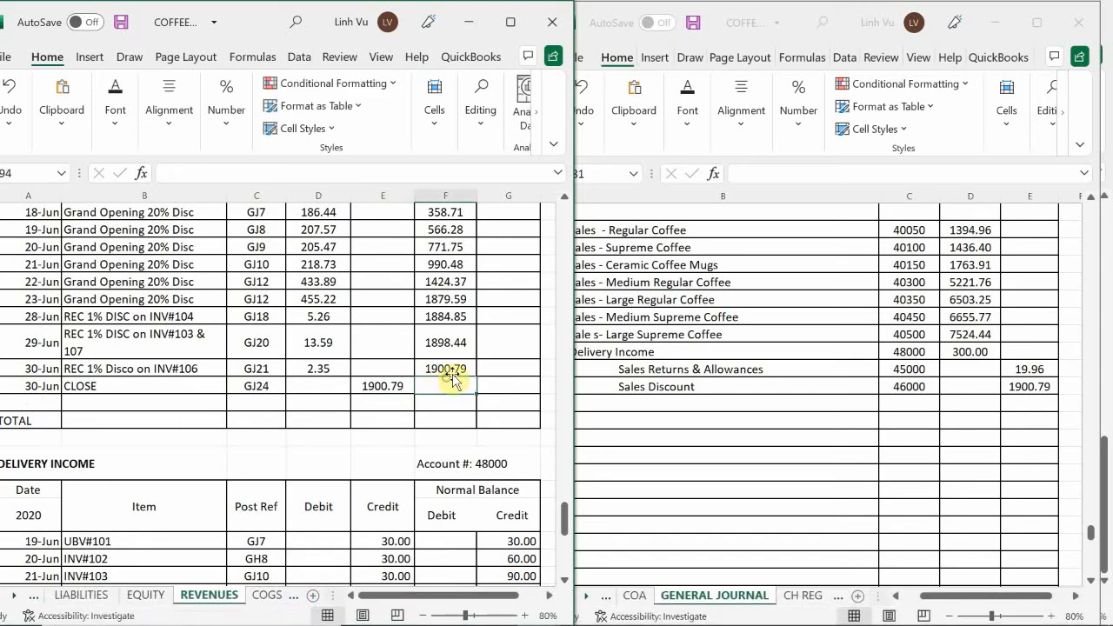
{"action": "left_click_drag", "start_coordinate": [476, 379], "coordinate": [480, 393]}
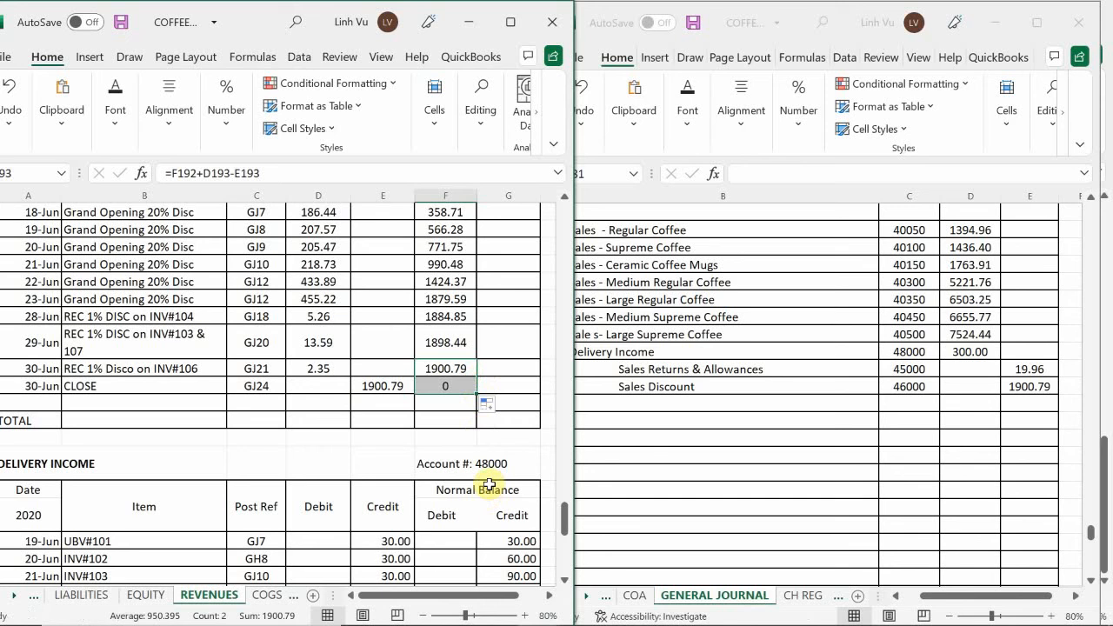
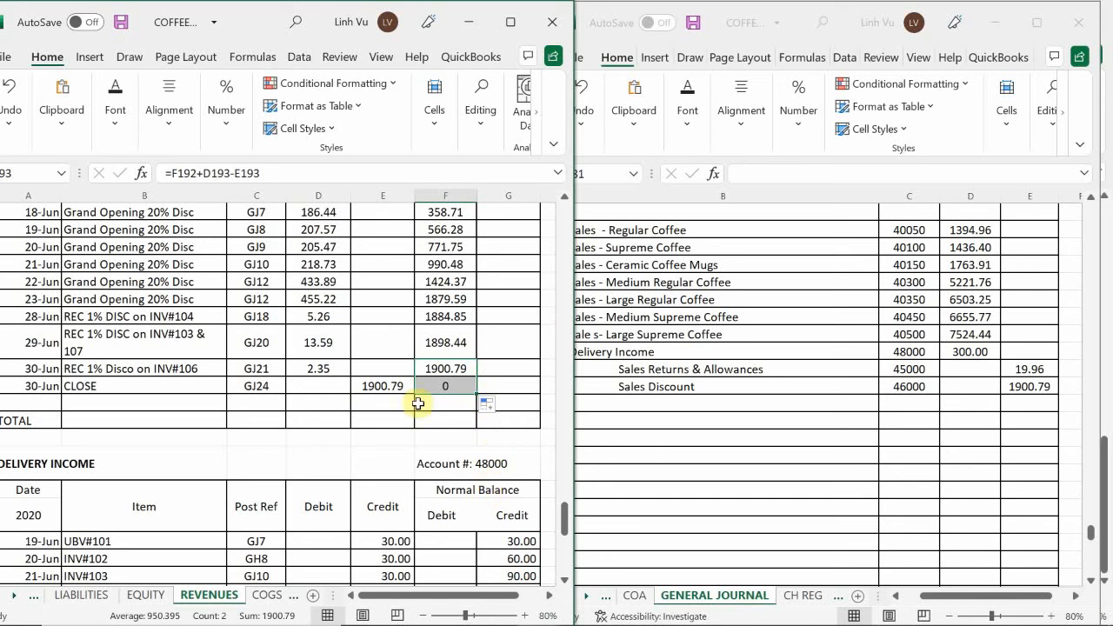
Look up the Income Summary account in the EQUITY ledger and enter an indented Income Summary description in general journal row 981
{"action": "left_click", "coordinate": [145, 596]}
{"action": "scroll", "coordinate": [162, 502], "scroll_direction": "up", "scroll_amount": 2}
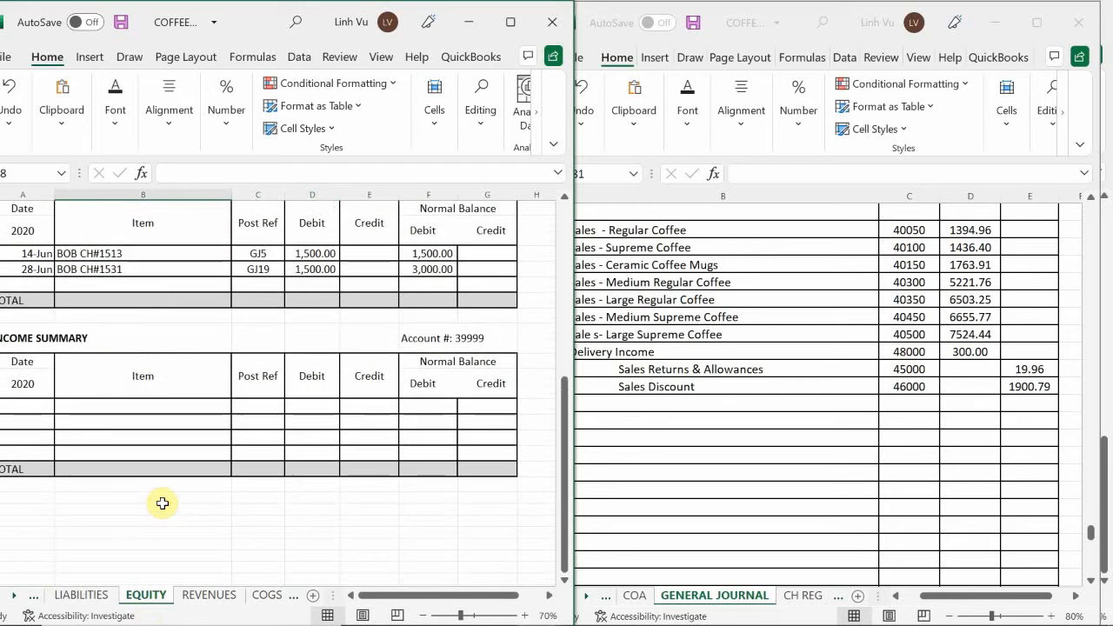
{"action": "left_click", "coordinate": [670, 404]}
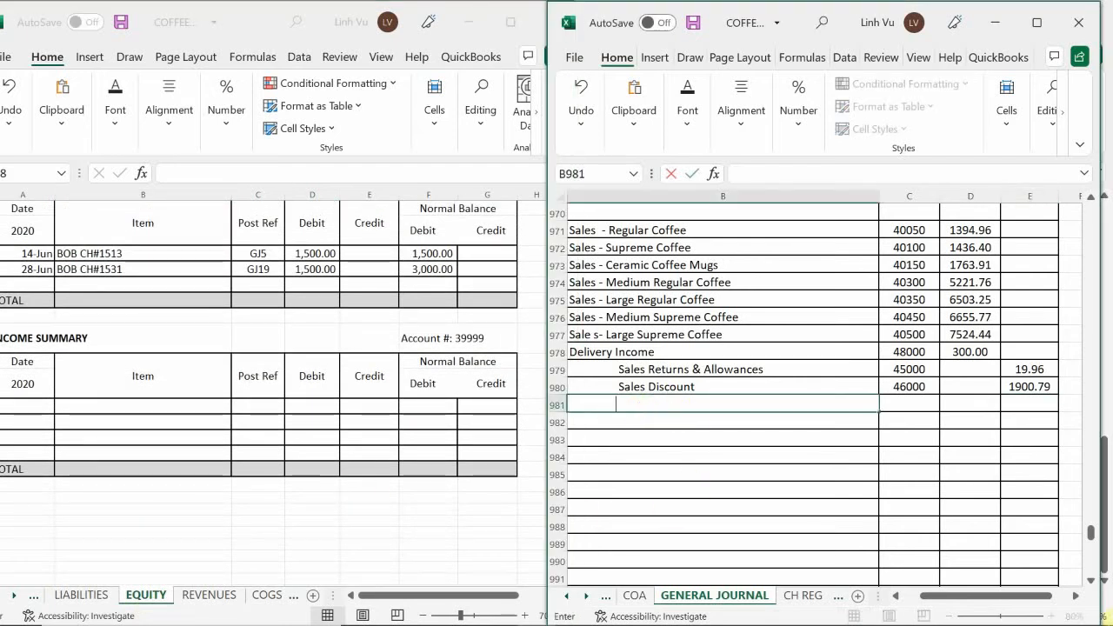
{"action": "type", "text": "Income Summary"}
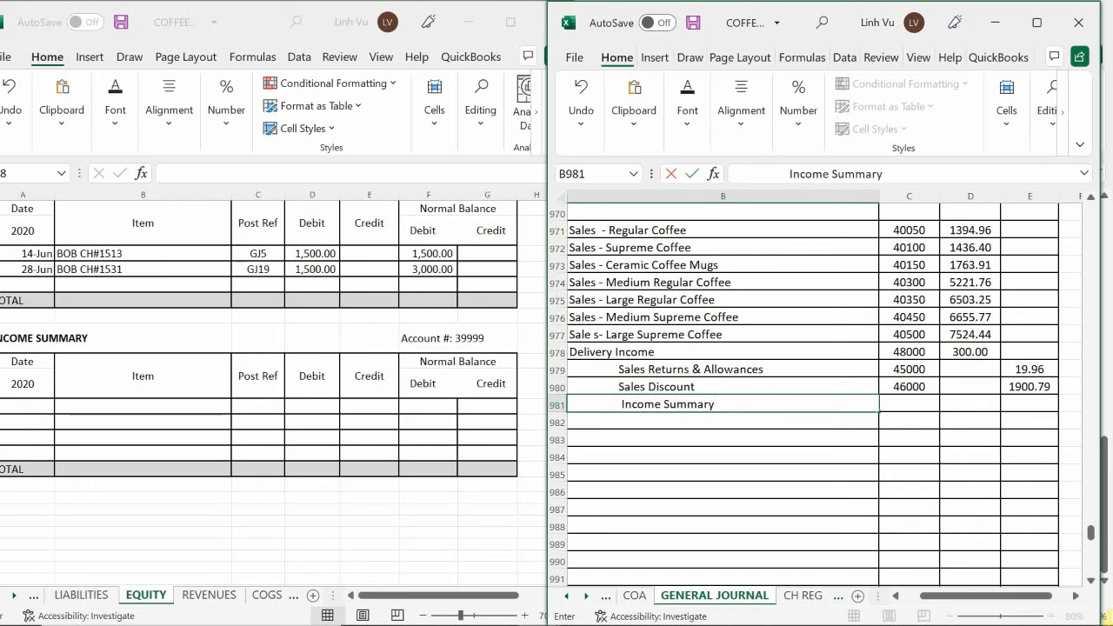
Enter 39999 as the posting reference for the Income Summary line in journal row 981 and select cell D983
{"action": "key", "text": "Tab"}
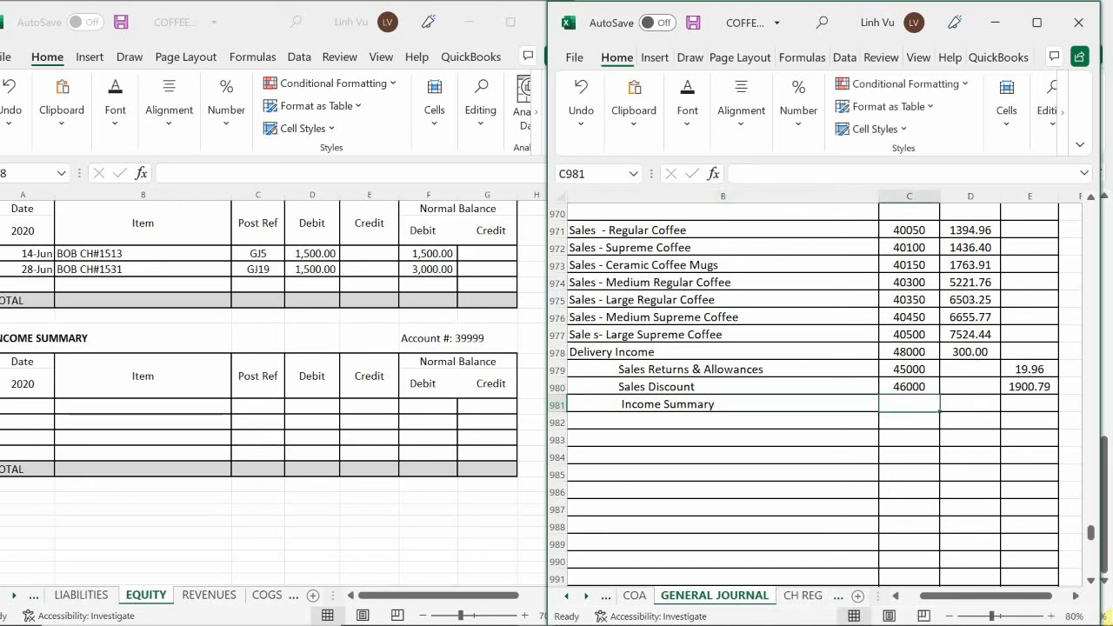
{"action": "type", "text": "3"}
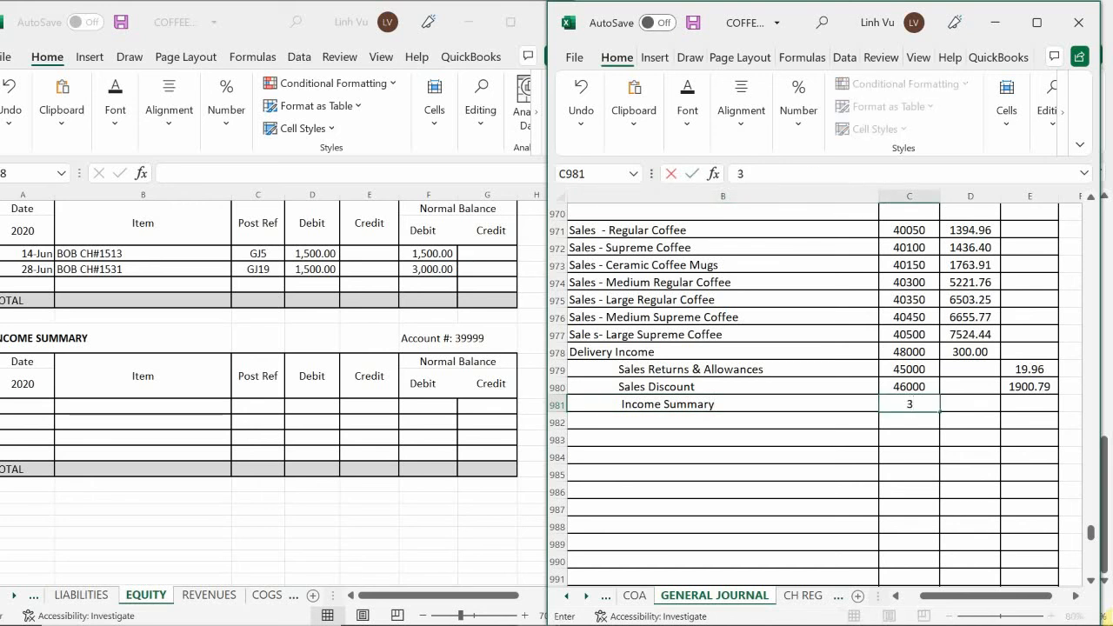
{"action": "type", "text": "9999"}
{"action": "key", "text": "Return"}
{"action": "key", "text": "Right"}
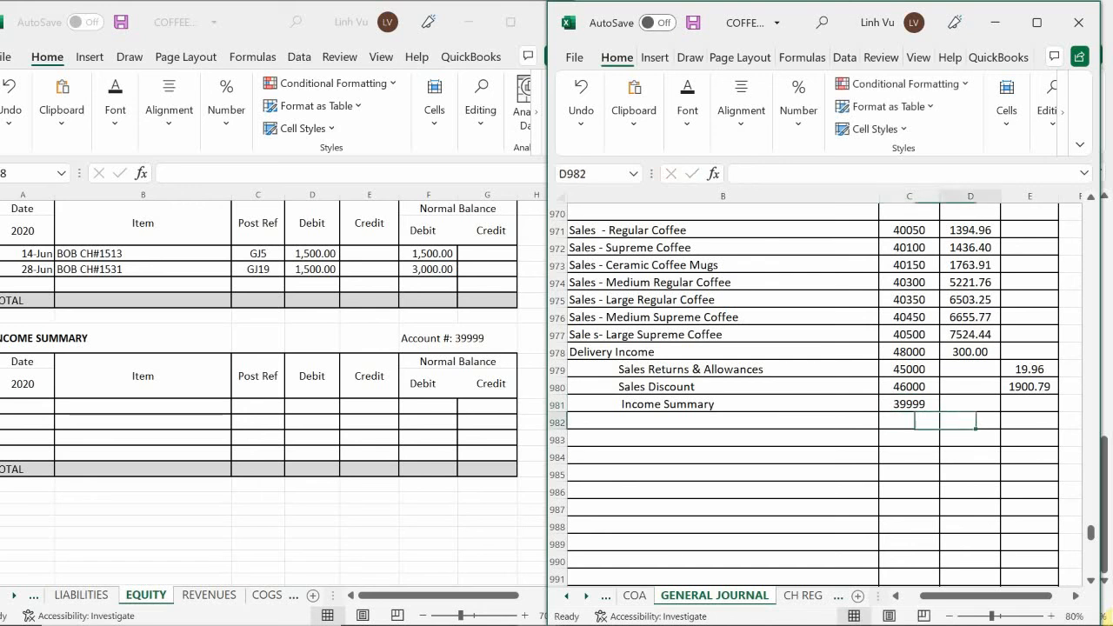
{"action": "key", "text": "Up"}
{"action": "key", "text": "Right"}
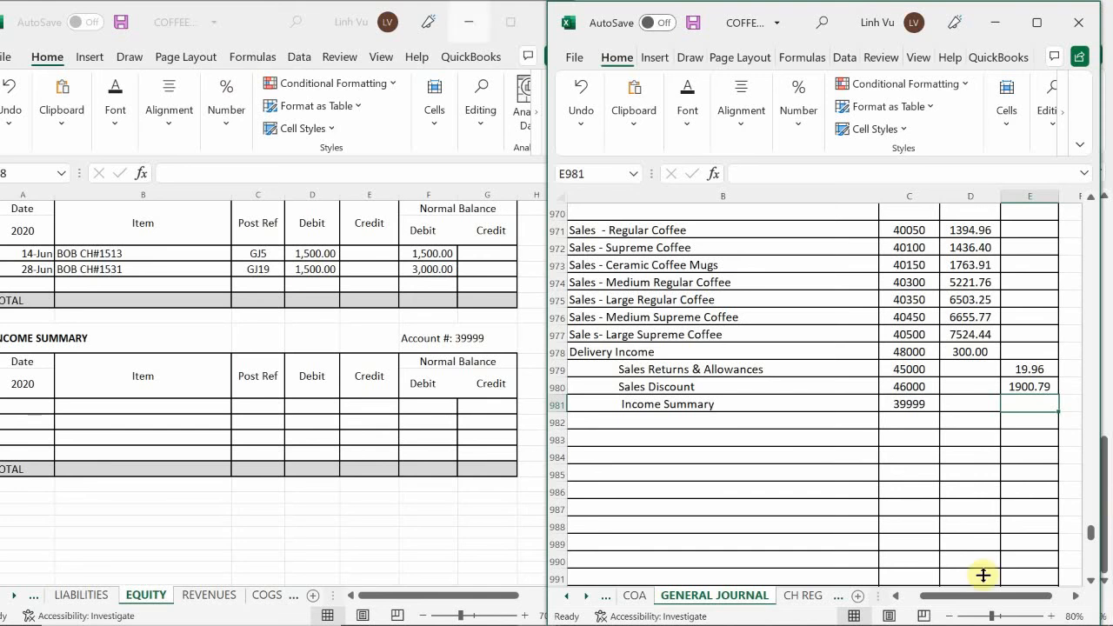
{"action": "left_click", "coordinate": [980, 439]}
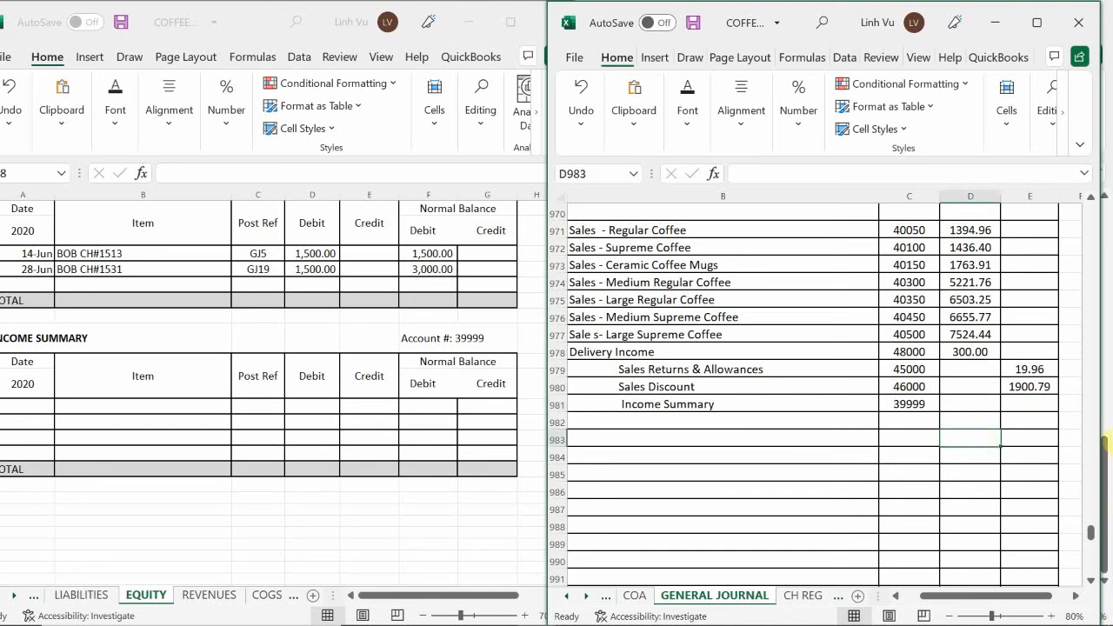
{"action": "type", "text": "=syn"}
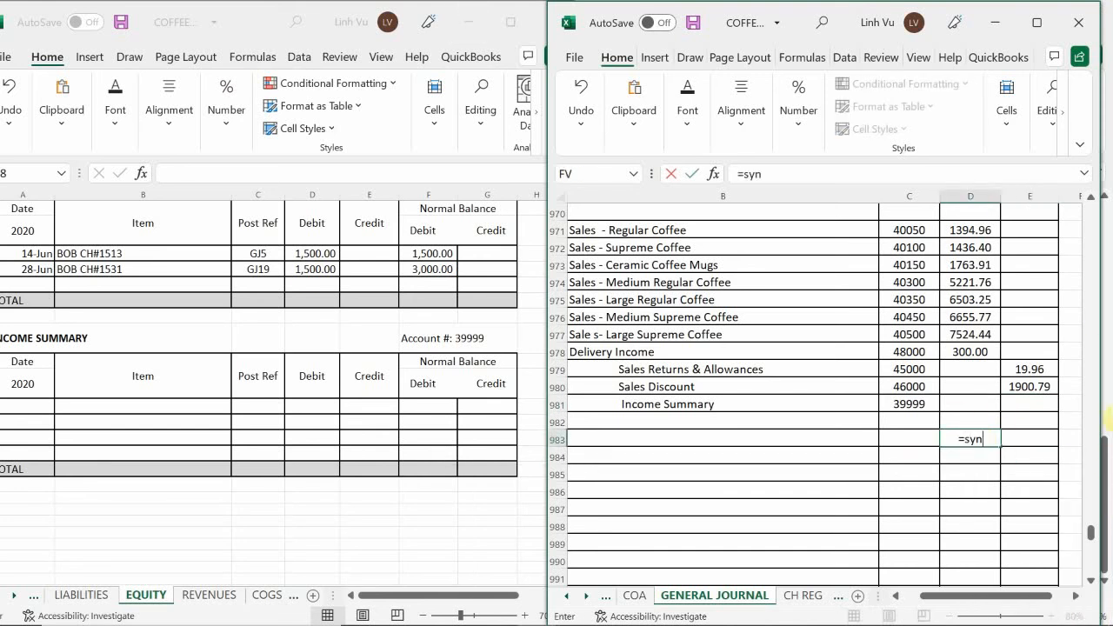
{"action": "key", "text": "BackSpace"}
{"action": "key", "text": "BackSpace"}
{"action": "type", "text": "i"}
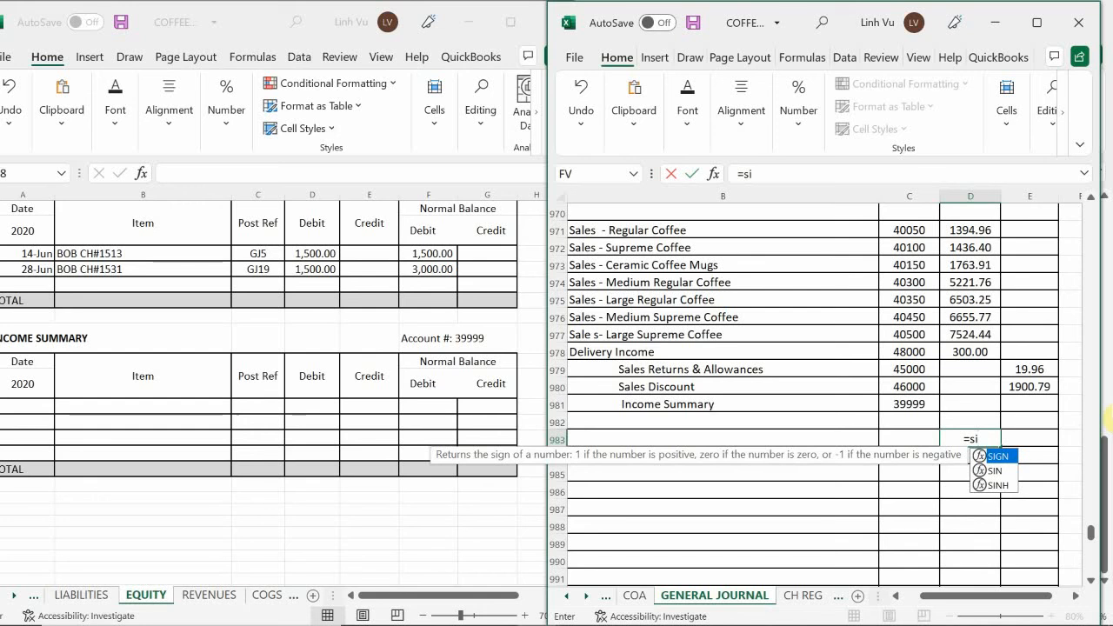
{"action": "key", "text": "BackSpace"}
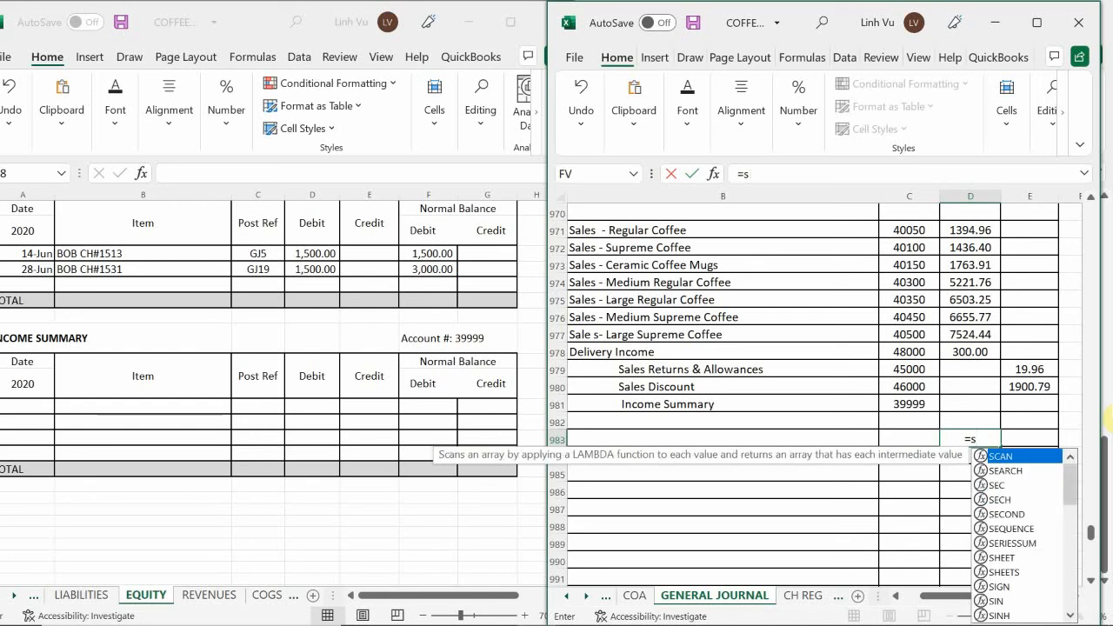
{"action": "key", "text": "BackSpace"}
{"action": "key", "text": "BackSpace"}
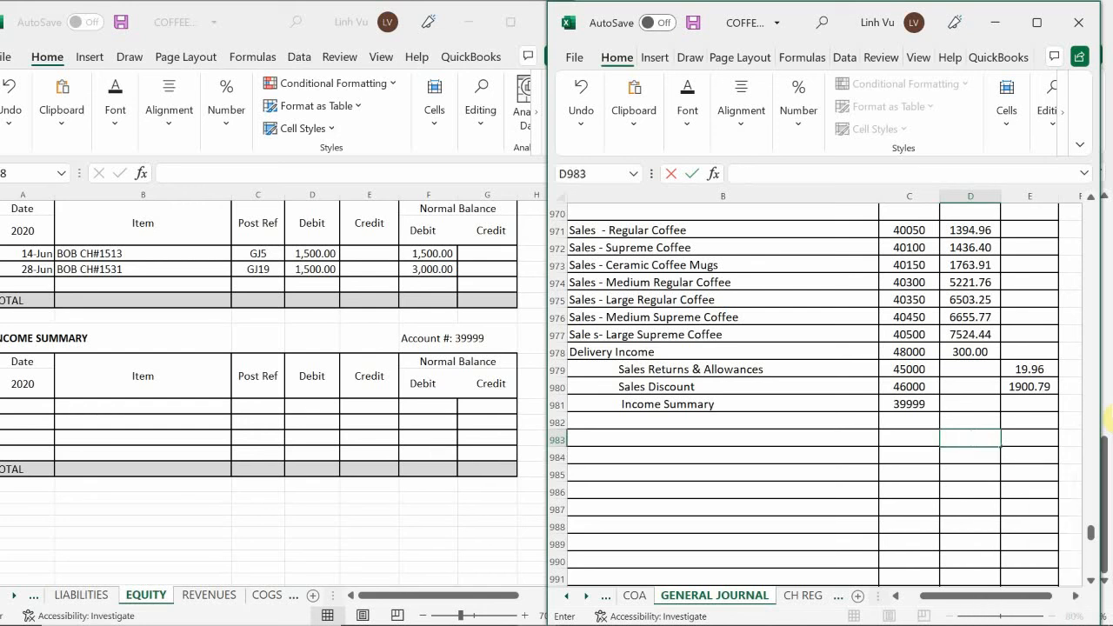
Sum journal debits D971:D981 with a SUM formula in D983 and copy it across to the credit column in E983
{"action": "type", "text": "=sum("}
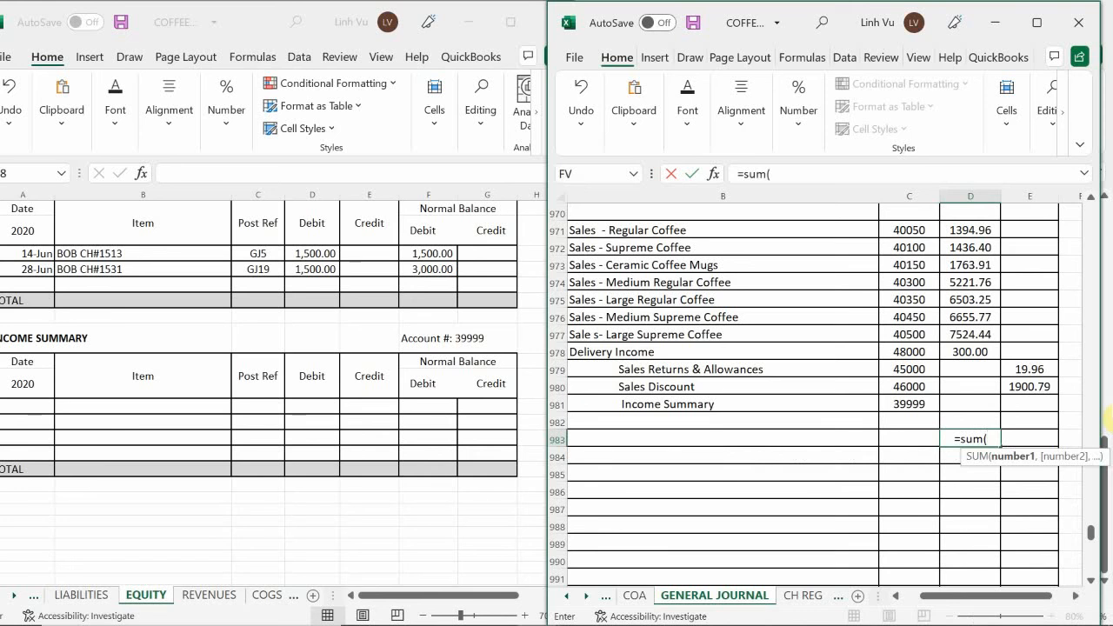
{"action": "key", "text": "Up"}
{"action": "key", "text": "Up"}
{"action": "key", "text": "shift+Up"}
{"action": "key", "text": "shift+Up"}
{"action": "key", "text": "shift+Up"}
{"action": "key", "text": "shift+Up"}
{"action": "key", "text": "shift+Up"}
{"action": "key", "text": "shift+Up"}
{"action": "key", "text": "shift+Up"}
{"action": "key", "text": "shift+Up"}
{"action": "key", "text": "shift+Up"}
{"action": "key", "text": "shift+Up"}
{"action": "key", "text": "shift+Up"}
{"action": "key", "text": "shift+Up"}
{"action": "key", "text": "shift+Up"}
{"action": "key", "text": "shift+Up"}
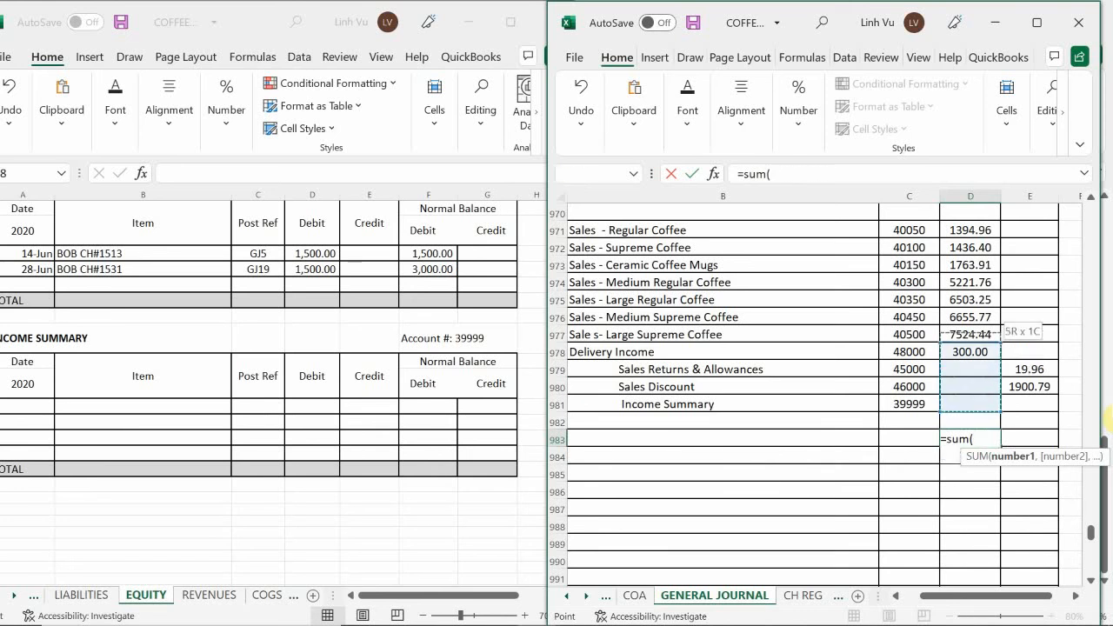
{"action": "key", "text": "shift+Down"}
{"action": "key", "text": "shift+Down"}
{"action": "key", "text": "shift+Down"}
{"action": "key", "text": "shift+Down"}
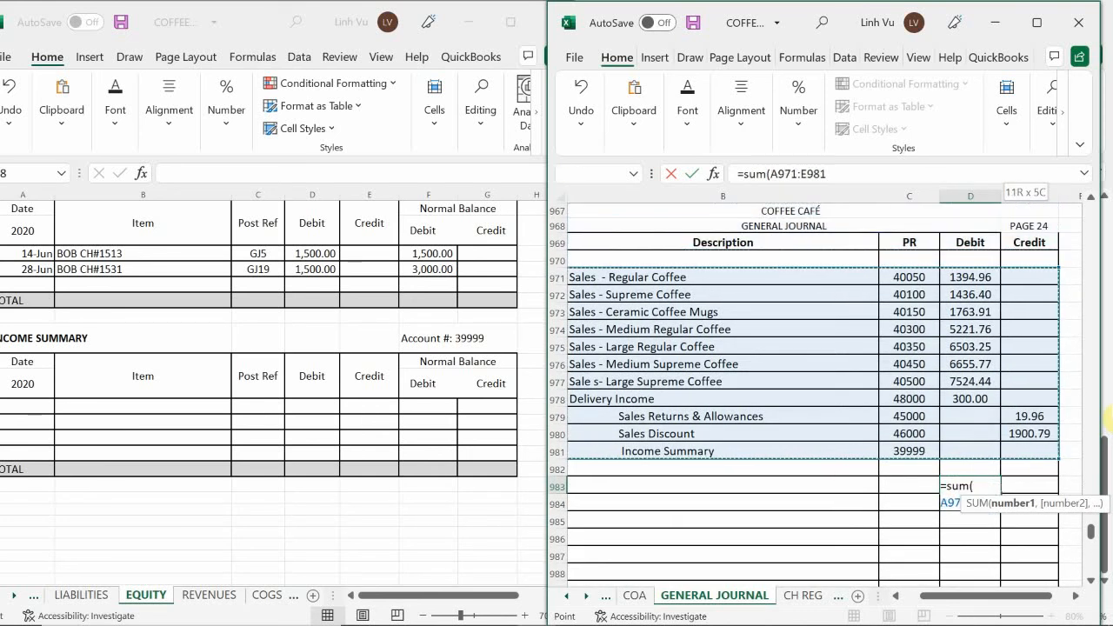
{"action": "key", "text": "shift+Right"}
{"action": "key", "text": "shift+Right"}
{"action": "key", "text": "shift+Right"}
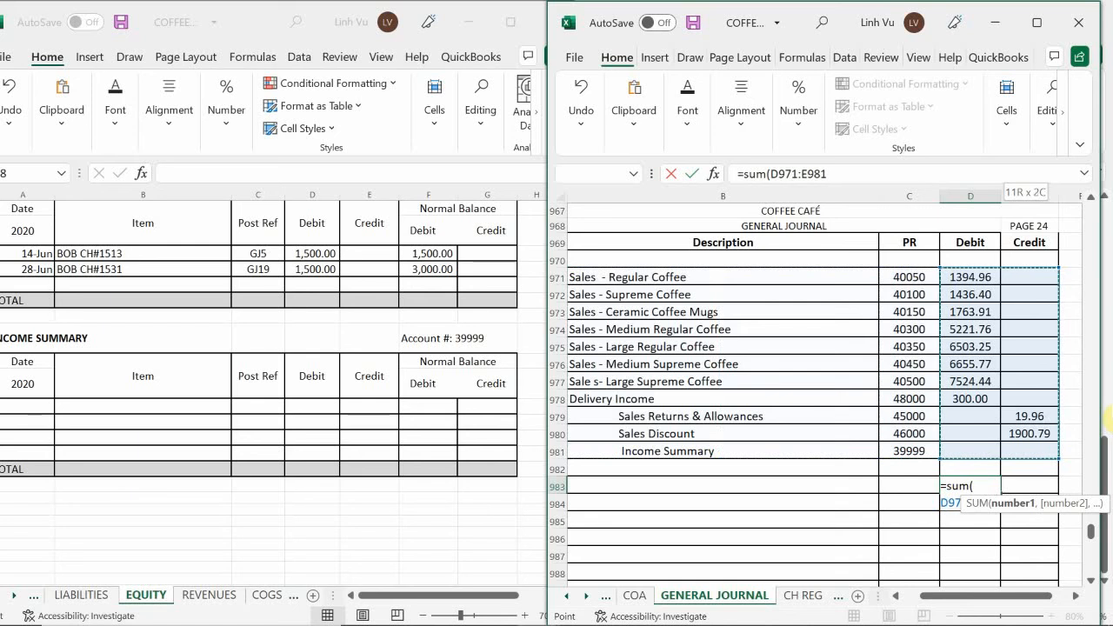
{"action": "key", "text": "shift+Left"}
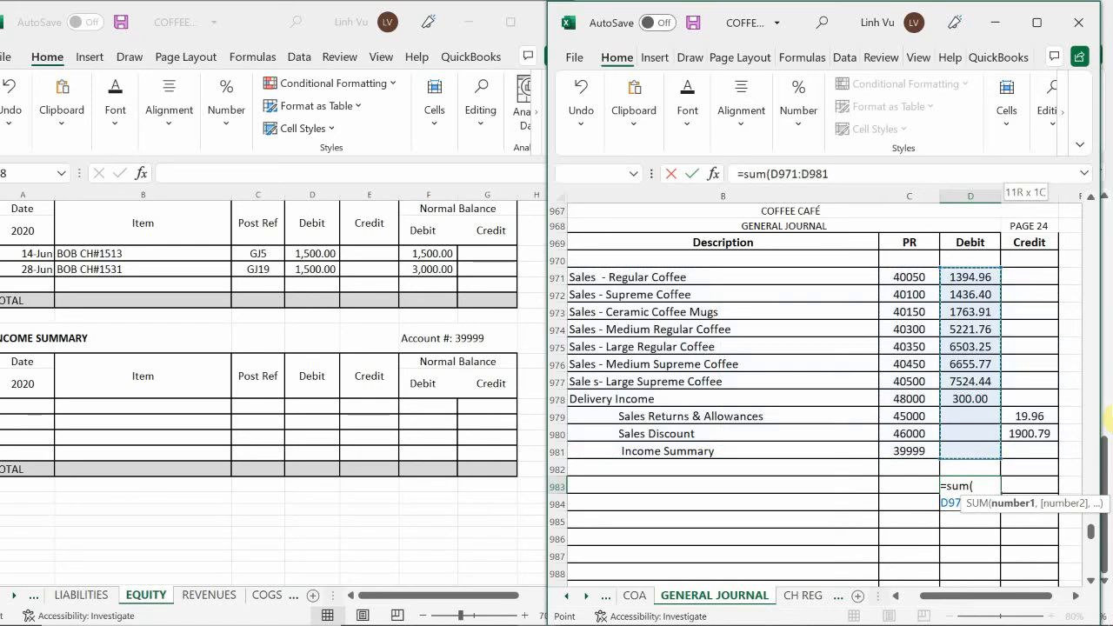
{"action": "key", "text": "Return"}
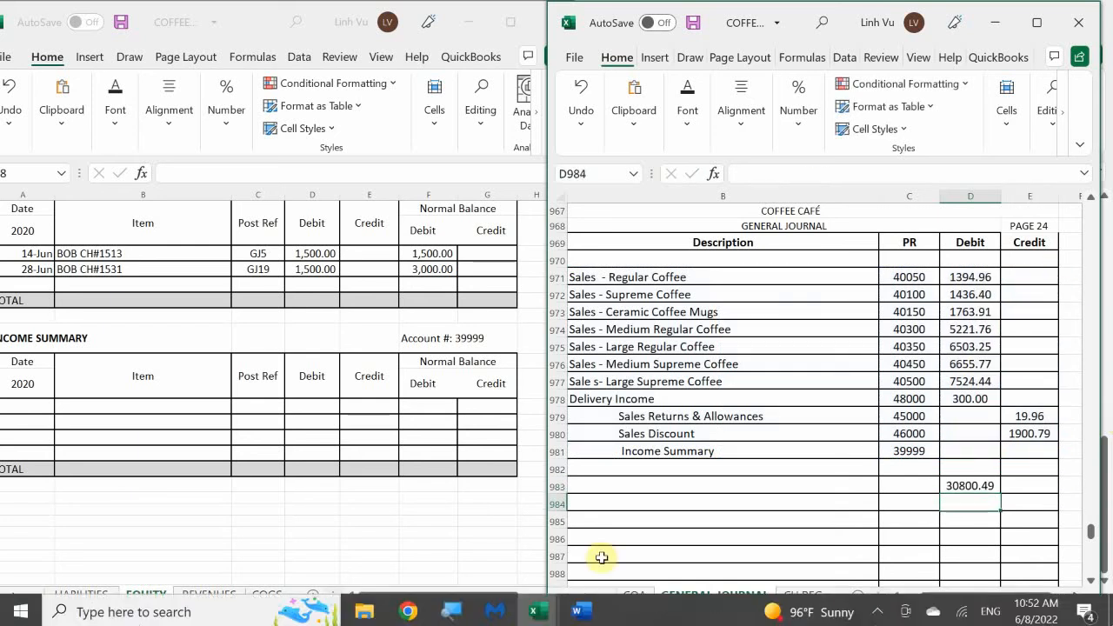
{"action": "left_click", "coordinate": [957, 485]}
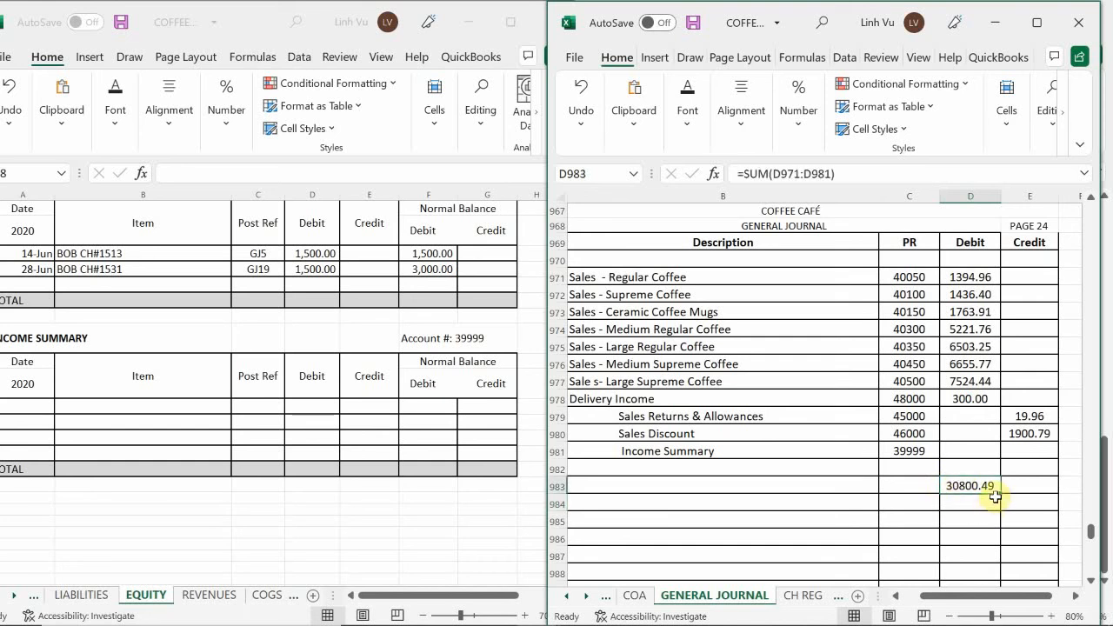
{"action": "left_click_drag", "start_coordinate": [1001, 494], "coordinate": [1052, 499]}
Enter the formula =30800.49-1920 as the Income Summary credit in journal cell E981
{"action": "left_click", "coordinate": [1024, 453]}
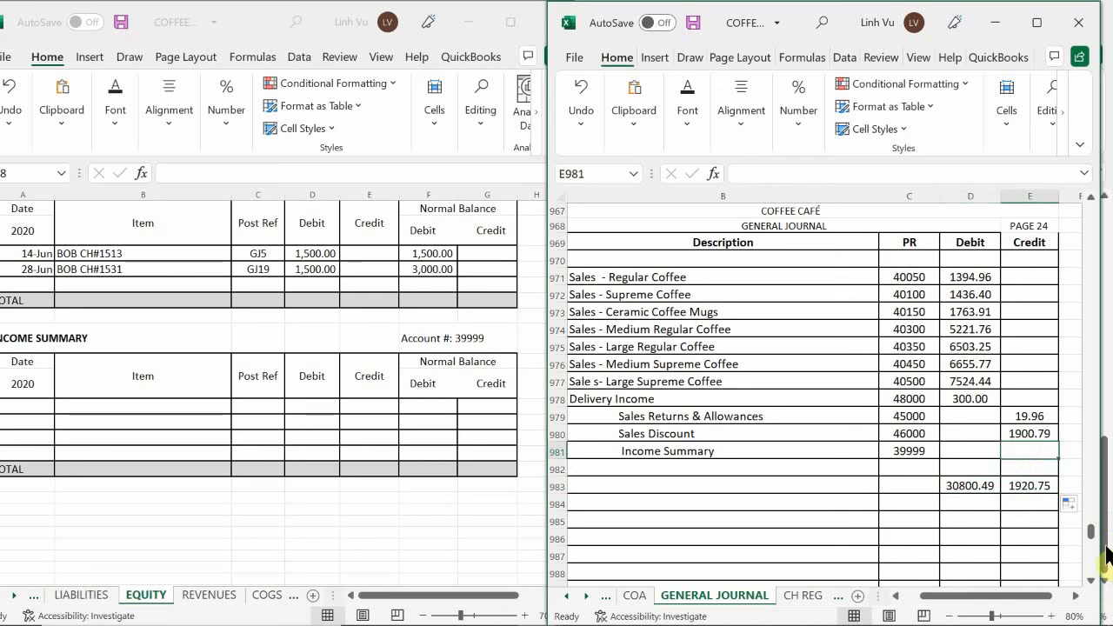
{"action": "type", "text": "="}
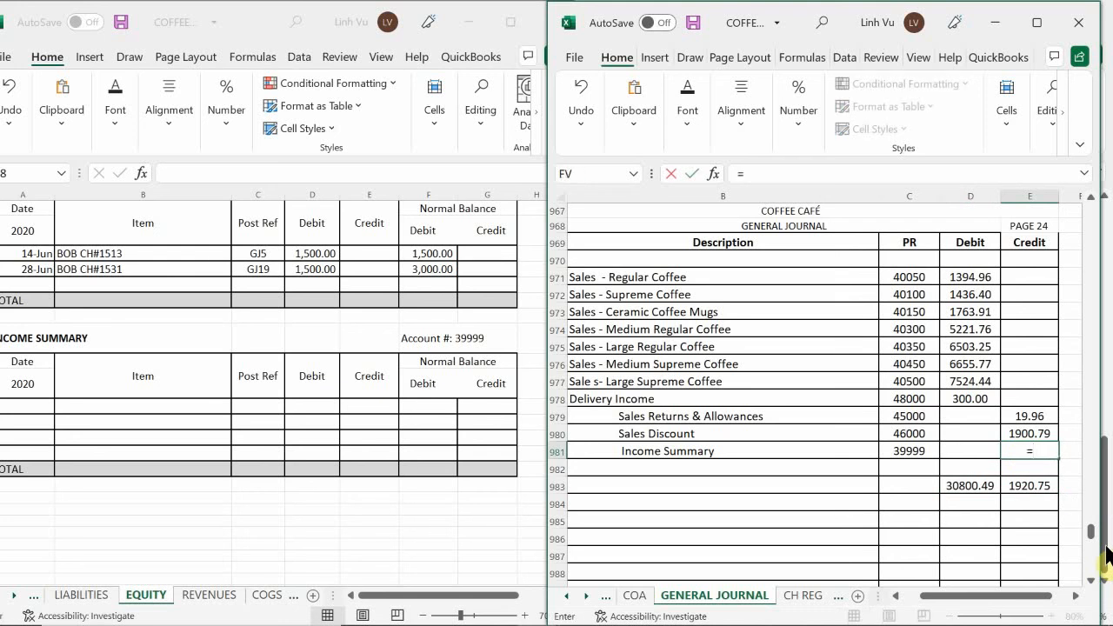
{"action": "type", "text": "30800.49-"}
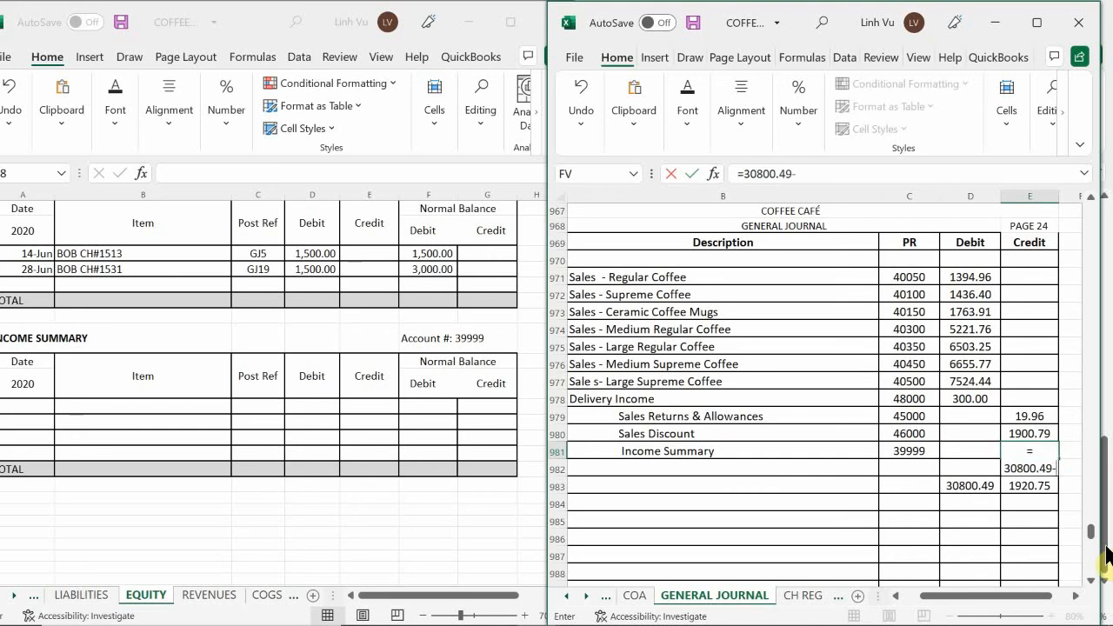
{"action": "type", "text": "1920"}
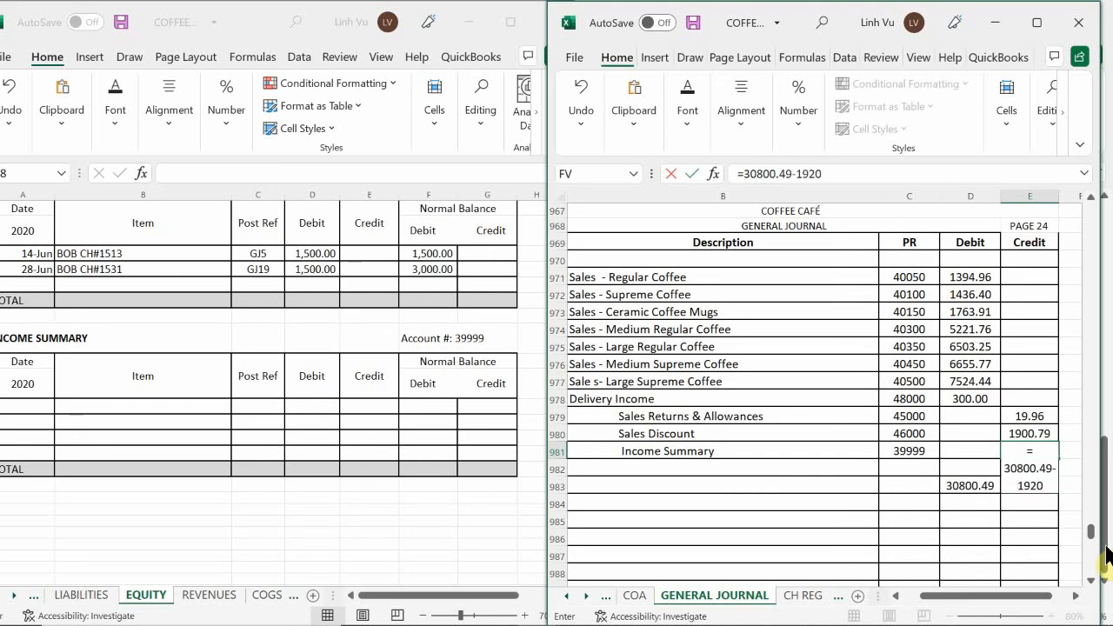
{"action": "key", "text": "Return"}
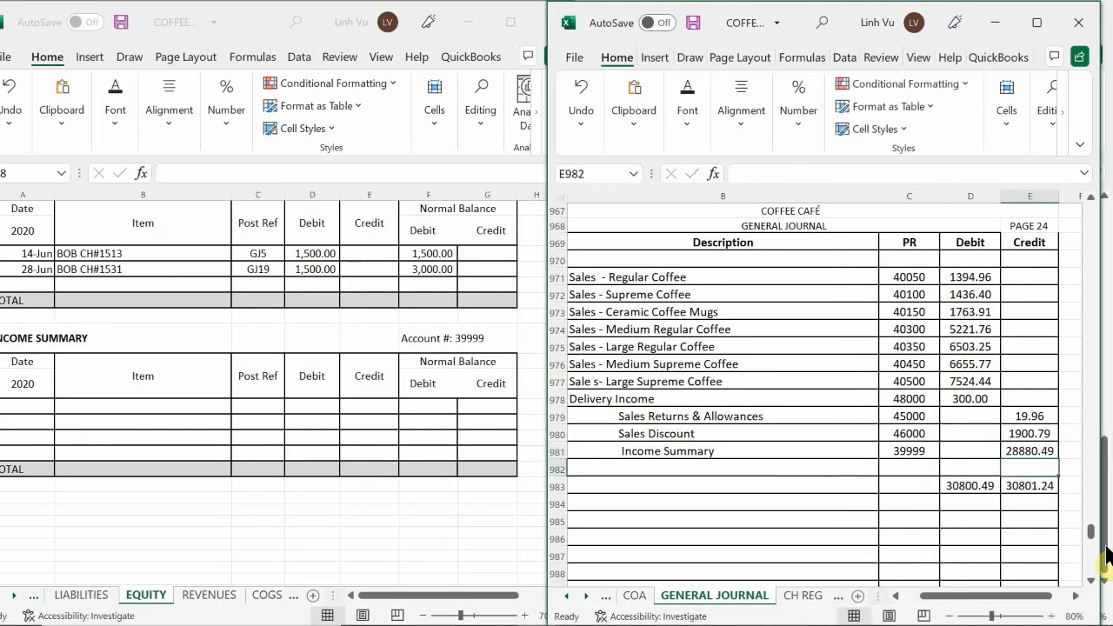
Calculate the difference between the debit and credit totals in F983 with the formula =D983-E983
{"action": "left_click", "coordinate": [1077, 487]}
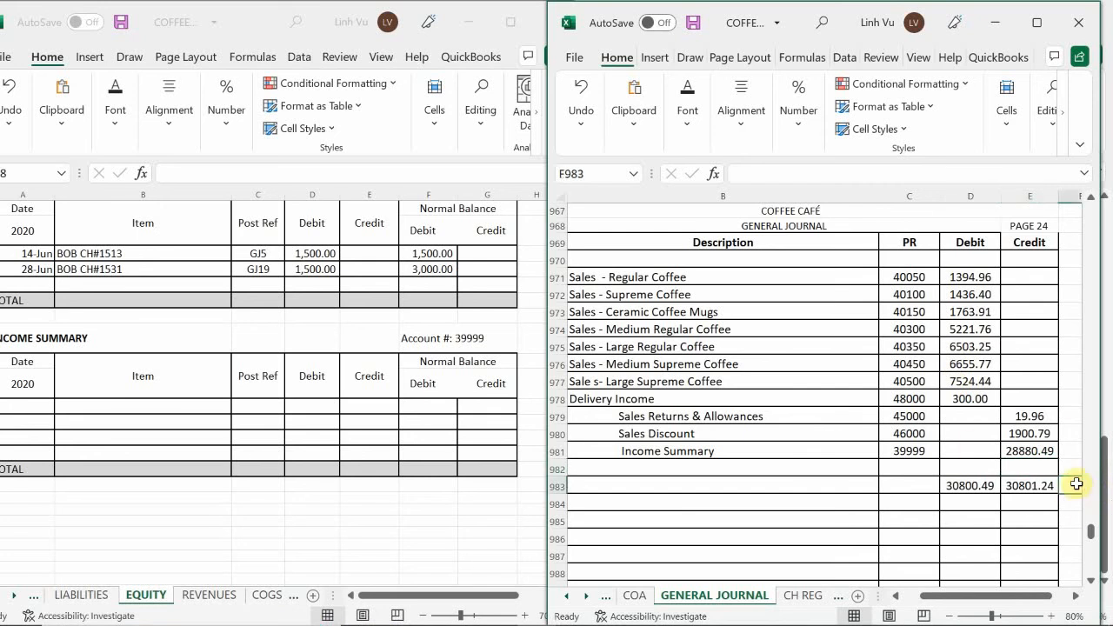
{"action": "type", "text": "="}
{"action": "key", "text": "Left"}
{"action": "key", "text": "Left"}
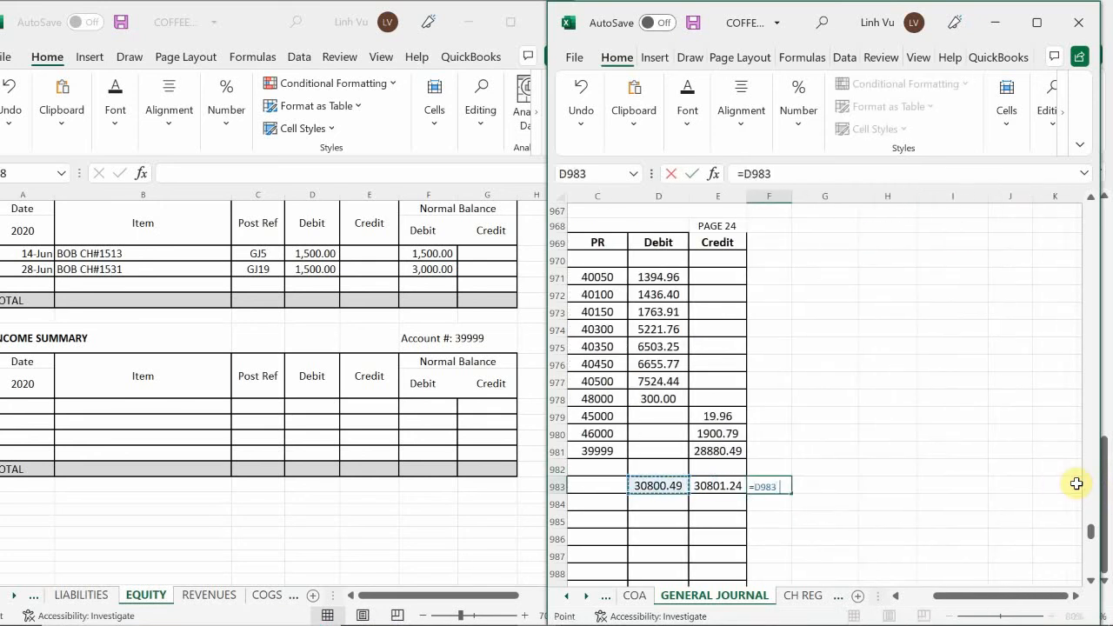
{"action": "type", "text": "-"}
{"action": "key", "text": "Left"}
{"action": "key", "text": "Return"}
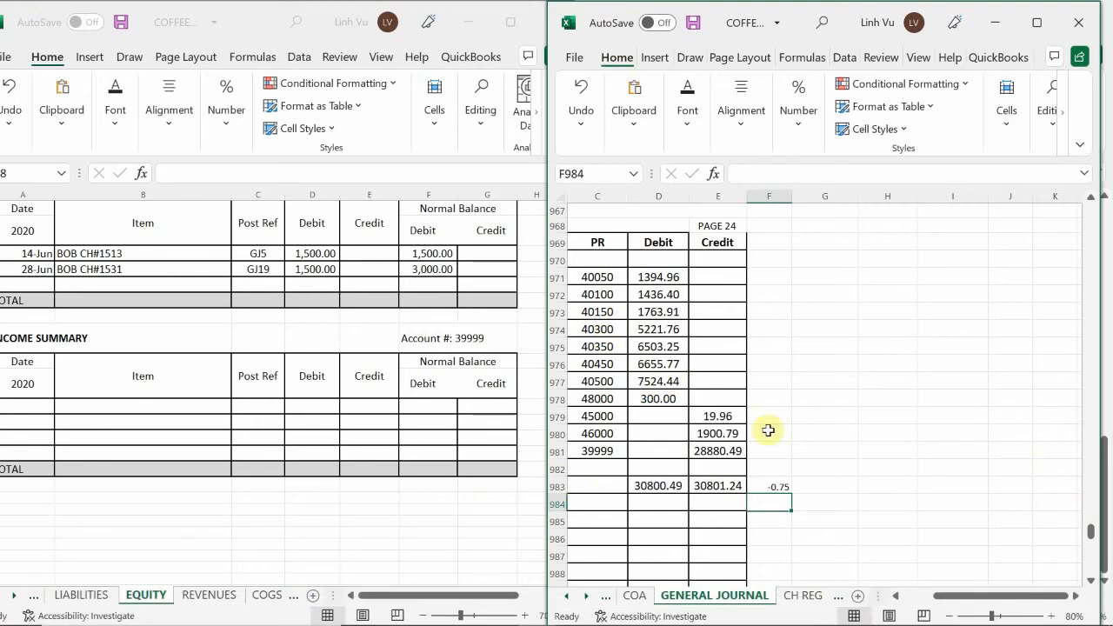
Clear the Income Summary credit in journal cell E981 and enter 28879.74 instead
{"action": "left_click", "coordinate": [711, 452]}
{"action": "key", "text": "BackSpace"}
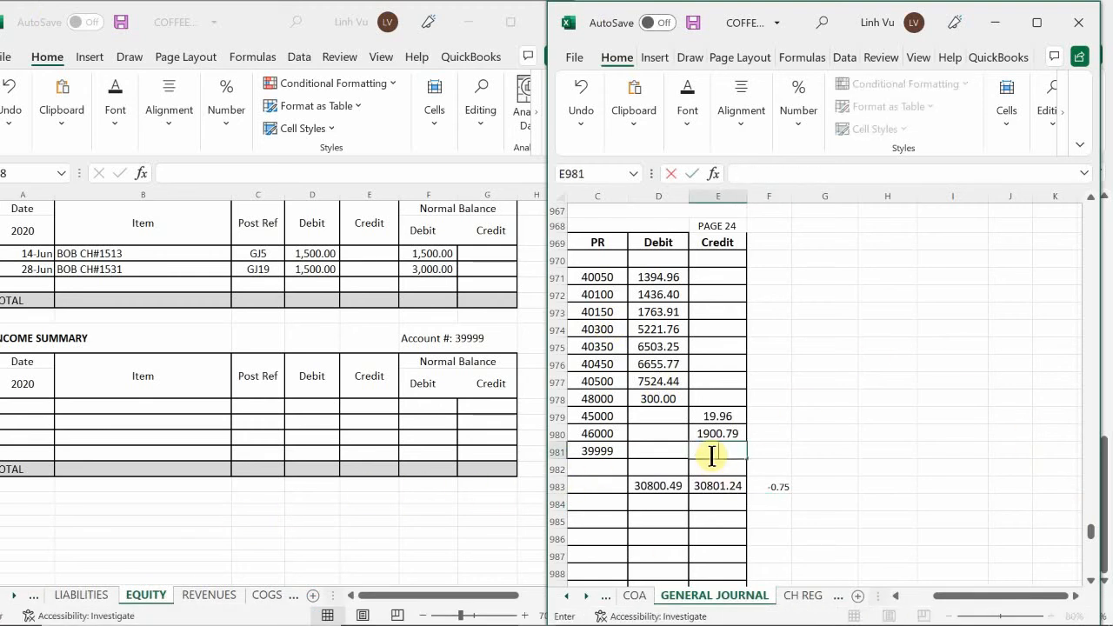
{"action": "key", "text": "Return"}
{"action": "left_click", "coordinate": [711, 455]}
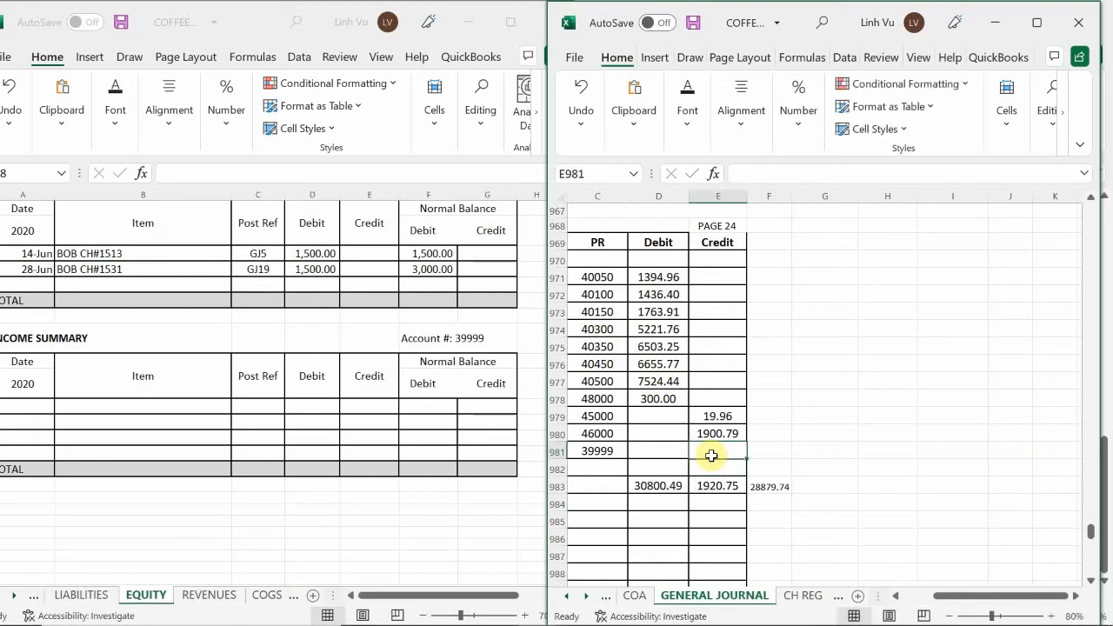
{"action": "type", "text": "2"}
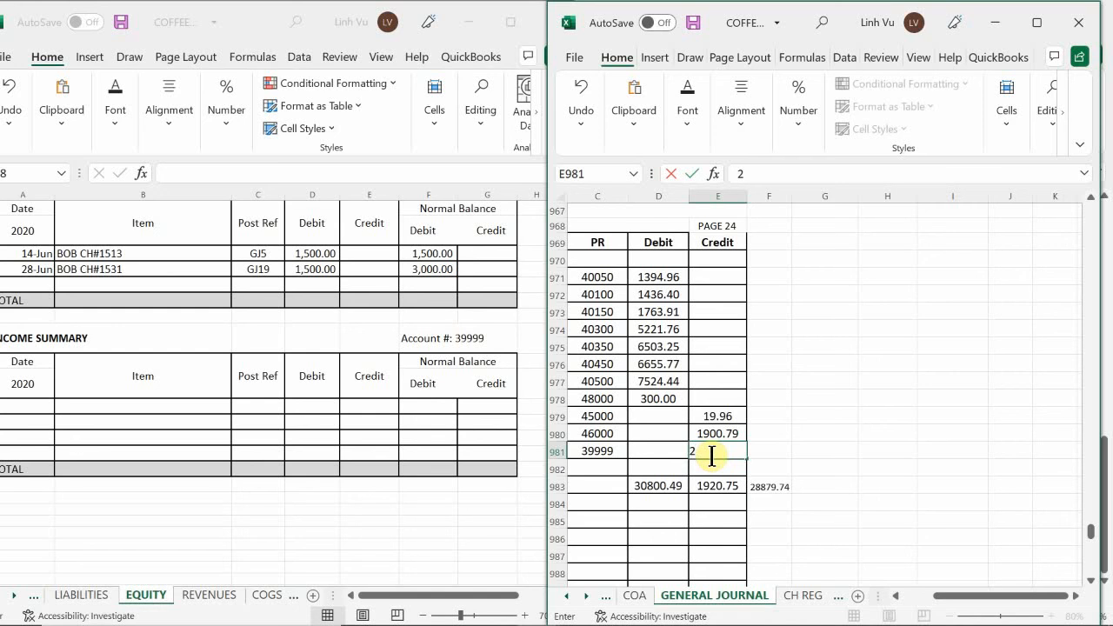
{"action": "type", "text": "8879.74"}
{"action": "key", "text": "Return"}
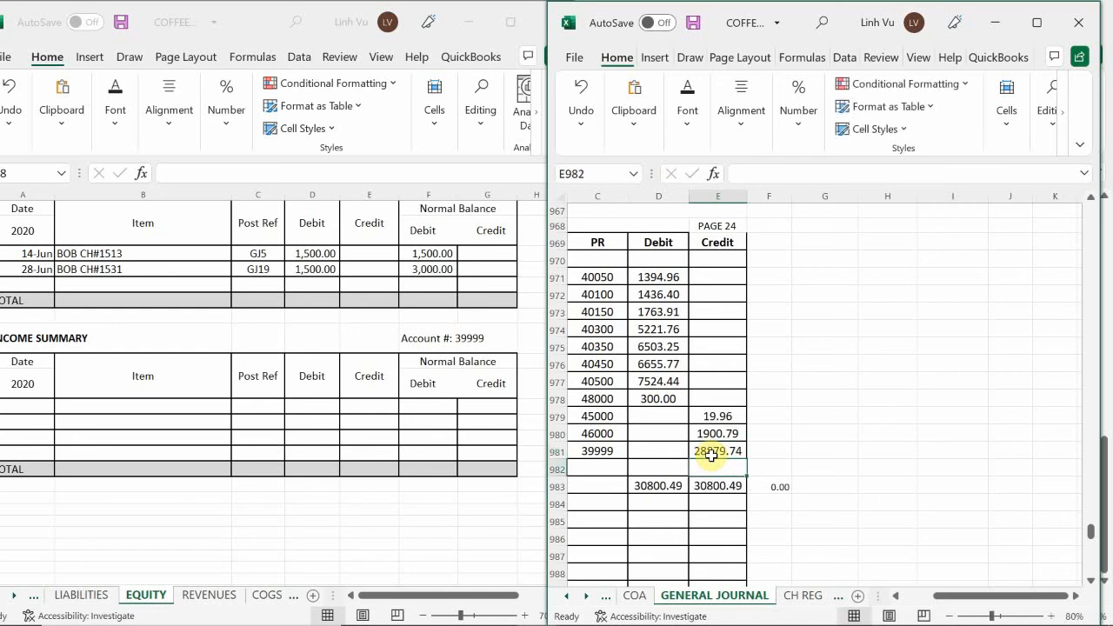
Delete the difference check and the temporary credit and debit totals from journal row 983
{"action": "left_click", "coordinate": [781, 487]}
{"action": "key", "text": "BackSpace"}
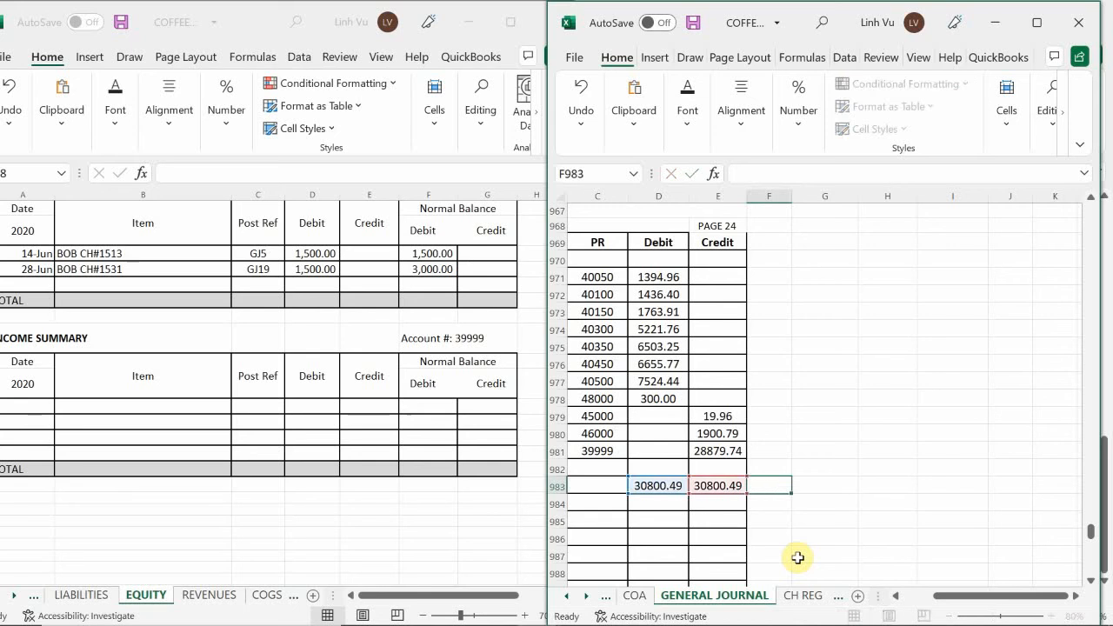
{"action": "key", "text": "Left"}
{"action": "key", "text": "BackSpace"}
{"action": "key", "text": "Left"}
{"action": "key", "text": "BackSpace"}
{"action": "key", "text": "Return"}
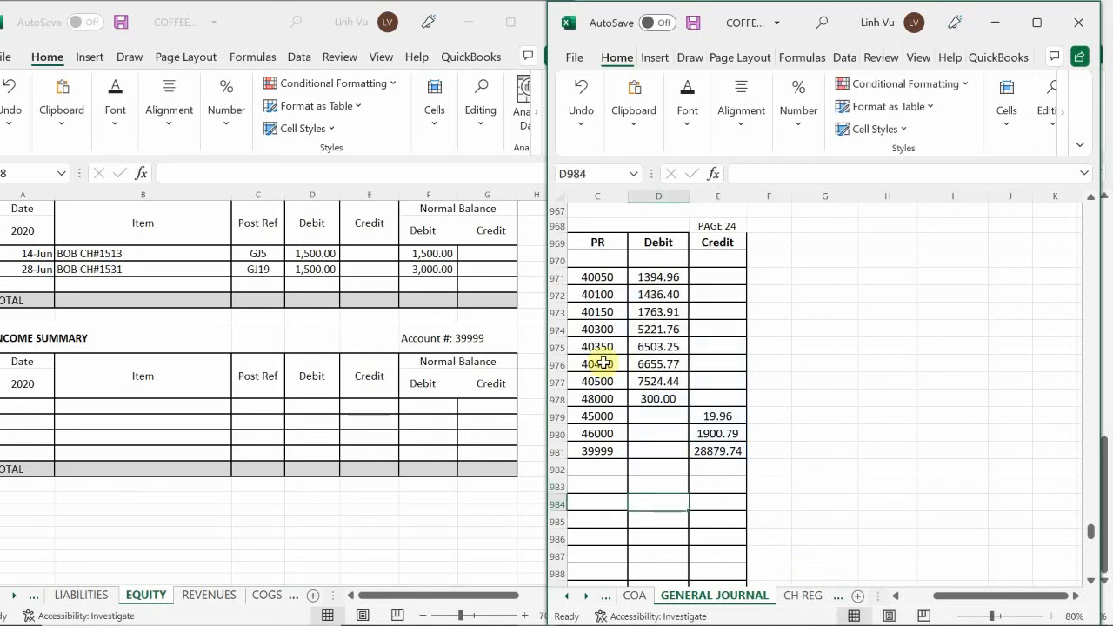
Start the Income Summary ledger's first row with date 6/30, item "CLOSE all Revenues" and post reference GJ24
{"action": "left_click", "coordinate": [124, 409]}
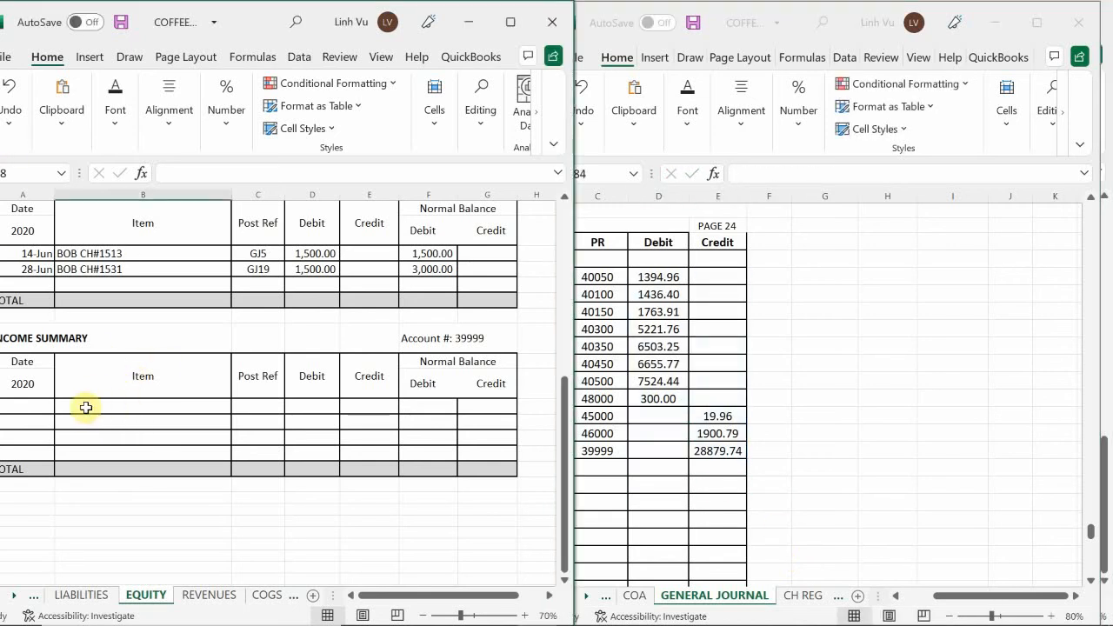
{"action": "left_click", "coordinate": [39, 405]}
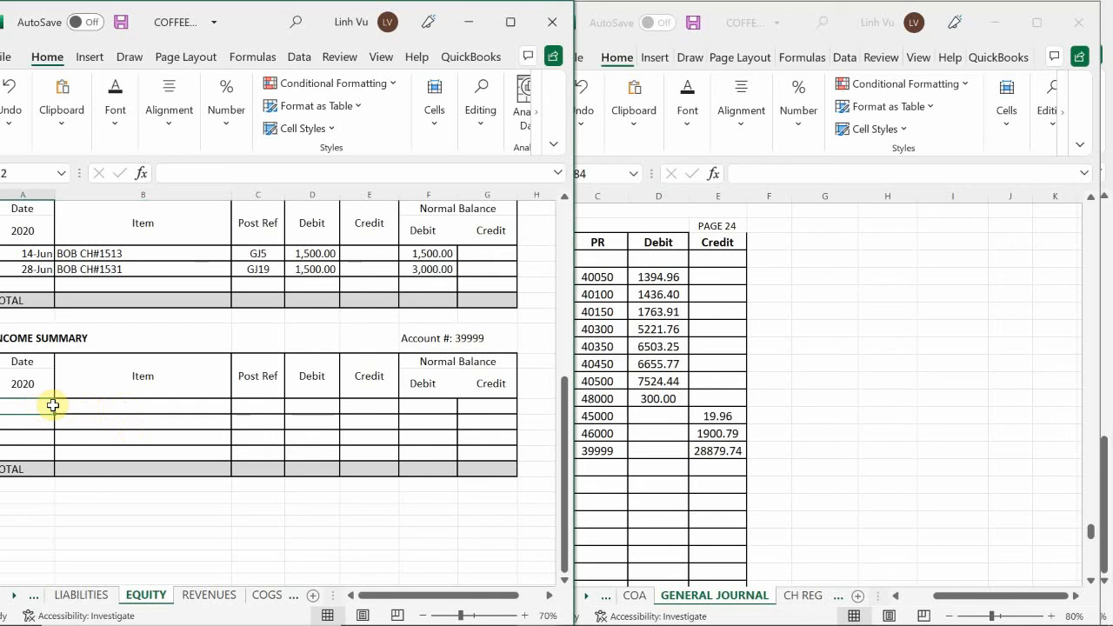
{"action": "type", "text": "6/"}
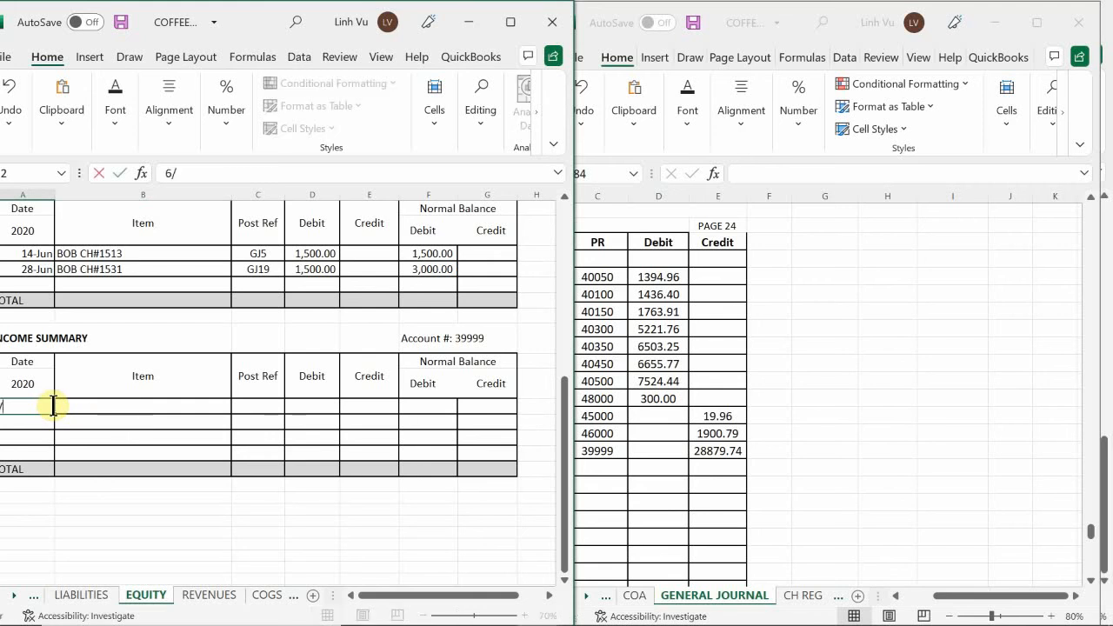
{"action": "type", "text": "30-Jun"}
{"action": "key", "text": "Tab"}
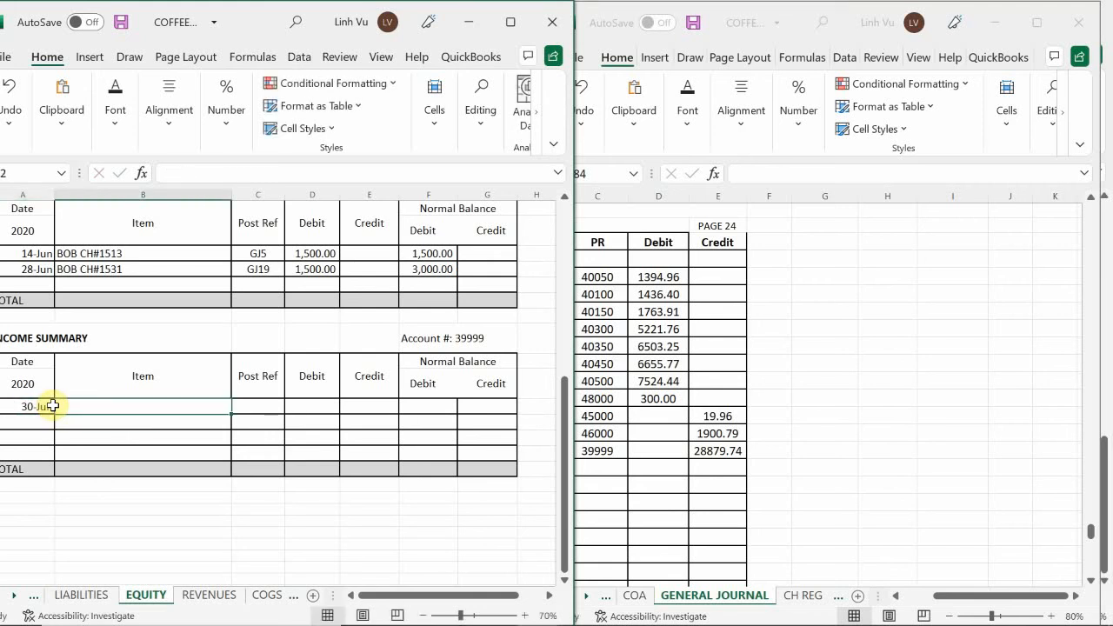
{"action": "type", "text": "CLOSE"}
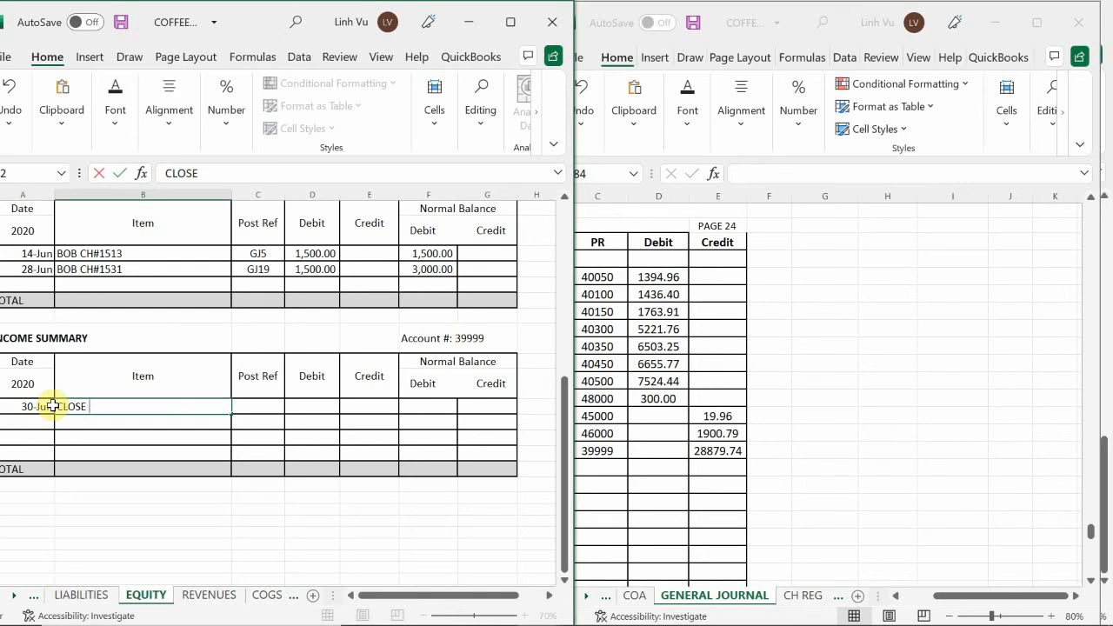
{"action": "type", "text": " all Revenues"}
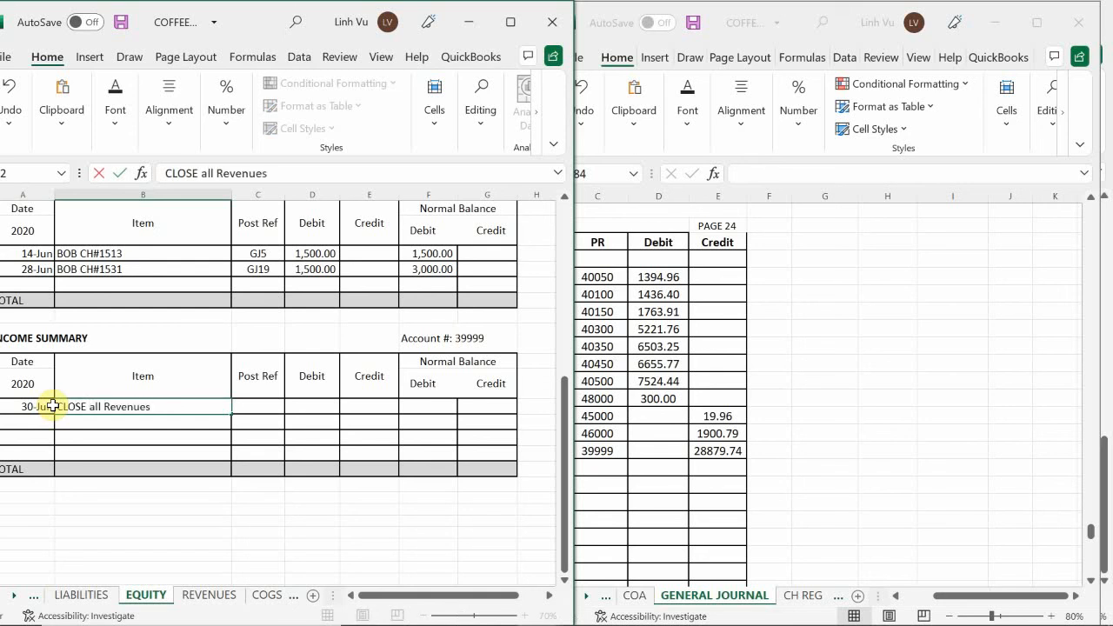
{"action": "key", "text": "Tab"}
{"action": "type", "text": "GJ24"}
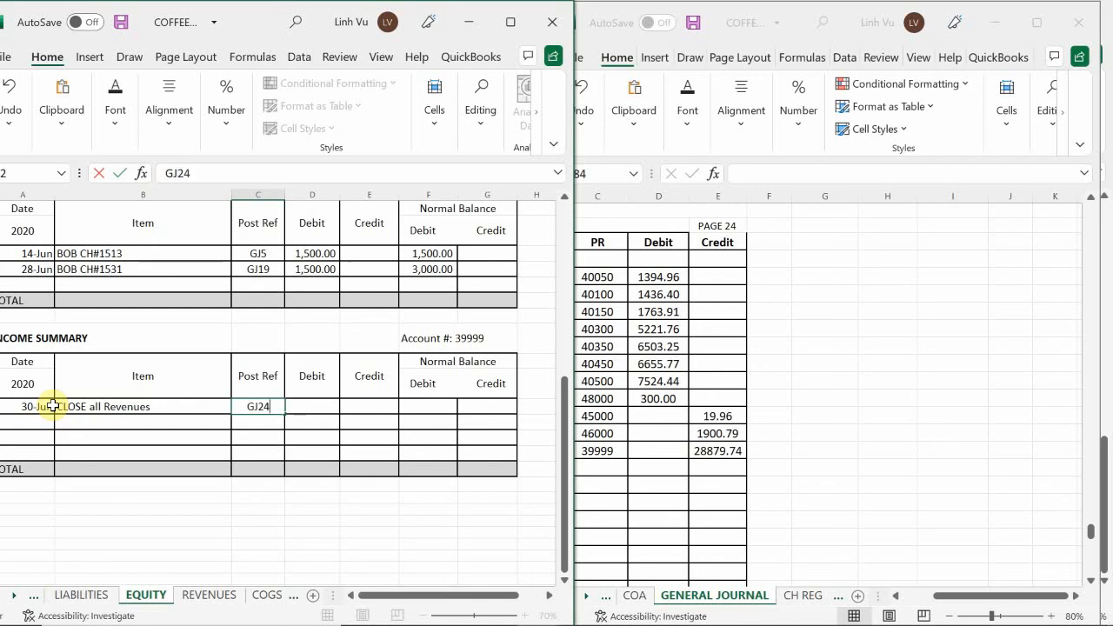
Enter a 28879.74 credit in the Income Summary ledger row and set its credit normal balance with a formula referencing that credit
{"action": "key", "text": "Tab"}
{"action": "key", "text": "Tab"}
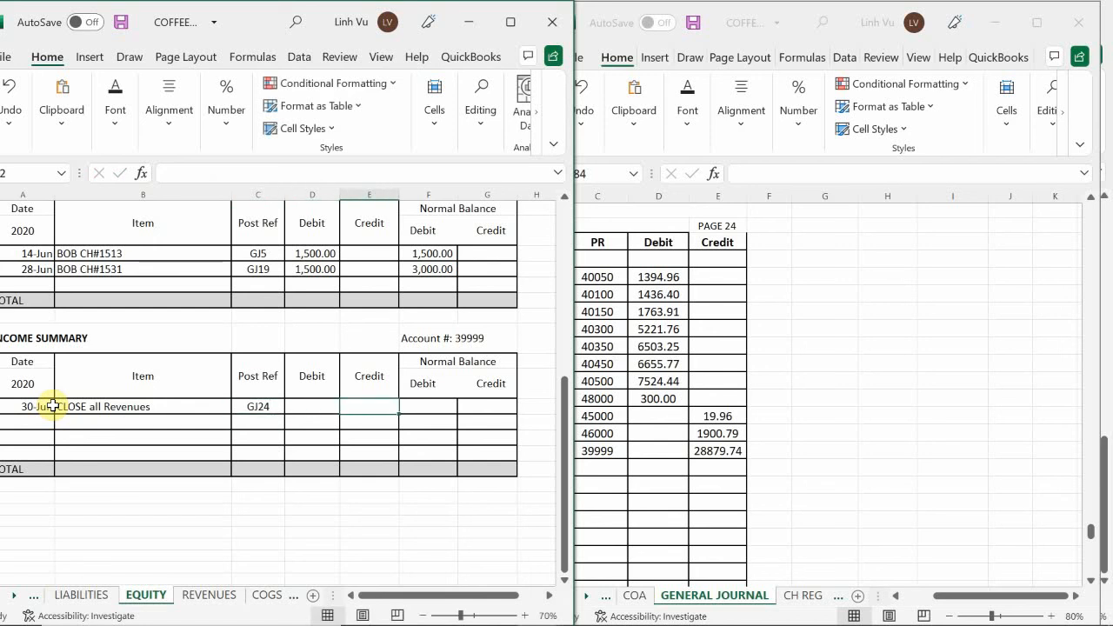
{"action": "type", "text": "28879"}
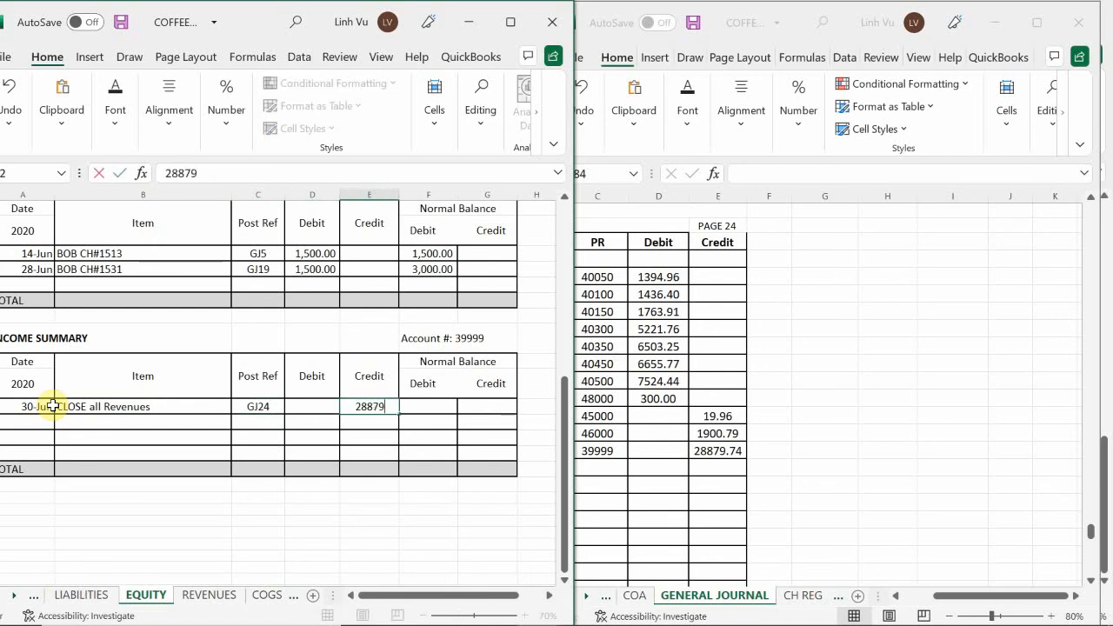
{"action": "type", "text": ".74"}
{"action": "key", "text": "Tab"}
{"action": "key", "text": "Tab"}
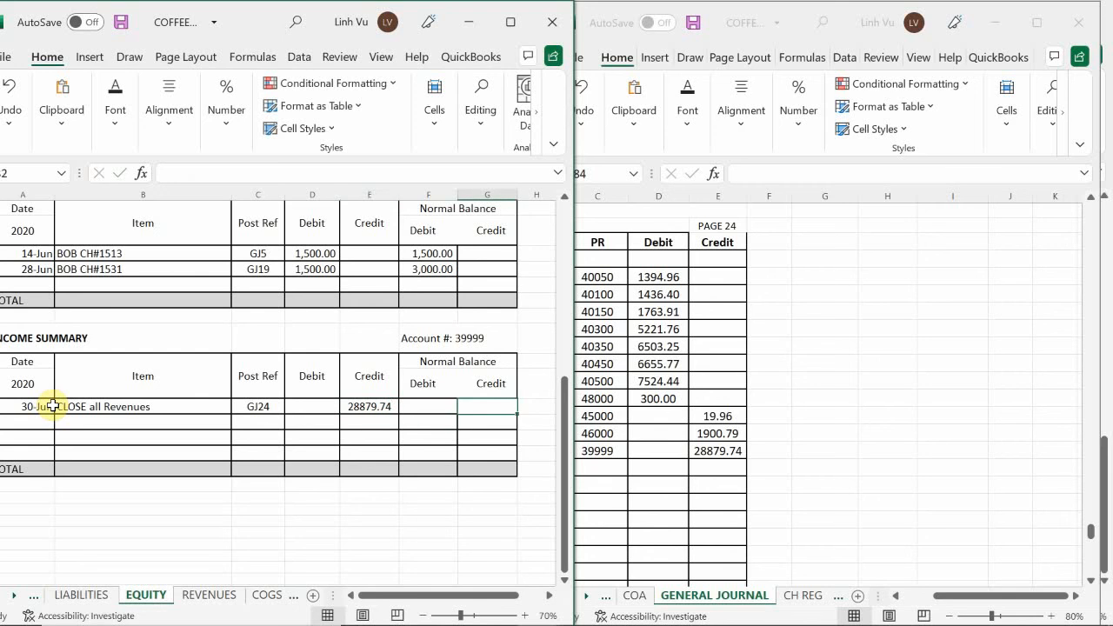
{"action": "type", "text": "="}
{"action": "key", "text": "Left"}
{"action": "key", "text": "Left"}
{"action": "key", "text": "Return"}
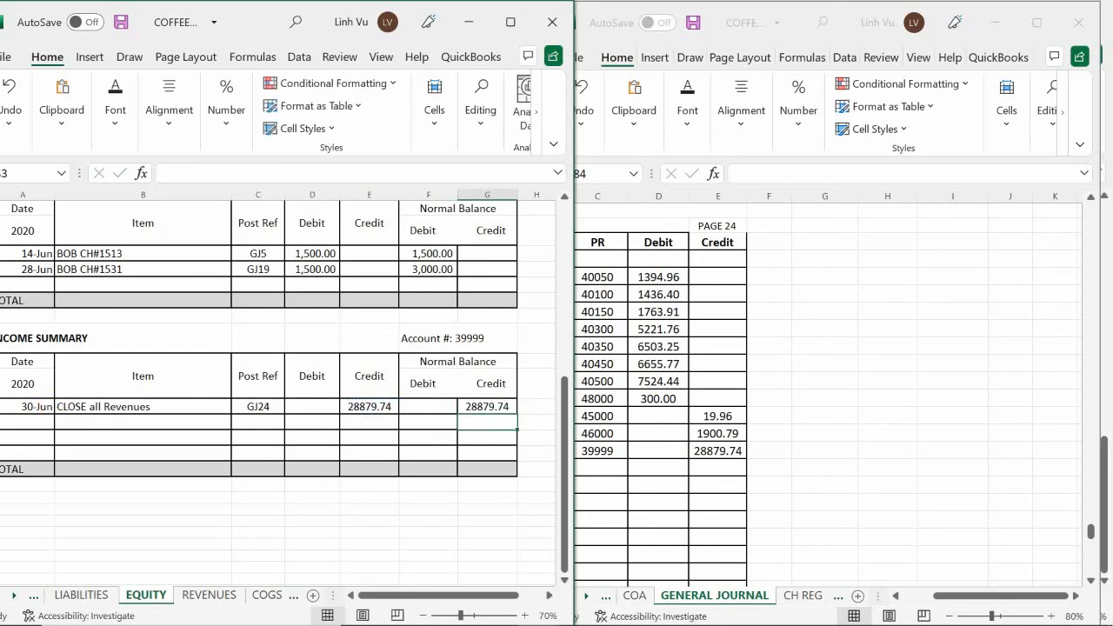
Enter the explanation "(To Close out Revenue to Income Summary)" in general journal cell B982
{"action": "left_click", "coordinate": [716, 479]}
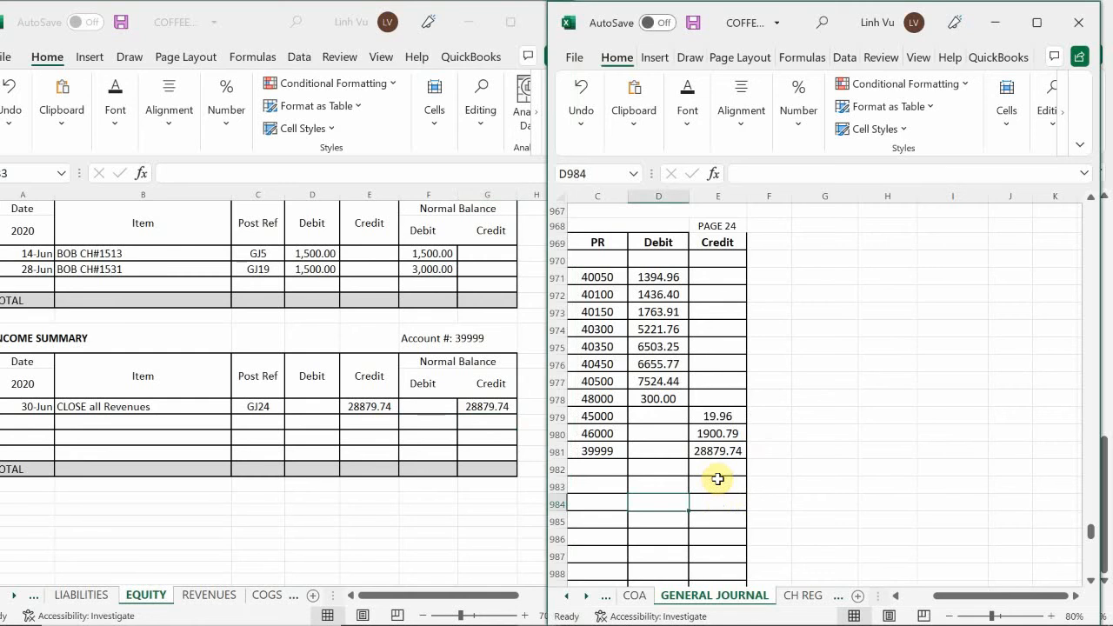
{"action": "key", "text": "Home"}
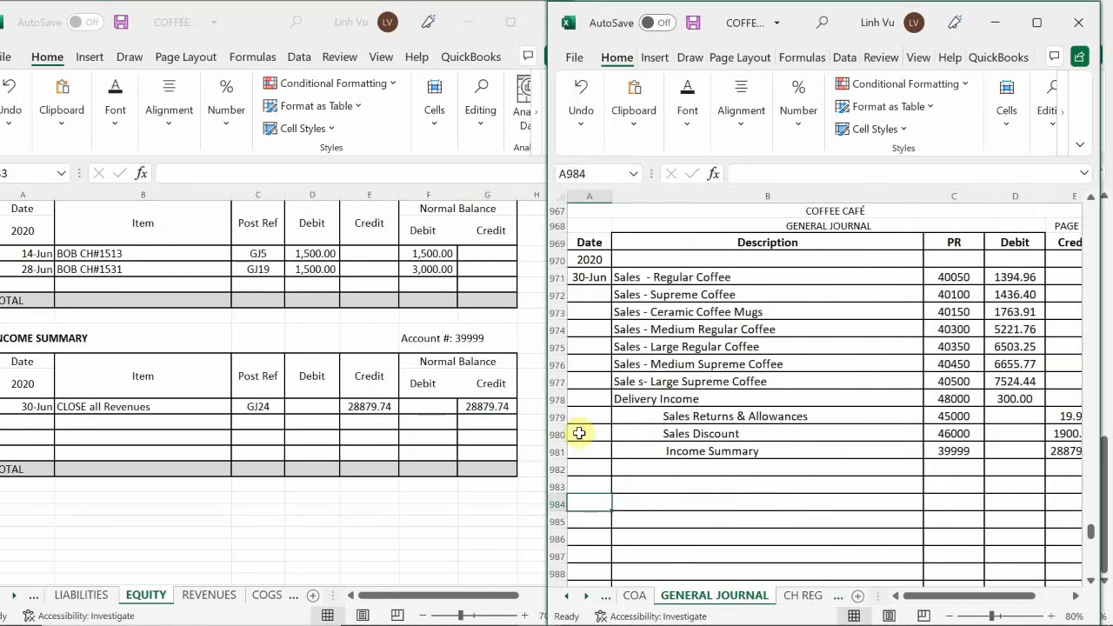
{"action": "left_click", "coordinate": [650, 471]}
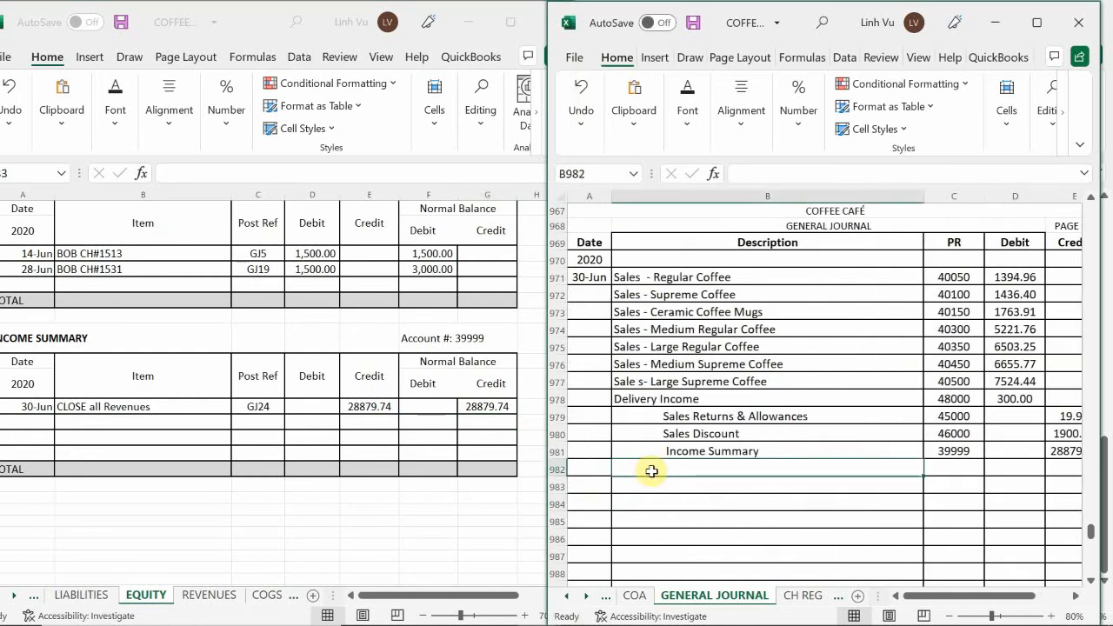
{"action": "type", "text": "(To Close out"}
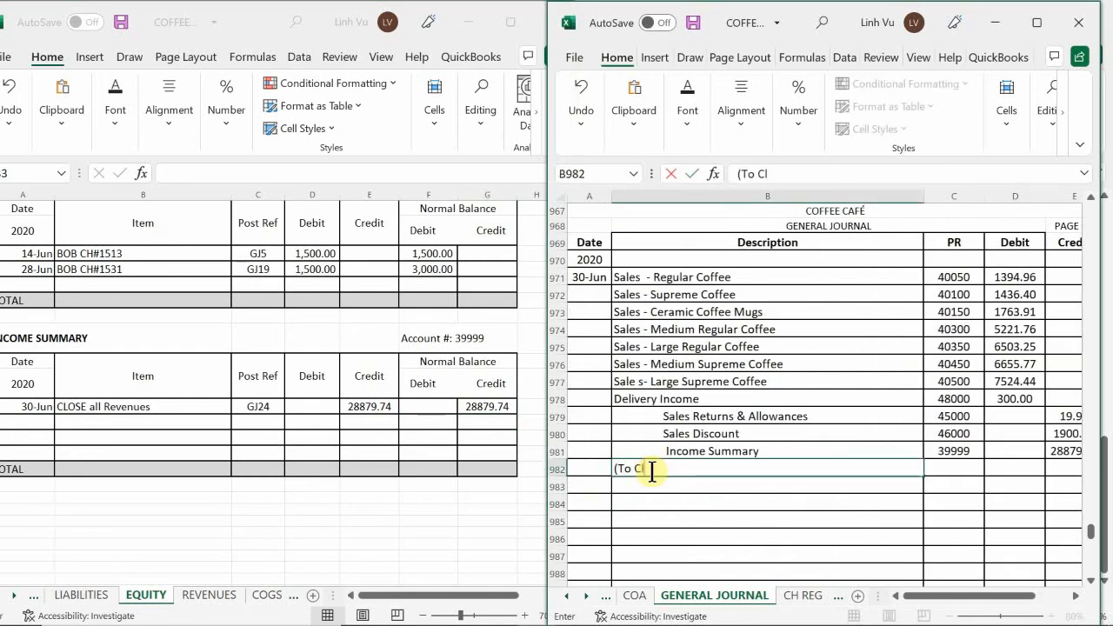
{"action": "type", "text": "Revenue to"}
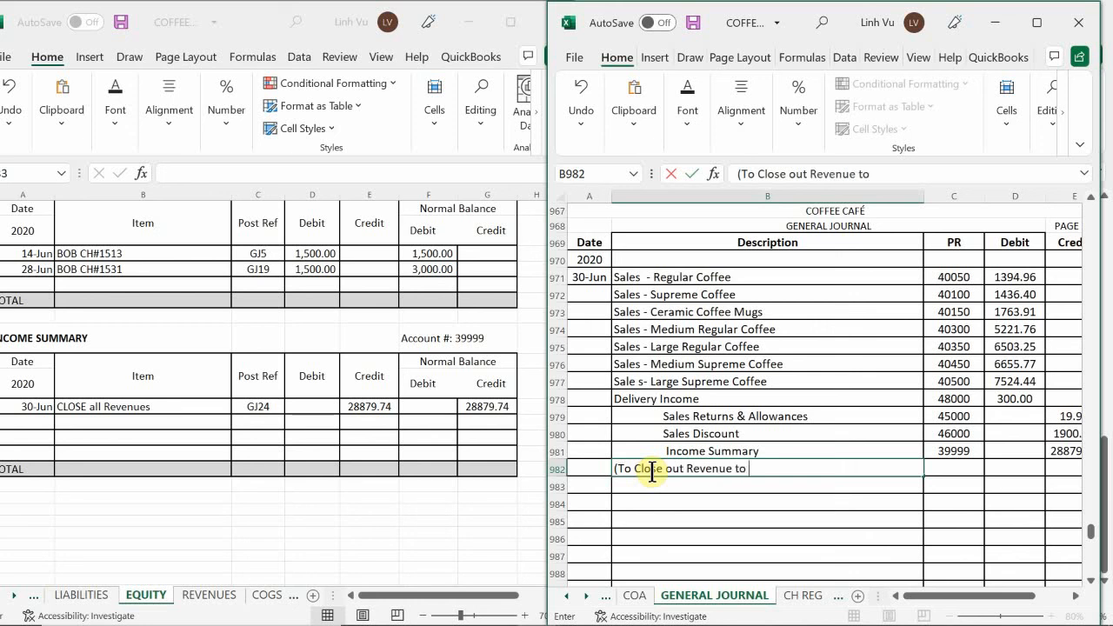
{"action": "type", "text": " Income Sum"}
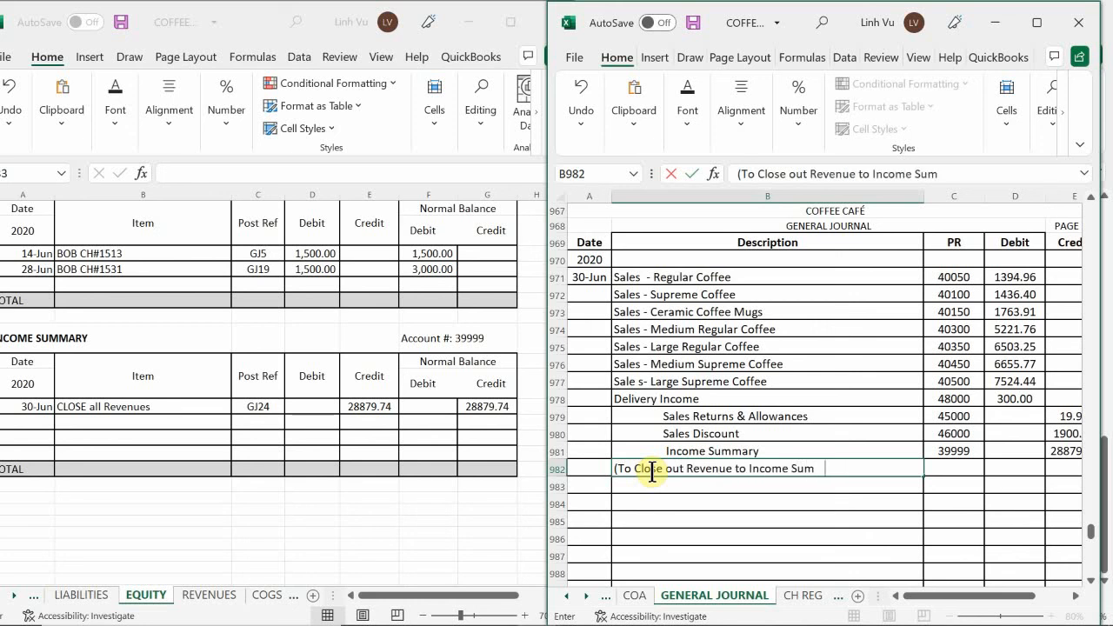
{"action": "type", "text": "mary"}
{"action": "key", "text": "Return"}
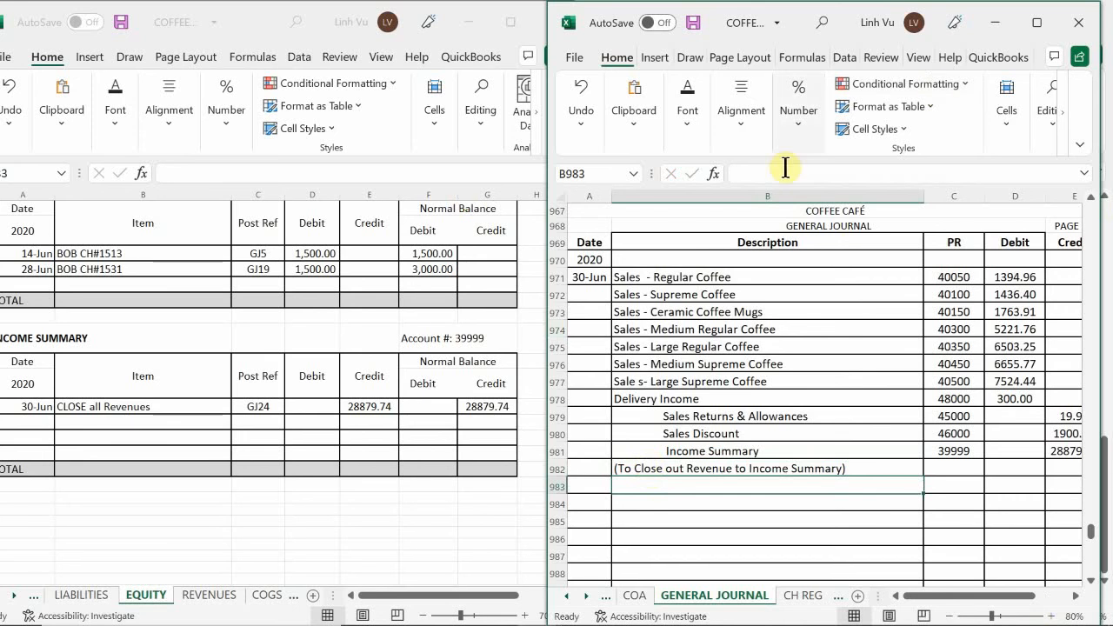
Draw a straight diagonal line across the unused rows of journal page 24, from A983 to E1006
{"action": "scroll", "coordinate": [796, 233], "scroll_direction": "down", "scroll_amount": 8}
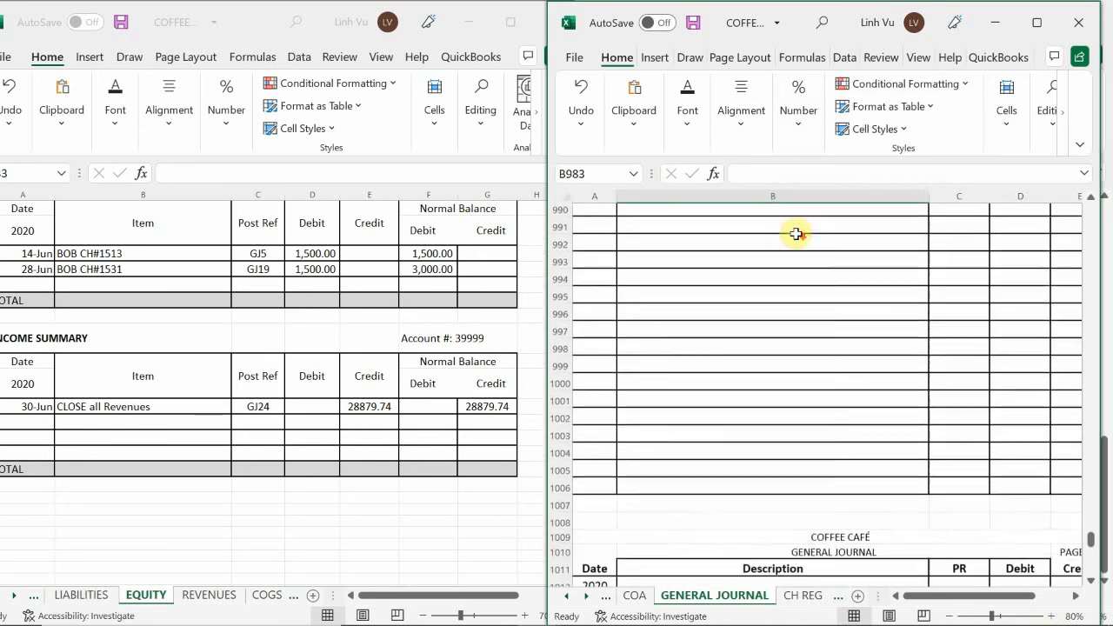
{"action": "scroll", "coordinate": [796, 233], "scroll_direction": "down", "scroll_amount": 2}
{"action": "scroll", "coordinate": [797, 233], "scroll_direction": "up", "scroll_amount": 5}
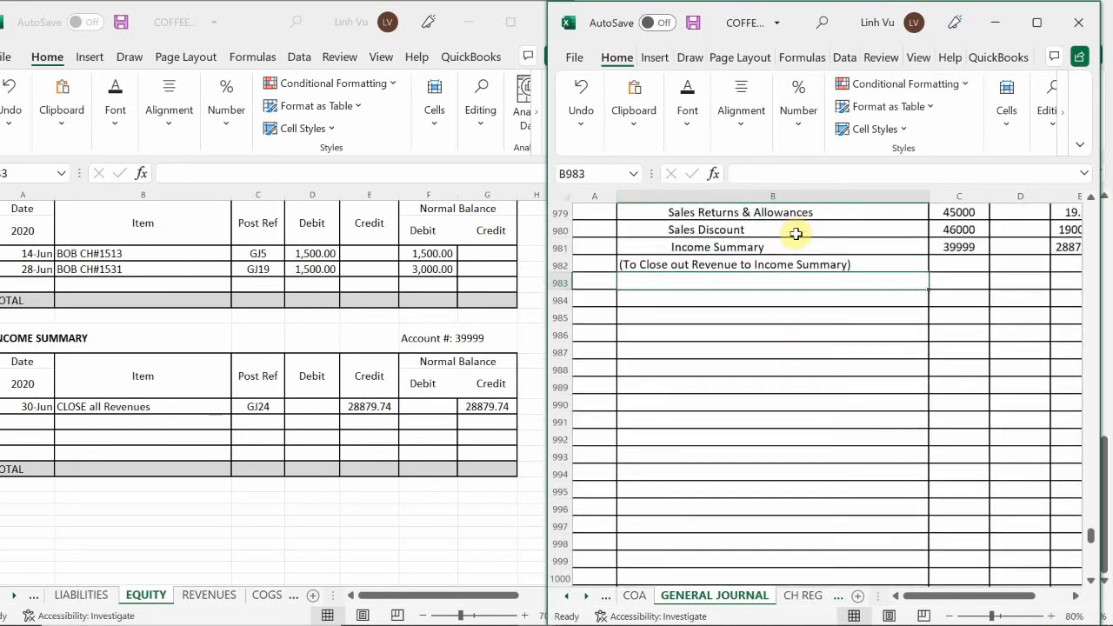
{"action": "scroll", "coordinate": [961, 416], "scroll_direction": "down", "scroll_amount": 1}
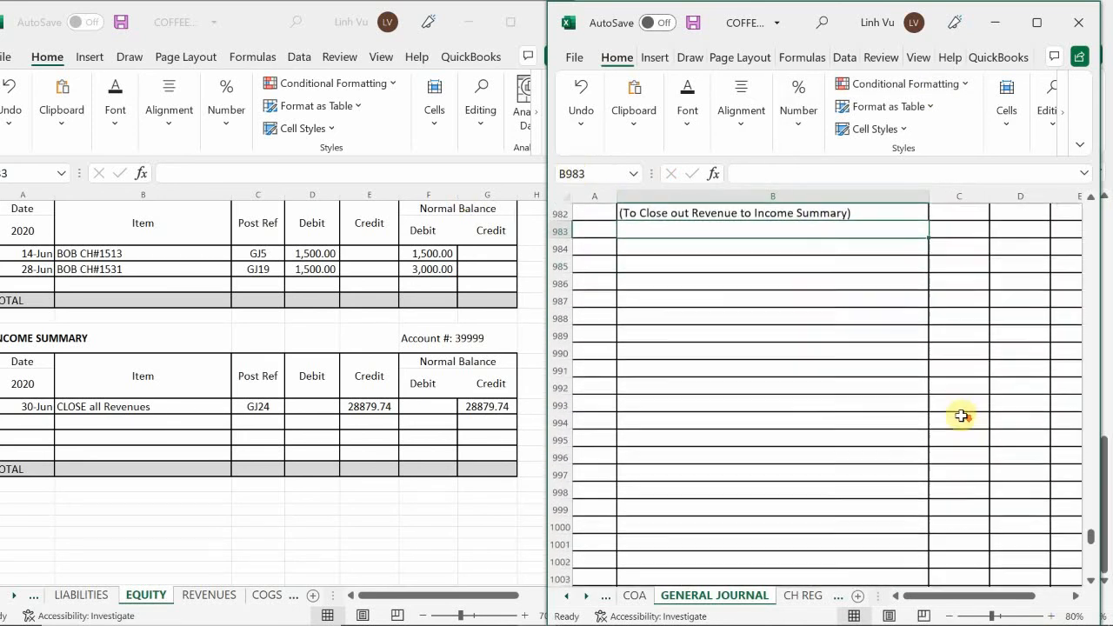
{"action": "scroll", "coordinate": [961, 416], "scroll_direction": "down", "scroll_amount": 4}
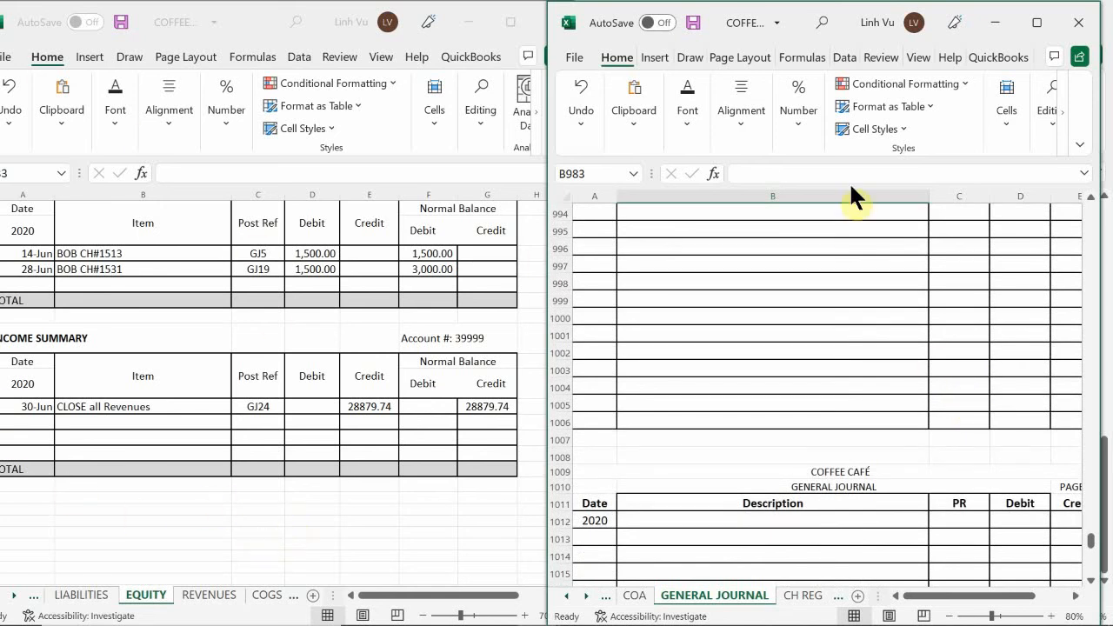
{"action": "scroll", "coordinate": [750, 272], "scroll_direction": "up", "scroll_amount": 2}
{"action": "scroll", "coordinate": [750, 272], "scroll_direction": "up", "scroll_amount": 3}
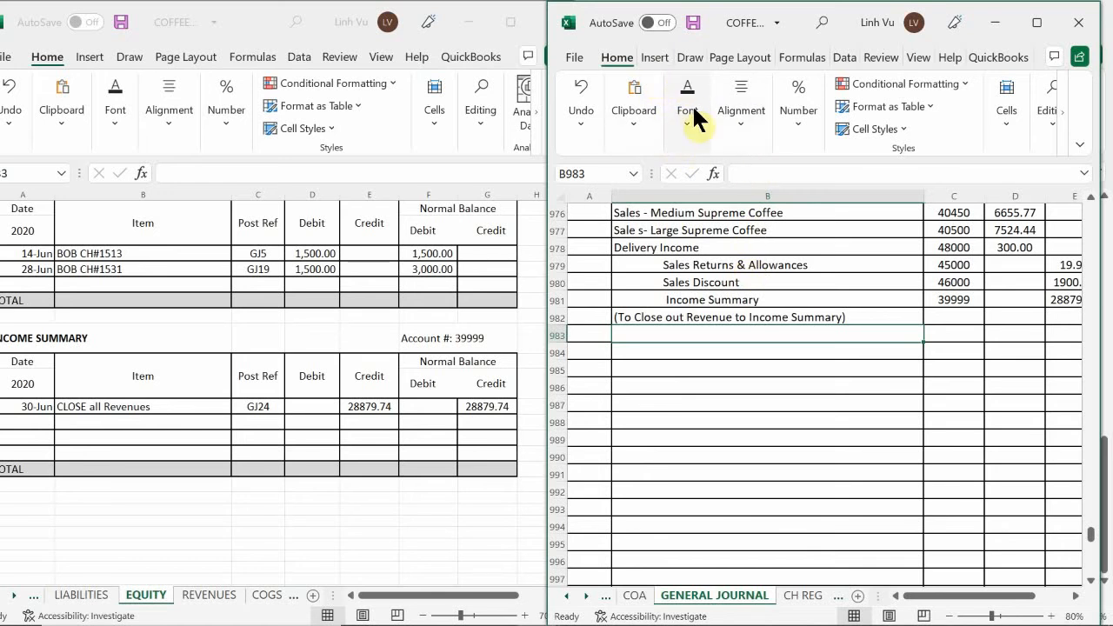
{"action": "scroll", "coordinate": [678, 234], "scroll_direction": "down", "scroll_amount": 2}
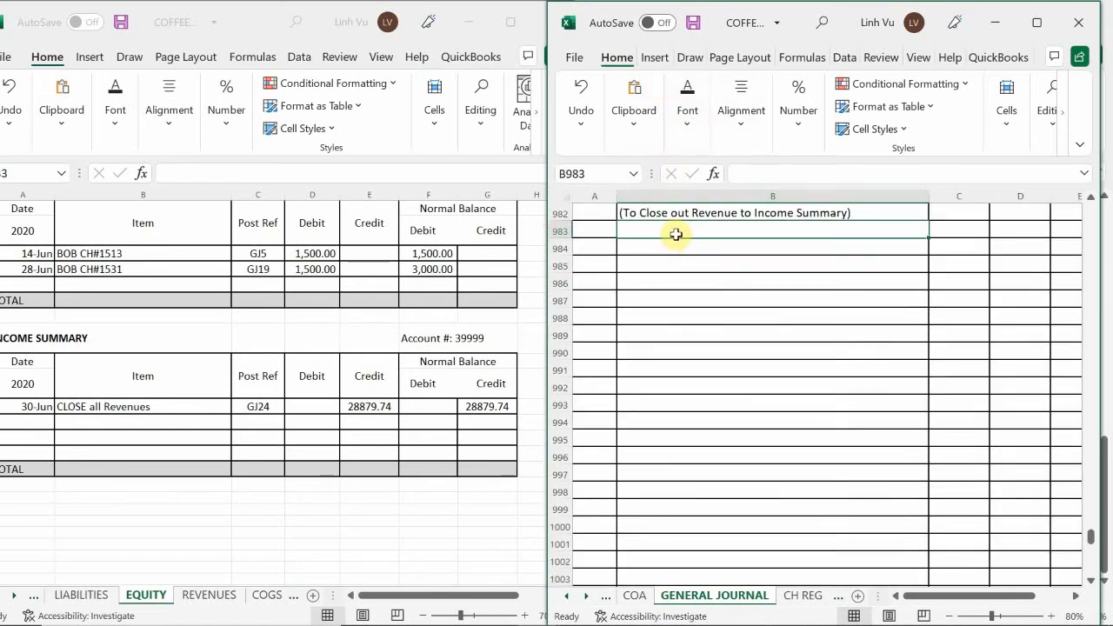
{"action": "scroll", "coordinate": [675, 234], "scroll_direction": "down", "scroll_amount": 1}
{"action": "scroll", "coordinate": [676, 234], "scroll_direction": "up", "scroll_amount": 1}
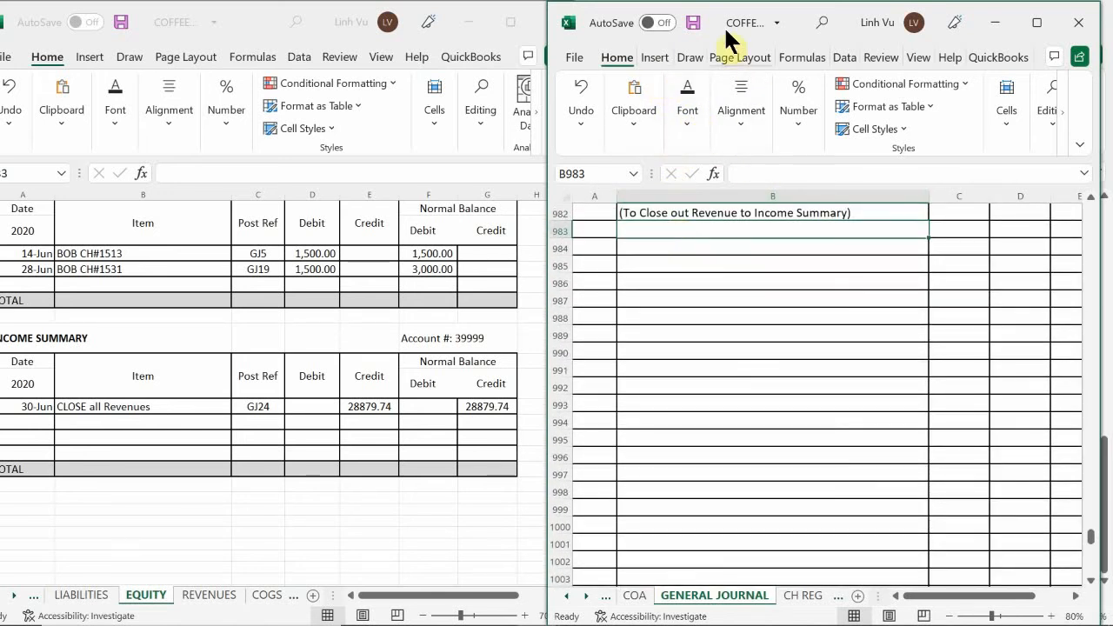
{"action": "left_click", "coordinate": [647, 59]}
{"action": "left_click", "coordinate": [640, 137]}
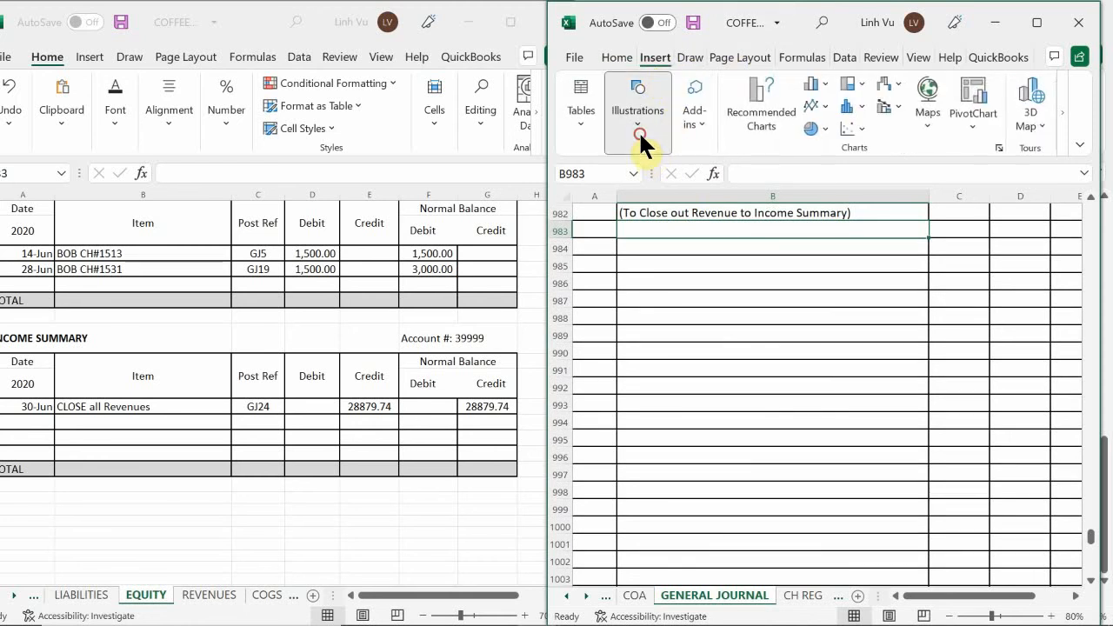
{"action": "left_click", "coordinate": [673, 198]}
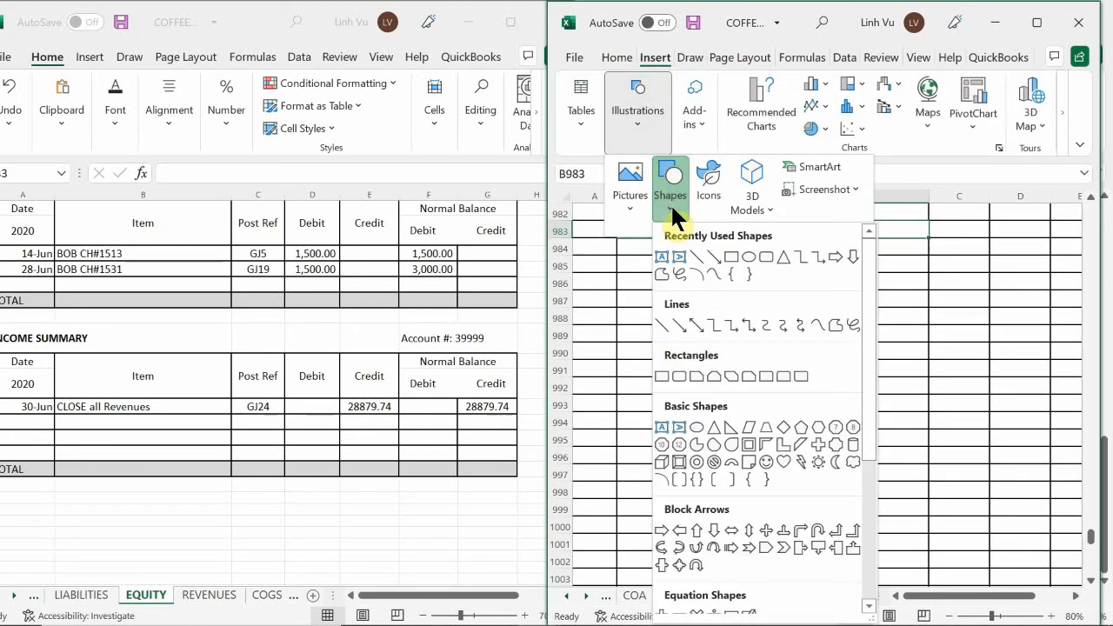
{"action": "left_click", "coordinate": [660, 324]}
{"action": "scroll", "coordinate": [647, 330], "scroll_direction": "up", "scroll_amount": 1}
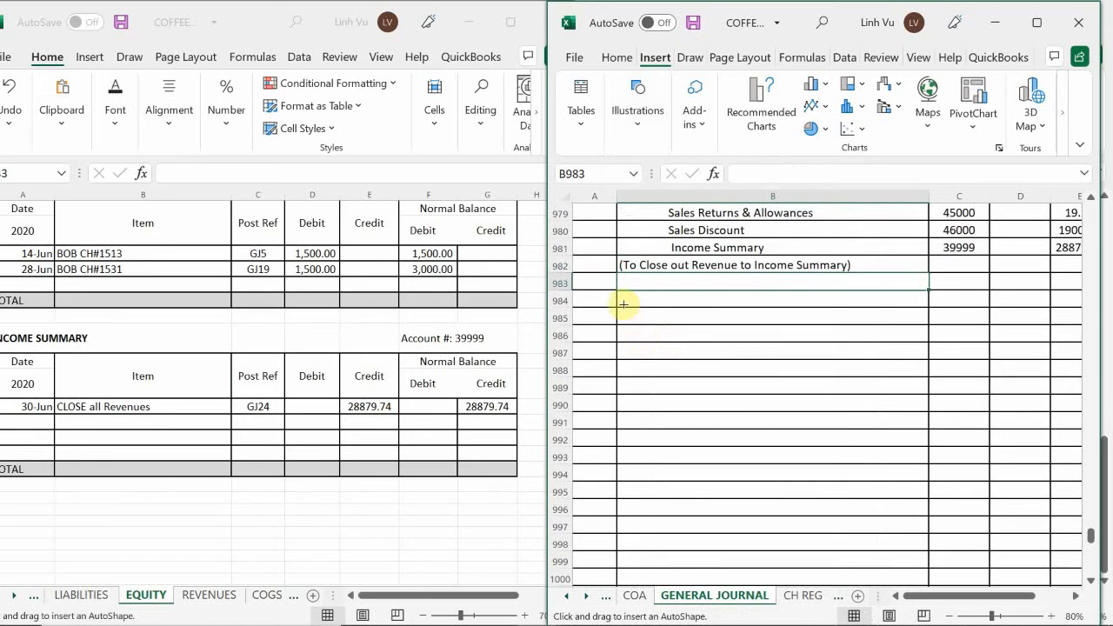
{"action": "left_click_drag", "start_coordinate": [590, 280], "coordinate": [1047, 561]}
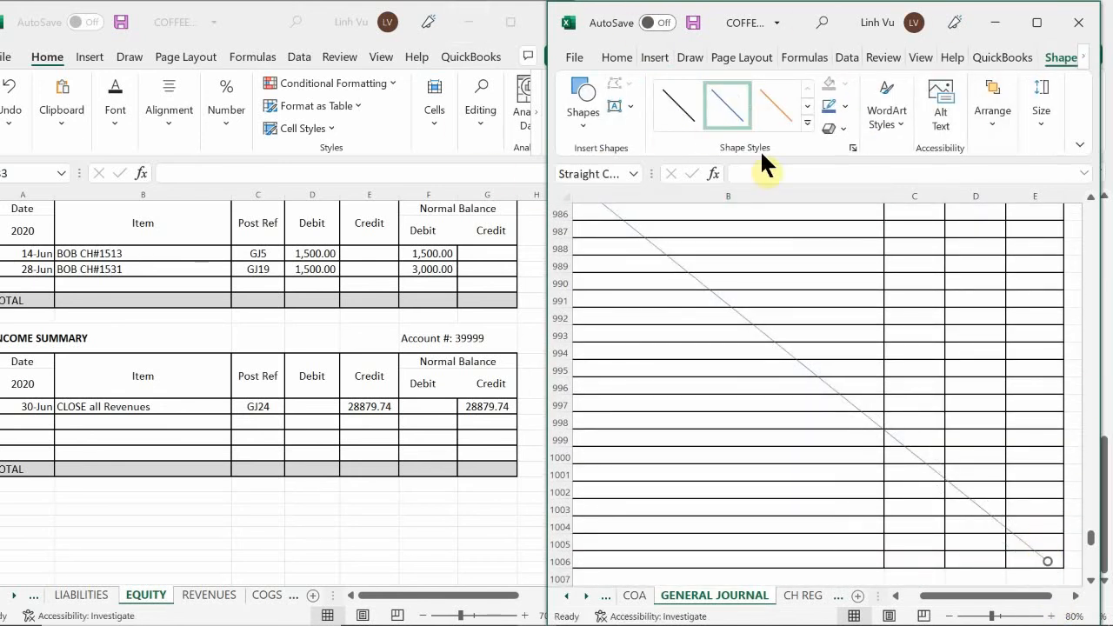
Apply the thickest black theme line style to the diagonal line and deselect it
{"action": "left_click", "coordinate": [807, 127]}
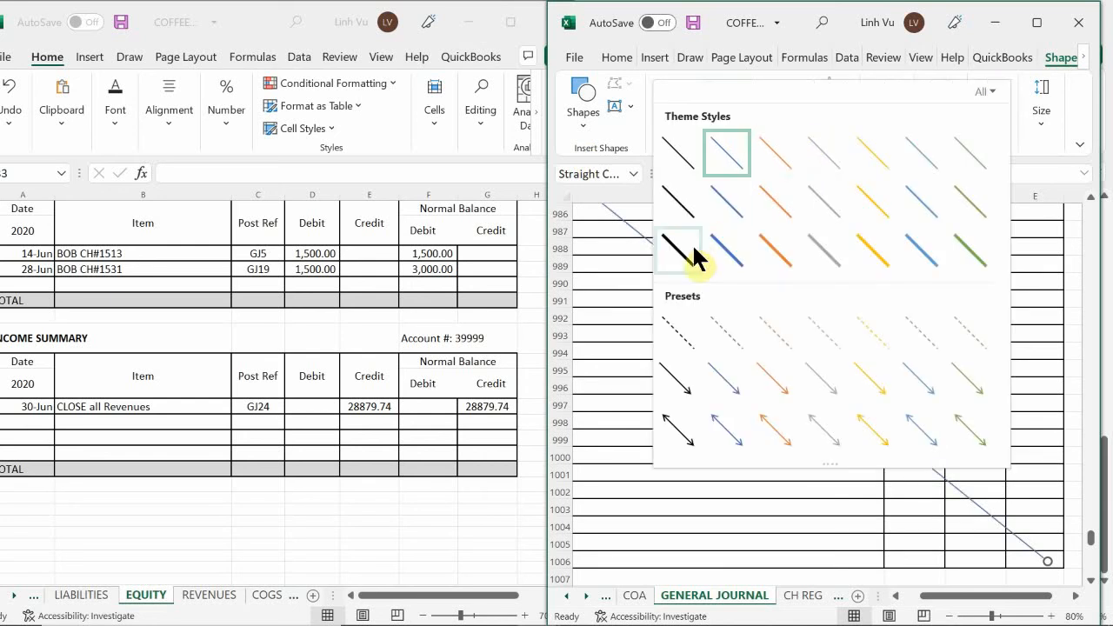
{"action": "left_click", "coordinate": [695, 258]}
{"action": "left_click", "coordinate": [673, 405]}
{"action": "scroll", "coordinate": [666, 328], "scroll_direction": "up", "scroll_amount": 4}
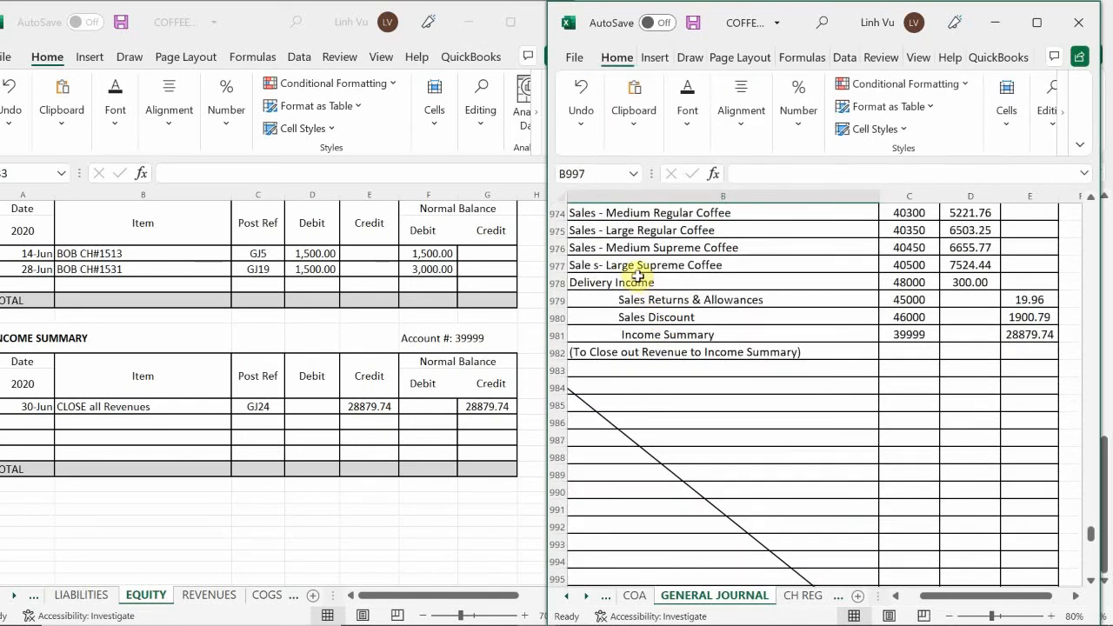
{"action": "scroll", "coordinate": [638, 279], "scroll_direction": "down", "scroll_amount": 5}
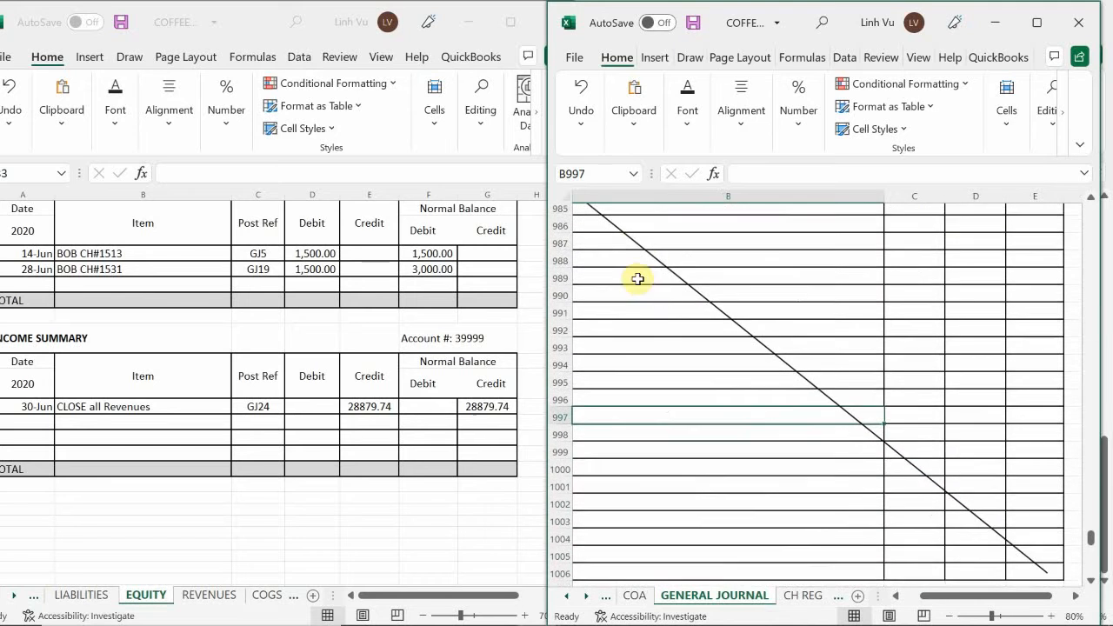
Bring blank page 25 of the general journal into view with all columns at 70% zoom
{"action": "scroll", "coordinate": [638, 286], "scroll_direction": "down", "scroll_amount": 5}
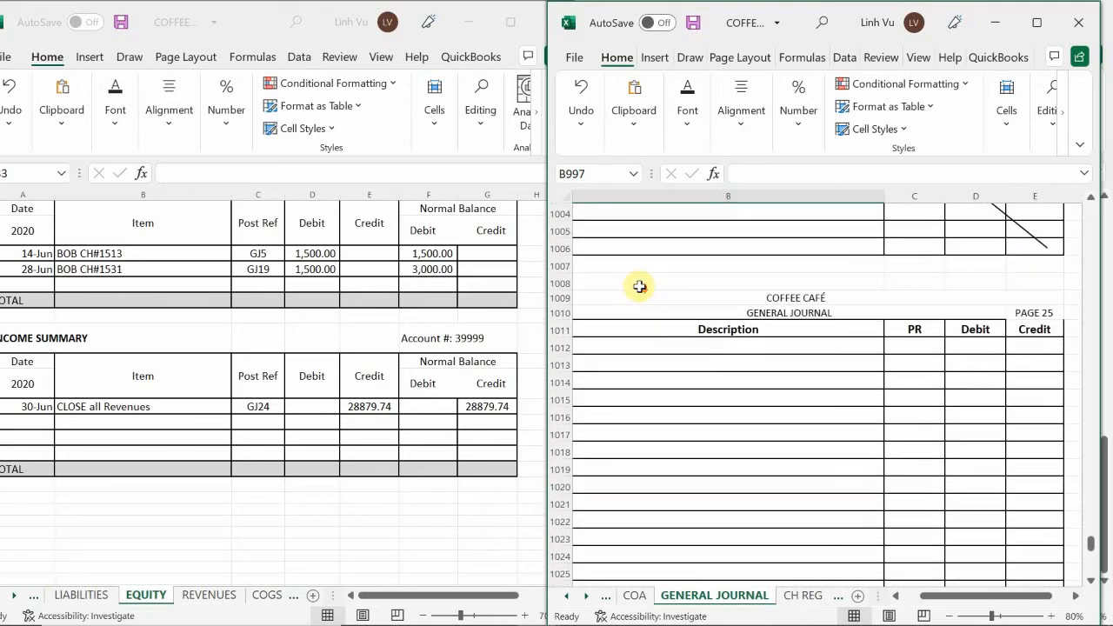
{"action": "left_click", "coordinate": [664, 444]}
{"action": "key", "text": "Left"}
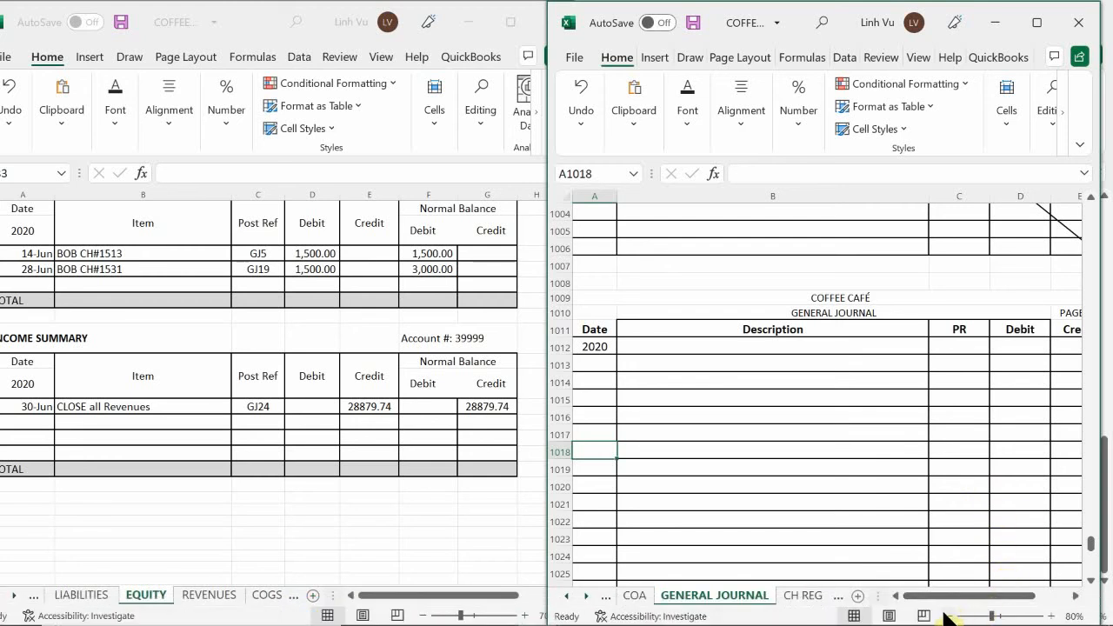
{"action": "left_click", "coordinate": [946, 614]}
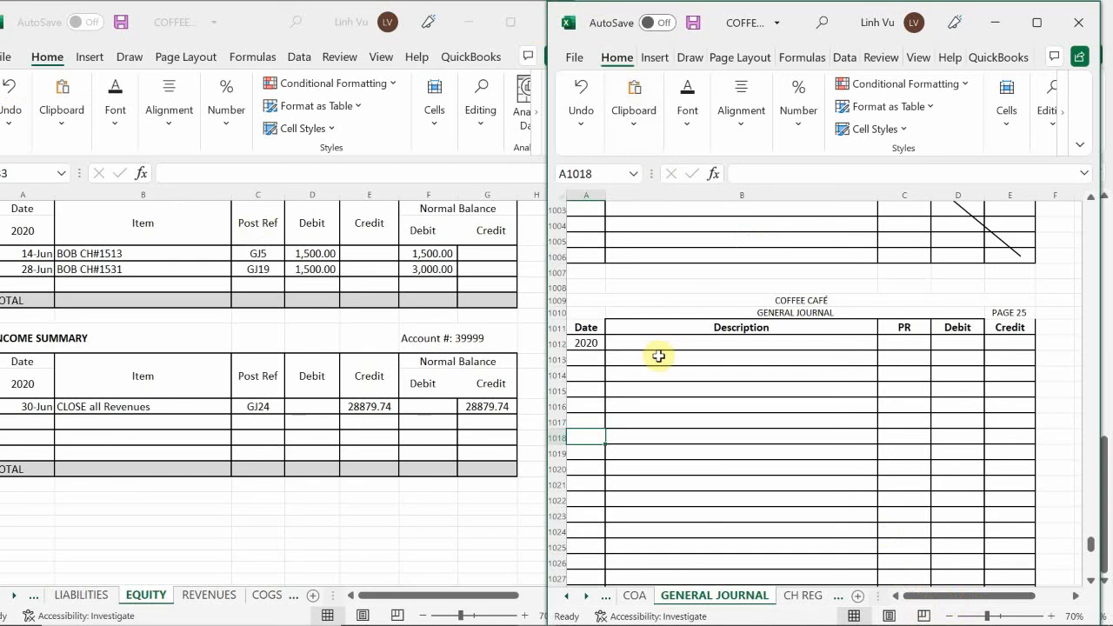
Enter the date 6/30 in cell A1013 on page 25 of the general journal
{"action": "left_click", "coordinate": [628, 352]}
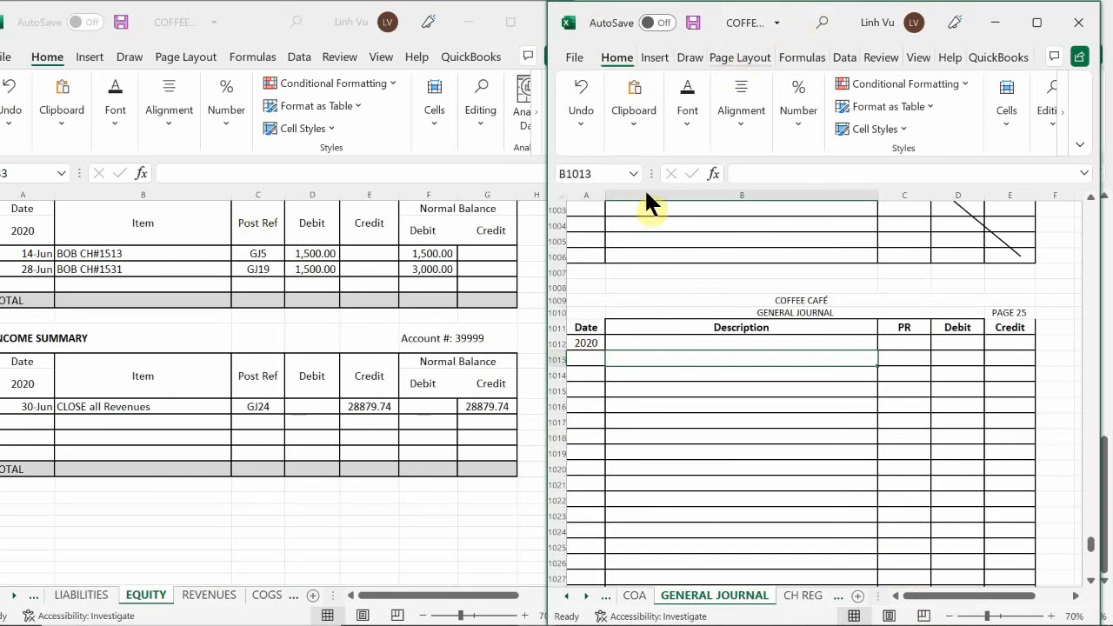
{"action": "left_click", "coordinate": [585, 360]}
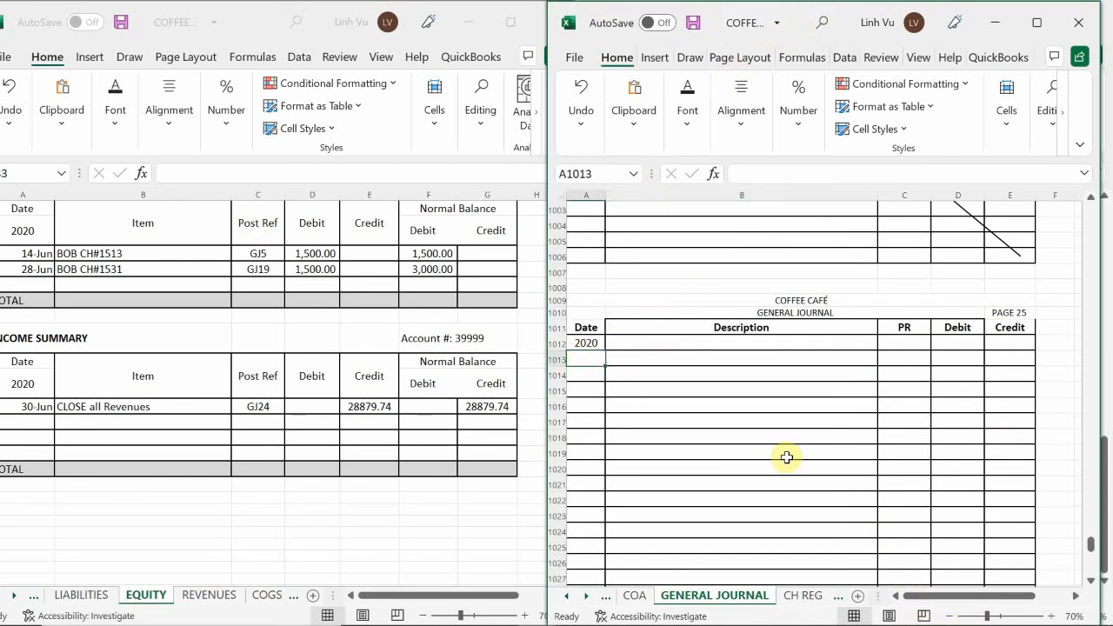
{"action": "type", "text": "6"}
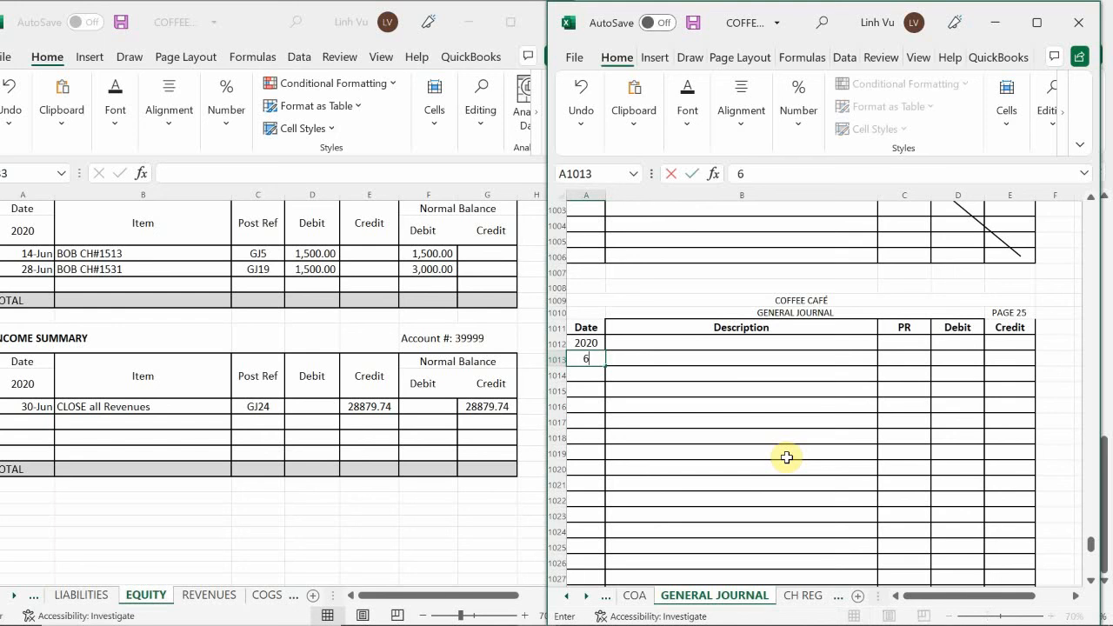
{"action": "type", "text": "/30"}
{"action": "key", "text": "Return"}
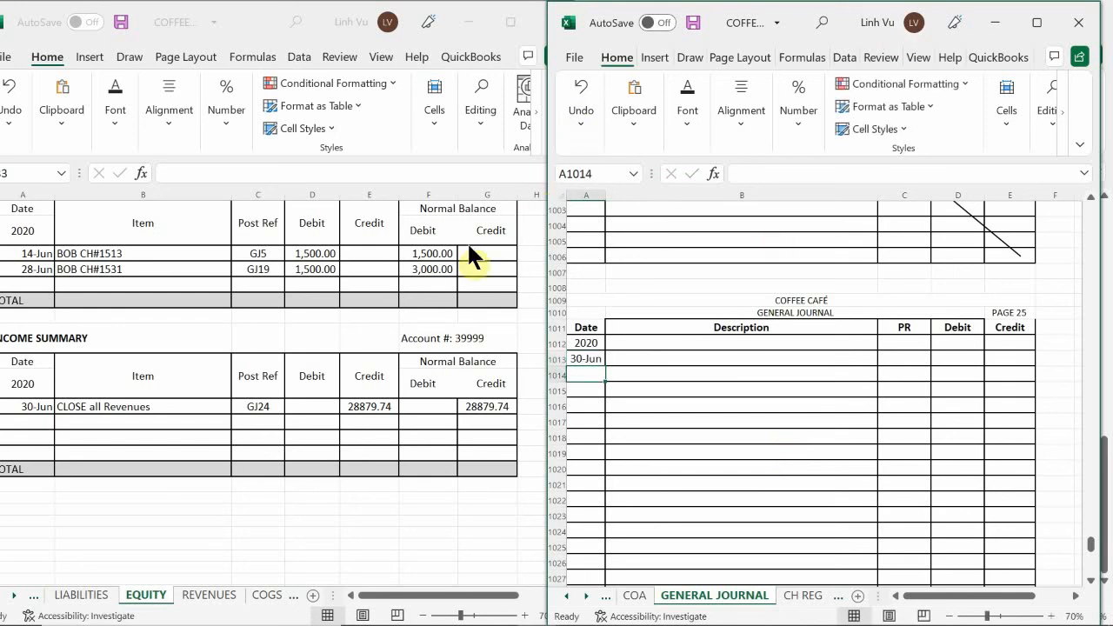
Fill journal row 1013 with the description "Income Summary" and posting reference 39999
{"action": "left_click", "coordinate": [636, 360]}
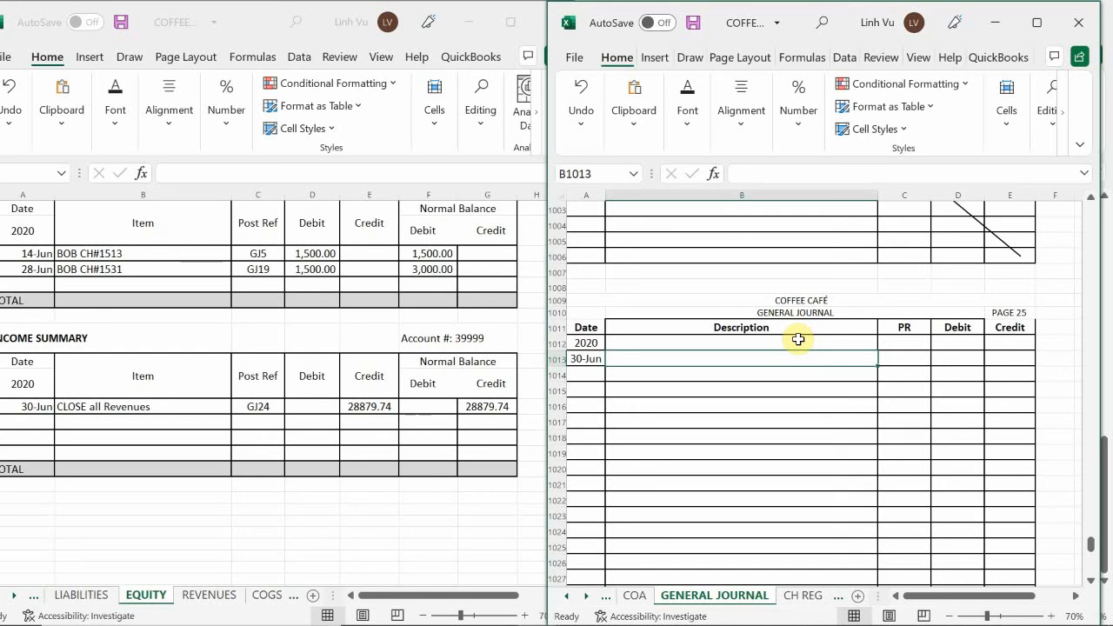
{"action": "type", "text": "Income Summary"}
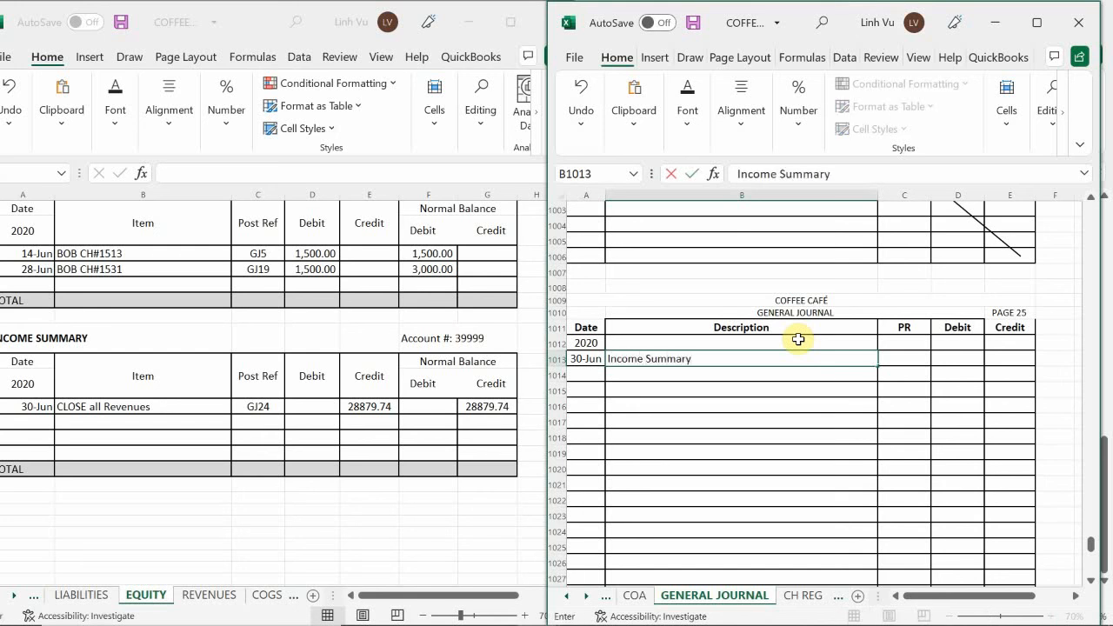
{"action": "key", "text": "Return"}
{"action": "key", "text": "Up"}
{"action": "key", "text": "Right"}
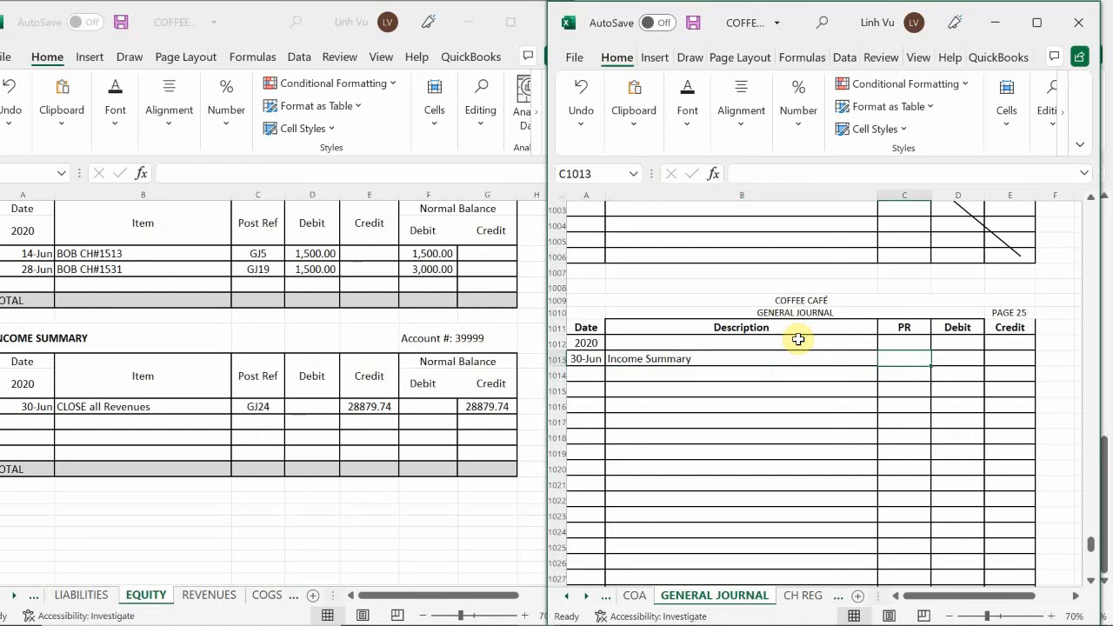
{"action": "type", "text": "39"}
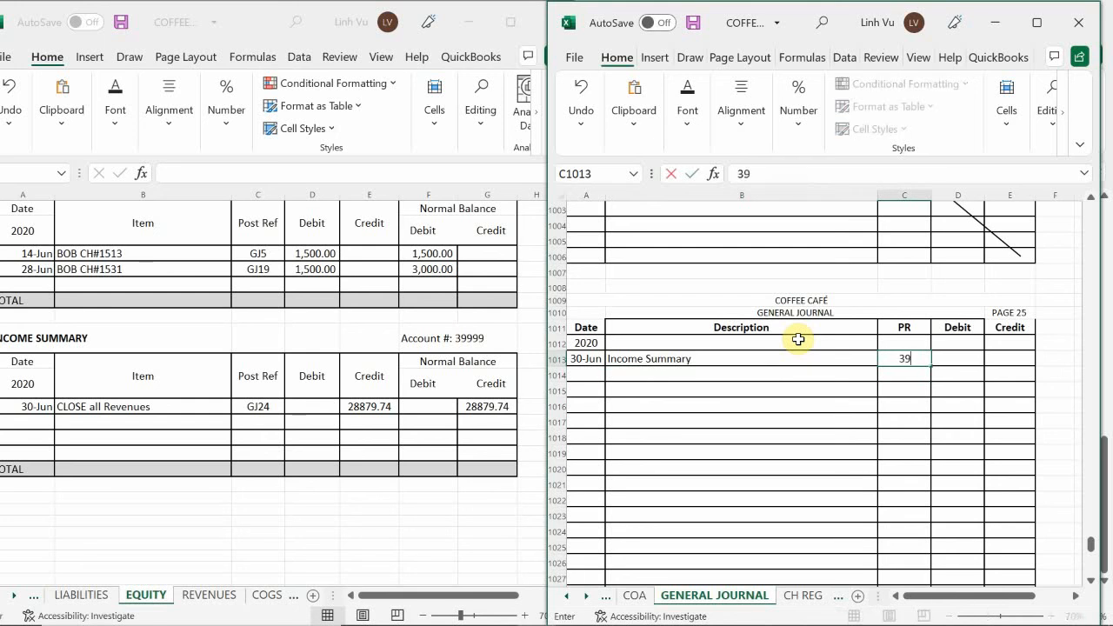
{"action": "type", "text": "999"}
{"action": "key", "text": "Return"}
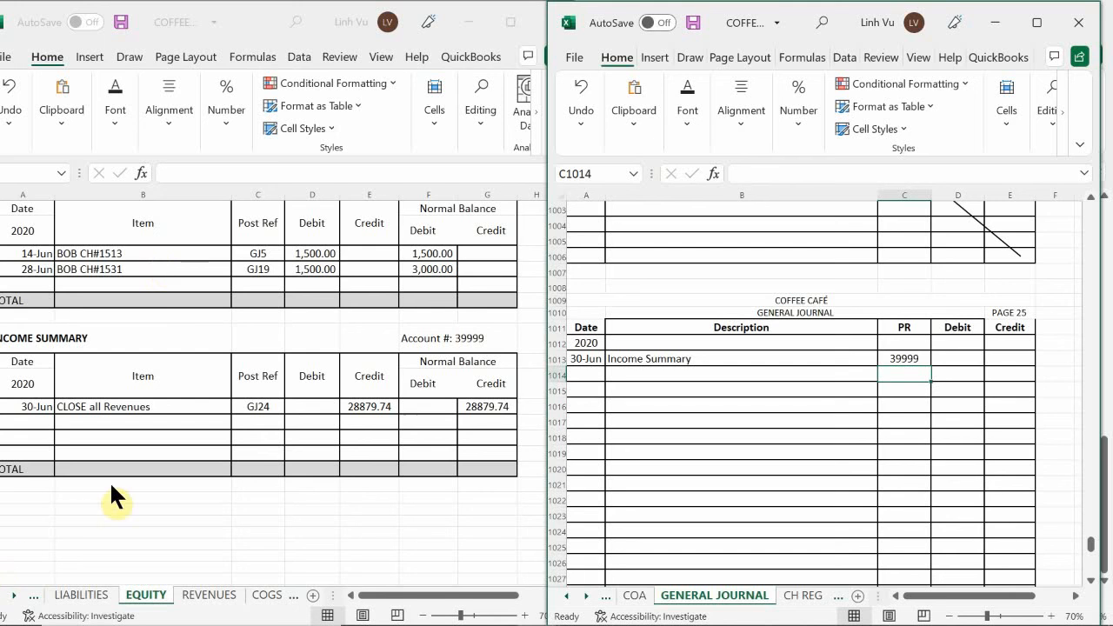
Review the COGS sheet's ledgers, checking the COGS – Regular Coffee account number and its ending debit balance
{"action": "left_click", "coordinate": [258, 598]}
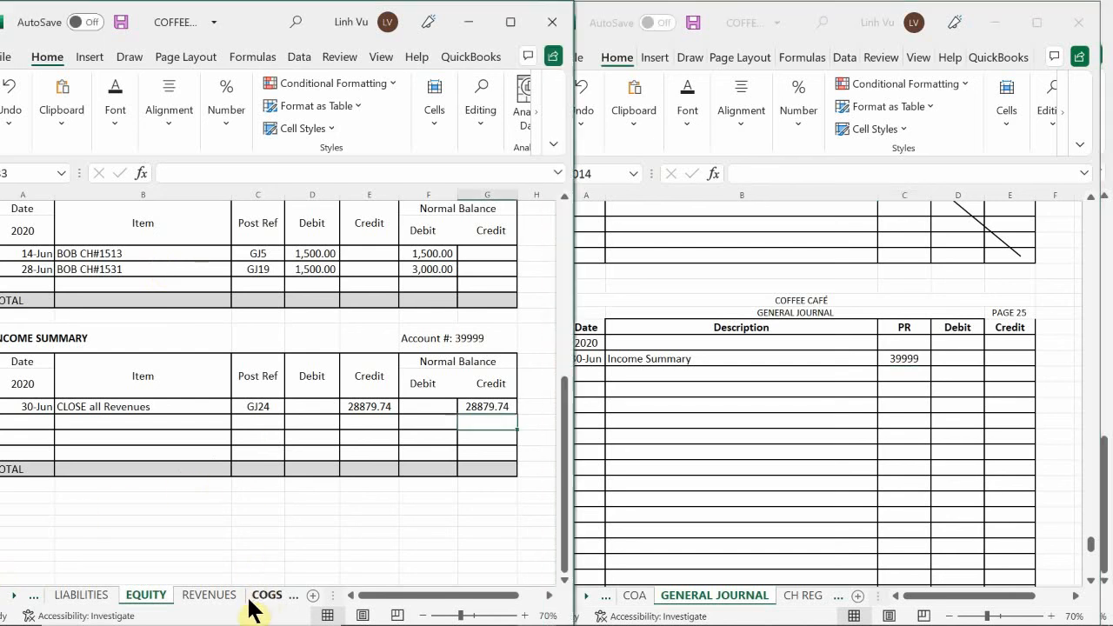
{"action": "left_click", "coordinate": [261, 598]}
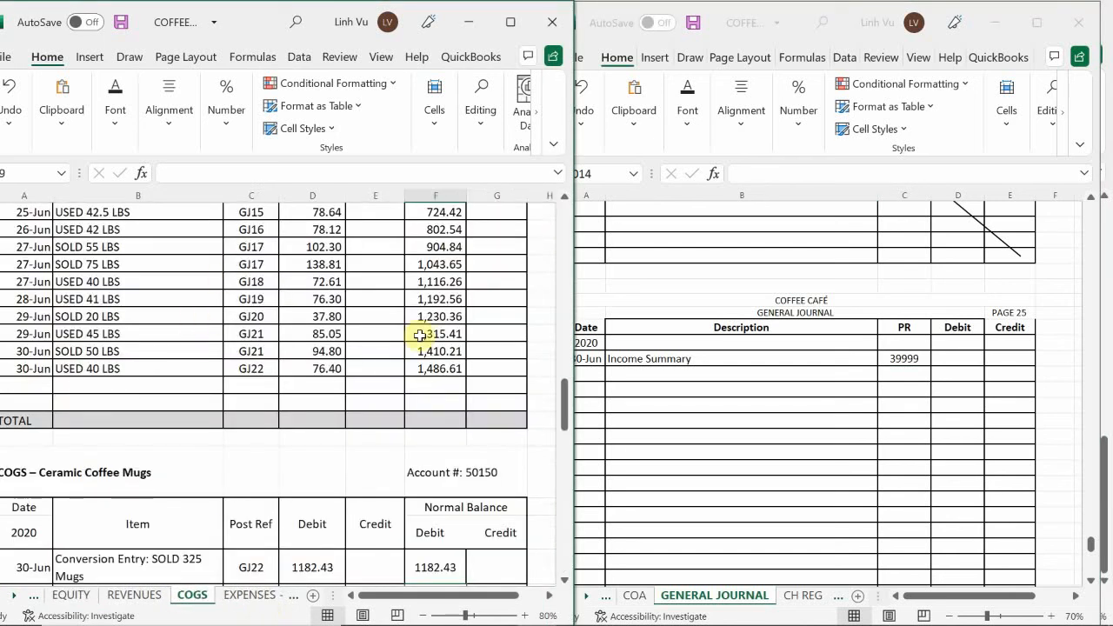
{"action": "left_click", "coordinate": [360, 304]}
{"action": "scroll", "coordinate": [352, 320], "scroll_direction": "up", "scroll_amount": 5}
{"action": "scroll", "coordinate": [352, 320], "scroll_direction": "up", "scroll_amount": 10}
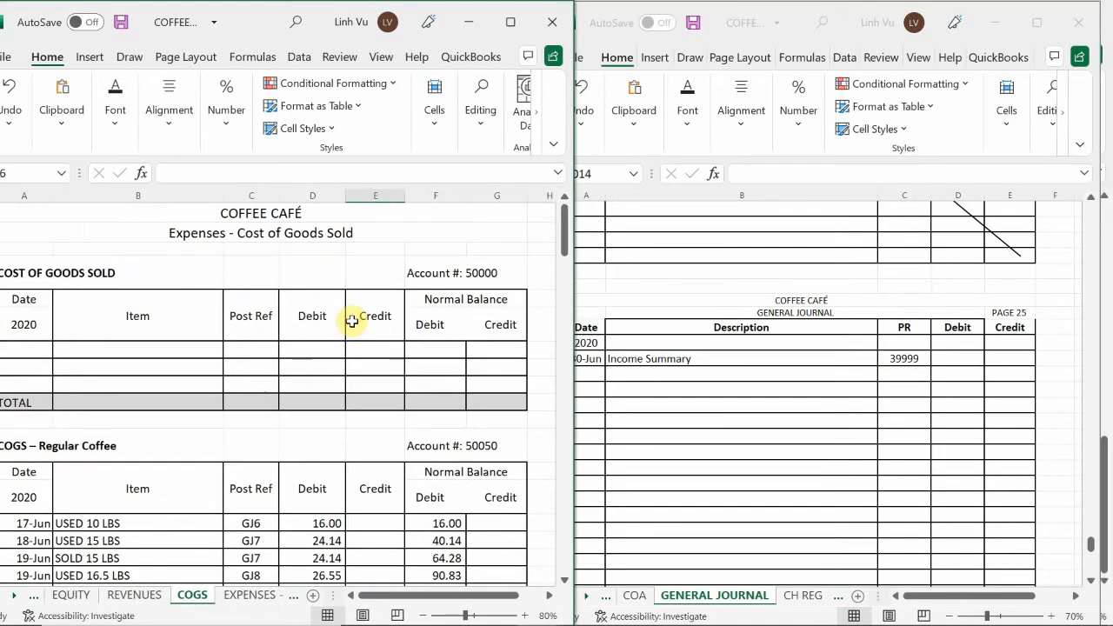
{"action": "scroll", "coordinate": [352, 320], "scroll_direction": "down", "scroll_amount": 3}
{"action": "scroll", "coordinate": [353, 320], "scroll_direction": "down", "scroll_amount": 2}
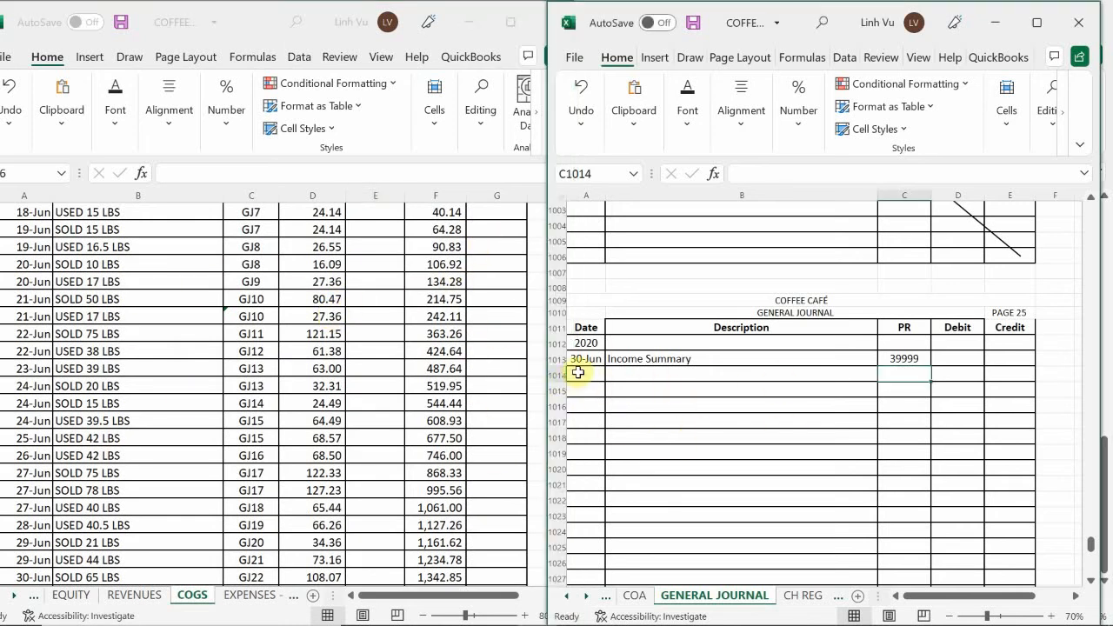
{"action": "scroll", "coordinate": [398, 323], "scroll_direction": "up", "scroll_amount": 1}
{"action": "scroll", "coordinate": [397, 324], "scroll_direction": "up", "scroll_amount": 6}
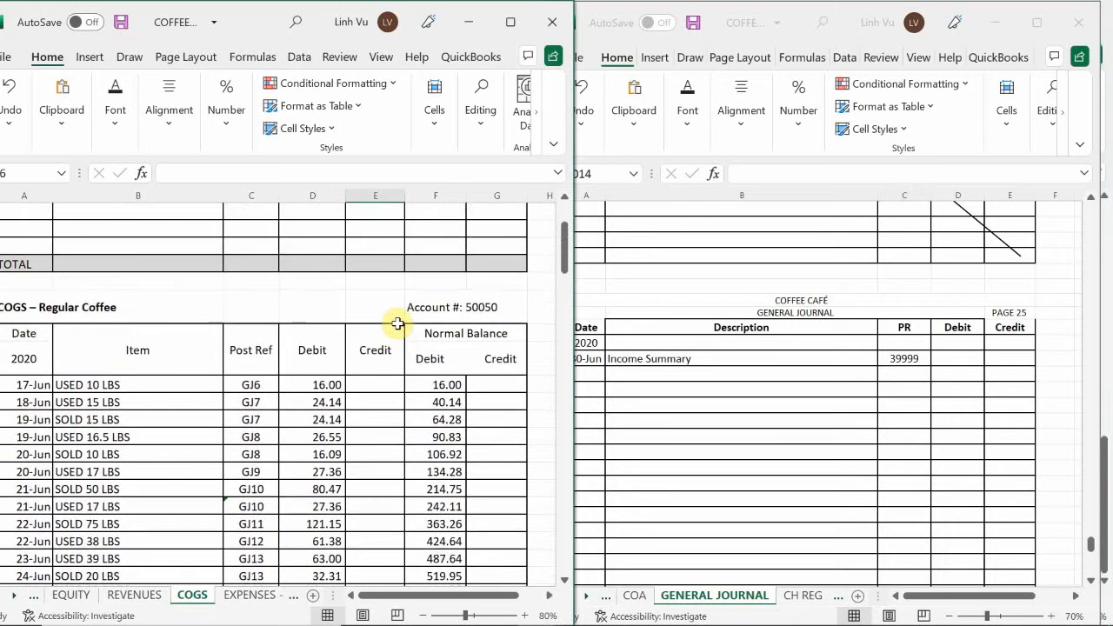
{"action": "scroll", "coordinate": [398, 323], "scroll_direction": "down", "scroll_amount": 5}
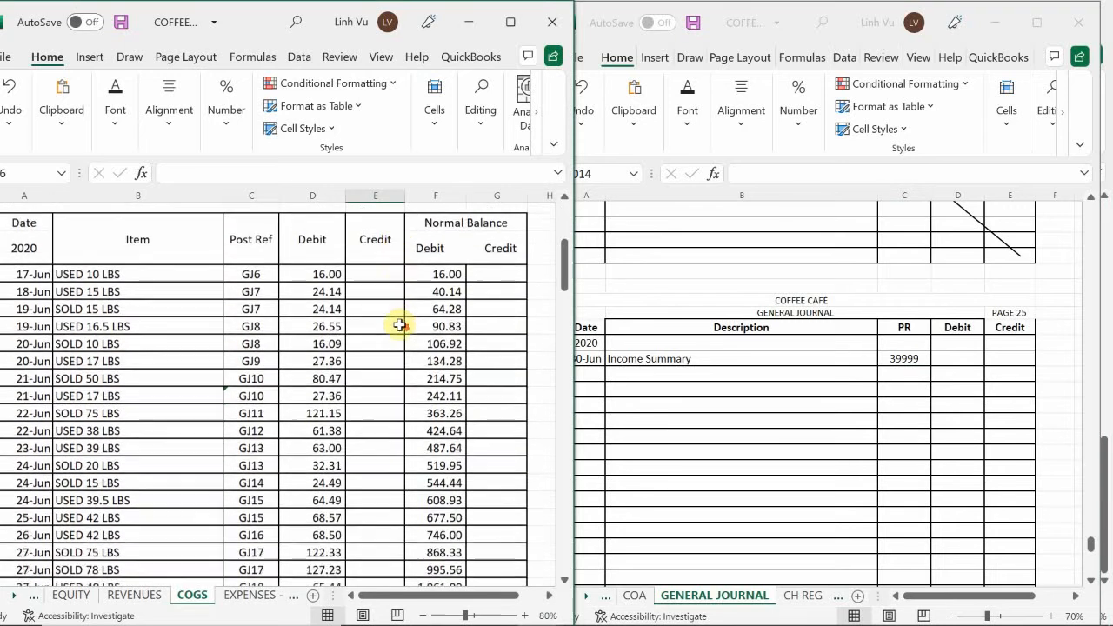
{"action": "scroll", "coordinate": [398, 323], "scroll_direction": "up", "scroll_amount": 1}
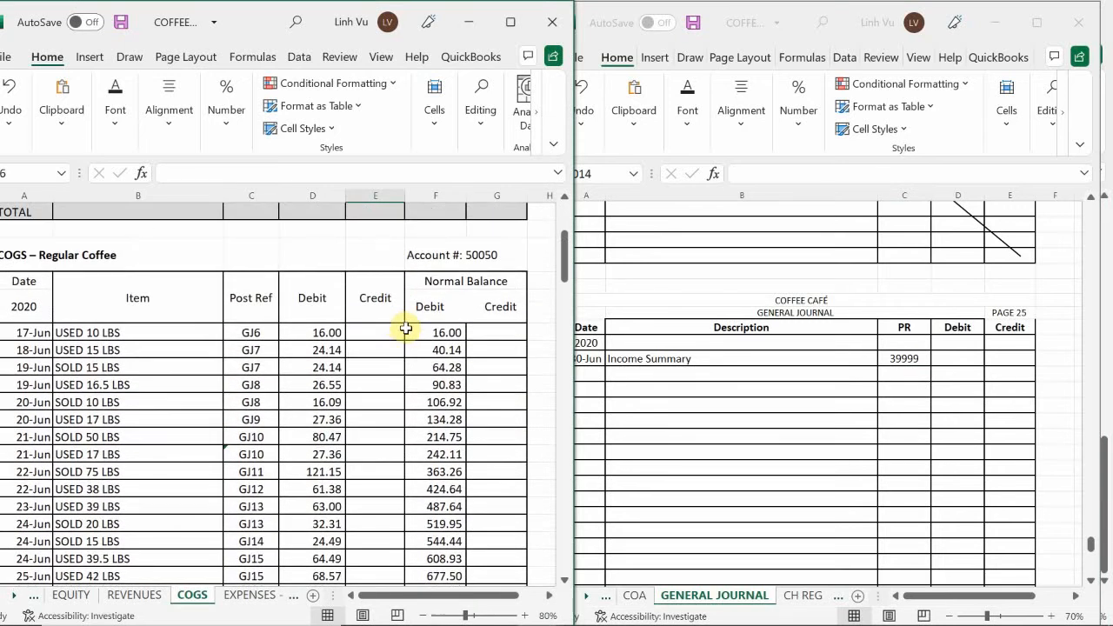
{"action": "scroll", "coordinate": [405, 329], "scroll_direction": "down", "scroll_amount": 6}
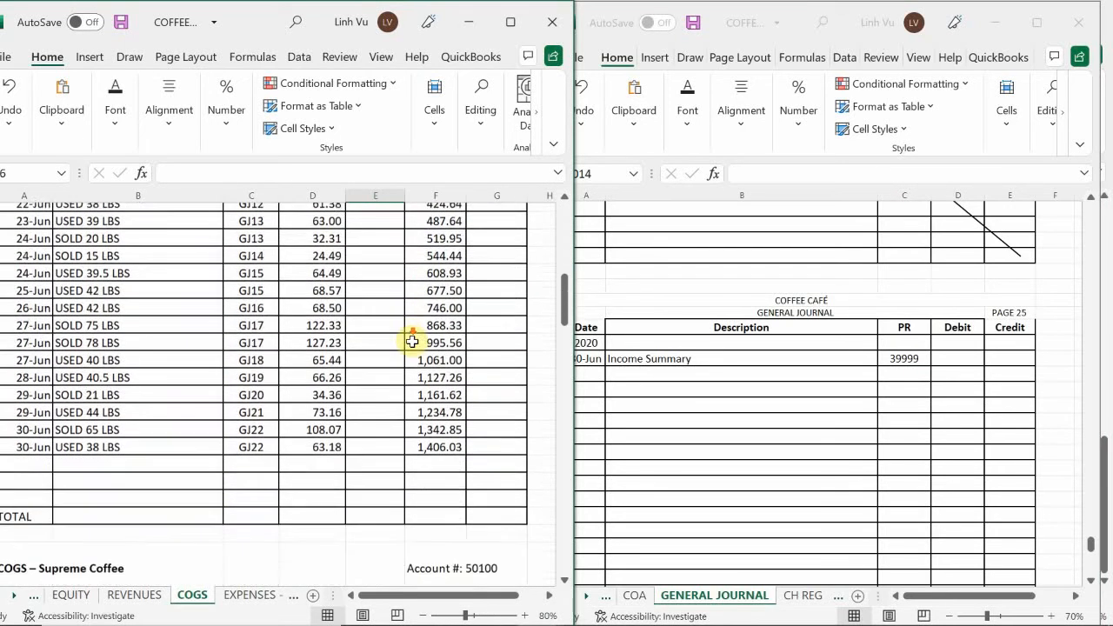
{"action": "scroll", "coordinate": [414, 347], "scroll_direction": "up", "scroll_amount": 1}
Fill journal row 1014 with the indented description "COGS - Regular Coffee" and posting reference 50050
{"action": "left_click", "coordinate": [702, 414]}
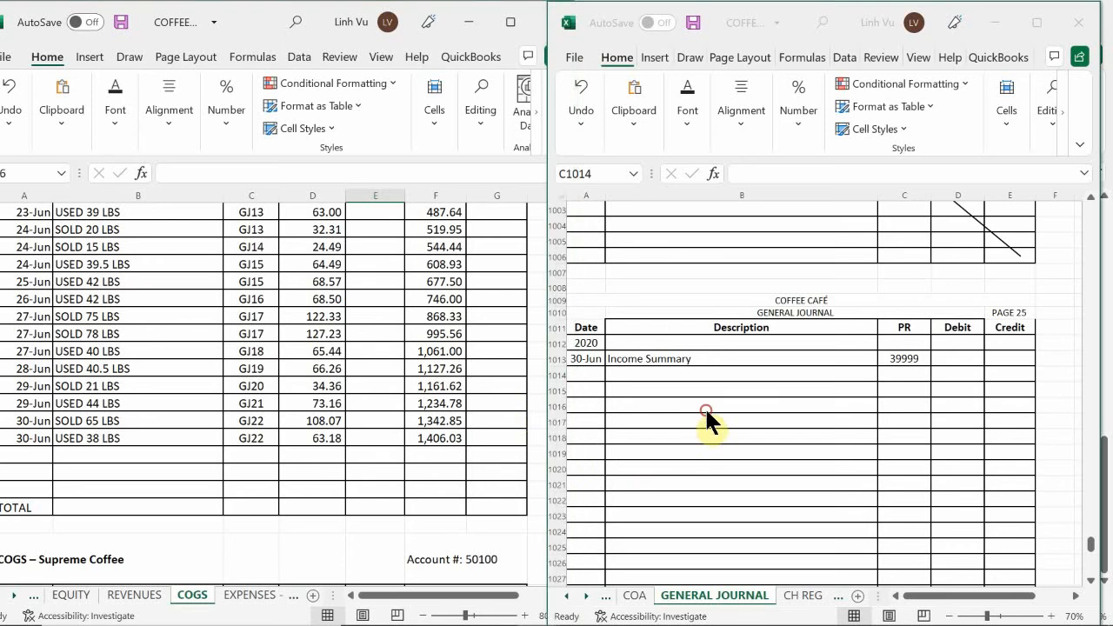
{"action": "double_click", "coordinate": [635, 374]}
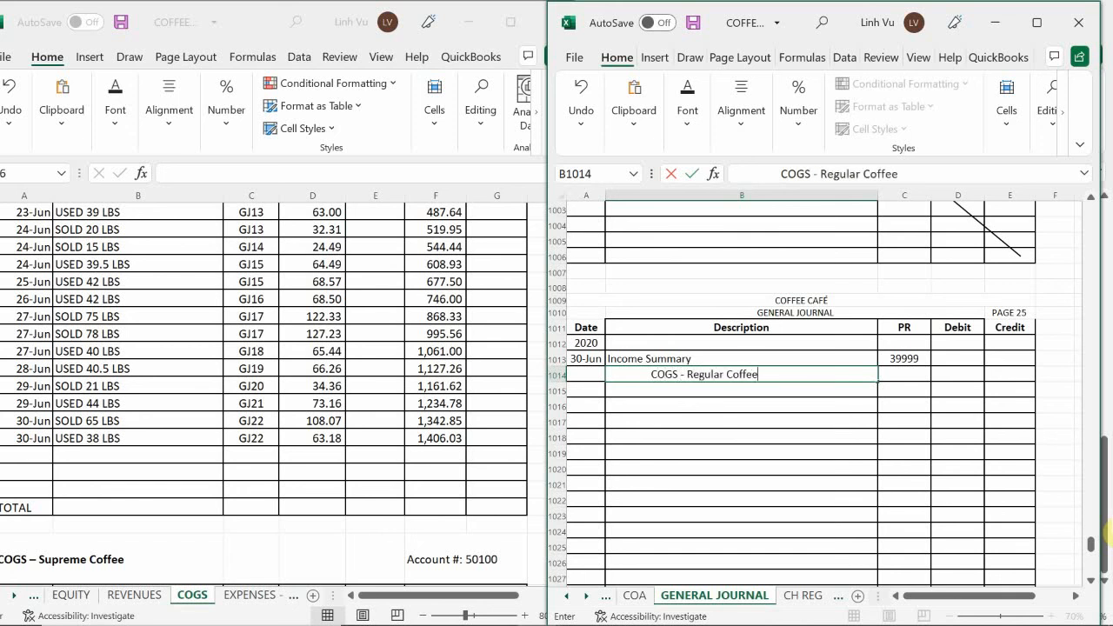
{"action": "key", "text": "Tab"}
{"action": "type", "text": "50050"}
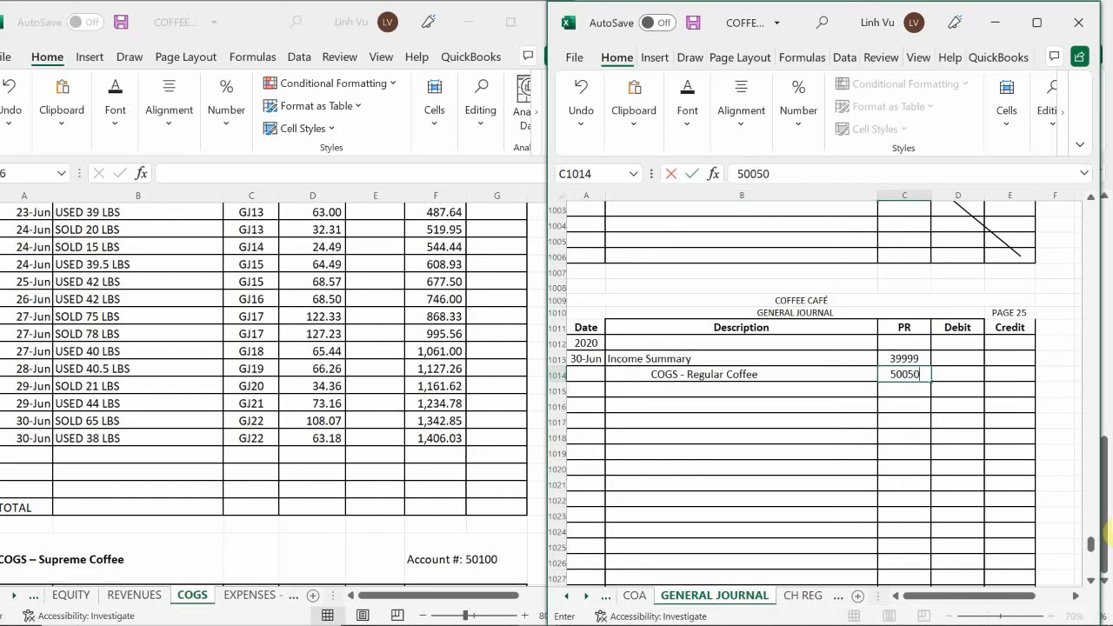
{"action": "key", "text": "Return"}
Enter a credit of 1406.03 for COGS - Regular Coffee in journal cell E1014
{"action": "key", "text": "Right"}
{"action": "key", "text": "Up"}
{"action": "key", "text": "Right"}
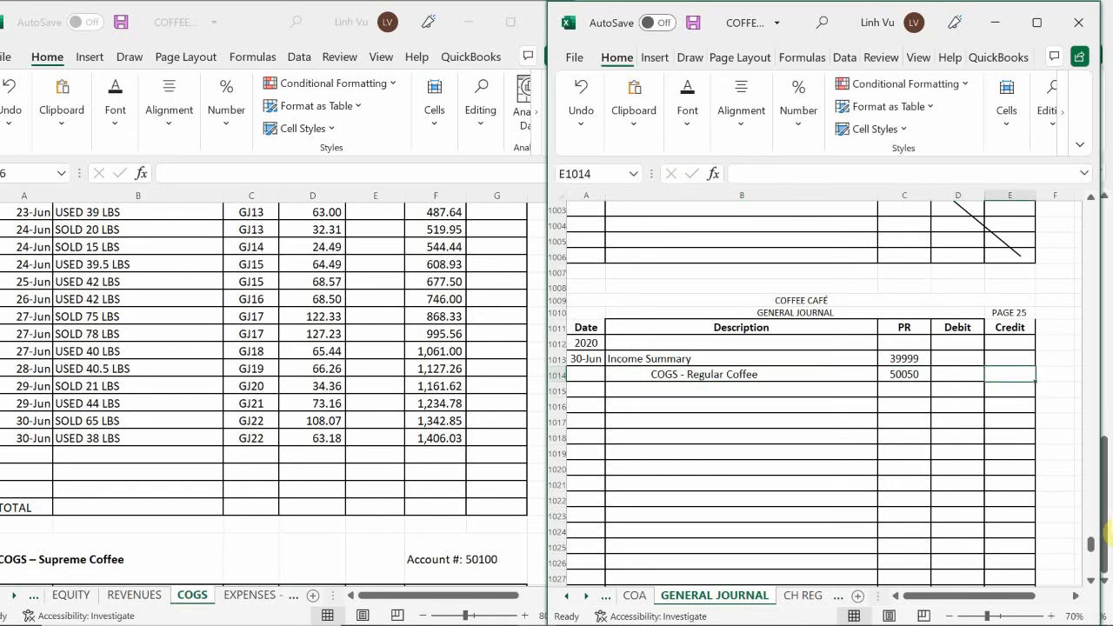
{"action": "type", "text": "1406."}
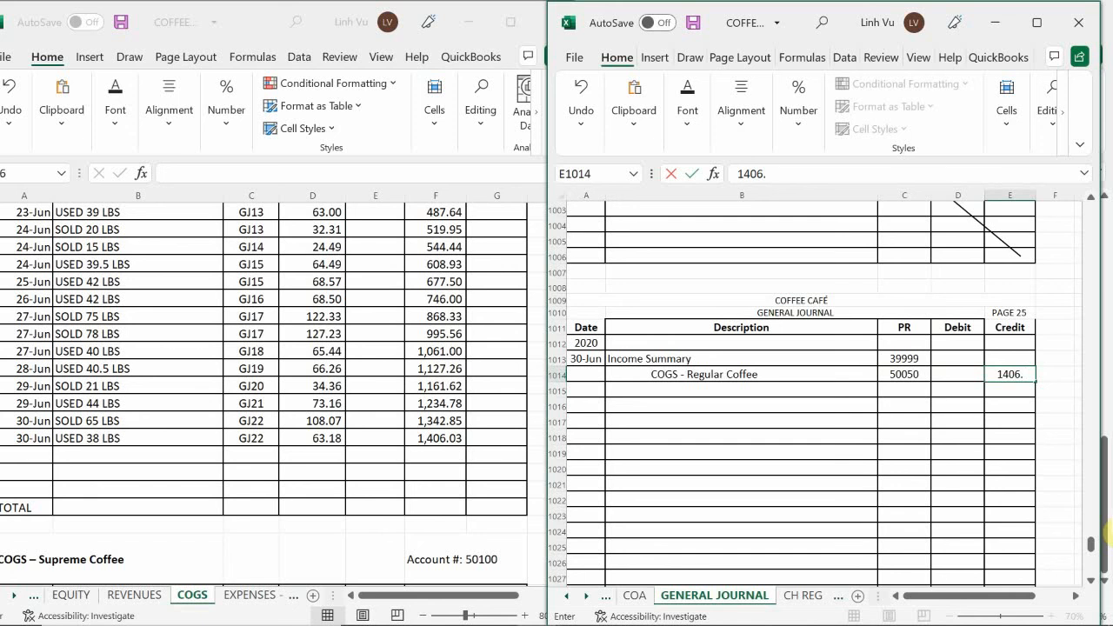
{"action": "type", "text": "03"}
{"action": "key", "text": "Return"}
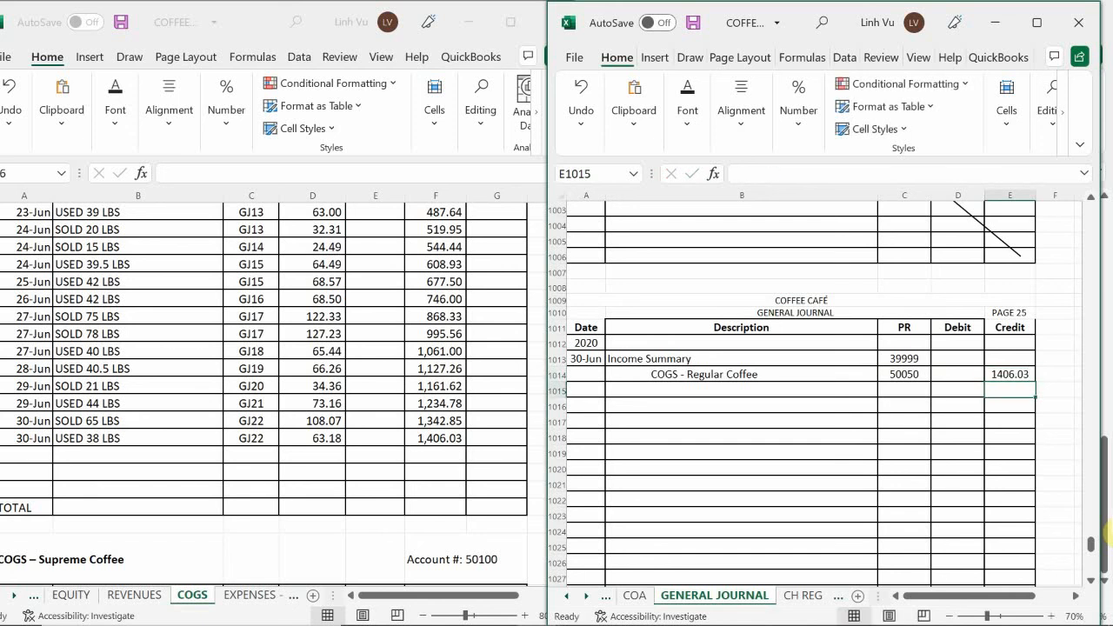
Start a closing row in the COGS – Regular Coffee ledger with date 6/30 and item CLOSE
{"action": "left_click", "coordinate": [86, 445]}
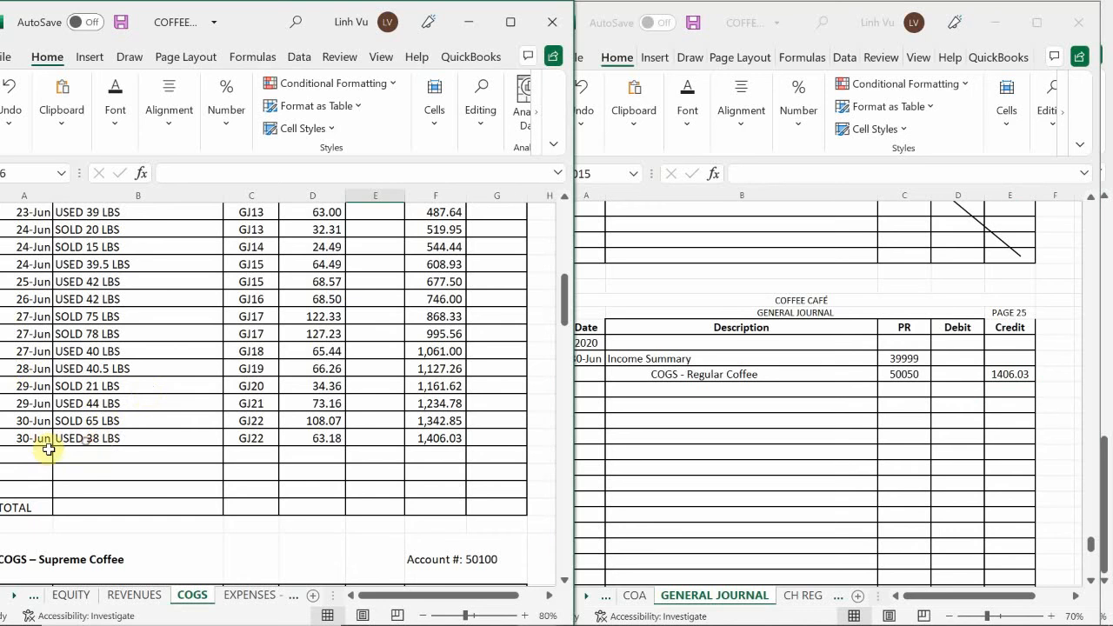
{"action": "left_click", "coordinate": [33, 461]}
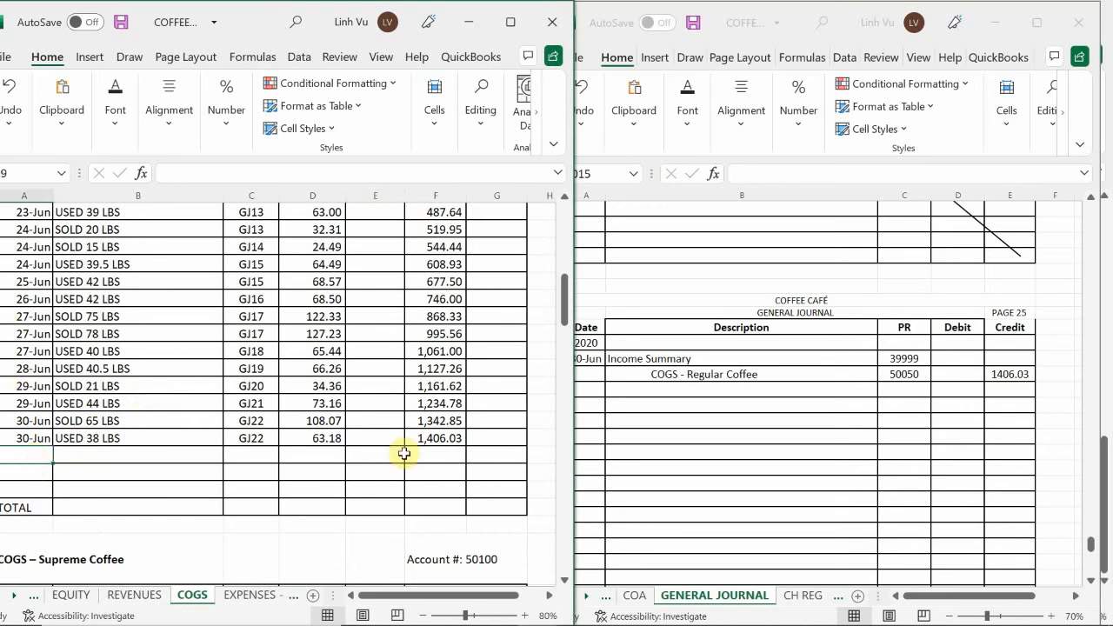
{"action": "type", "text": "6/"}
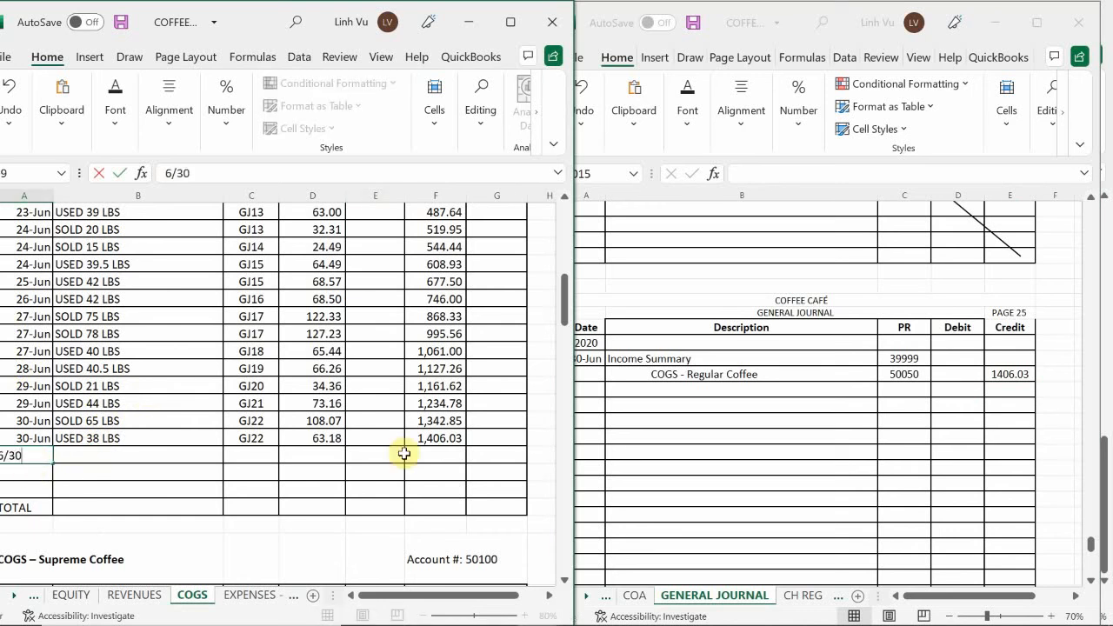
{"action": "type", "text": "30"}
{"action": "key", "text": "Tab"}
{"action": "type", "text": "C"}
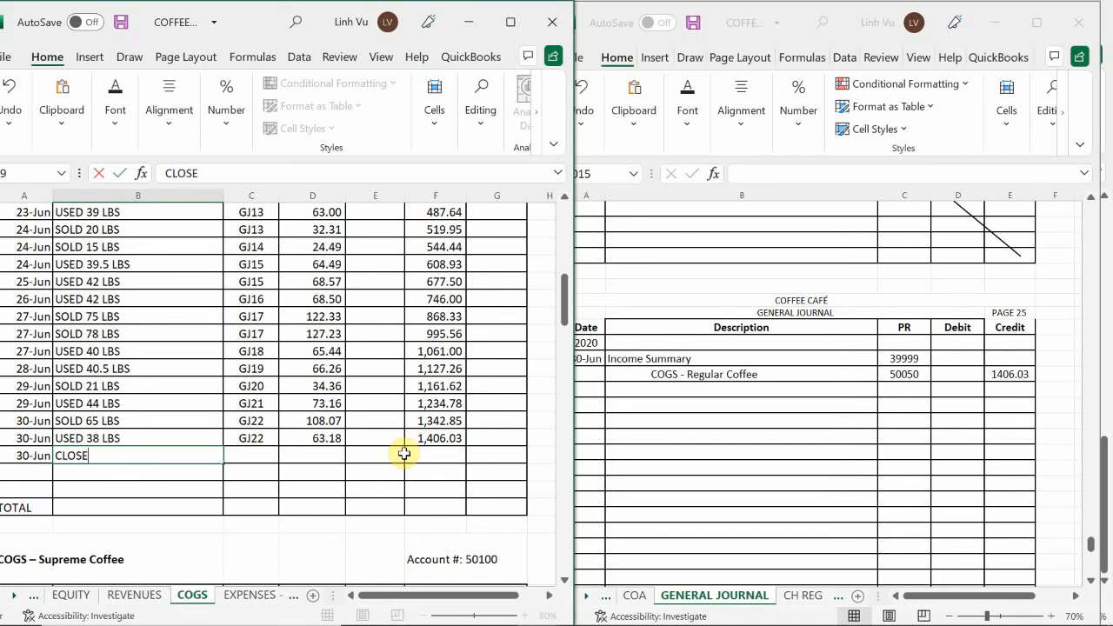
{"action": "type", "text": "LOSE"}
Enter post reference GJ24 and a credit of 1406.03 in the Regular Coffee ledger's CLOSE row
{"action": "key", "text": "Tab"}
{"action": "type", "text": "GH"}
{"action": "key", "text": "BackSpace"}
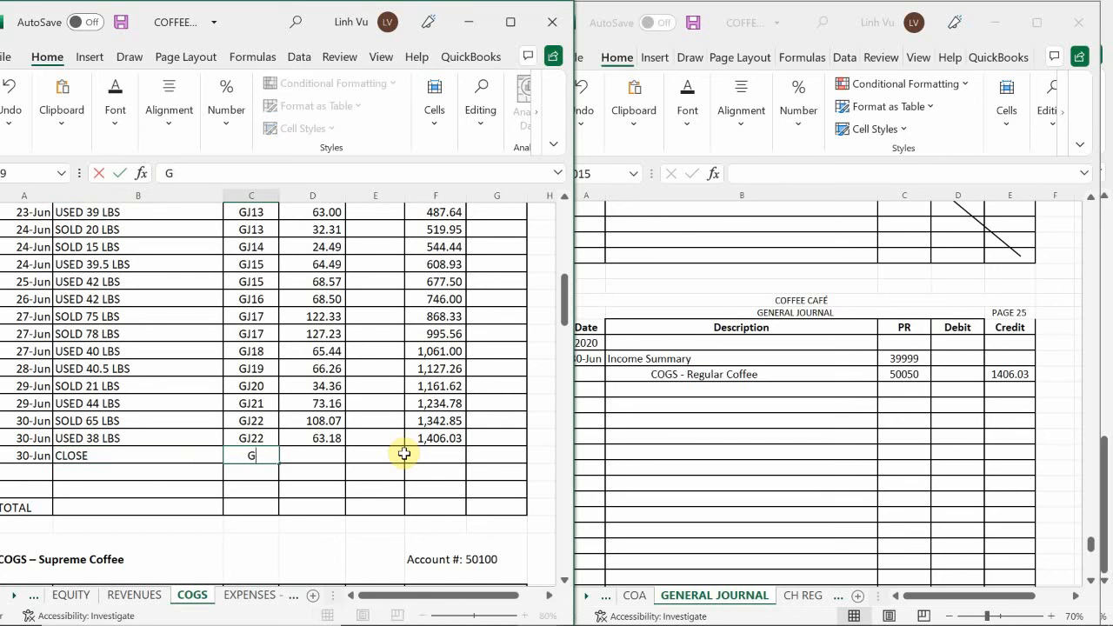
{"action": "type", "text": "J24"}
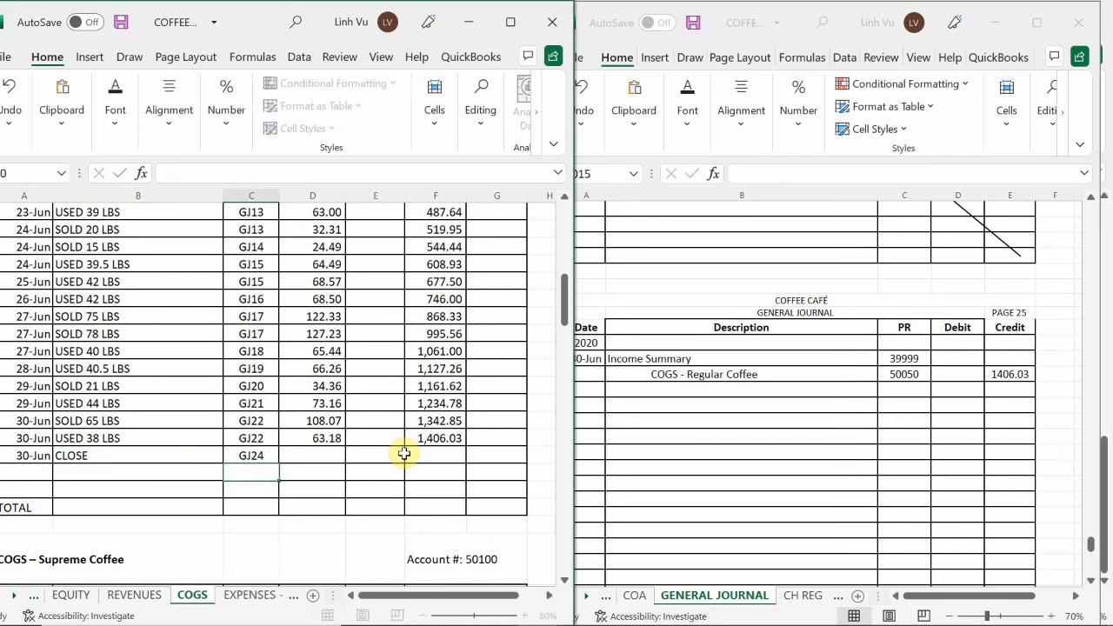
{"action": "key", "text": "Tab"}
{"action": "key", "text": "Tab"}
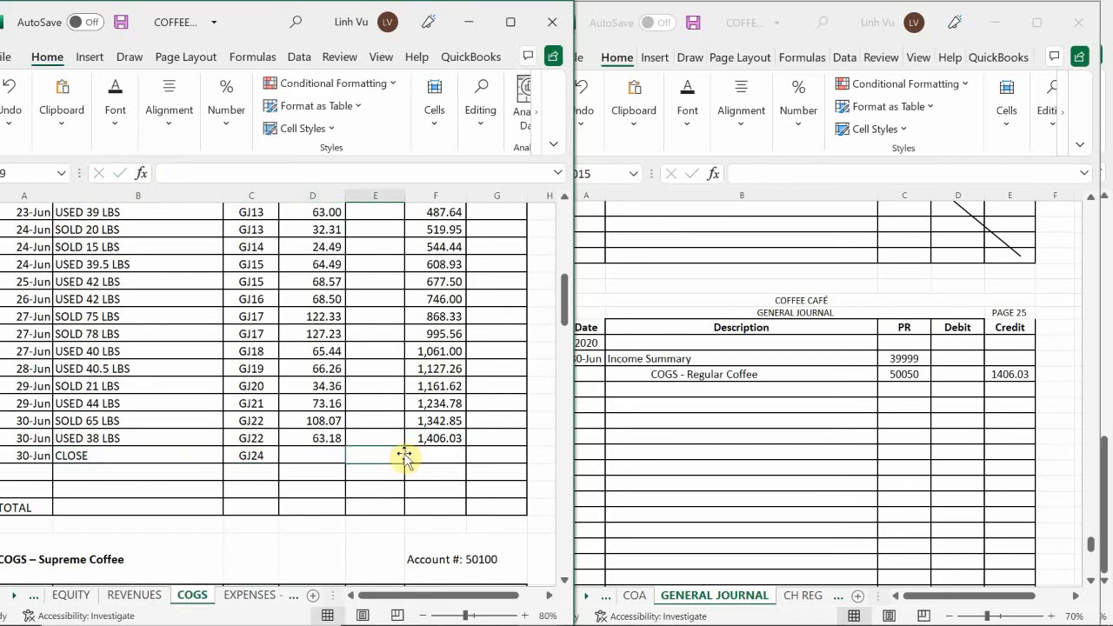
{"action": "type", "text": "1406.03"}
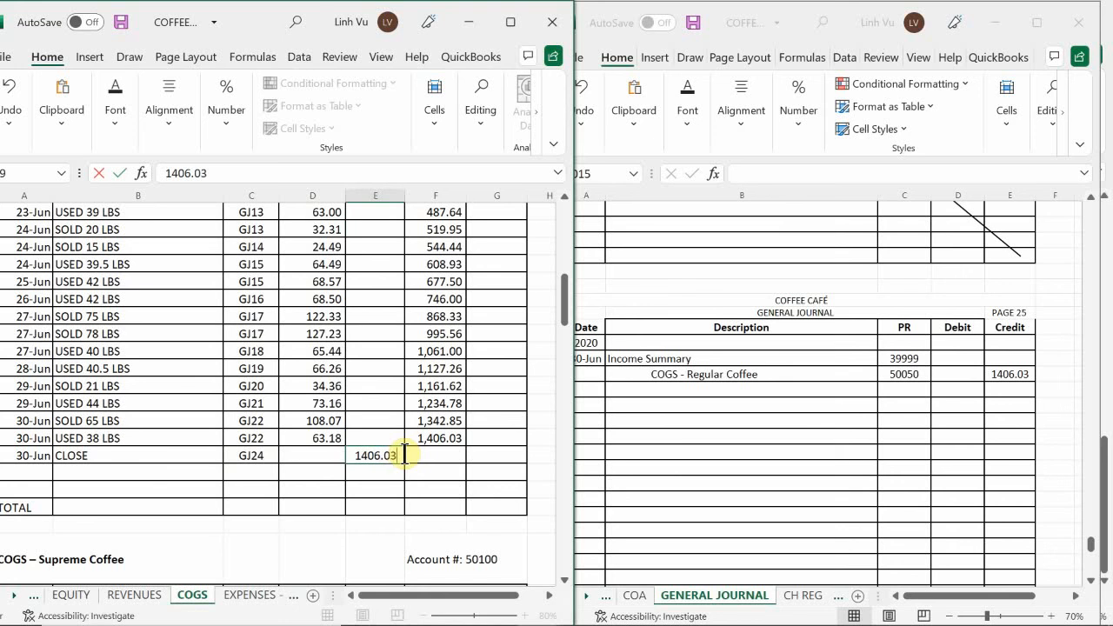
{"action": "key", "text": "Return"}
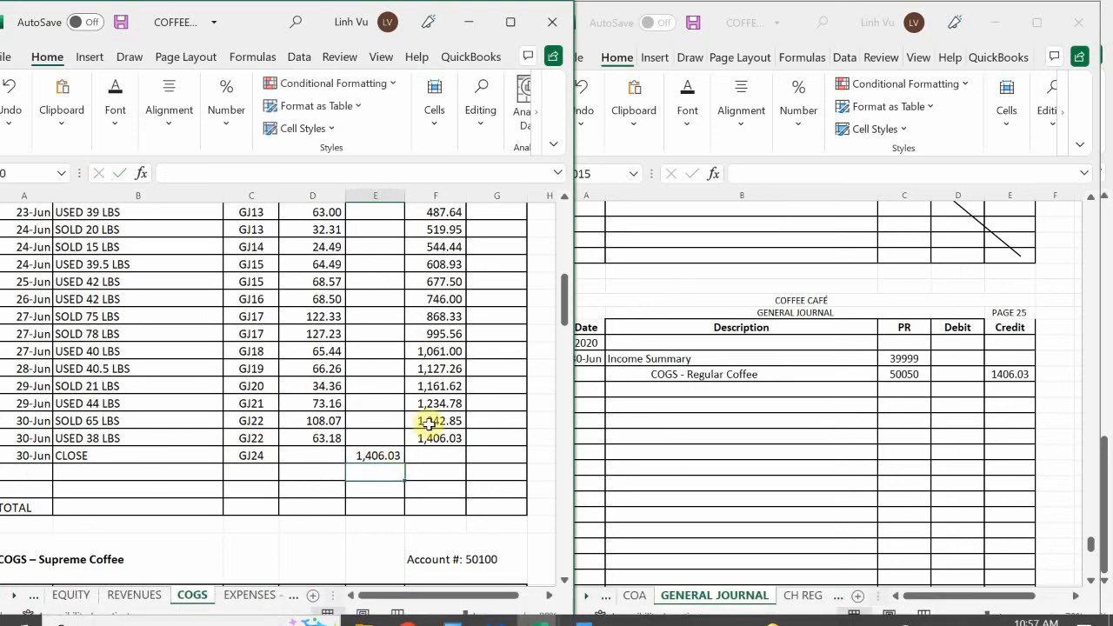
Extend the running debit balance formula from F38 down to the Regular Coffee ledger's CLOSE row
{"action": "left_click", "coordinate": [439, 438]}
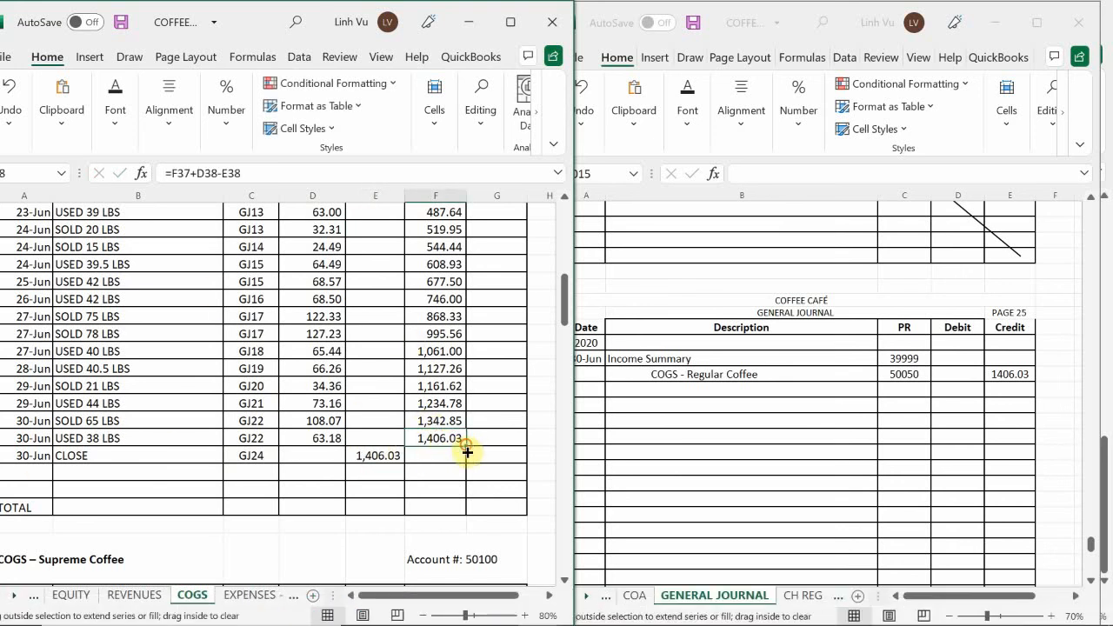
{"action": "left_click_drag", "start_coordinate": [465, 448], "coordinate": [463, 459]}
{"action": "left_click", "coordinate": [447, 422]}
Add a COGS - Supreme Coffee line with post reference 50100 below the Regular Coffee line on general journal page 25
{"action": "scroll", "coordinate": [443, 421], "scroll_direction": "down", "scroll_amount": 6}
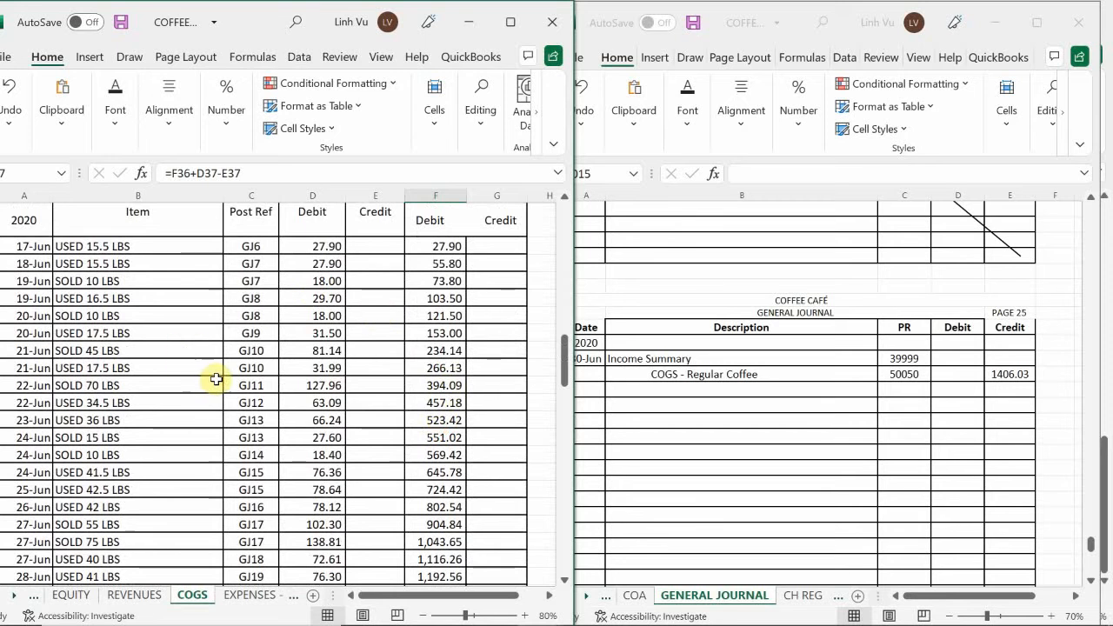
{"action": "scroll", "coordinate": [210, 378], "scroll_direction": "up", "scroll_amount": 2}
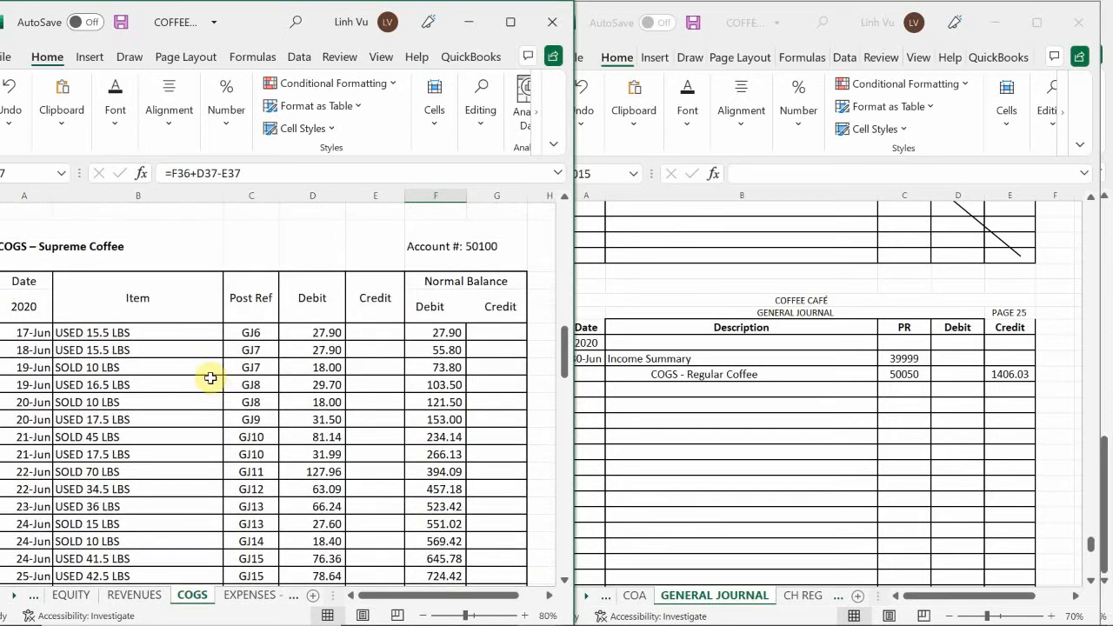
{"action": "scroll", "coordinate": [210, 378], "scroll_direction": "down", "scroll_amount": 7}
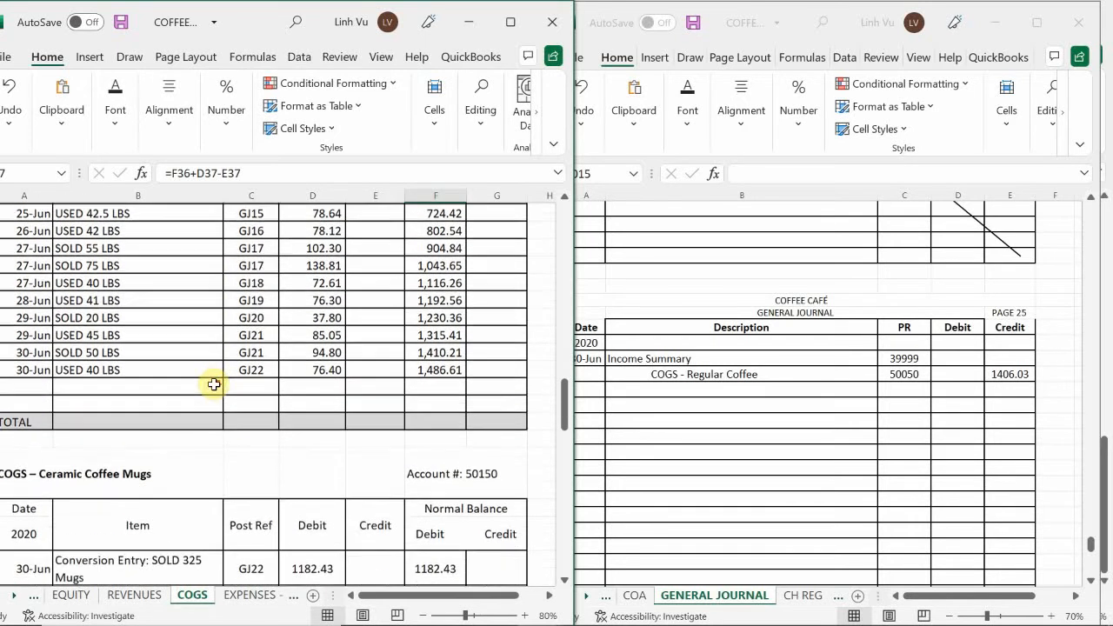
{"action": "left_click", "coordinate": [633, 370]}
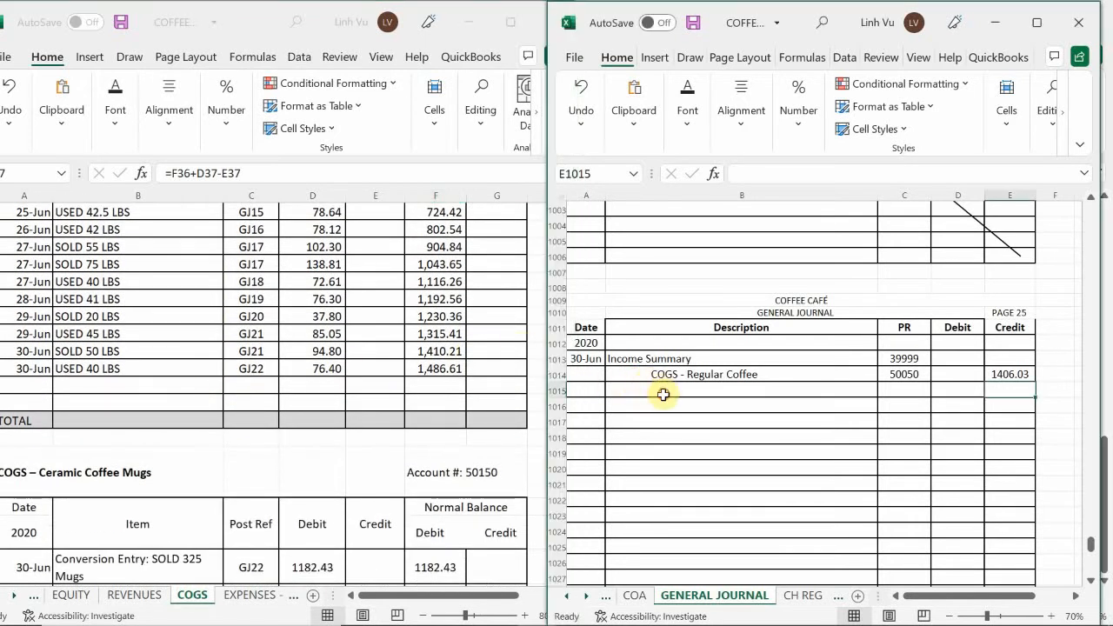
{"action": "left_click", "coordinate": [662, 395]}
{"action": "type", "text": "n"}
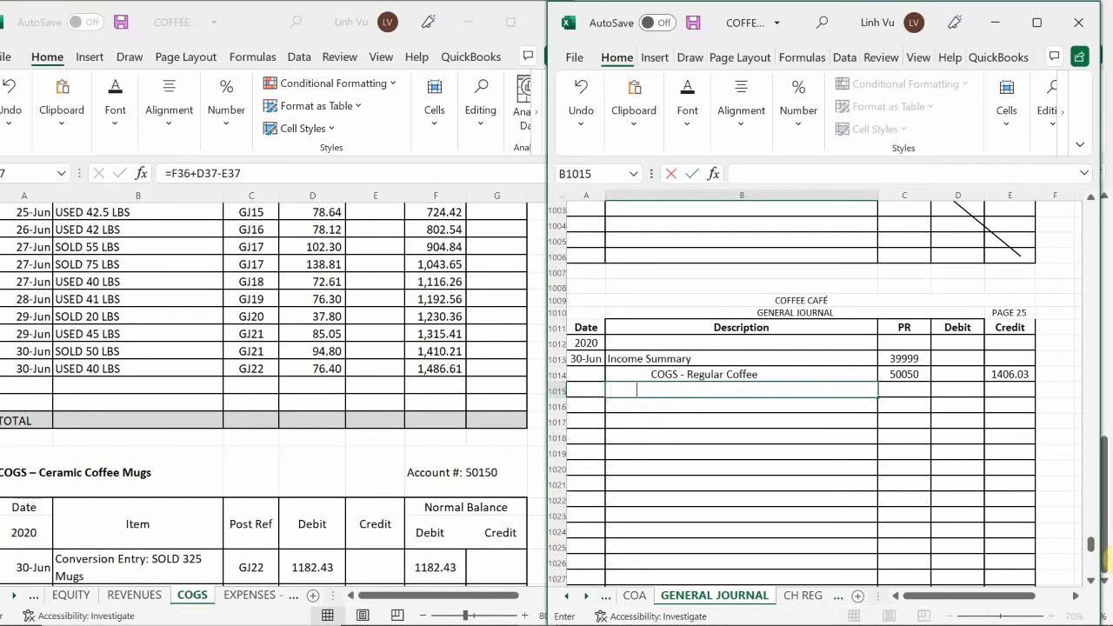
{"action": "type", "text": "COGS - Supreme Coffee"}
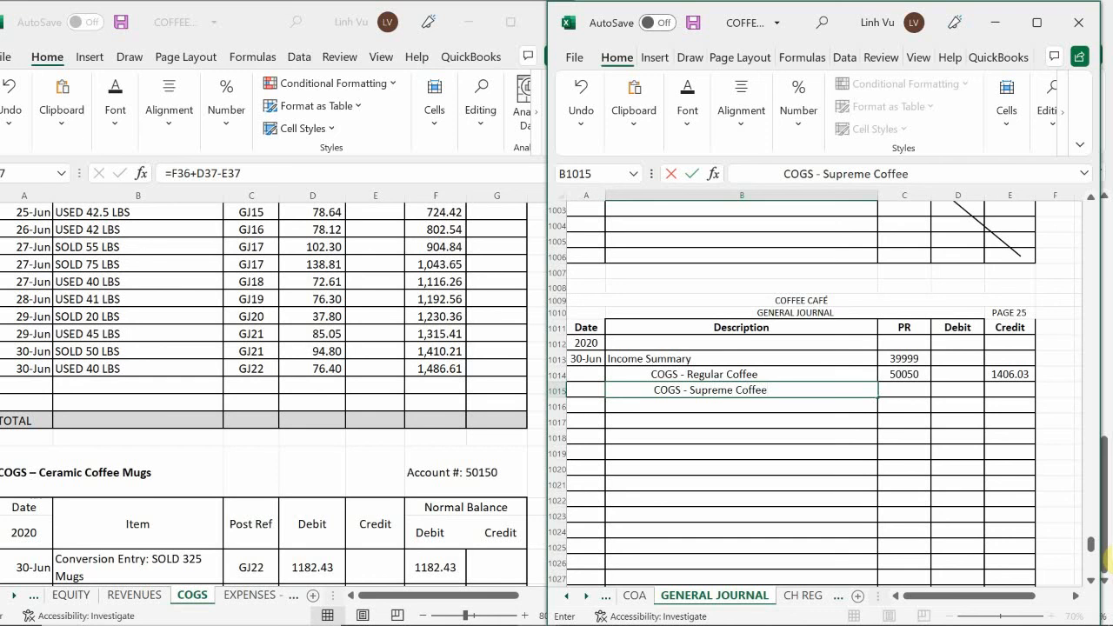
{"action": "key", "text": "Tab"}
{"action": "type", "text": "50100"}
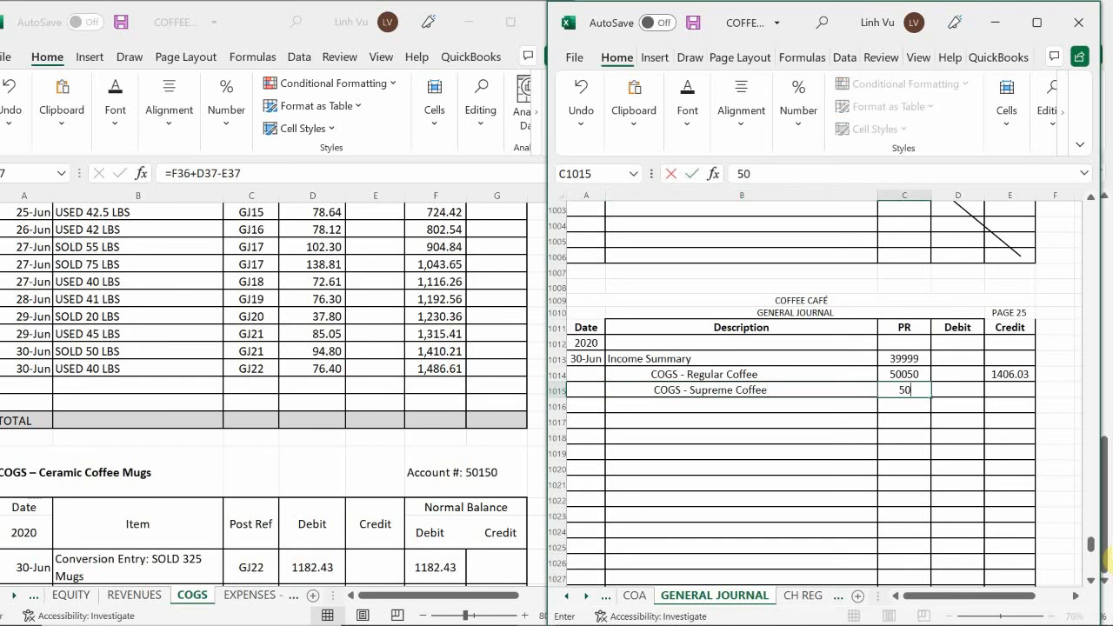
Enter a credit of 1486.61 for COGS - Supreme Coffee in journal cell E1015
{"action": "key", "text": "Tab"}
{"action": "key", "text": "Tab"}
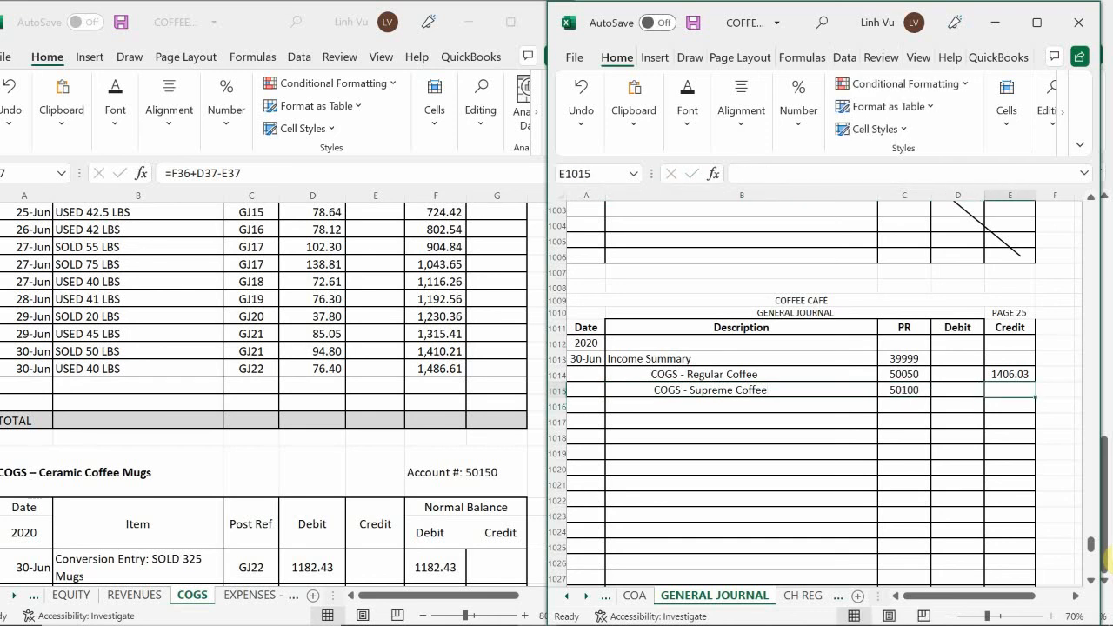
{"action": "type", "text": "1486."}
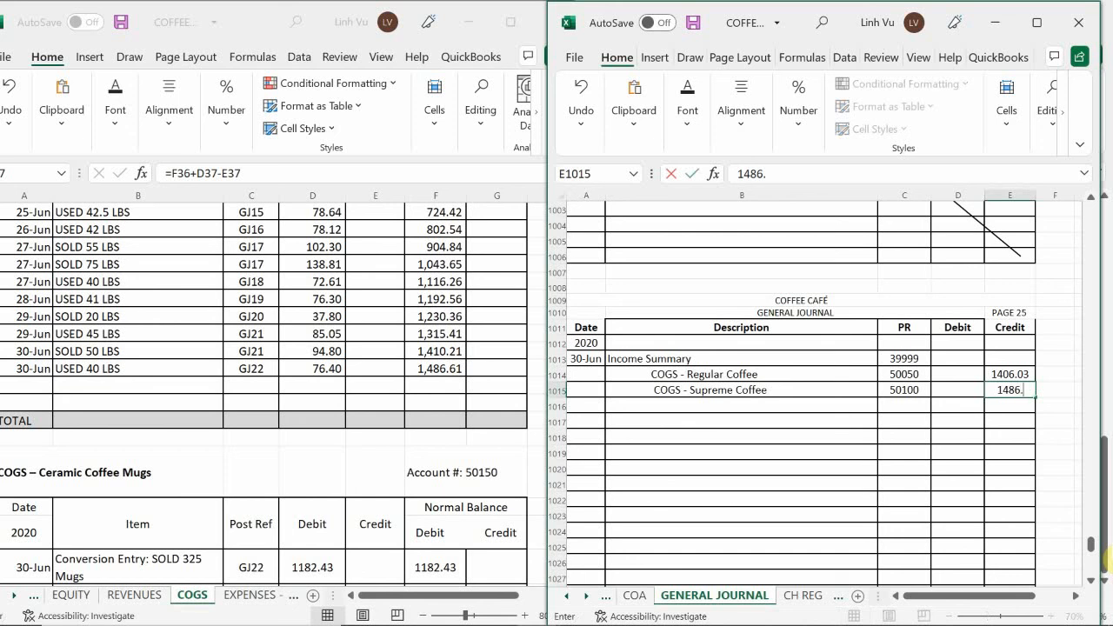
{"action": "type", "text": "61"}
{"action": "key", "text": "Return"}
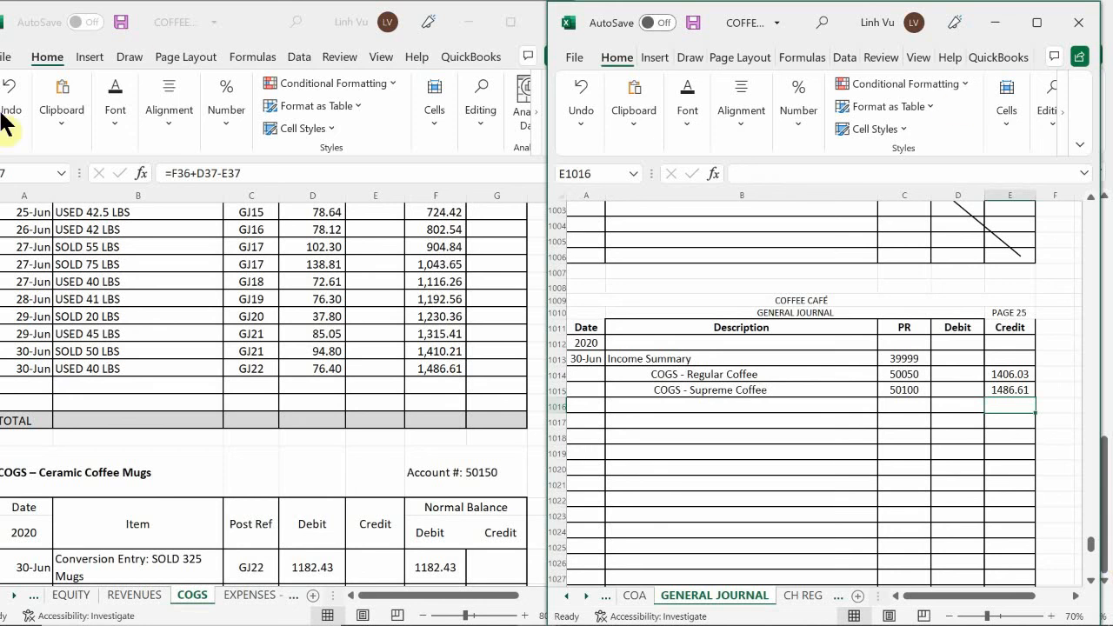
Start a closing row in the COGS – Supreme Coffee ledger with date 6/30 and item CLOSE
{"action": "left_click", "coordinate": [44, 383]}
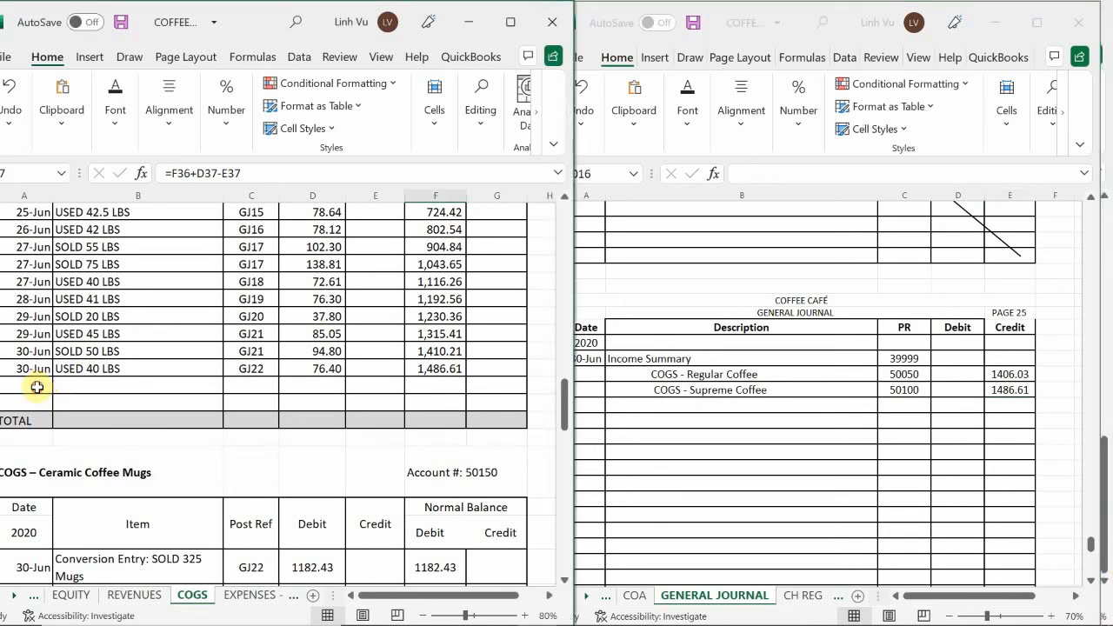
{"action": "type", "text": "6"}
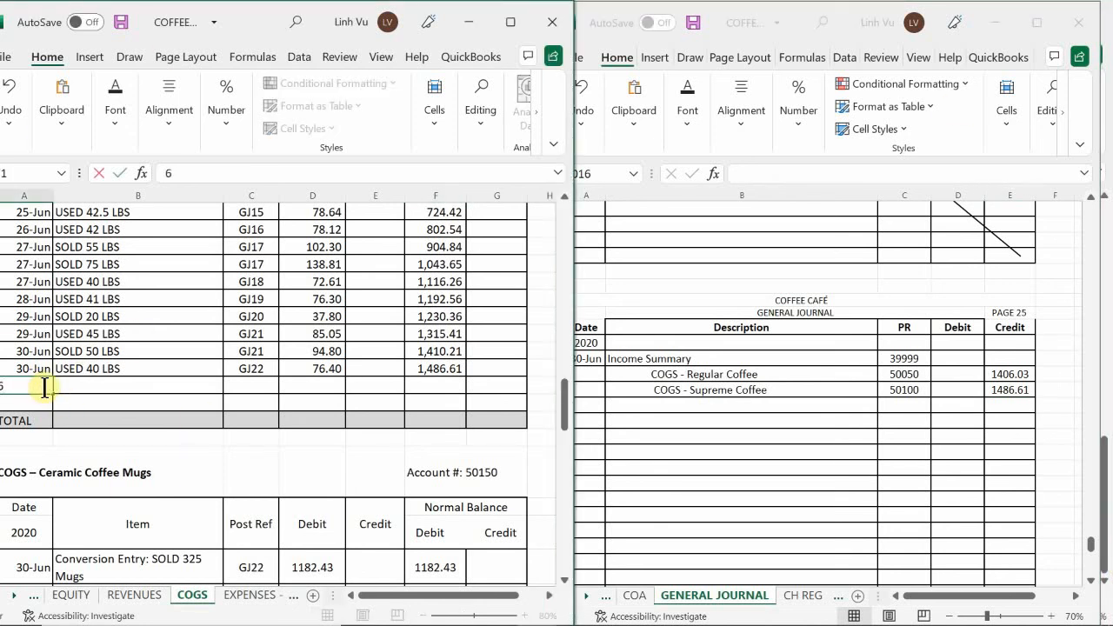
{"action": "type", "text": "/30"}
{"action": "key", "text": "Tab"}
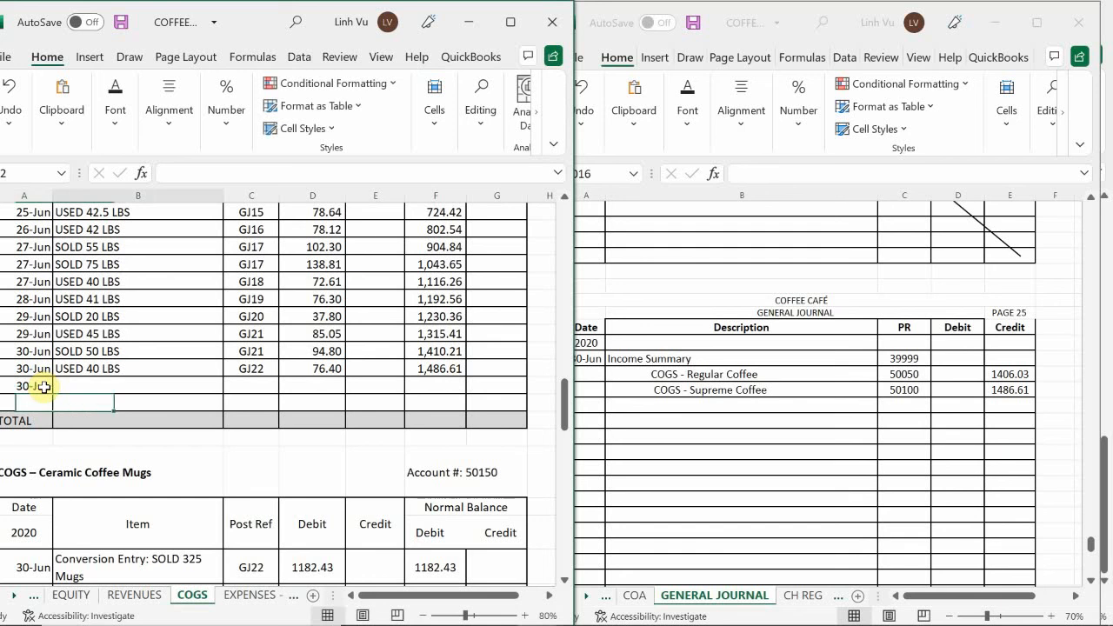
{"action": "type", "text": "CLOSE"}
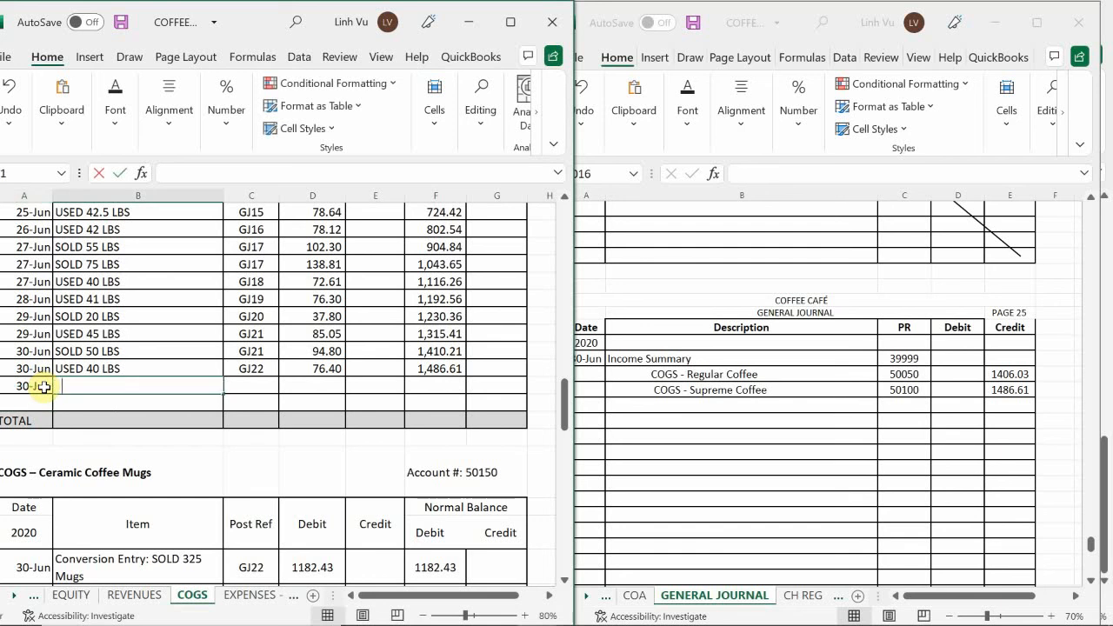
{"action": "key", "text": "Tab"}
Enter post reference GJ25 and a credit of 1486.61 in the Supreme Coffee ledger's CLOSE row
{"action": "type", "text": "G"}
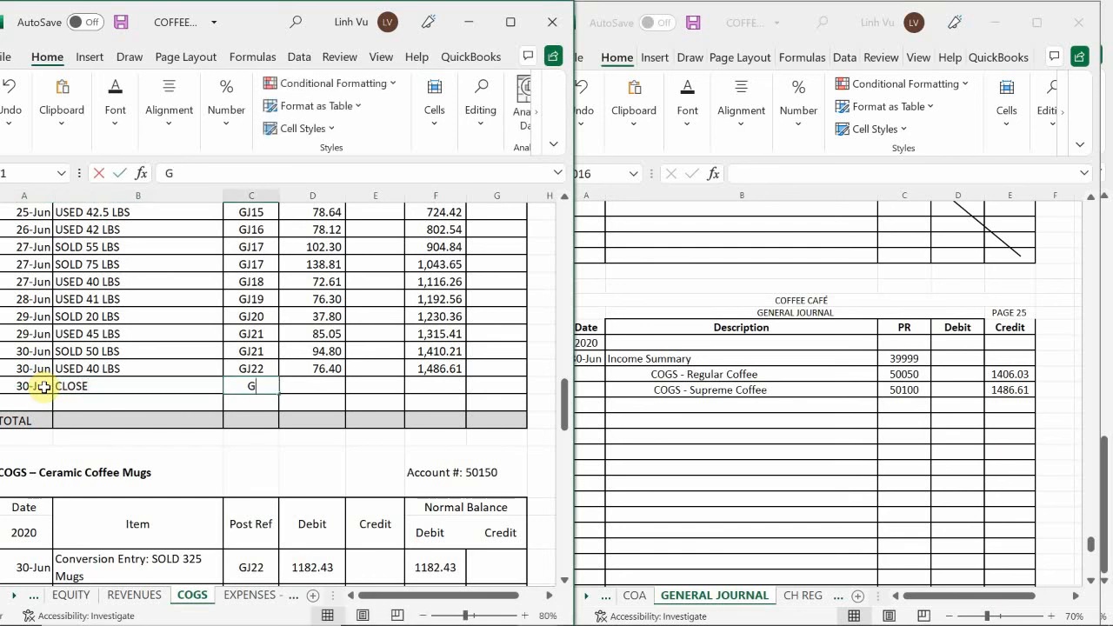
{"action": "type", "text": "J24"}
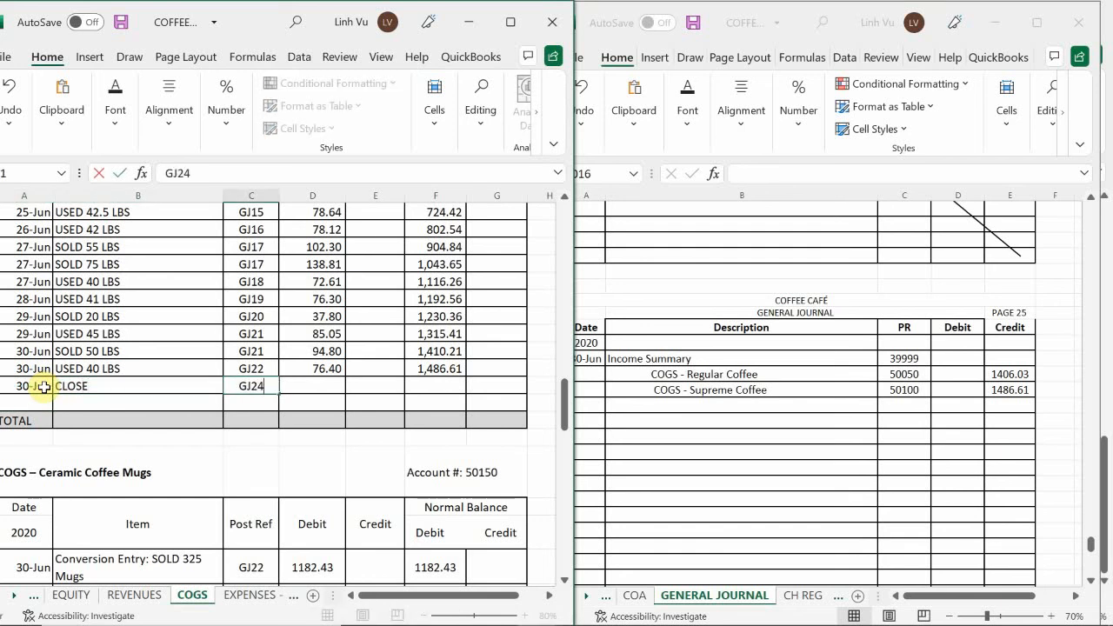
{"action": "key", "text": "Tab"}
{"action": "key", "text": "Left"}
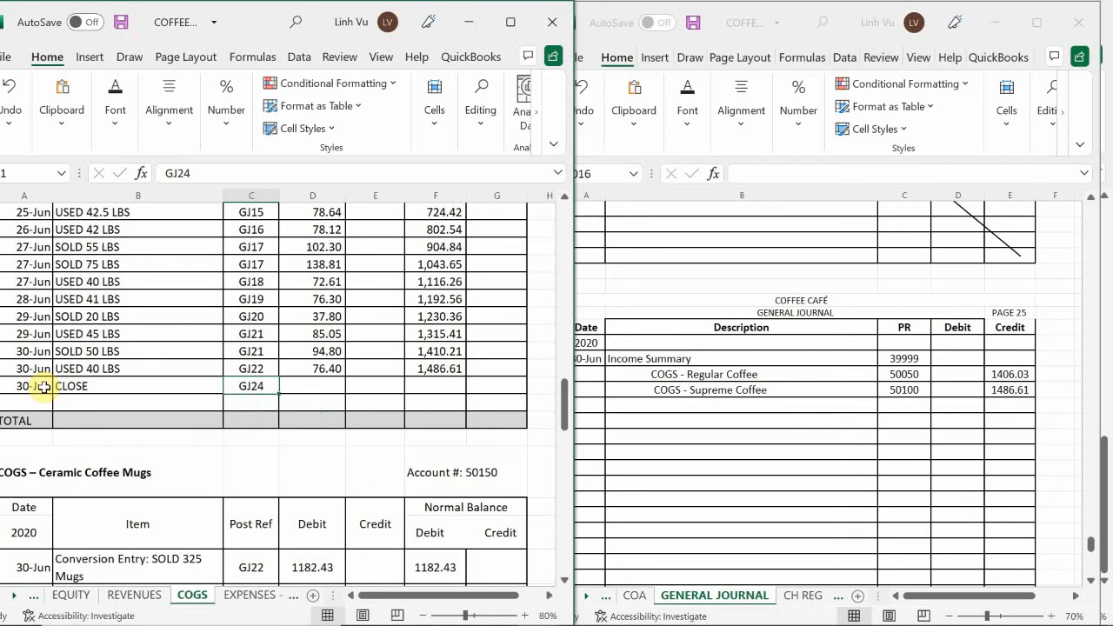
{"action": "type", "text": "GJ25"}
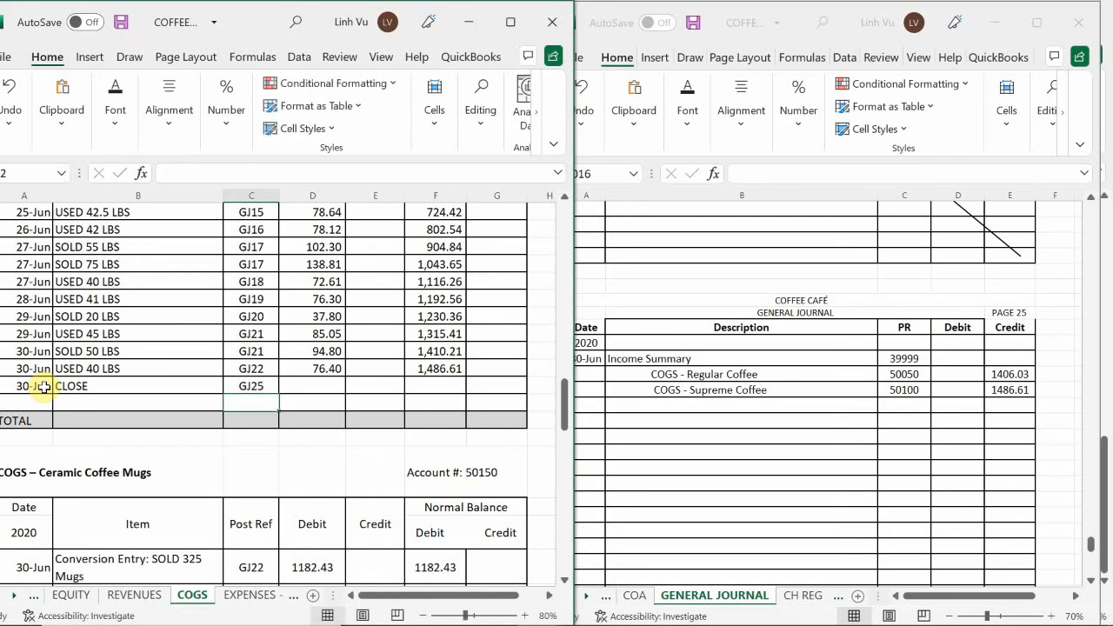
{"action": "key", "text": "Tab"}
{"action": "key", "text": "Tab"}
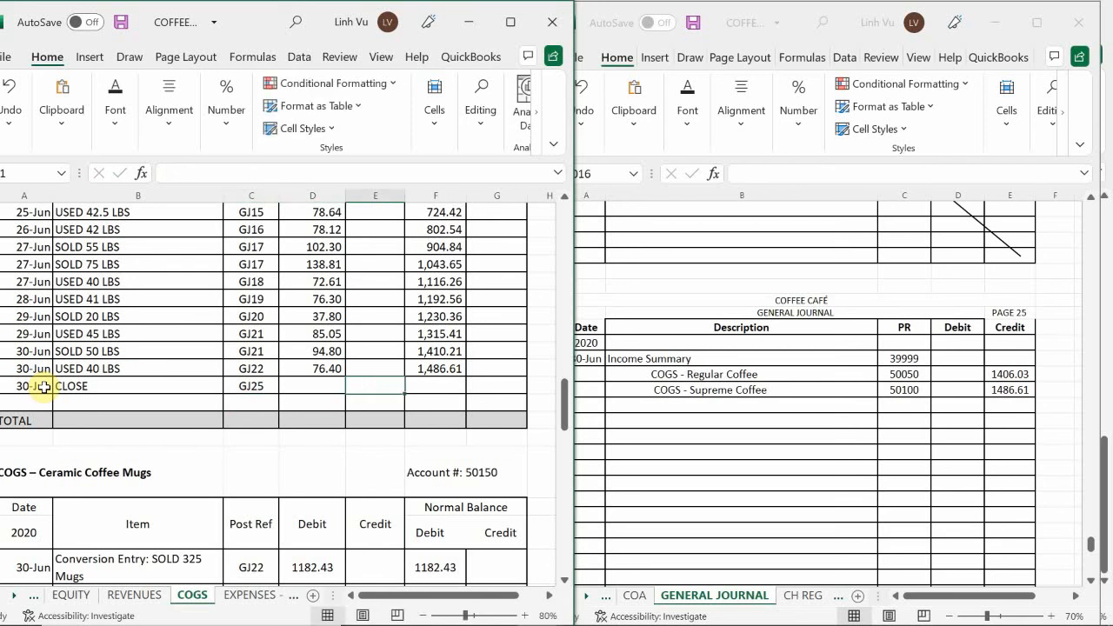
{"action": "type", "text": "1,486.6"}
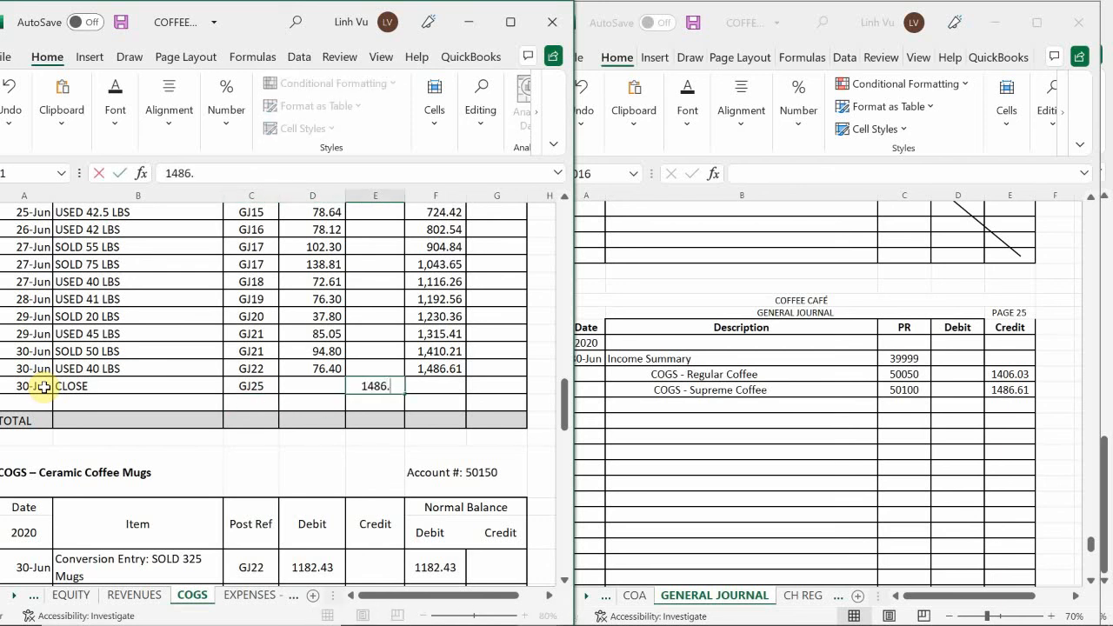
{"action": "type", "text": "1"}
{"action": "key", "text": "Return"}
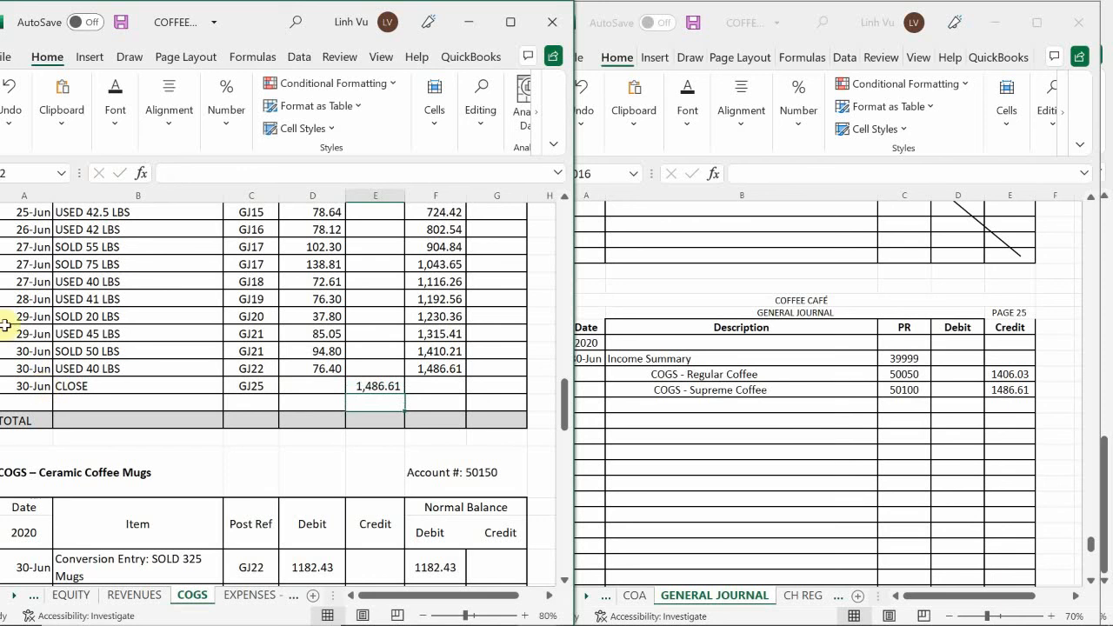
Extend the running debit balance formula from F70 down to the Supreme Coffee ledger's CLOSE row
{"action": "left_click", "coordinate": [439, 369]}
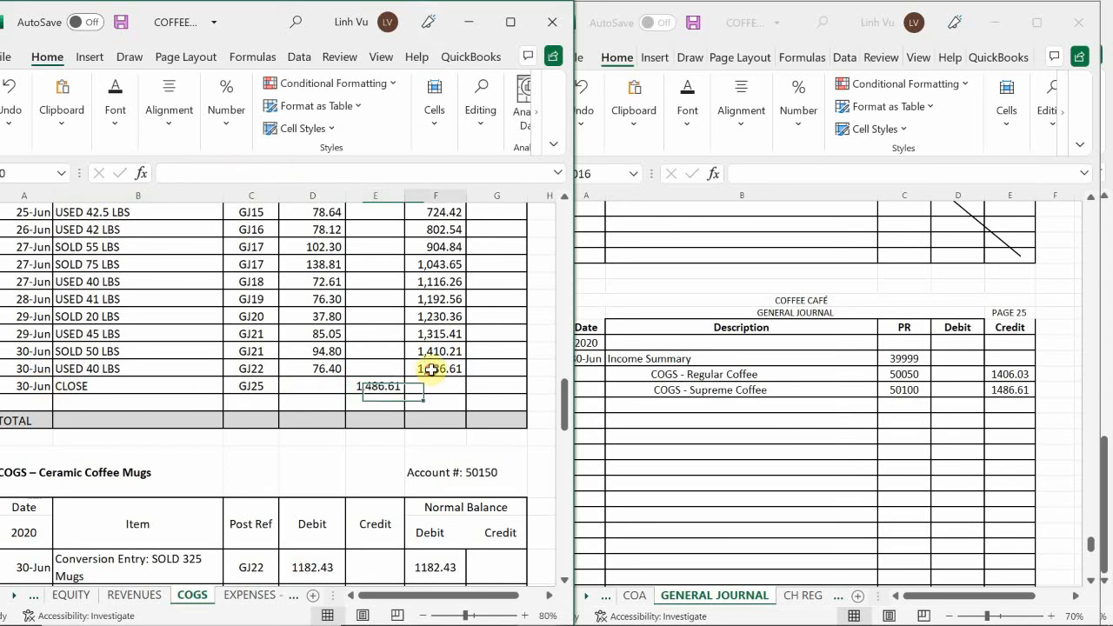
{"action": "left_click_drag", "start_coordinate": [465, 377], "coordinate": [466, 396]}
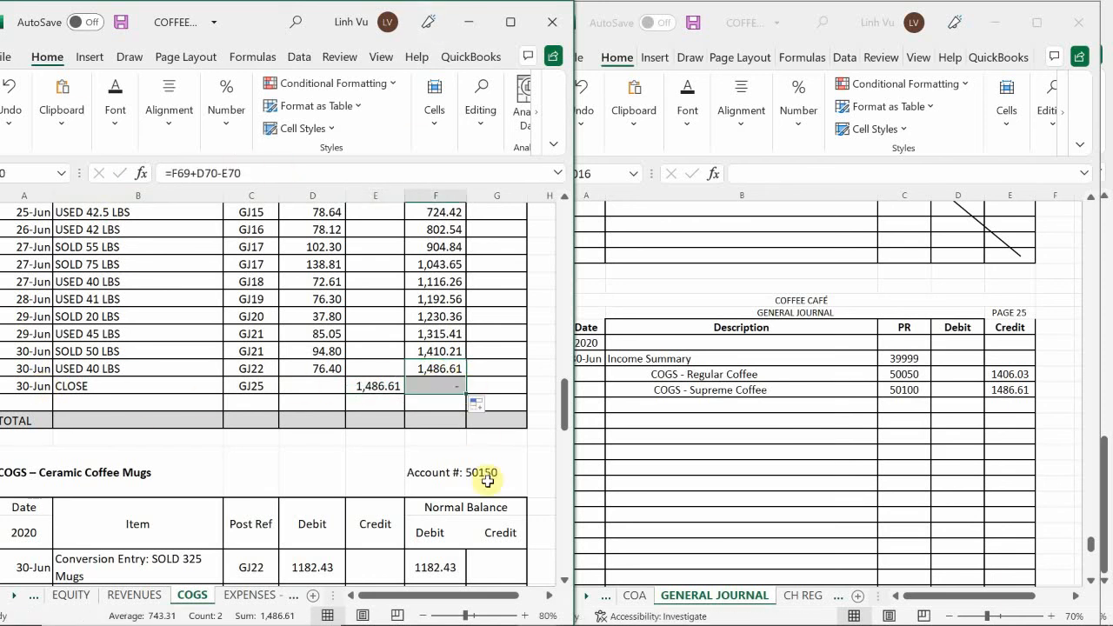
{"action": "left_click", "coordinate": [409, 364]}
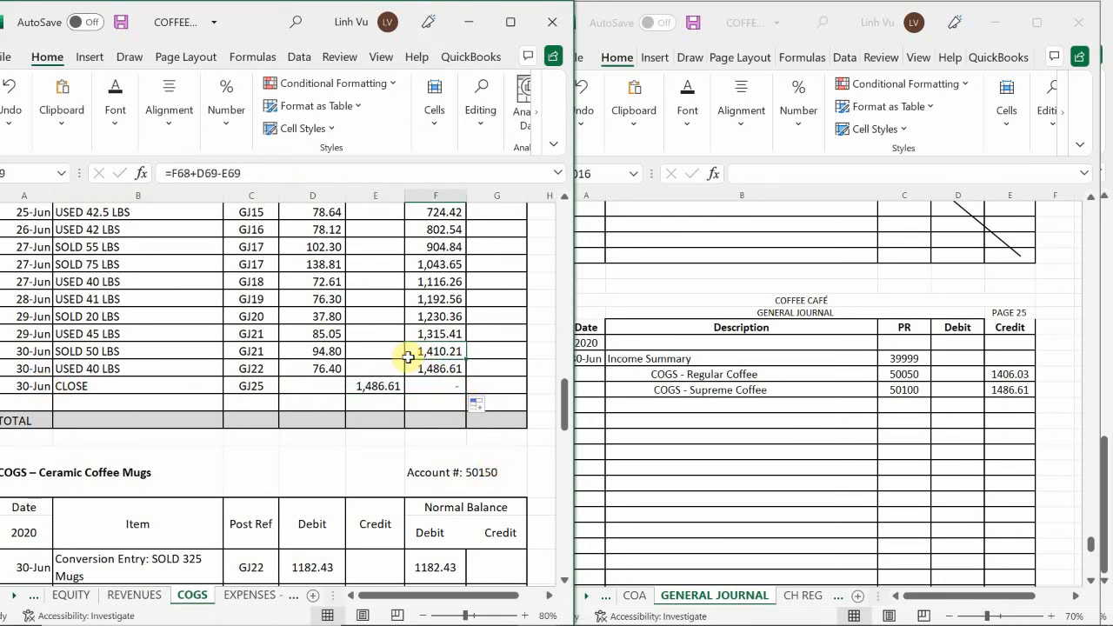
Add a COGS - Ceramic Coffee Mugs line with post reference 50150 in row 1016 of the general journal
{"action": "scroll", "coordinate": [407, 356], "scroll_direction": "down", "scroll_amount": 6}
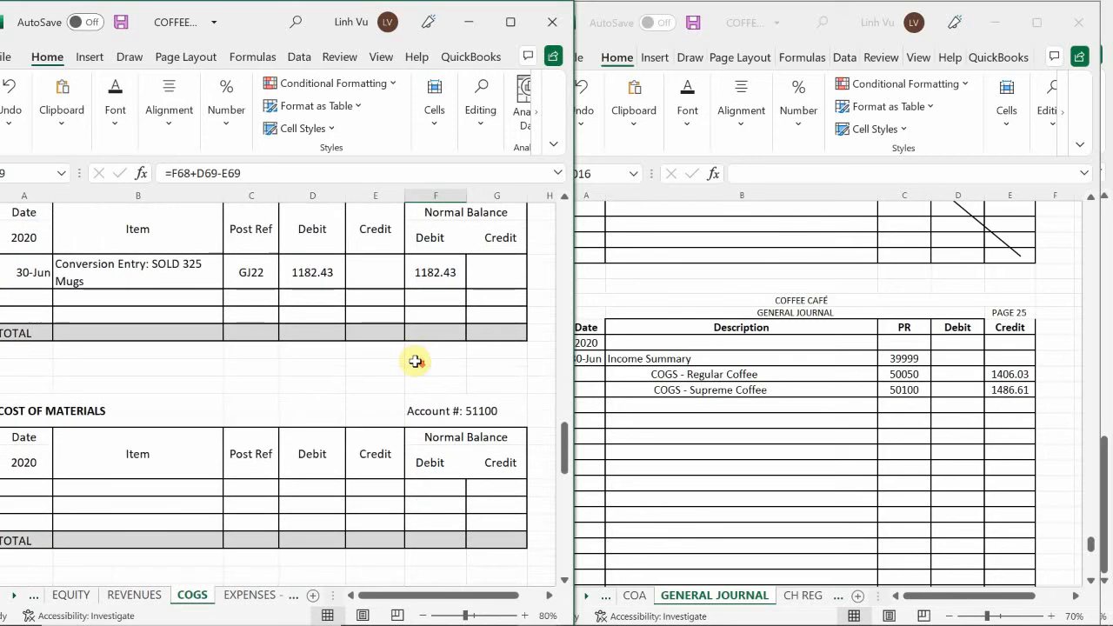
{"action": "scroll", "coordinate": [529, 381], "scroll_direction": "up", "scroll_amount": 2}
{"action": "left_click", "coordinate": [723, 412]}
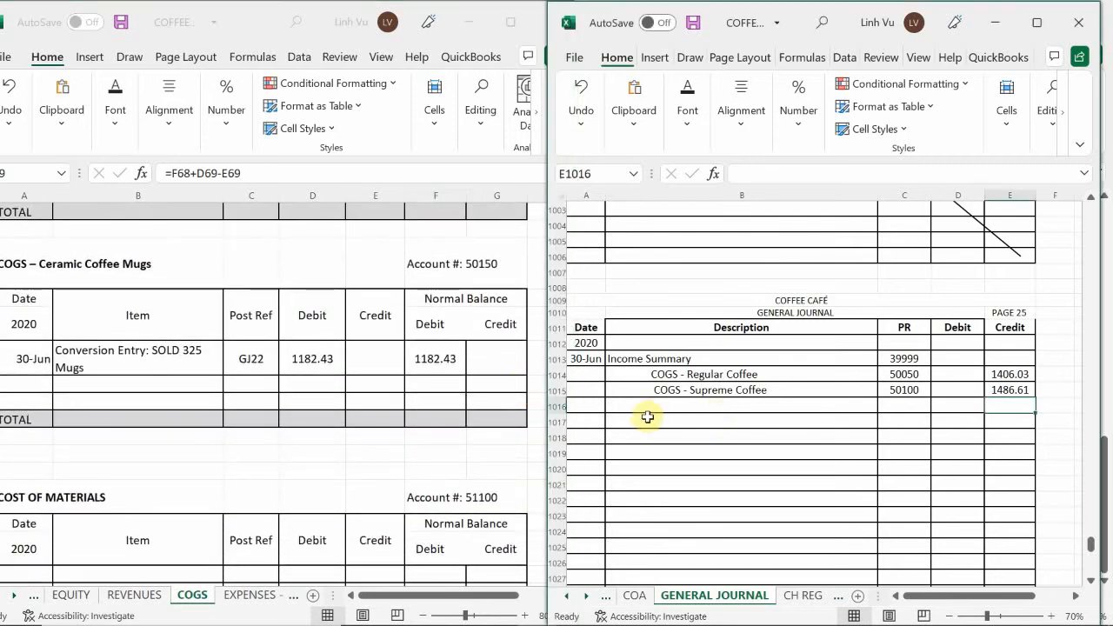
{"action": "double_click", "coordinate": [666, 404]}
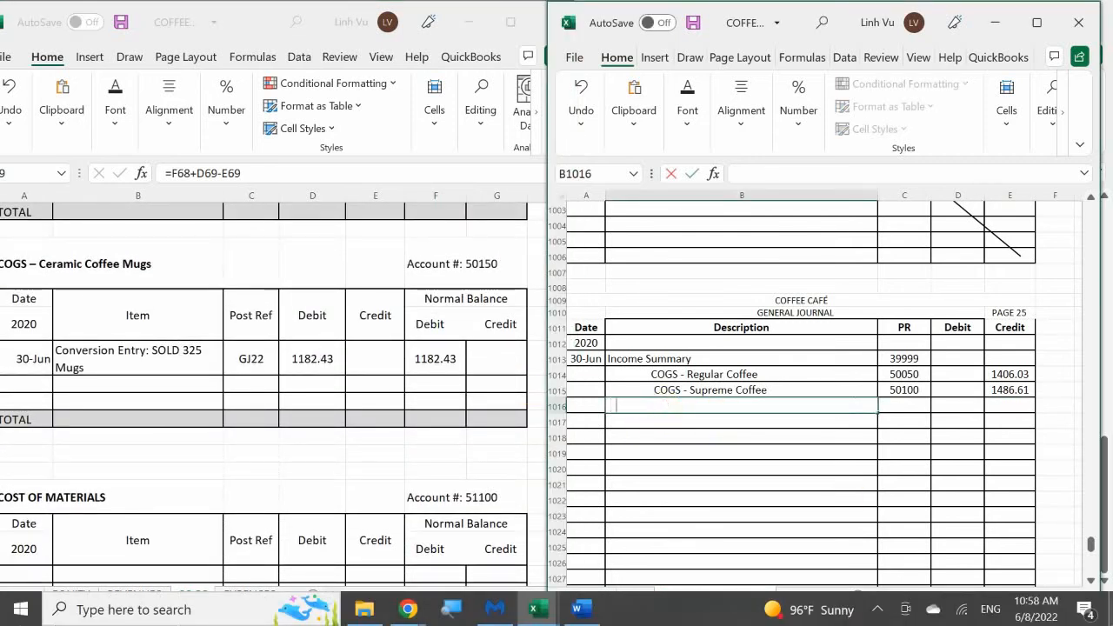
{"action": "type", "text": "COGS - Cera"}
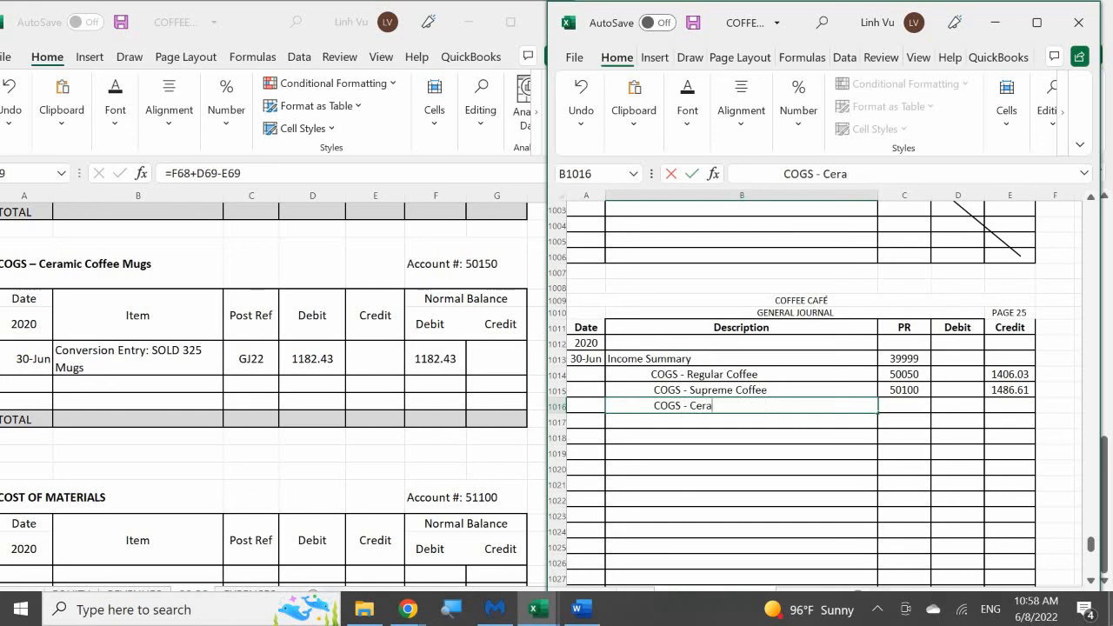
{"action": "type", "text": "mic Coffee Mugs"}
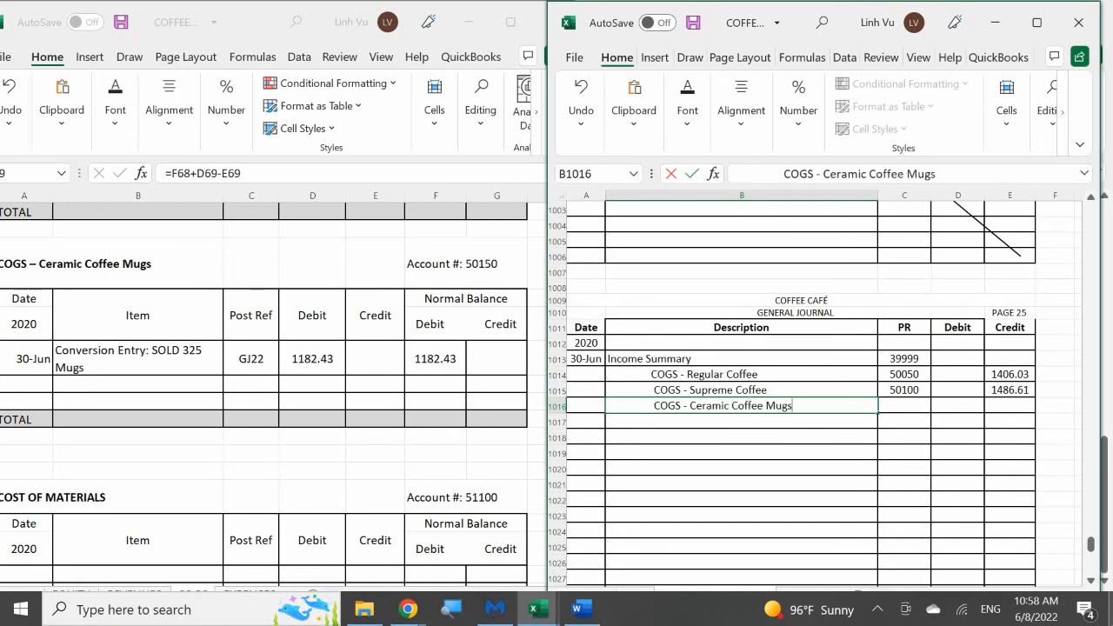
{"action": "key", "text": "Tab"}
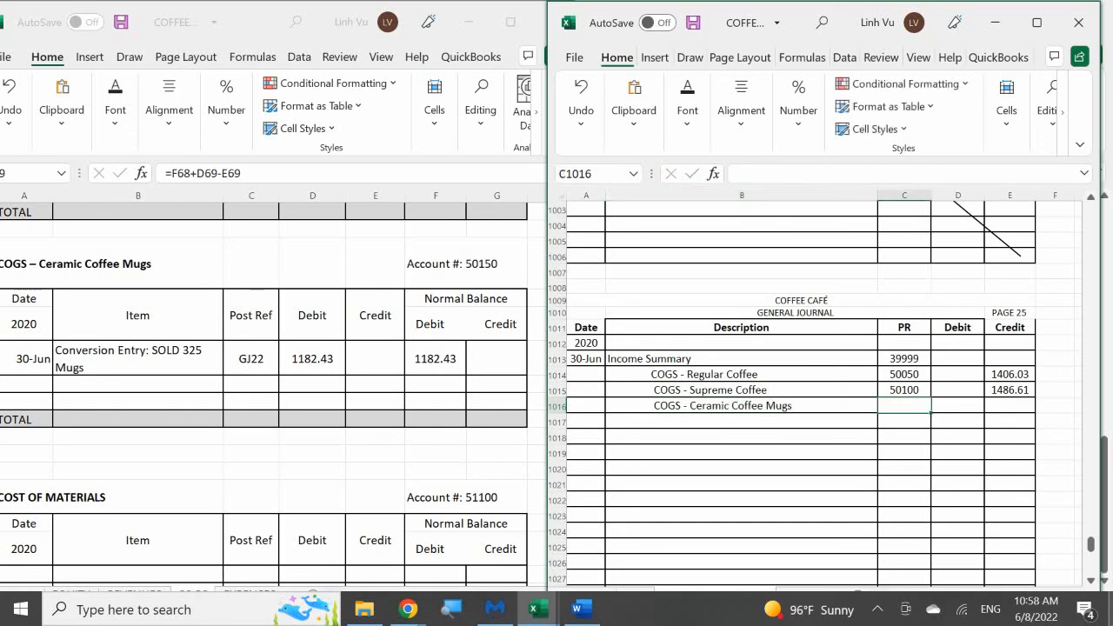
{"action": "type", "text": "50150"}
{"action": "key", "text": "Return"}
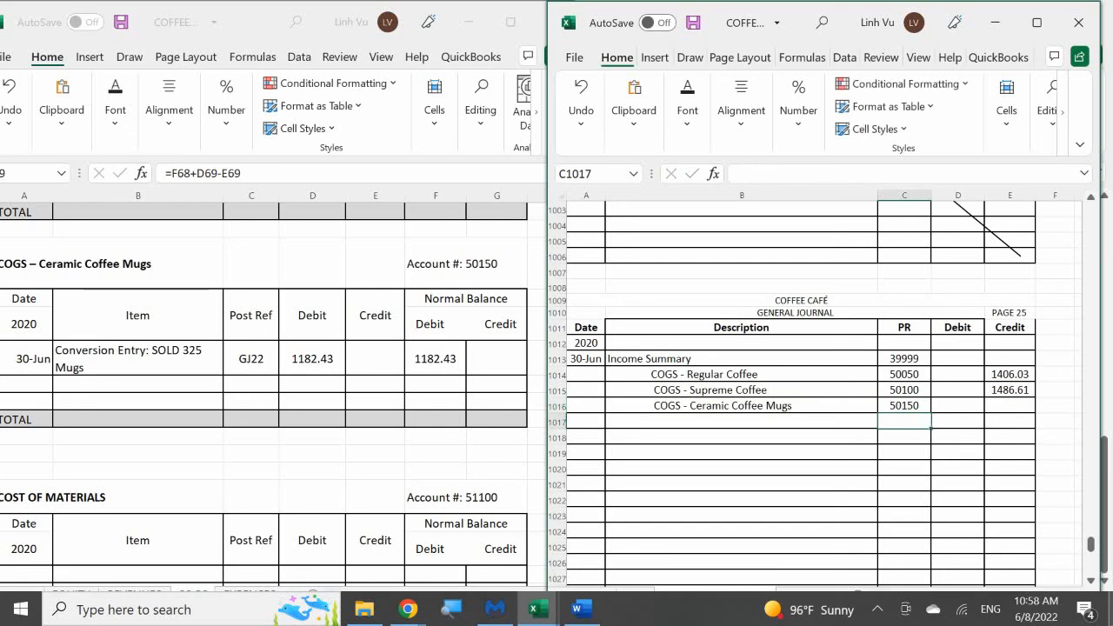
Enter a credit of 1182.43 for COGS - Ceramic Coffee Mugs in journal cell E1016
{"action": "key", "text": "Right"}
{"action": "key", "text": "Up"}
{"action": "key", "text": "Right"}
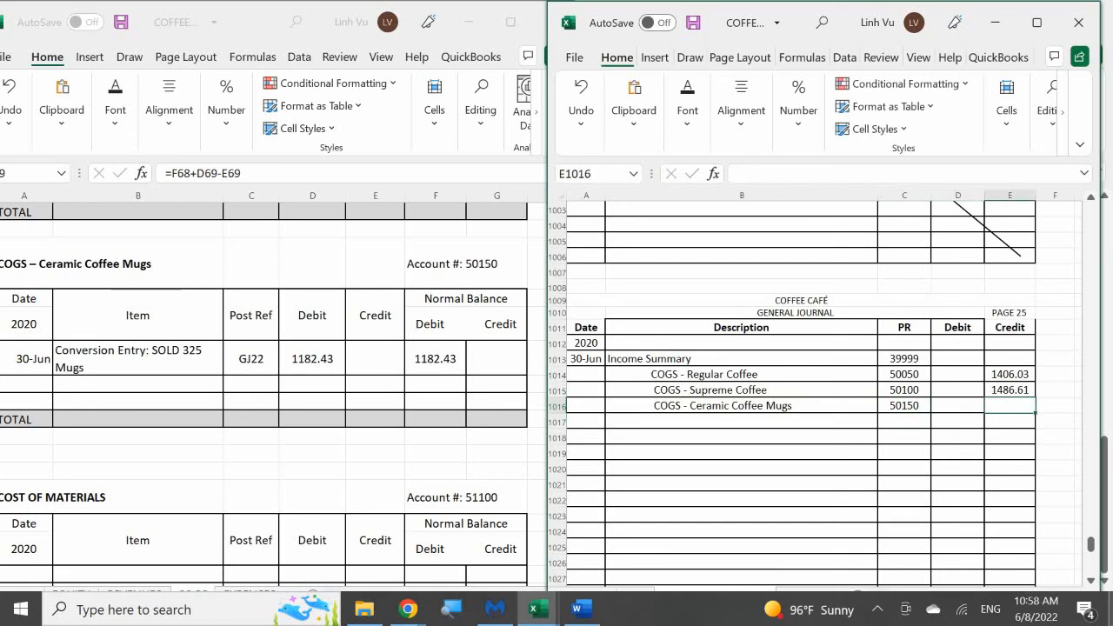
{"action": "type", "text": "118"}
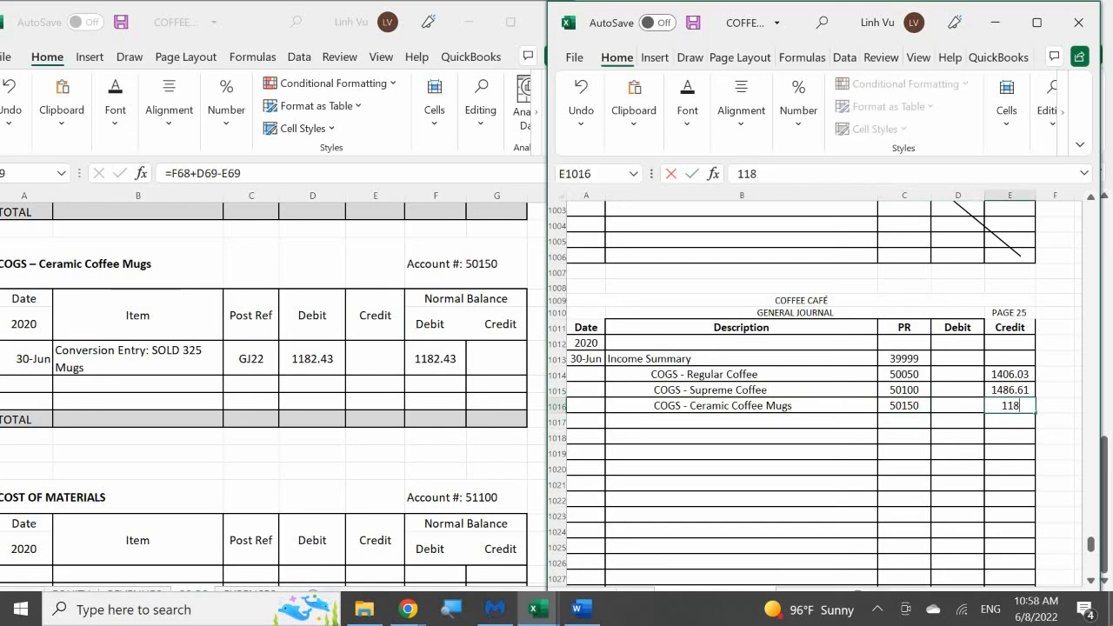
{"action": "type", "text": "2.43"}
{"action": "key", "text": "Return"}
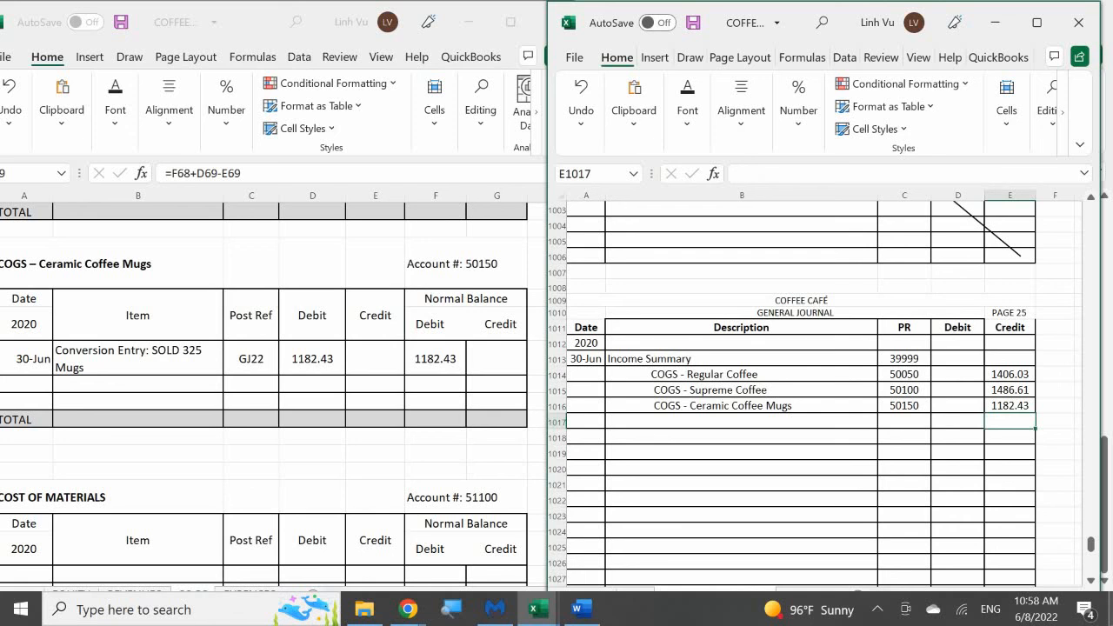
Start the closing row in the COGS – Ceramic Coffee Mugs ledger with date 6/30 and item CLOSE
{"action": "left_click", "coordinate": [32, 381]}
{"action": "left_click", "coordinate": [31, 381]}
{"action": "type", "text": "6/"}
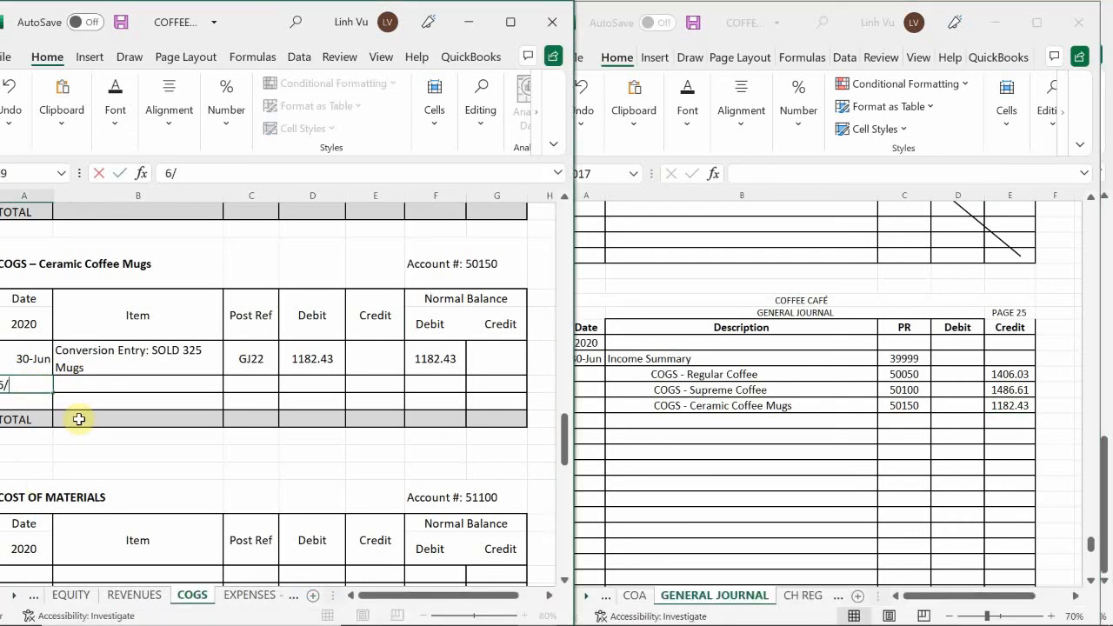
{"action": "type", "text": "30"}
{"action": "key", "text": "Tab"}
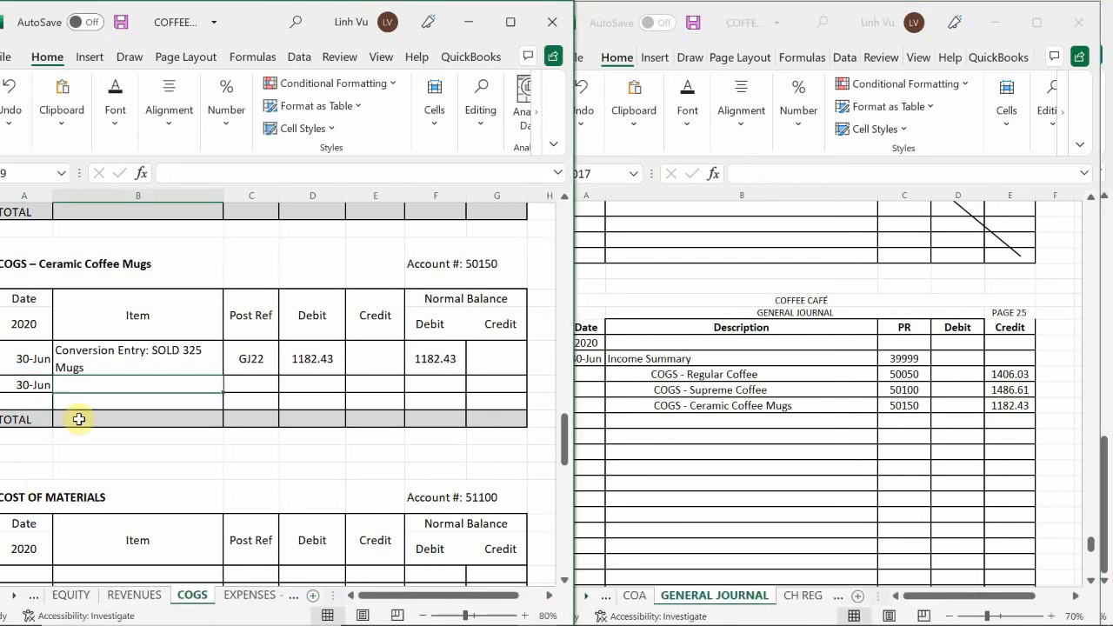
{"action": "type", "text": "CLOS"}
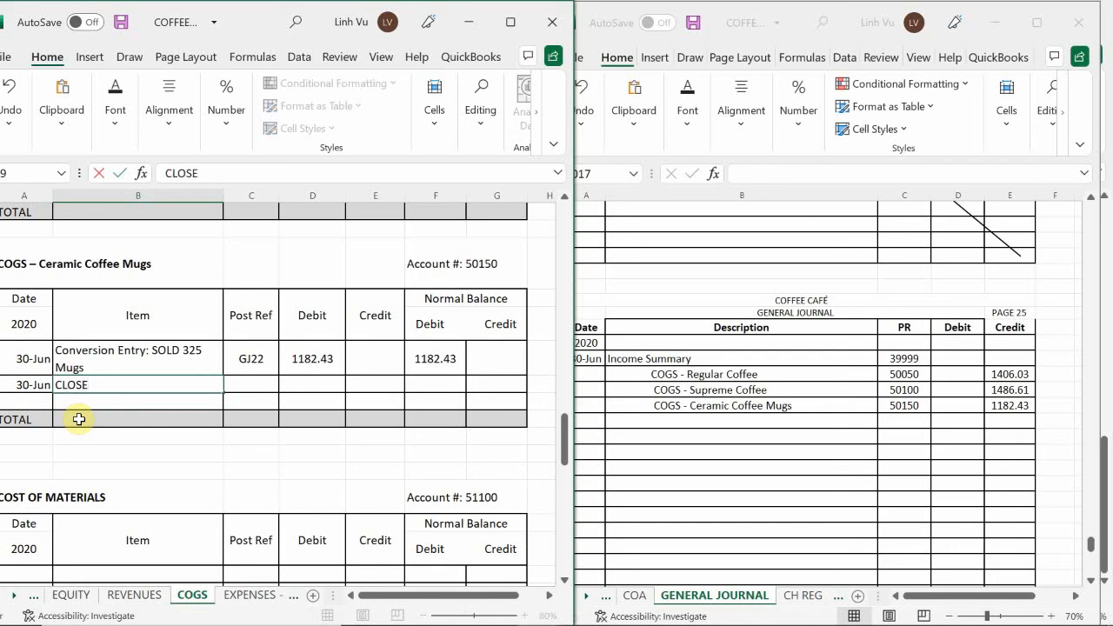
{"action": "type", "text": "E"}
{"action": "key", "text": "Tab"}
Enter post reference GJ25 and a credit of 1182.43 in the Ceramic Coffee Mugs ledger's CLOSE row
{"action": "type", "text": "GJ"}
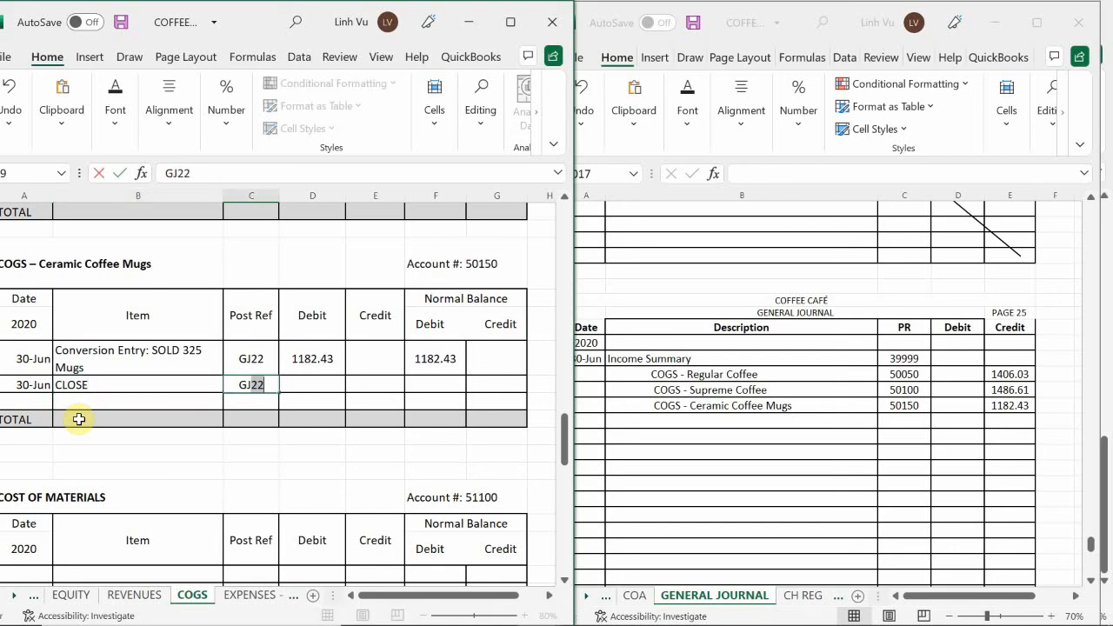
{"action": "type", "text": "24"}
{"action": "key", "text": "BackSpace"}
{"action": "type", "text": "5"}
{"action": "key", "text": "Return"}
{"action": "key", "text": "Up"}
{"action": "key", "text": "Right"}
{"action": "type", "text": "118"}
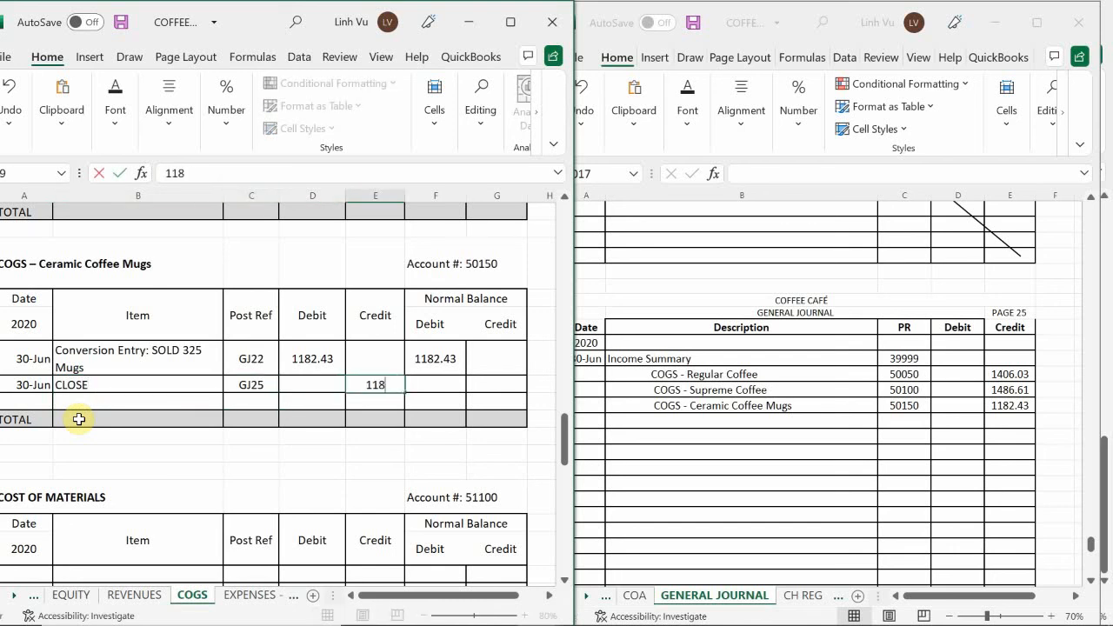
{"action": "type", "text": "2.43"}
{"action": "key", "text": "Return"}
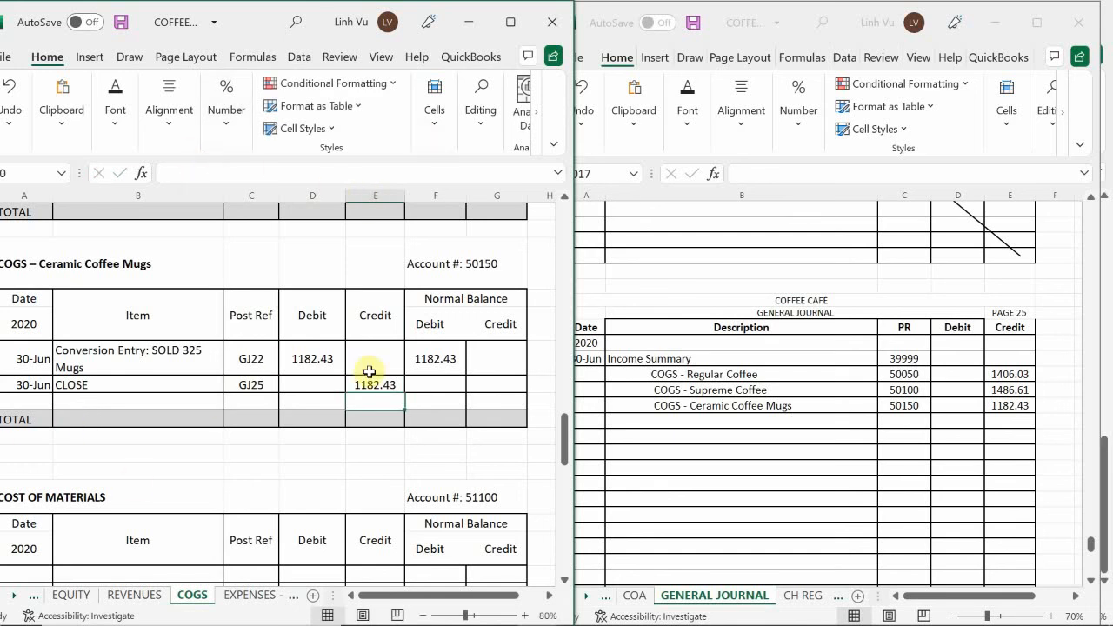
Calculate the debit balance in the Ceramic Coffee Mugs ledger's CLOSE row with the formula =F78+D79-E79
{"action": "left_click", "coordinate": [431, 385]}
{"action": "type", "text": "="}
{"action": "key", "text": "Up"}
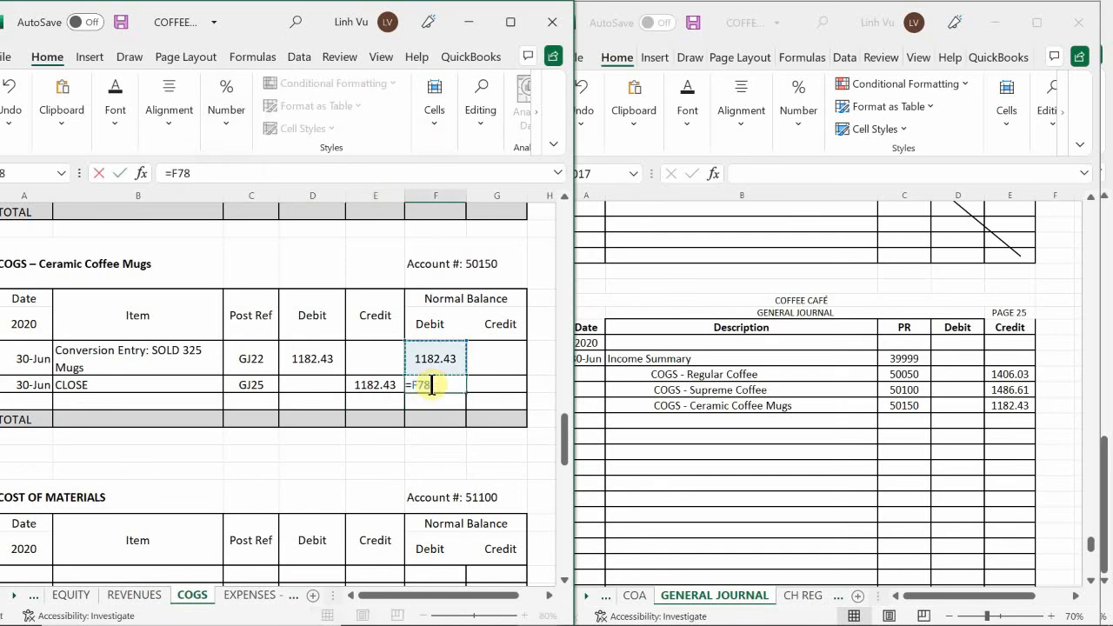
{"action": "type", "text": "+"}
{"action": "key", "text": "Left"}
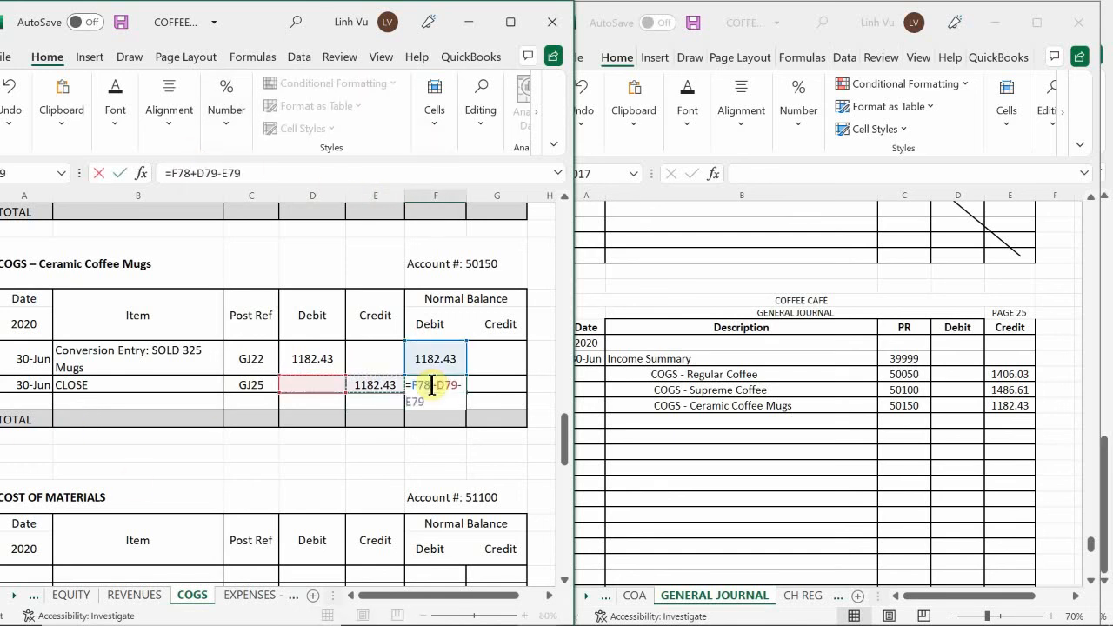
{"action": "key", "text": "Return"}
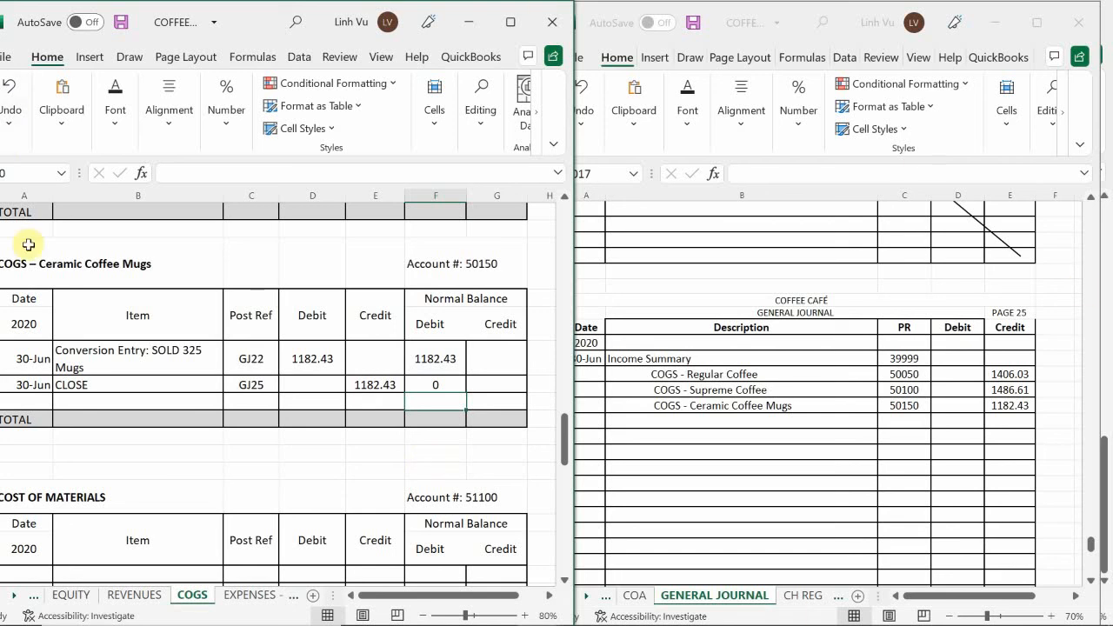
Add an indented COM - Medium Coffee Cups description in row 1017 of the general journal
{"action": "left_click", "coordinate": [142, 398]}
{"action": "scroll", "coordinate": [141, 399], "scroll_direction": "down", "scroll_amount": 3}
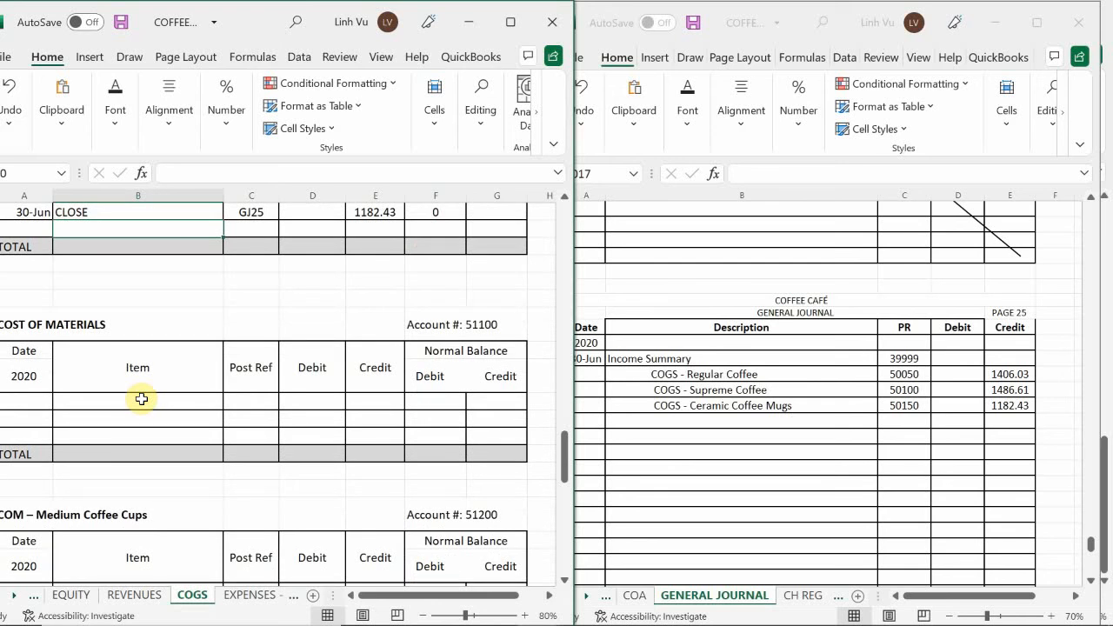
{"action": "scroll", "coordinate": [142, 398], "scroll_direction": "down", "scroll_amount": 4}
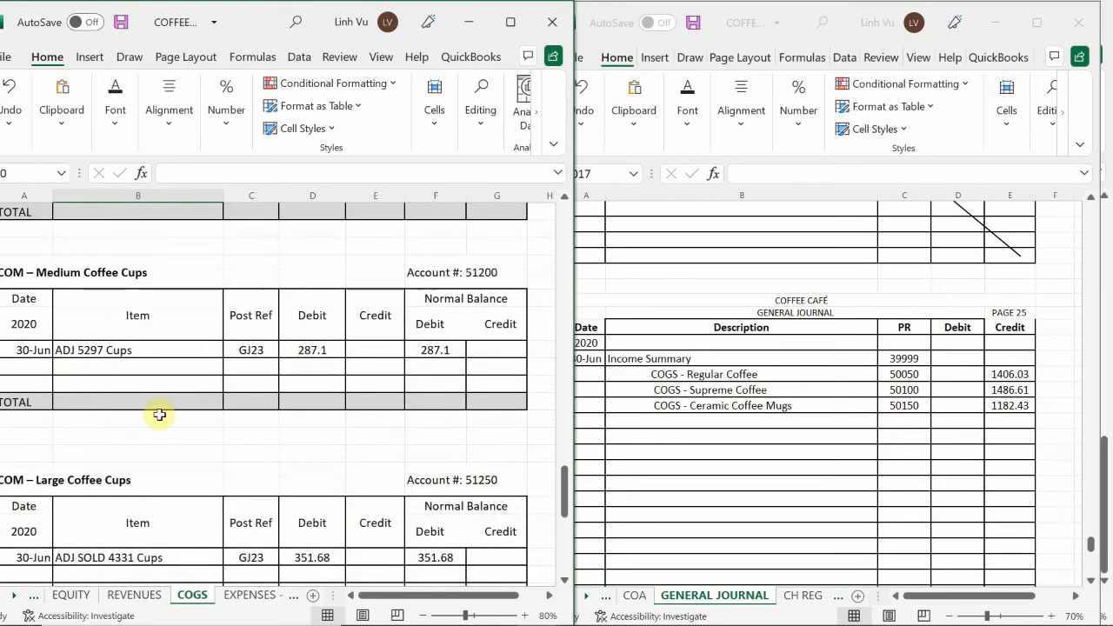
{"action": "left_click", "coordinate": [628, 417]}
{"action": "left_click", "coordinate": [621, 421]}
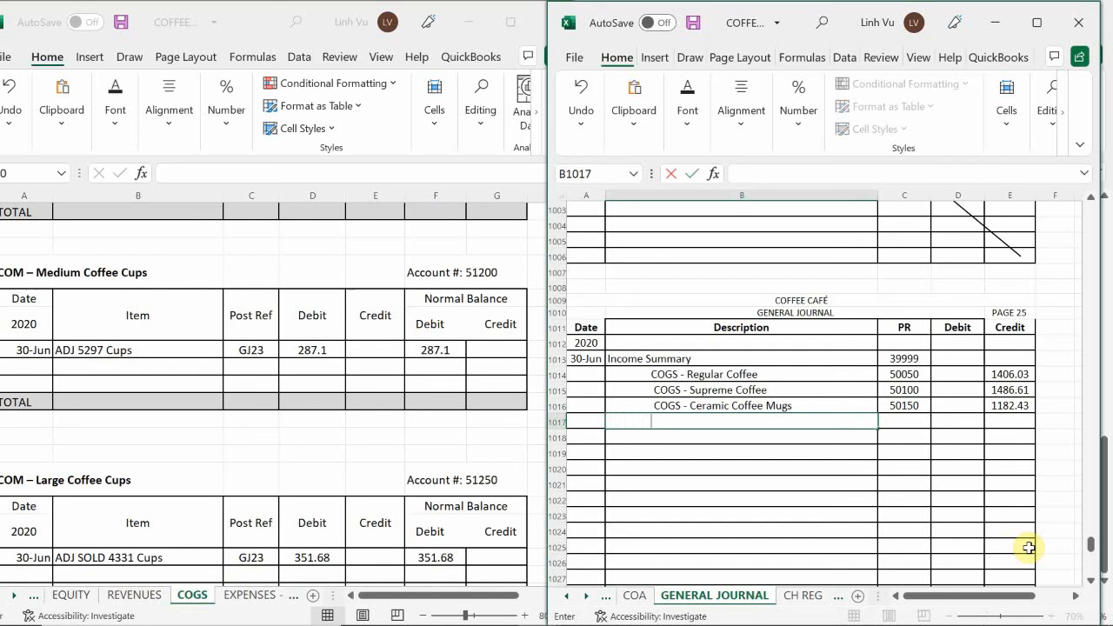
{"action": "type", "text": "COM -0"}
{"action": "key", "text": "BackSpace"}
{"action": "type", "text": "Mediyh"}
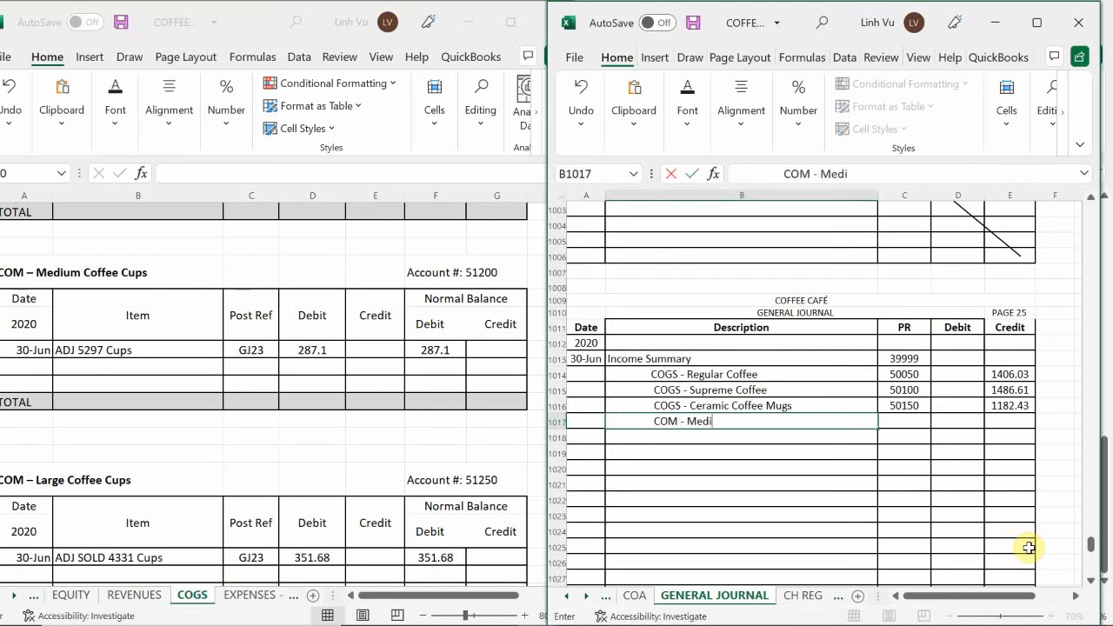
{"action": "key", "text": "BackSpace"}
{"action": "key", "text": "BackSpace"}
{"action": "type", "text": "um Coffee Cups"}
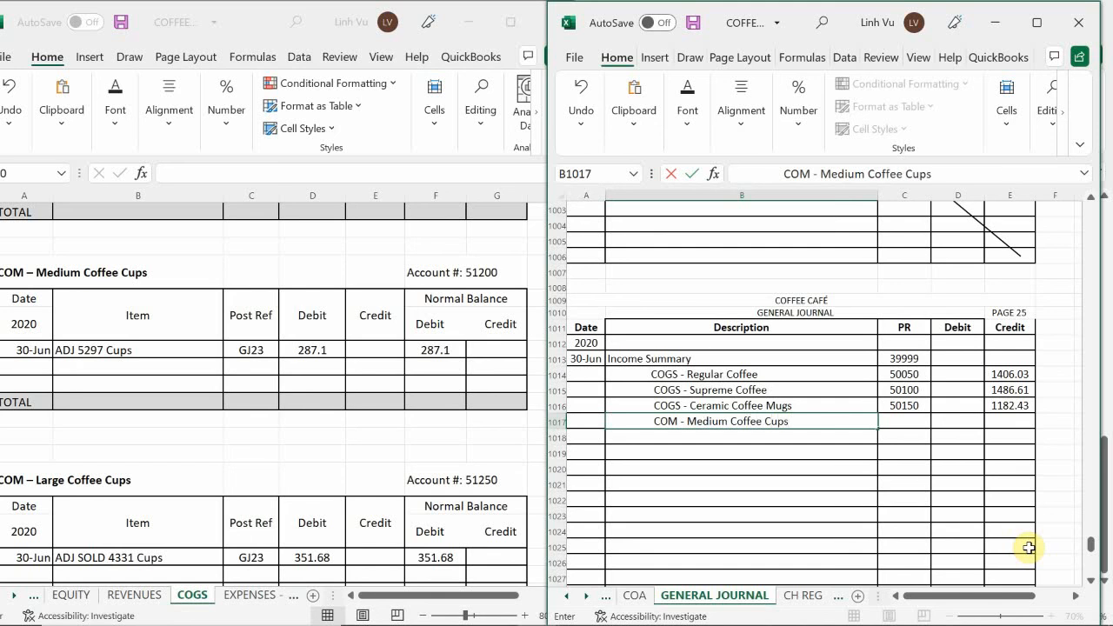
{"action": "key", "text": "Tab"}
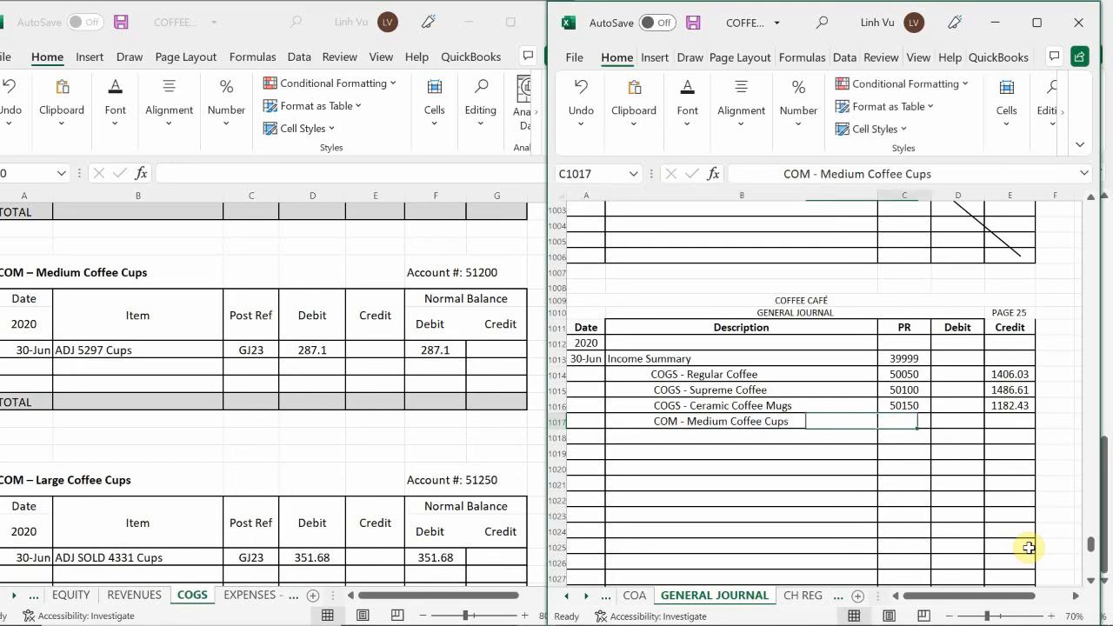
Enter post reference 51200 and a credit of 287.10 for COM - Medium Coffee Cups in journal row 1017
{"action": "type", "text": "51200"}
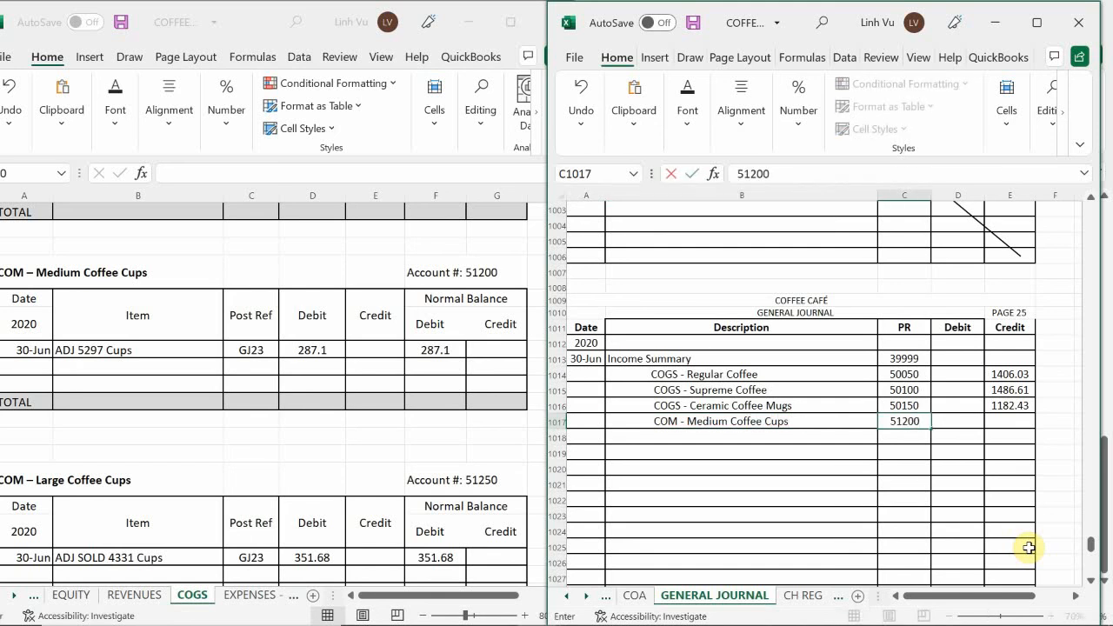
{"action": "key", "text": "Tab"}
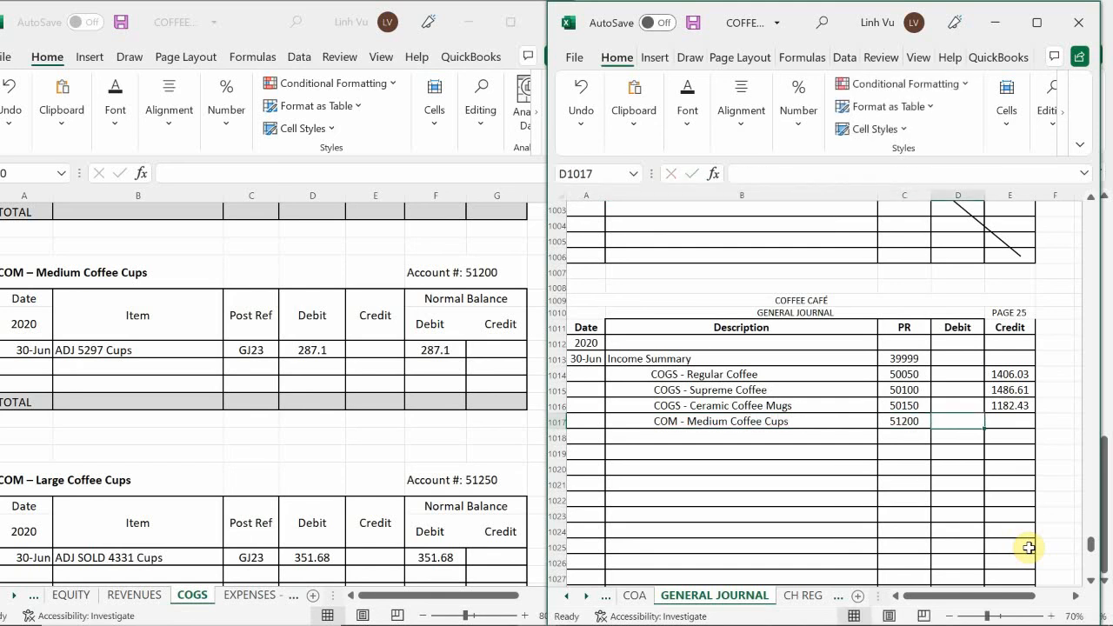
{"action": "key", "text": "Tab"}
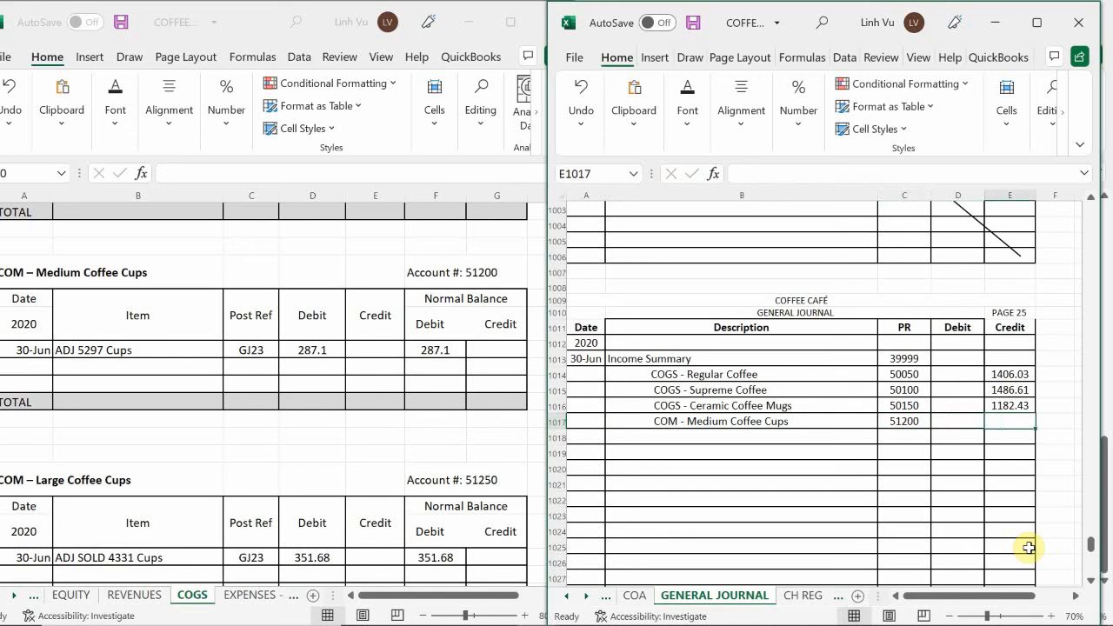
{"action": "type", "text": "287.10"}
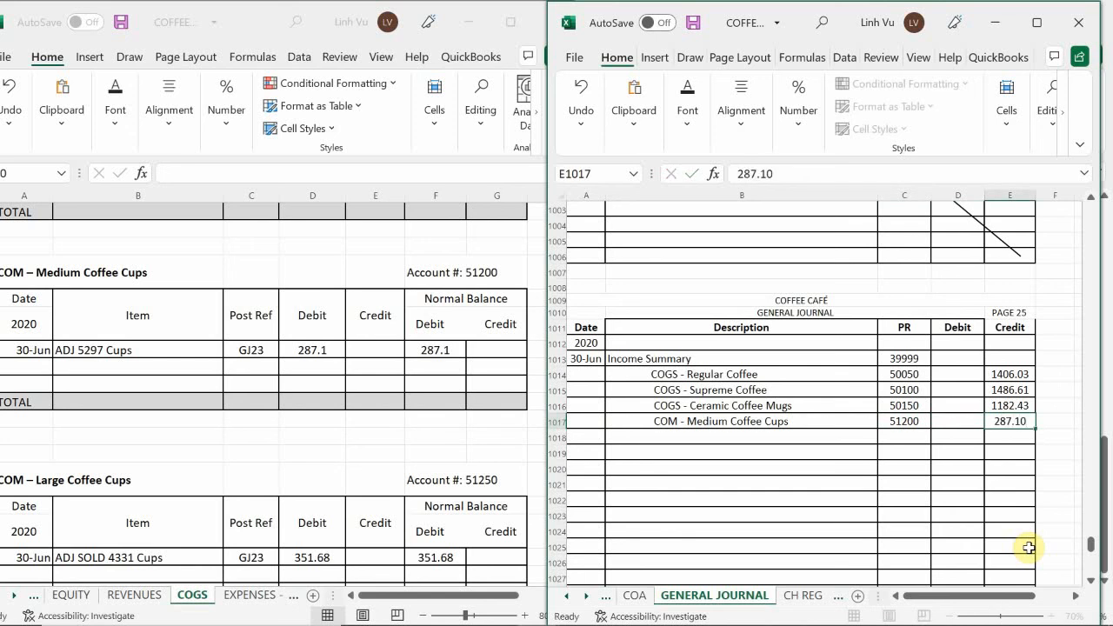
{"action": "key", "text": "Return"}
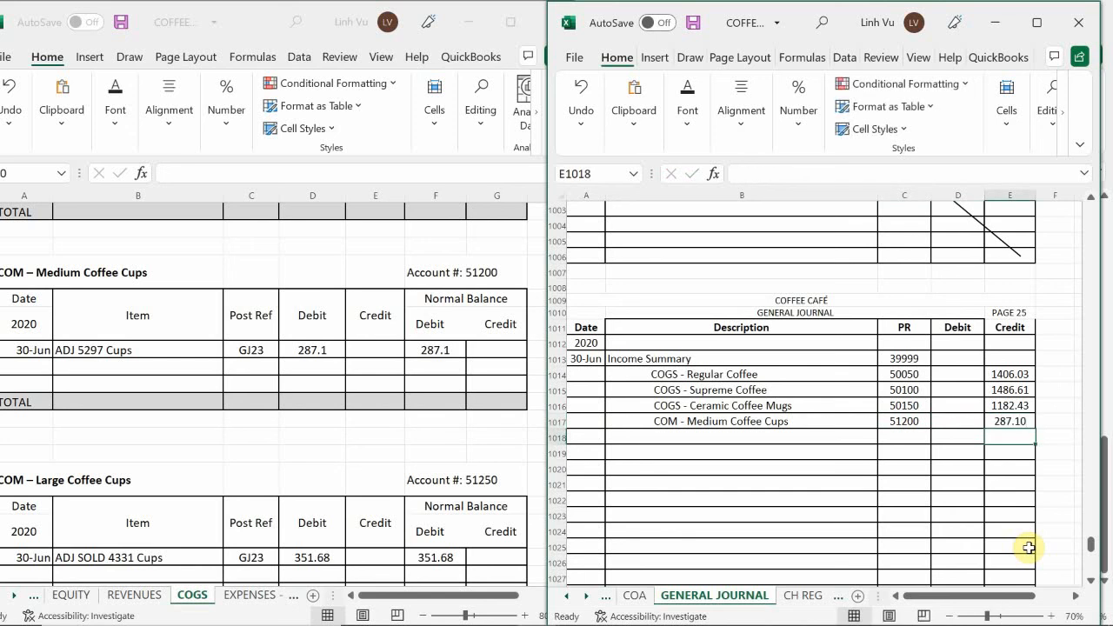
Start the closing row in the COM – Medium Coffee Cups ledger with date 6/30 and item CLOSE
{"action": "left_click", "coordinate": [28, 372]}
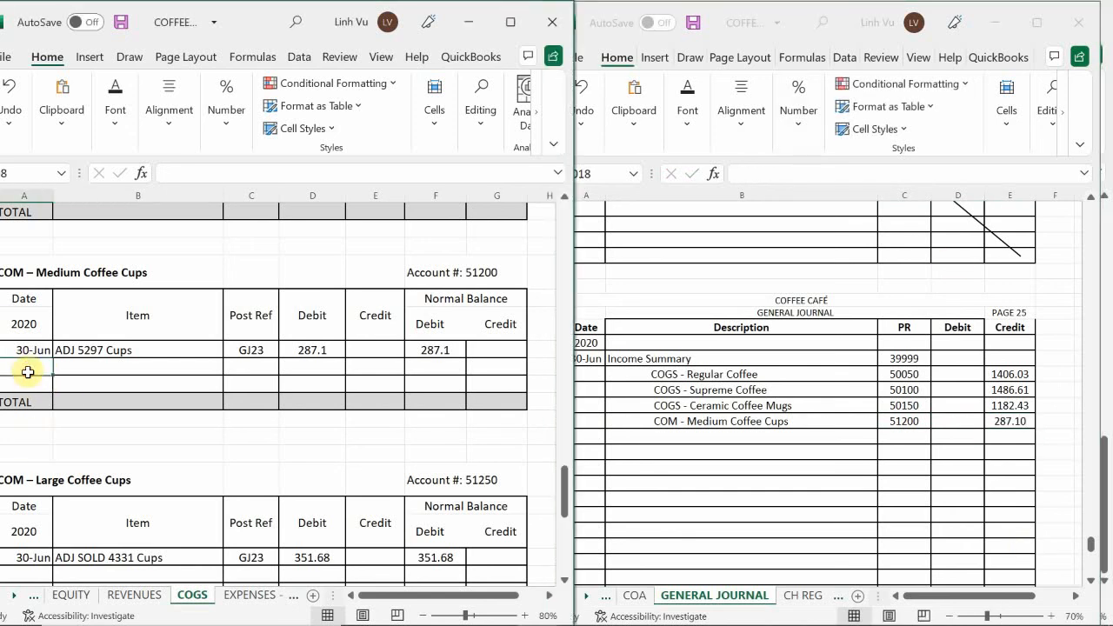
{"action": "type", "text": "6"}
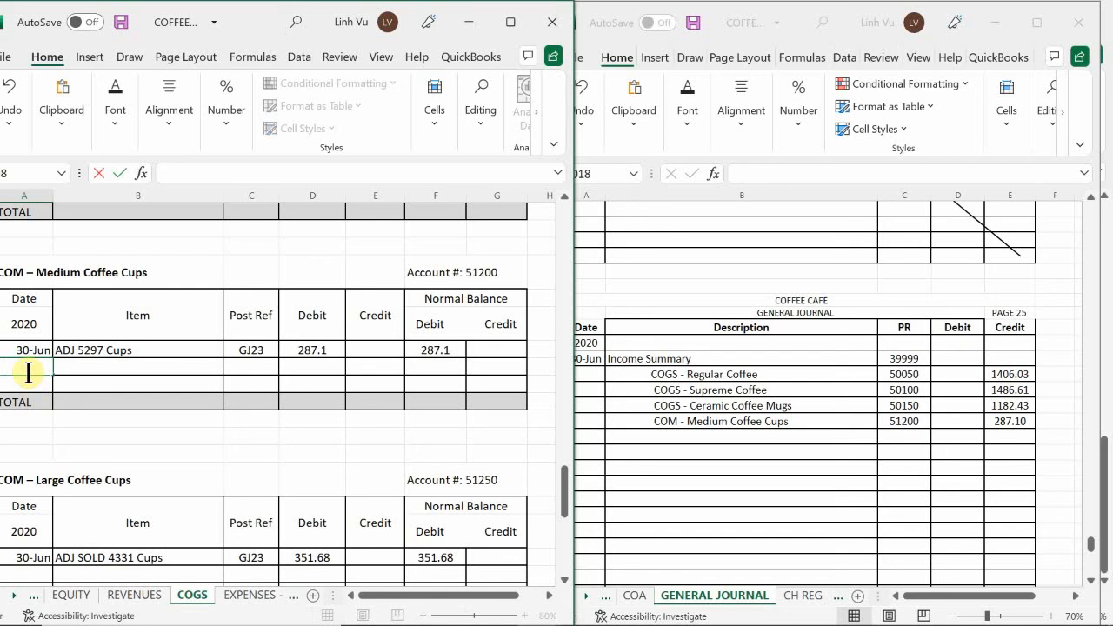
{"action": "type", "text": "/30"}
{"action": "key", "text": "Tab"}
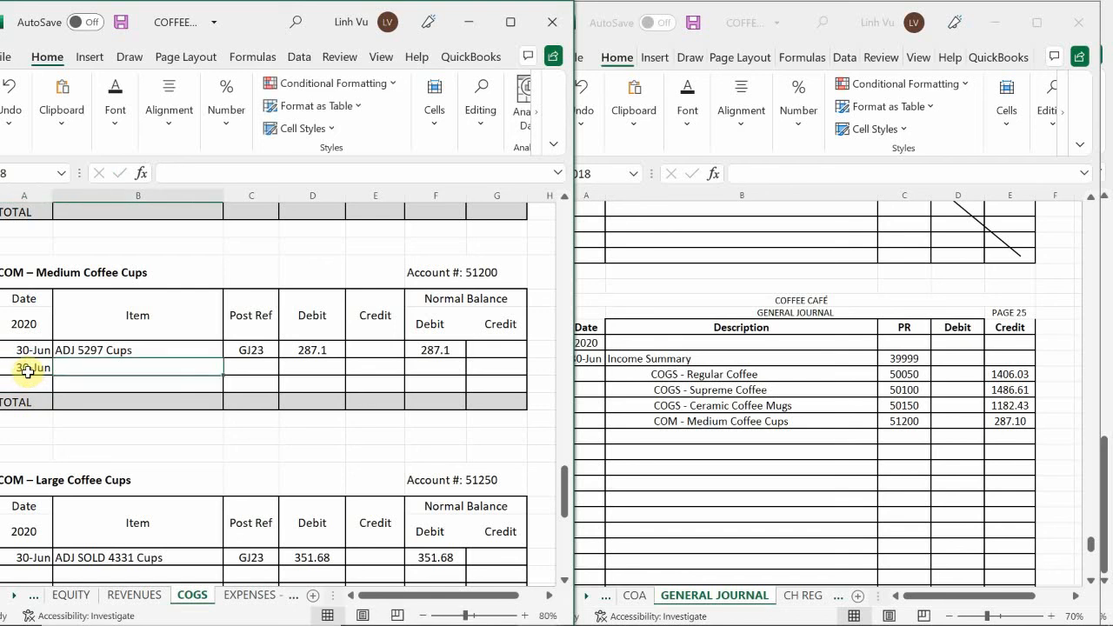
{"action": "type", "text": "CLOSE"}
{"action": "key", "text": "Tab"}
Enter post reference GJ25 and a credit of 287.10 in the Medium Coffee Cups ledger's CLOSE row
{"action": "type", "text": "GJ"}
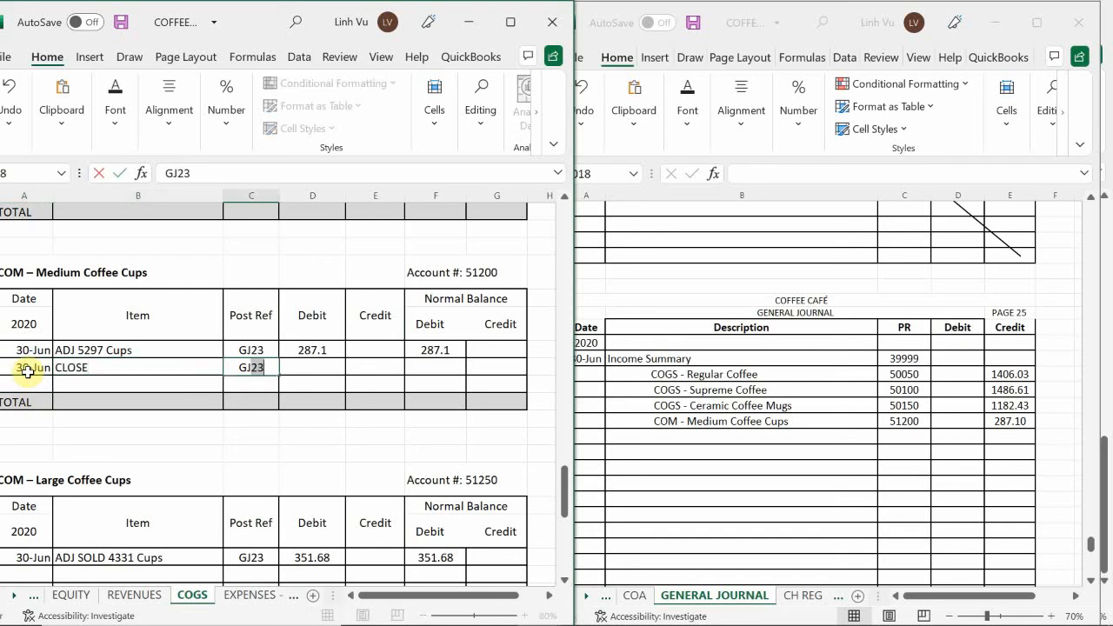
{"action": "type", "text": "25"}
{"action": "key", "text": "Tab"}
{"action": "key", "text": "Tab"}
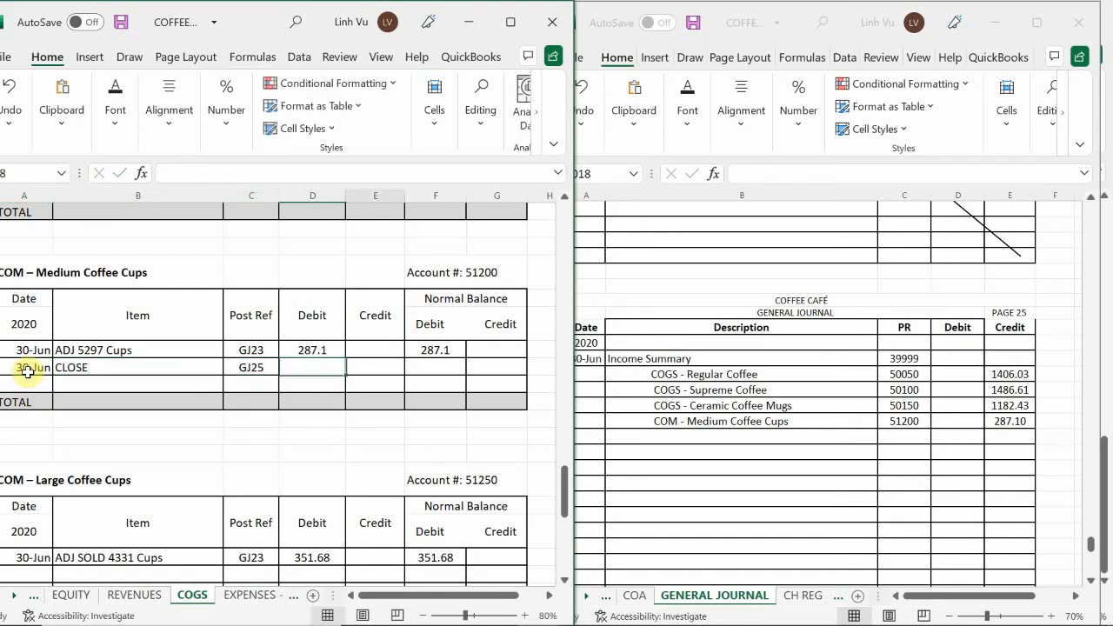
{"action": "type", "text": "287.10"}
{"action": "key", "text": "Return"}
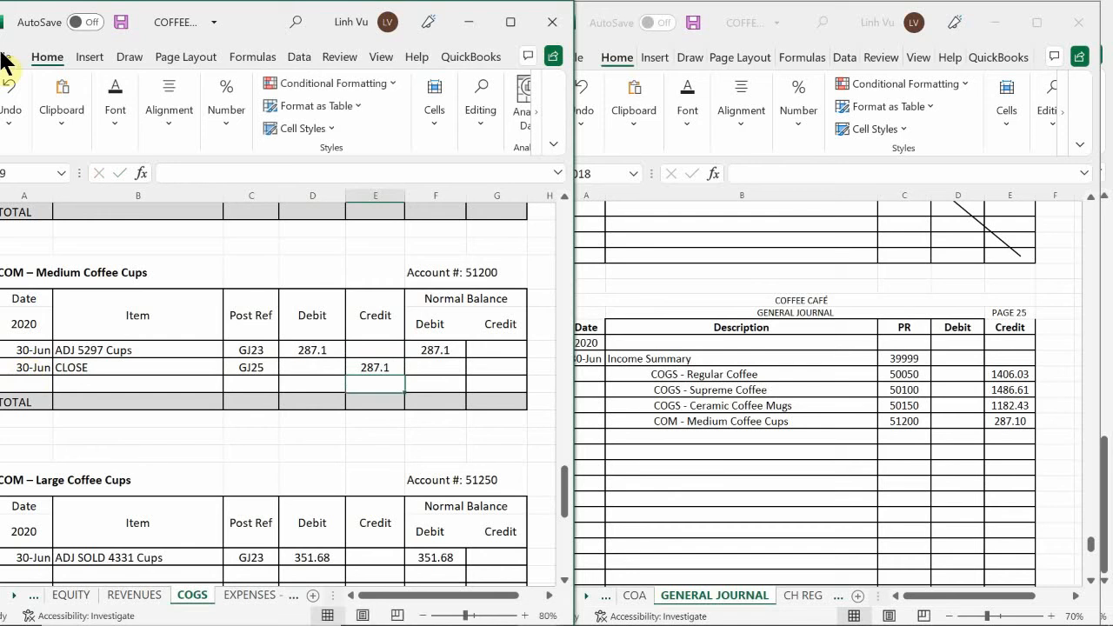
Calculate the debit balance in the Medium Coffee Cups ledger's CLOSE row with the formula =F97+D98-E98
{"action": "left_click", "coordinate": [440, 374]}
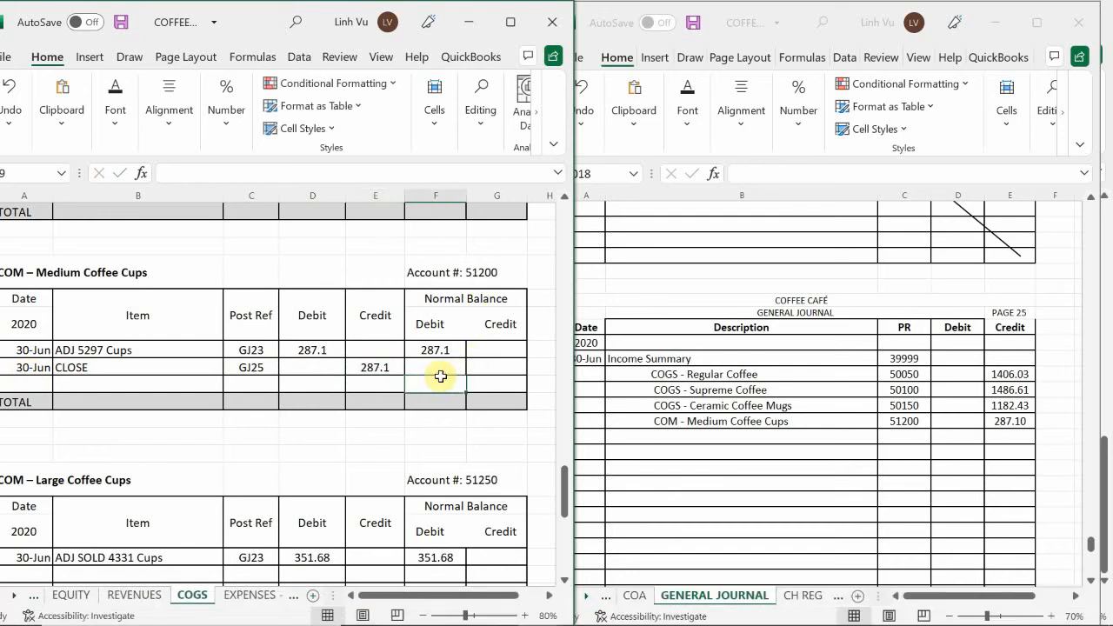
{"action": "type", "text": "="}
{"action": "key", "text": "Up"}
{"action": "type", "text": "+"}
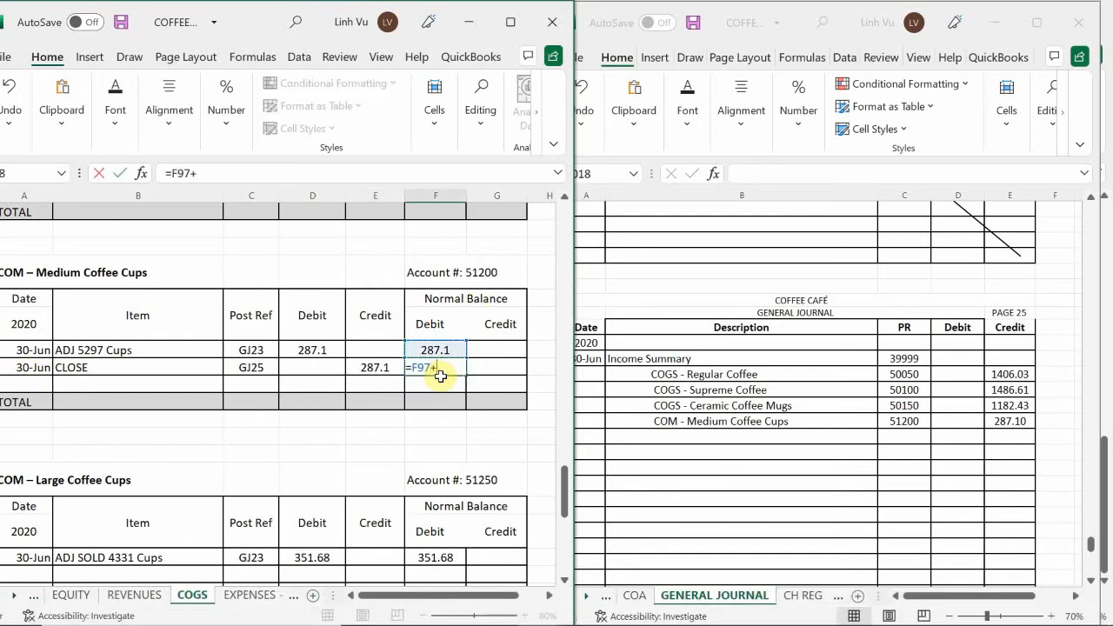
{"action": "key", "text": "Left"}
{"action": "key", "text": "Left"}
{"action": "type", "text": "-"}
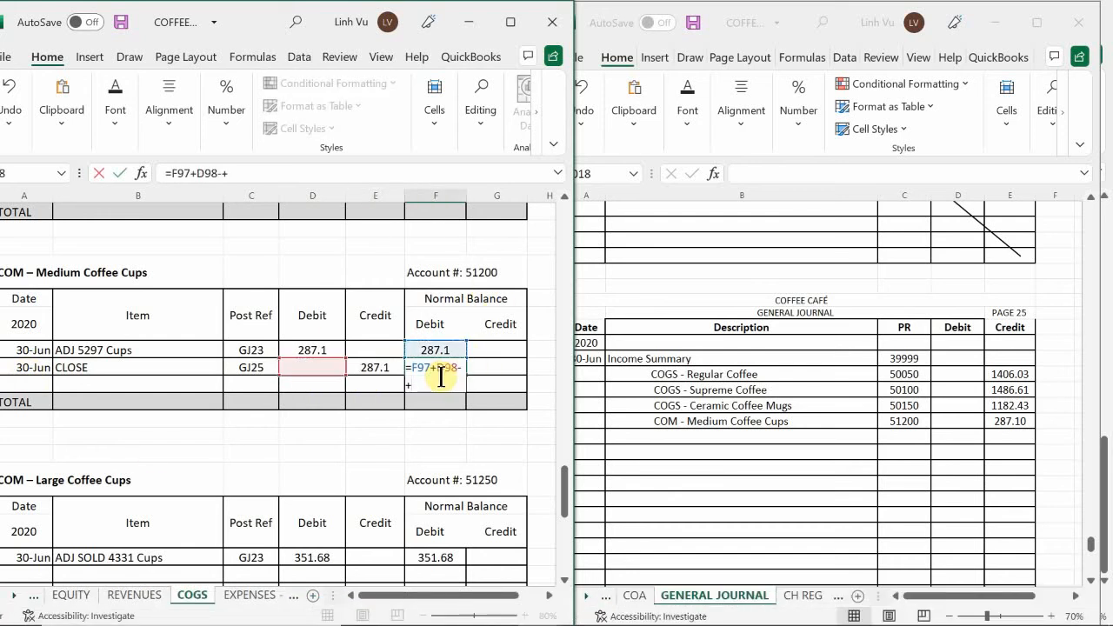
{"action": "type", "text": "+"}
{"action": "key", "text": "BackSpace"}
{"action": "key", "text": "Left"}
{"action": "key", "text": "Return"}
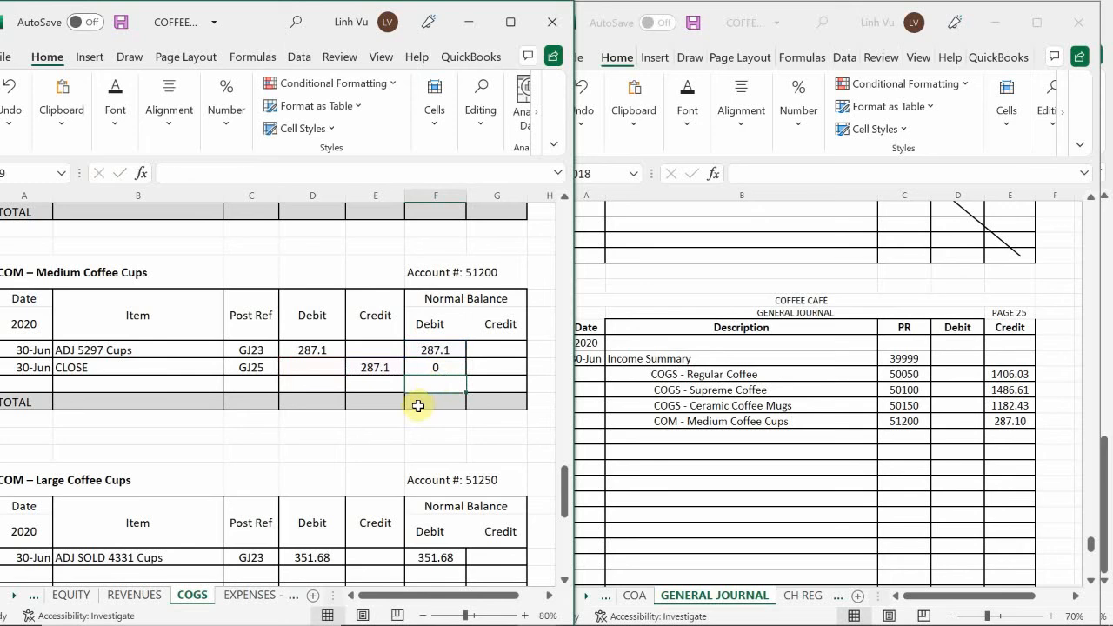
Add an indented COM - Large Coffee Cups description in row 1018 of the general journal
{"action": "left_click", "coordinate": [418, 405]}
{"action": "scroll", "coordinate": [341, 396], "scroll_direction": "down", "scroll_amount": 4}
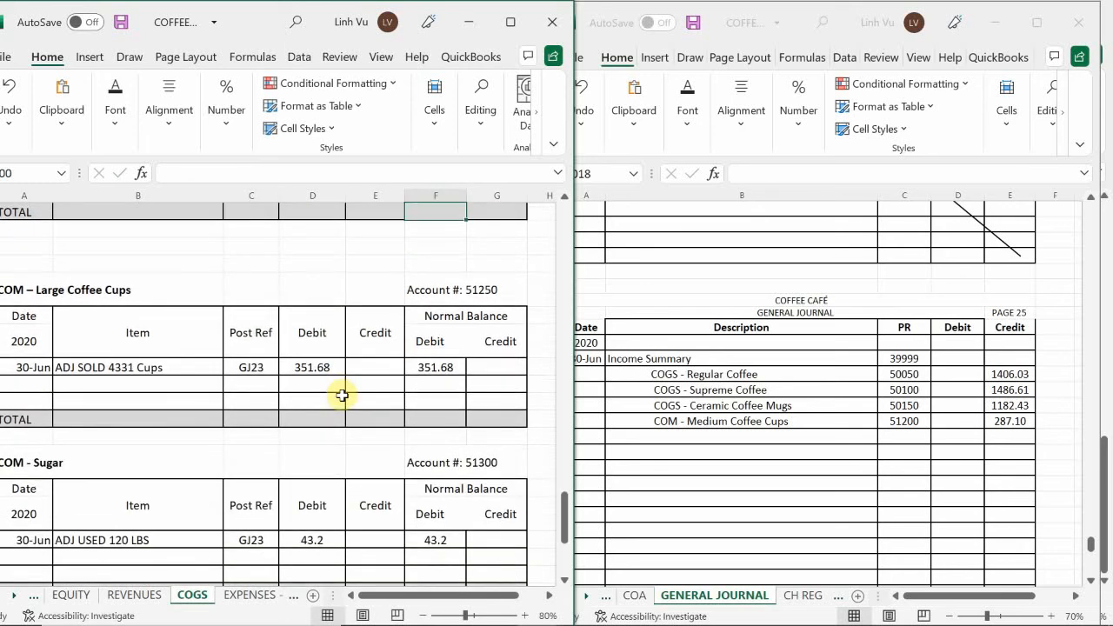
{"action": "left_click", "coordinate": [679, 455]}
{"action": "left_click", "coordinate": [690, 438]}
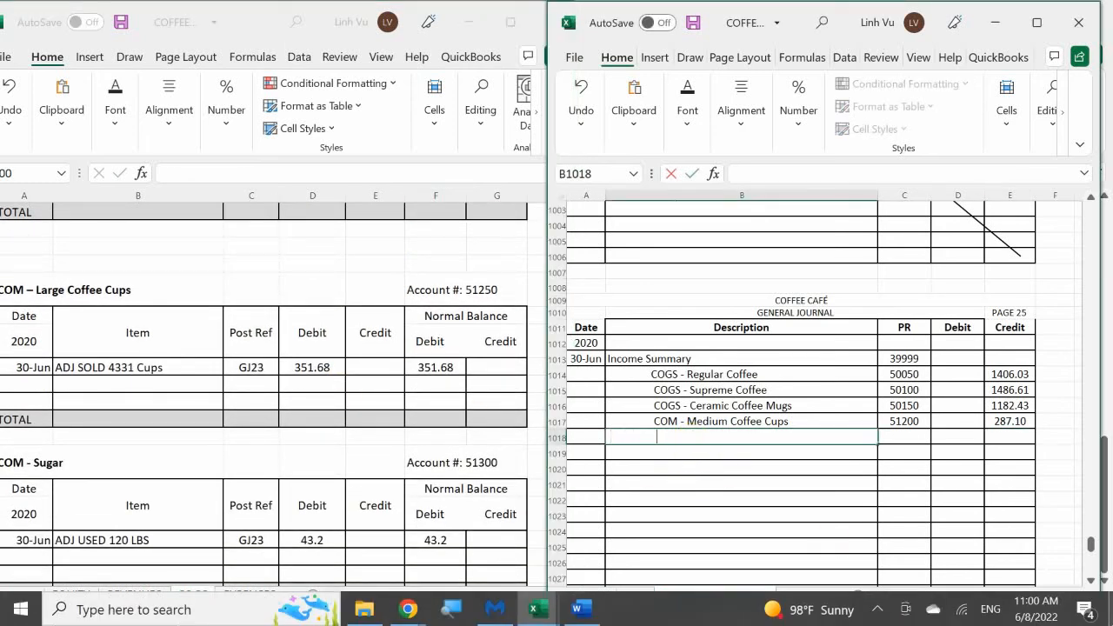
{"action": "type", "text": "COM"}
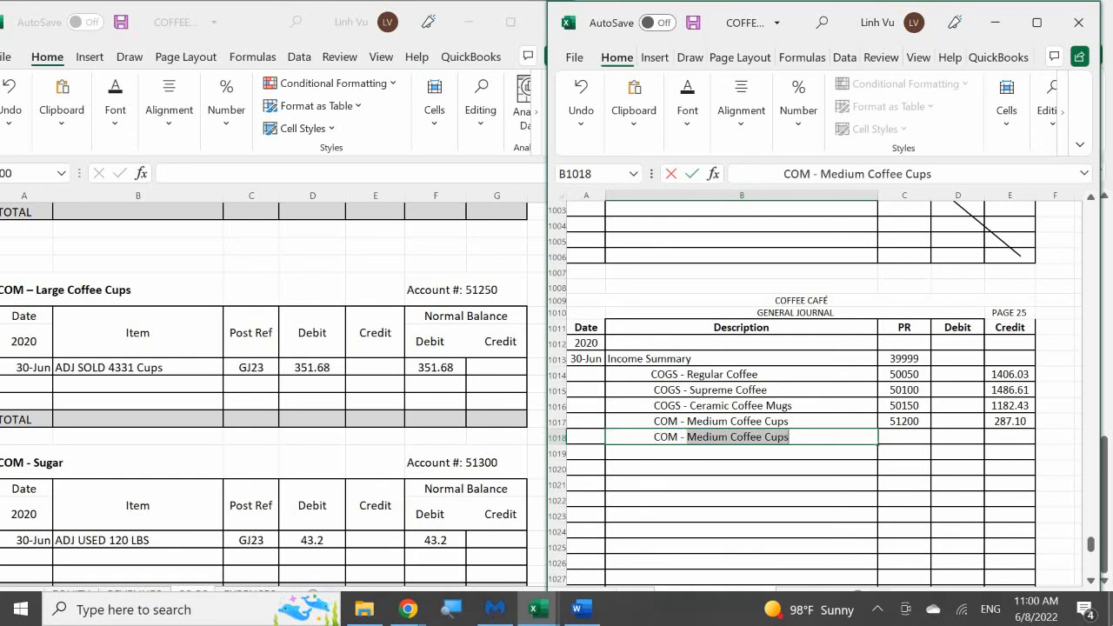
{"action": "type", "text": " - Large"}
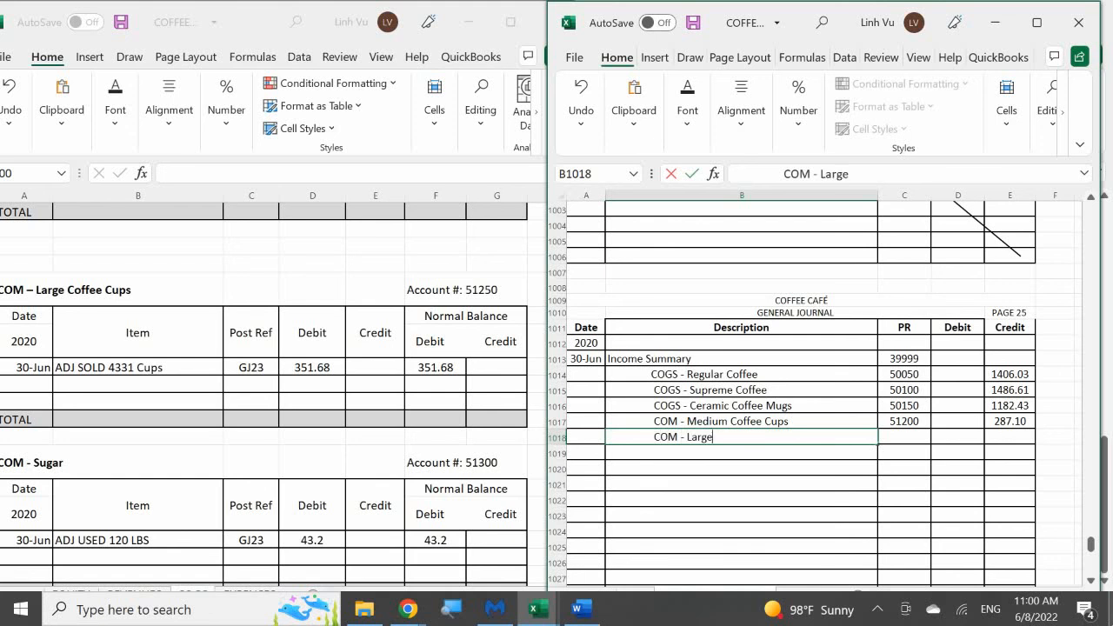
{"action": "type", "text": " Coffee Cups"}
{"action": "key", "text": "Tab"}
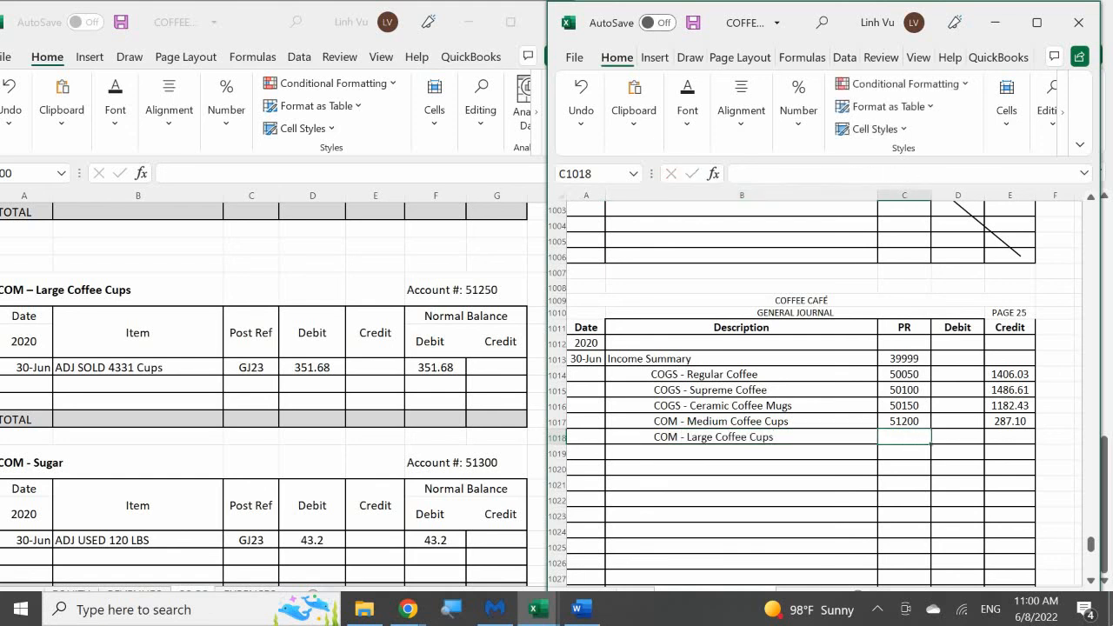
Enter PR 51250 and a credit of 351.68 for COM - Large Coffee Cups in row 1018 of the general journal
{"action": "type", "text": "51250"}
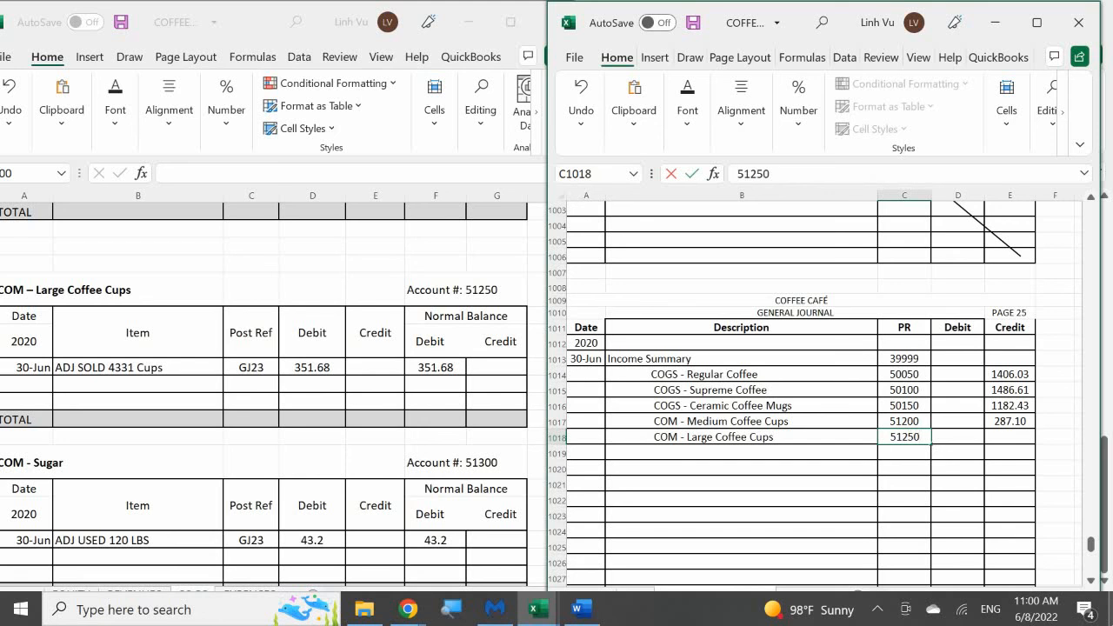
{"action": "key", "text": "Tab"}
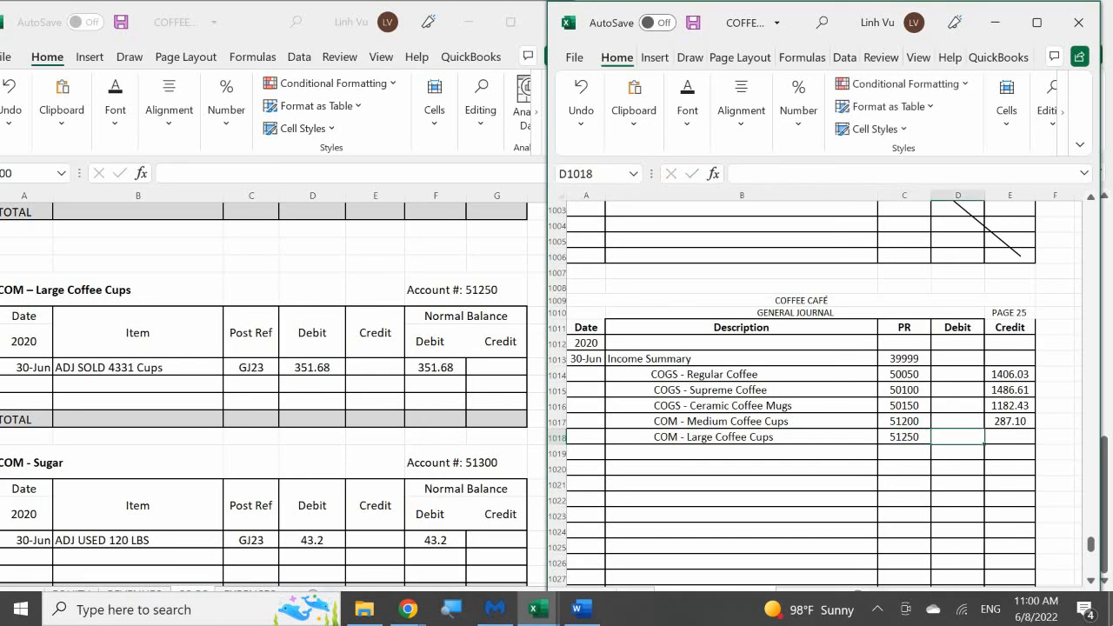
{"action": "key", "text": "Right"}
{"action": "key", "text": "Up"}
{"action": "key", "text": "Up"}
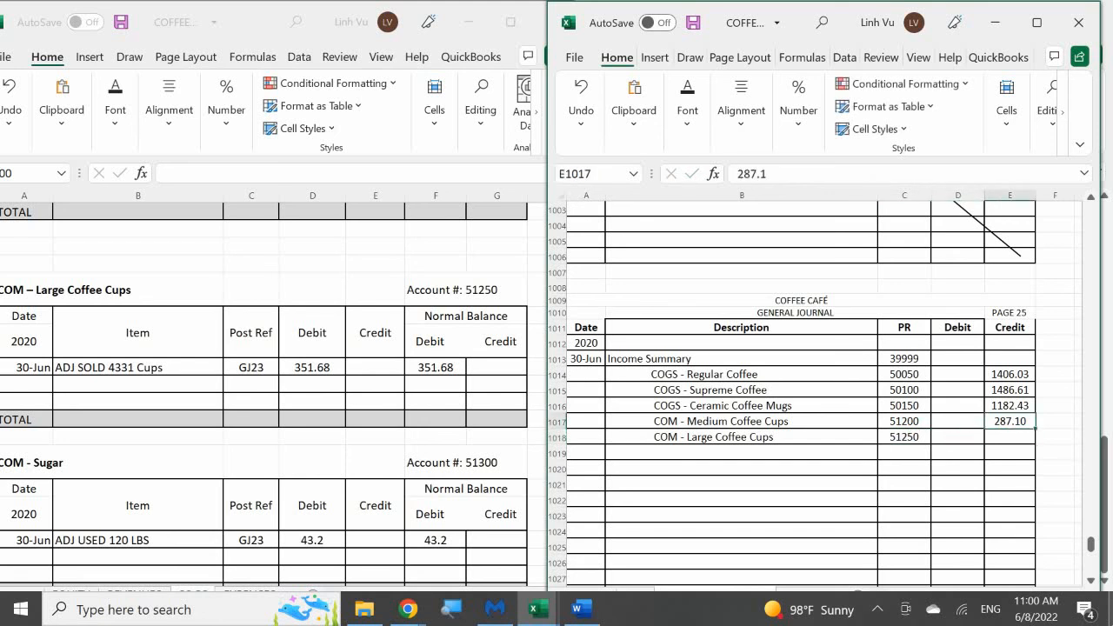
{"action": "key", "text": "Down"}
{"action": "key", "text": "Down"}
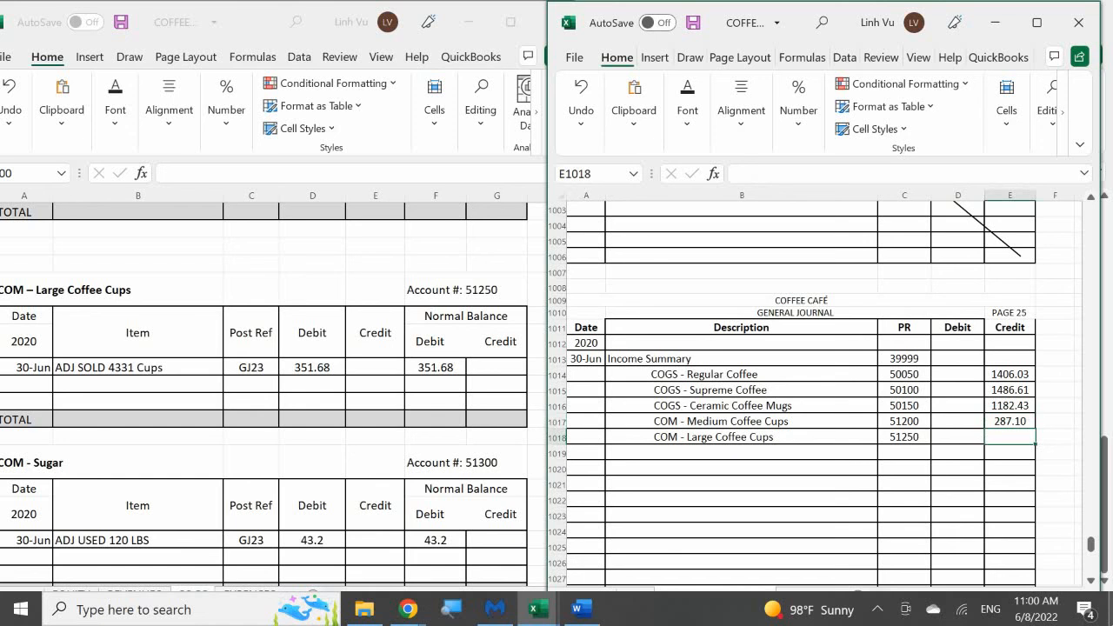
{"action": "type", "text": "351.6"}
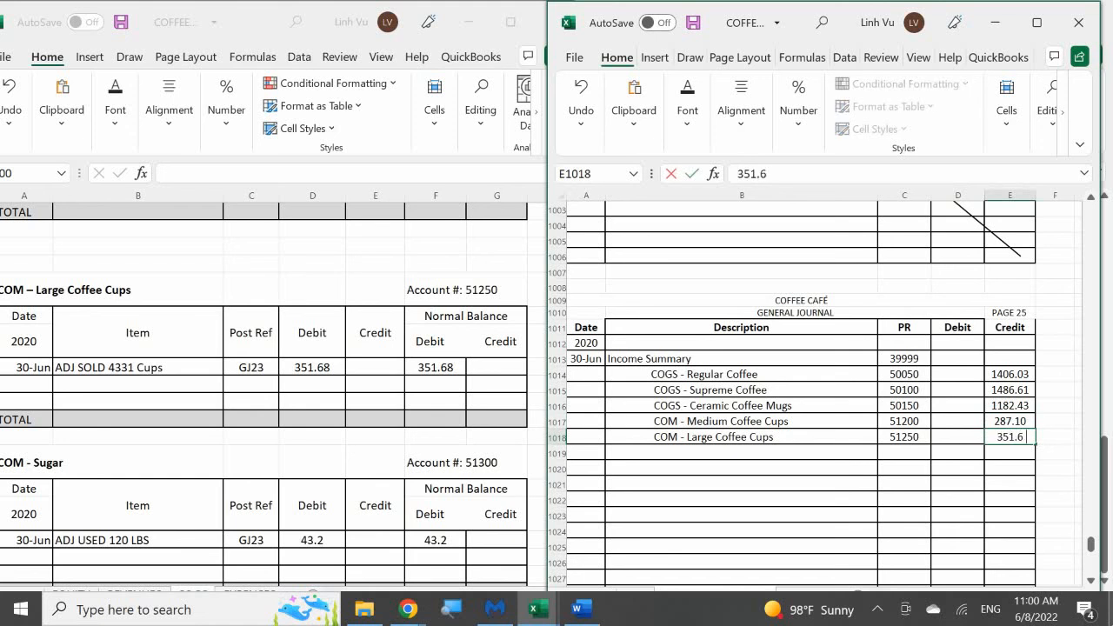
{"action": "type", "text": "8"}
{"action": "key", "text": "Return"}
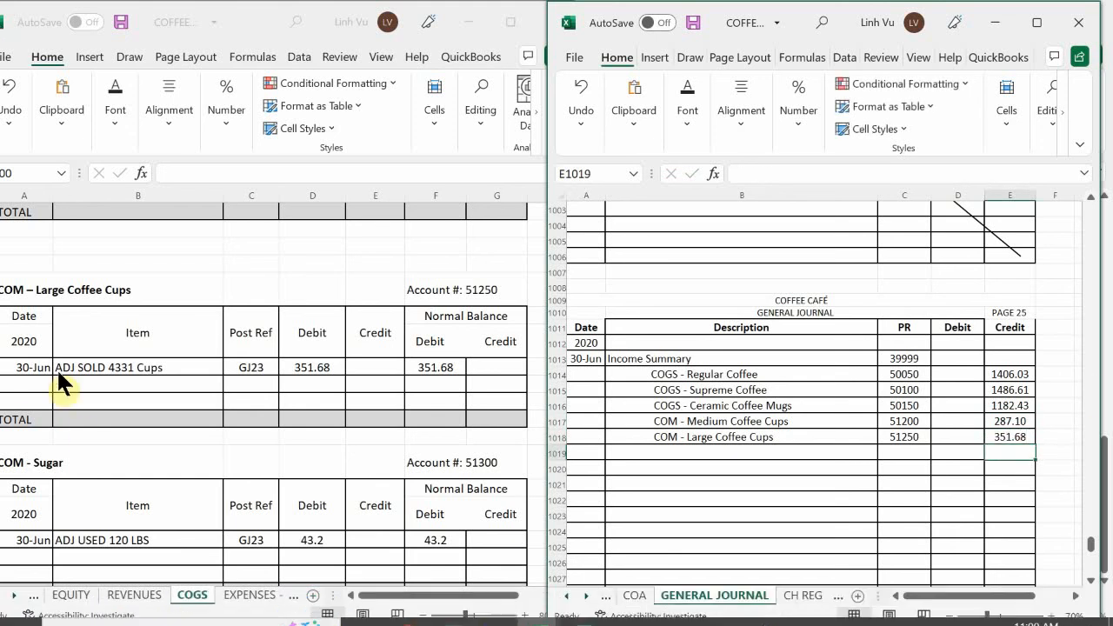
Start the closing row in the COM – Large Coffee Cups ledger with date 6/30 and item CLOSE
{"action": "left_click", "coordinate": [30, 388]}
{"action": "type", "text": "6/"}
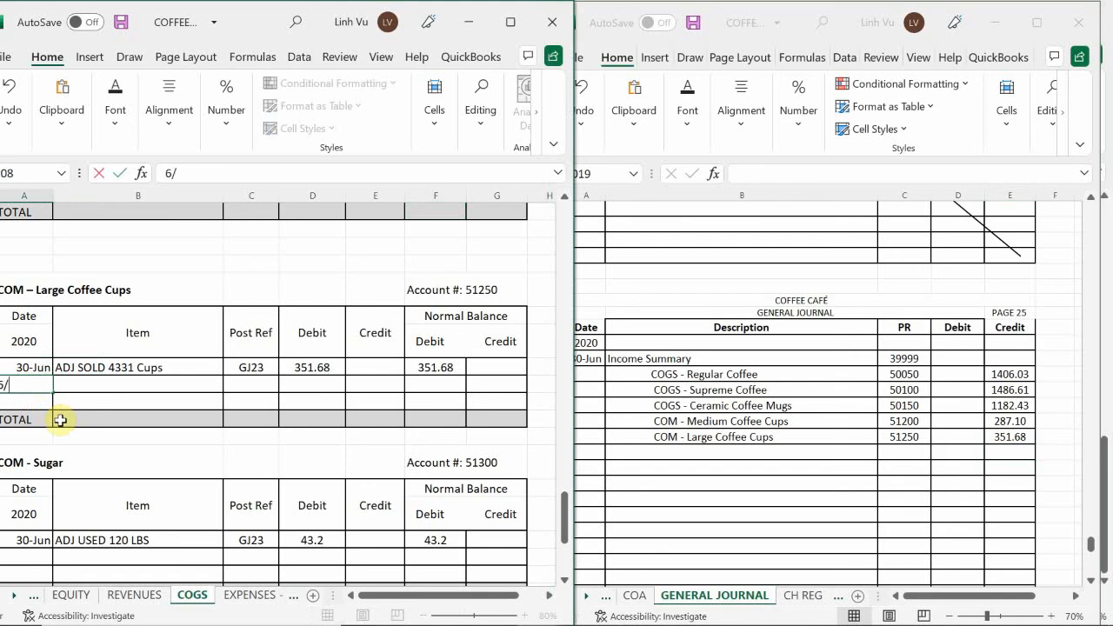
{"action": "type", "text": "3"}
{"action": "key", "text": "Tab"}
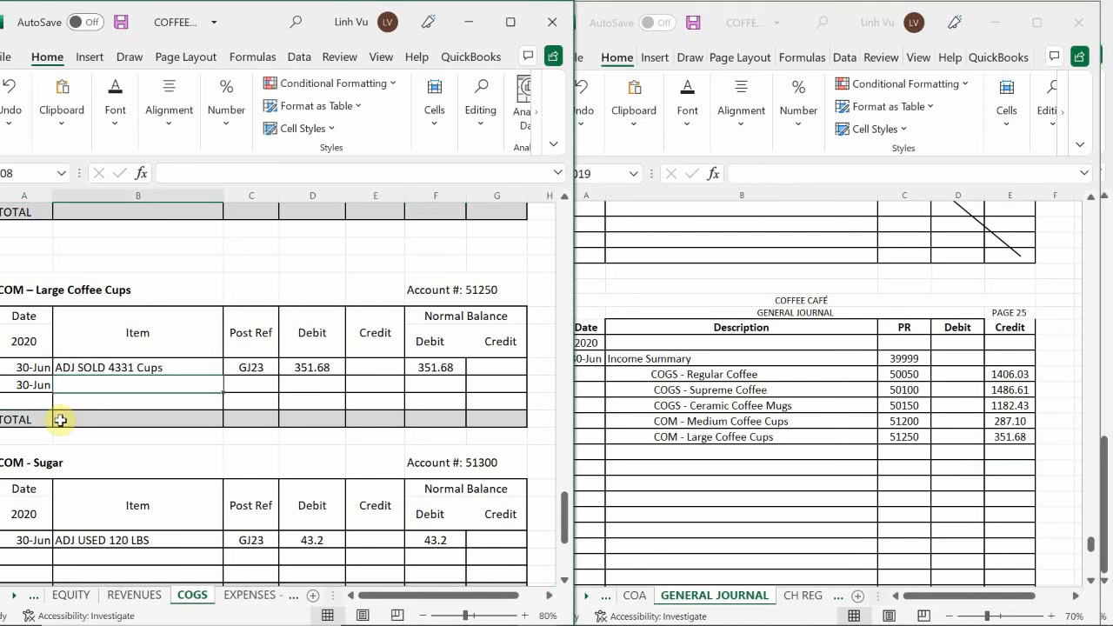
{"action": "type", "text": "CLOSE"}
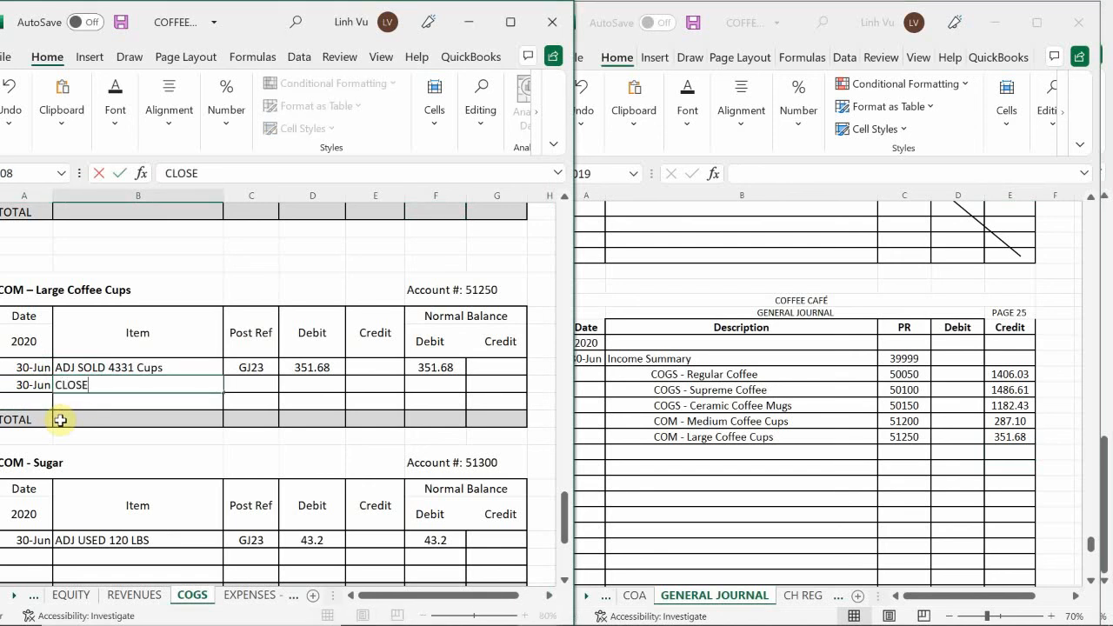
{"action": "key", "text": "Tab"}
Enter post reference GJ25 and a credit of 351.68 in the Large Coffee Cups ledger's CLOSE row
{"action": "type", "text": "GJ"}
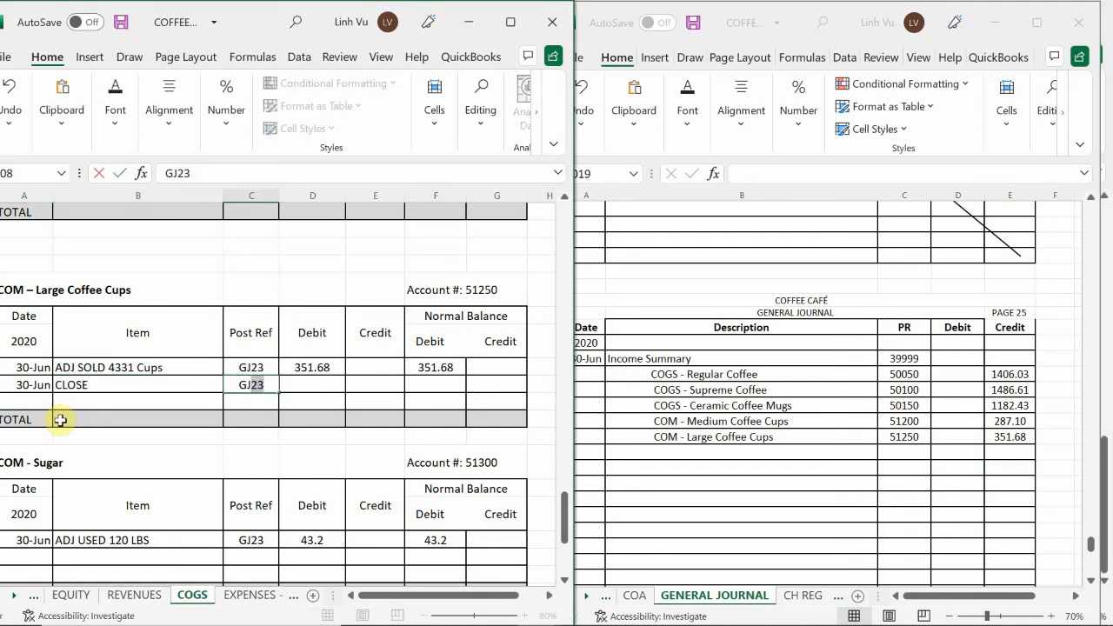
{"action": "type", "text": "24"}
{"action": "key", "text": "BackSpace"}
{"action": "type", "text": "5"}
{"action": "key", "text": "Tab"}
{"action": "key", "text": "Tab"}
{"action": "type", "text": "361.68"}
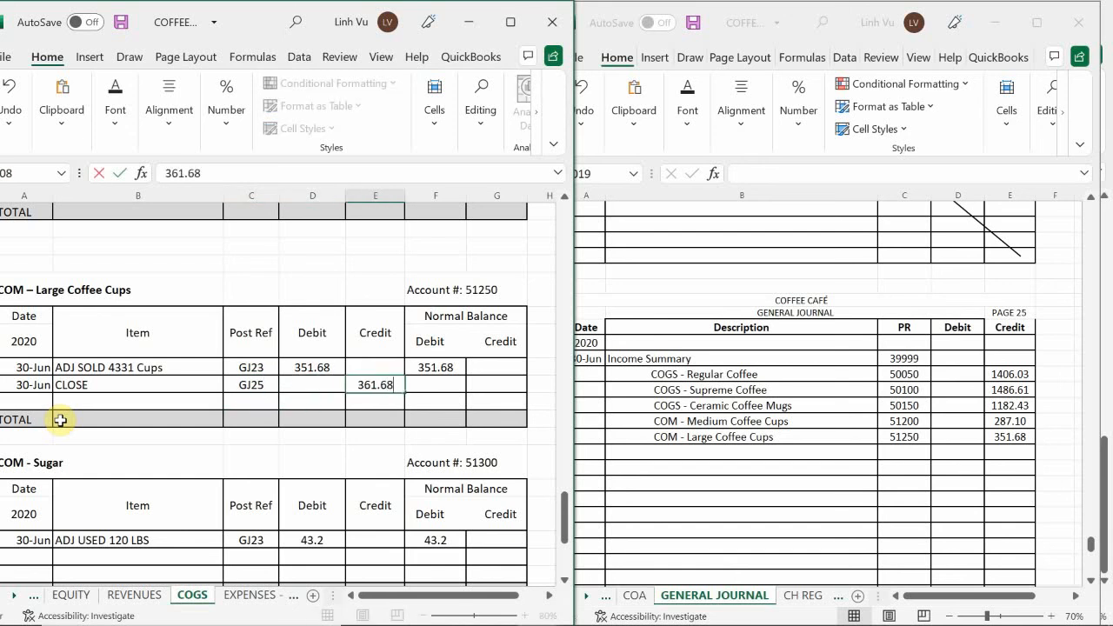
{"action": "key", "text": "BackSpace"}
{"action": "key", "text": "BackSpace"}
{"action": "key", "text": "BackSpace"}
{"action": "key", "text": "BackSpace"}
{"action": "key", "text": "BackSpace"}
{"action": "type", "text": "51.68"}
{"action": "key", "text": "Return"}
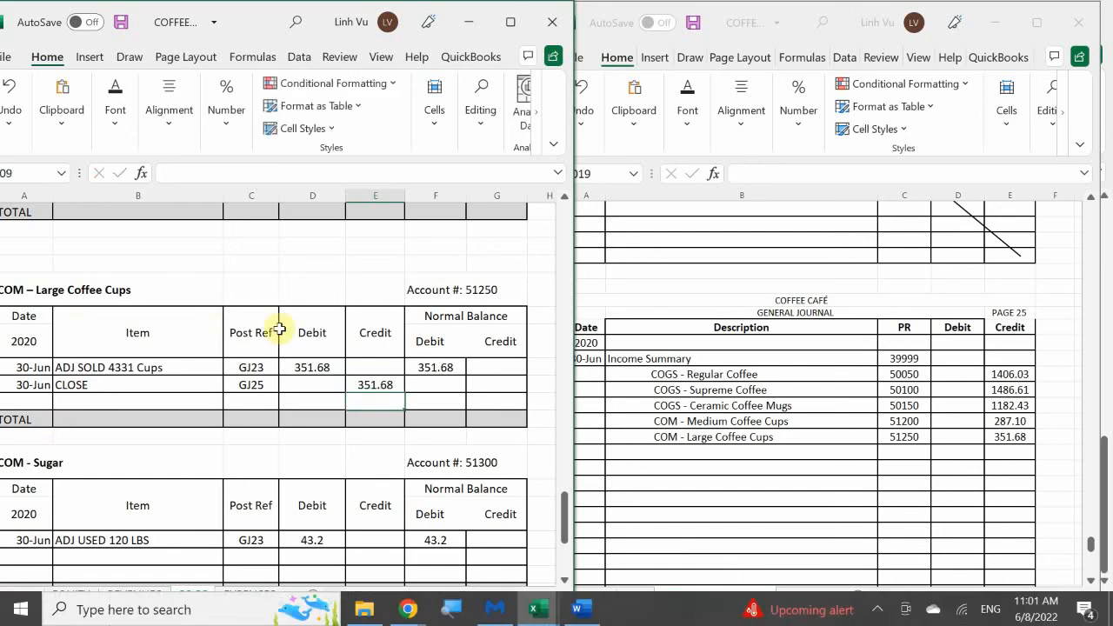
Calculate the debit balance in the Large Coffee Cups ledger's CLOSE row with the formula =F107+D108-E108
{"action": "left_click", "coordinate": [437, 366]}
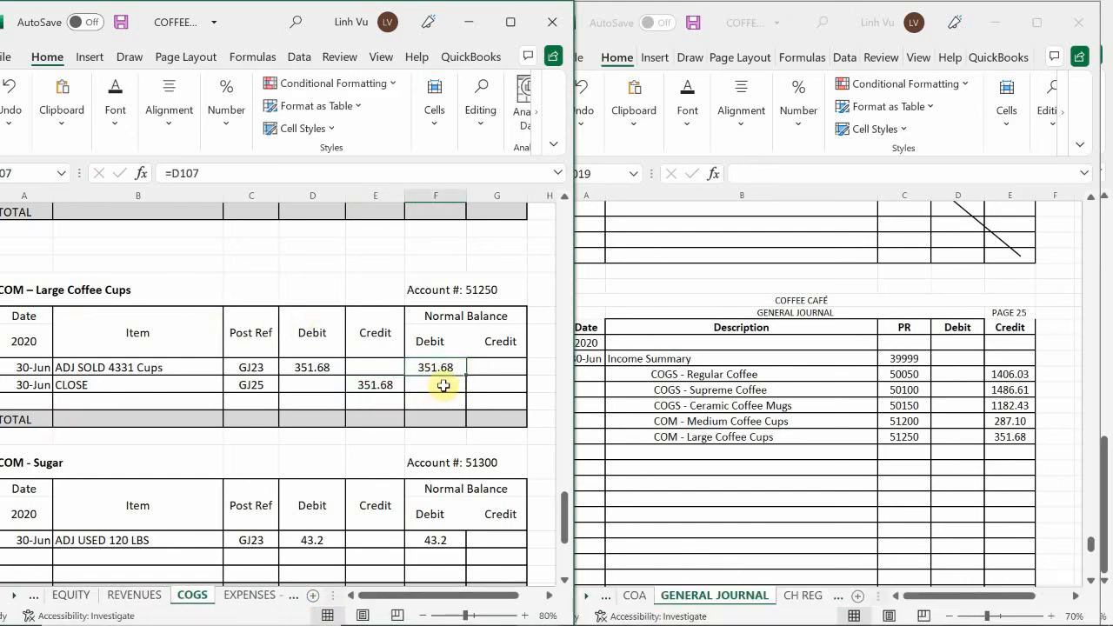
{"action": "left_click", "coordinate": [444, 385]}
{"action": "type", "text": "="}
{"action": "key", "text": "Up"}
{"action": "type", "text": "+"}
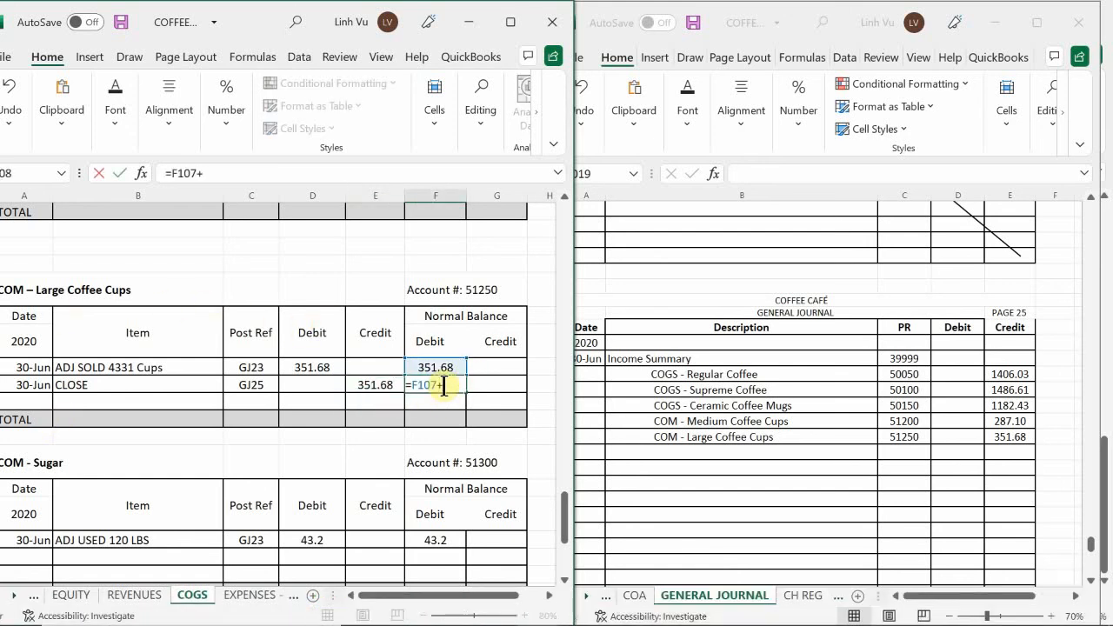
{"action": "key", "text": "Left"}
{"action": "key", "text": "Left"}
{"action": "type", "text": "-"}
{"action": "key", "text": "Left"}
{"action": "key", "text": "Return"}
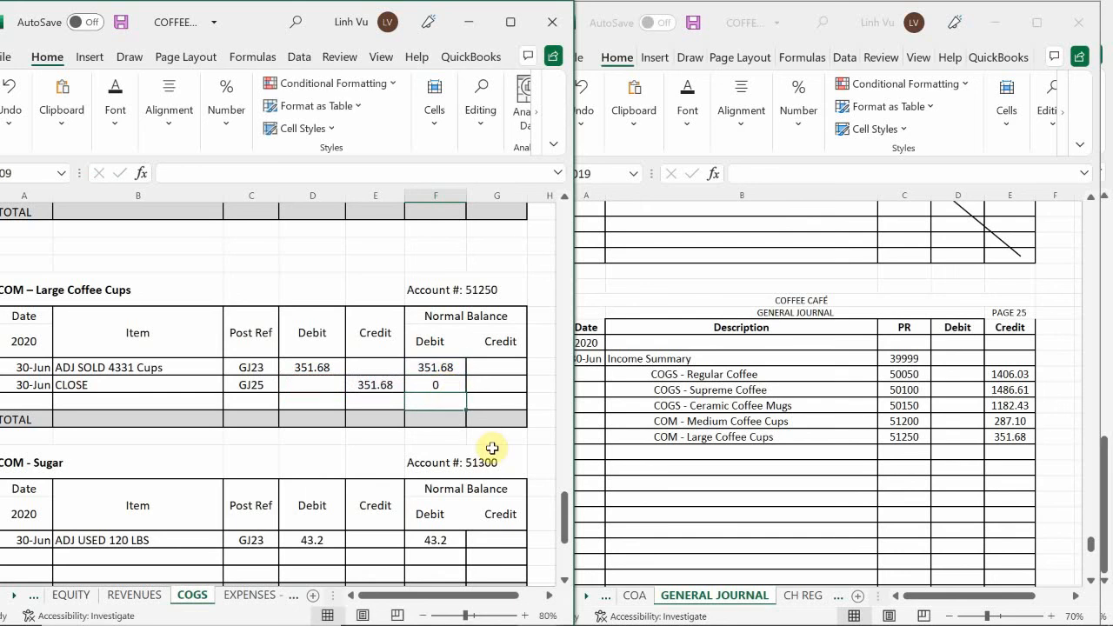
Start the closing row in the COM - Sugar ledger with date 6/30 and item CLOSE
{"action": "left_click", "coordinate": [117, 402]}
{"action": "scroll", "coordinate": [118, 405], "scroll_direction": "down", "scroll_amount": 3}
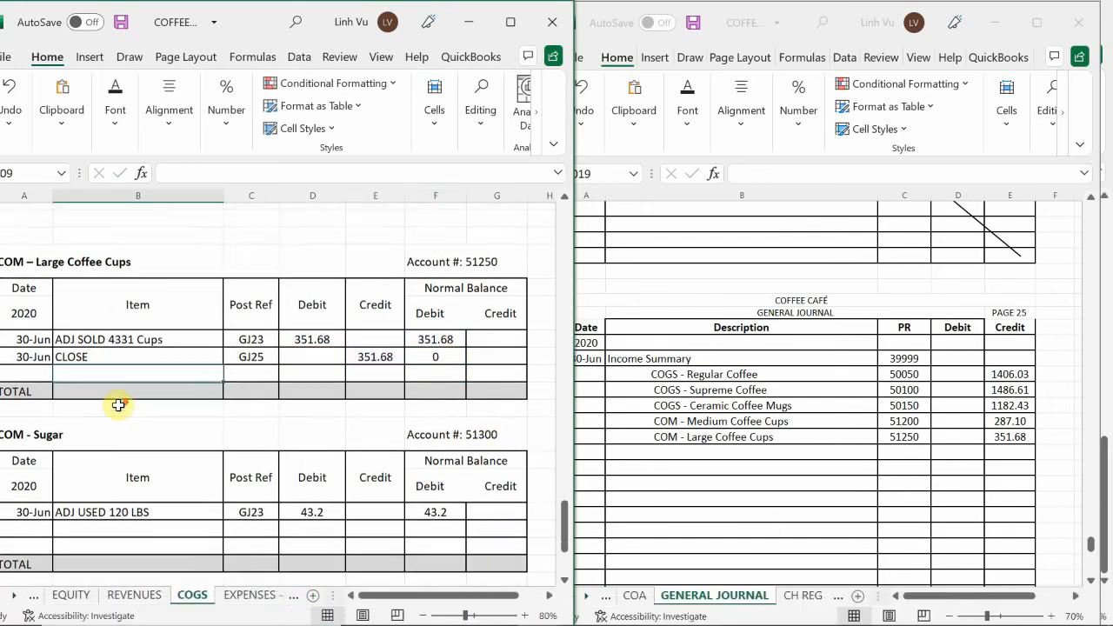
{"action": "scroll", "coordinate": [118, 405], "scroll_direction": "down", "scroll_amount": 3}
{"action": "left_click", "coordinate": [31, 439]}
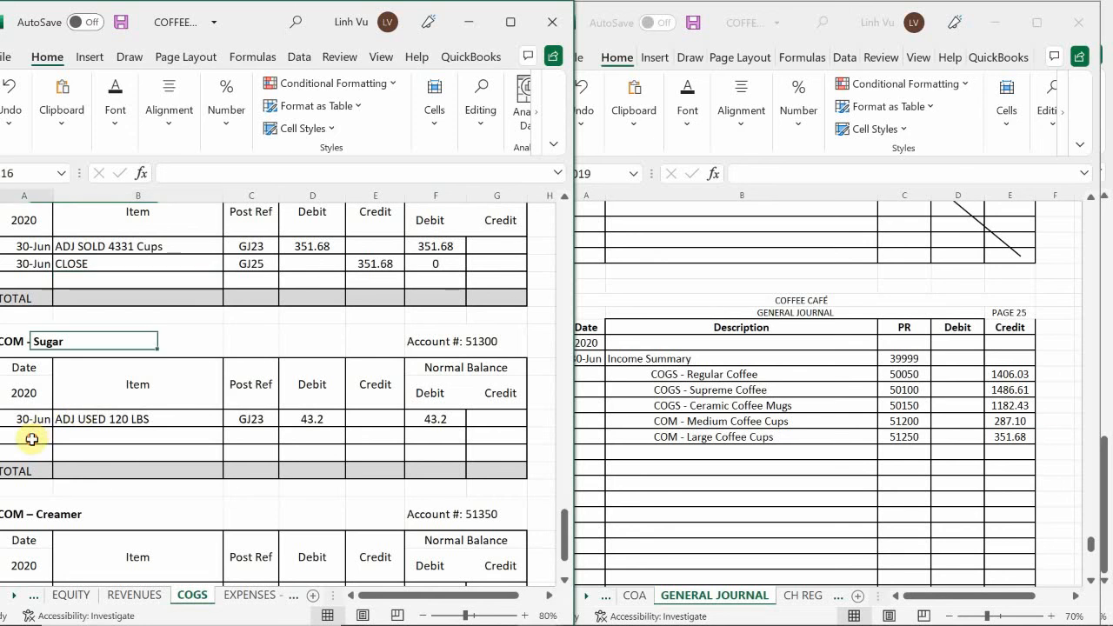
{"action": "type", "text": "6/30"}
{"action": "key", "text": "Tab"}
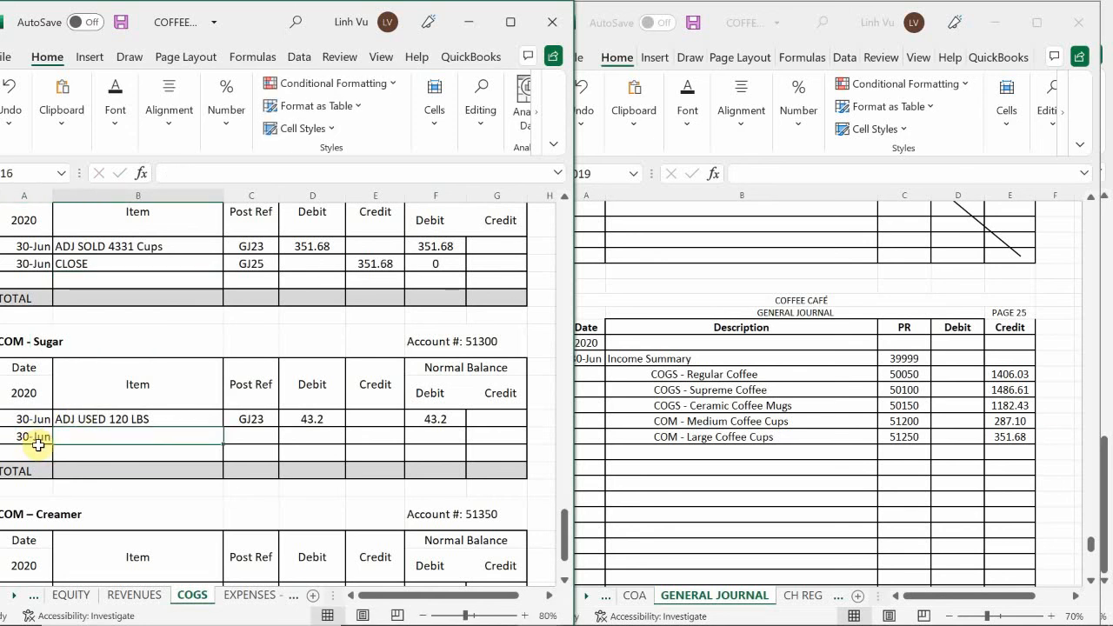
{"action": "type", "text": "CLOSE"}
{"action": "key", "text": "Tab"}
Enter post reference GJ25 and a credit of 43.2 in the Sugar ledger's CLOSE row
{"action": "type", "text": "GJ"}
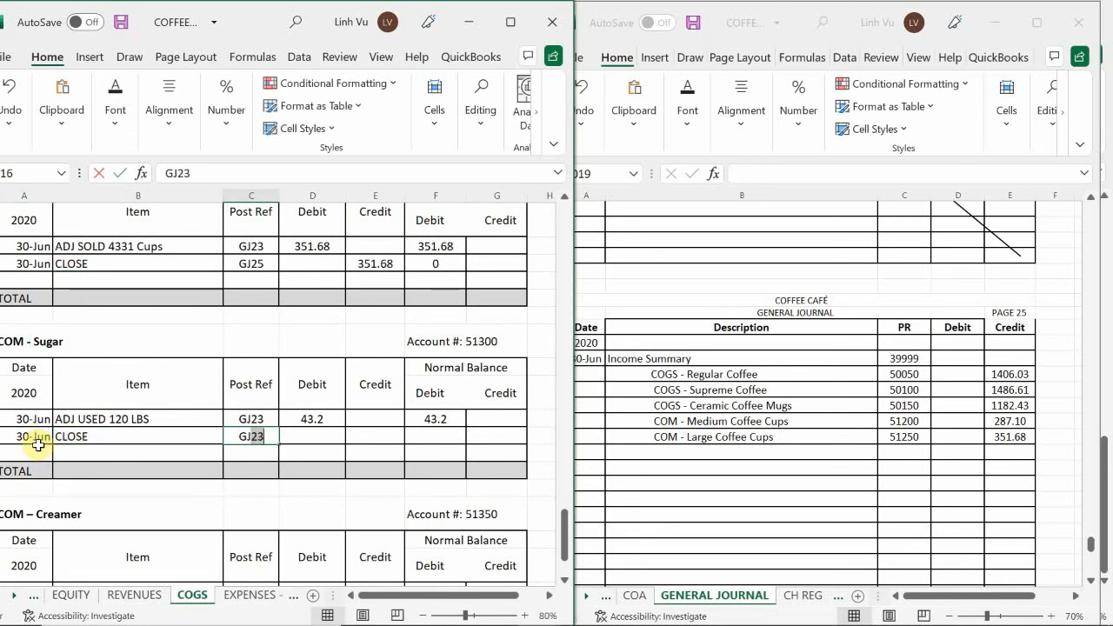
{"action": "type", "text": "25"}
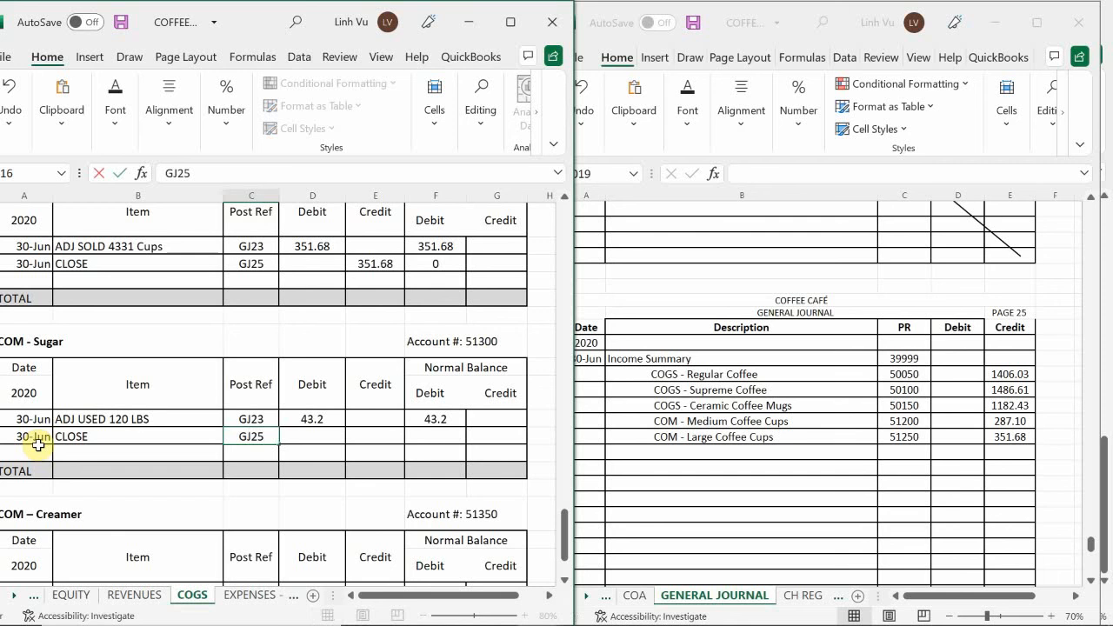
{"action": "key", "text": "Tab"}
{"action": "key", "text": "Tab"}
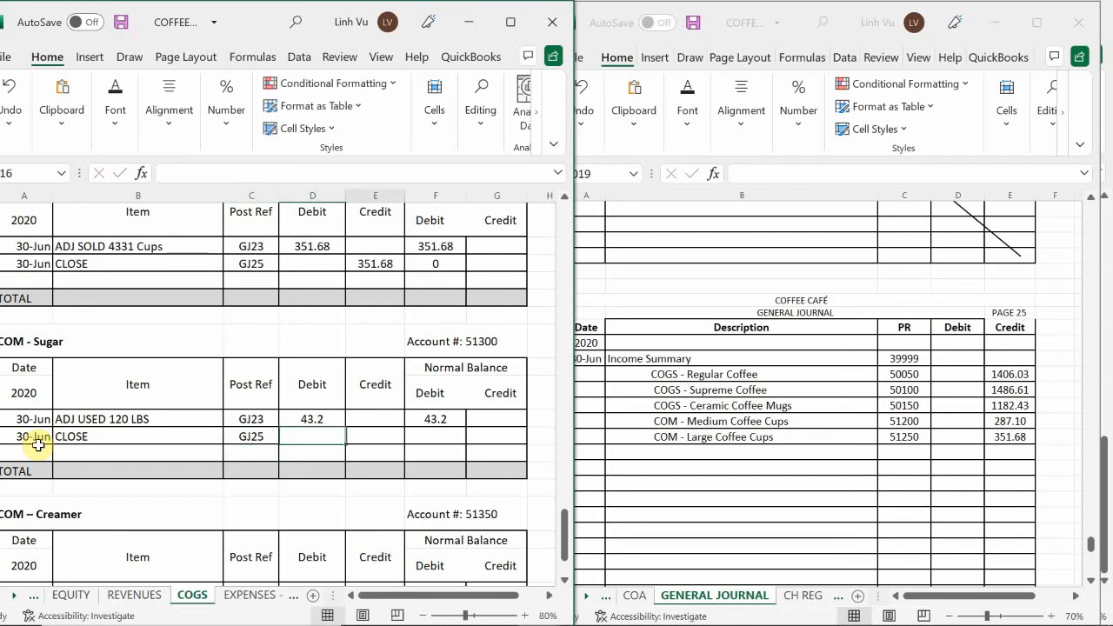
{"action": "type", "text": "43.2"}
{"action": "key", "text": "Return"}
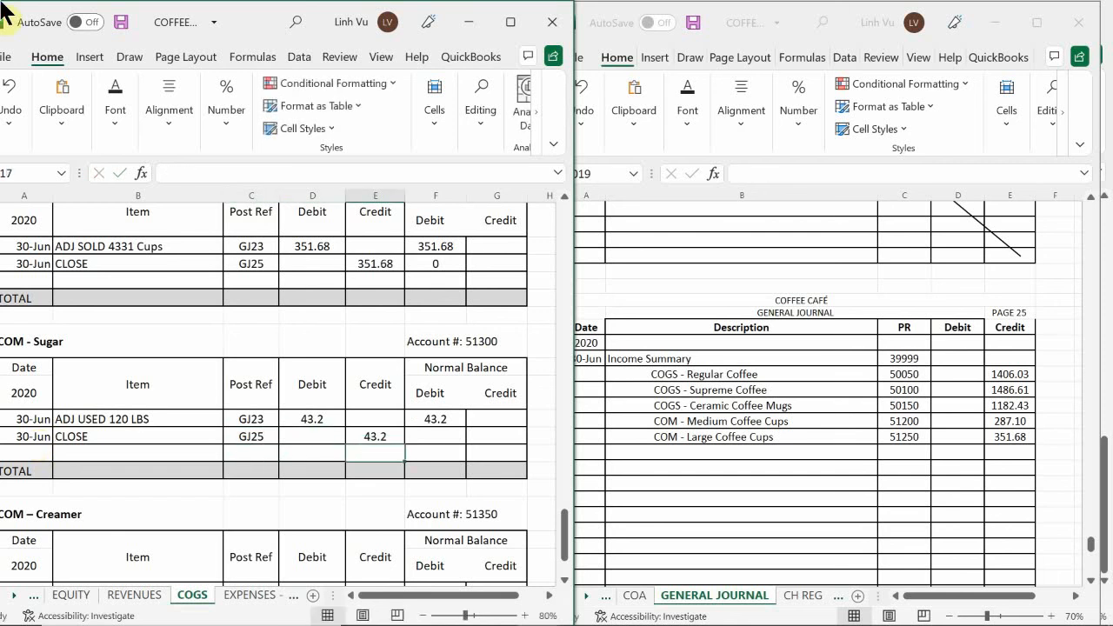
Calculate the debit balance in the Sugar ledger's CLOSE row with the formula =F115+D116-E116
{"action": "left_click", "coordinate": [443, 439]}
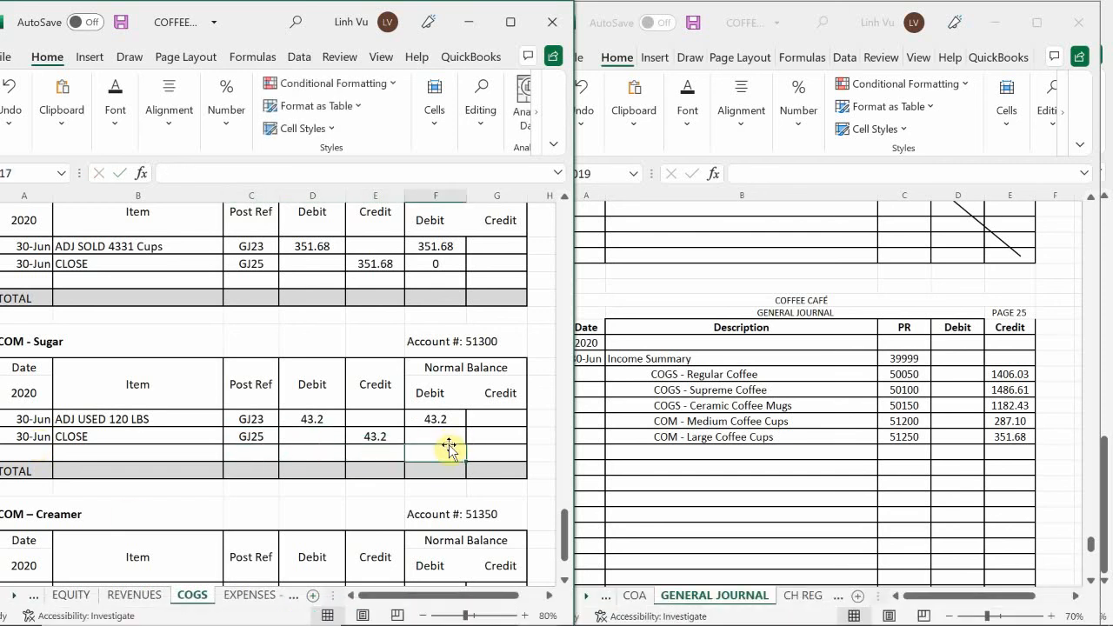
{"action": "type", "text": "="}
{"action": "key", "text": "Up"}
{"action": "type", "text": "+"}
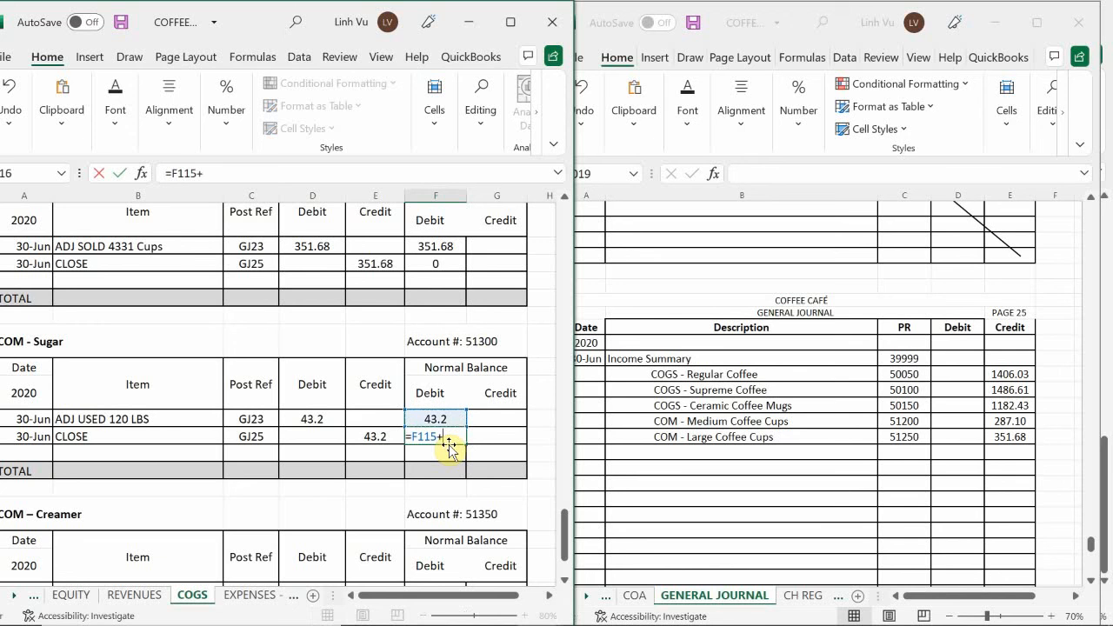
{"action": "key", "text": "Left"}
{"action": "key", "text": "Left"}
{"action": "type", "text": "-"}
{"action": "key", "text": "Right"}
{"action": "key", "text": "Return"}
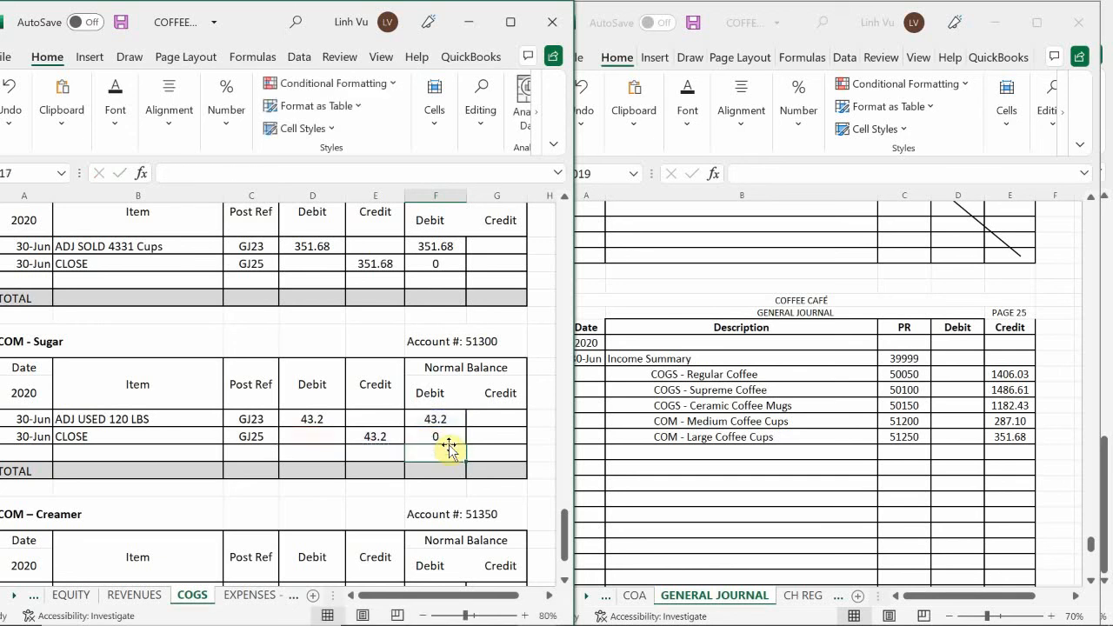
Add an indented COM - Sugar description in row 1019 of the general journal
{"action": "left_click", "coordinate": [683, 417]}
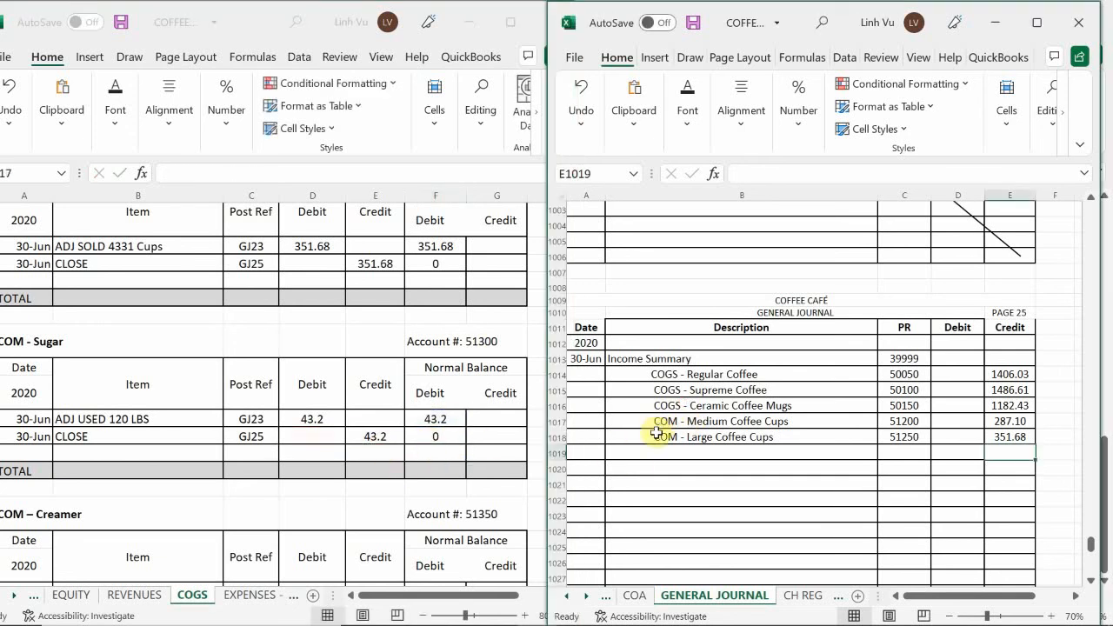
{"action": "left_click", "coordinate": [674, 459]}
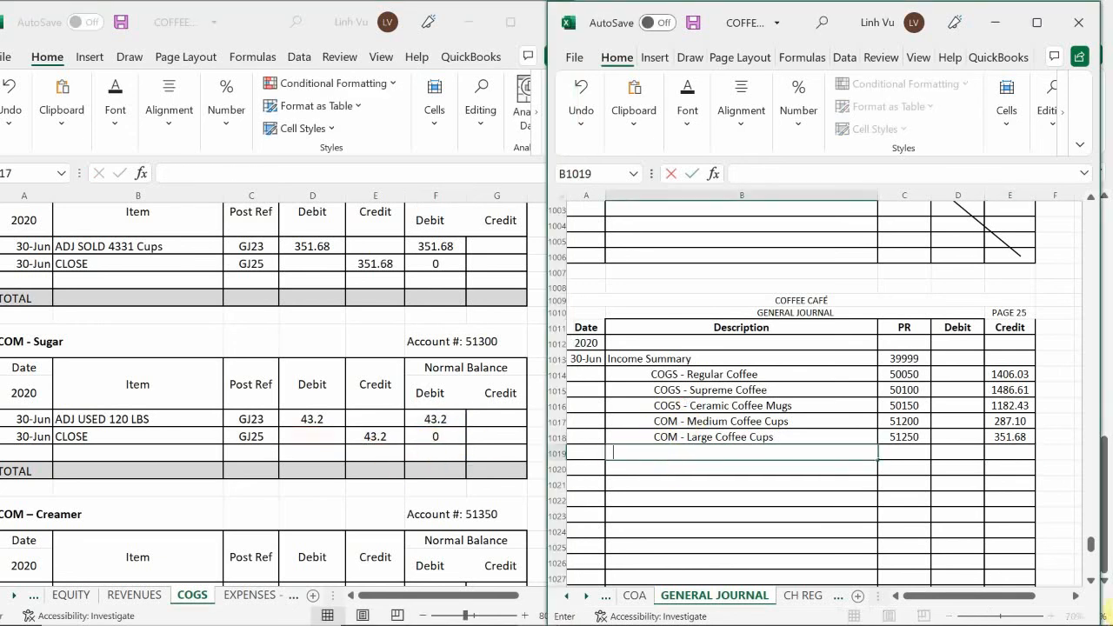
{"action": "type", "text": "COM - Sugar"}
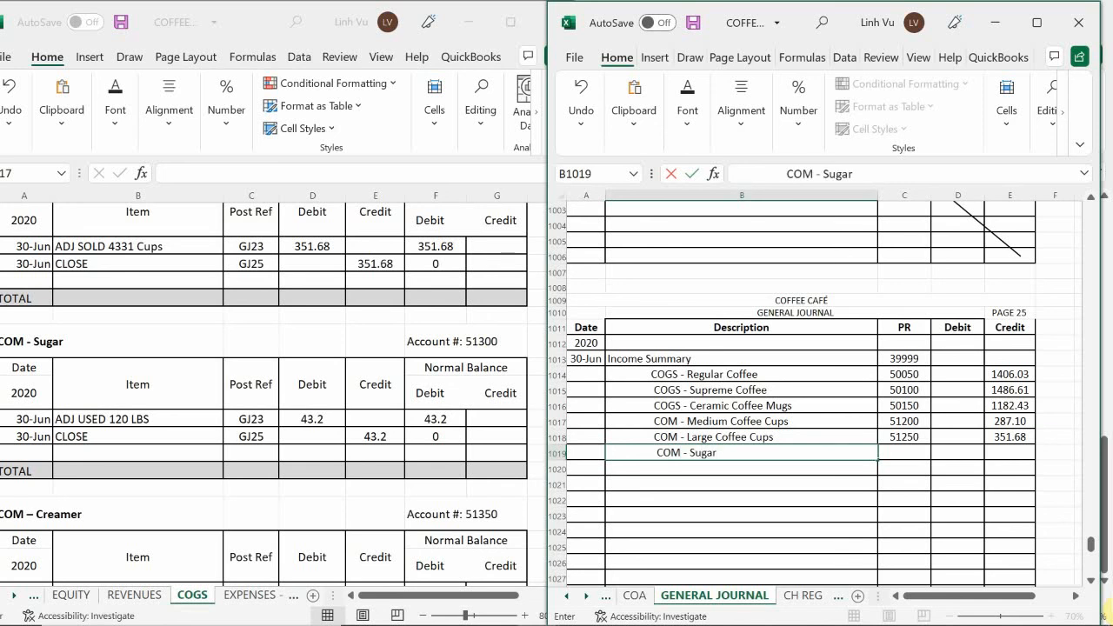
{"action": "key", "text": "Tab"}
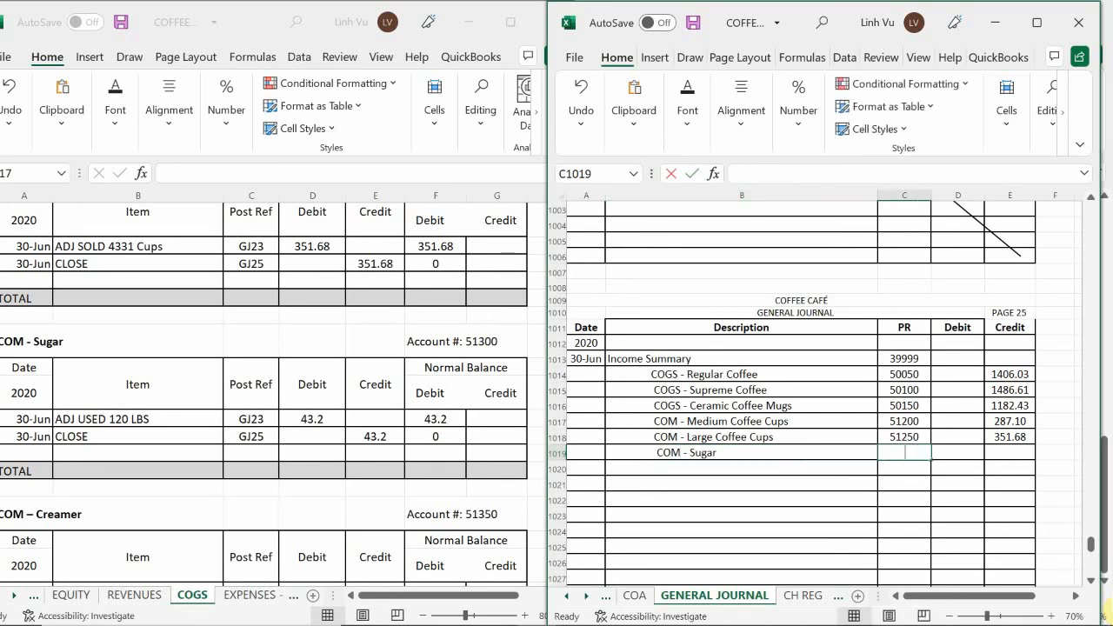
Enter PR 51300 and a credit of 43.2 for COM - Sugar in row 1019 of the general journal
{"action": "type", "text": "51300"}
{"action": "key", "text": "Tab"}
{"action": "key", "text": "Tab"}
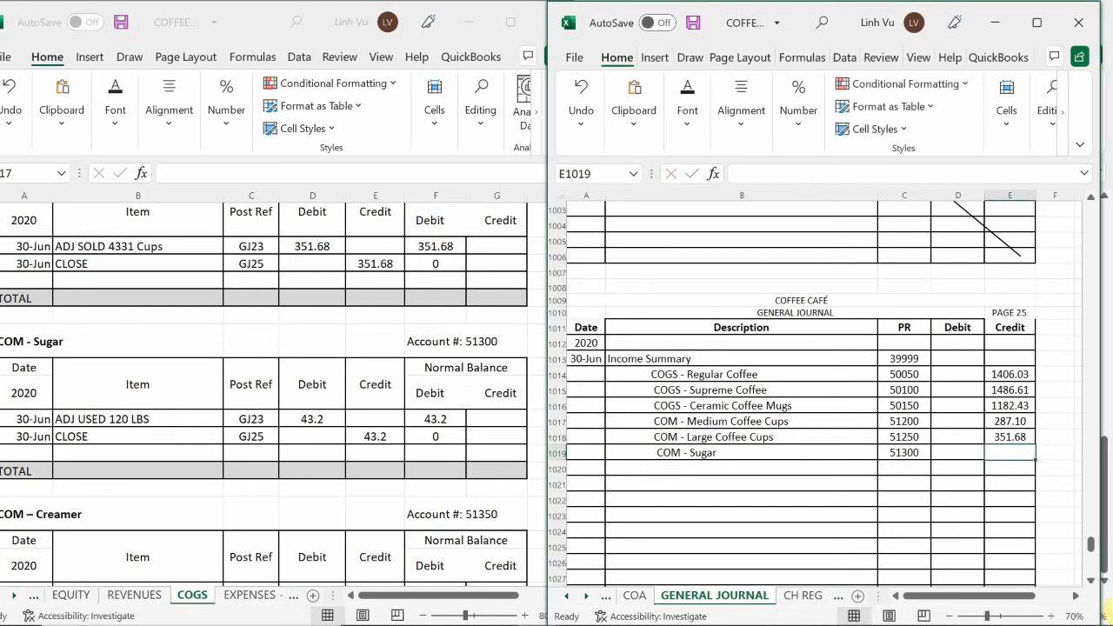
{"action": "type", "text": "43.2"}
{"action": "key", "text": "Return"}
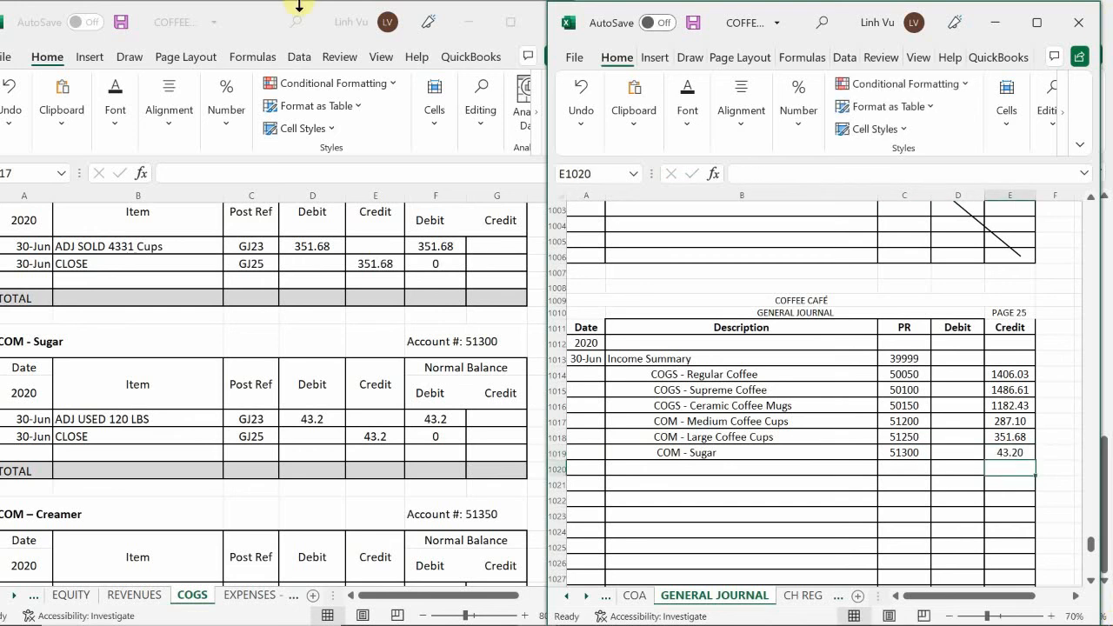
Add an indented COM - Creamer description in row 1020 of the general journal
{"action": "left_click", "coordinate": [334, 397]}
{"action": "scroll", "coordinate": [335, 402], "scroll_direction": "down", "scroll_amount": 4}
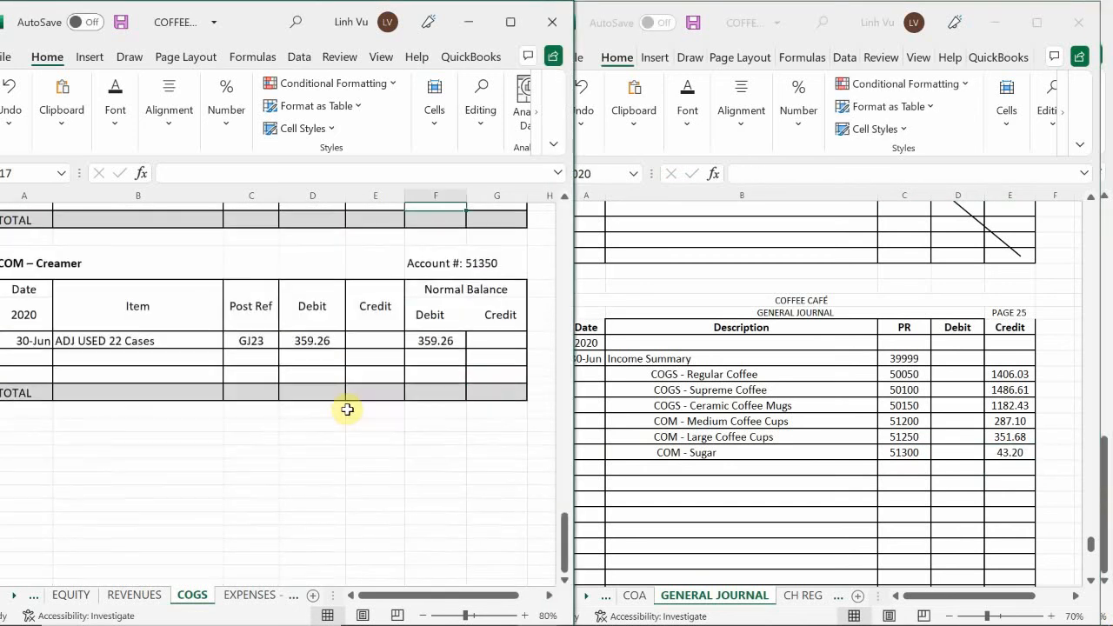
{"action": "left_click", "coordinate": [733, 484]}
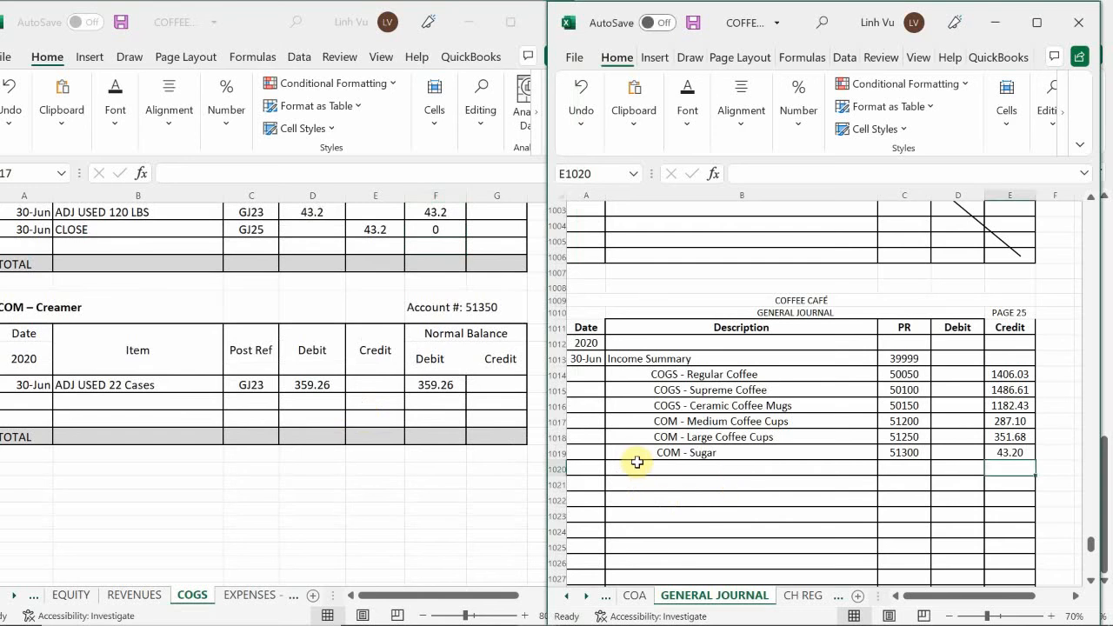
{"action": "left_click", "coordinate": [683, 469]}
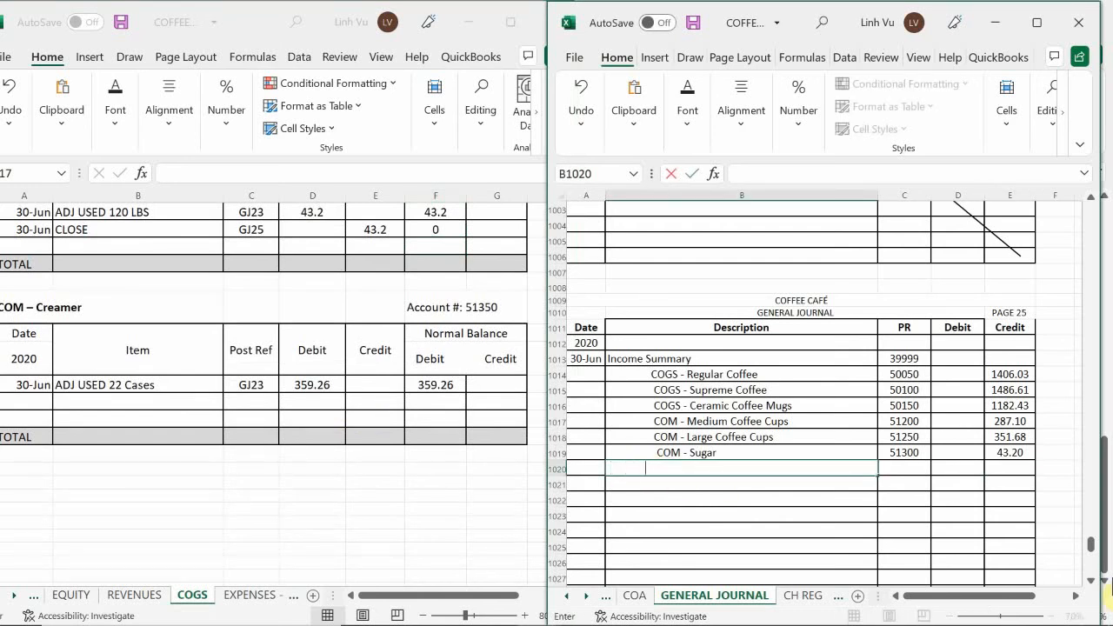
{"action": "type", "text": "COM - Creamer"}
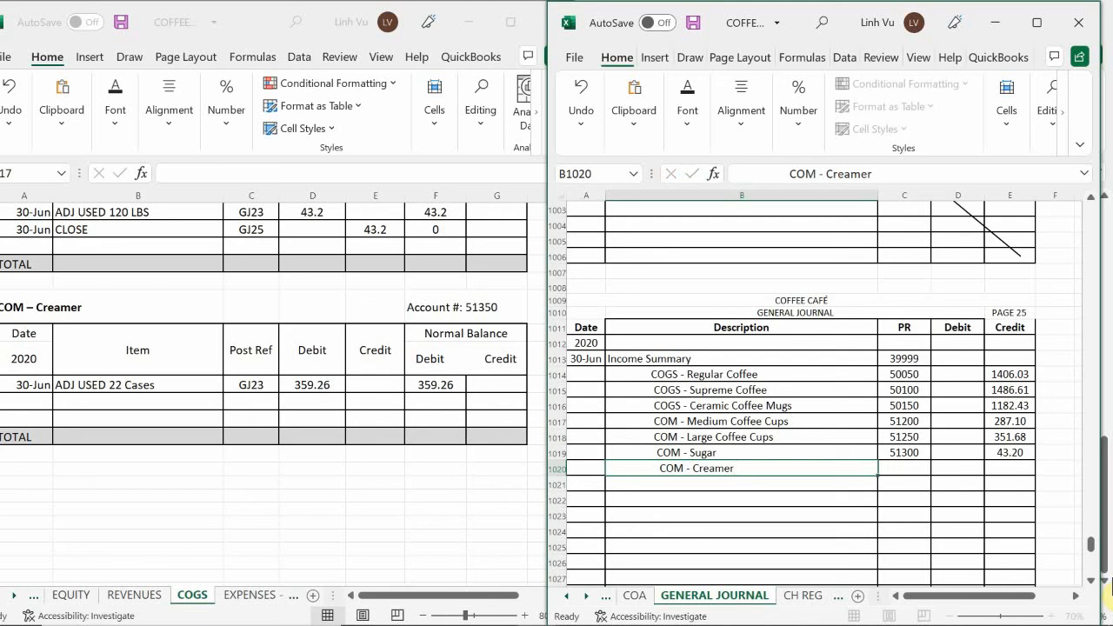
Enter PR 51350 and a credit of 359.26 for COM - Creamer in row 1020 of the general journal
{"action": "key", "text": "Tab"}
{"action": "type", "text": "51"}
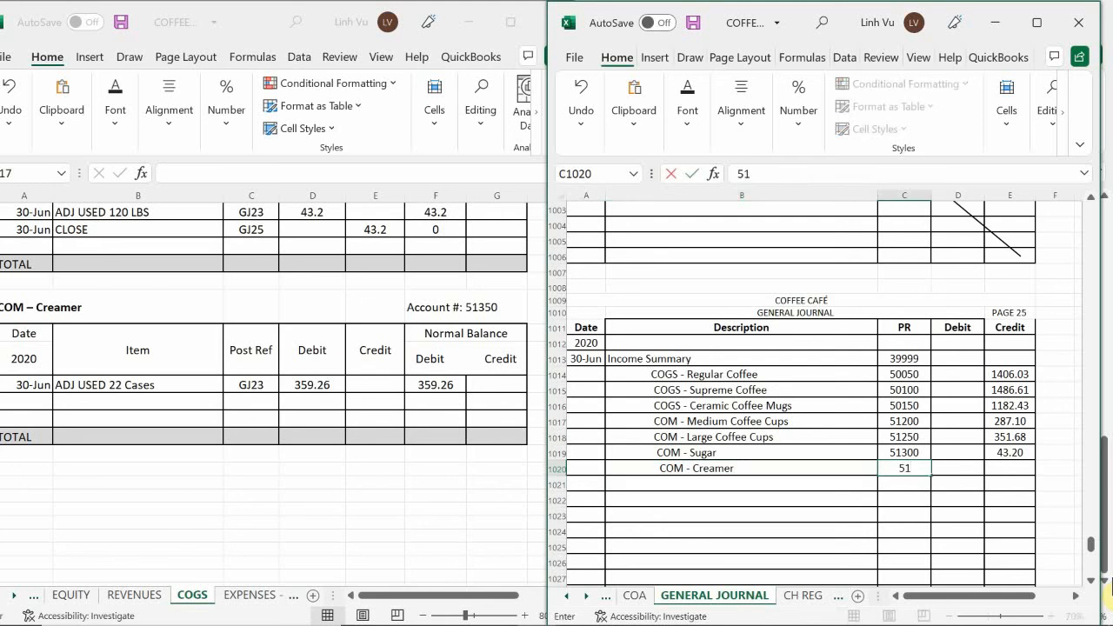
{"action": "type", "text": "350"}
{"action": "key", "text": "Tab"}
{"action": "key", "text": "Tab"}
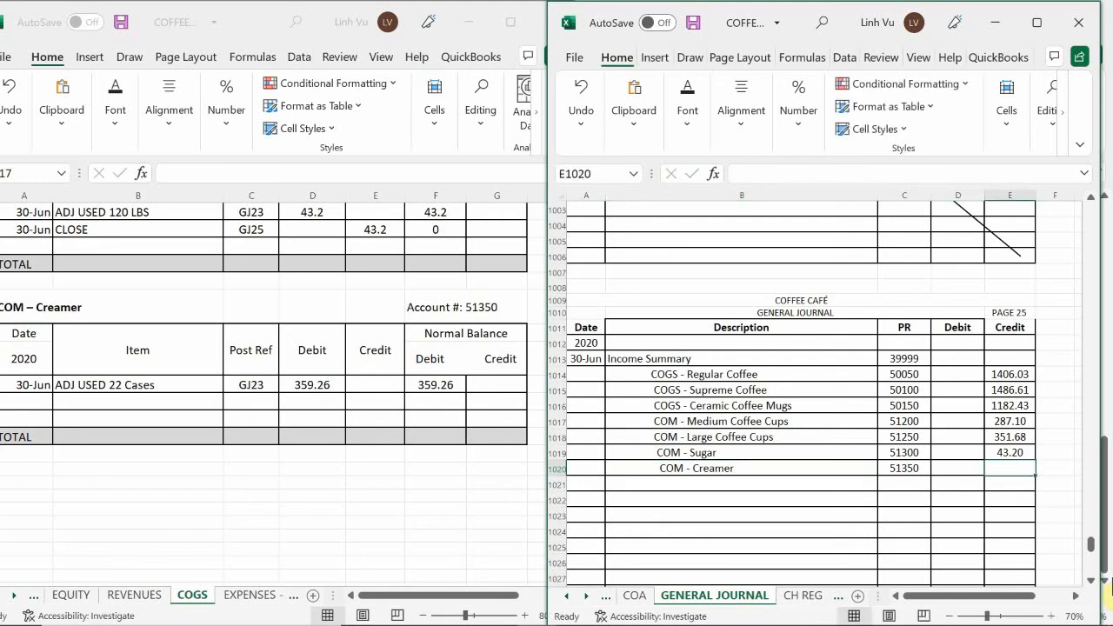
{"action": "type", "text": "359.26"}
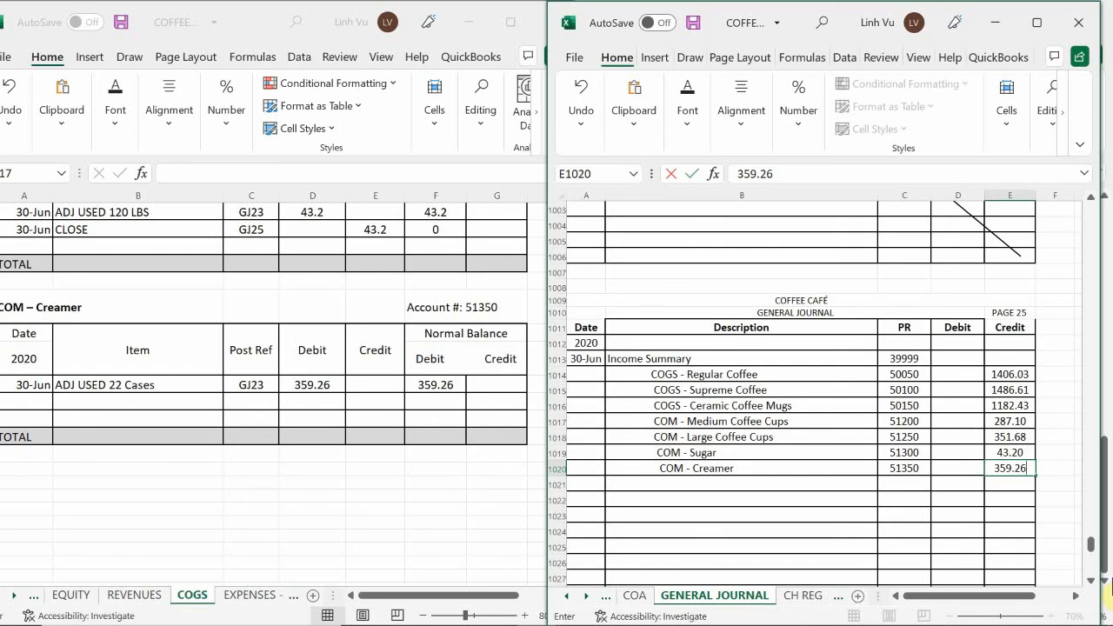
{"action": "key", "text": "Return"}
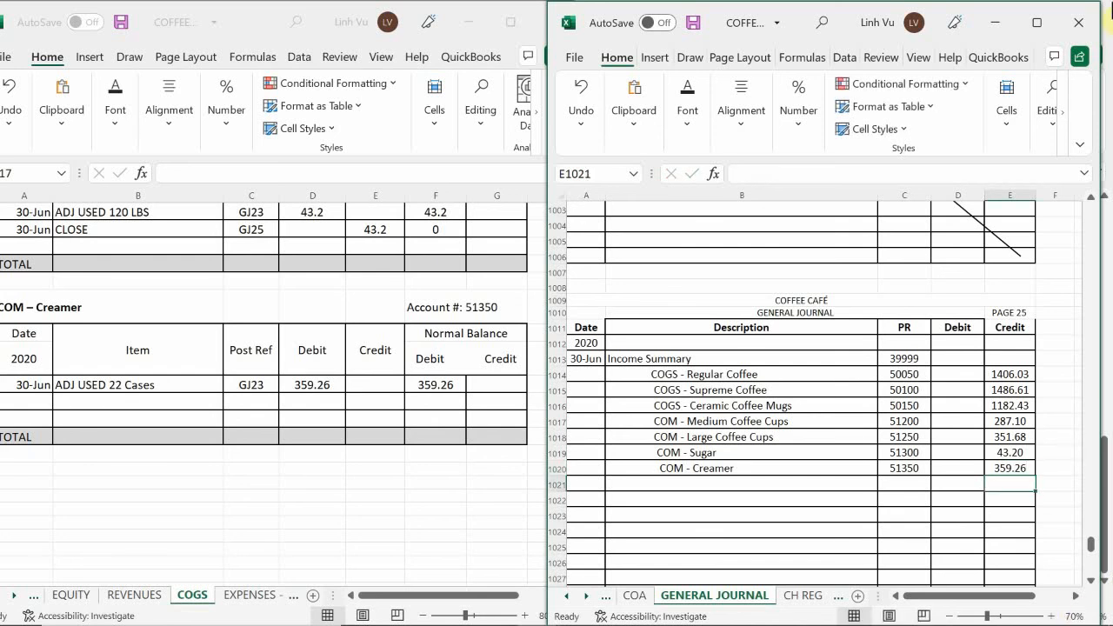
Post a 6/30 CLOSE entry to the COM – Creamer ledger with post reference GJ25 and a credit of 359.26
{"action": "left_click", "coordinate": [36, 392]}
{"action": "left_click", "coordinate": [38, 400]}
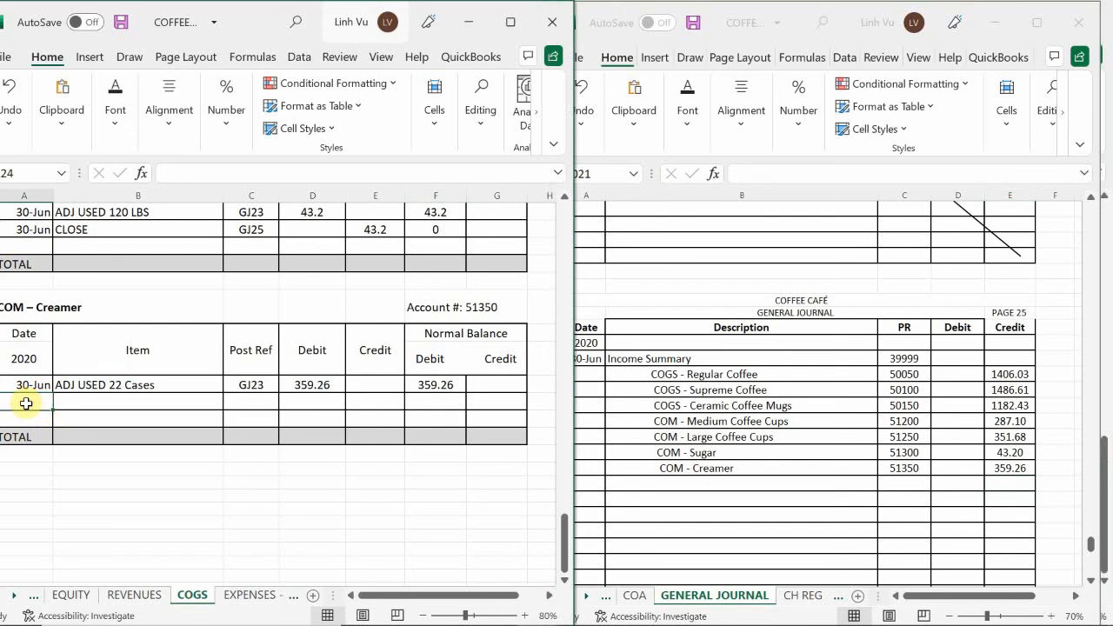
{"action": "type", "text": "6/30"}
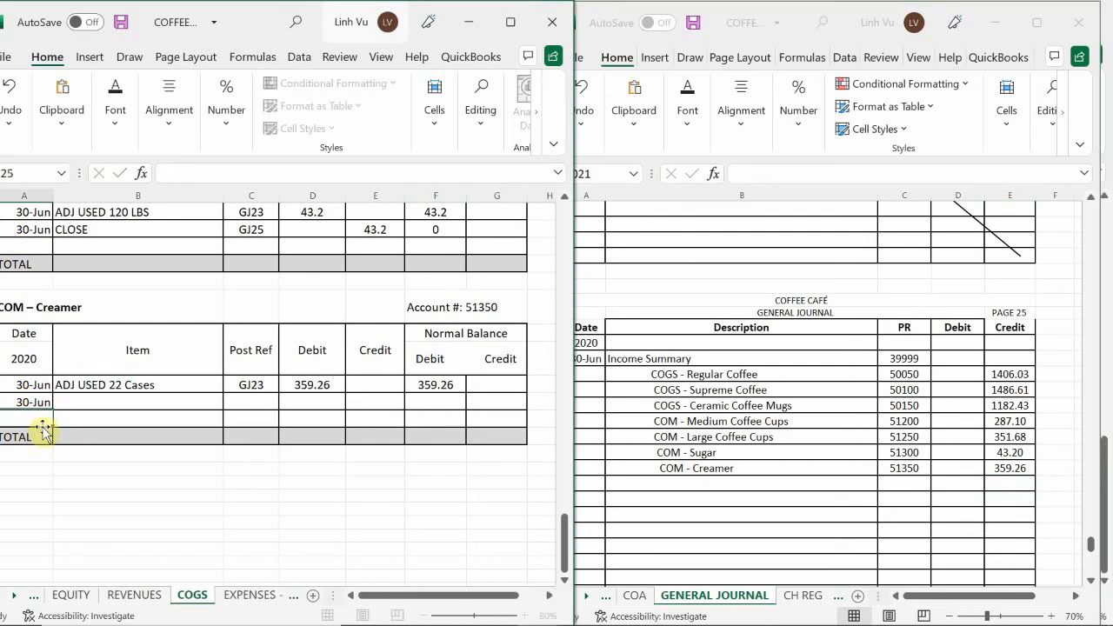
{"action": "key", "text": "Tab"}
{"action": "type", "text": "CLOSE"}
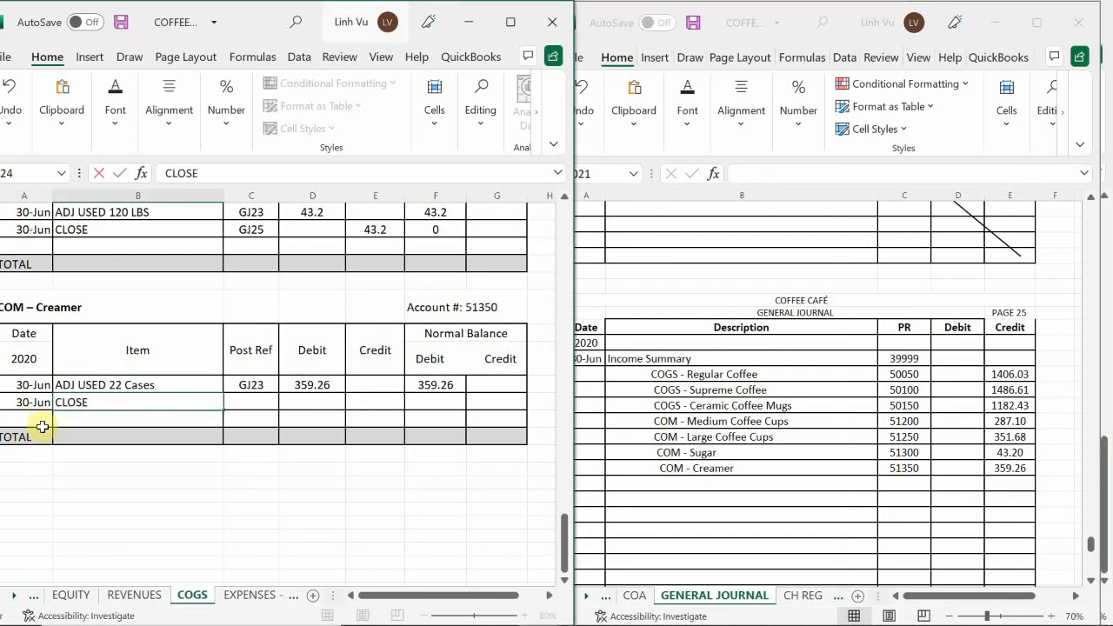
{"action": "key", "text": "Tab"}
{"action": "type", "text": "GJ25"}
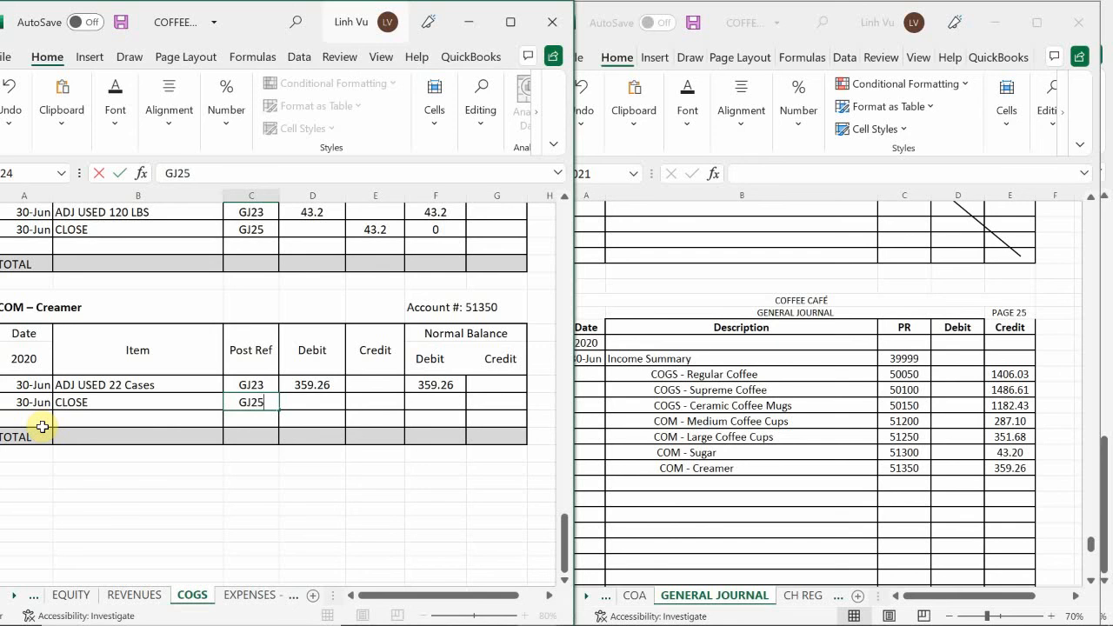
{"action": "key", "text": "Tab"}
{"action": "key", "text": "Tab"}
{"action": "type", "text": "351"}
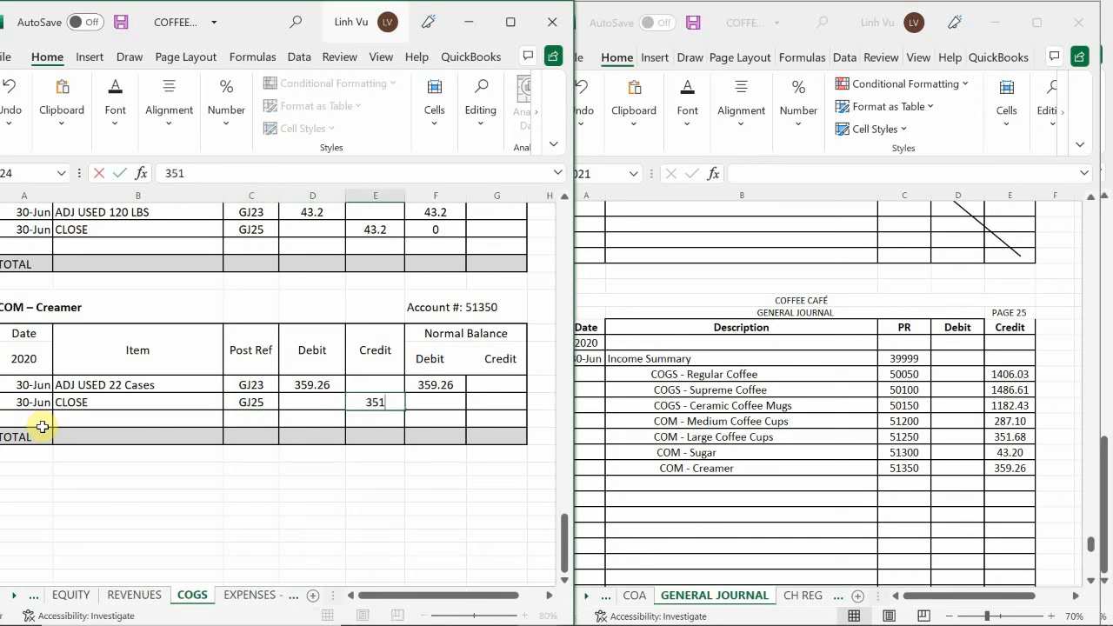
{"action": "key", "text": "BackSpace"}
{"action": "type", "text": "9.26"}
{"action": "key", "text": "Return"}
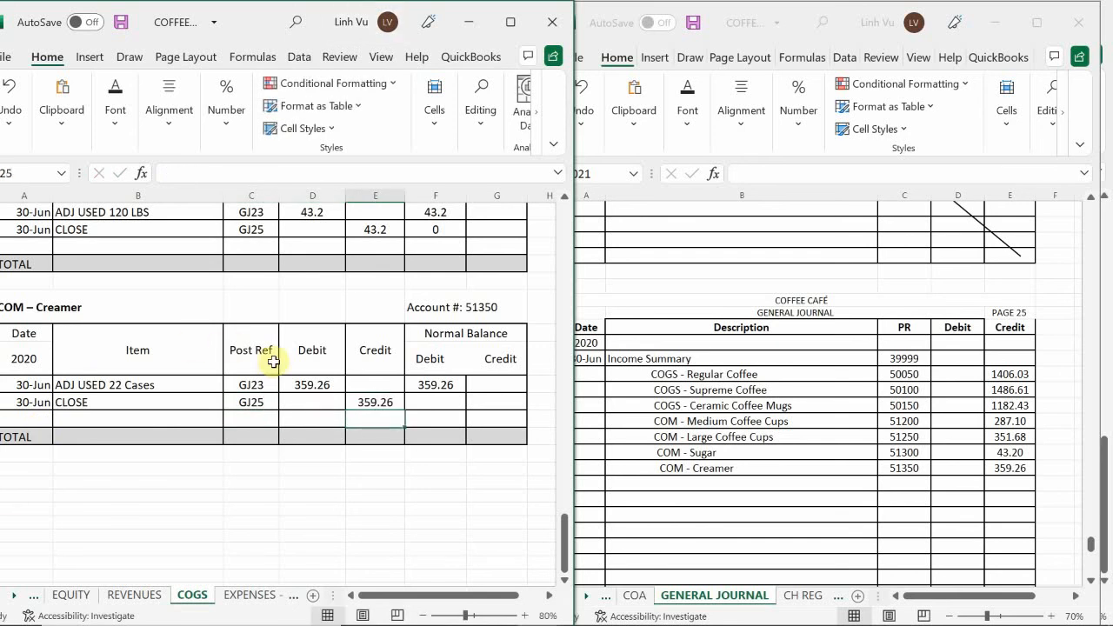
Calculate the debit balance in the Creamer ledger's CLOSE row with the formula =F123+D124-E124
{"action": "left_click", "coordinate": [423, 405]}
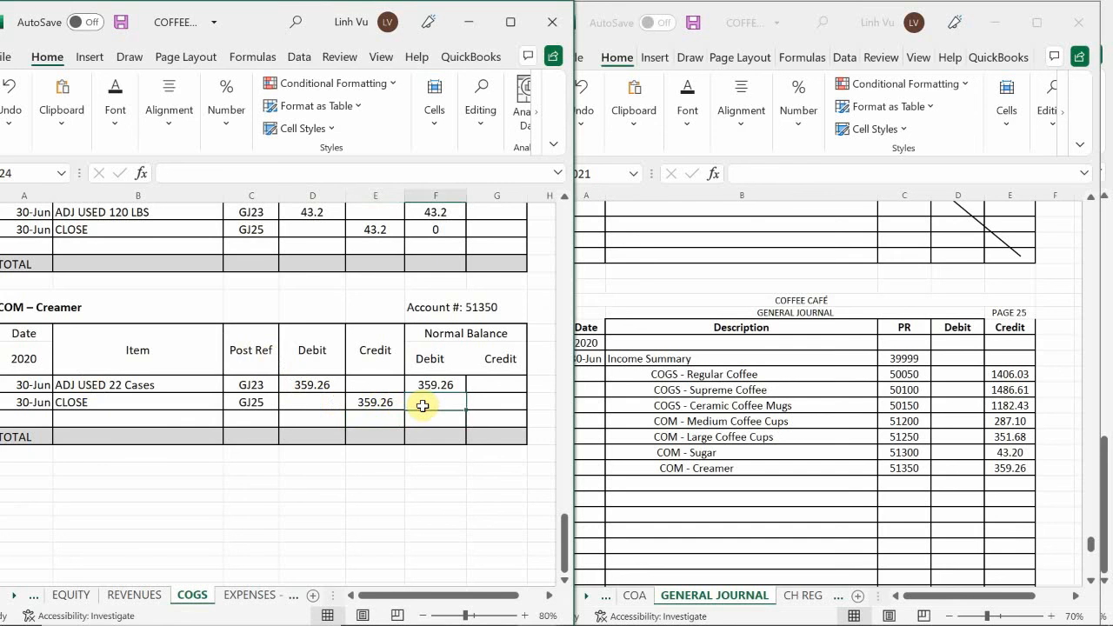
{"action": "type", "text": "="}
{"action": "key", "text": "Up"}
{"action": "type", "text": "+"}
{"action": "key", "text": "Left"}
{"action": "key", "text": "Left"}
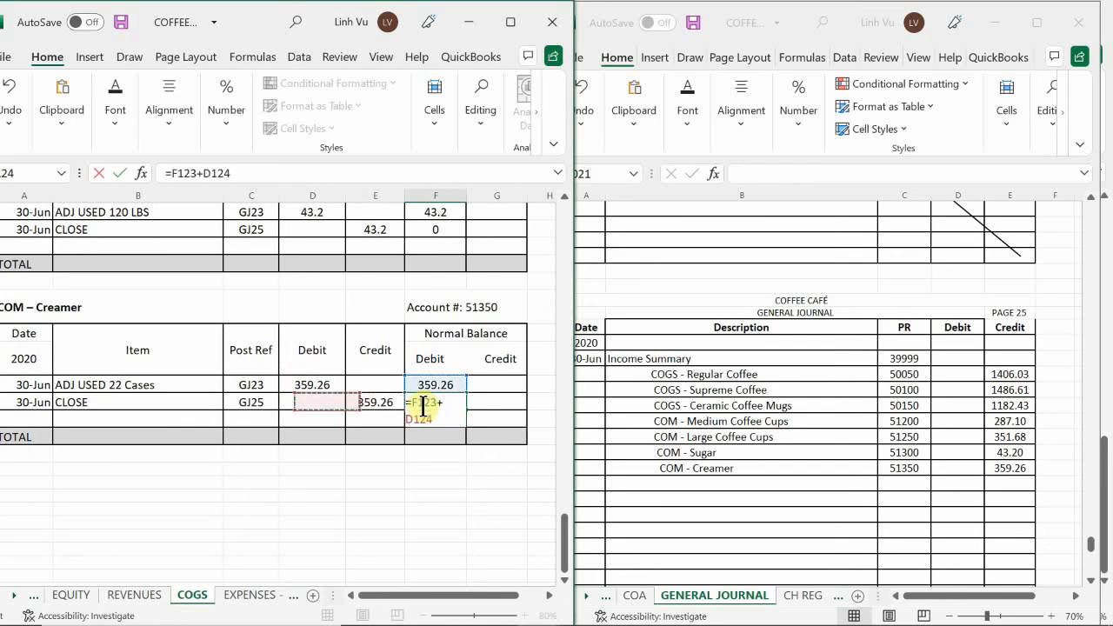
{"action": "type", "text": "-"}
{"action": "key", "text": "Left"}
{"action": "key", "text": "Return"}
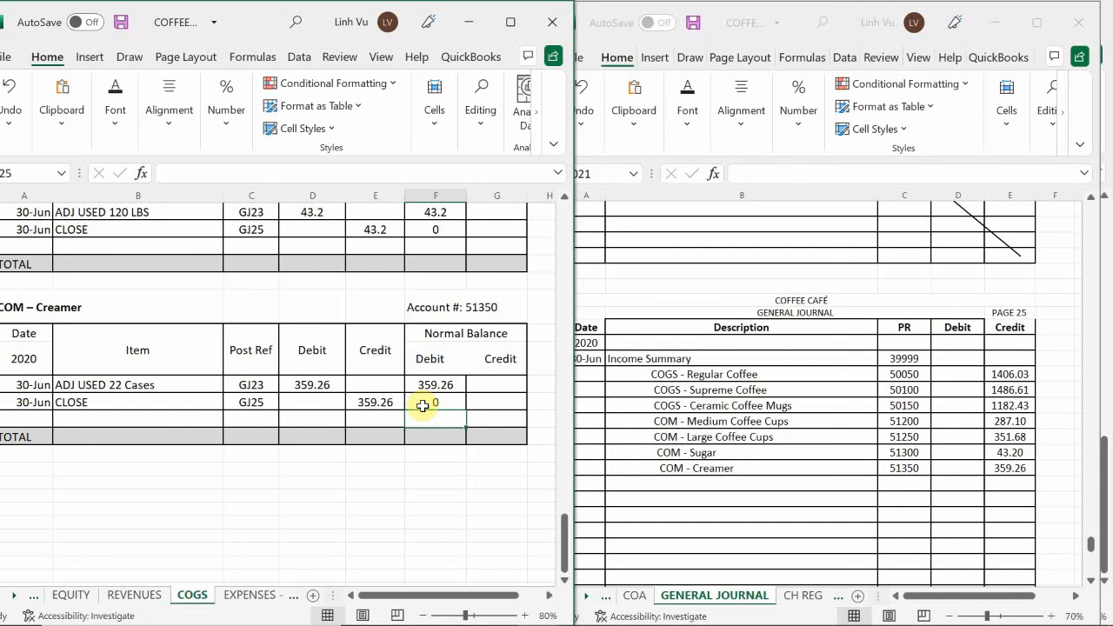
Open the operating expenses ledger sheet at the Advertising Expense account
{"action": "left_click", "coordinate": [246, 600]}
{"action": "left_click", "coordinate": [235, 472]}
{"action": "scroll", "coordinate": [237, 478], "scroll_direction": "up", "scroll_amount": 8}
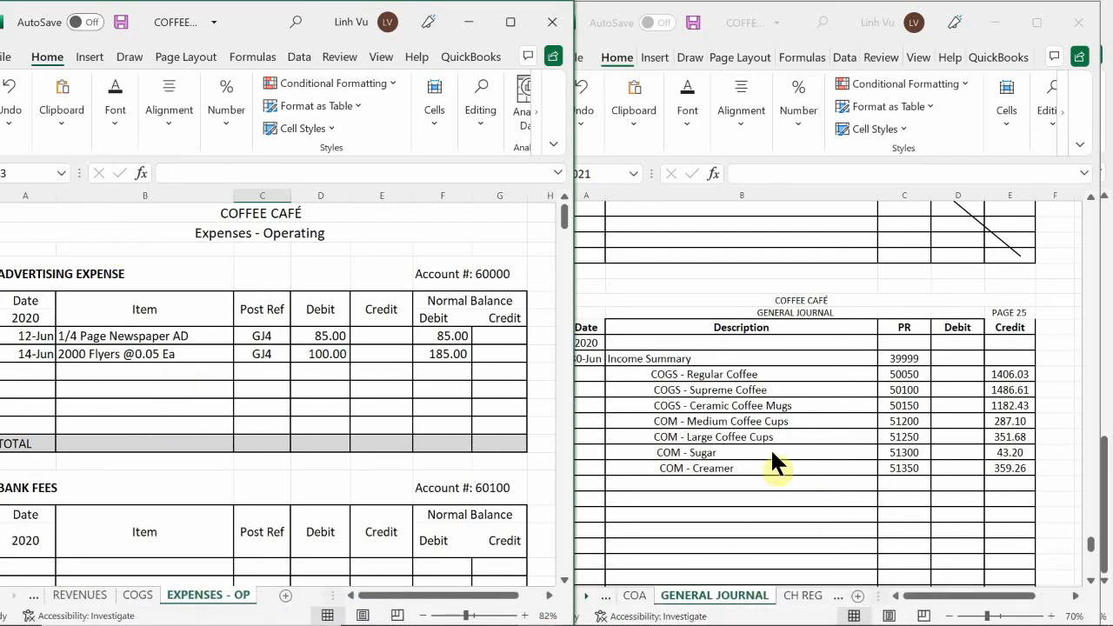
Add an indented Advertising Expense description in row 1021 of the general journal
{"action": "left_click", "coordinate": [652, 422]}
{"action": "scroll", "coordinate": [661, 416], "scroll_direction": "down", "scroll_amount": 2}
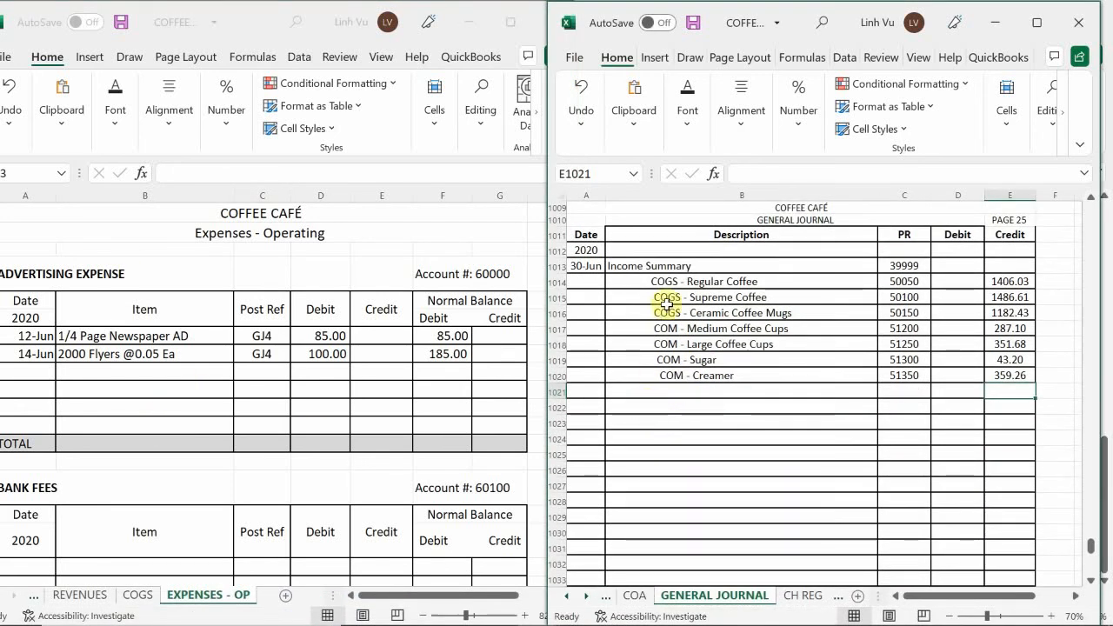
{"action": "scroll", "coordinate": [647, 375], "scroll_direction": "down", "scroll_amount": 10}
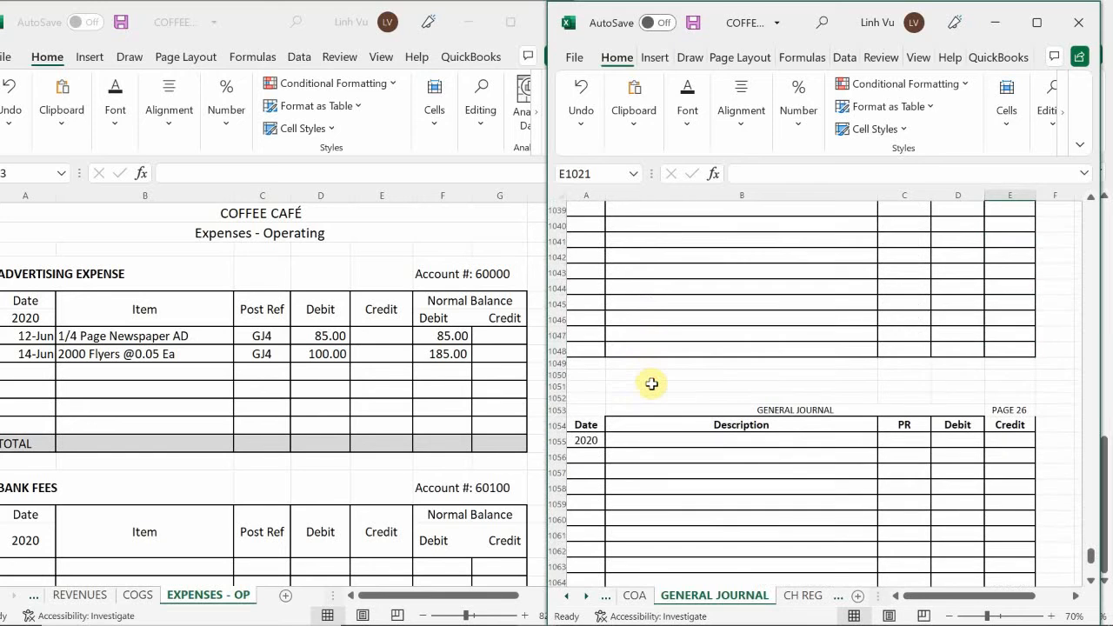
{"action": "scroll", "coordinate": [654, 384], "scroll_direction": "up", "scroll_amount": 11}
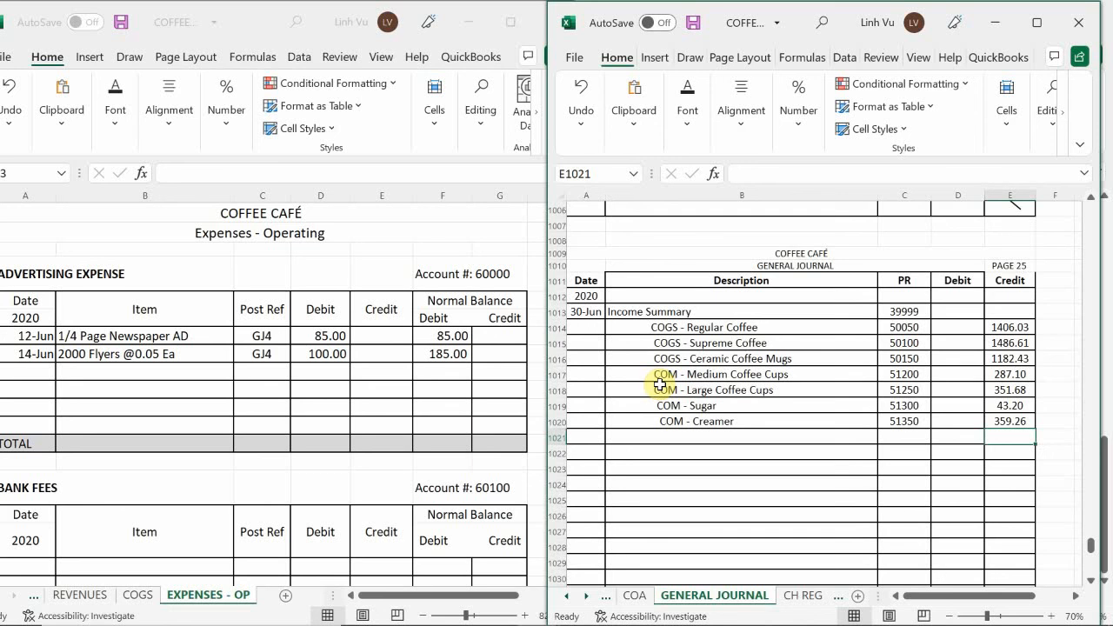
{"action": "scroll", "coordinate": [661, 384], "scroll_direction": "down", "scroll_amount": 1}
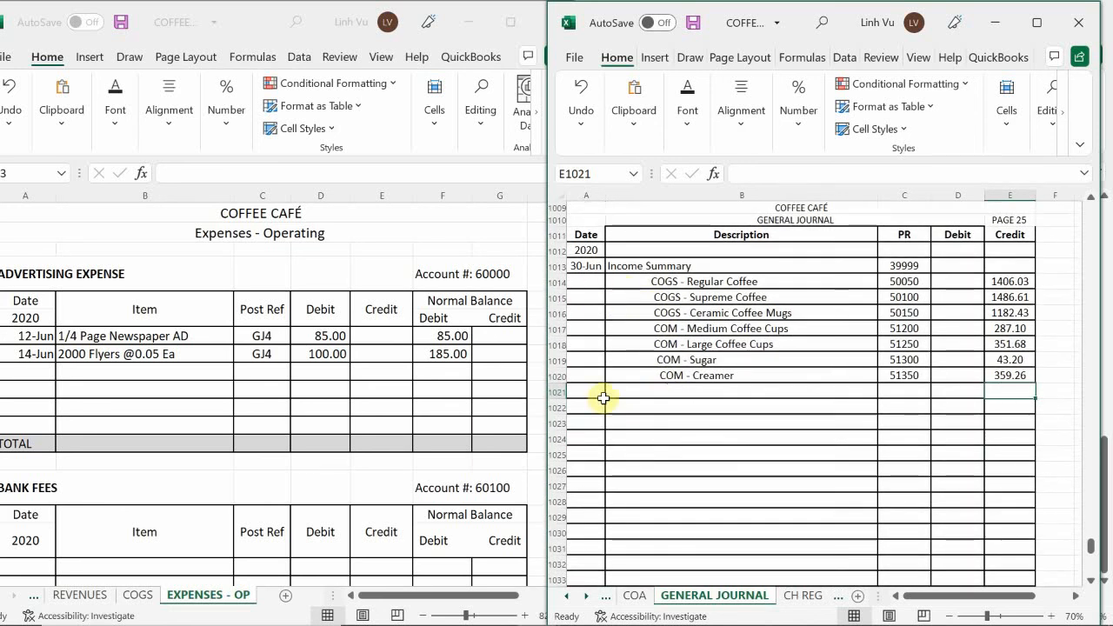
{"action": "left_click", "coordinate": [651, 393]}
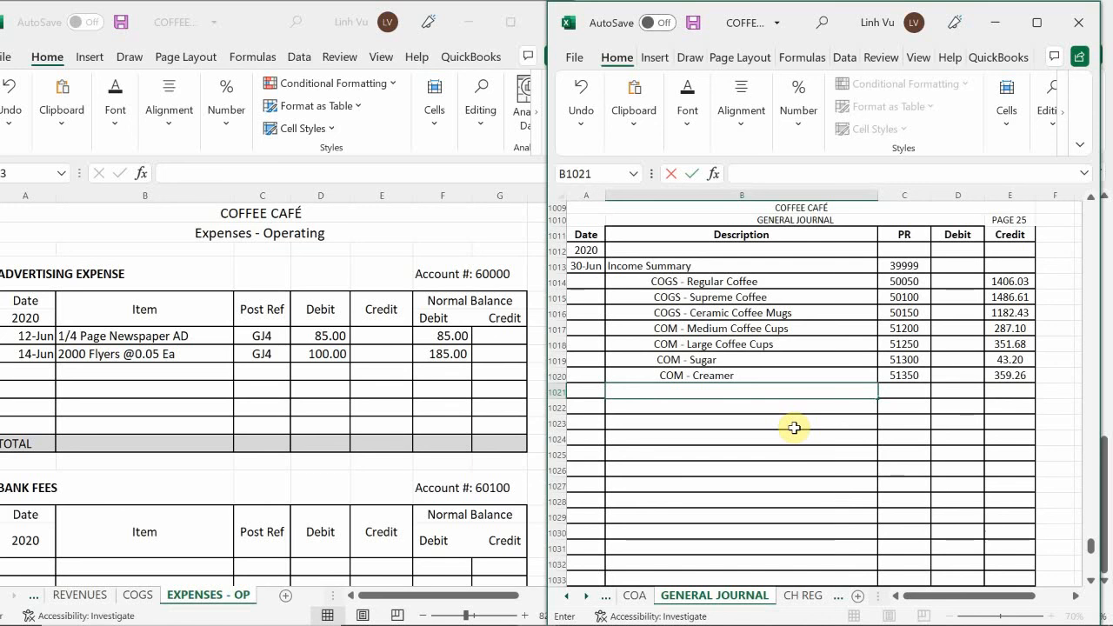
{"action": "type", "text": "A"}
{"action": "key", "text": "BackSpace"}
{"action": "type", "text": "Asd"}
{"action": "key", "text": "BackSpace"}
{"action": "key", "text": "BackSpace"}
{"action": "type", "text": "dbe"}
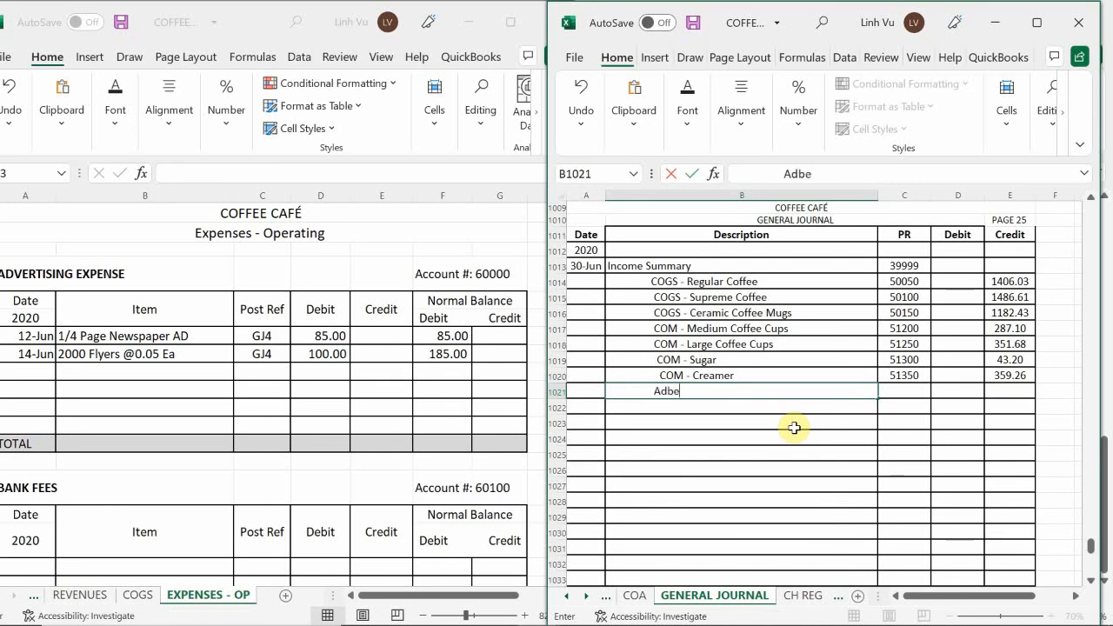
{"action": "key", "text": "BackSpace"}
{"action": "key", "text": "BackSpace"}
{"action": "type", "text": "n"}
{"action": "type", "text": "er"}
{"action": "key", "text": "BackSpace"}
{"action": "key", "text": "BackSpace"}
{"action": "key", "text": "BackSpace"}
{"action": "type", "text": "nertising Expense"}
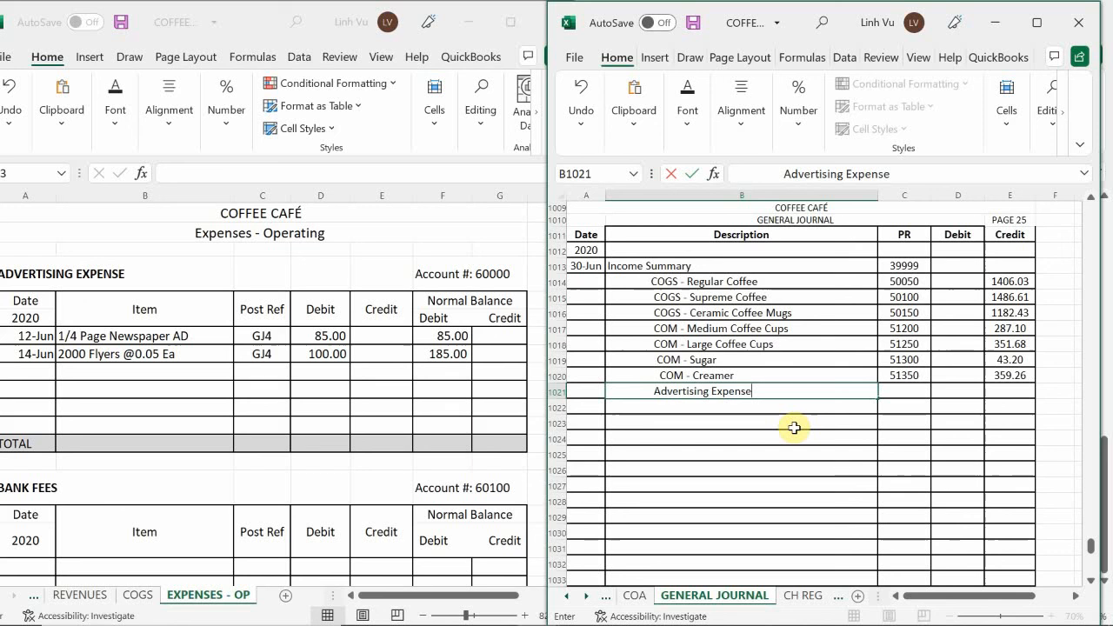
{"action": "key", "text": "Tab"}
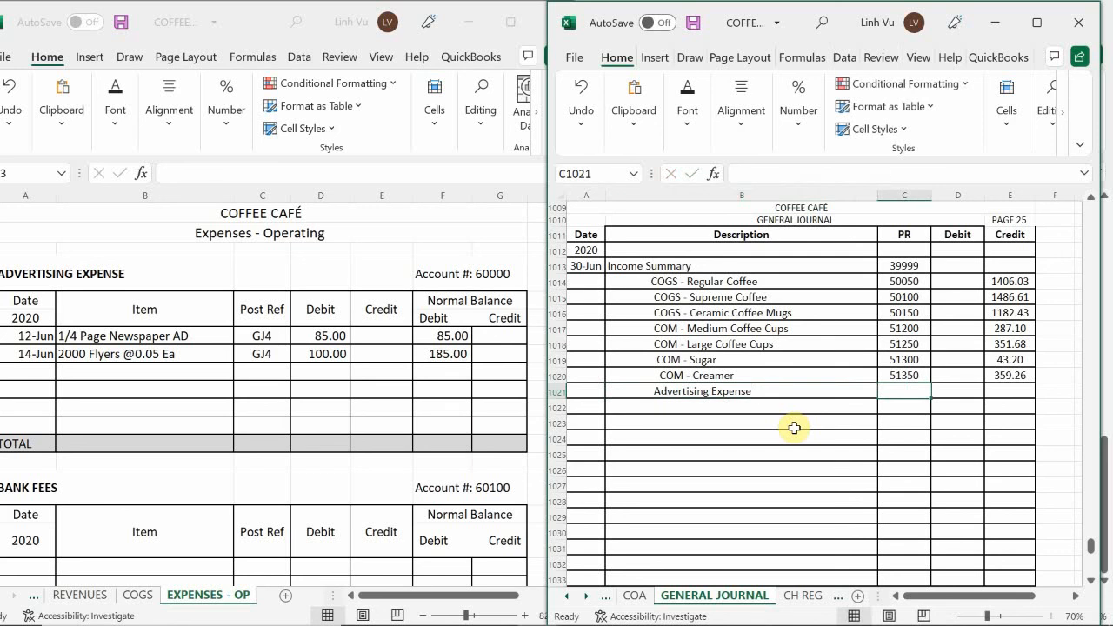
Enter PR 60000 and a credit of 185 for Advertising Expense in row 1021 of the general journal
{"action": "type", "text": "60000"}
{"action": "key", "text": "Return"}
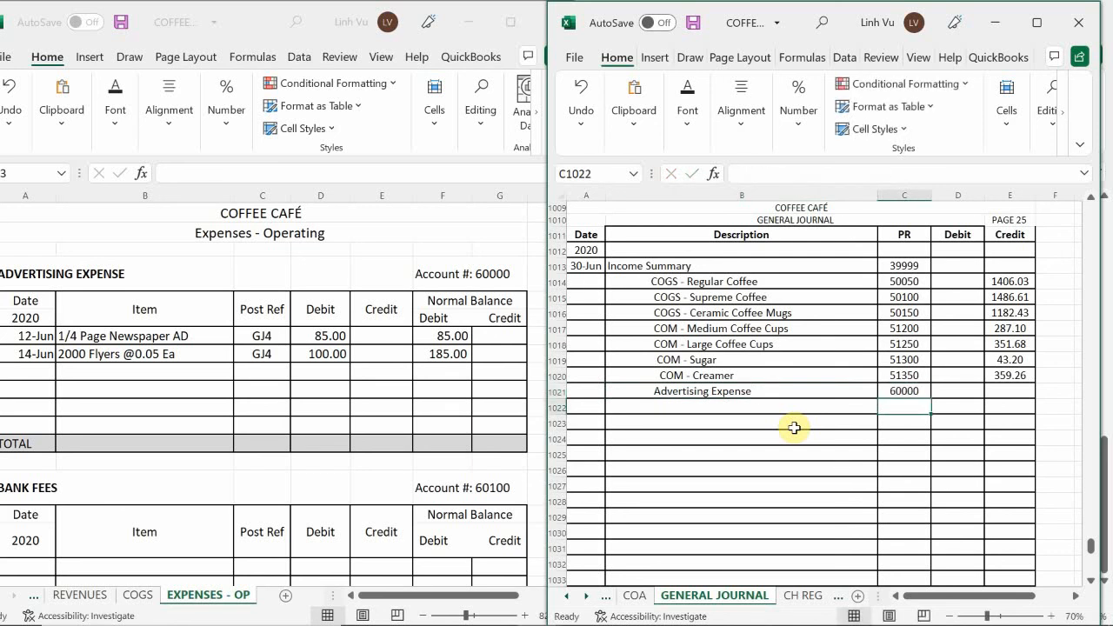
{"action": "key", "text": "Up"}
{"action": "key", "text": "Right"}
{"action": "key", "text": "Right"}
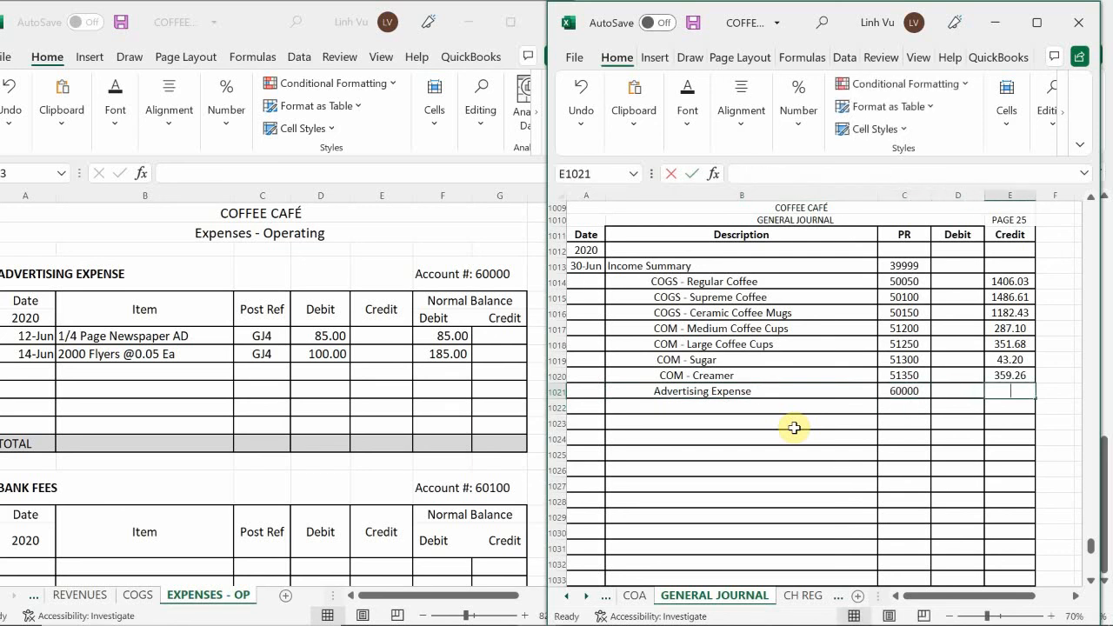
{"action": "type", "text": "185"}
{"action": "key", "text": "Return"}
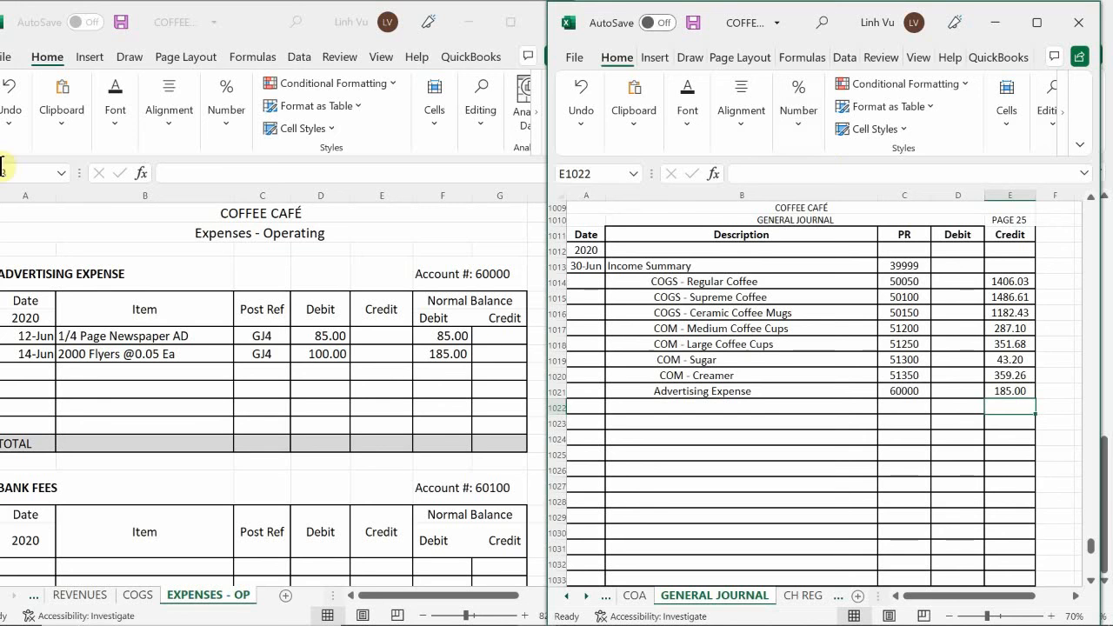
Post a 6/30 CLOSE entry to the Advertising Expense ledger with post reference GJ25 and a credit of 185
{"action": "left_click", "coordinate": [29, 373]}
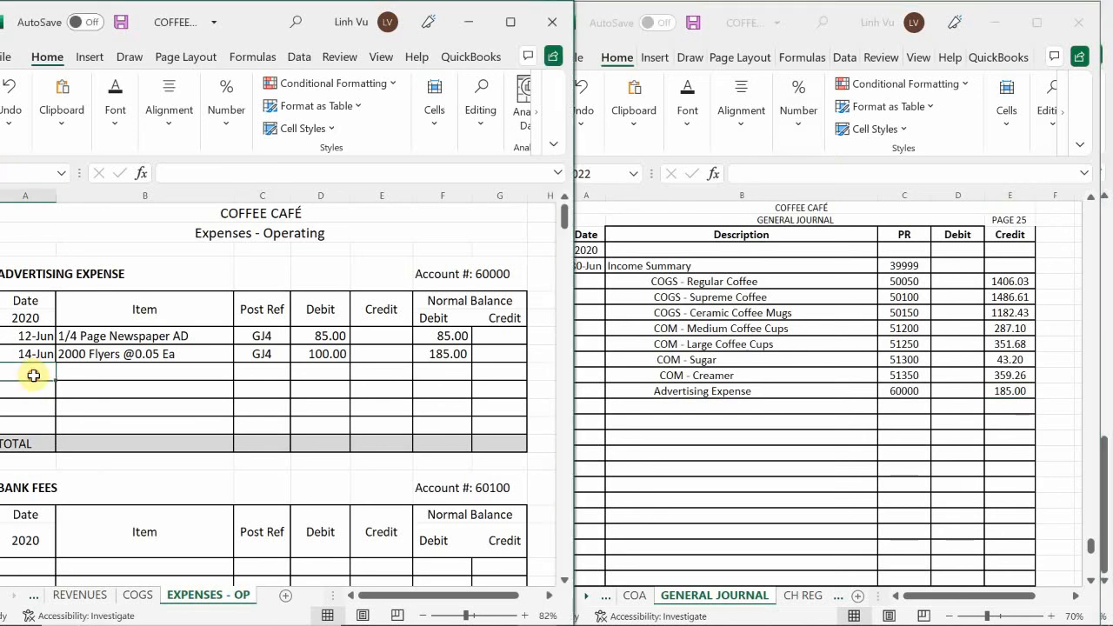
{"action": "type", "text": "6/30"}
{"action": "key", "text": "Tab"}
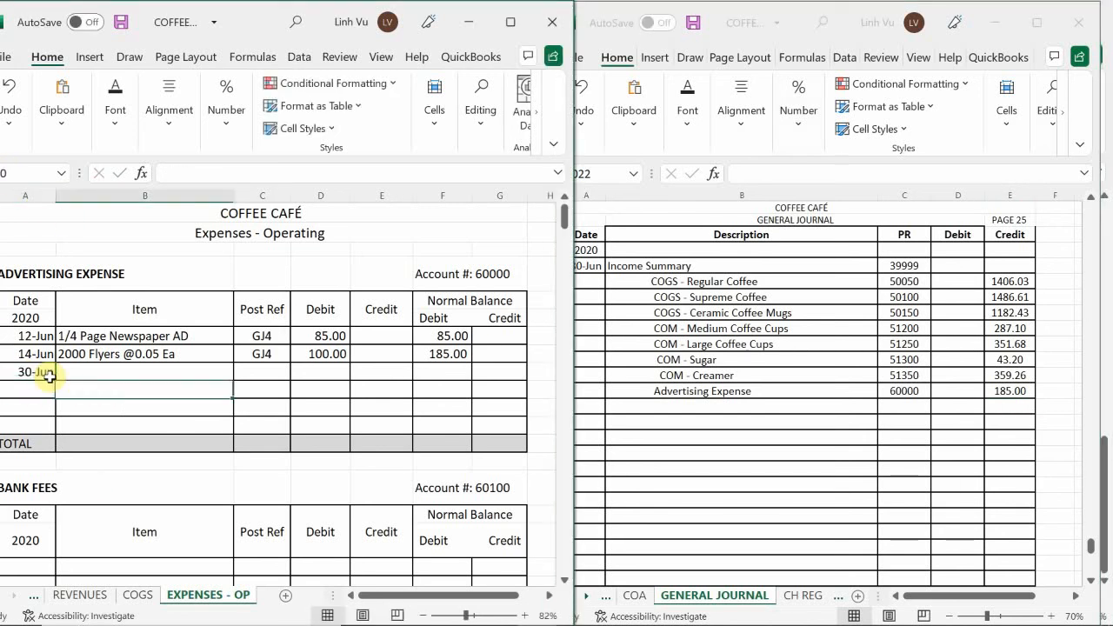
{"action": "type", "text": "CLOSE"}
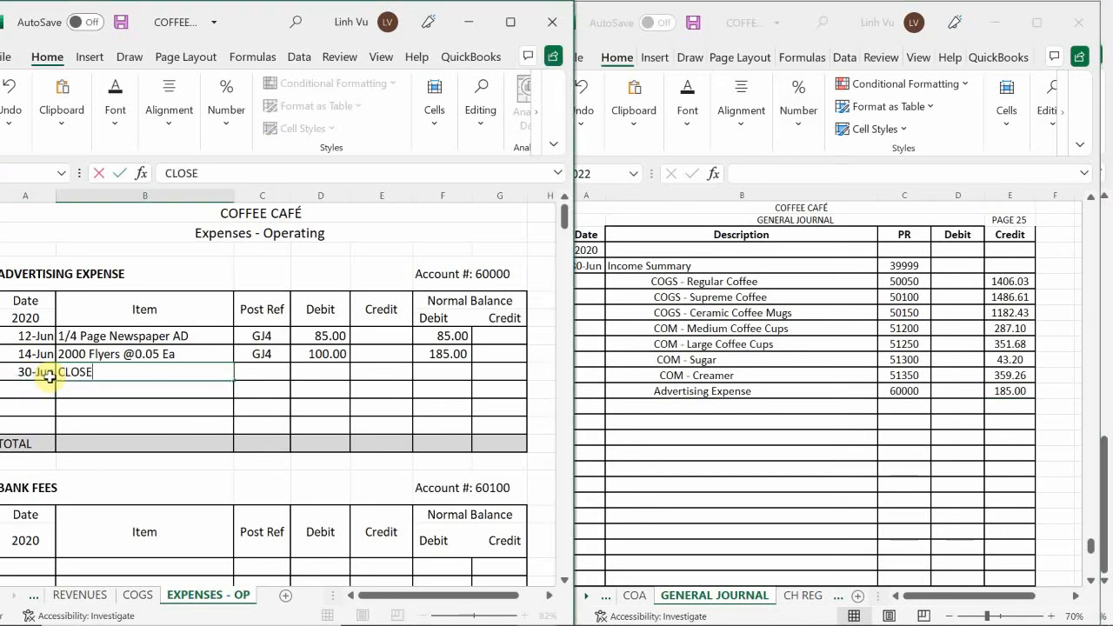
{"action": "key", "text": "Tab"}
{"action": "type", "text": "GJ4"}
{"action": "type", "text": "25"}
{"action": "key", "text": "Tab"}
{"action": "key", "text": "Tab"}
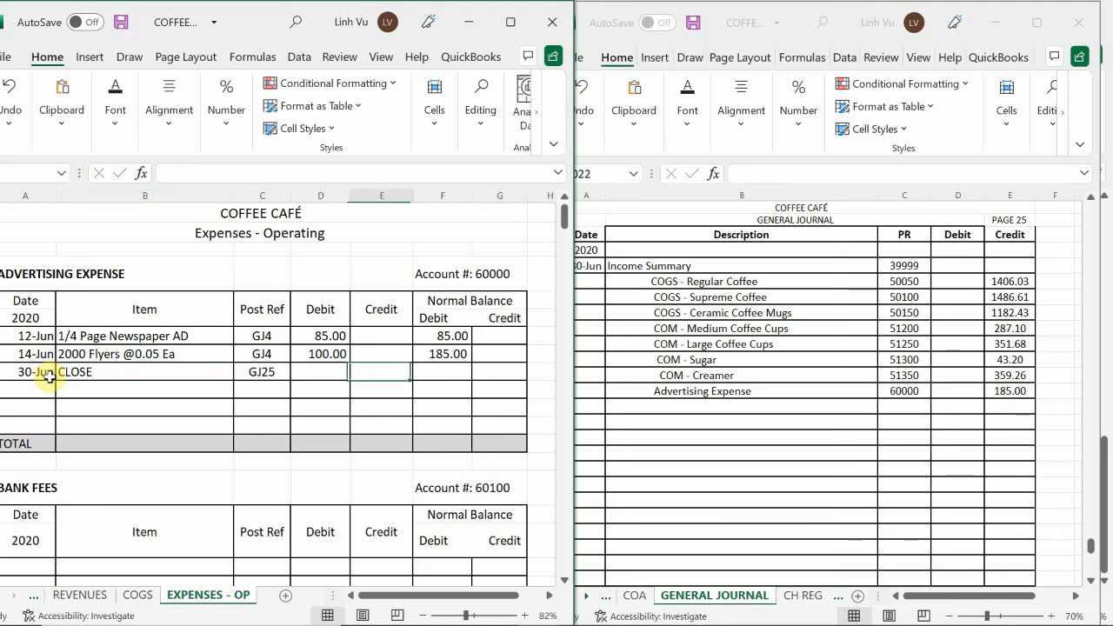
{"action": "type", "text": "185"}
{"action": "key", "text": "Tab"}
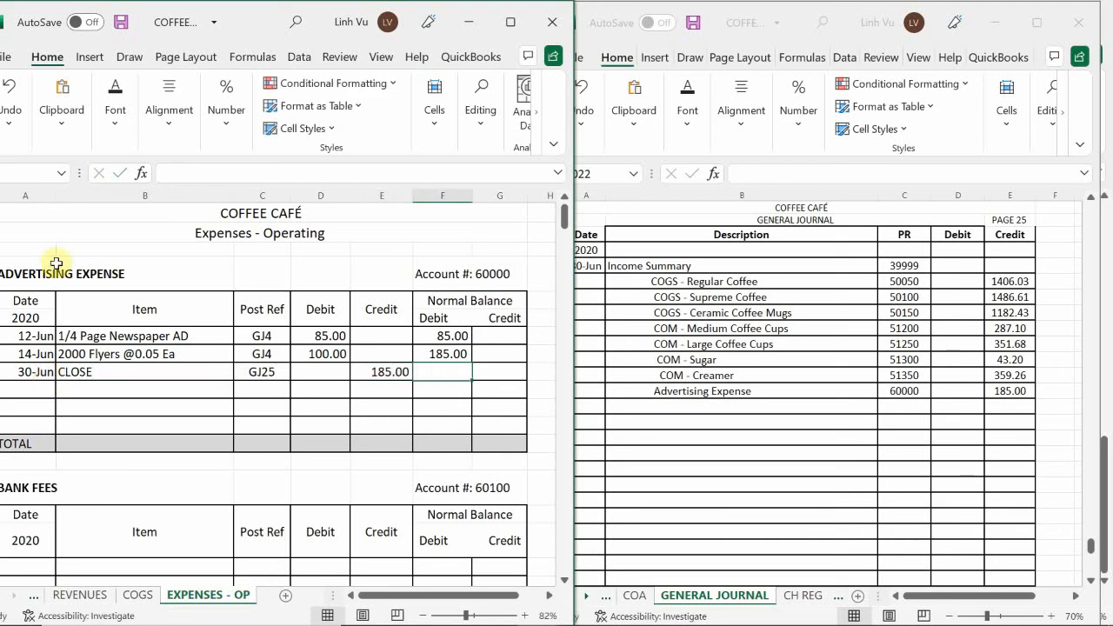
Fill the debit balance formula from the 14-Jun row down to the CLOSE row of the Advertising Expense ledger
{"action": "left_click", "coordinate": [442, 352]}
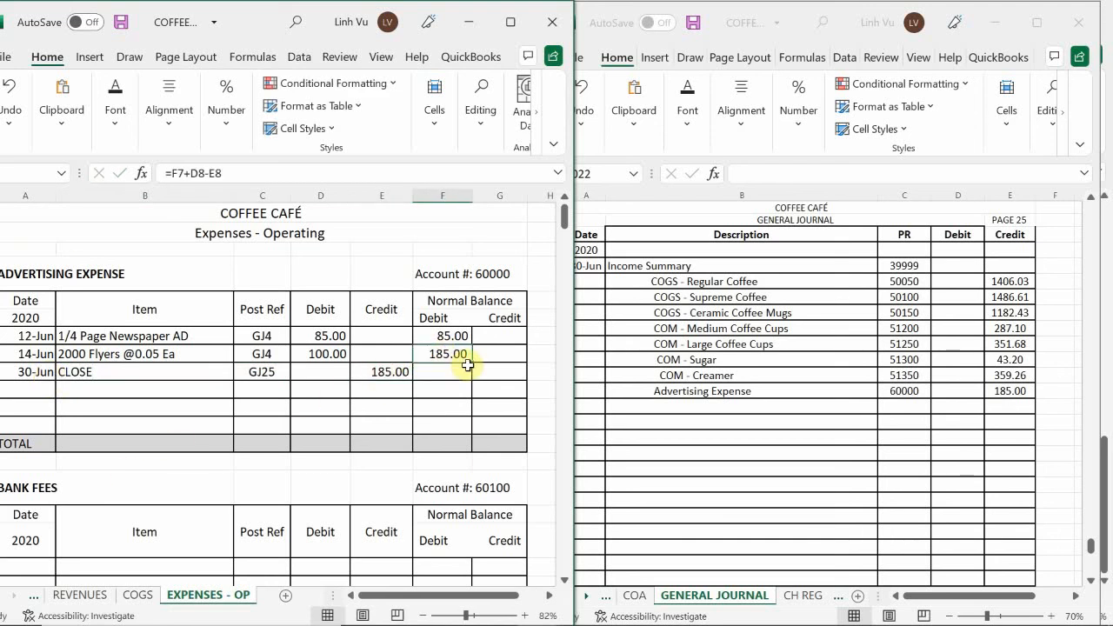
{"action": "left_click_drag", "start_coordinate": [471, 362], "coordinate": [470, 380]}
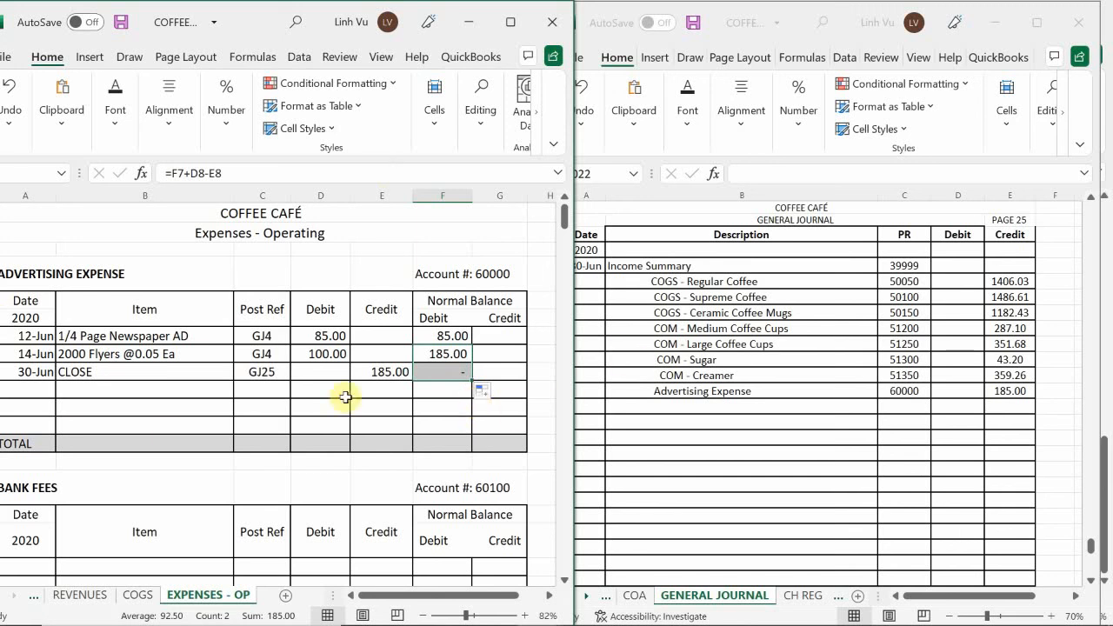
{"action": "left_click", "coordinate": [300, 391]}
Add an indented Business Expense description in row 1022 of the general journal
{"action": "scroll", "coordinate": [300, 391], "scroll_direction": "down", "scroll_amount": 4}
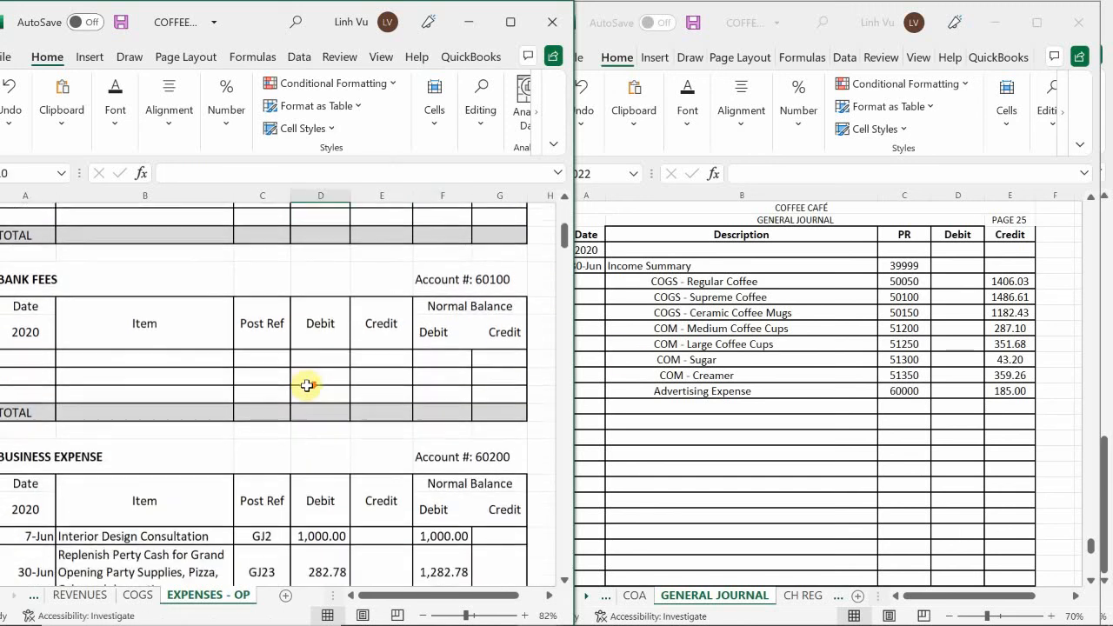
{"action": "scroll", "coordinate": [310, 380], "scroll_direction": "down", "scroll_amount": 4}
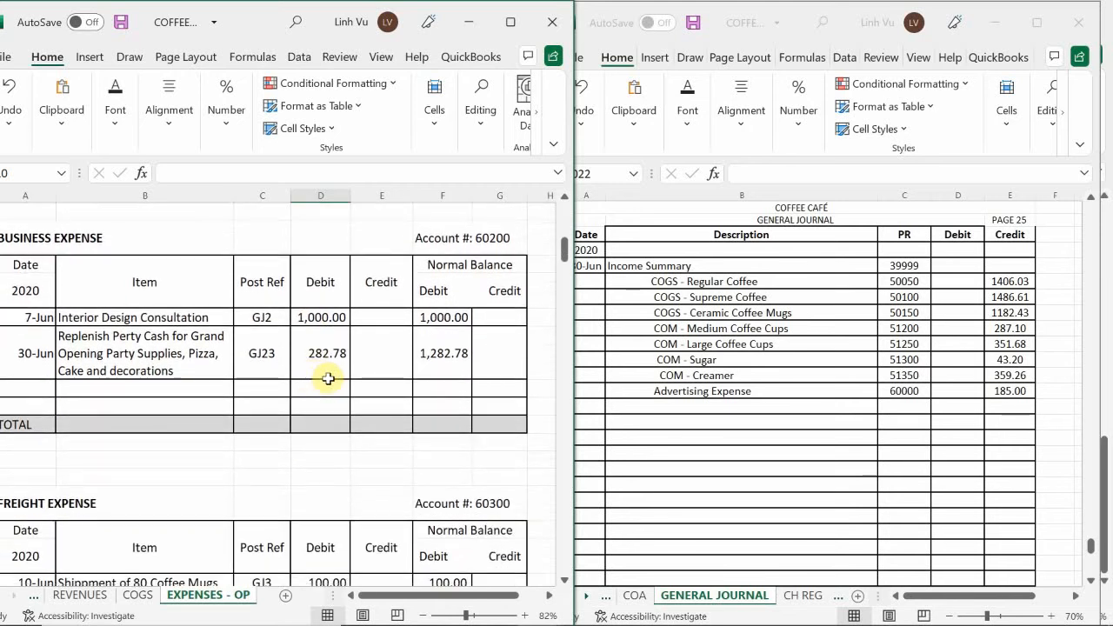
{"action": "left_click", "coordinate": [765, 424]}
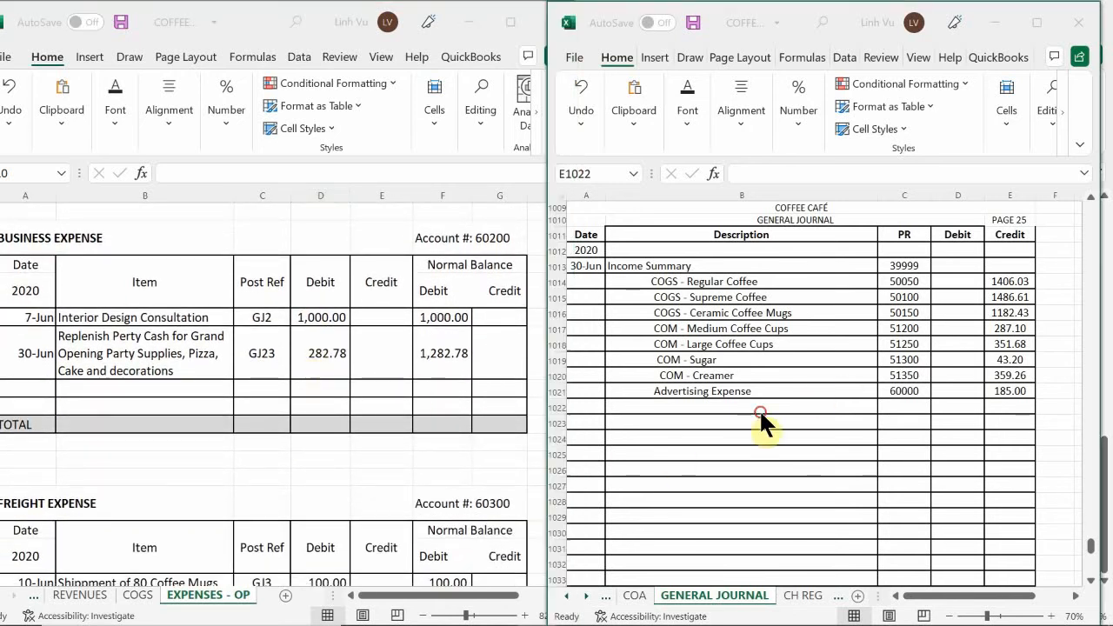
{"action": "left_click", "coordinate": [672, 403]}
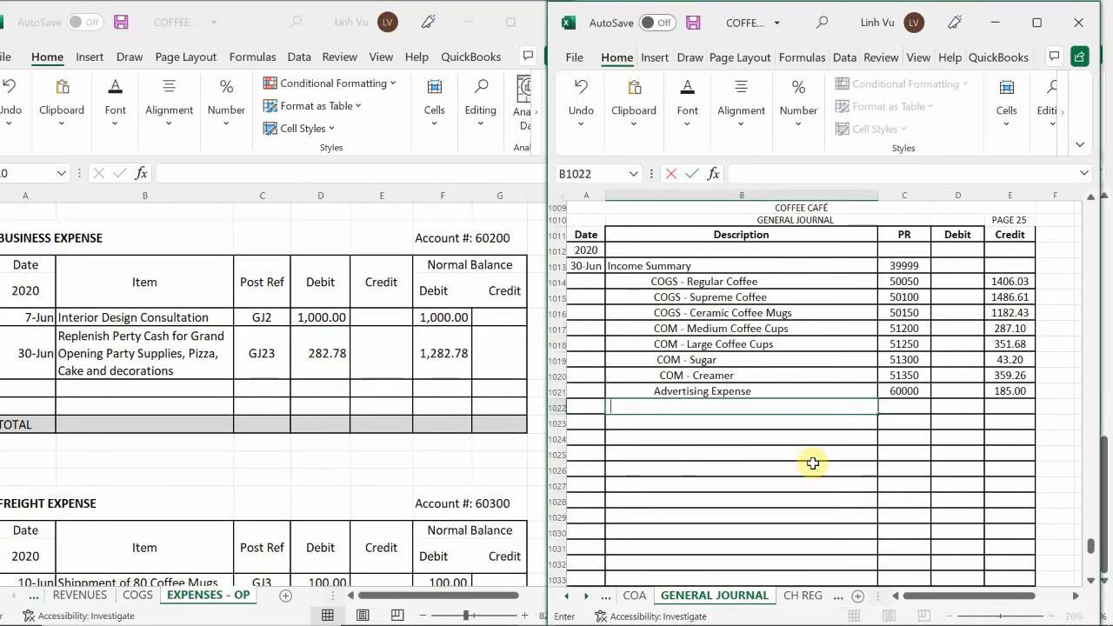
{"action": "type", "text": "B"}
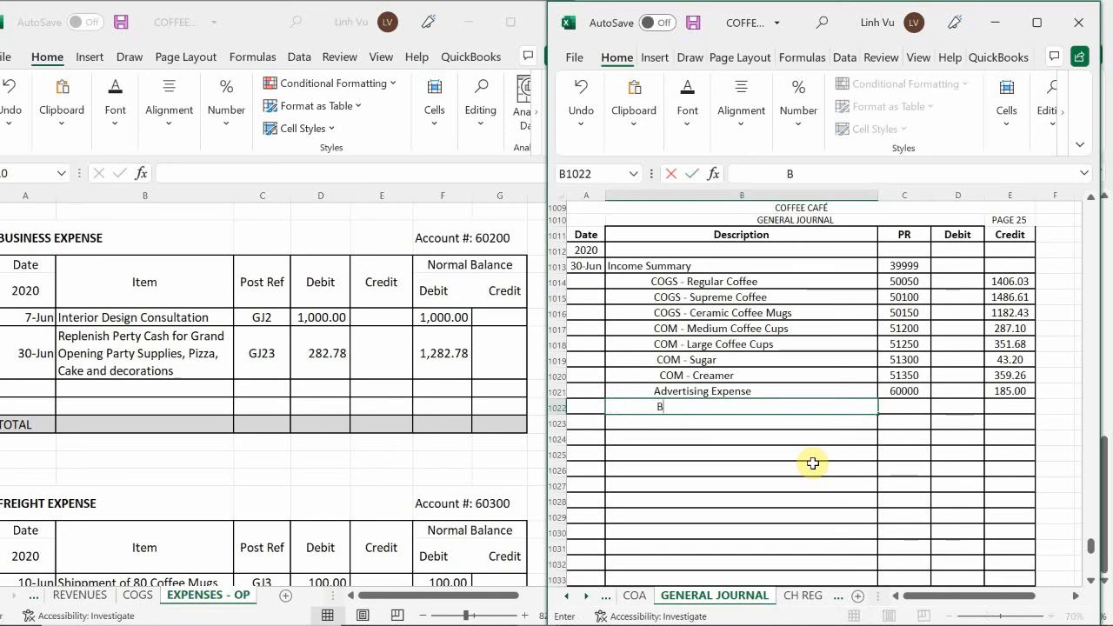
{"action": "type", "text": "usiness "}
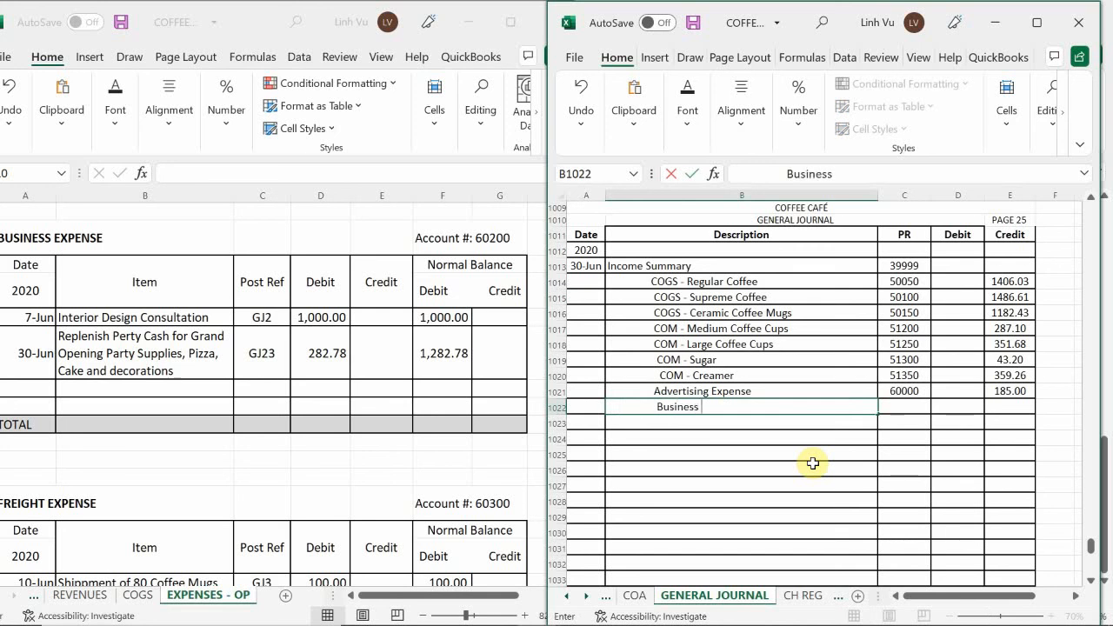
{"action": "type", "text": "Expense"}
{"action": "key", "text": "Tab"}
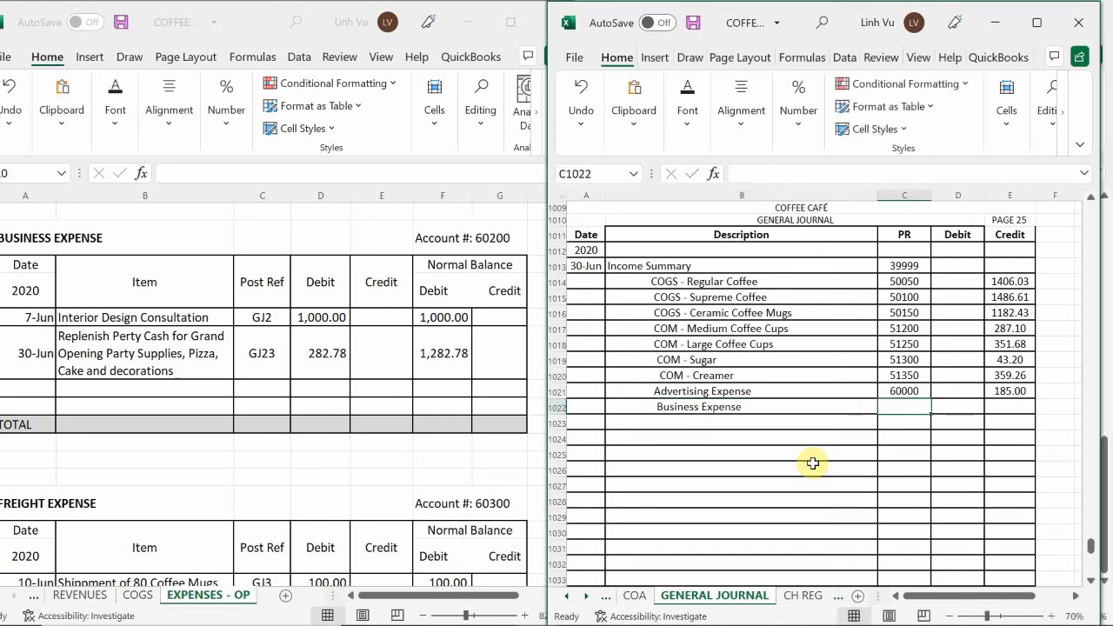
Enter PR 60200 and a credit of 1282.78 for Business Expense in row 1022 of the general journal
{"action": "type", "text": "60200"}
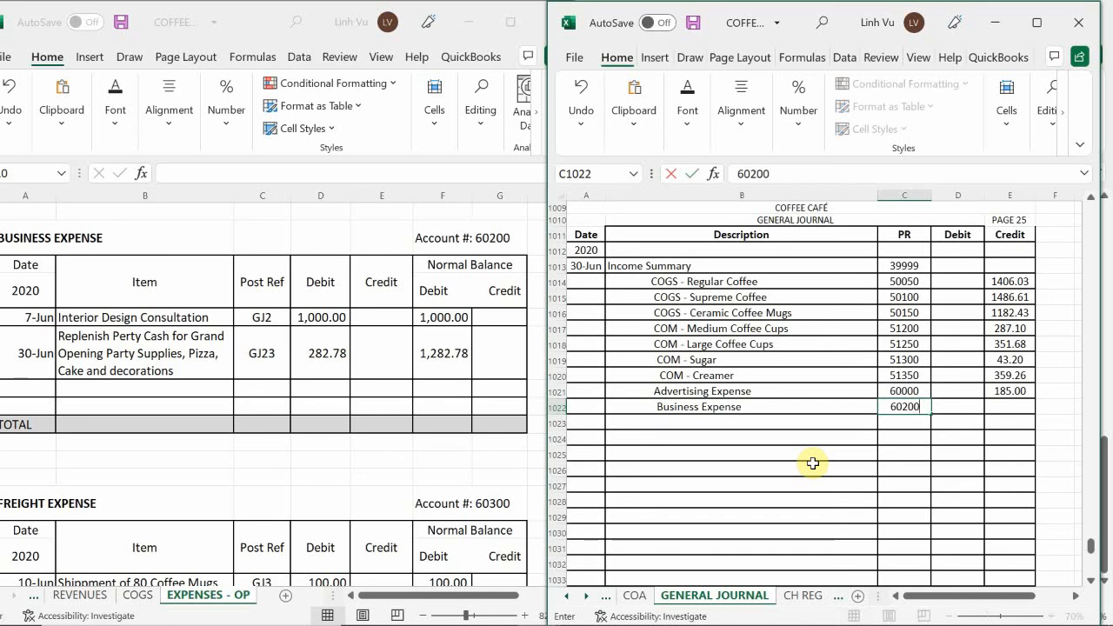
{"action": "key", "text": "Tab"}
{"action": "key", "text": "Tab"}
{"action": "type", "text": "1"}
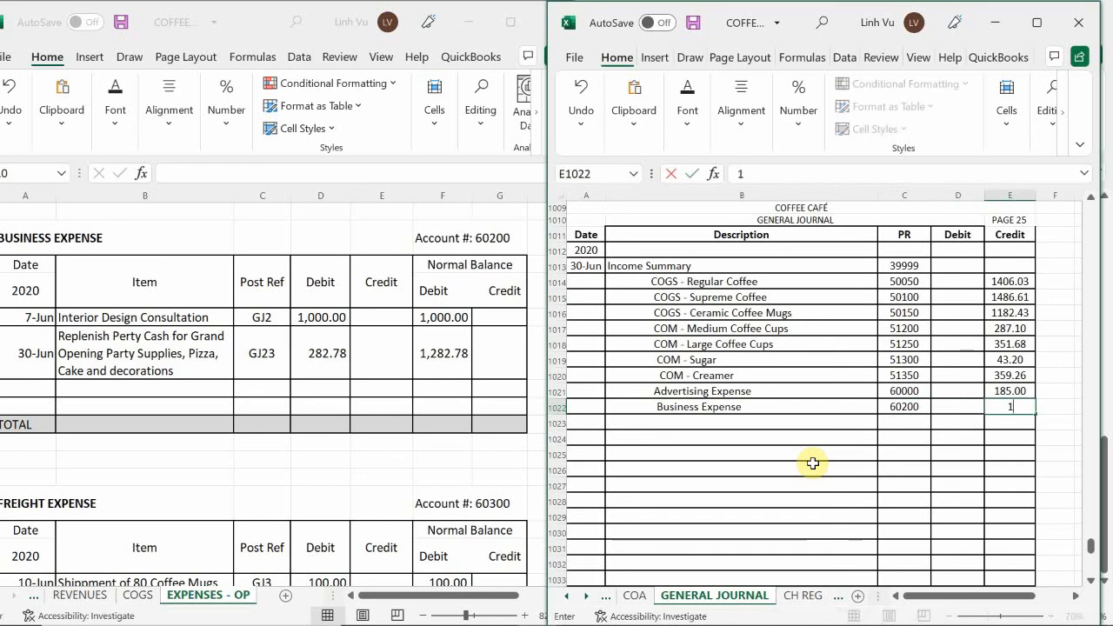
{"action": "type", "text": "282.78"}
{"action": "key", "text": "Return"}
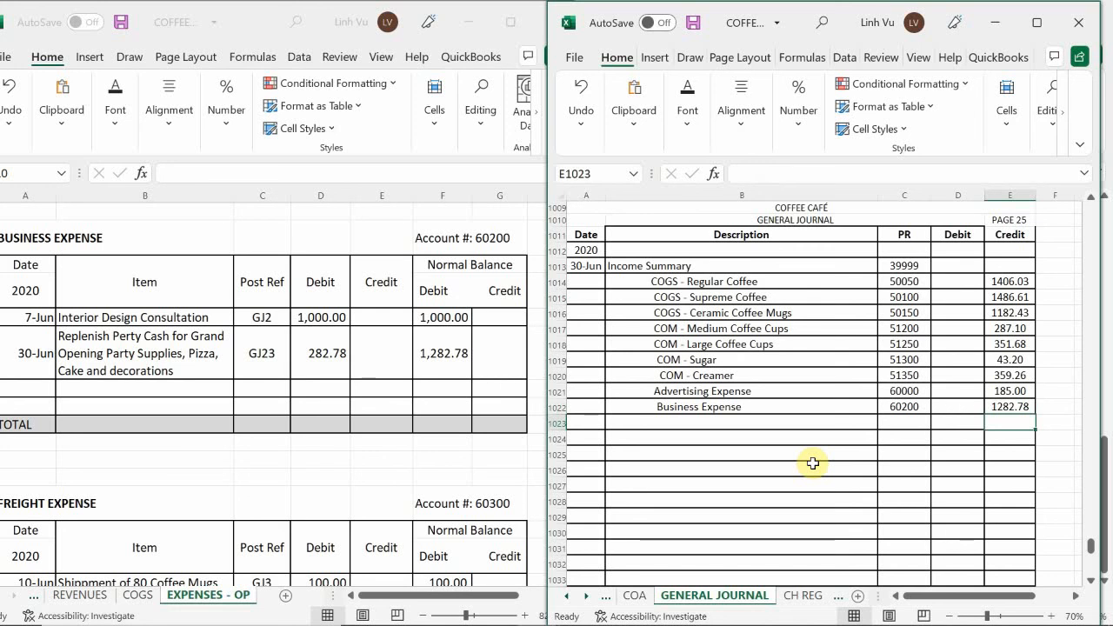
Post a 6/30 CLOSE entry to the Business Expense ledger with post reference GJ25 and a credit of 1282.87
{"action": "mouse_move", "coordinate": [8, 621]}
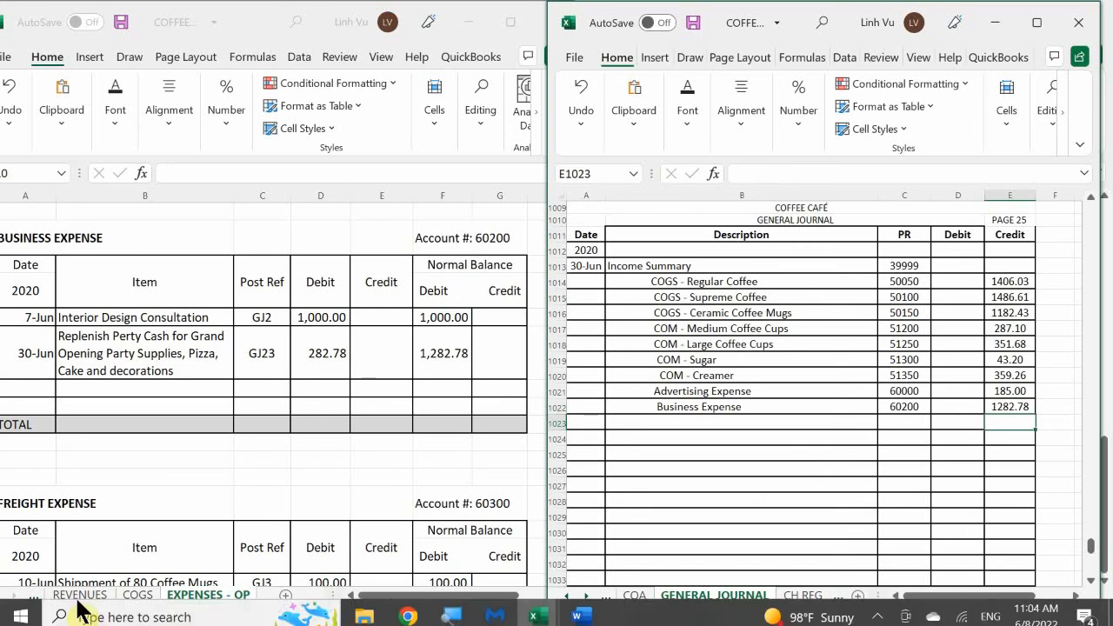
{"action": "left_click", "coordinate": [30, 386]}
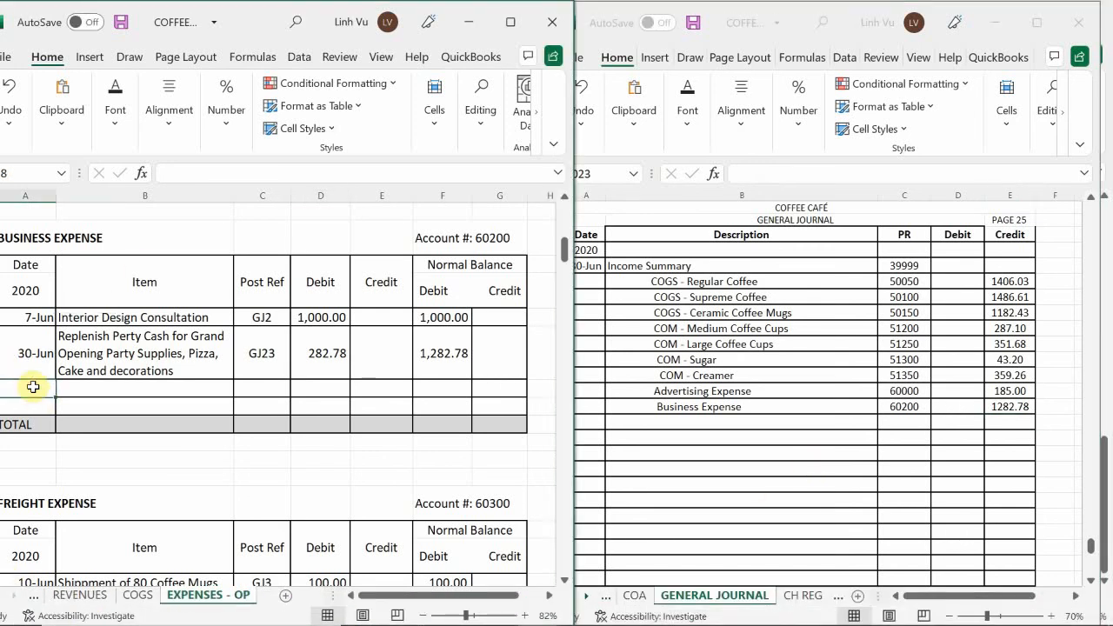
{"action": "type", "text": "6/30"}
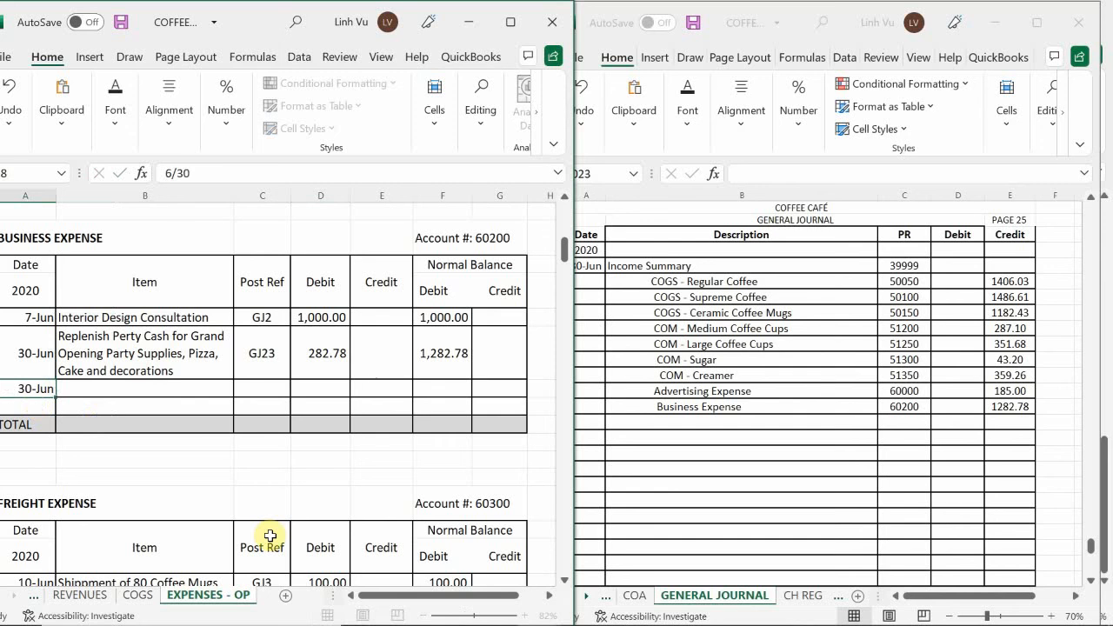
{"action": "key", "text": "Tab"}
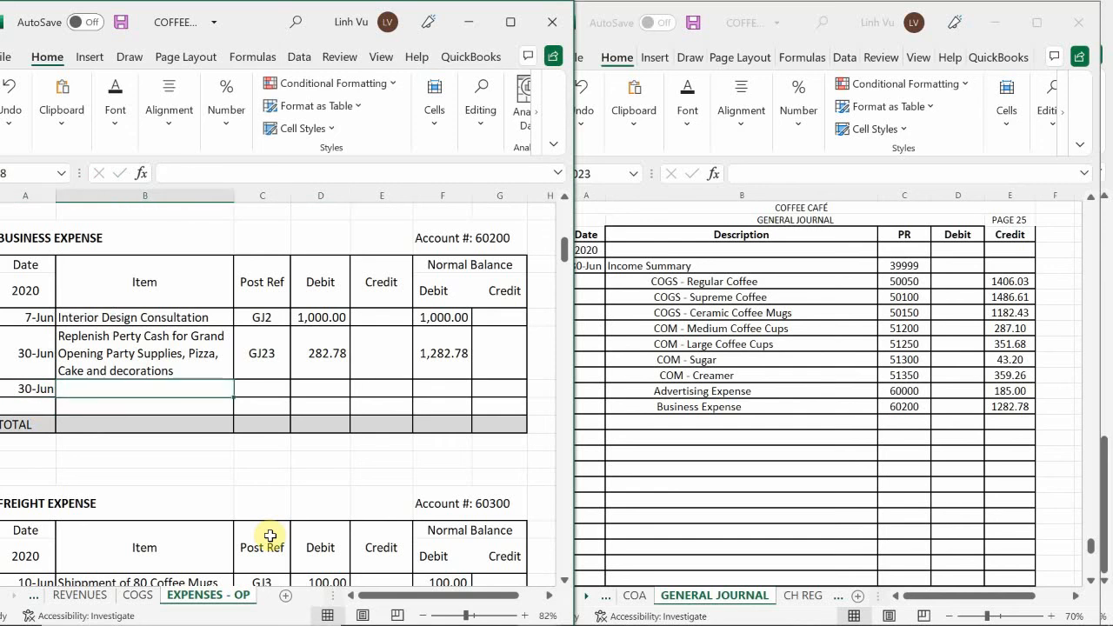
{"action": "type", "text": "CLOSE"}
{"action": "key", "text": "Tab"}
{"action": "type", "text": "G"}
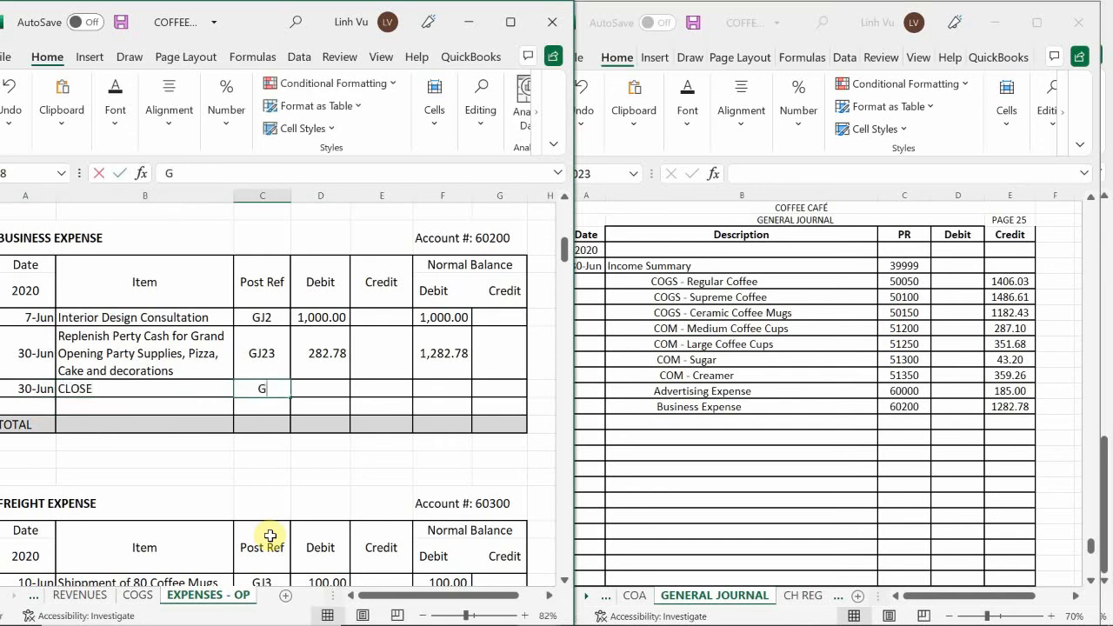
{"action": "type", "text": "J25"}
{"action": "key", "text": "Tab"}
{"action": "key", "text": "Tab"}
{"action": "type", "text": "1,2"}
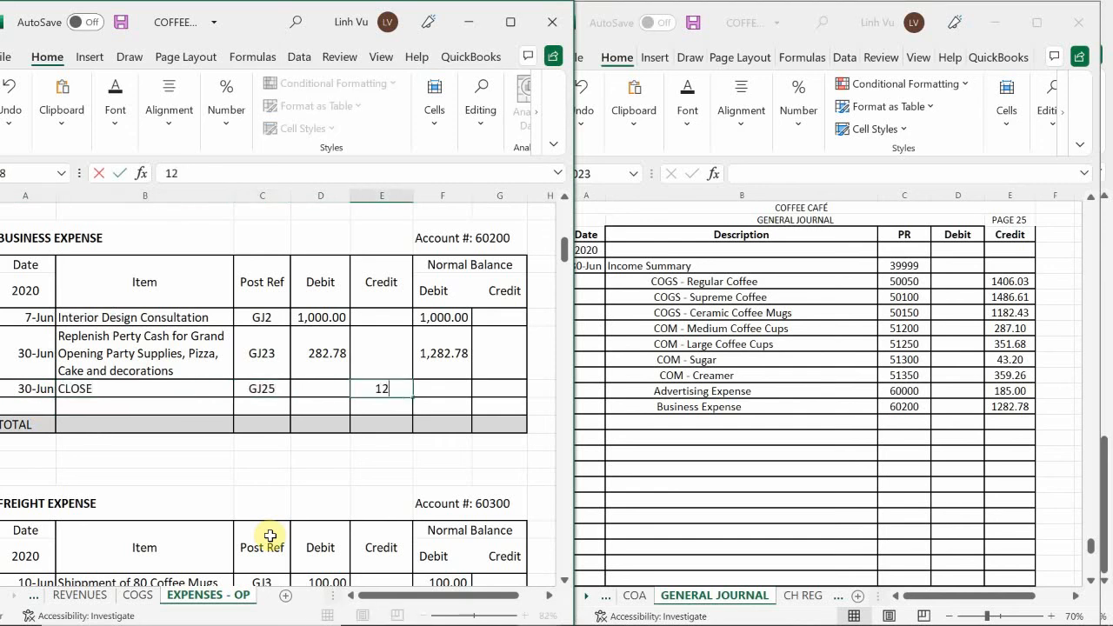
{"action": "type", "text": "82.87"}
{"action": "key", "text": "Return"}
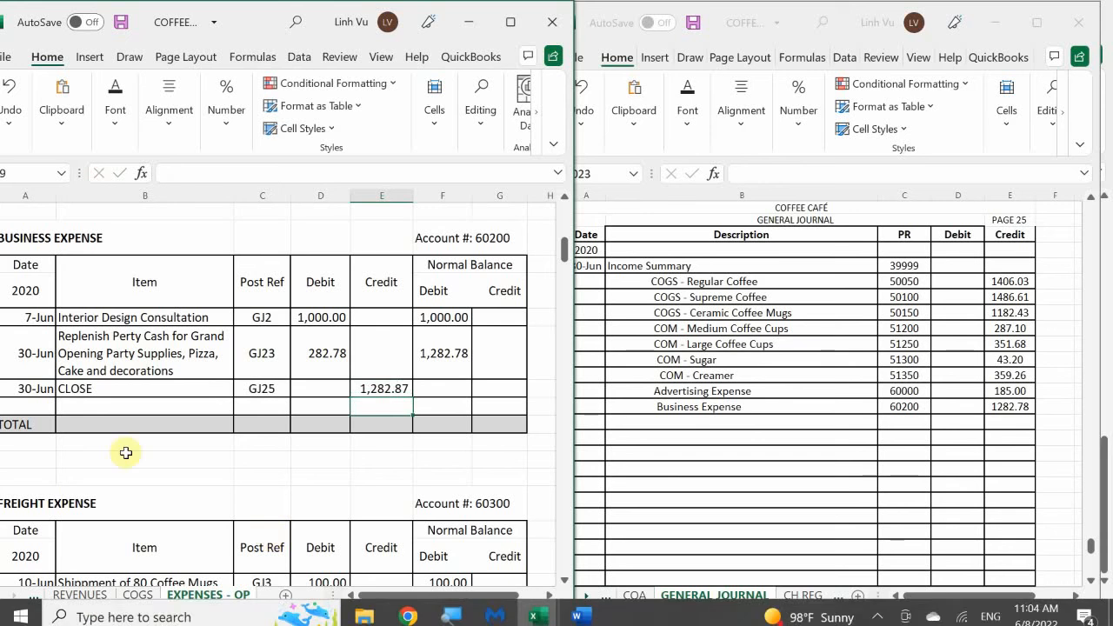
Fill the debit balance formula down to the CLOSE row of the Business Expense ledger and correct that row's credit to 1282.78
{"action": "left_click", "coordinate": [458, 365]}
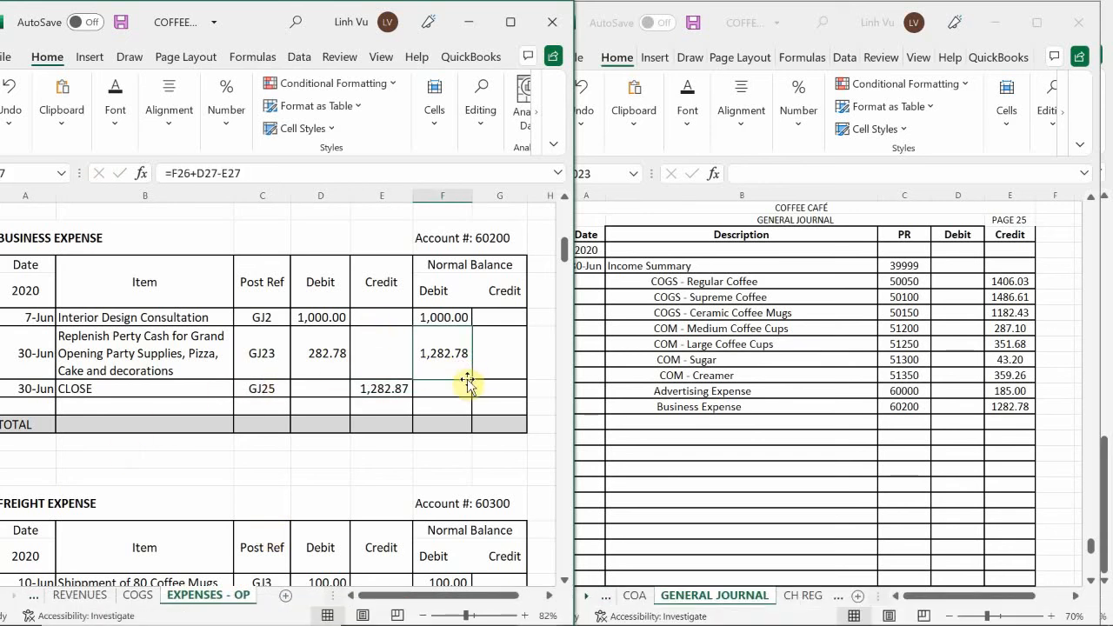
{"action": "left_click_drag", "start_coordinate": [472, 380], "coordinate": [474, 395]}
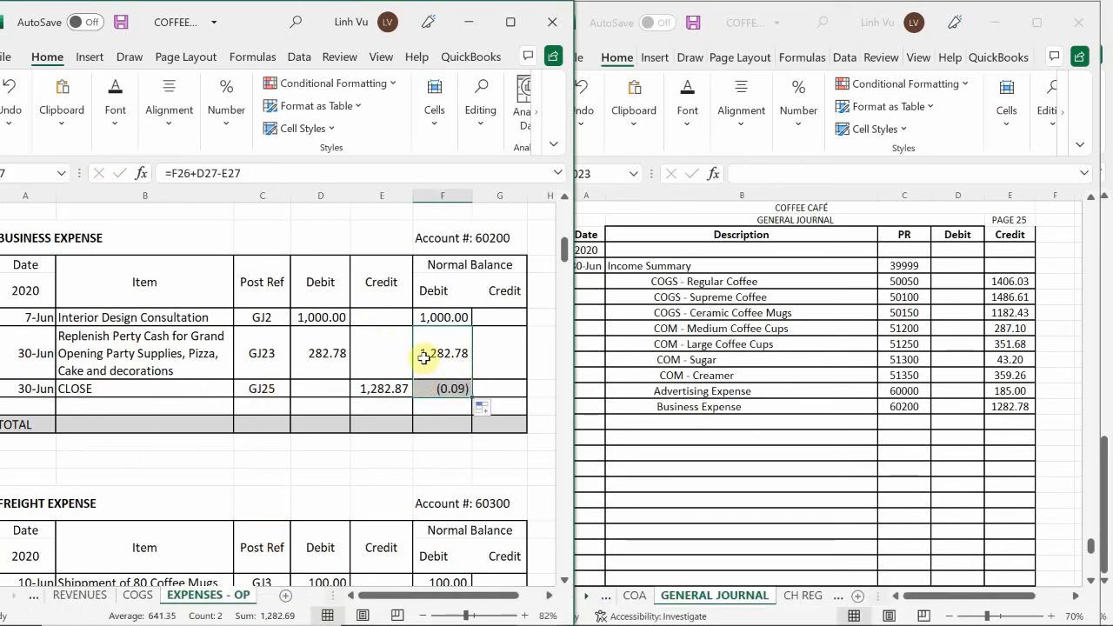
{"action": "left_click", "coordinate": [378, 389]}
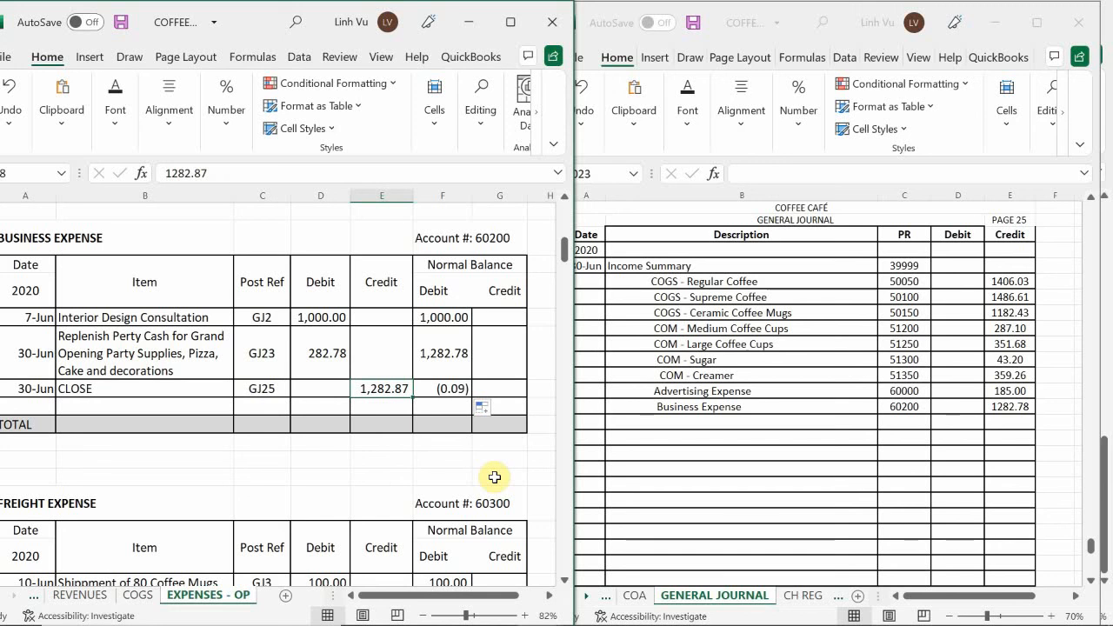
{"action": "type", "text": "1282.78"}
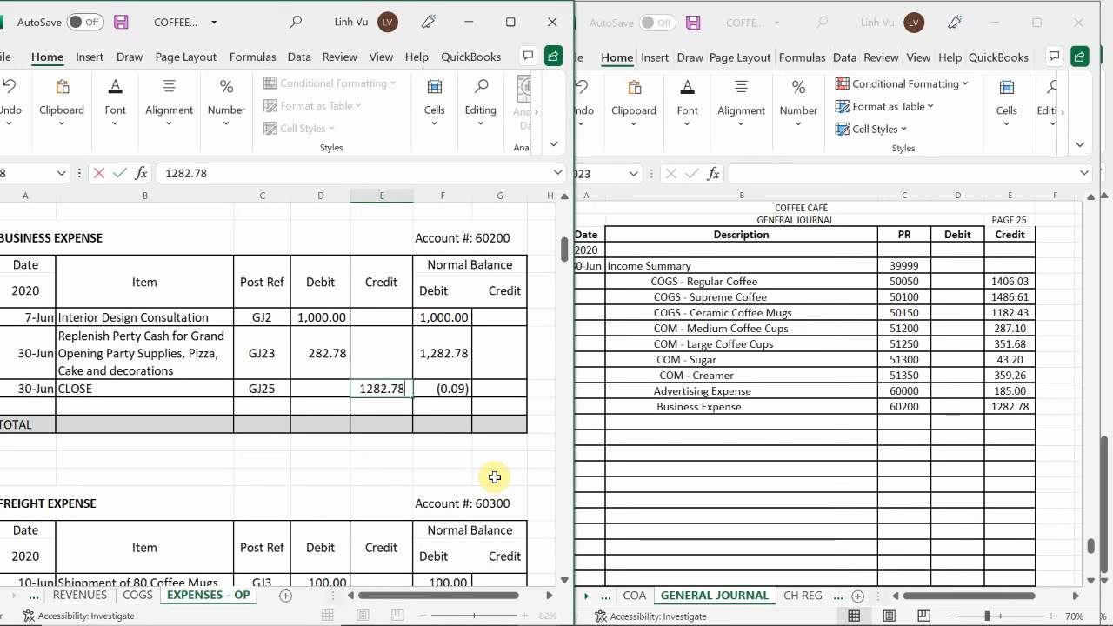
{"action": "key", "text": "Return"}
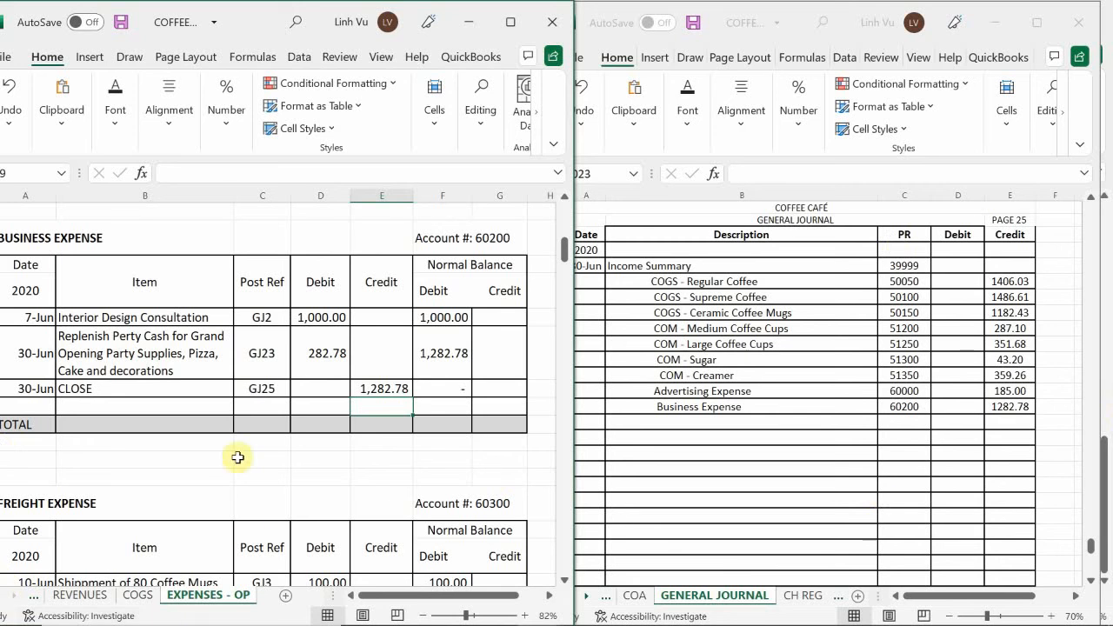
Find the Insurance Expense ledger and add an indented Insurance Expense description in row 1023 of the general journal
{"action": "left_click", "coordinate": [139, 388]}
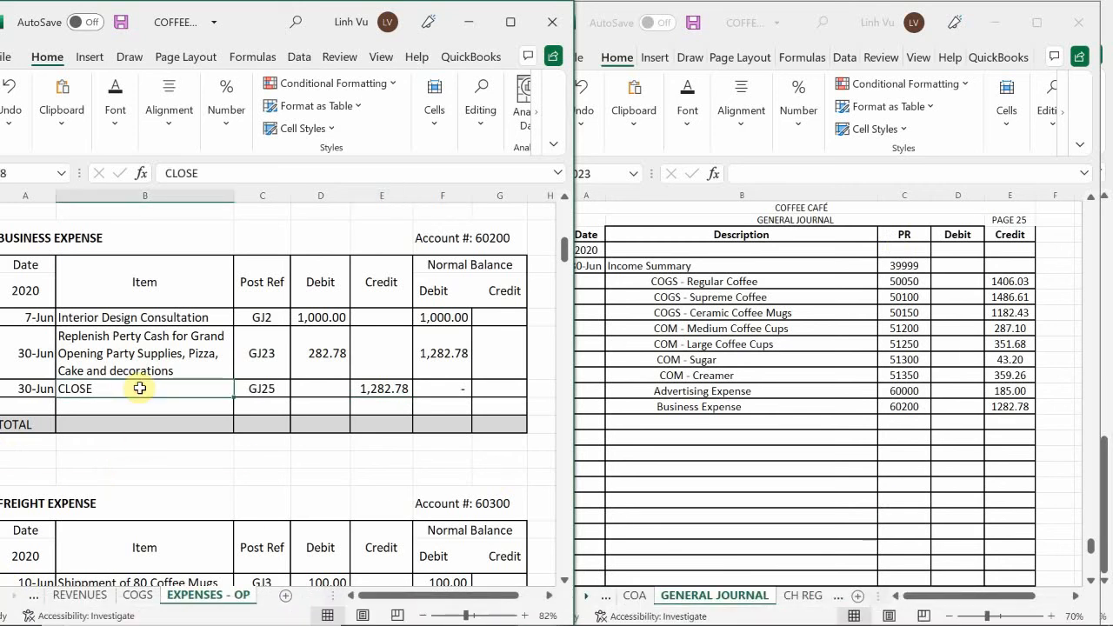
{"action": "scroll", "coordinate": [139, 387], "scroll_direction": "down", "scroll_amount": 7}
{"action": "scroll", "coordinate": [137, 377], "scroll_direction": "up", "scroll_amount": 3}
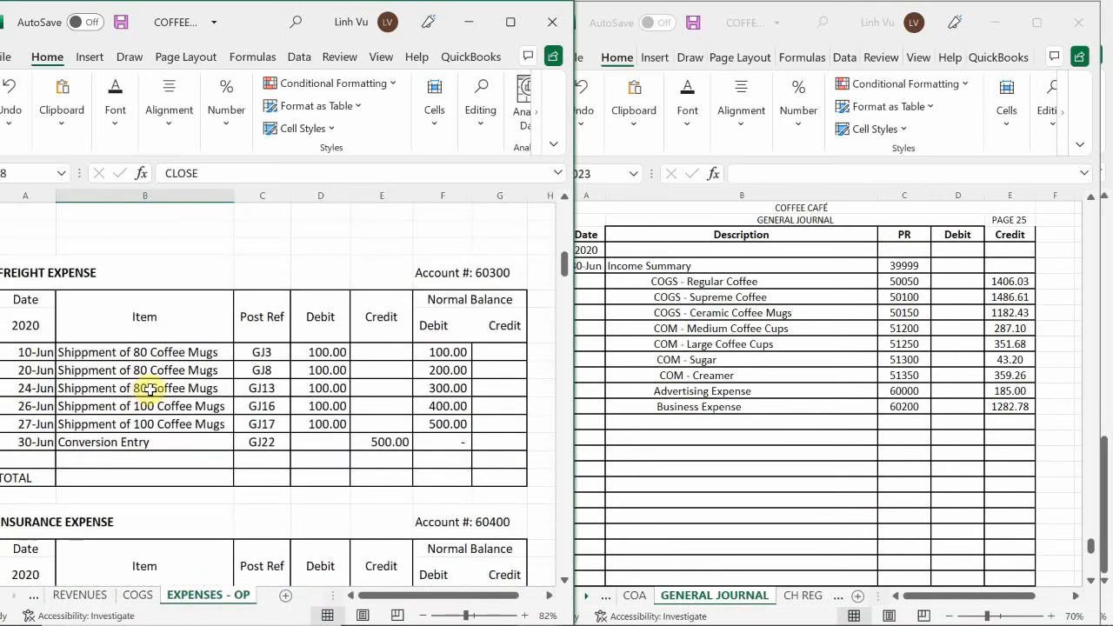
{"action": "scroll", "coordinate": [150, 391], "scroll_direction": "down", "scroll_amount": 3}
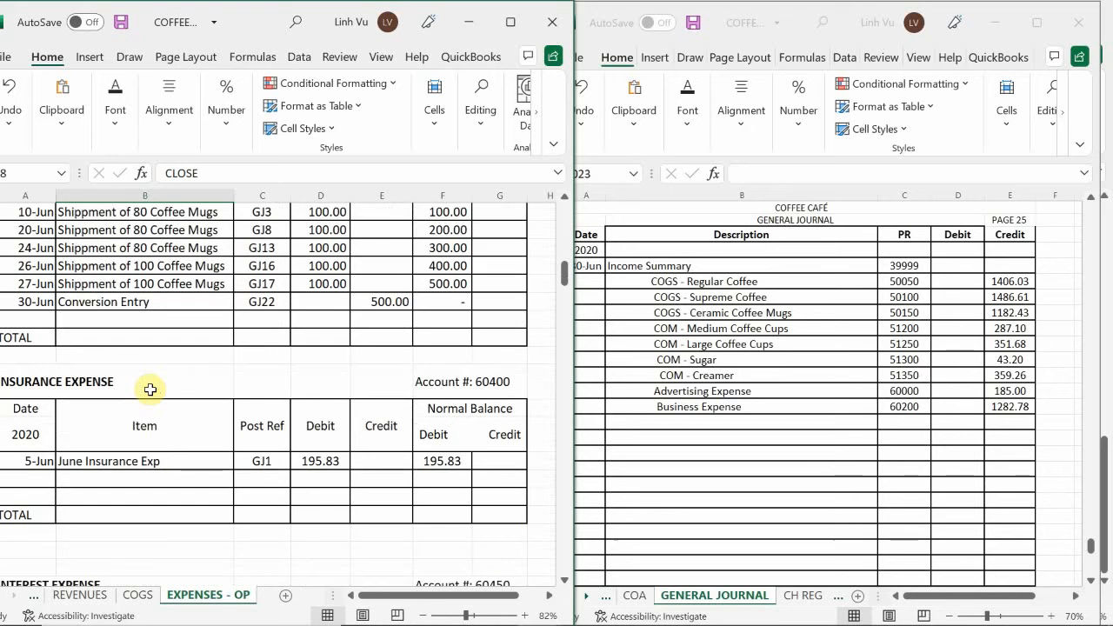
{"action": "scroll", "coordinate": [159, 377], "scroll_direction": "down", "scroll_amount": 1}
{"action": "scroll", "coordinate": [161, 377], "scroll_direction": "down", "scroll_amount": 2}
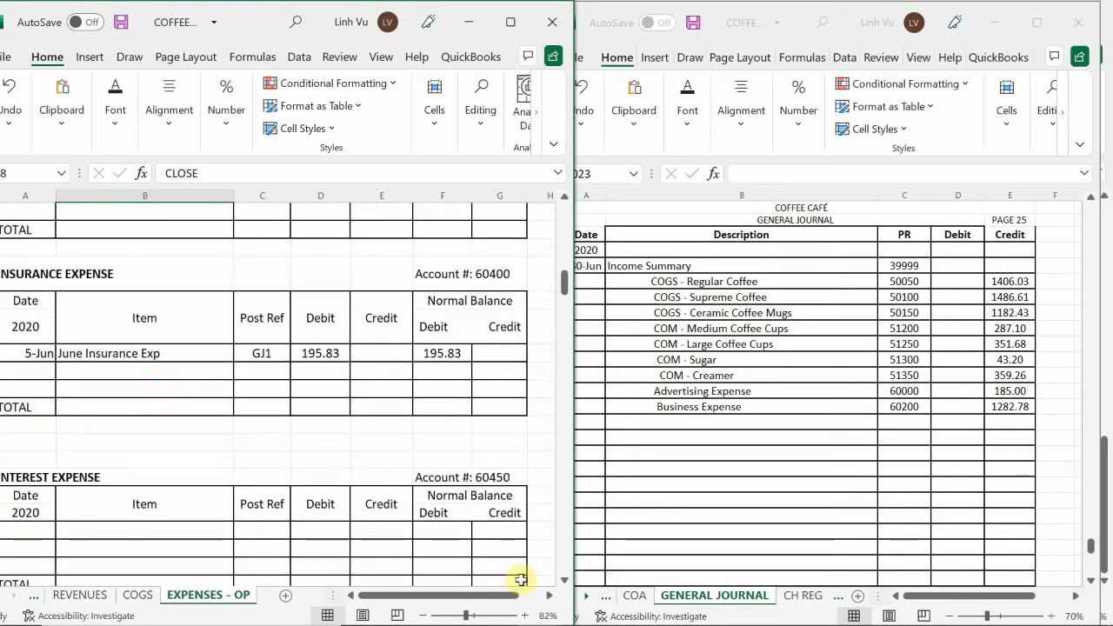
{"action": "left_click", "coordinate": [669, 454]}
{"action": "left_click", "coordinate": [657, 423]}
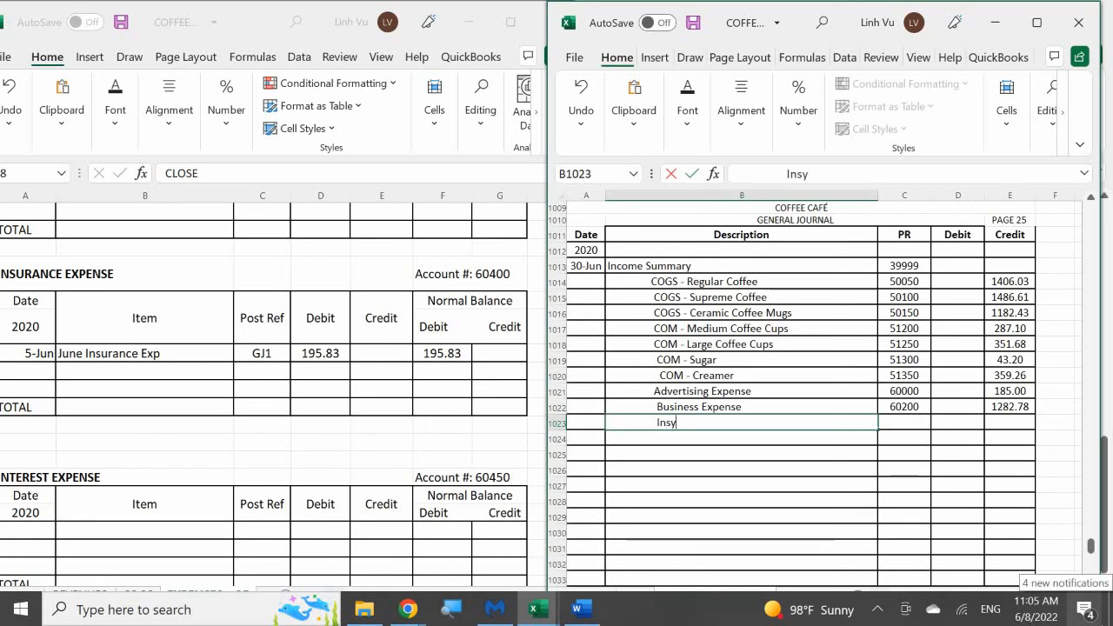
{"action": "type", "text": "Insurance Expense"}
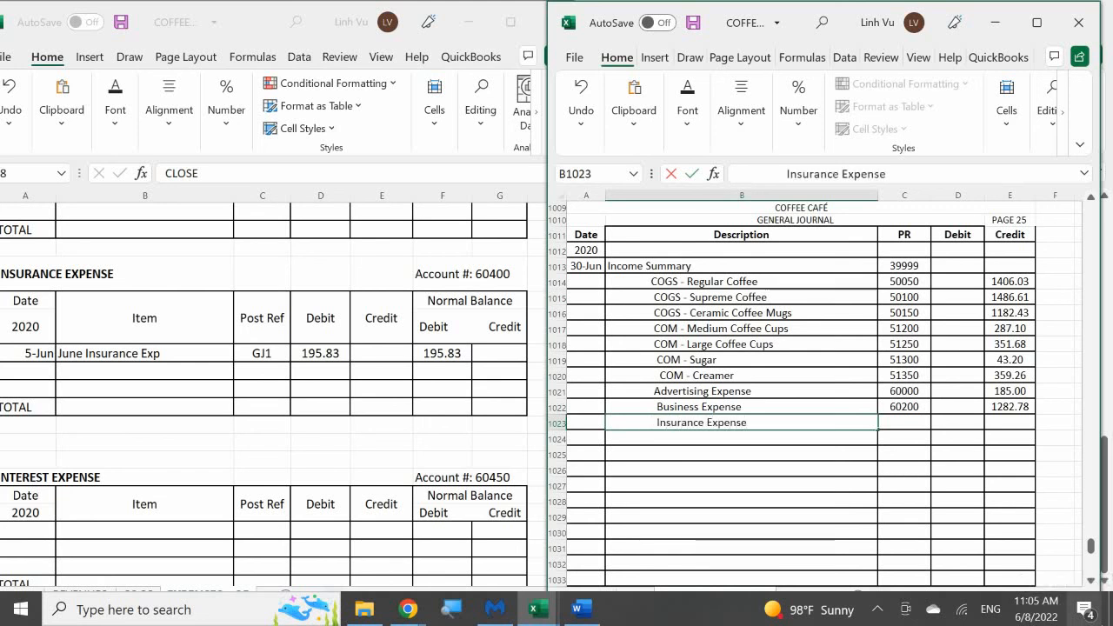
{"action": "key", "text": "Tab"}
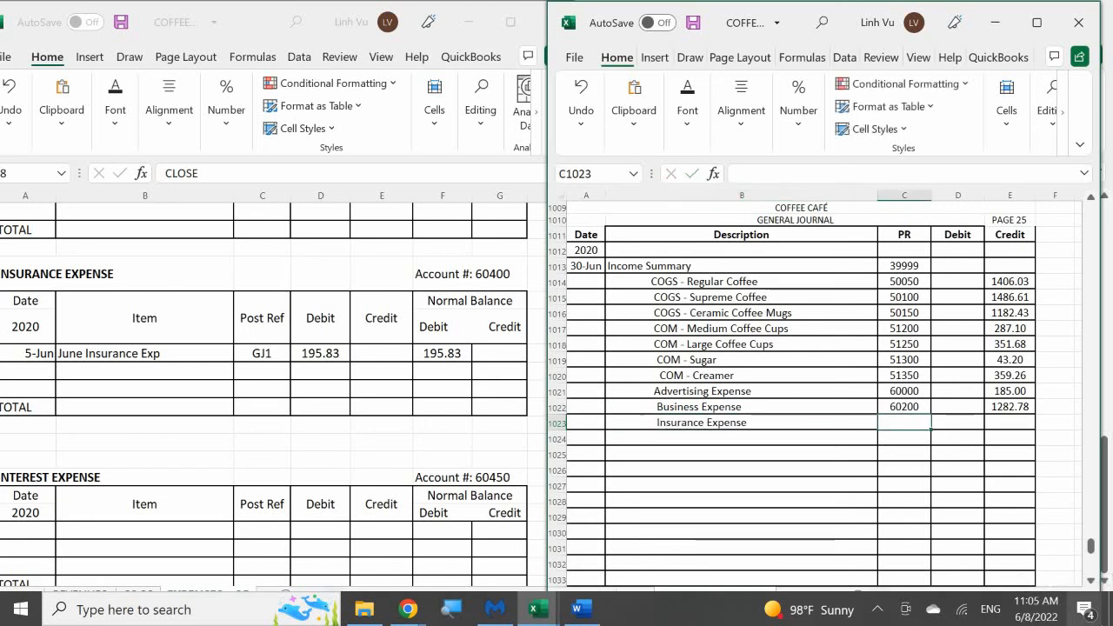
Enter PR 60400 and a credit of 195.83 for Insurance Expense in row 1023 of the general journal
{"action": "type", "text": "60400"}
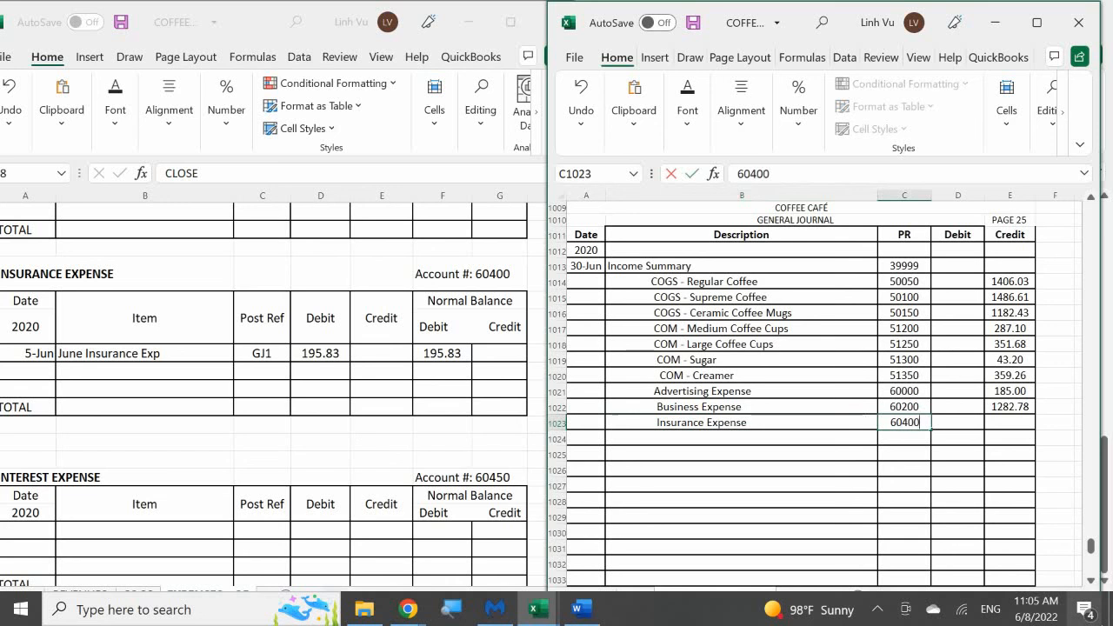
{"action": "key", "text": "Tab"}
{"action": "key", "text": "Tab"}
{"action": "type", "text": "195.8"}
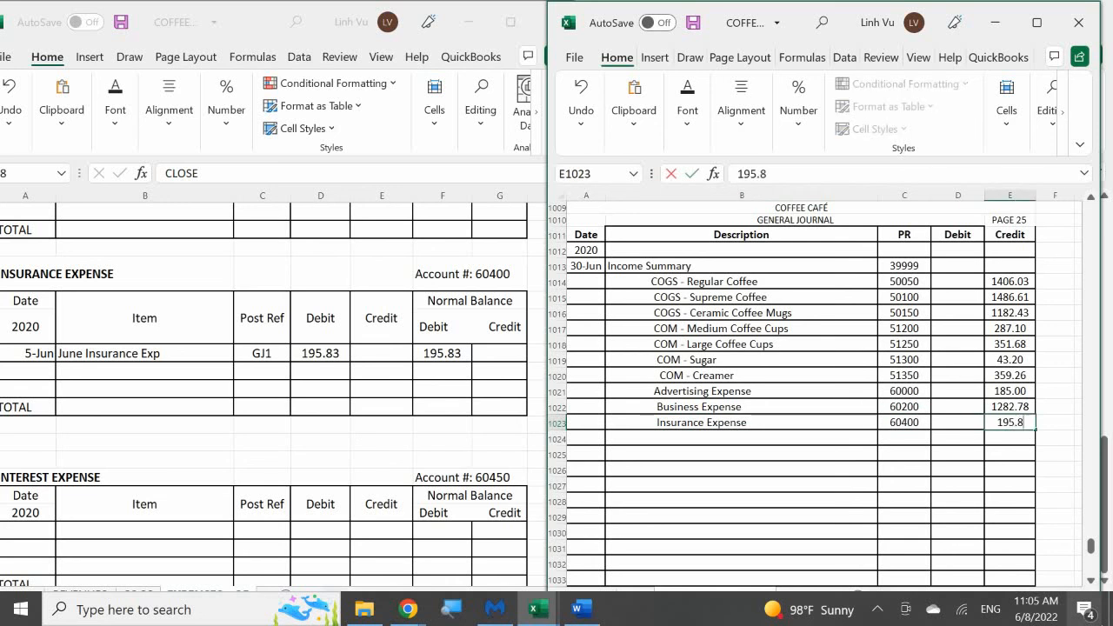
{"action": "type", "text": "3"}
{"action": "key", "text": "Return"}
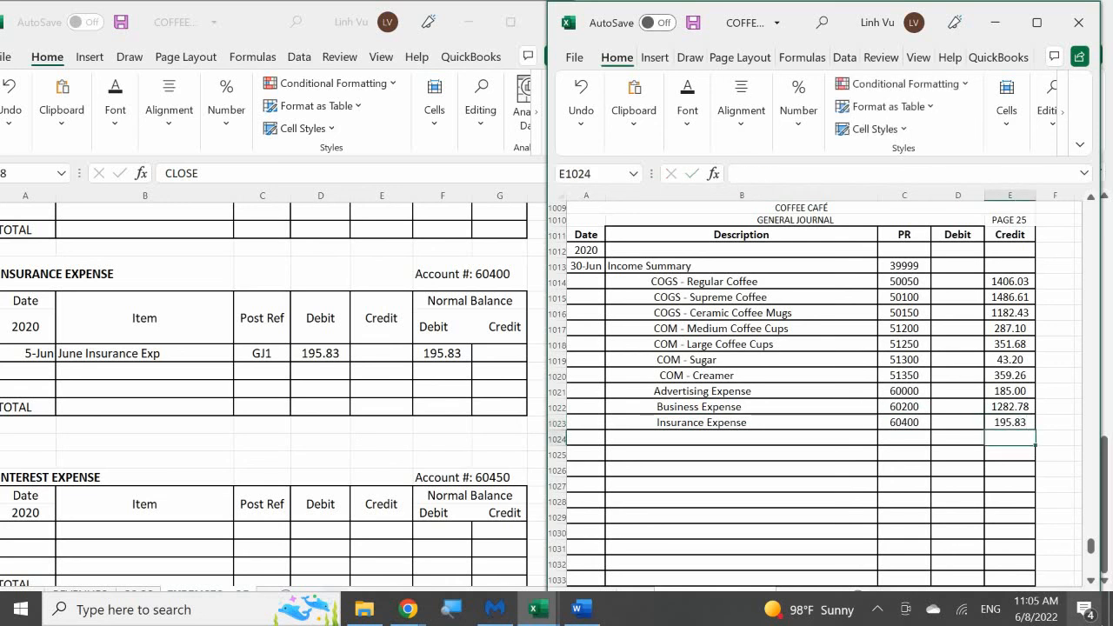
Post a 6/30 CLOSE entry to the Insurance Expense ledger with post reference GJ25 and a credit of 195.83
{"action": "left_click", "coordinate": [19, 377]}
{"action": "left_click", "coordinate": [19, 377]}
{"action": "type", "text": "30-Jun"}
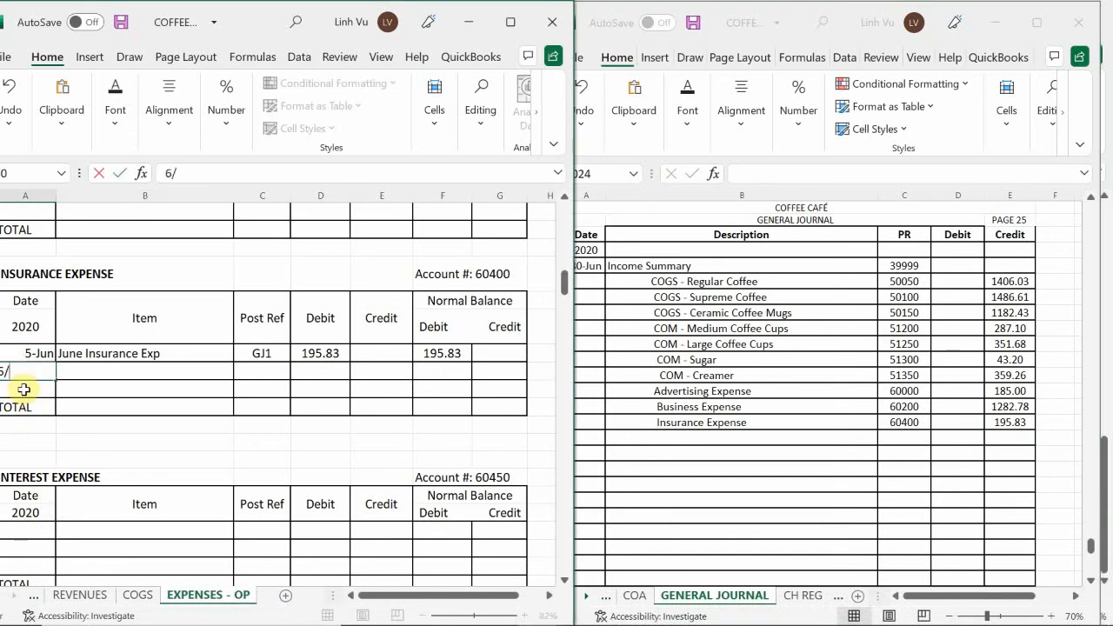
{"action": "key", "text": "Tab"}
{"action": "type", "text": "CLOS"}
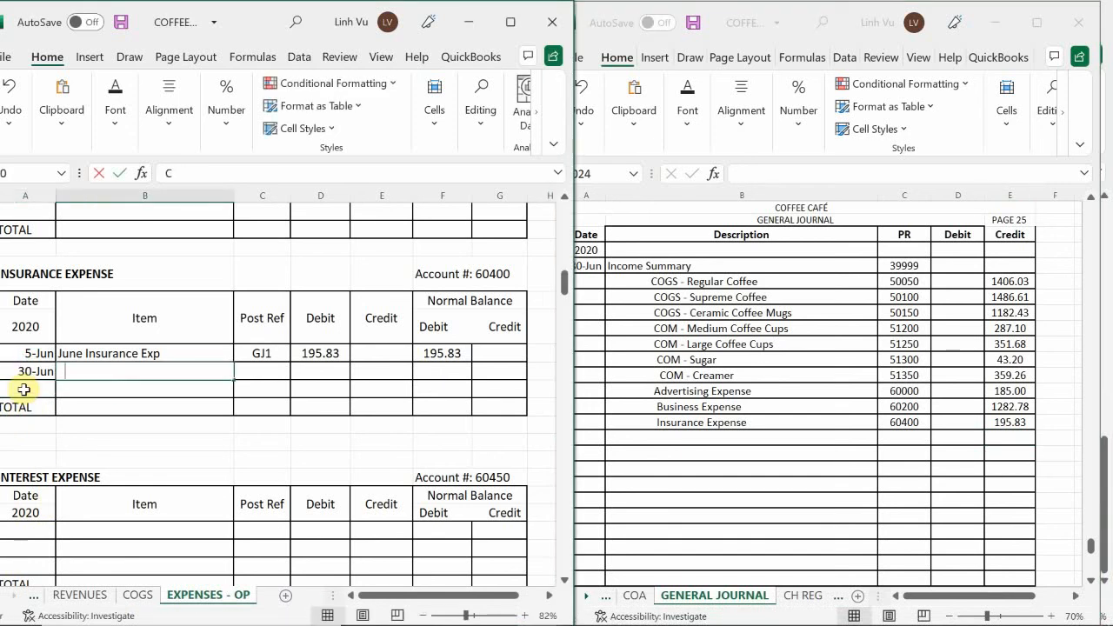
{"action": "key", "text": "Tab"}
{"action": "type", "text": "GJ25"}
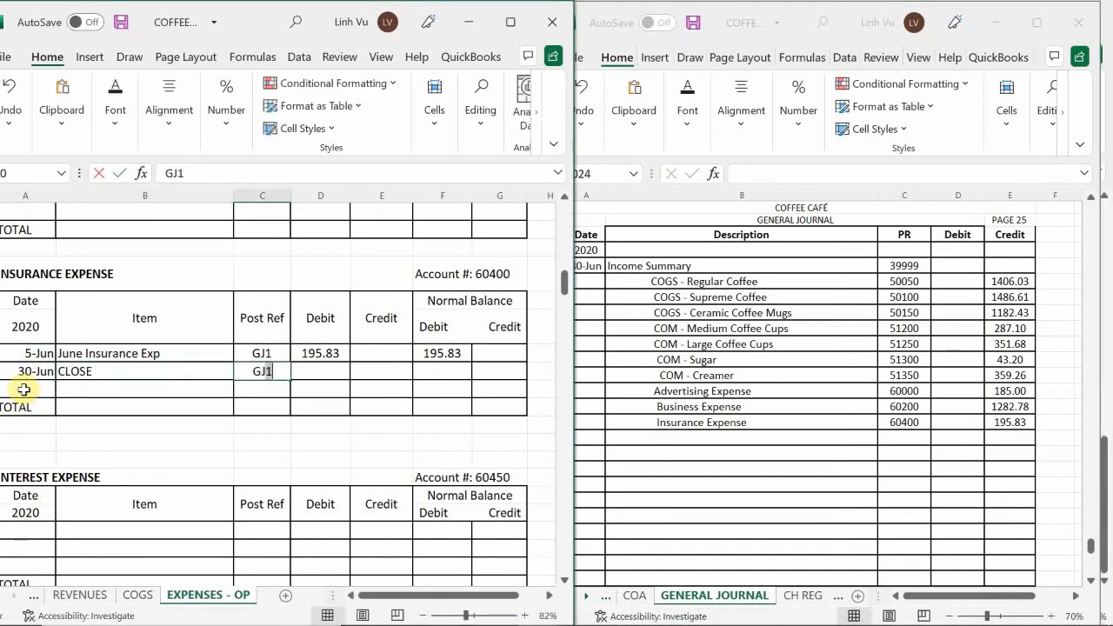
{"action": "key", "text": "Tab"}
{"action": "key", "text": "Tab"}
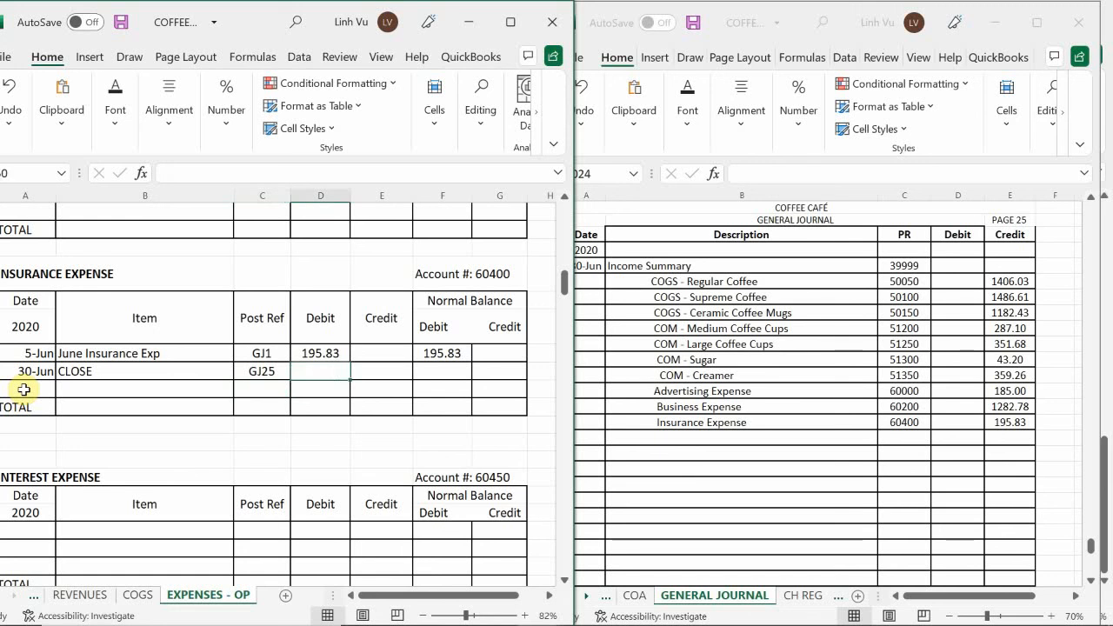
{"action": "type", "text": "195.83"}
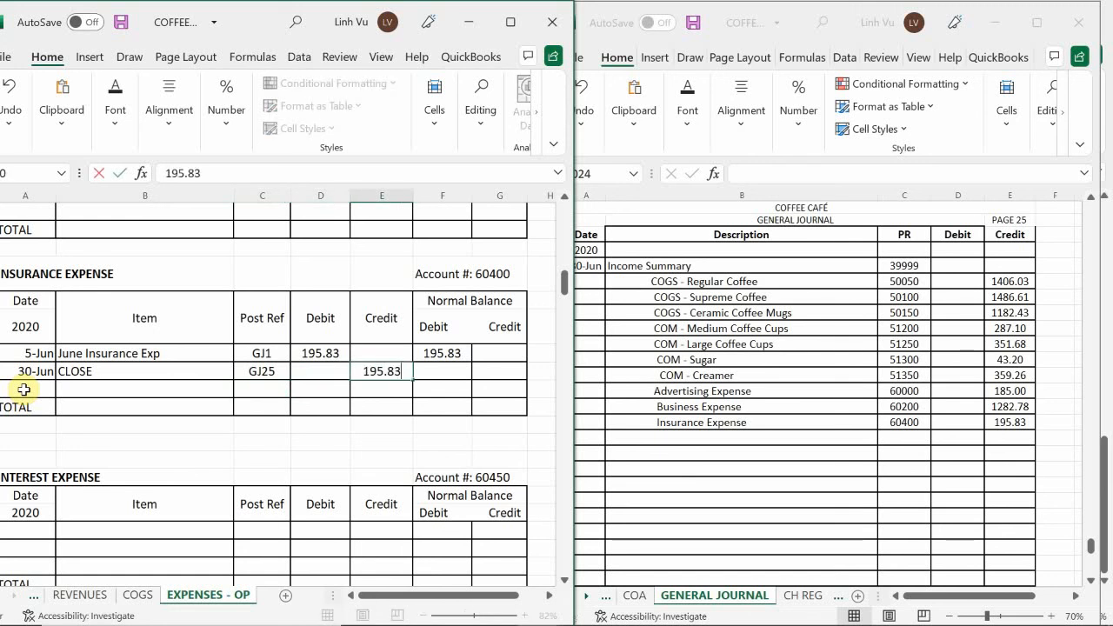
{"action": "key", "text": "Return"}
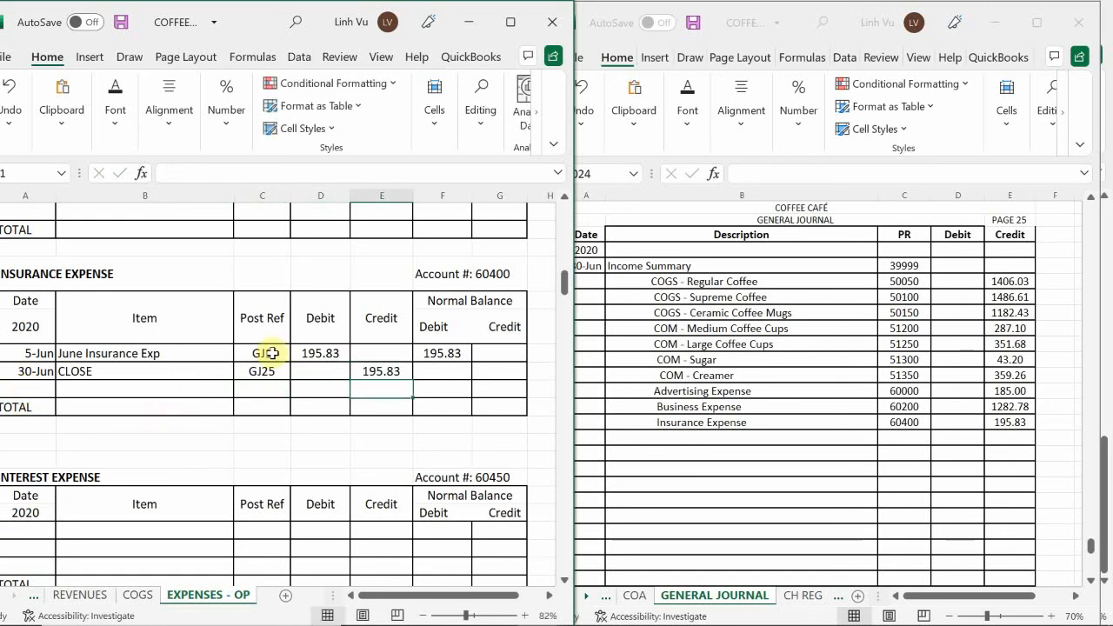
Calculate the CLOSE row's debit balance in the Insurance Expense ledger with the formula =F49+D50-E50
{"action": "left_click", "coordinate": [421, 348]}
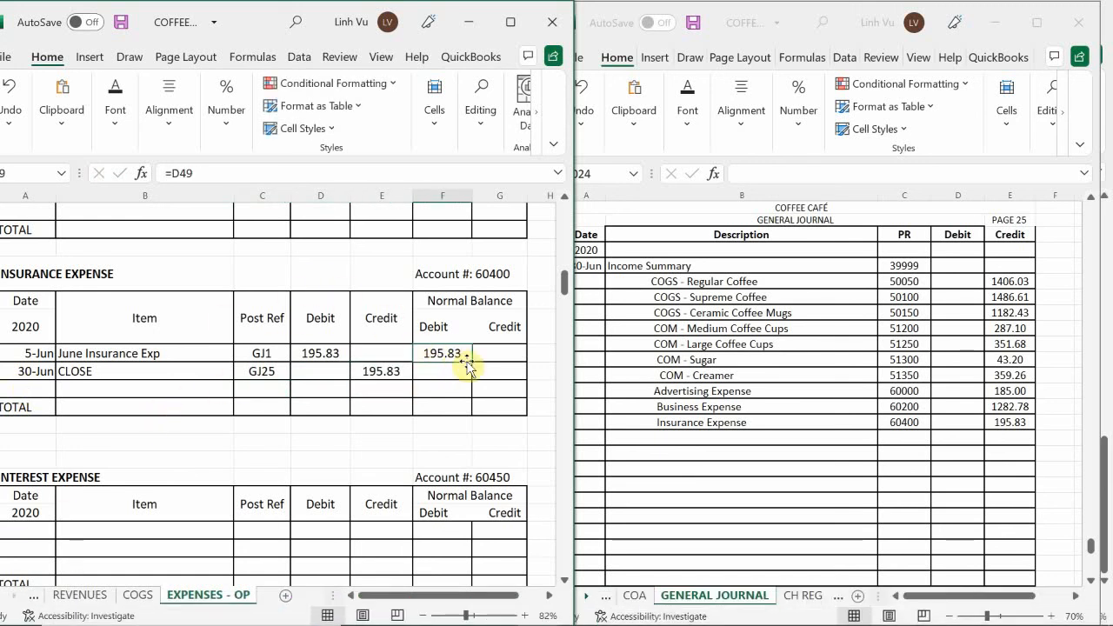
{"action": "left_click_drag", "start_coordinate": [472, 360], "coordinate": [471, 377]}
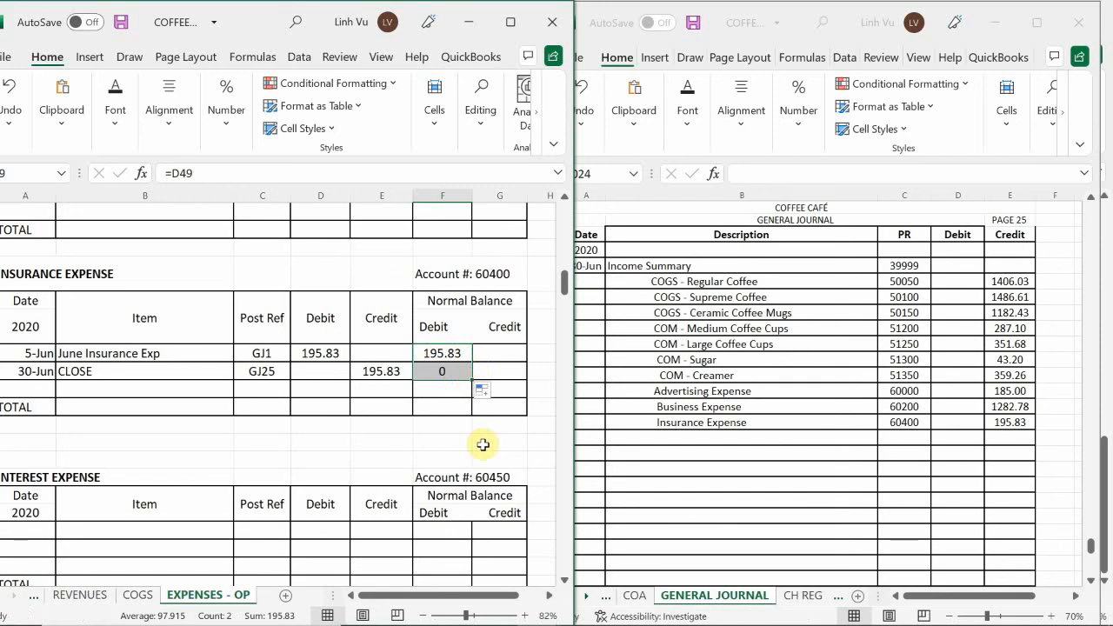
{"action": "left_click", "coordinate": [441, 370]}
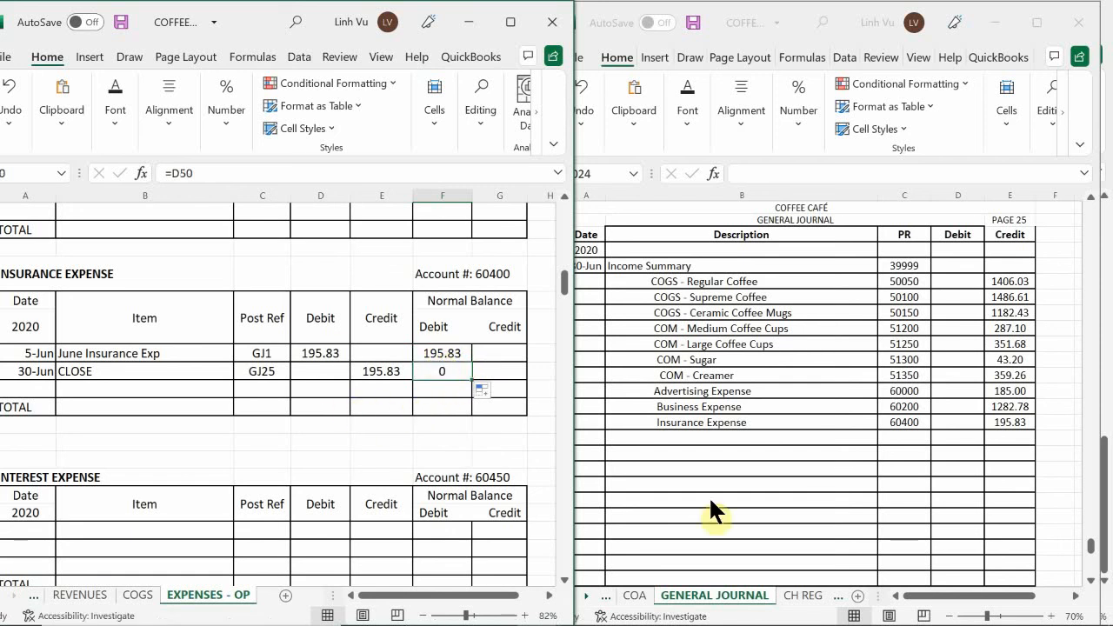
{"action": "type", "text": "="}
{"action": "key", "text": "Up"}
{"action": "type", "text": "+"}
{"action": "key", "text": "Left"}
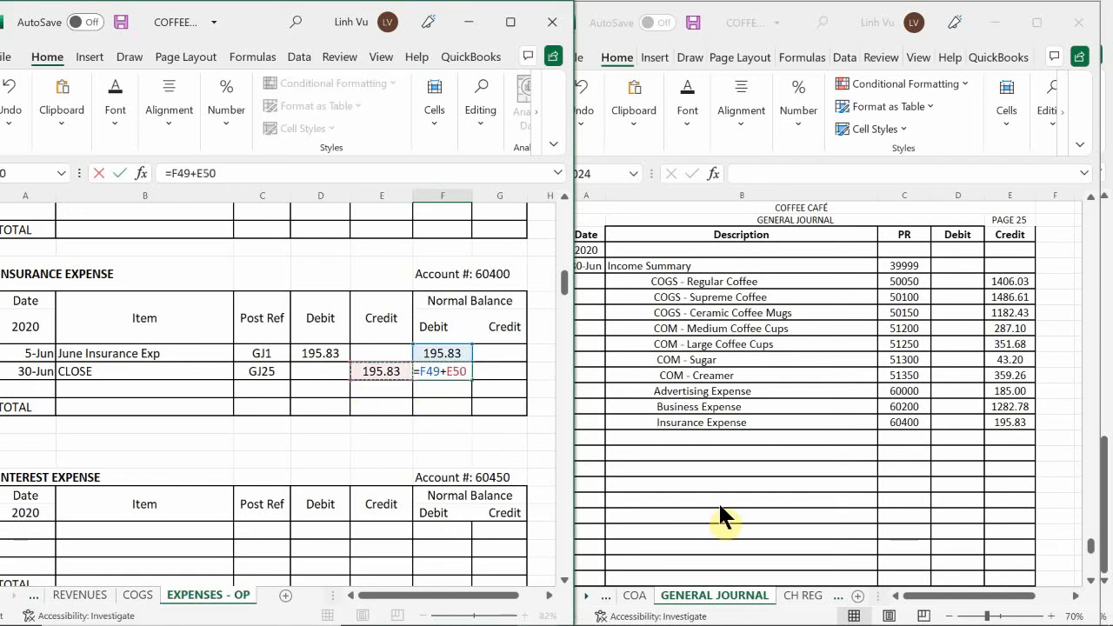
{"action": "key", "text": "Left"}
{"action": "type", "text": "-"}
{"action": "key", "text": "Left"}
{"action": "key", "text": "Return"}
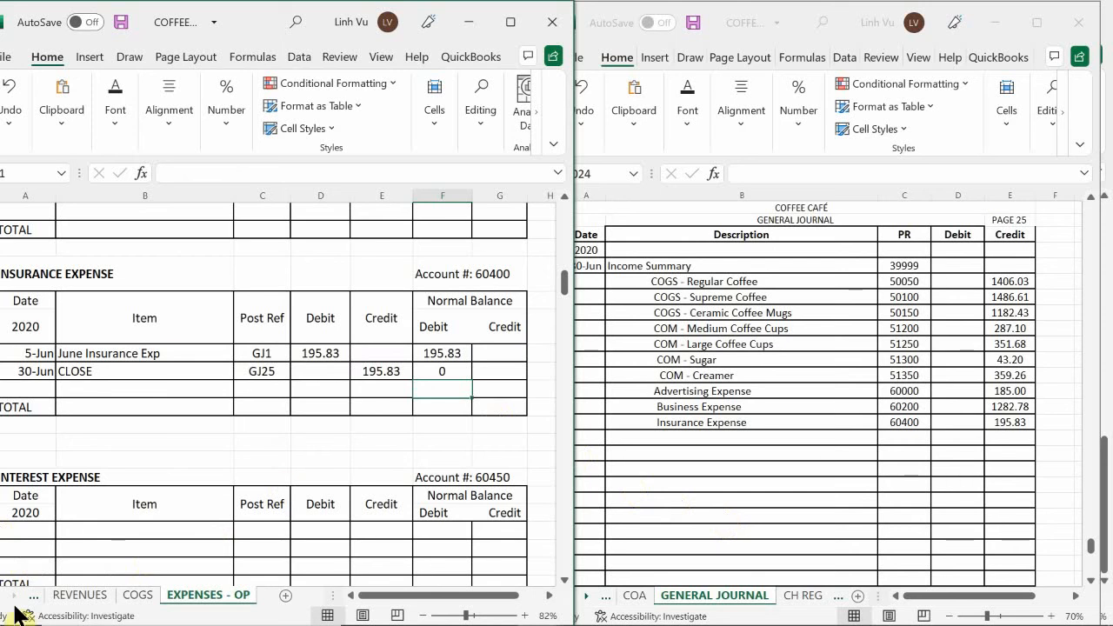
Find the Subcontractor Expense ledger and add an indented Subcontractor Expense description in row 1024 of the general journal
{"action": "left_click", "coordinate": [209, 383]}
{"action": "scroll", "coordinate": [209, 384], "scroll_direction": "down", "scroll_amount": 2}
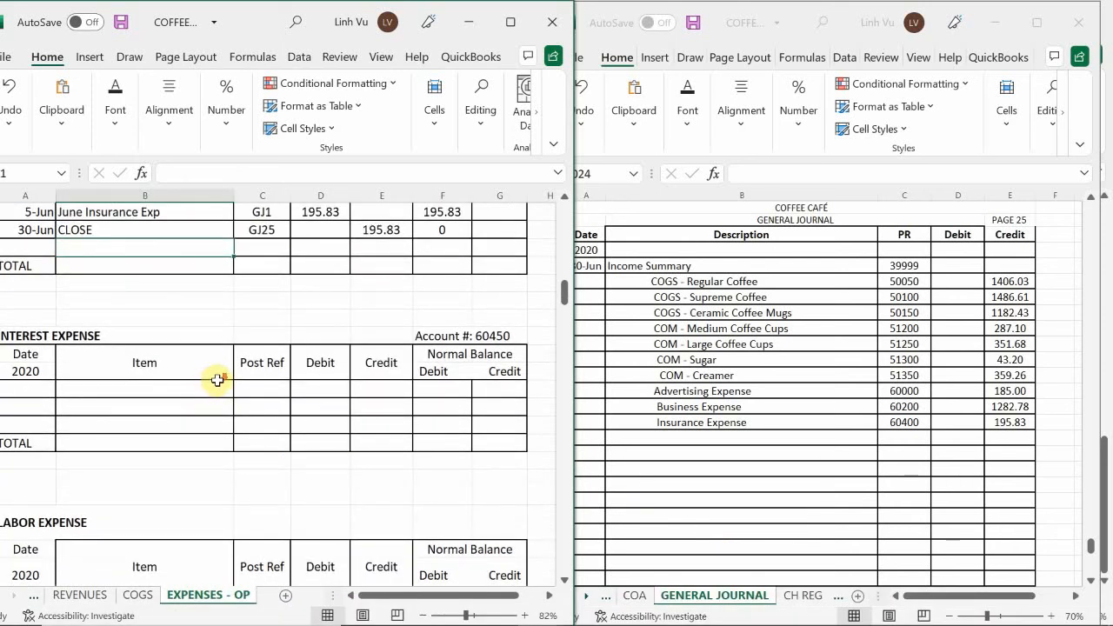
{"action": "scroll", "coordinate": [218, 380], "scroll_direction": "down", "scroll_amount": 3}
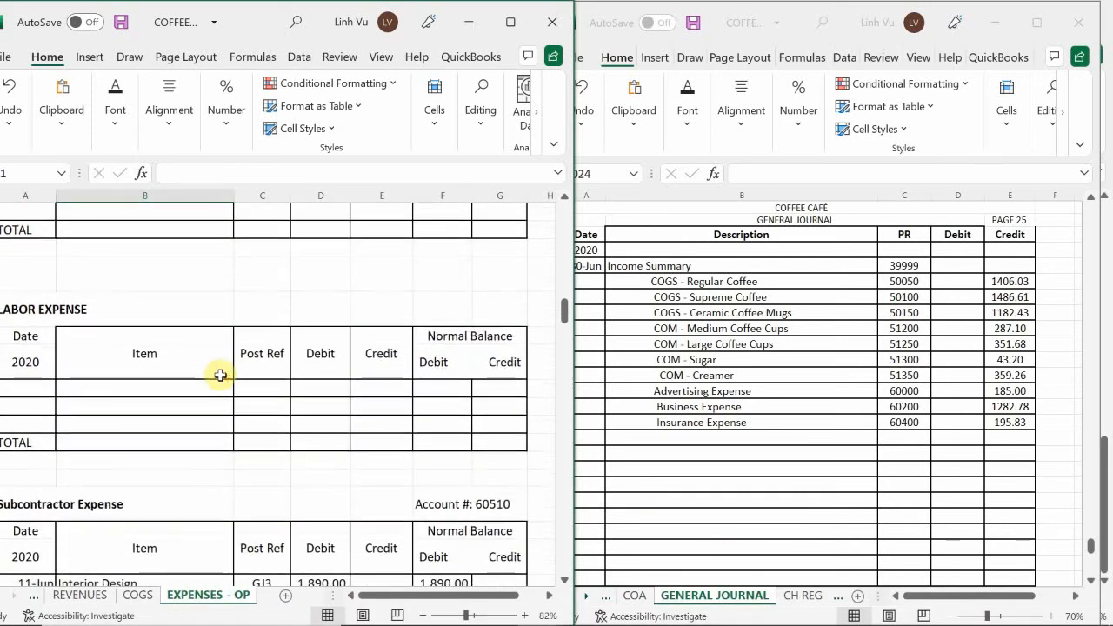
{"action": "scroll", "coordinate": [222, 376], "scroll_direction": "down", "scroll_amount": 4}
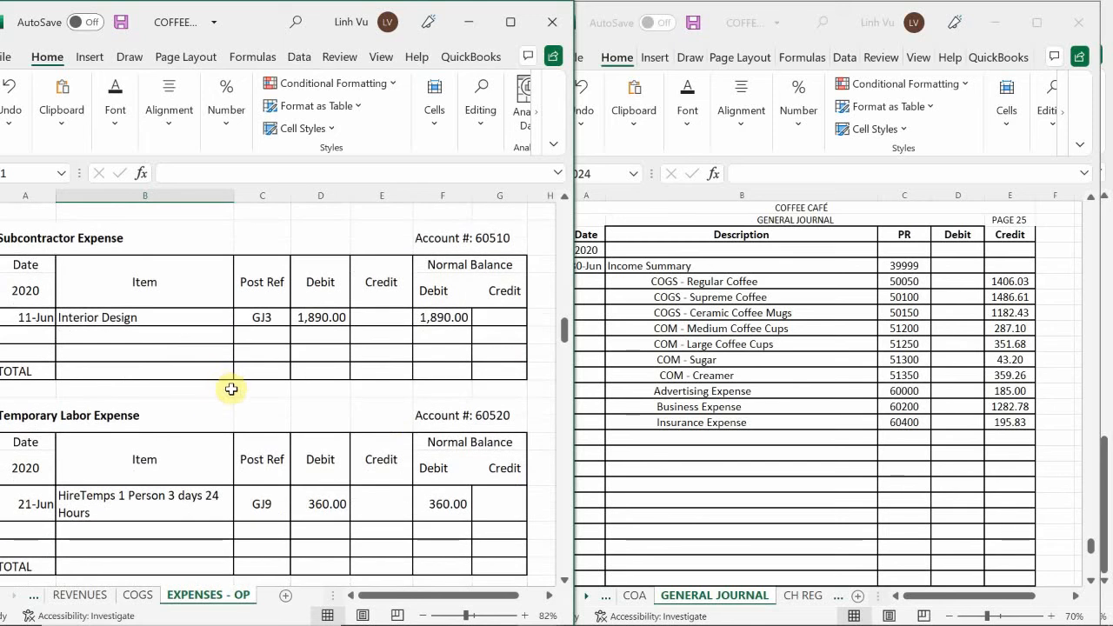
{"action": "left_click", "coordinate": [675, 437]}
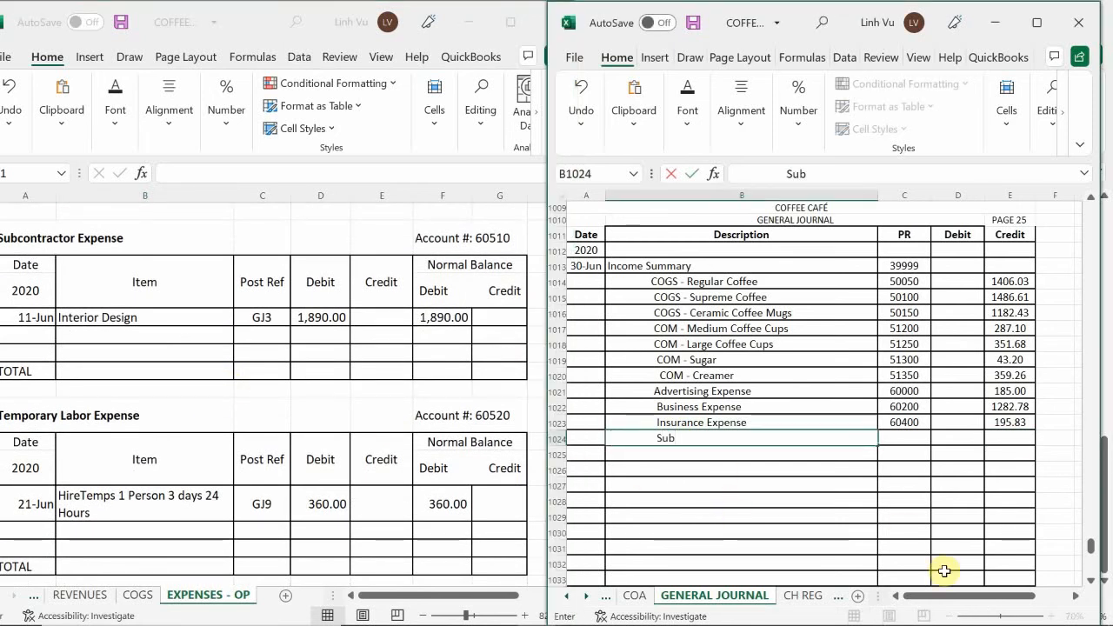
{"action": "type", "text": "Subvon"}
{"action": "key", "text": "BackSpace"}
{"action": "key", "text": "BackSpace"}
{"action": "key", "text": "BackSpace"}
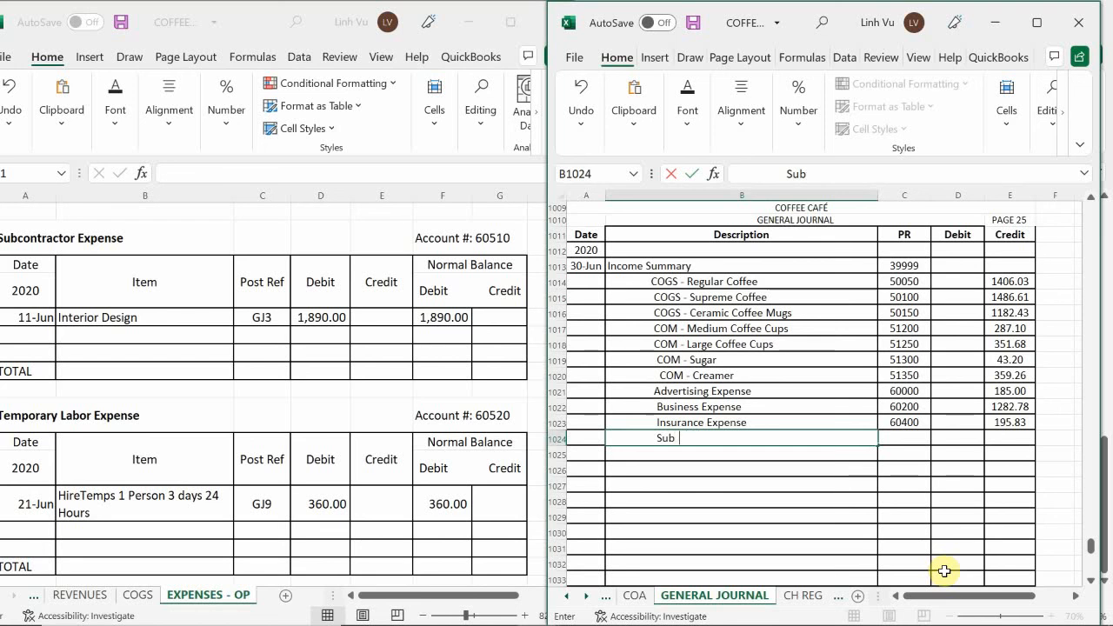
{"action": "type", "text": "contract"}
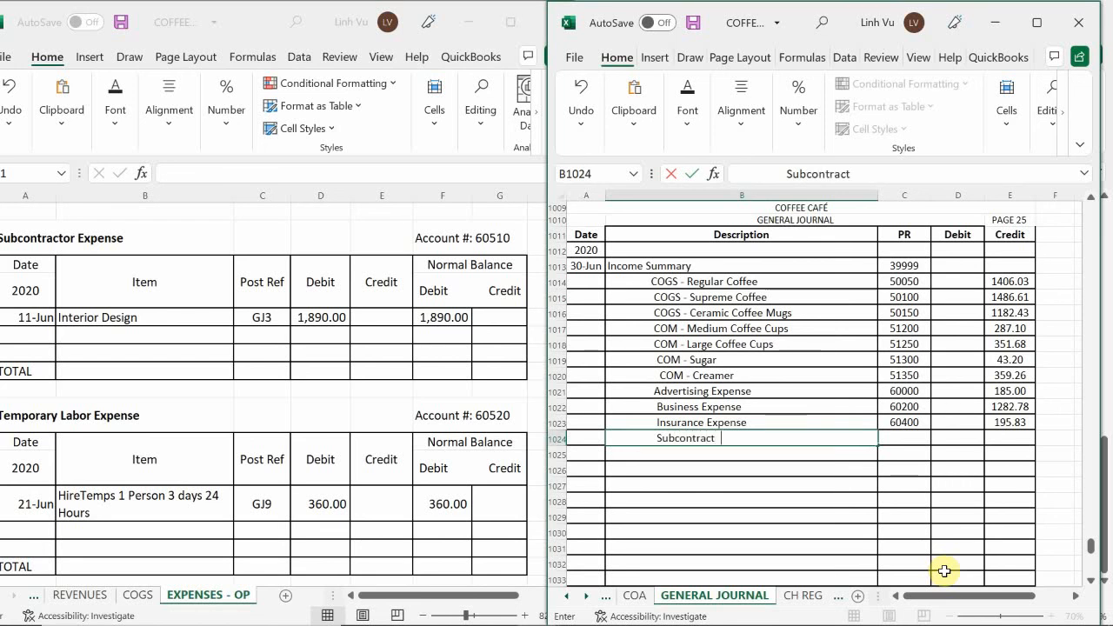
{"action": "type", "text": "or Expense"}
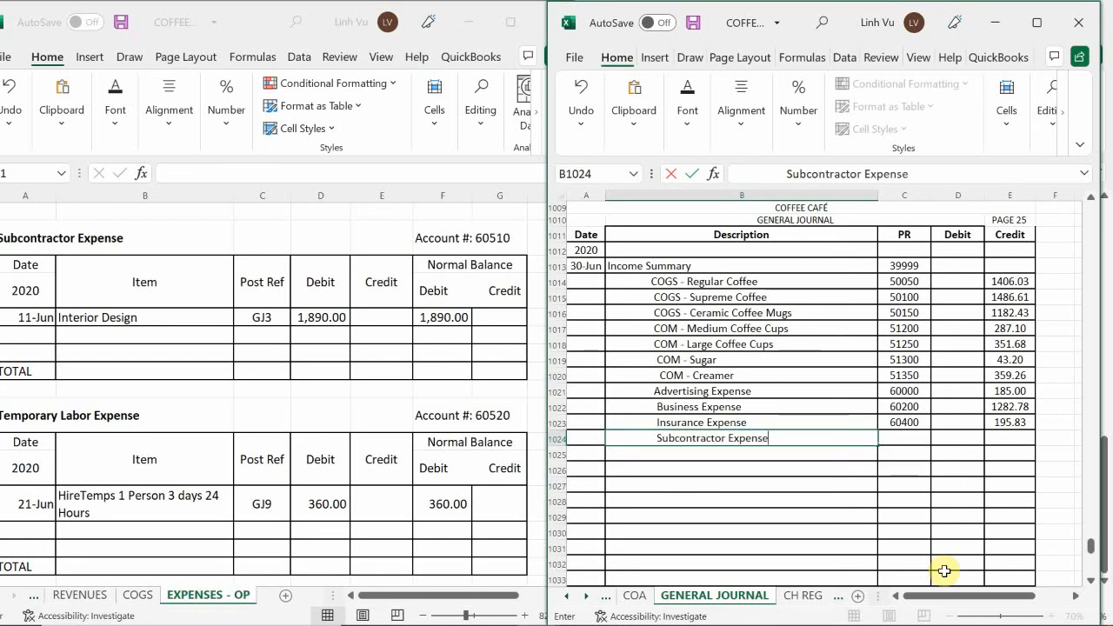
{"action": "key", "text": "Tab"}
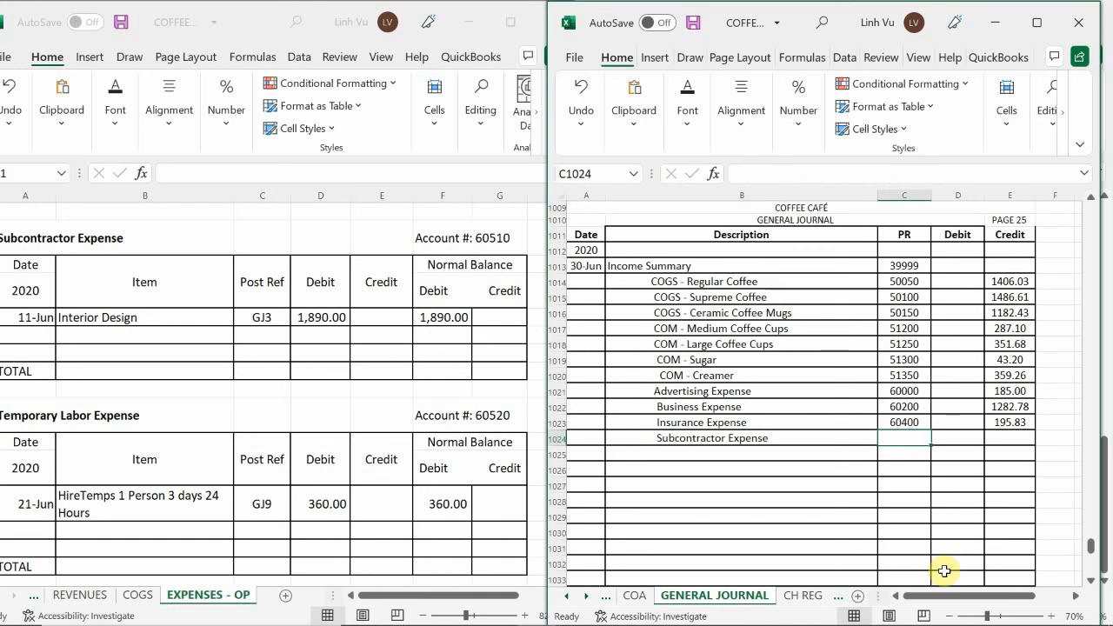
Enter PR 60510 and a credit of 1890 for Subcontractor Expense in row 1024 of the general journal
{"action": "type", "text": "60510"}
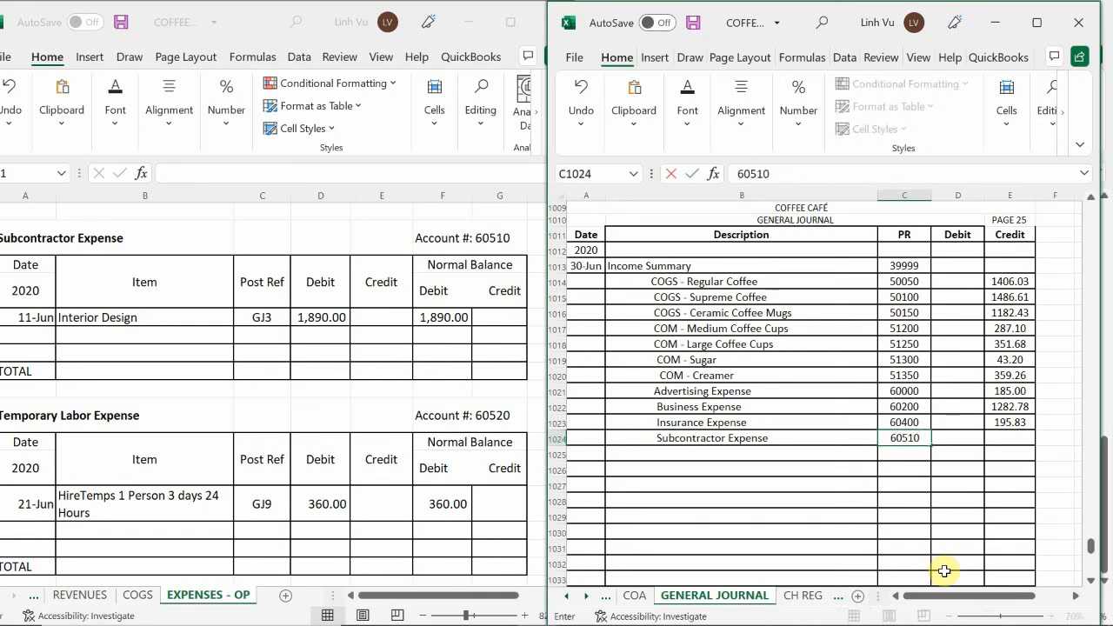
{"action": "key", "text": "Tab"}
{"action": "key", "text": "Tab"}
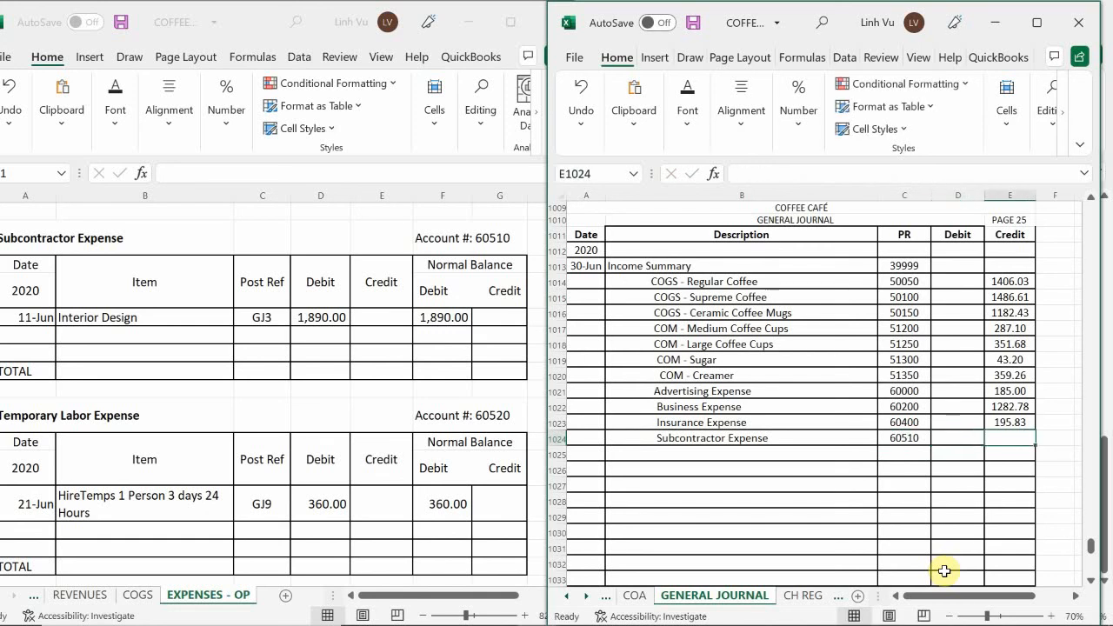
{"action": "type", "text": "1"}
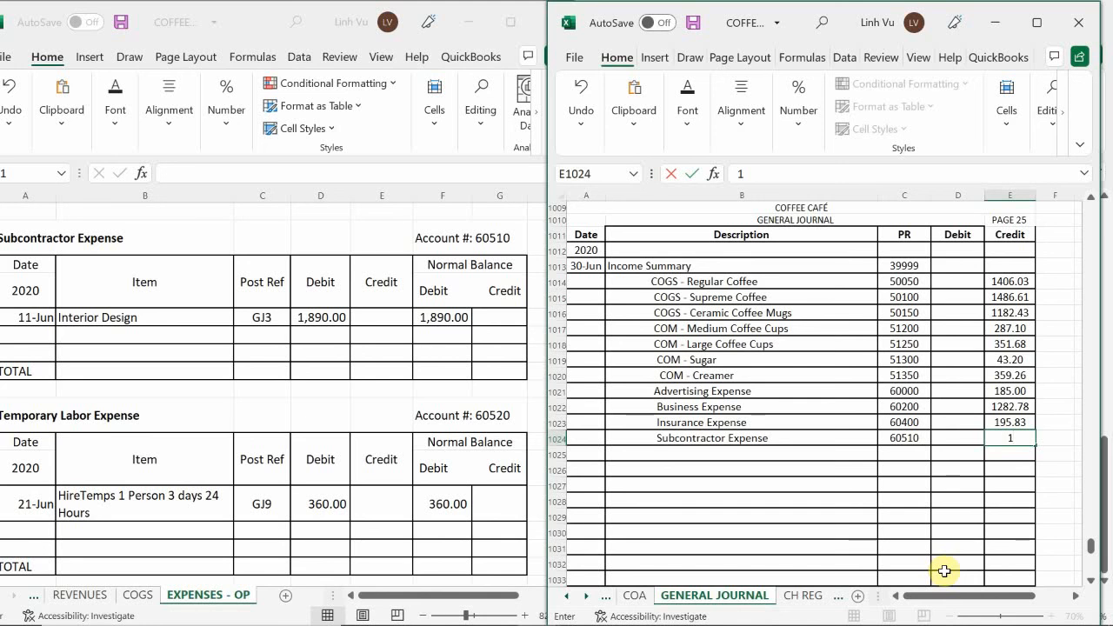
{"action": "type", "text": "890"}
{"action": "key", "text": "Return"}
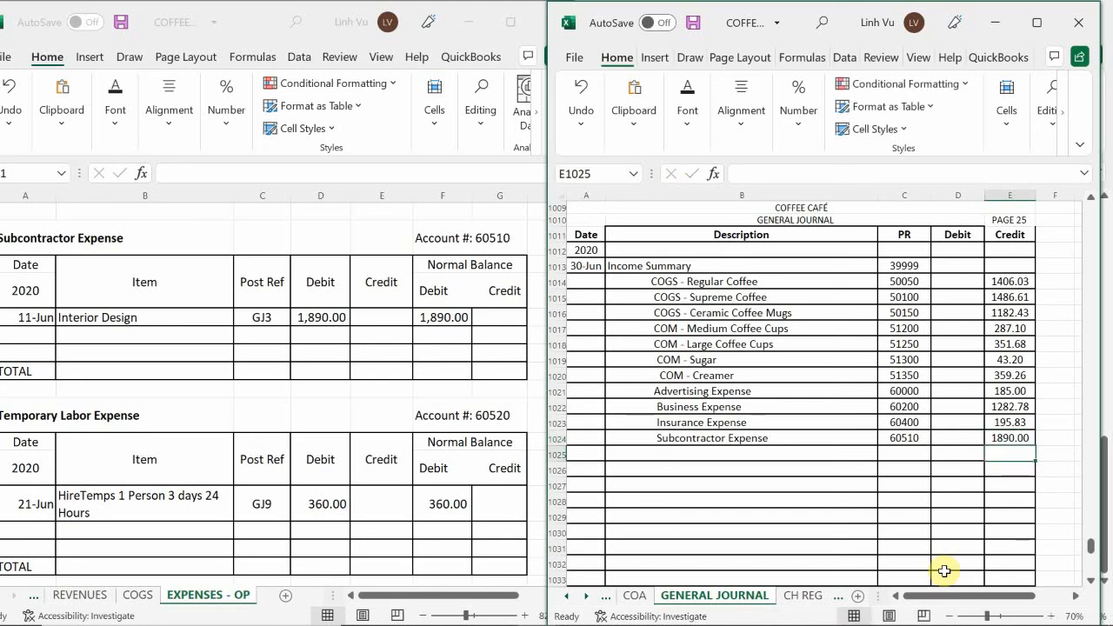
Post a 6/30 CLOSE entry to the Subcontractor Expense ledger with post reference GJ25 and a credit of 1890
{"action": "left_click", "coordinate": [29, 331]}
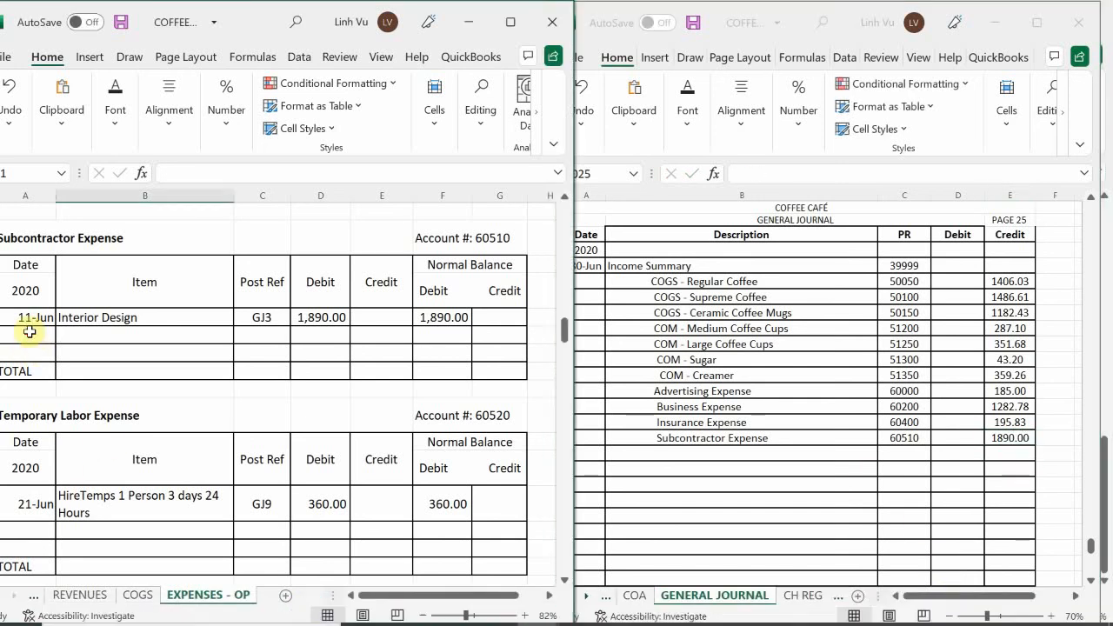
{"action": "left_click", "coordinate": [30, 335]}
{"action": "type", "text": "6/"}
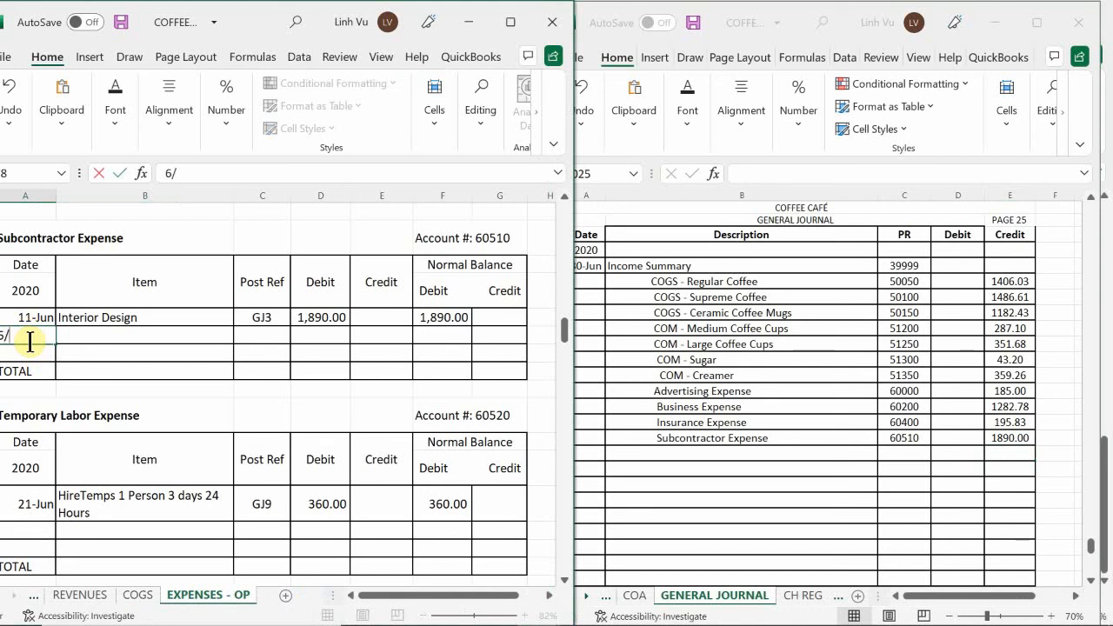
{"action": "type", "text": "30"}
{"action": "key", "text": "Tab"}
{"action": "type", "text": "C"}
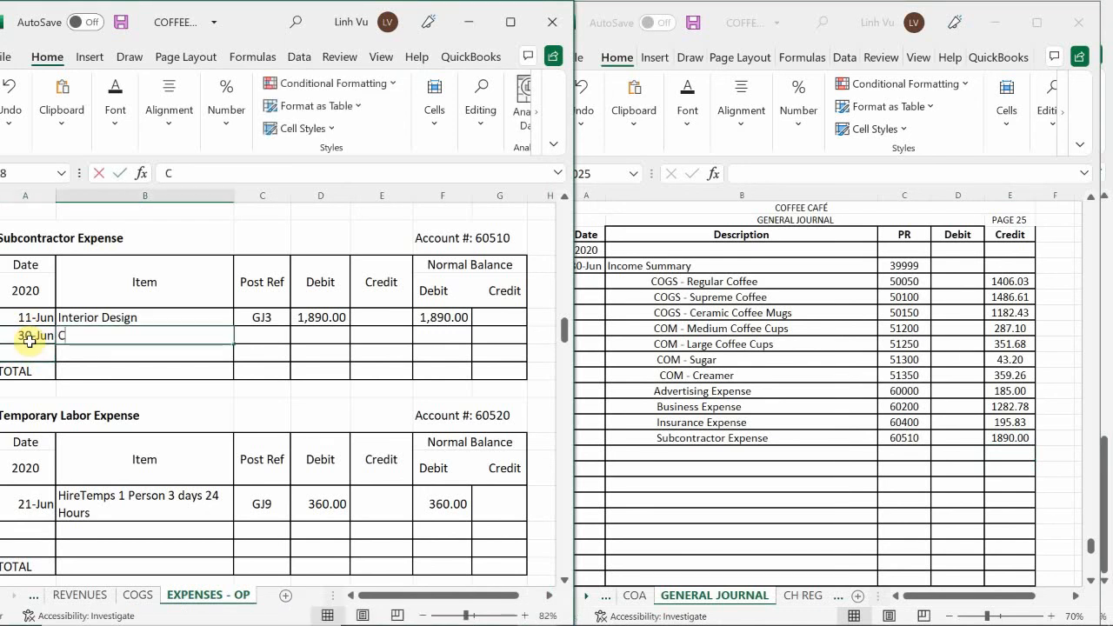
{"action": "type", "text": "LOSE"}
{"action": "key", "text": "Tab"}
{"action": "type", "text": "GJ2"}
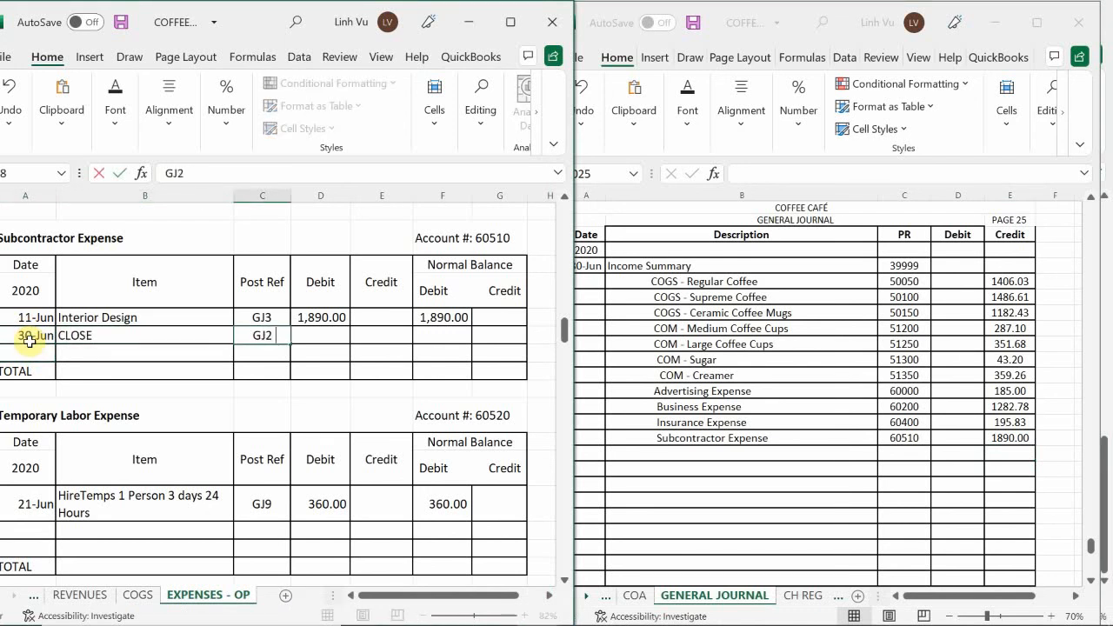
{"action": "type", "text": "5"}
{"action": "key", "text": "Tab"}
{"action": "key", "text": "Tab"}
{"action": "type", "text": "1890"}
{"action": "key", "text": "Return"}
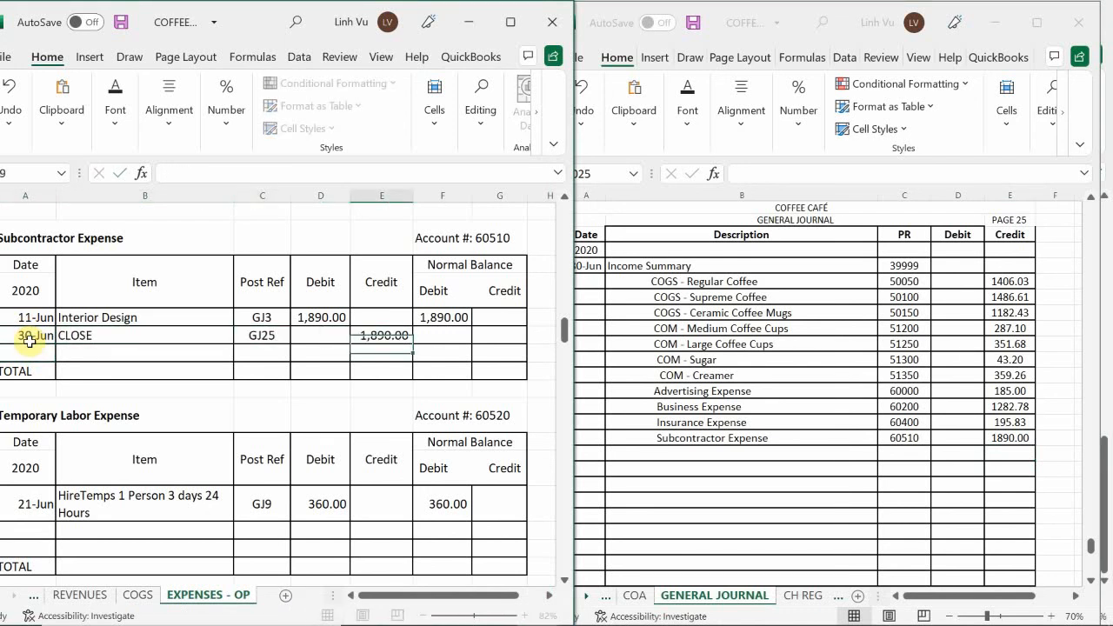
Calculate the CLOSE row's debit balance in the Subcontractor Expense ledger with the formula =F77+D78-E78
{"action": "key", "text": "Up"}
{"action": "key", "text": "Right"}
{"action": "type", "text": "="}
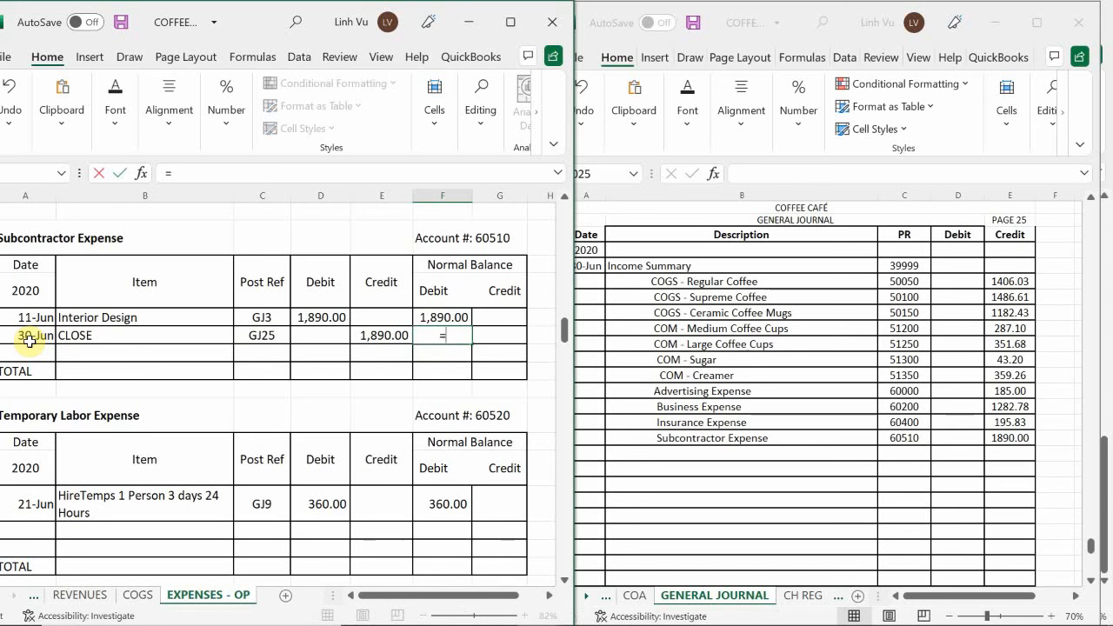
{"action": "key", "text": "Up"}
{"action": "type", "text": "+"}
{"action": "key", "text": "Left"}
{"action": "key", "text": "Left"}
{"action": "type", "text": "-"}
{"action": "key", "text": "Left"}
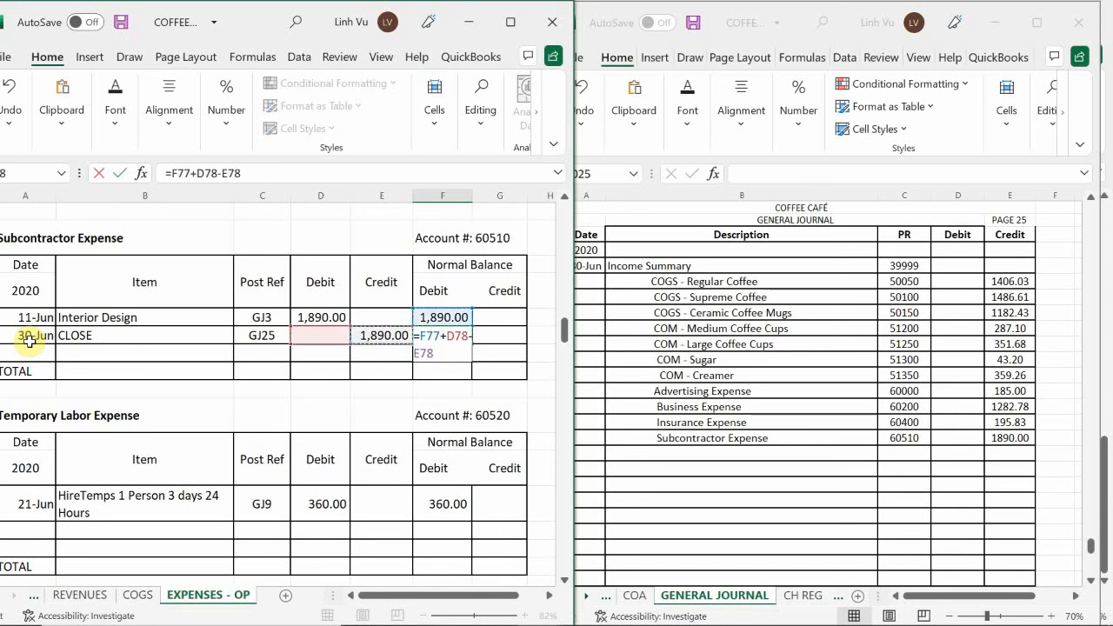
{"action": "key", "text": "Return"}
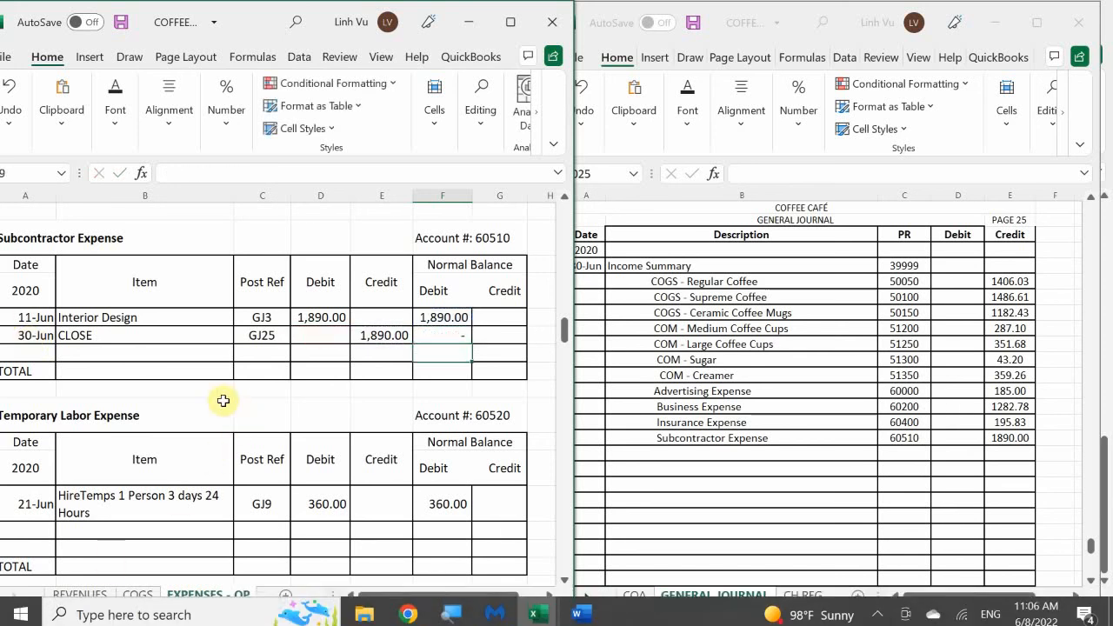
Find the Temporary Labor Expense ledger and add an indented Temporary Labor Expense description in row 1025 of the general journal
{"action": "left_click", "coordinate": [223, 400]}
{"action": "scroll", "coordinate": [224, 400], "scroll_direction": "down", "scroll_amount": 3}
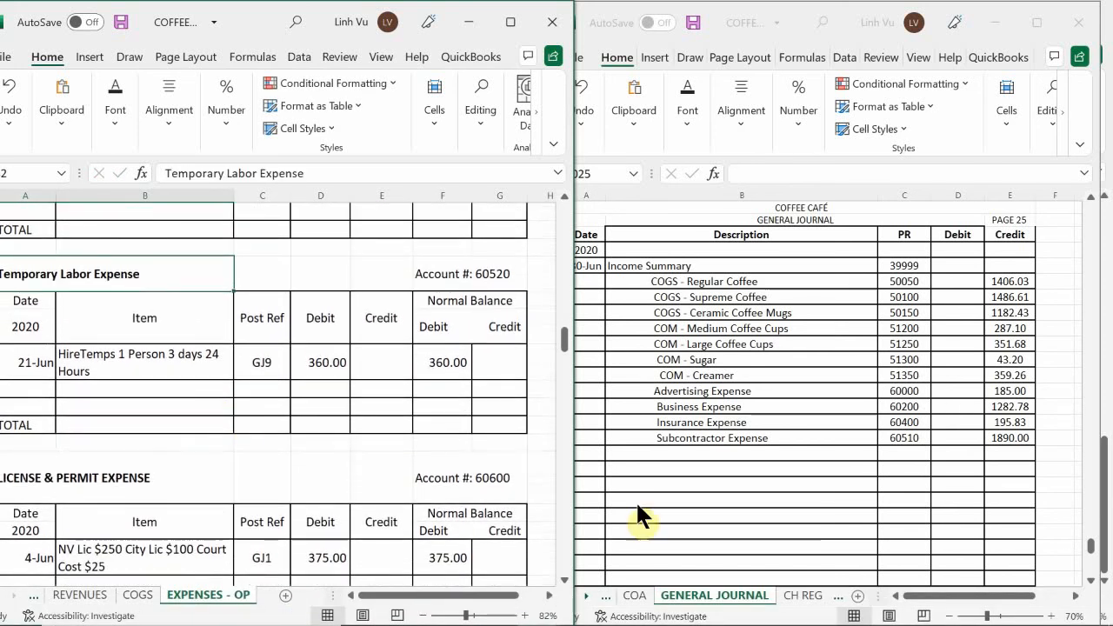
{"action": "left_click", "coordinate": [662, 453]}
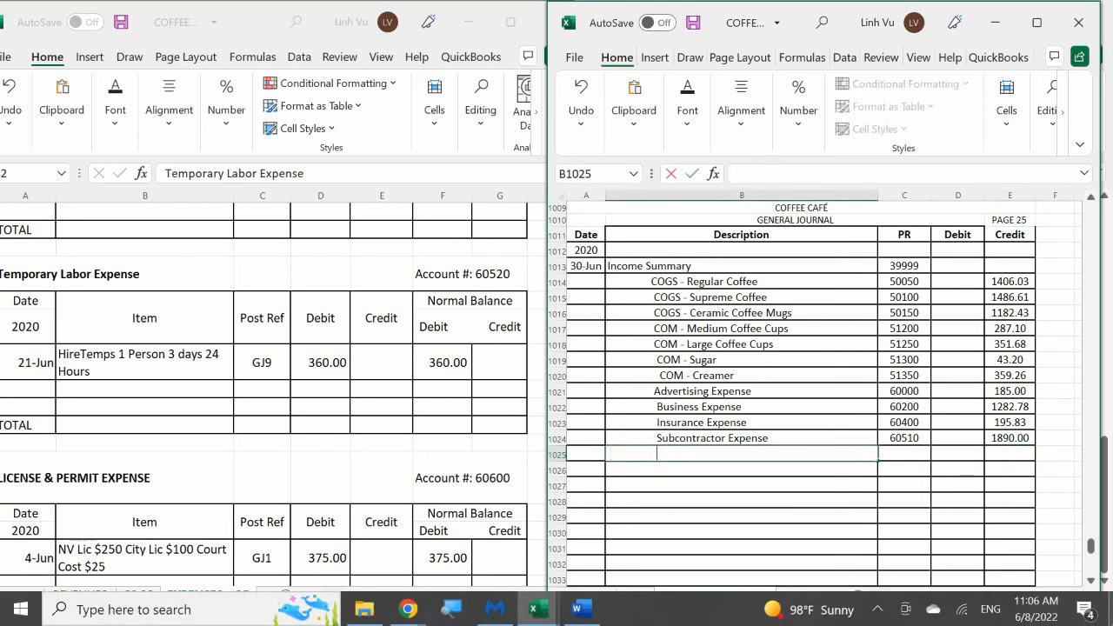
{"action": "type", "text": "Temporary"}
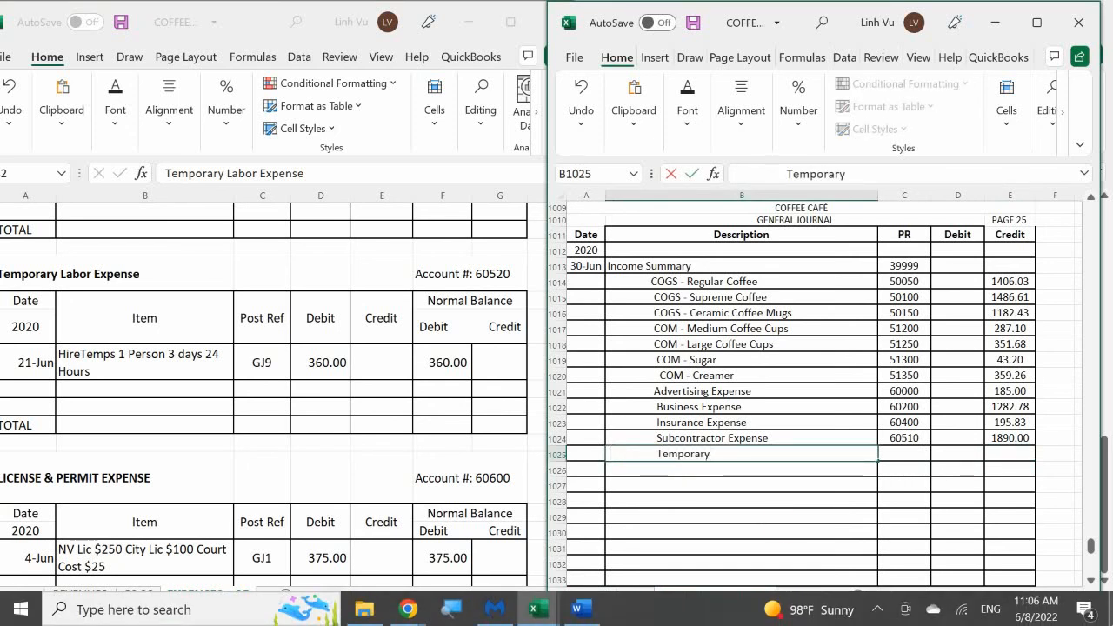
{"action": "type", "text": " Laboe E"}
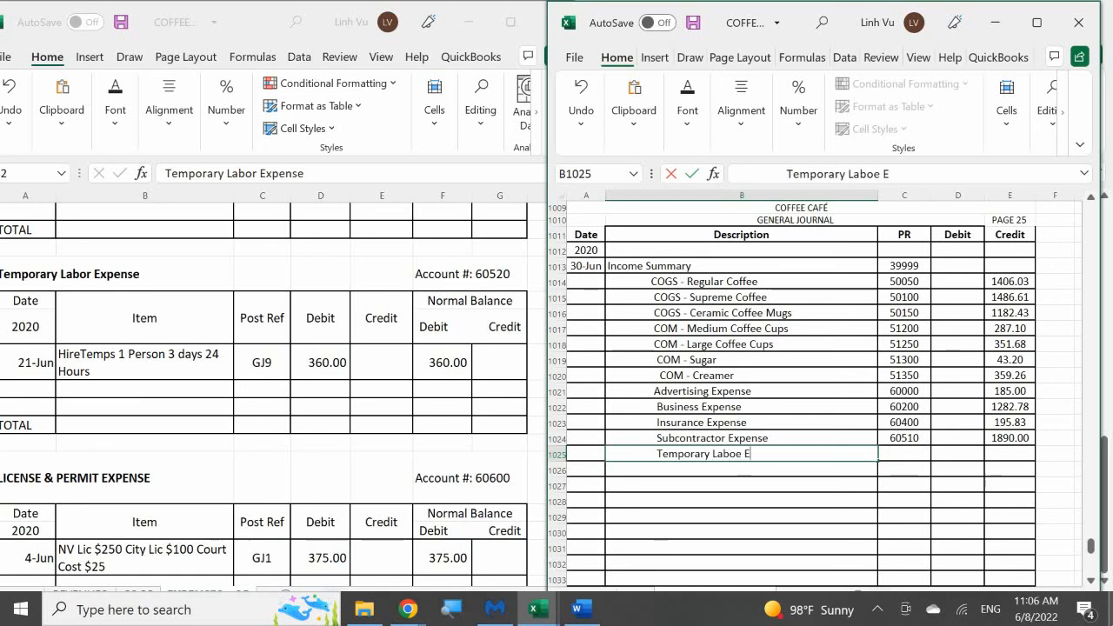
{"action": "key", "text": "BackSpace"}
{"action": "key", "text": "BackSpace"}
{"action": "key", "text": "BackSpace"}
{"action": "type", "text": "r Expense"}
{"action": "key", "text": "Tab"}
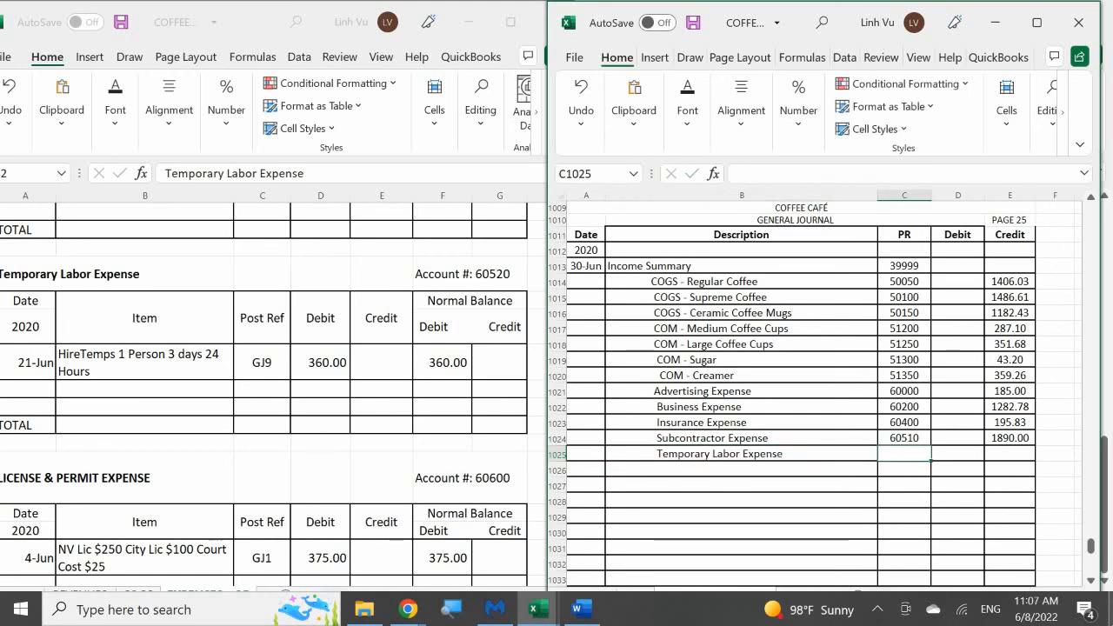
Enter PR 60520 and a credit of 360 for Temporary Labor Expense in row 1025 of the general journal
{"action": "type", "text": "60520"}
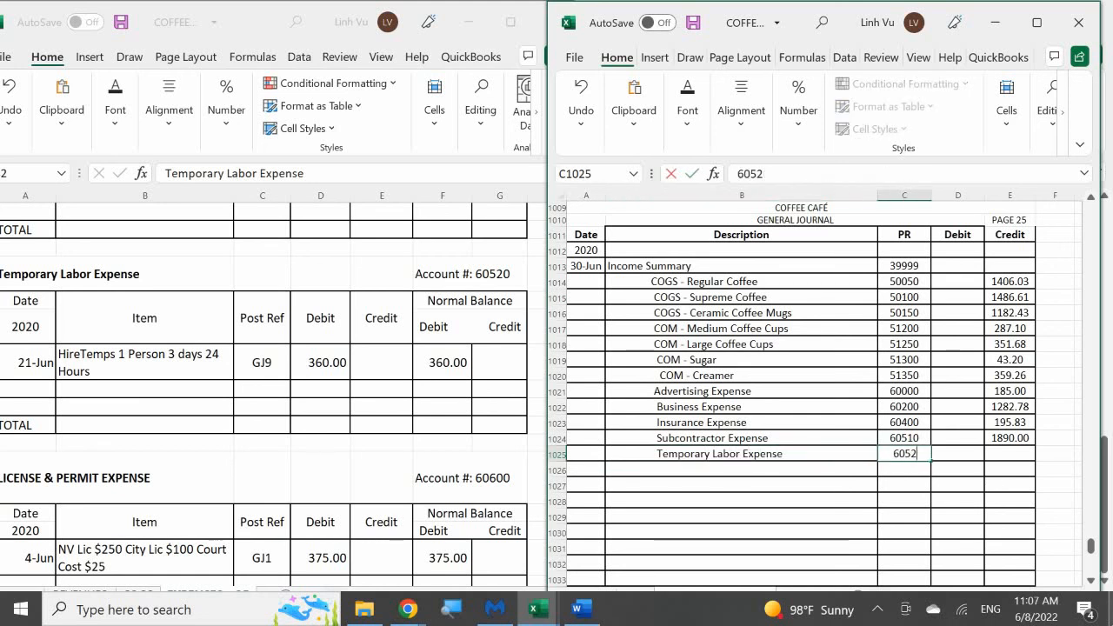
{"action": "key", "text": "Tab"}
{"action": "key", "text": "Tab"}
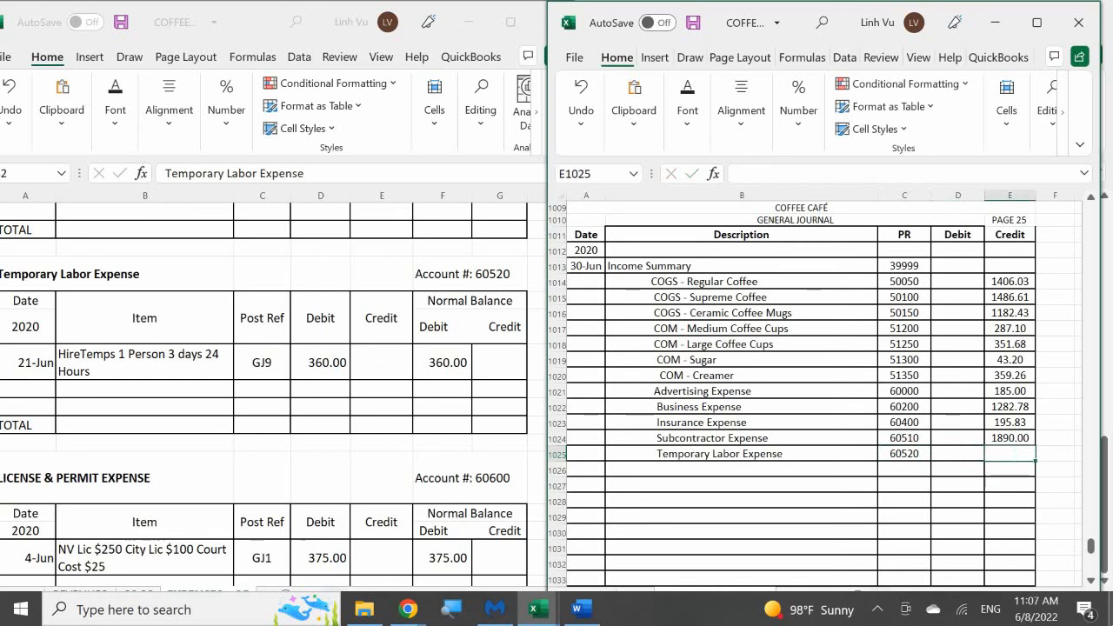
{"action": "type", "text": "360"}
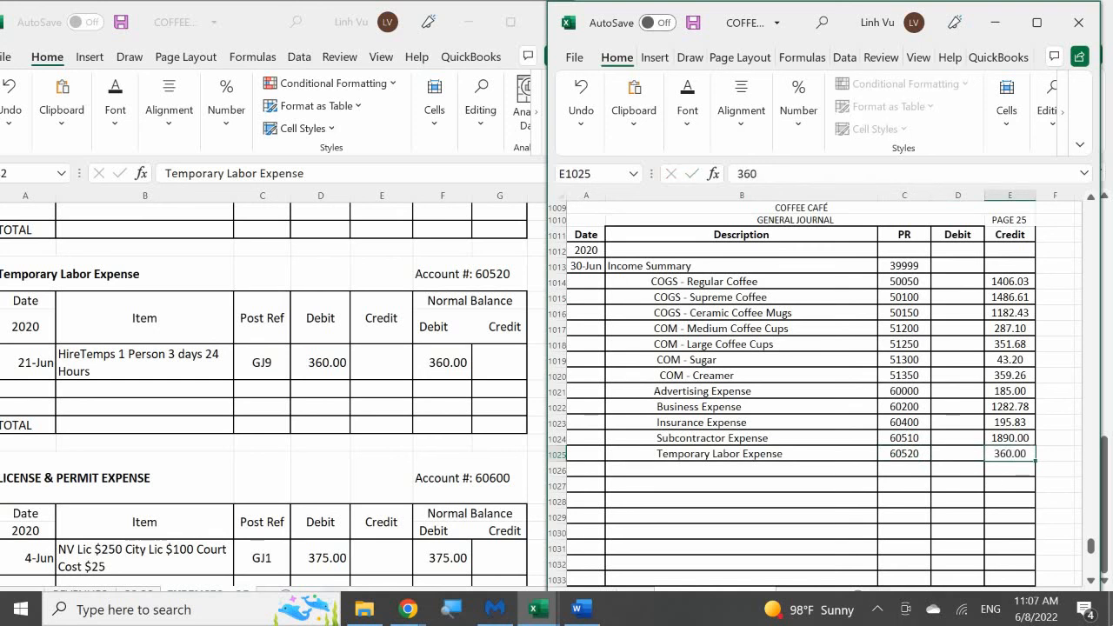
{"action": "key", "text": "Return"}
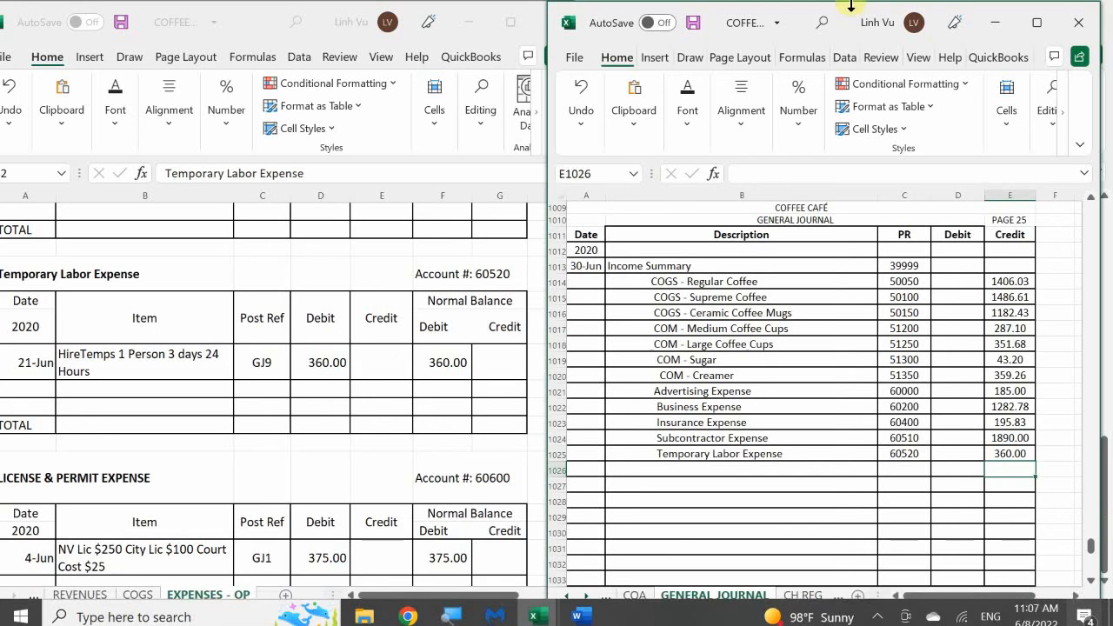
Add a row dated 6/30 with the item CLOSE to the Temporary Labor Expense ledger
{"action": "left_click", "coordinate": [25, 383]}
{"action": "left_click", "coordinate": [24, 383]}
{"action": "type", "text": "6/30"}
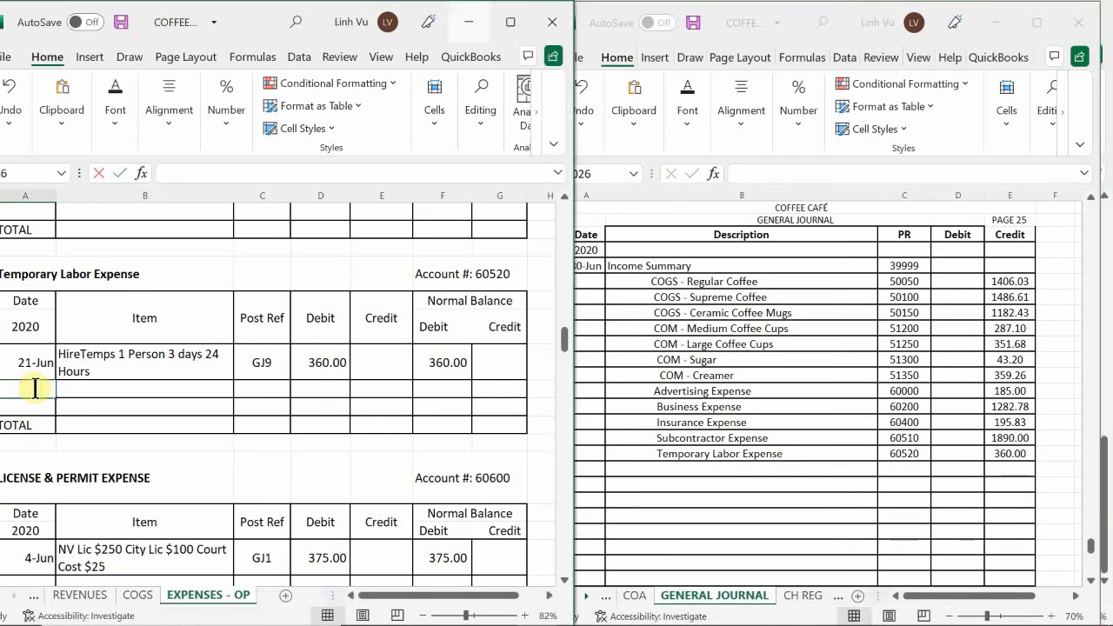
{"action": "key", "text": "Return"}
{"action": "key", "text": "Up"}
{"action": "key", "text": "Right"}
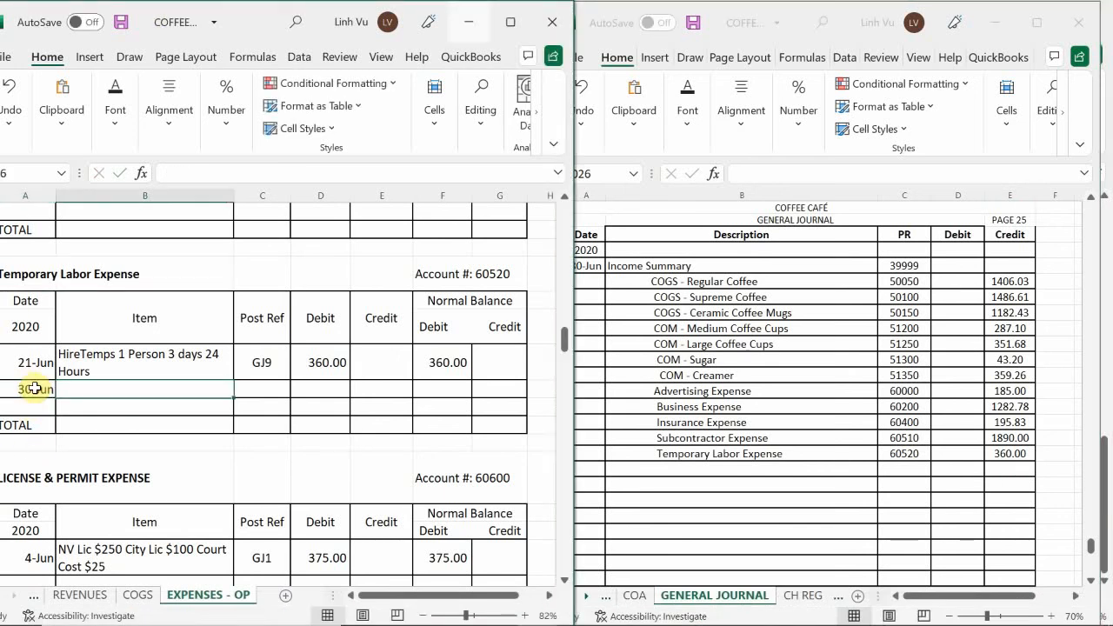
{"action": "type", "text": "CLOSE"}
{"action": "key", "text": "Tab"}
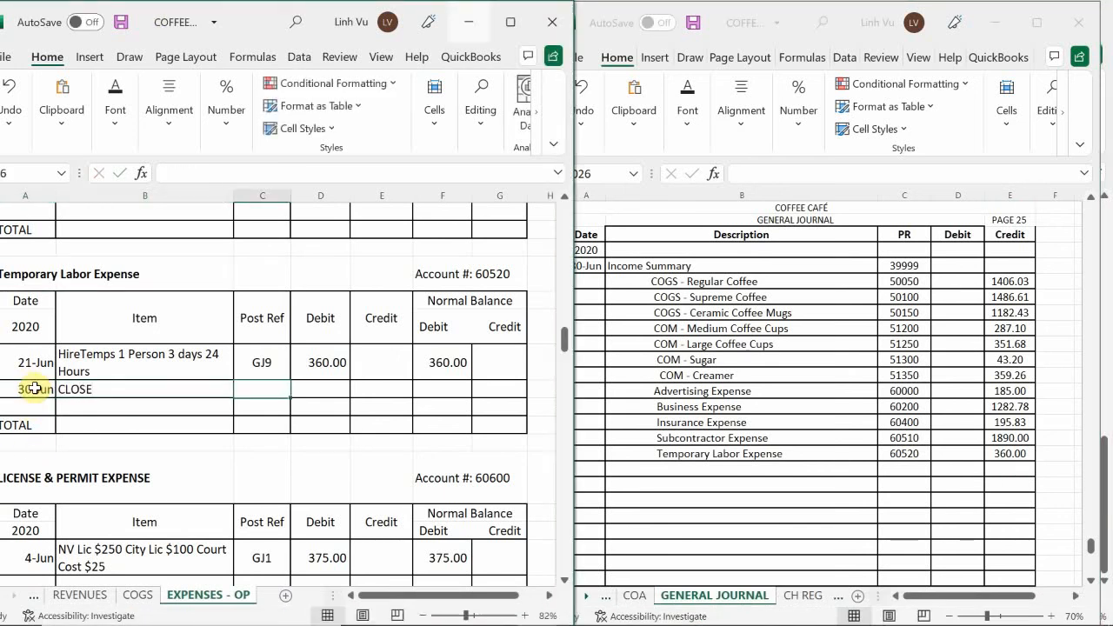
Enter post reference GJ25 and a credit of 360.00 in the Temporary Labor Expense ledger's CLOSE row
{"action": "type", "text": "FJ"}
{"action": "key", "text": "BackSpace"}
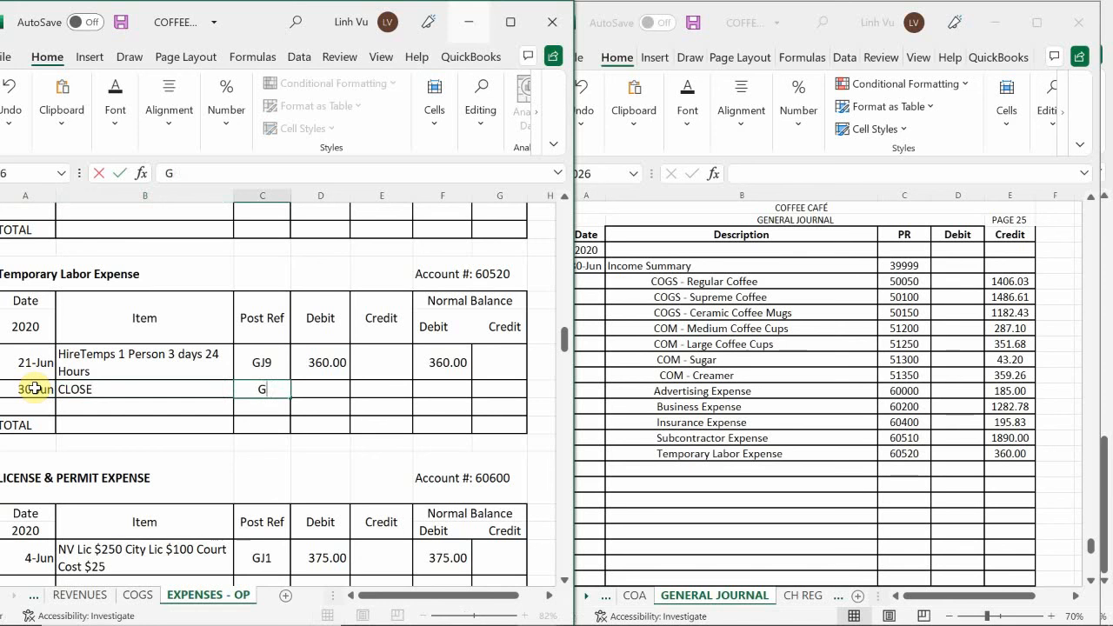
{"action": "type", "text": "JK"}
{"action": "key", "text": "BackSpace"}
{"action": "type", "text": "25"}
{"action": "key", "text": "Tab"}
{"action": "key", "text": "Tab"}
{"action": "type", "text": "360.00"}
{"action": "key", "text": "Return"}
Calculate the debit balance in the Temporary Labor Expense ledger's CLOSE row with the formula =F85+D86-E86
{"action": "key", "text": "Up"}
{"action": "key", "text": "Right"}
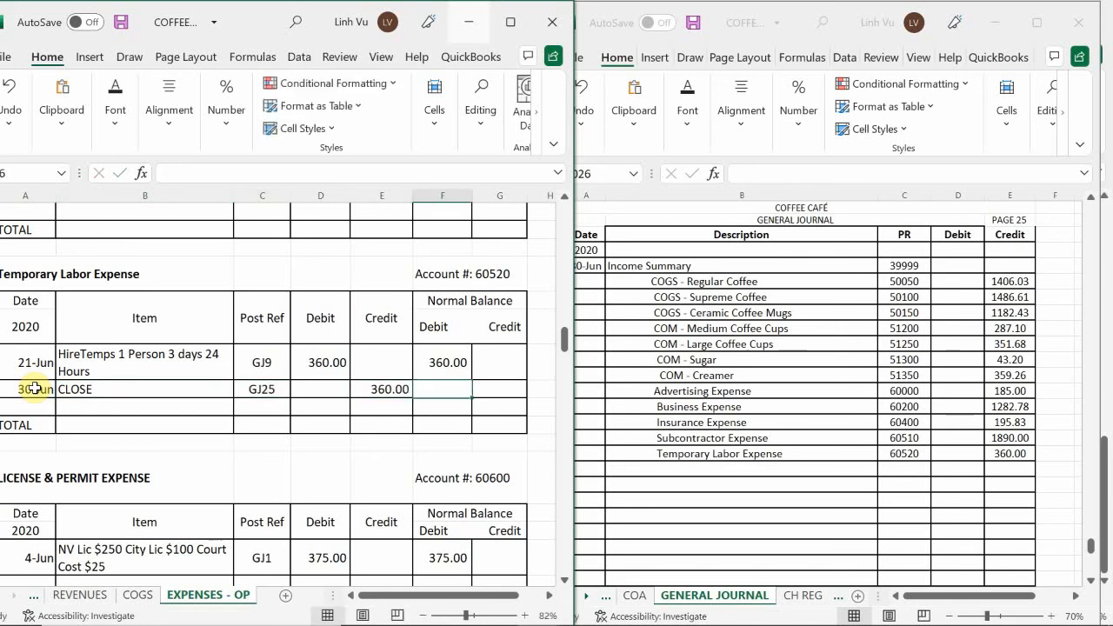
{"action": "type", "text": "="}
{"action": "key", "text": "Up"}
{"action": "type", "text": "+"}
{"action": "key", "text": "Left"}
{"action": "key", "text": "Left"}
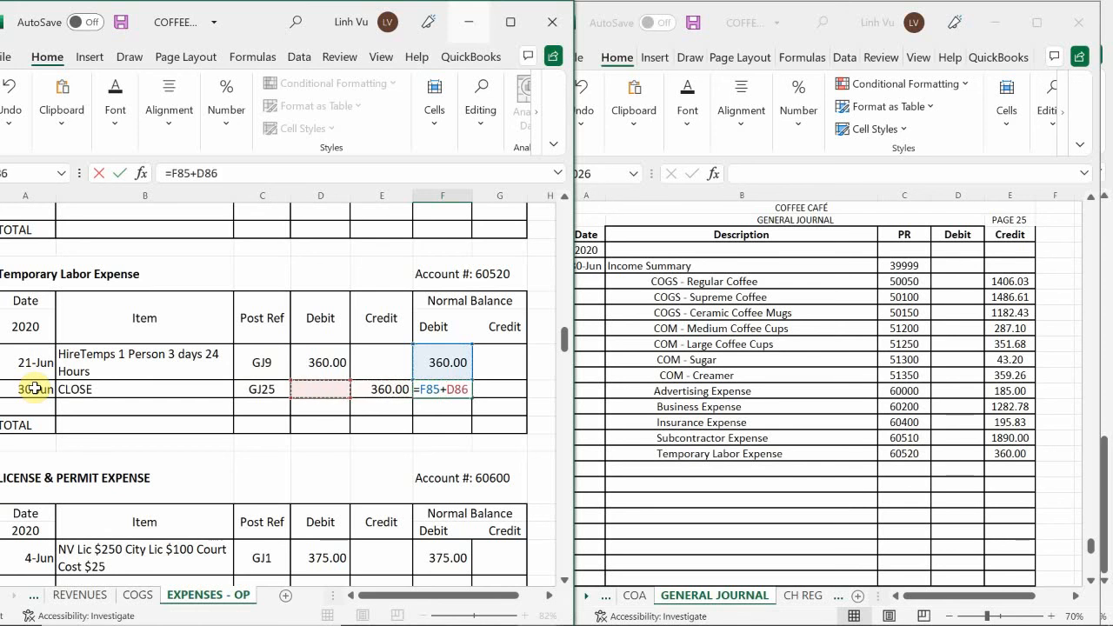
{"action": "type", "text": "-"}
{"action": "key", "text": "Left"}
{"action": "key", "text": "Return"}
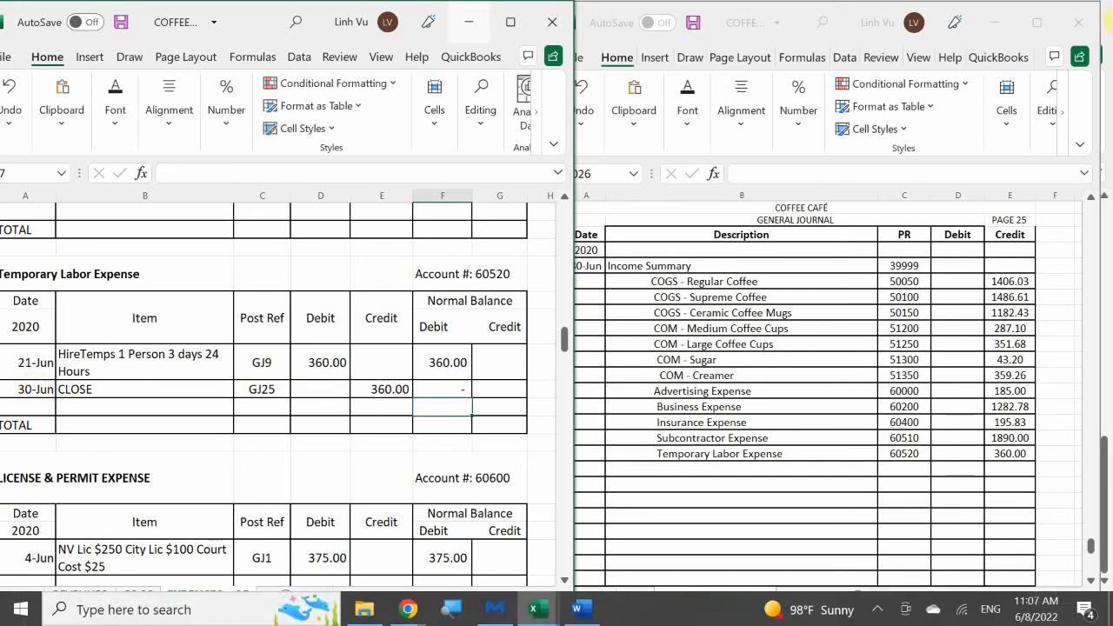
Find the License & Permit Expense ledger and add an indented "License & Parmit Expense" description in row 1026 of the general journal
{"action": "left_click", "coordinate": [262, 363]}
{"action": "scroll", "coordinate": [260, 365], "scroll_direction": "down", "scroll_amount": 1}
{"action": "scroll", "coordinate": [260, 364], "scroll_direction": "down", "scroll_amount": 2}
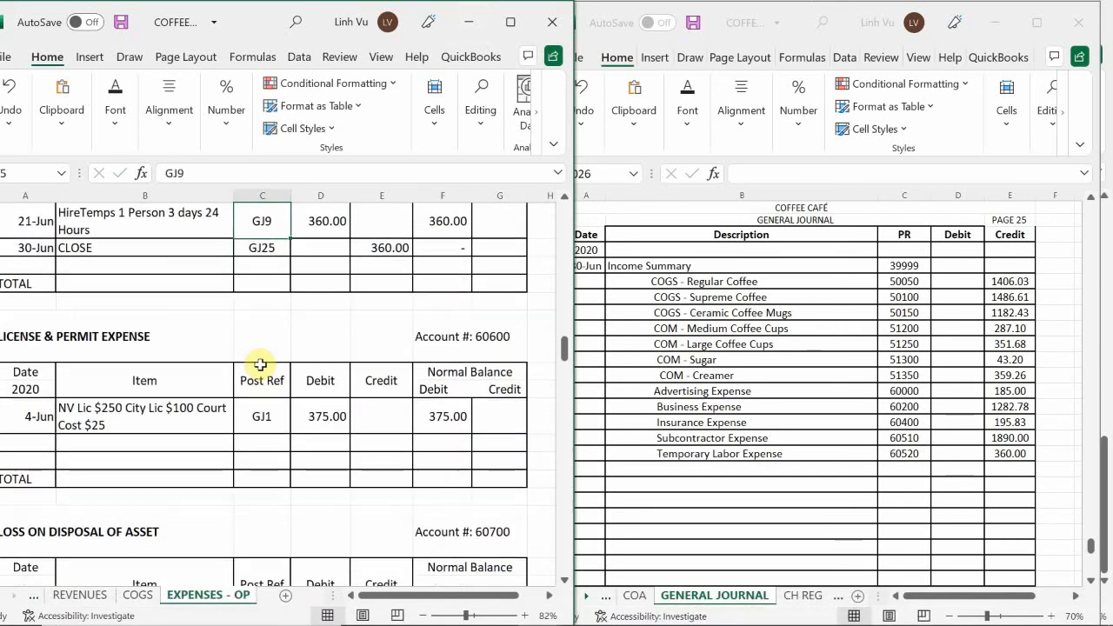
{"action": "scroll", "coordinate": [260, 364], "scroll_direction": "down", "scroll_amount": 4}
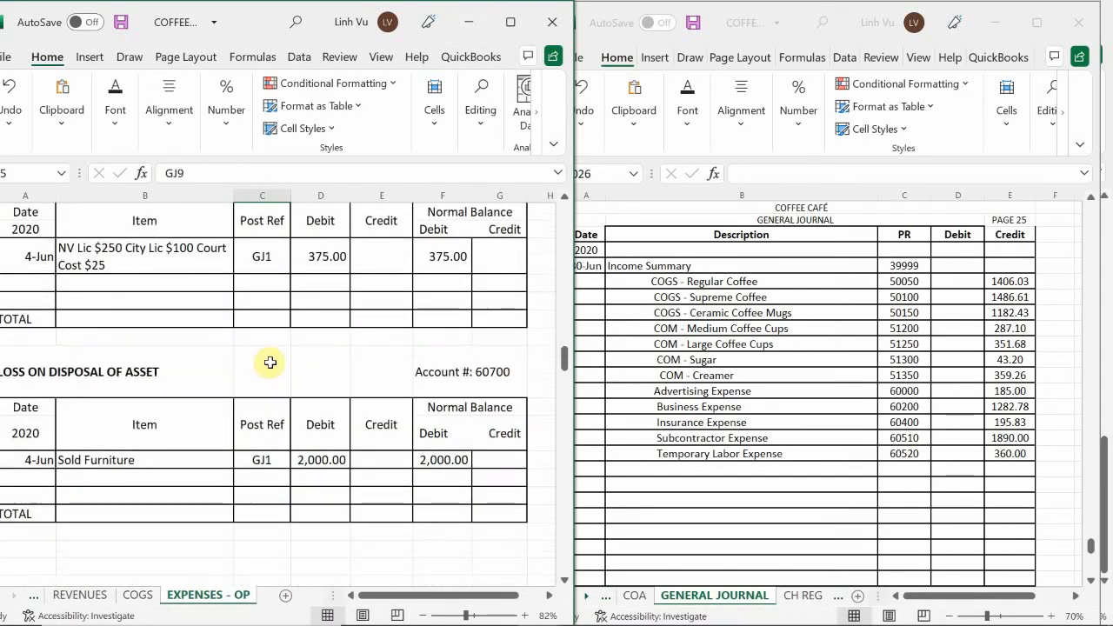
{"action": "left_click", "coordinate": [661, 425]}
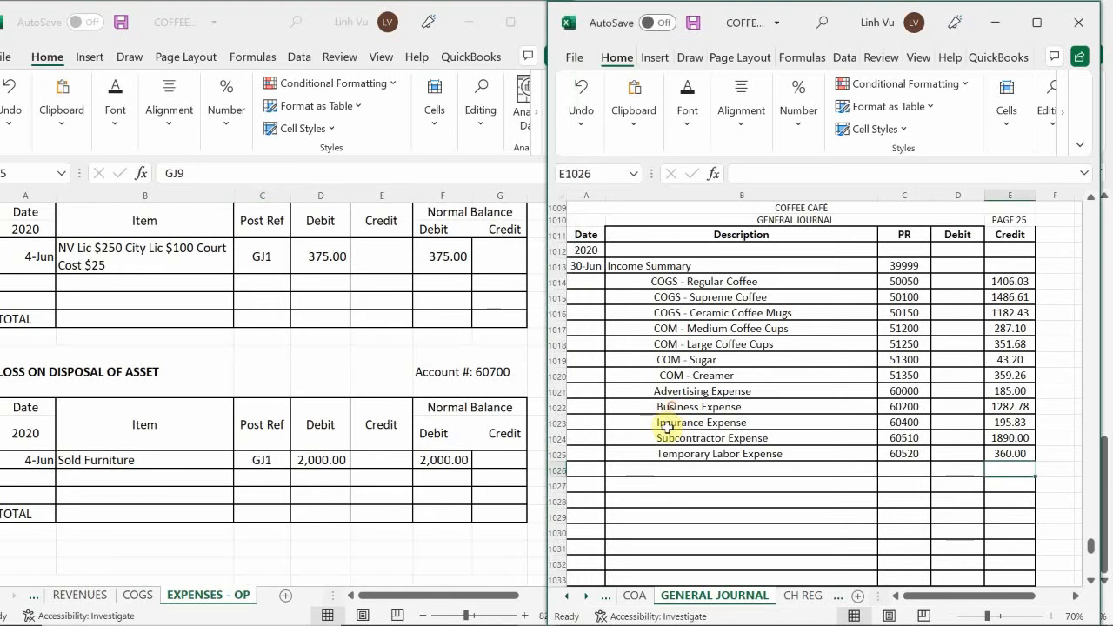
{"action": "scroll", "coordinate": [667, 428], "scroll_direction": "down", "scroll_amount": 1}
{"action": "scroll", "coordinate": [660, 426], "scroll_direction": "down", "scroll_amount": 1}
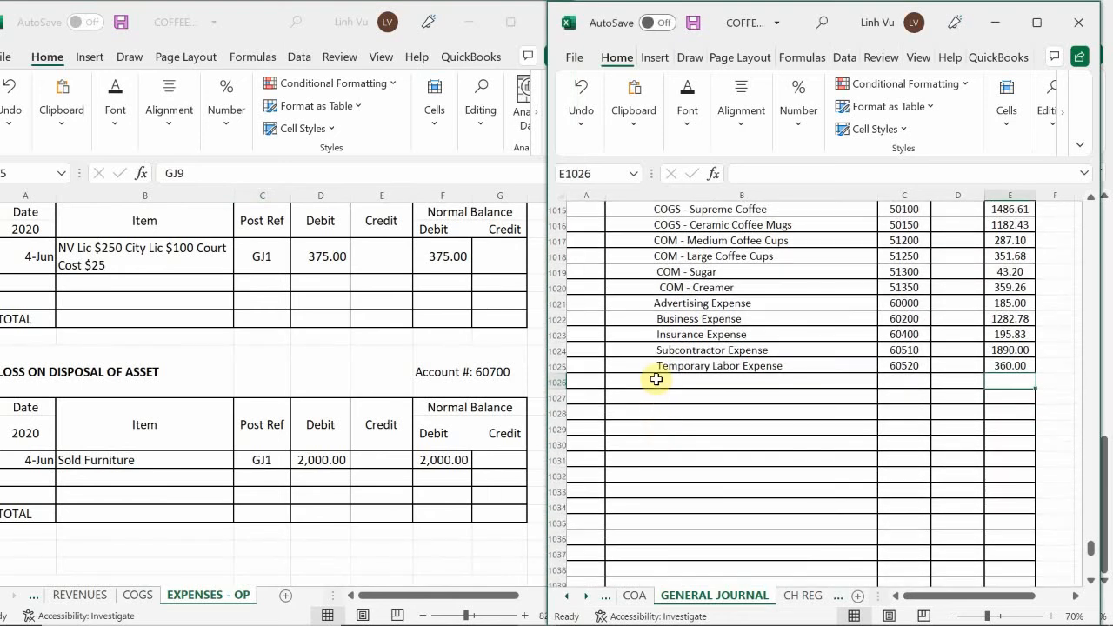
{"action": "left_click", "coordinate": [656, 380]}
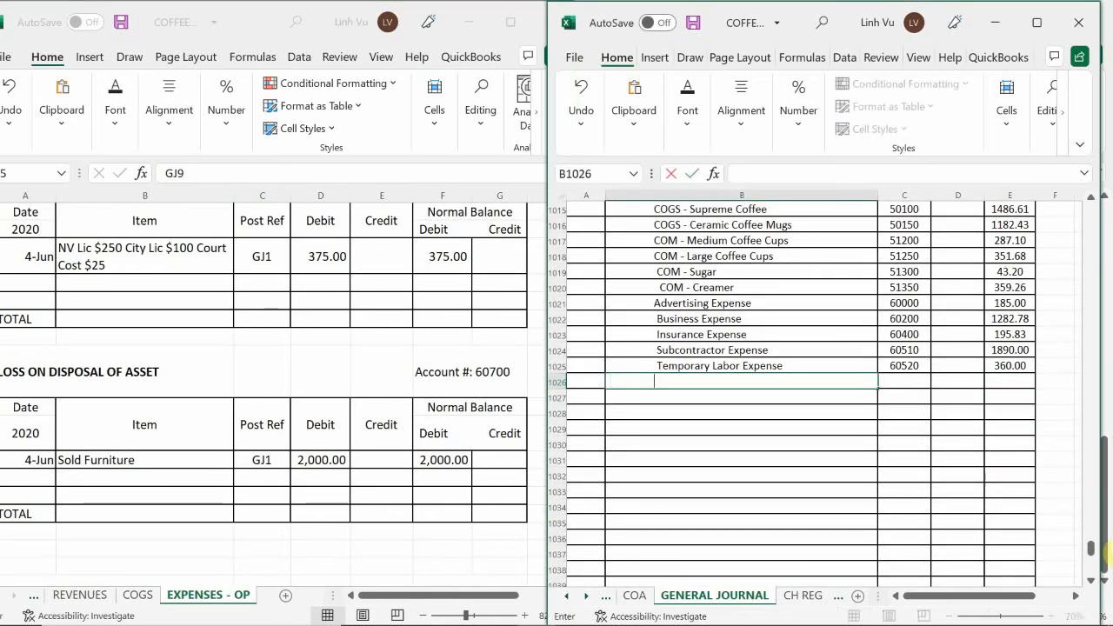
{"action": "type", "text": "Luic"}
{"action": "key", "text": "BackSpace"}
{"action": "key", "text": "BackSpace"}
{"action": "key", "text": "BackSpace"}
{"action": "type", "text": "icense &"}
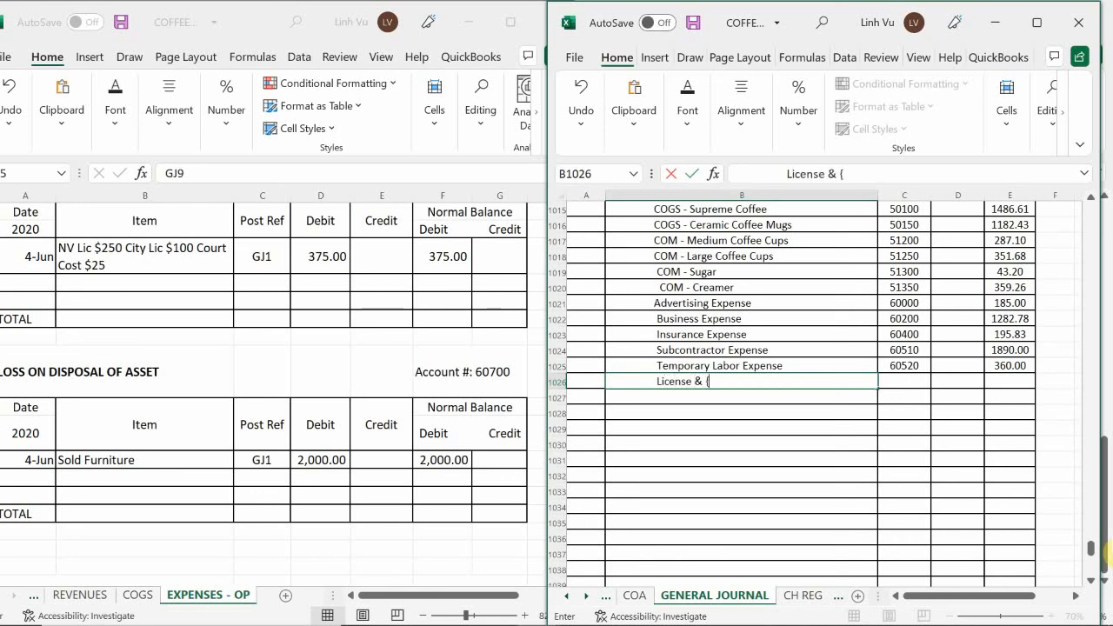
{"action": "type", "text": " Parmit Expen"}
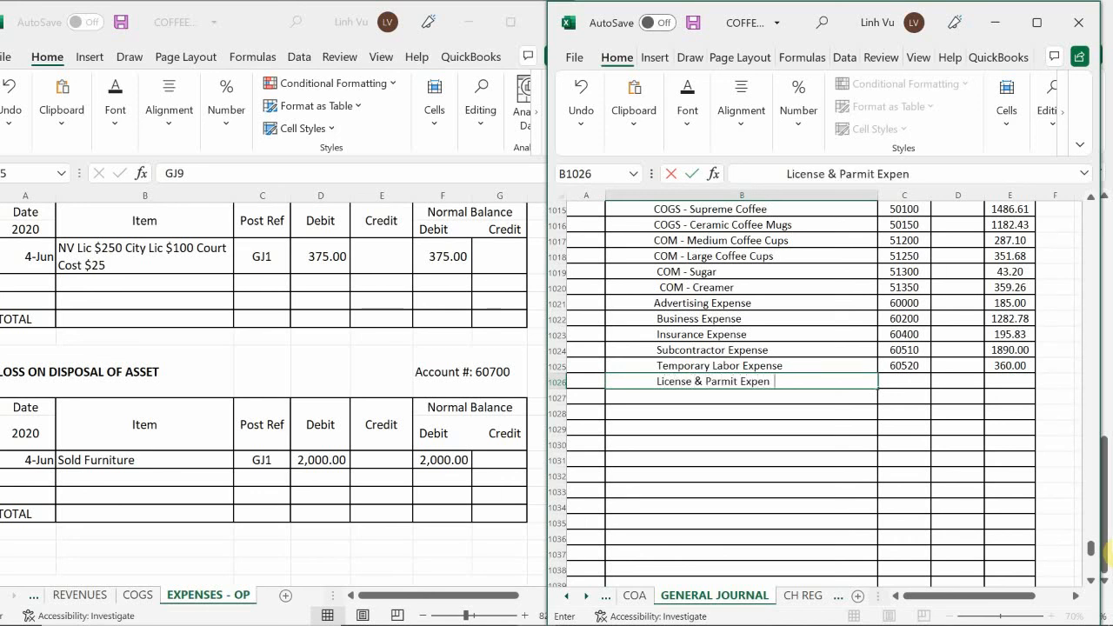
{"action": "type", "text": "se"}
{"action": "key", "text": "Return"}
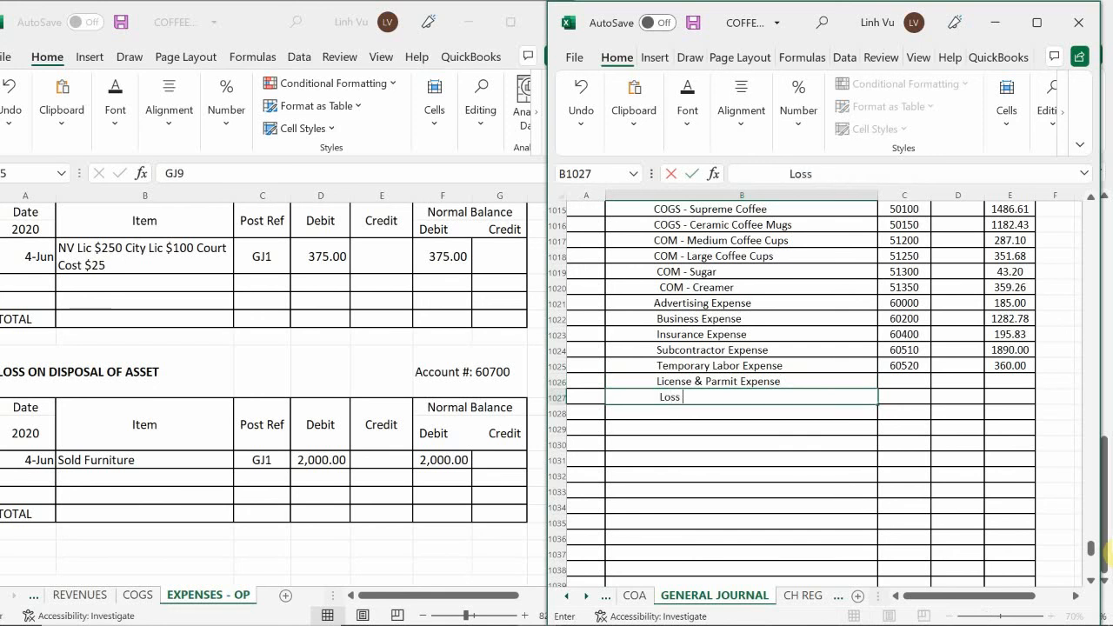
Add an indented "Loss on Disposal of Asset" description in row 1027 of the general journal
{"action": "type", "text": "Loss on Disposal O"}
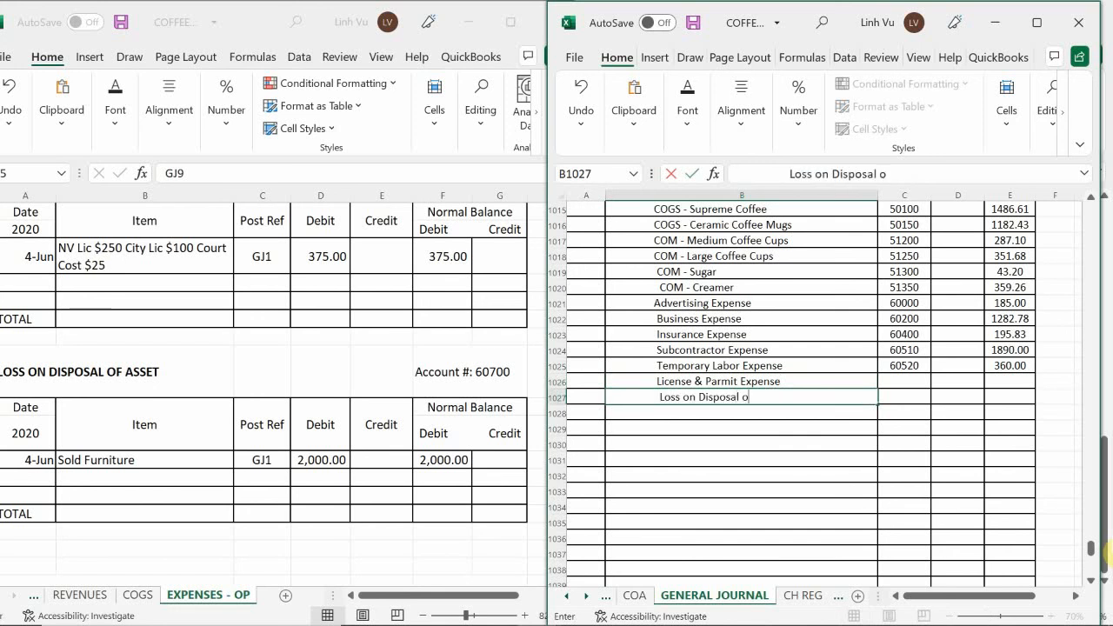
{"action": "type", "text": "f Asset"}
{"action": "key", "text": "Return"}
Enter PR 60600 for the license and permit line and PR 60700 for the loss on disposal line in the general journal
{"action": "left_click", "coordinate": [905, 382]}
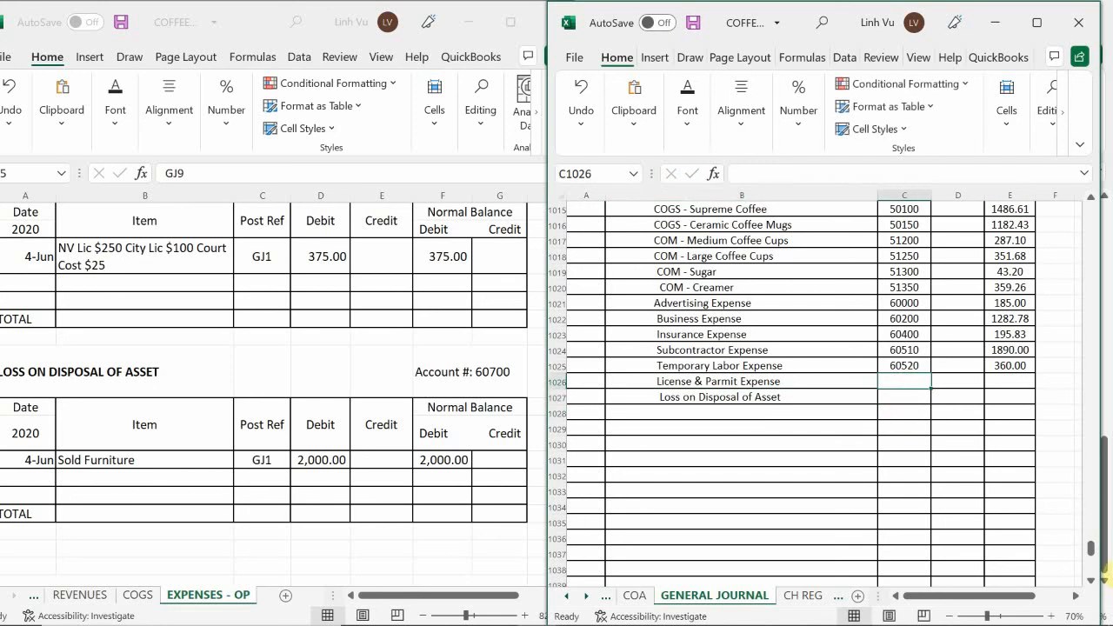
{"action": "type", "text": "60600"}
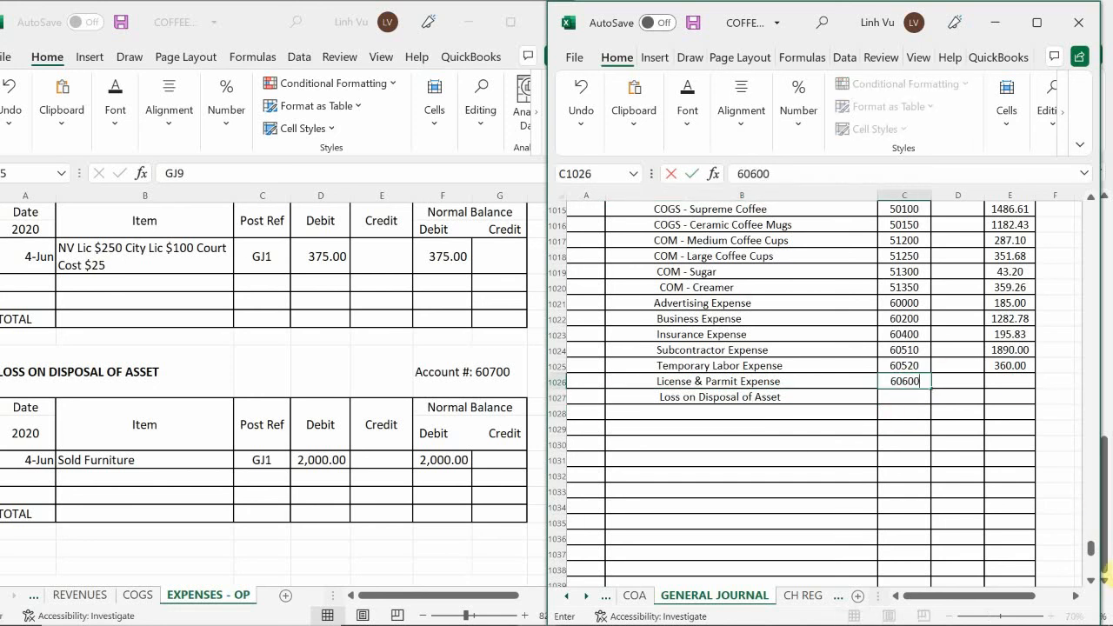
{"action": "key", "text": "Return"}
{"action": "type", "text": "60700"}
{"action": "key", "text": "Return"}
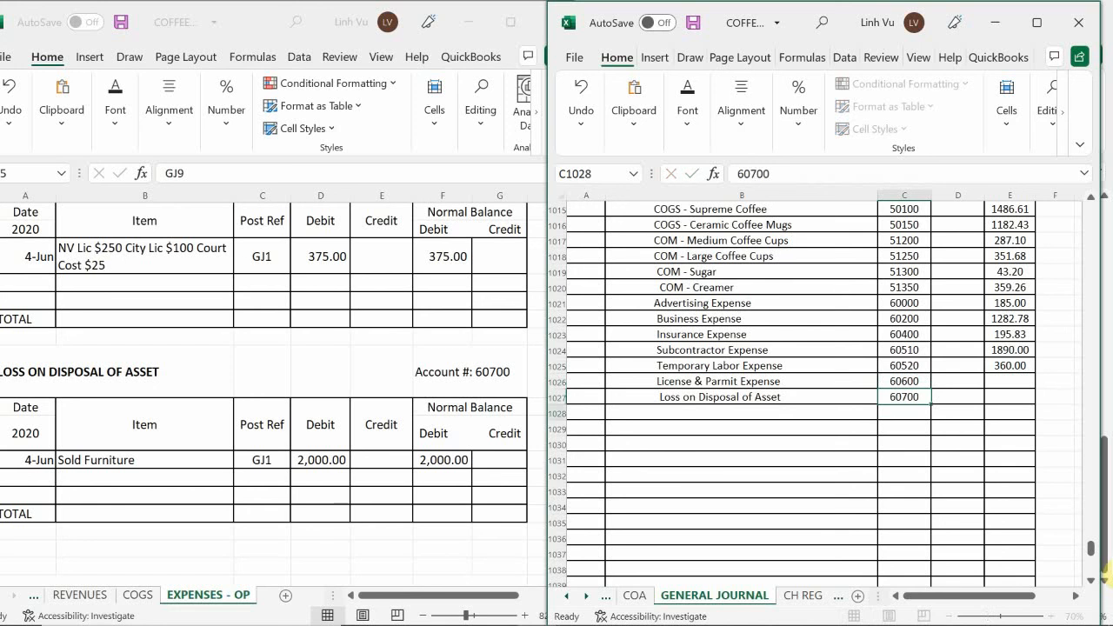
Enter credits of 375 in row 1026 and 2000 in row 1027 of the general journal
{"action": "key", "text": "Right"}
{"action": "key", "text": "Up"}
{"action": "key", "text": "Right"}
{"action": "key", "text": "Up"}
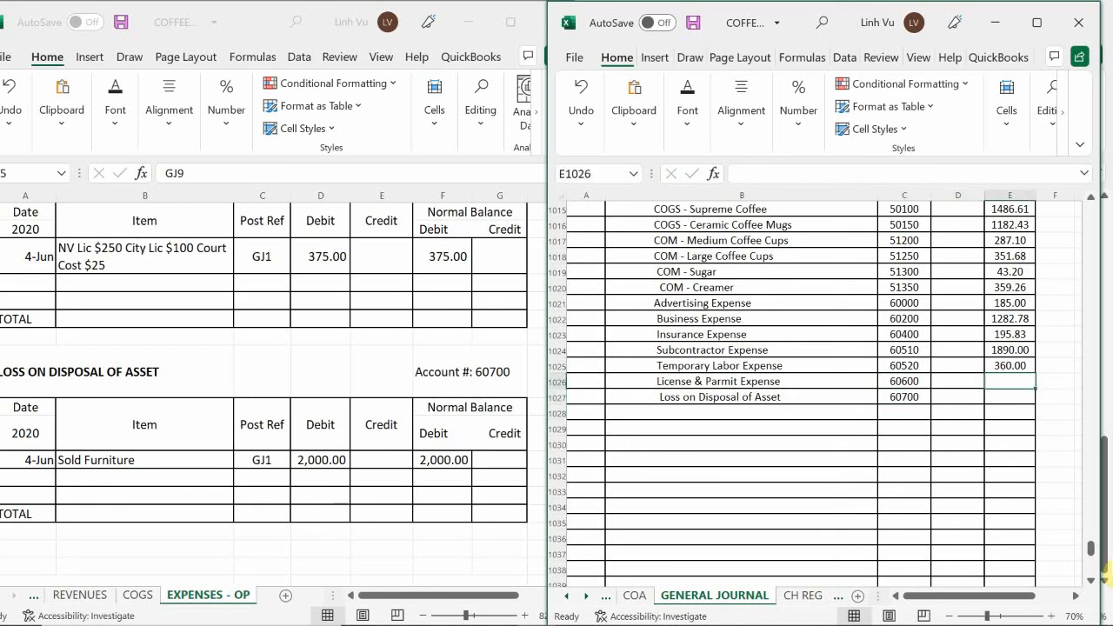
{"action": "type", "text": "375"}
{"action": "key", "text": "Return"}
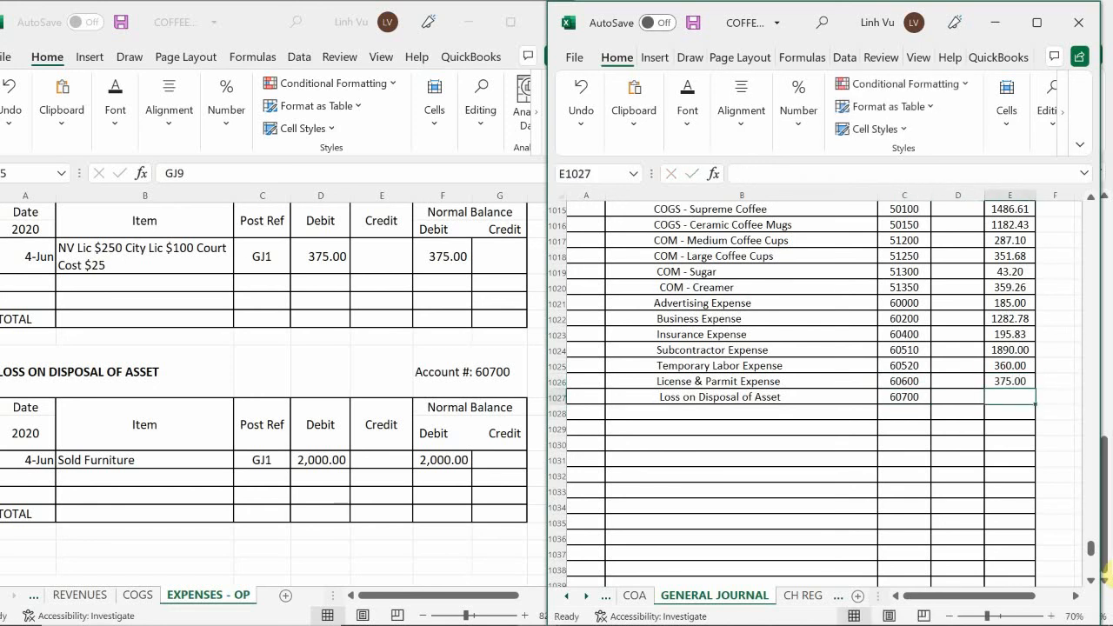
{"action": "type", "text": "2000"}
{"action": "key", "text": "Return"}
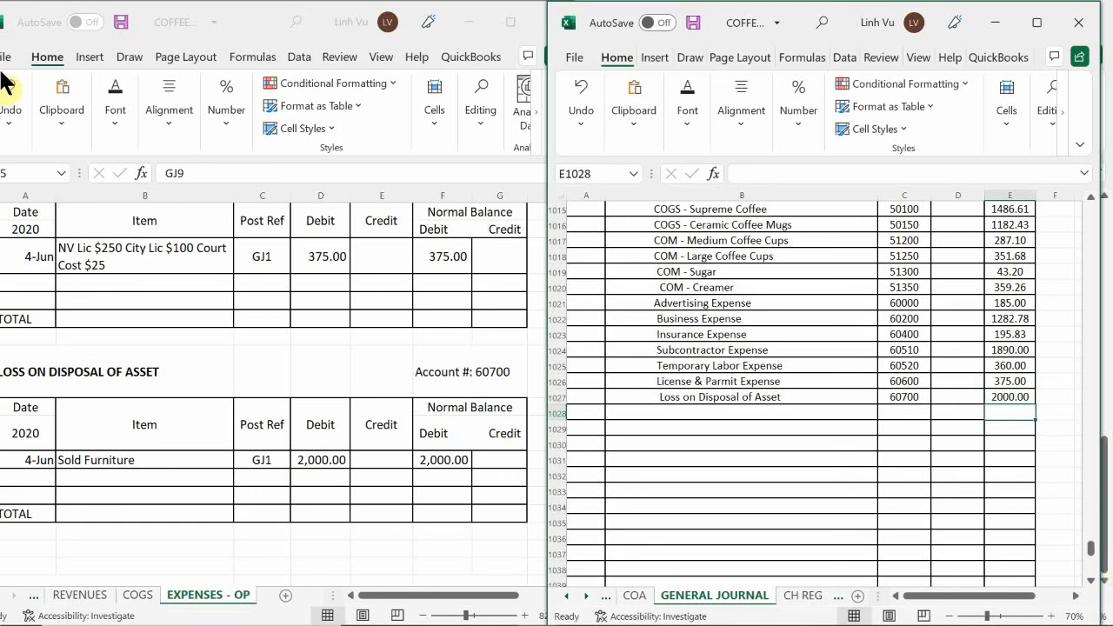
Add a row dated 6/30 with the item CLOSE to the License & Permit Expense ledger
{"action": "left_click", "coordinate": [22, 282]}
{"action": "left_click", "coordinate": [22, 282]}
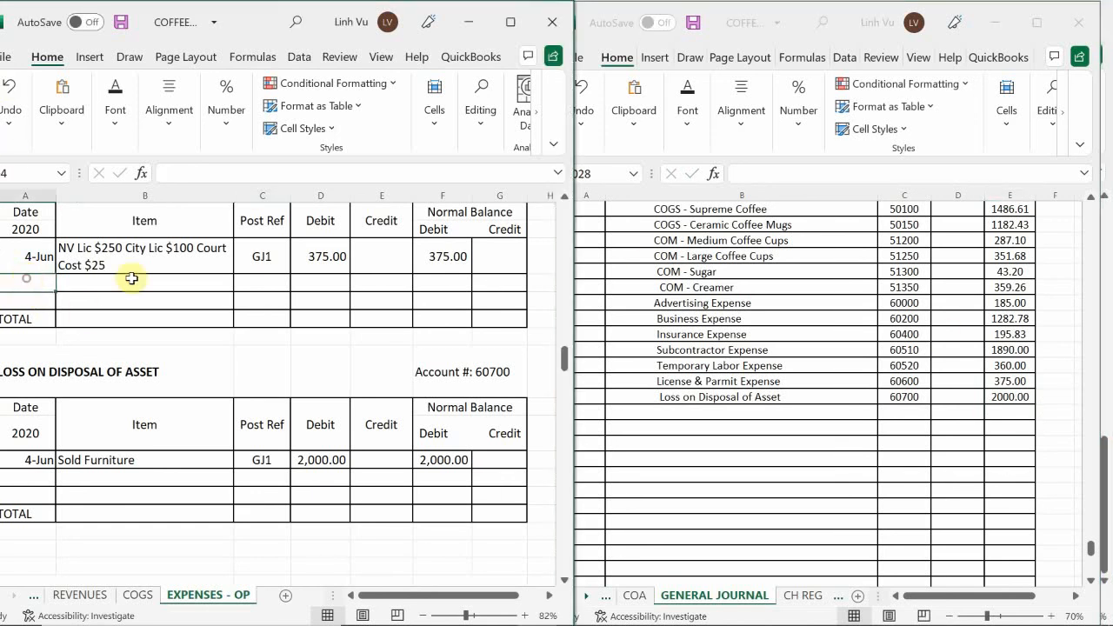
{"action": "type", "text": "6/30"}
{"action": "key", "text": "Return"}
{"action": "left_click", "coordinate": [125, 281]}
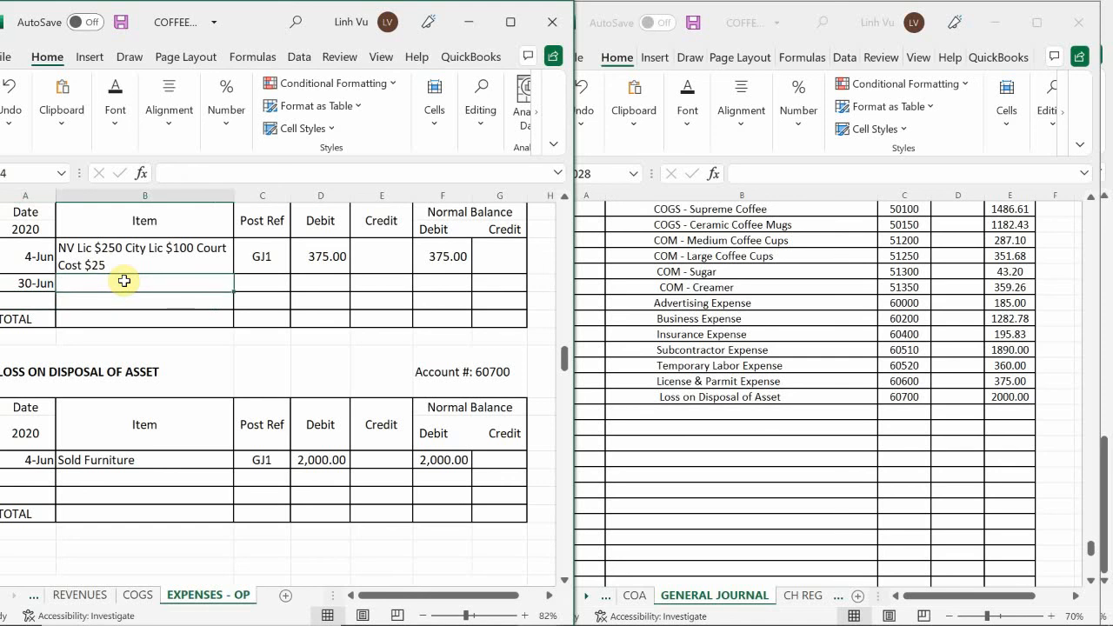
{"action": "type", "text": "CLOSE"}
{"action": "key", "text": "Tab"}
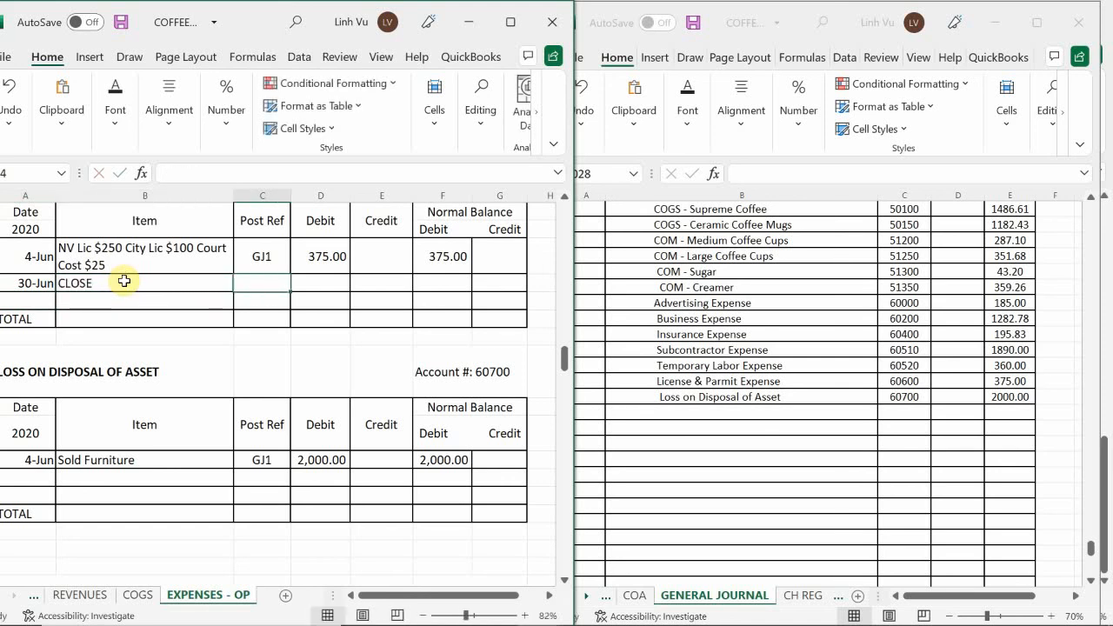
Enter post reference GJ25 and a credit of 375 in the License & Permit Expense ledger's CLOSE row
{"action": "type", "text": "GJ25"}
{"action": "key", "text": "Tab"}
{"action": "key", "text": "Tab"}
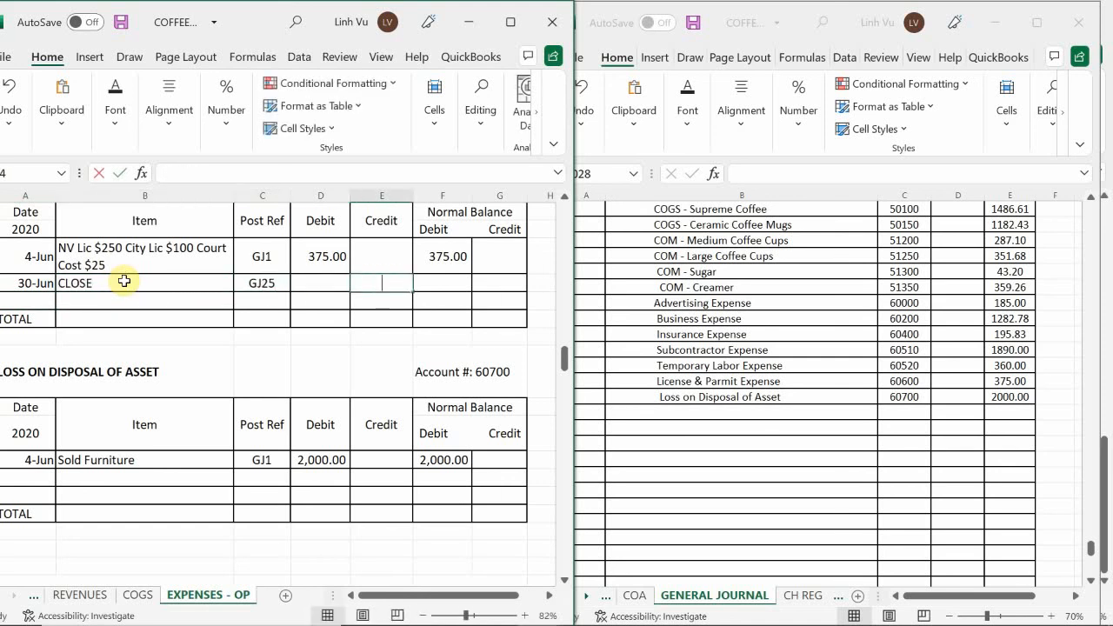
{"action": "type", "text": "375"}
{"action": "key", "text": "Down"}
Calculate the debit balance in the License & Permit Expense ledger's CLOSE row with the formula =F93+D94-E94
{"action": "key", "text": "Up"}
{"action": "key", "text": "Right"}
{"action": "type", "text": "="}
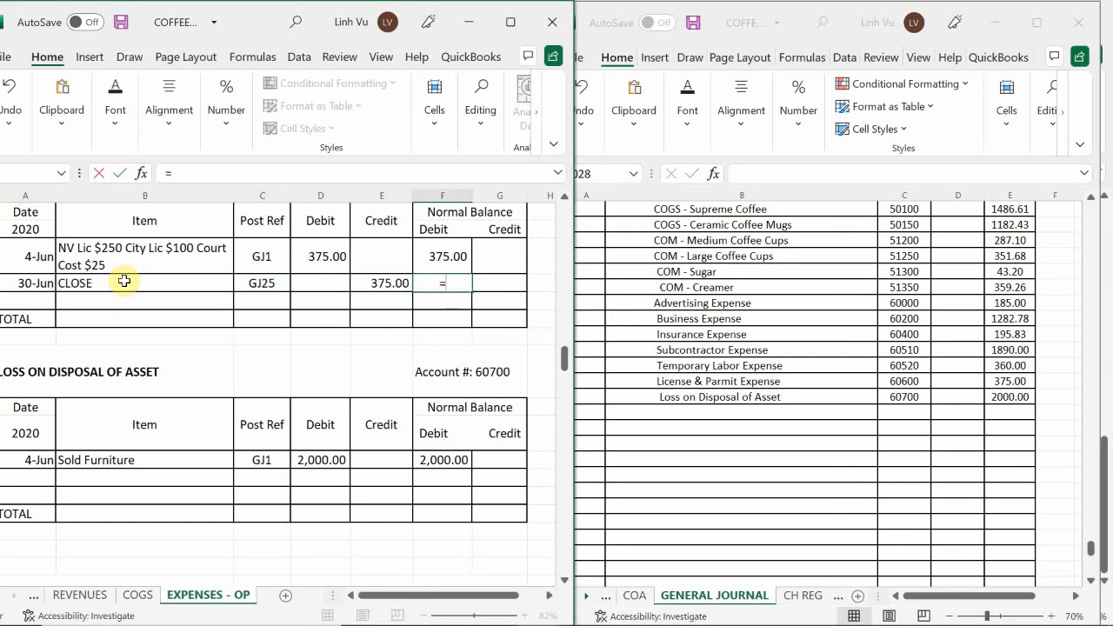
{"action": "key", "text": "Up"}
{"action": "type", "text": "+"}
{"action": "key", "text": "Left"}
{"action": "key", "text": "Left"}
{"action": "type", "text": "-"}
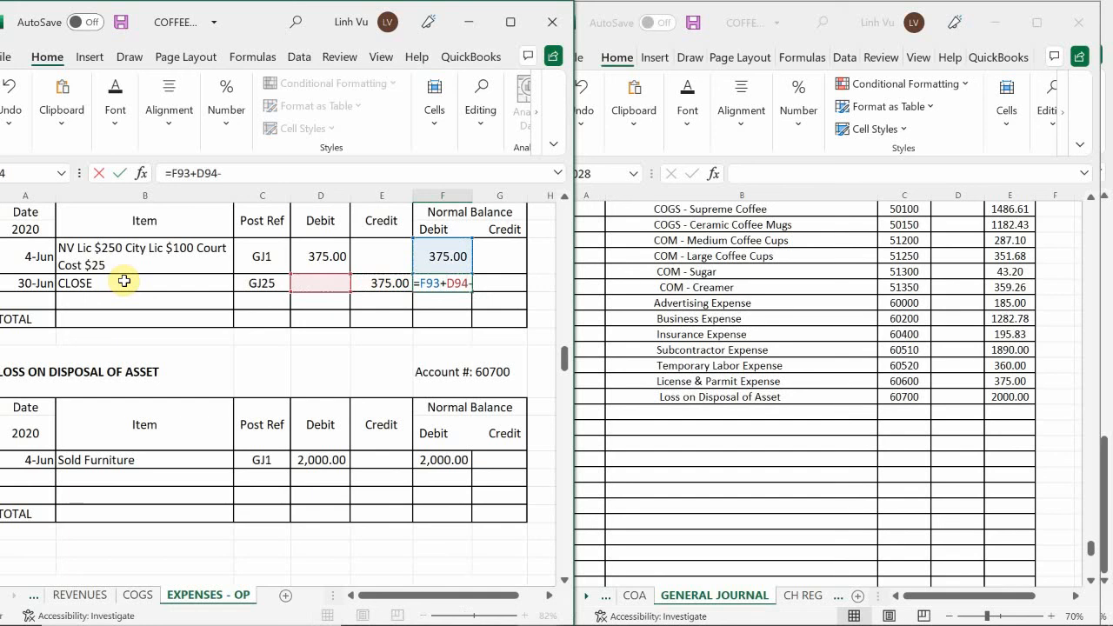
{"action": "key", "text": "Left"}
{"action": "key", "text": "Return"}
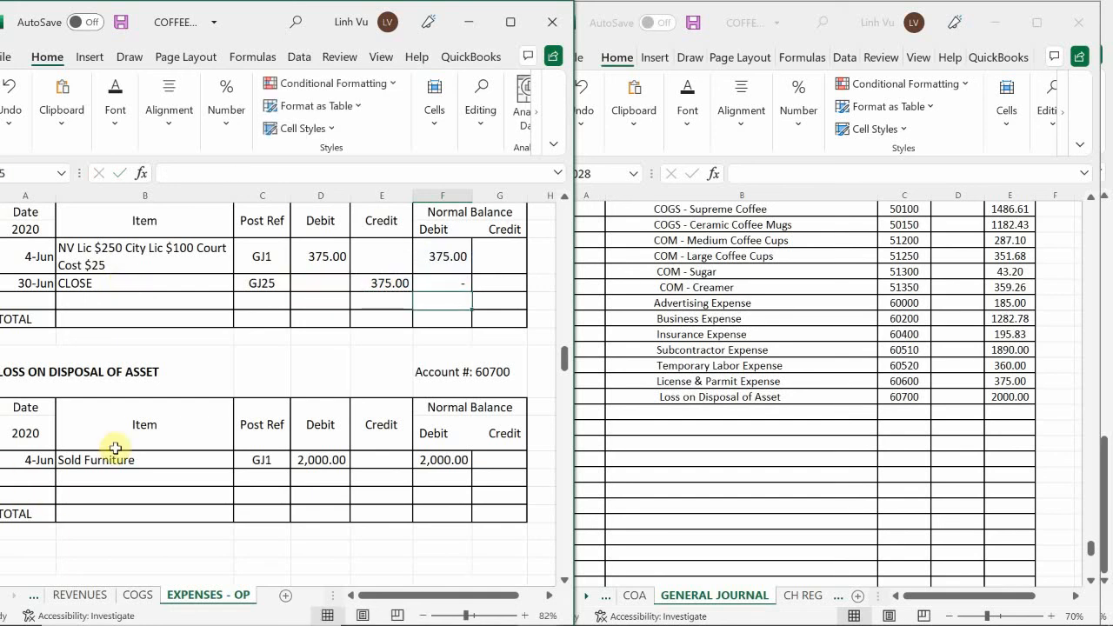
Add a row dated 6/30 with the item CLOSE to the Loss on Disposal of Asset ledger
{"action": "left_click", "coordinate": [28, 481]}
{"action": "type", "text": "6/30"}
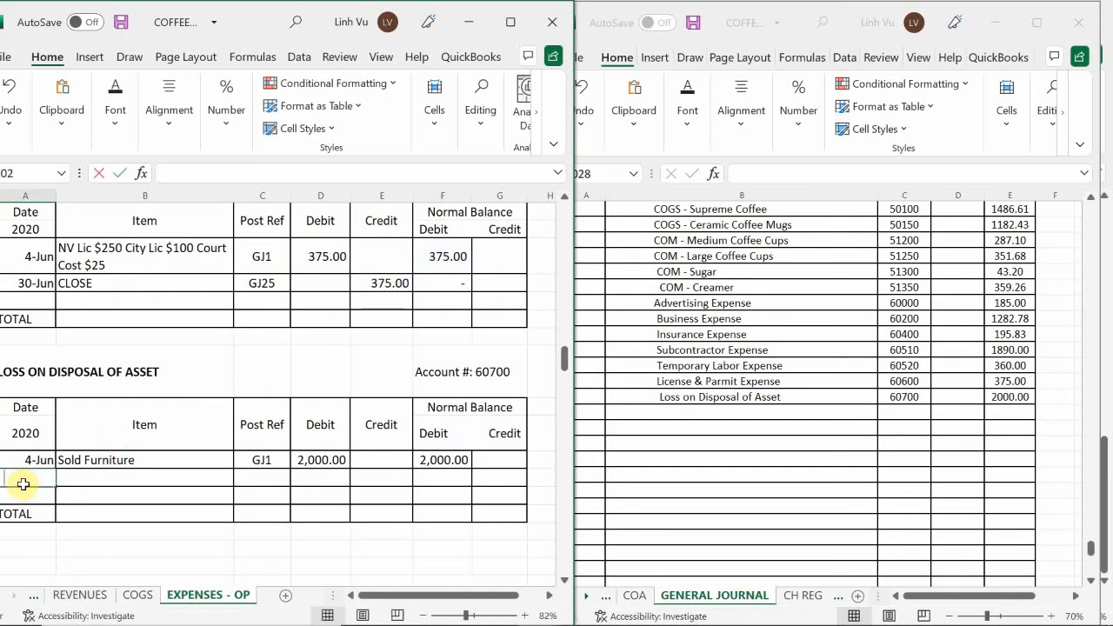
{"action": "key", "text": "Return"}
{"action": "key", "text": "Up"}
{"action": "key", "text": "Right"}
{"action": "type", "text": "CLOSE"}
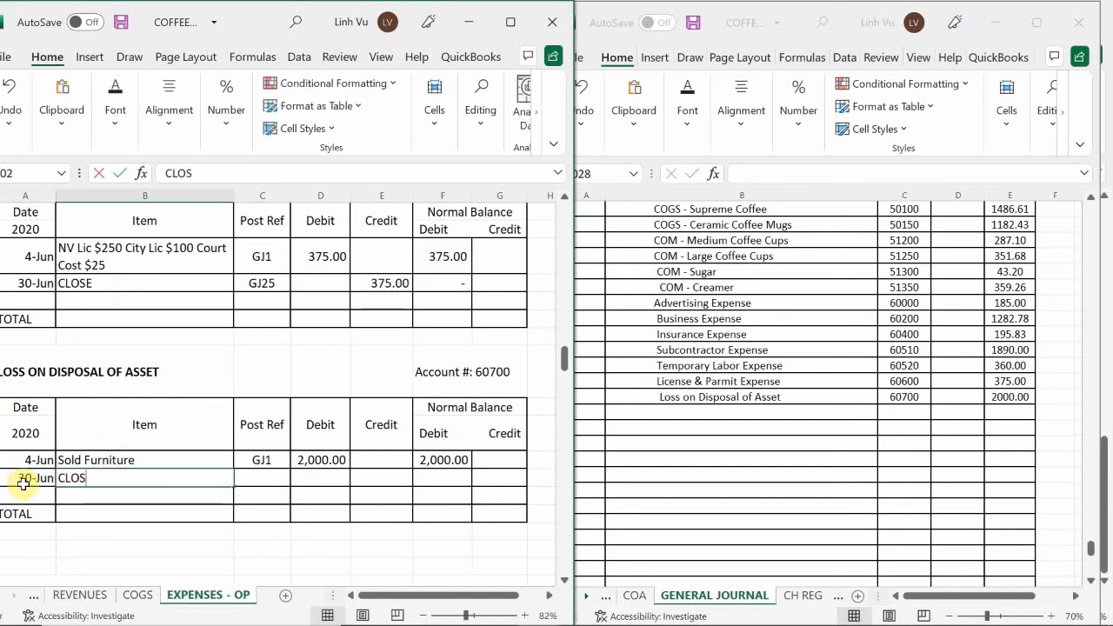
{"action": "key", "text": "Tab"}
Enter post reference GJ25 and a credit of 2000 in the Loss on Disposal of Asset ledger's CLOSE row
{"action": "type", "text": "GK25"}
{"action": "key", "text": "BackSpace"}
{"action": "key", "text": "BackSpace"}
{"action": "key", "text": "BackSpace"}
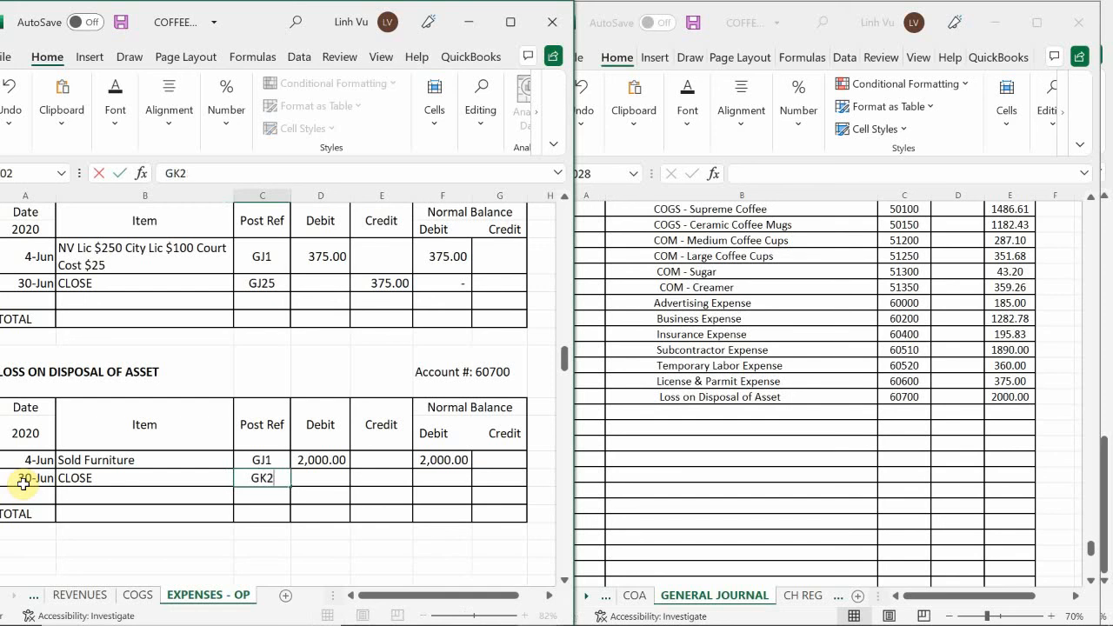
{"action": "type", "text": "J1"}
{"action": "key", "text": "BackSpace"}
{"action": "type", "text": "25"}
{"action": "key", "text": "Return"}
{"action": "key", "text": "Up"}
{"action": "key", "text": "Right"}
{"action": "key", "text": "Right"}
{"action": "type", "text": "2000"}
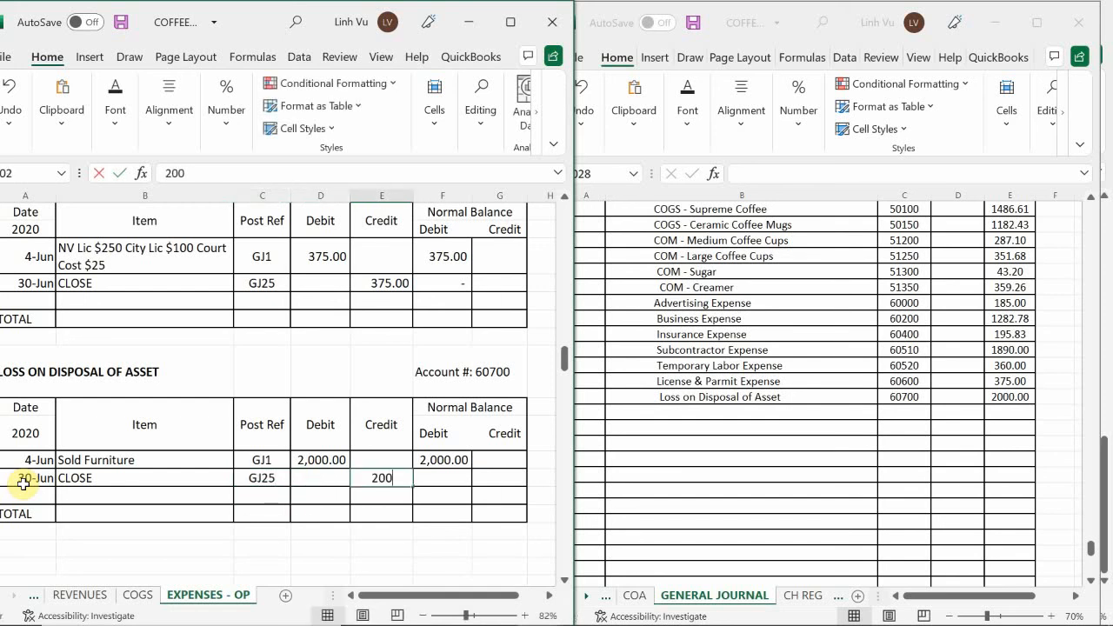
{"action": "key", "text": "Return"}
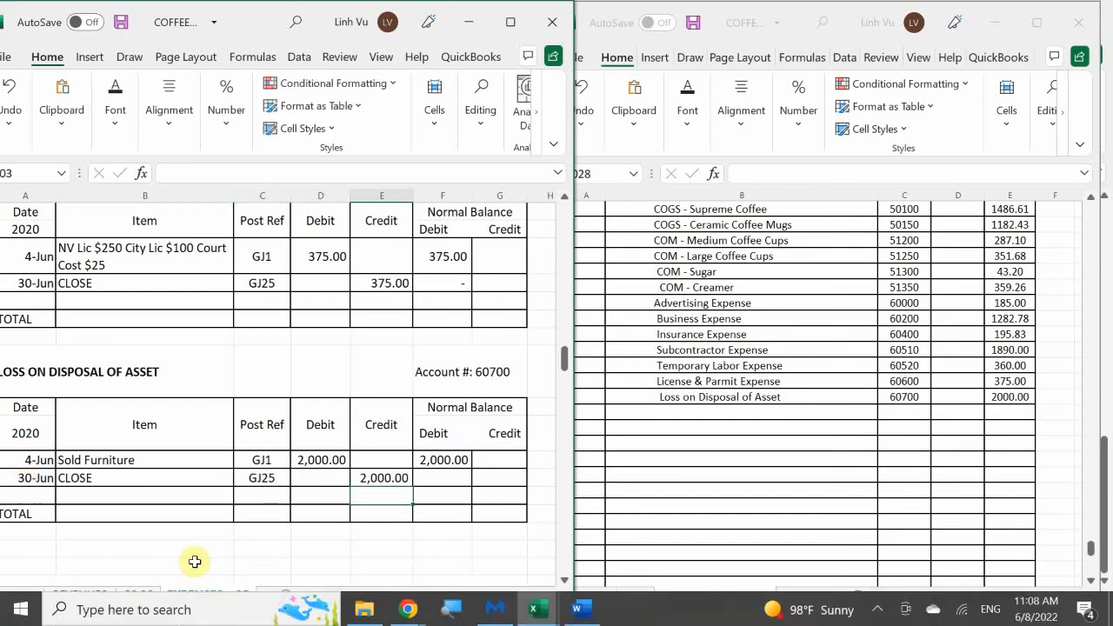
Calculate the debit balance in the Loss on Disposal of Asset ledger's CLOSE row with the formula =F101+D102-E102
{"action": "key", "text": "Right"}
{"action": "key", "text": "Up"}
{"action": "type", "text": "="}
{"action": "key", "text": "Up"}
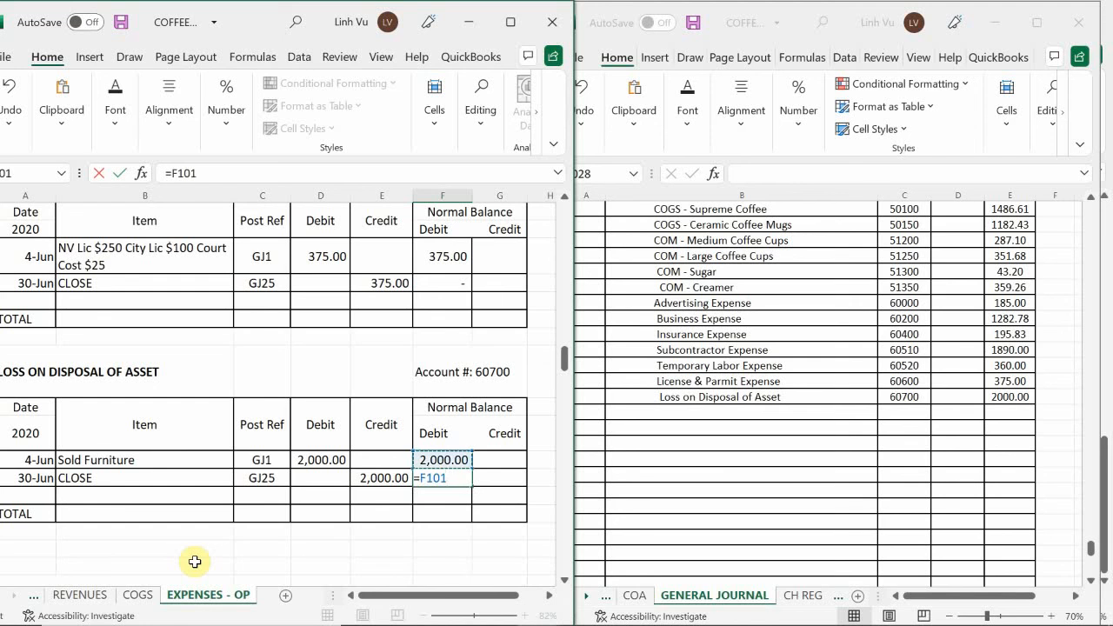
{"action": "type", "text": "+"}
{"action": "key", "text": "Left"}
{"action": "key", "text": "Left"}
{"action": "type", "text": "-"}
{"action": "key", "text": "Left"}
{"action": "key", "text": "Return"}
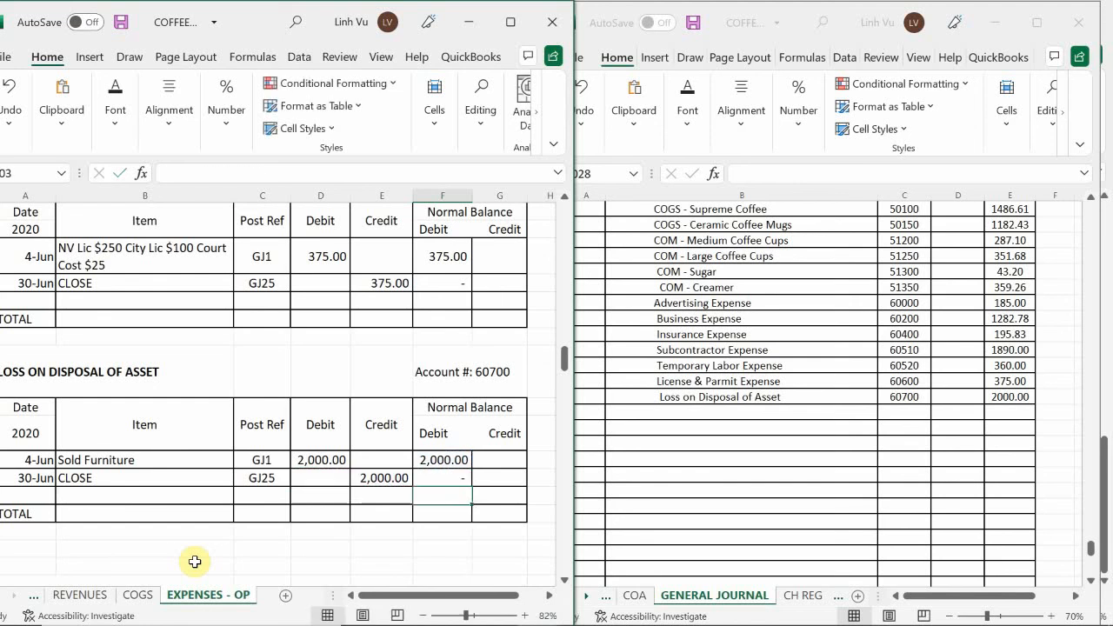
Enter Office Supplies Expense as the next credited account in the general journal, below Loss on Disposal of Asset
{"action": "left_click", "coordinate": [322, 426]}
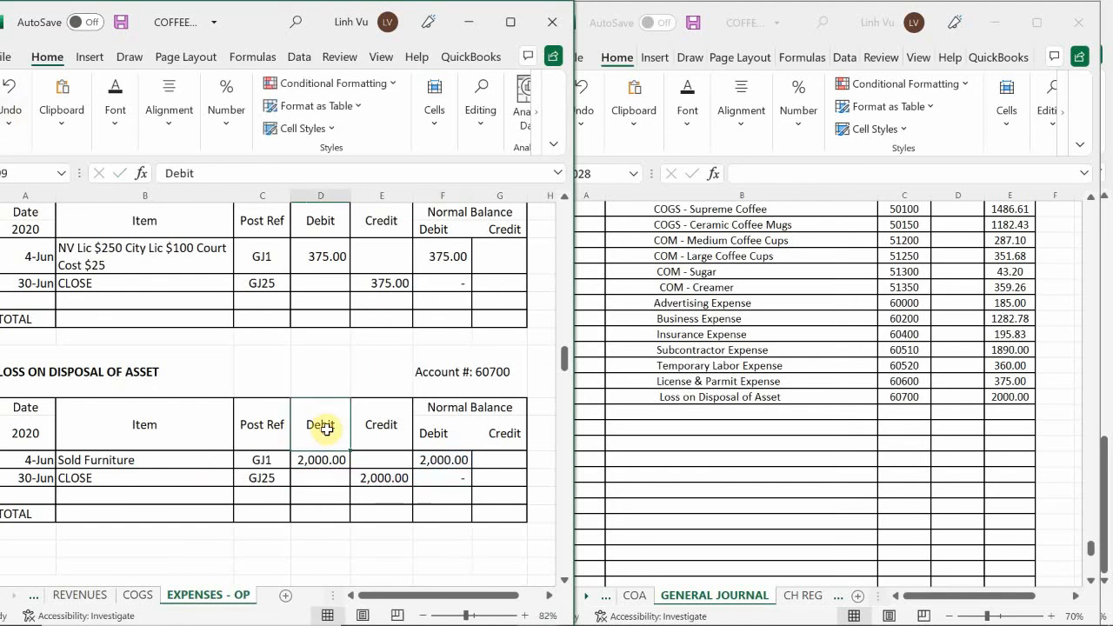
{"action": "scroll", "coordinate": [324, 426], "scroll_direction": "down", "scroll_amount": 9}
{"action": "scroll", "coordinate": [327, 426], "scroll_direction": "down", "scroll_amount": 1}
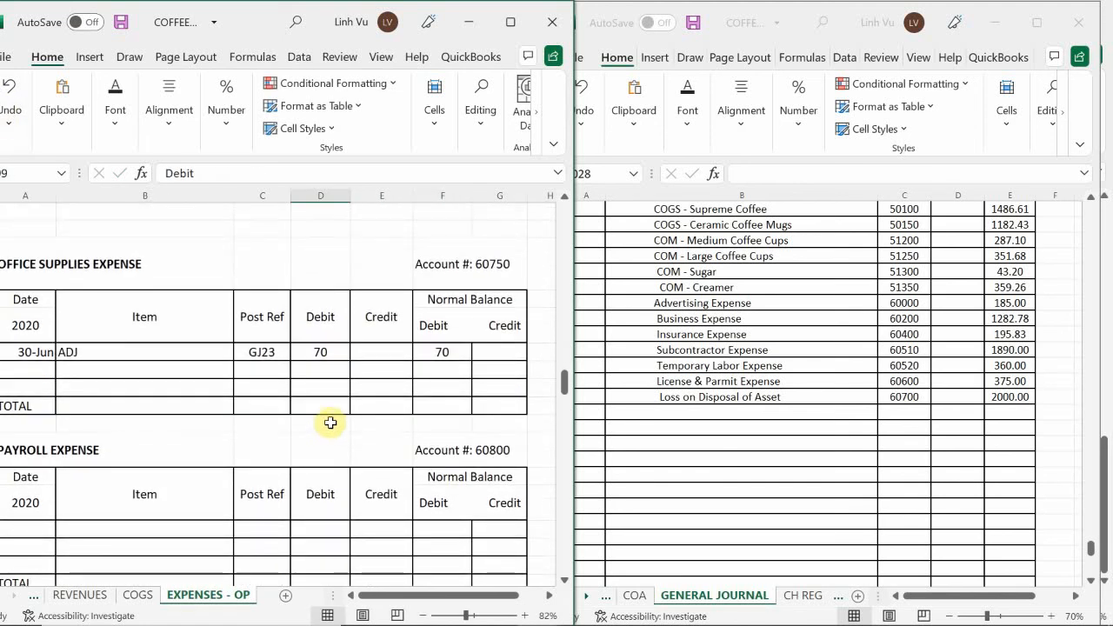
{"action": "scroll", "coordinate": [331, 422], "scroll_direction": "up", "scroll_amount": 1}
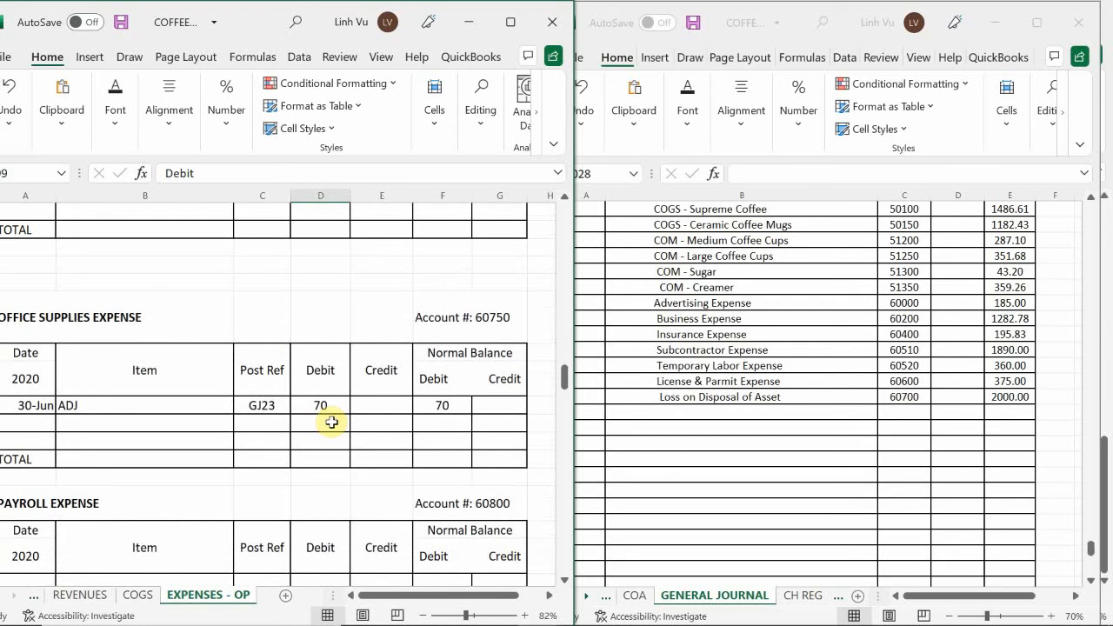
{"action": "scroll", "coordinate": [331, 422], "scroll_direction": "down", "scroll_amount": 1}
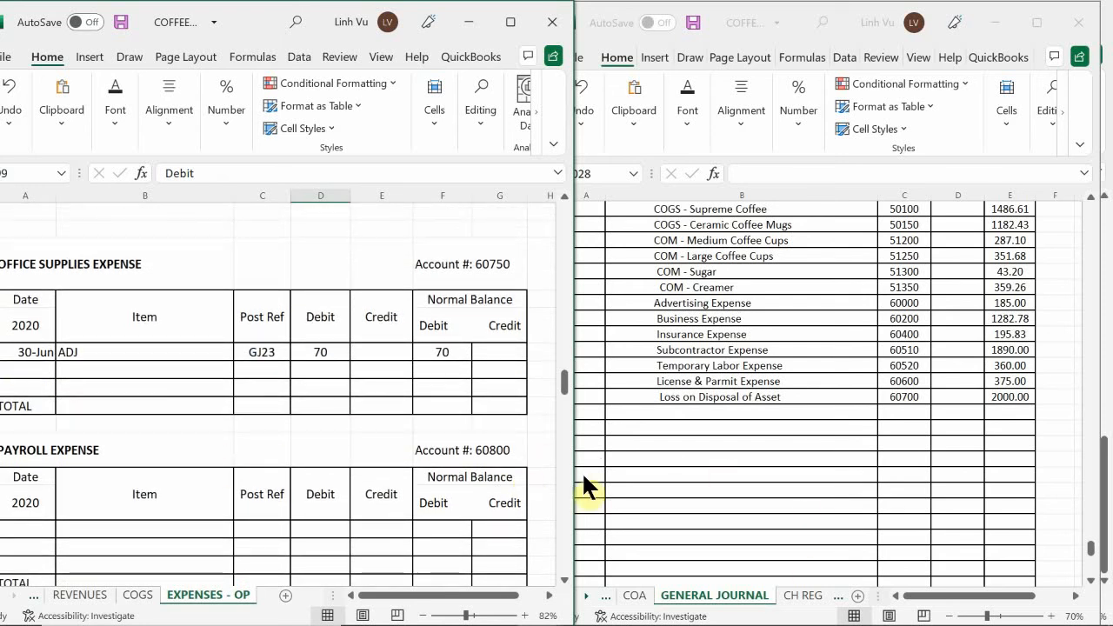
{"action": "left_click", "coordinate": [642, 409]}
{"action": "left_click", "coordinate": [640, 417]}
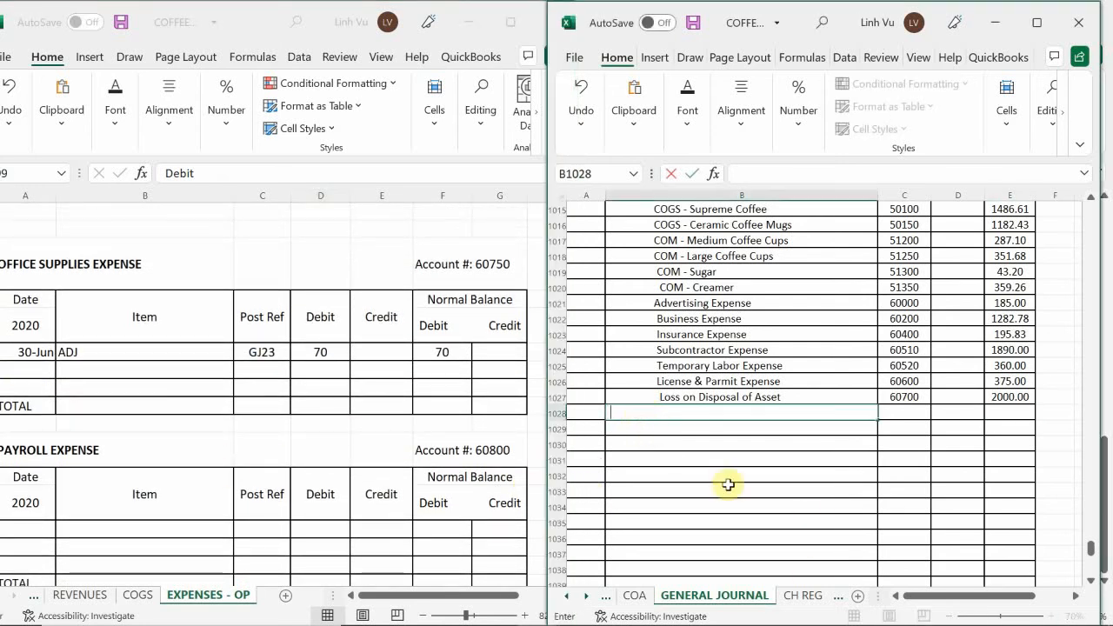
{"action": "type", "text": "Offic"}
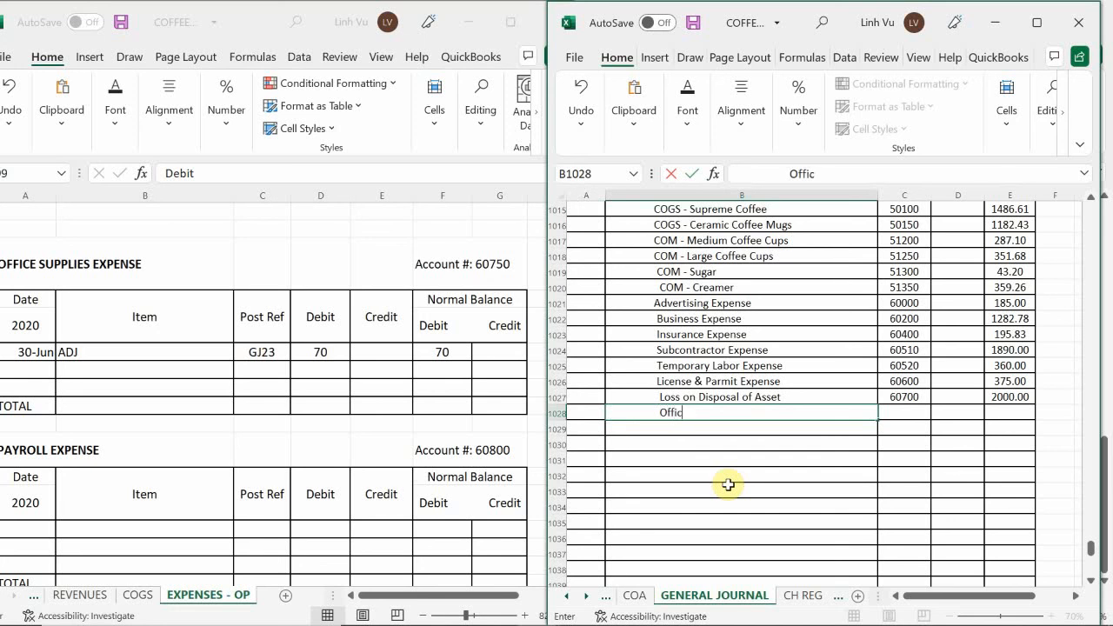
{"action": "type", "text": "e Suy"}
{"action": "type", "text": "Expense"}
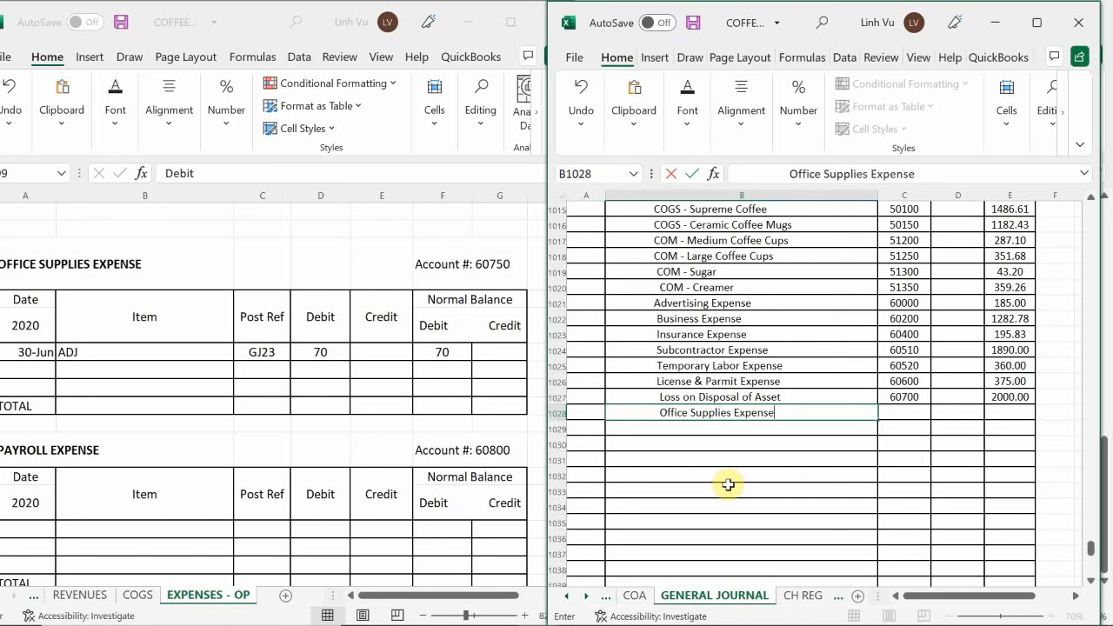
Enter account number 60750 and a credit of 70 on the journal's Office Supplies Expense line
{"action": "key", "text": "Tab"}
{"action": "type", "text": "60750"}
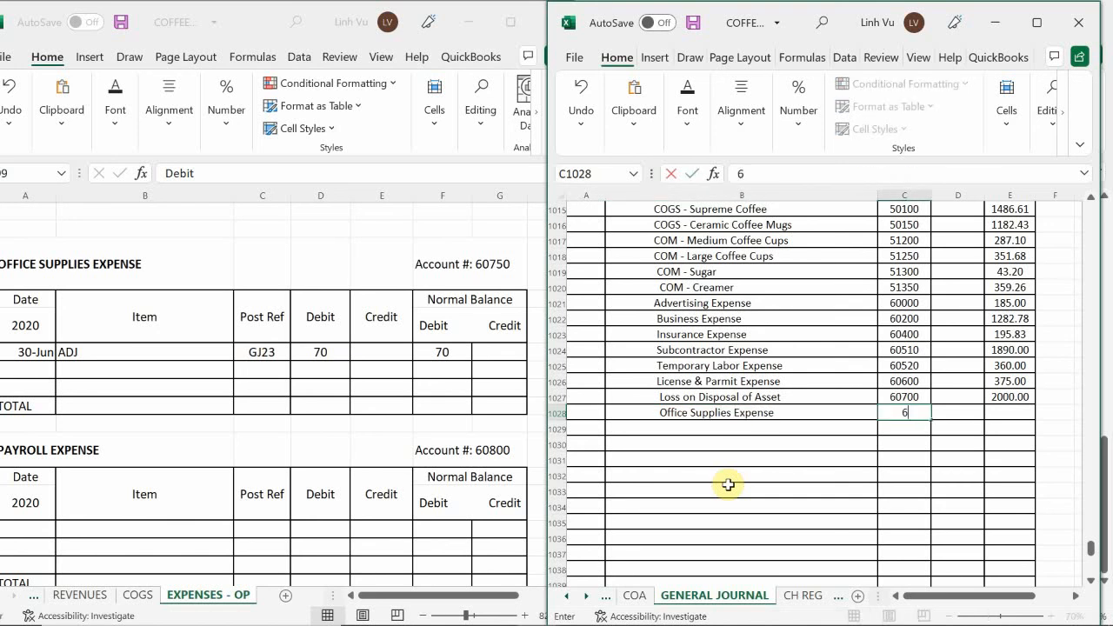
{"action": "key", "text": "Tab"}
{"action": "key", "text": "Tab"}
{"action": "key", "text": "Up"}
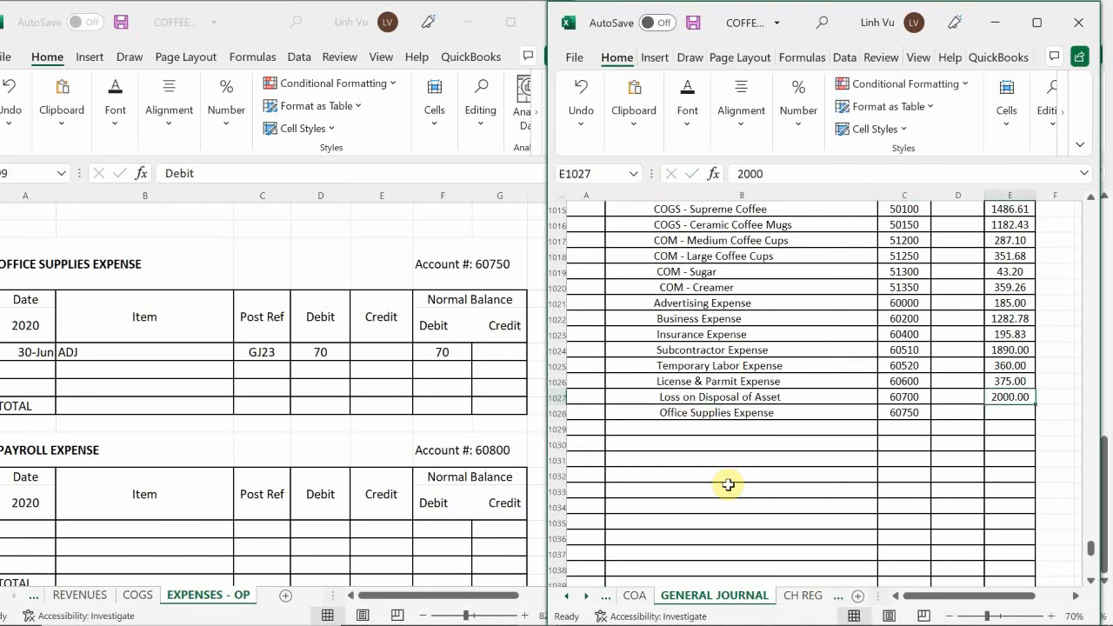
{"action": "key", "text": "Down"}
{"action": "type", "text": "70"}
{"action": "key", "text": "Return"}
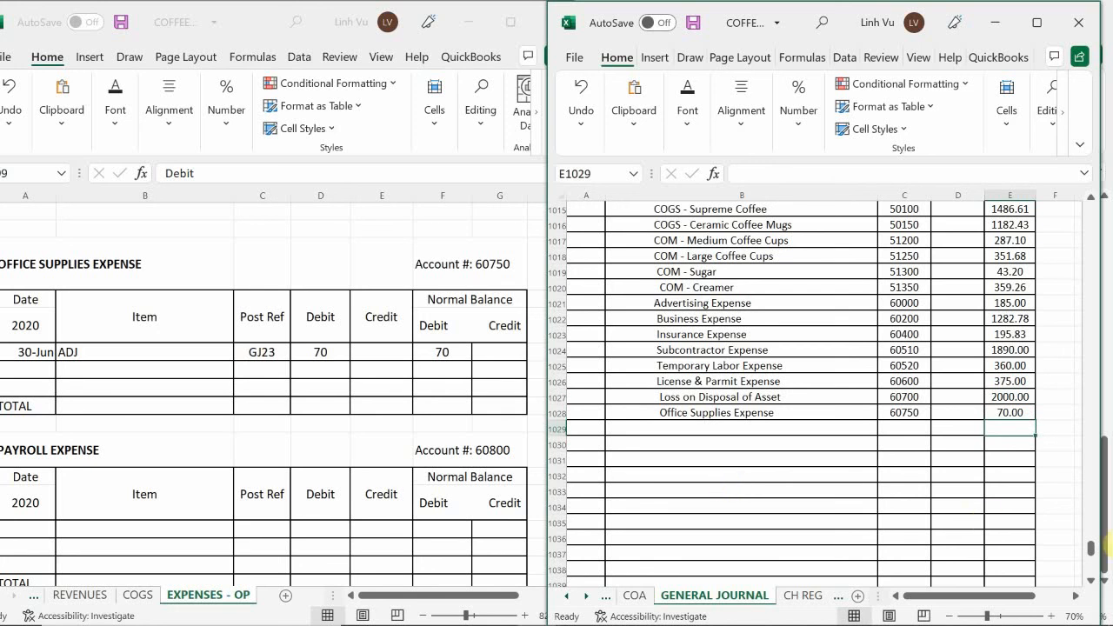
Add a row dated 6/30 with the item CLOSE to the Office Supplies Expense ledger
{"action": "left_click", "coordinate": [34, 365]}
{"action": "left_click", "coordinate": [40, 372]}
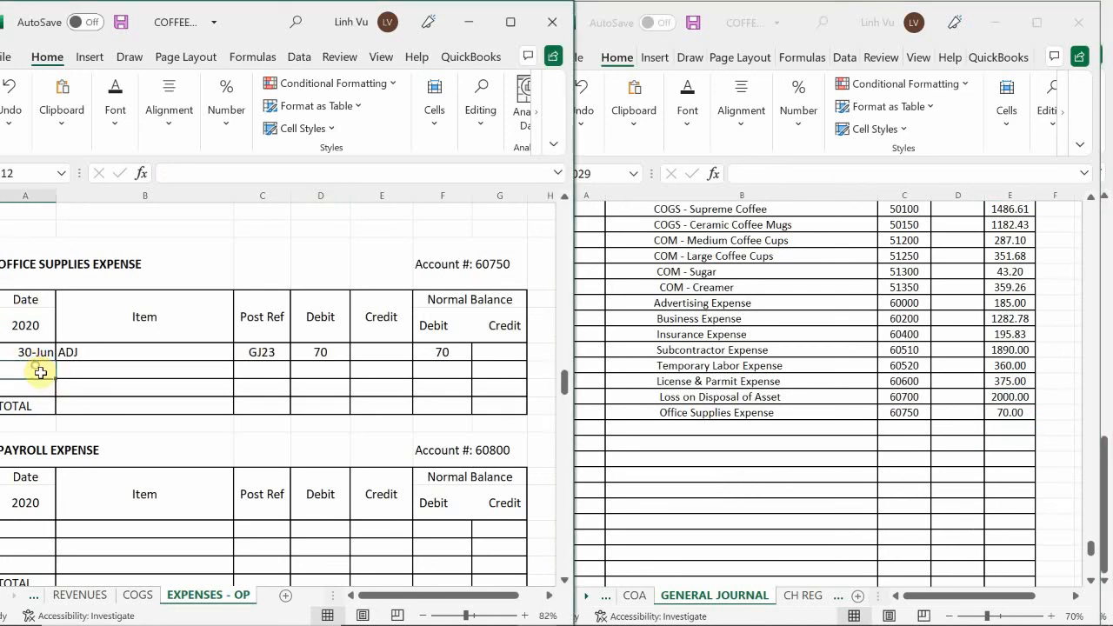
{"action": "type", "text": "6/30"}
{"action": "key", "text": "Return"}
{"action": "key", "text": "Right"}
{"action": "key", "text": "Up"}
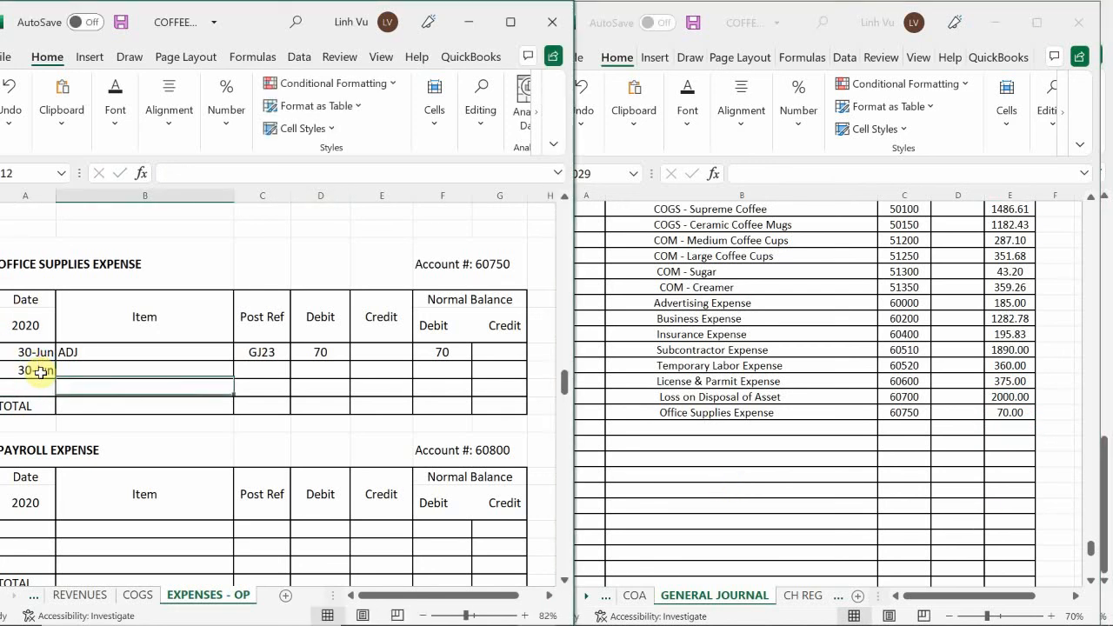
{"action": "type", "text": "CLOSE"}
Enter post reference GJ25 and a credit of 70 in the Office Supplies Expense ledger's CLOSE row
{"action": "key", "text": "Tab"}
{"action": "type", "text": "G"}
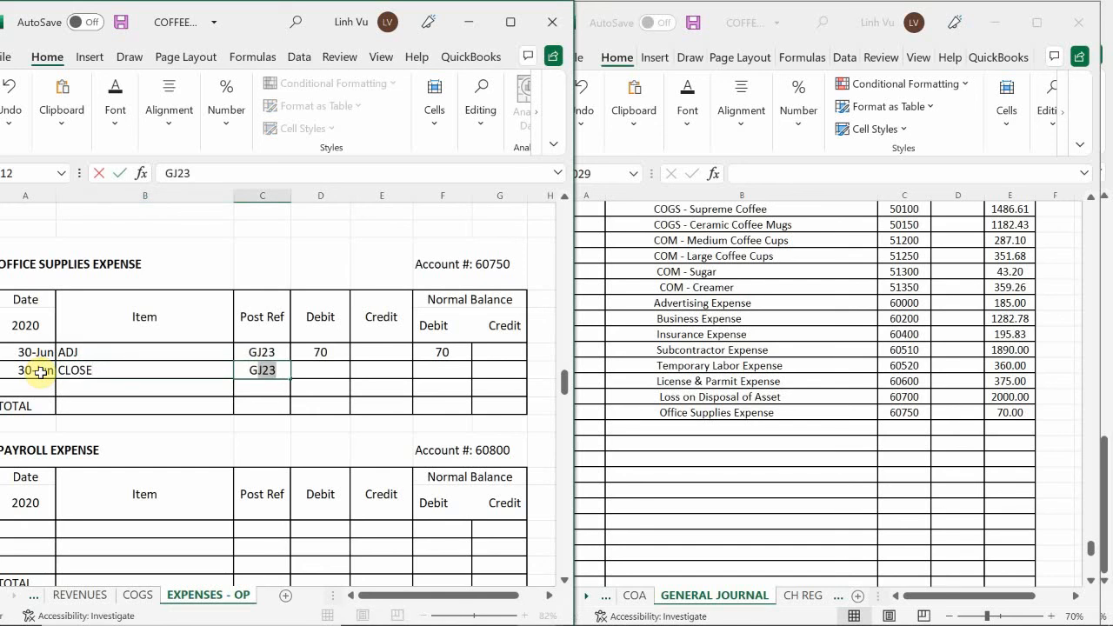
{"action": "type", "text": "J25"}
{"action": "key", "text": "Tab"}
{"action": "key", "text": "Tab"}
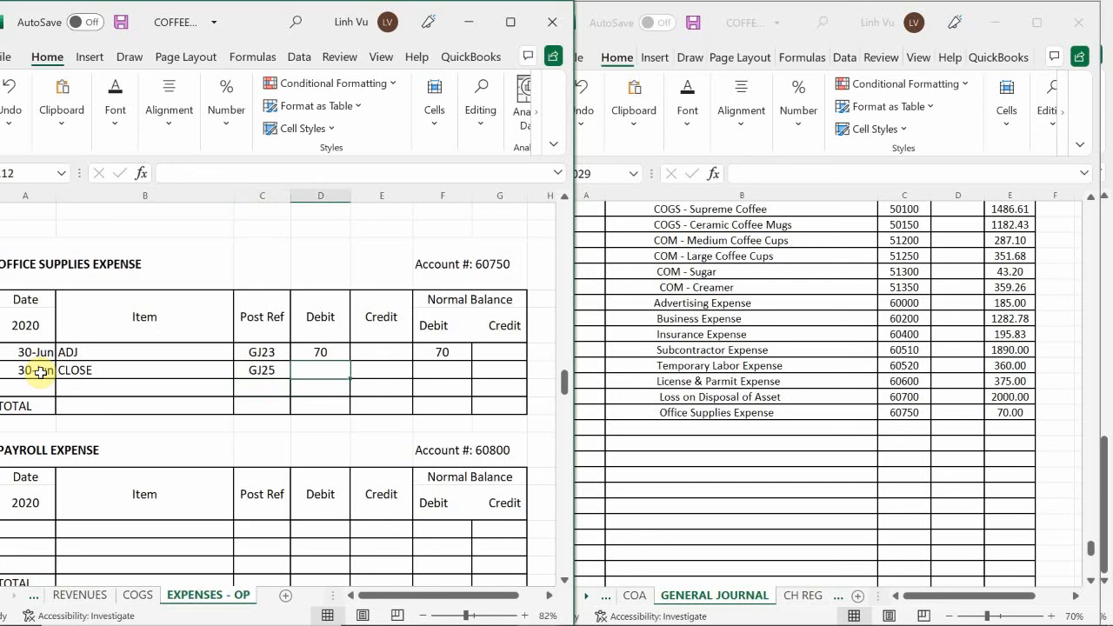
{"action": "type", "text": "70"}
{"action": "key", "text": "Return"}
Calculate the debit balance in the Office Supplies Expense ledger's CLOSE row with the formula =F111+D112-E112
{"action": "key", "text": "Right"}
{"action": "key", "text": "Up"}
{"action": "type", "text": "="}
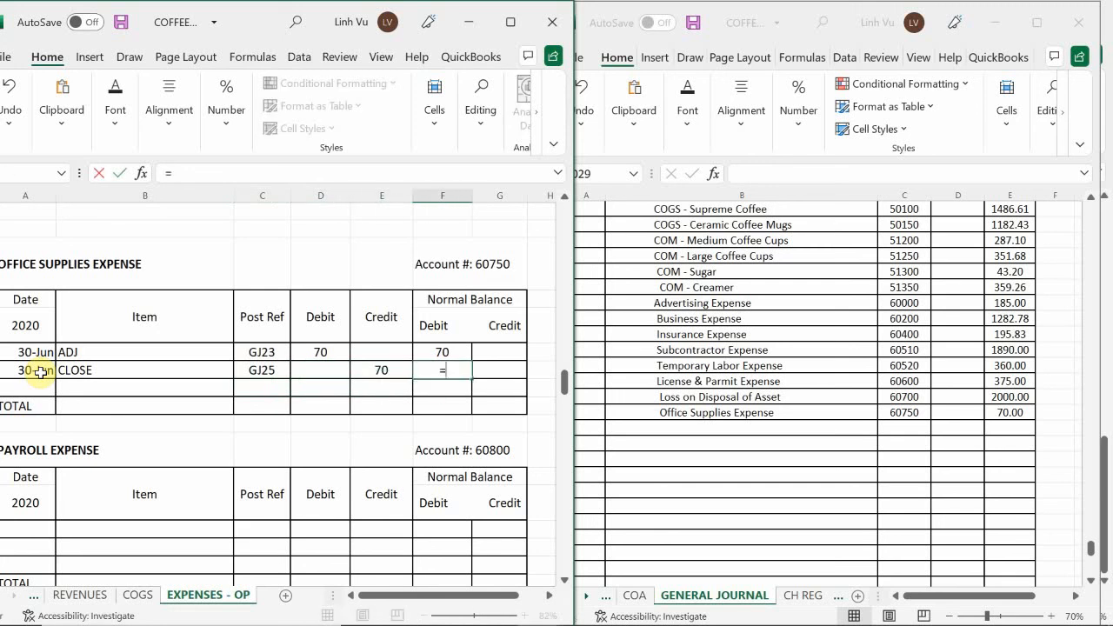
{"action": "key", "text": "Up"}
{"action": "type", "text": "+"}
{"action": "key", "text": "Left"}
{"action": "key", "text": "Left"}
{"action": "type", "text": "-"}
{"action": "key", "text": "Left"}
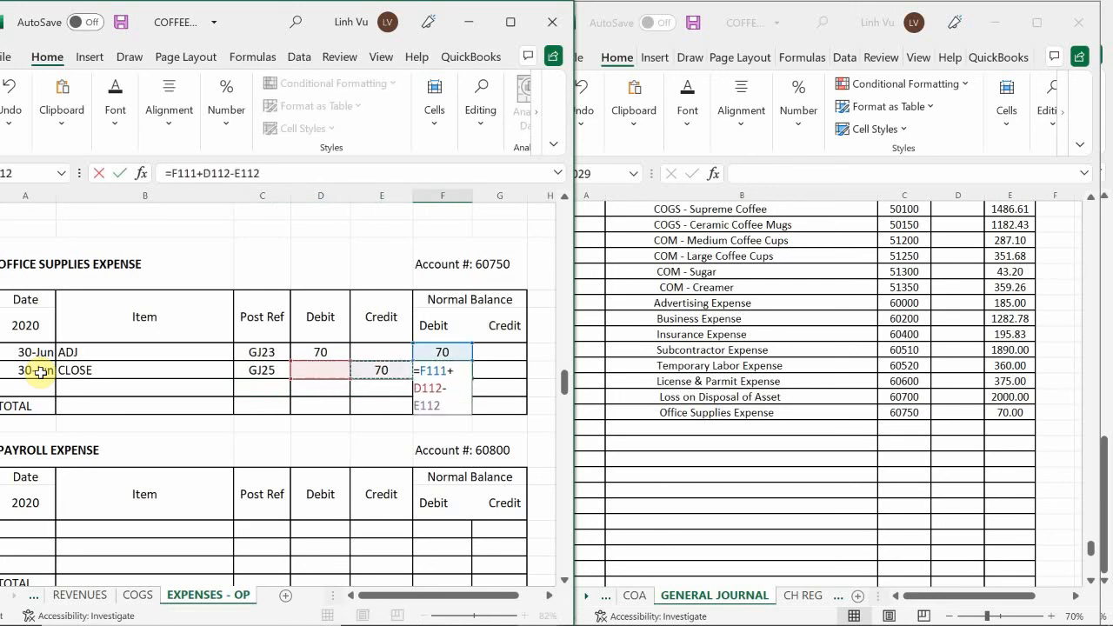
{"action": "key", "text": "Return"}
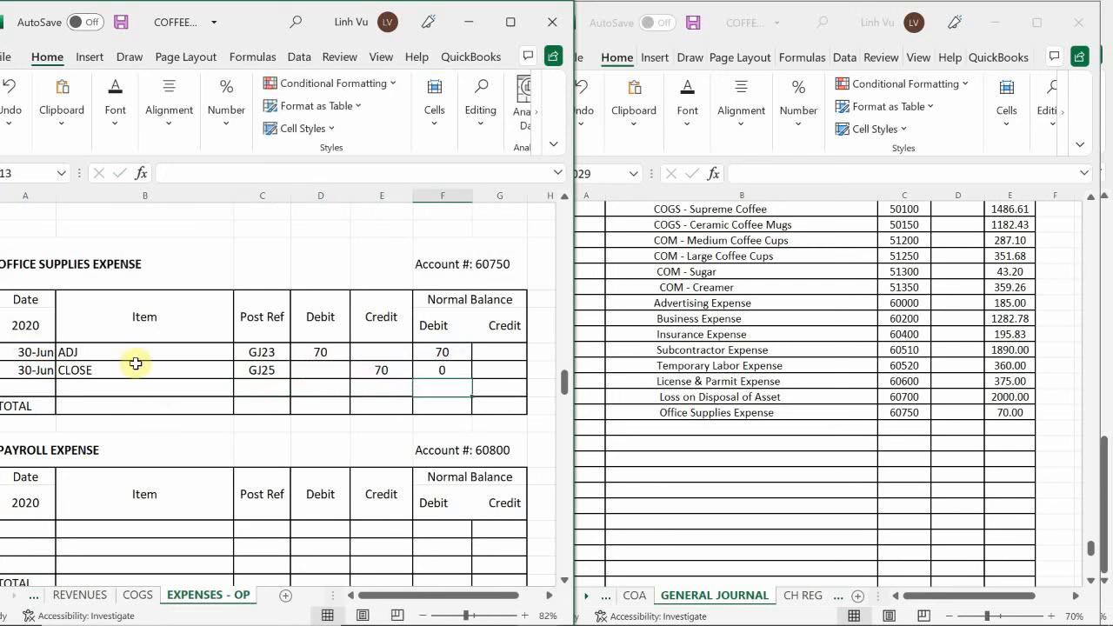
Enter Salaries & Wages Expense as the next credited account in the general journal, below Office Supplies Expense
{"action": "left_click", "coordinate": [165, 423]}
{"action": "scroll", "coordinate": [184, 426], "scroll_direction": "down", "scroll_amount": 2}
{"action": "scroll", "coordinate": [184, 426], "scroll_direction": "down", "scroll_amount": 2}
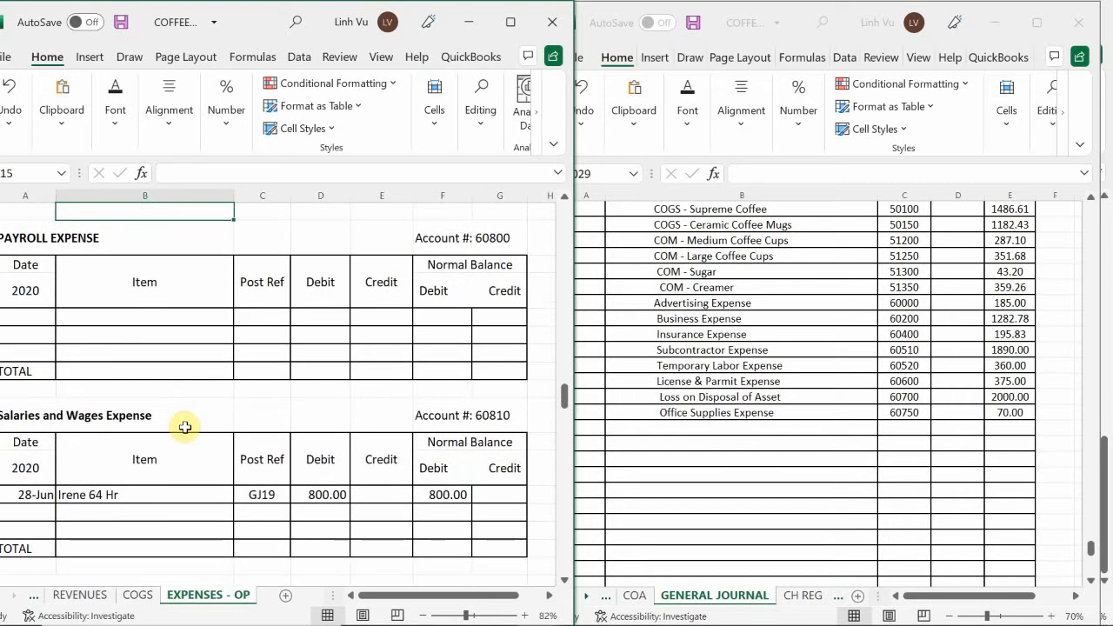
{"action": "scroll", "coordinate": [186, 425], "scroll_direction": "down", "scroll_amount": 4}
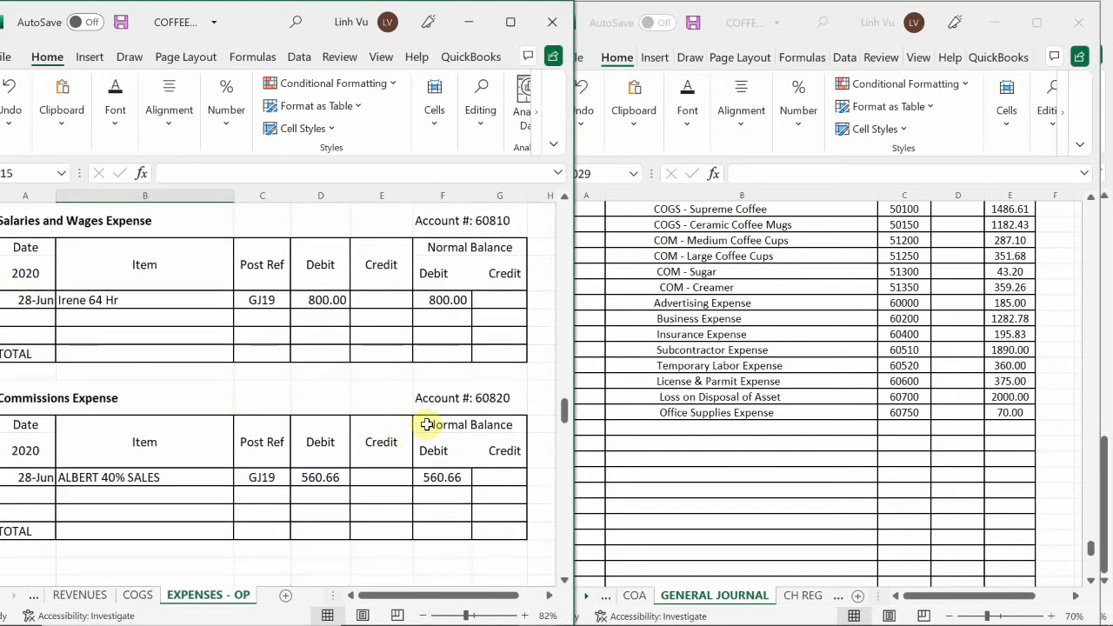
{"action": "left_click", "coordinate": [676, 427]}
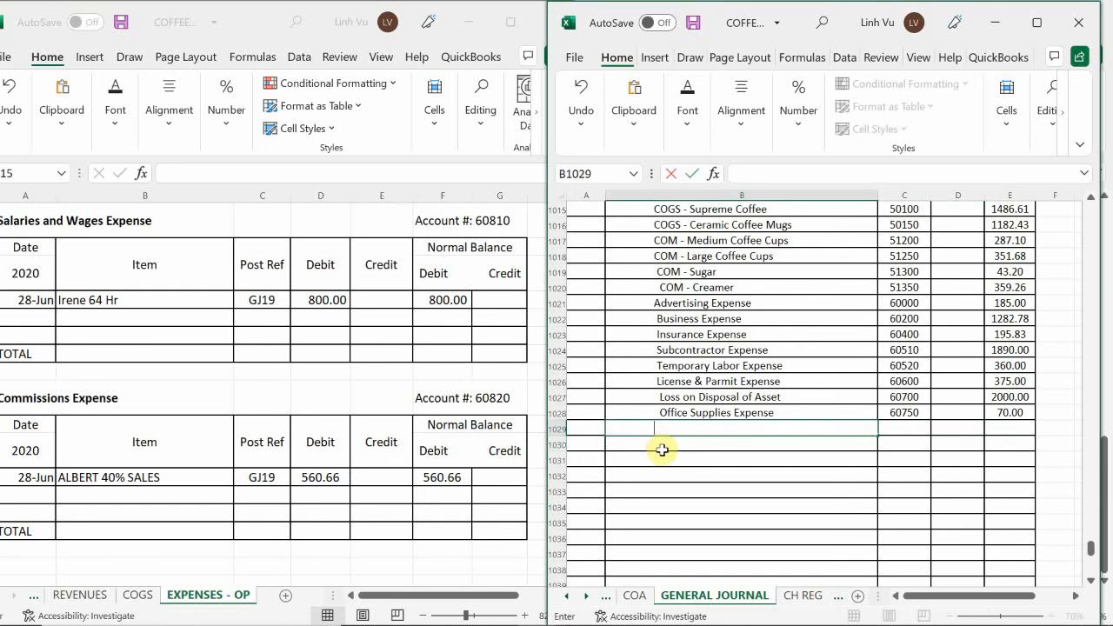
{"action": "type", "text": "Salearies & "}
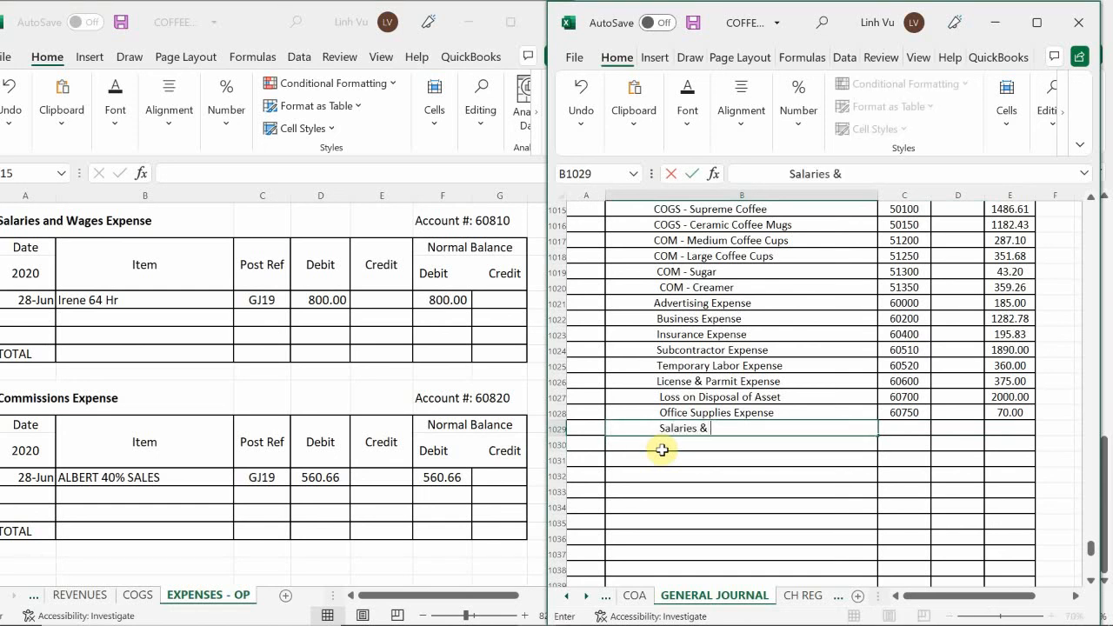
{"action": "type", "text": "WEges Expense"}
{"action": "key", "text": "Return"}
Enter Commissions Expense on the journal line below Salaries & Wages Expense
{"action": "type", "text": ","}
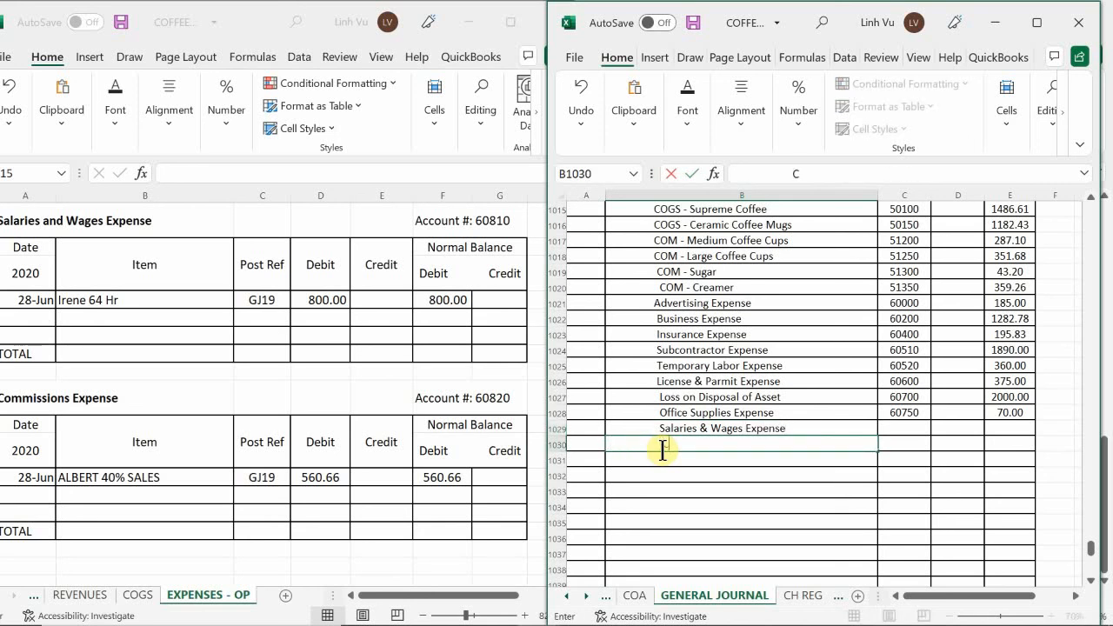
{"action": "type", "text": "omu"}
{"action": "key", "text": "BackSpace"}
{"action": "type", "text": "issions Expen"}
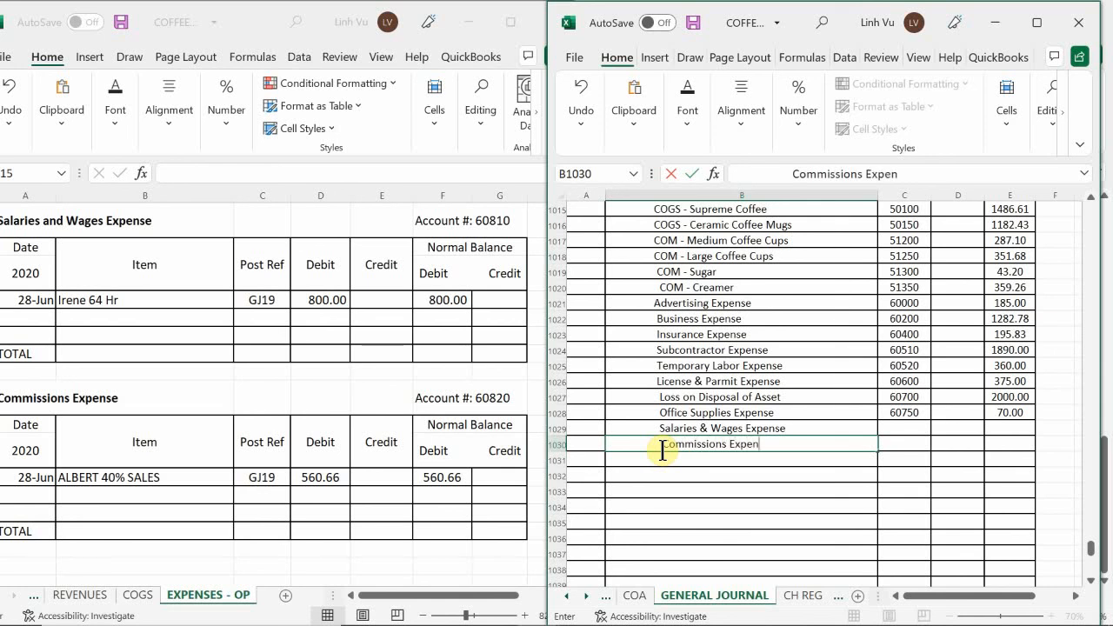
{"action": "type", "text": "se"}
Enter account numbers 60810 for Salaries & Wages Expense and 60820 for Commissions Expense in the journal
{"action": "key", "text": "Tab"}
{"action": "key", "text": "Up"}
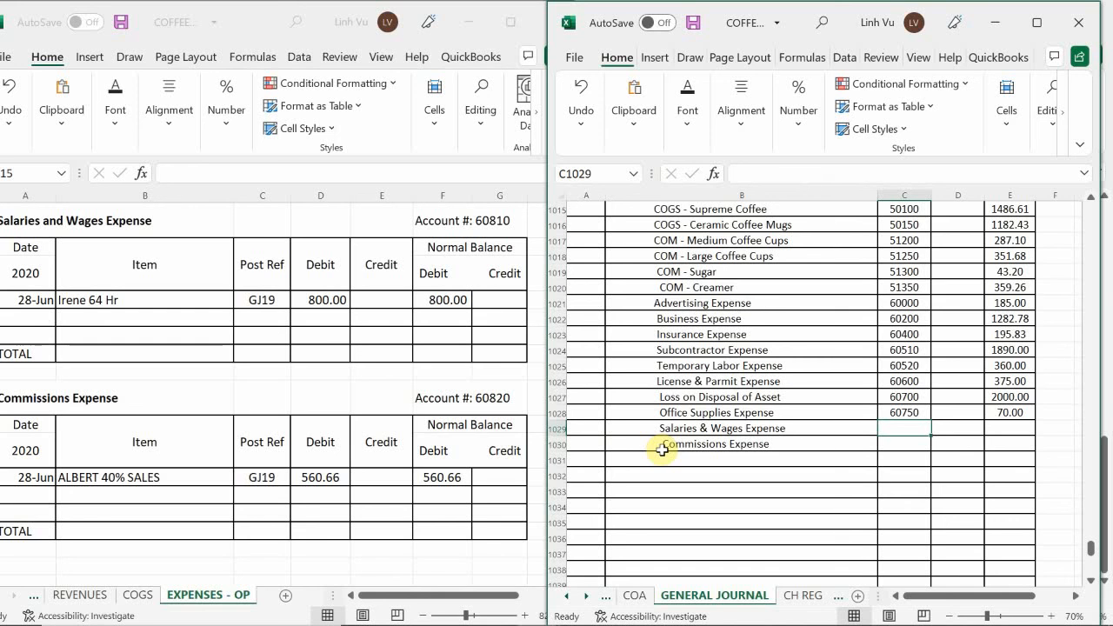
{"action": "type", "text": "60810"}
{"action": "key", "text": "Return"}
{"action": "type", "text": "60820"}
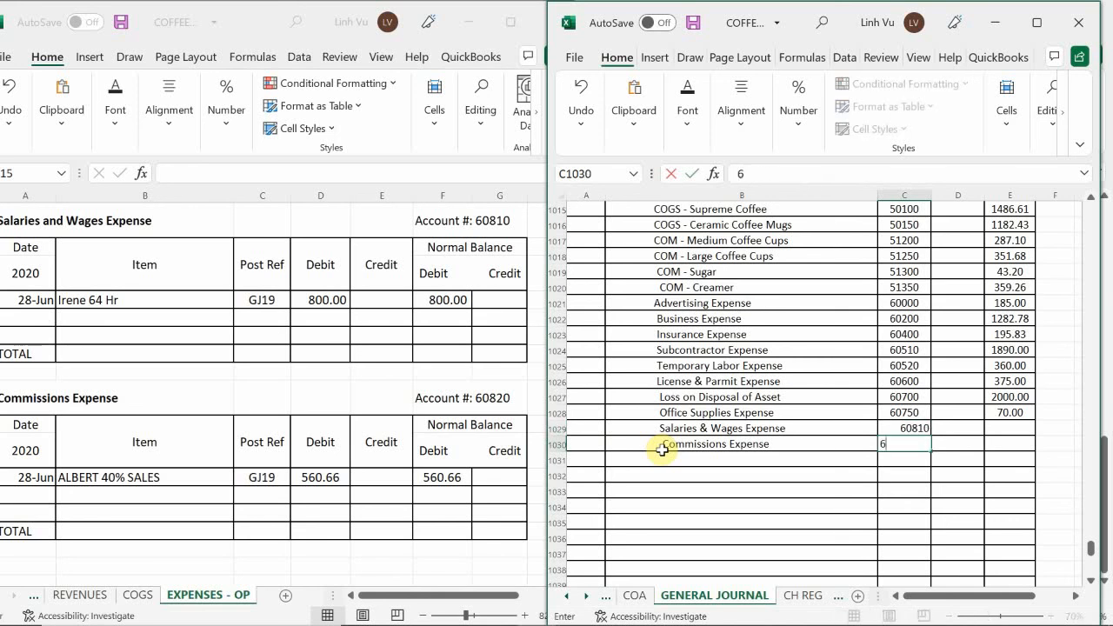
{"action": "key", "text": "Return"}
Enter journal credits of 800 for Salaries & Wages Expense and 560.66 for Commissions Expense
{"action": "key", "text": "Right"}
{"action": "key", "text": "Up"}
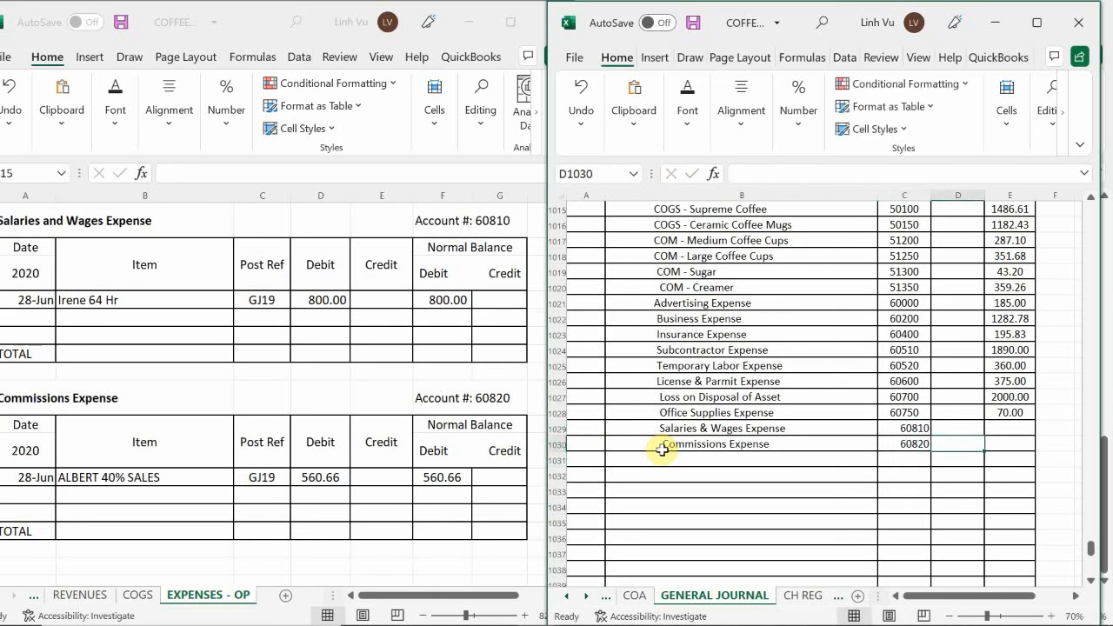
{"action": "key", "text": "Up"}
{"action": "key", "text": "Right"}
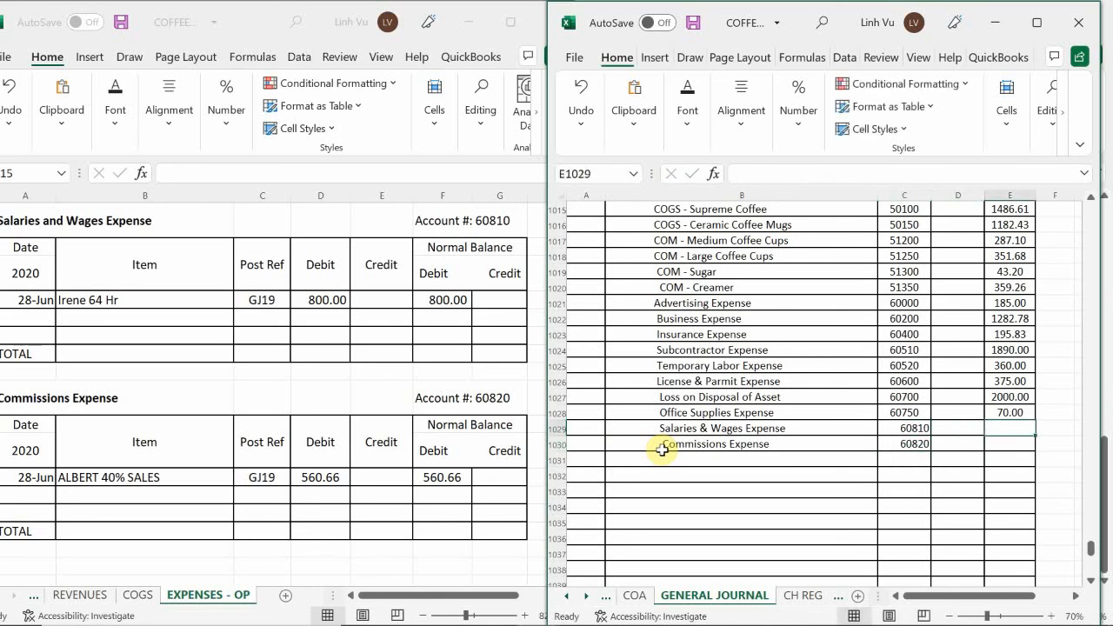
{"action": "type", "text": "800"}
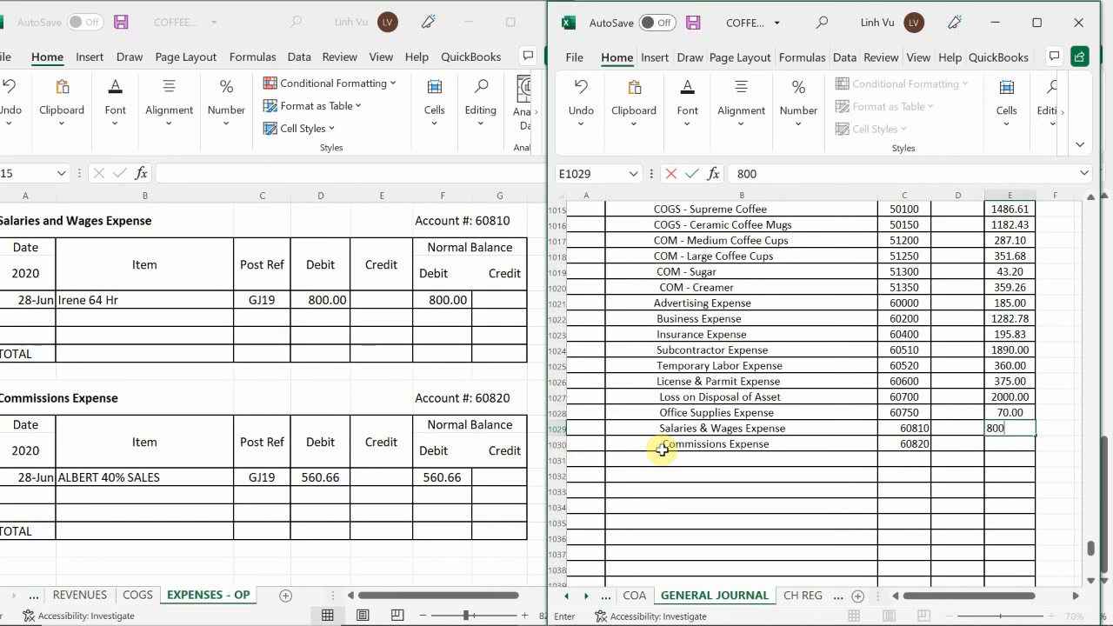
{"action": "key", "text": "Return"}
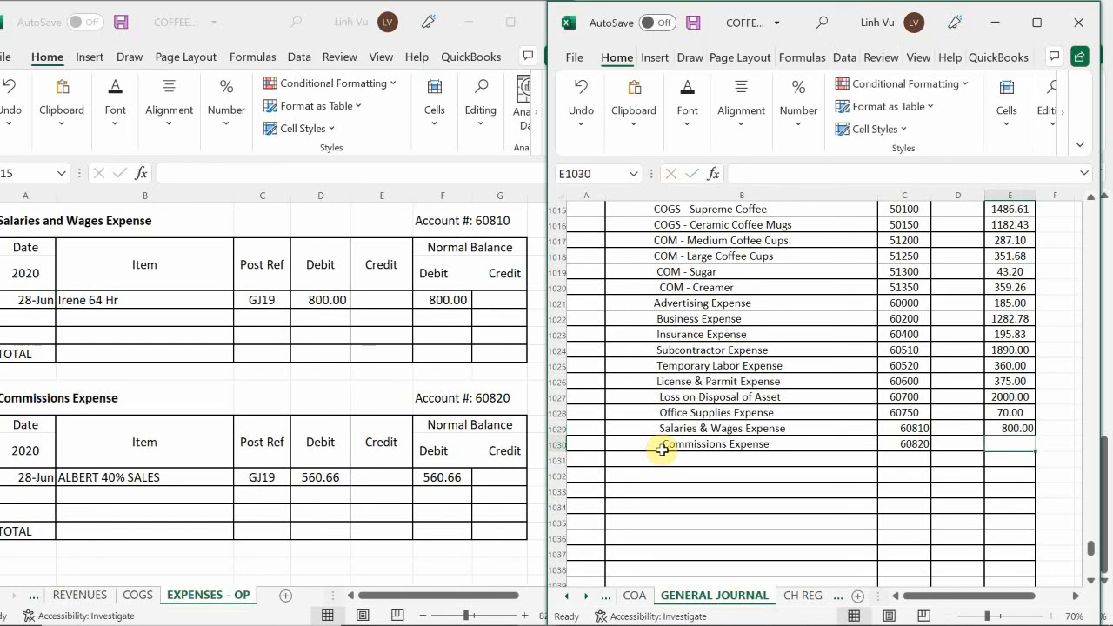
{"action": "type", "text": "560.66"}
{"action": "key", "text": "Return"}
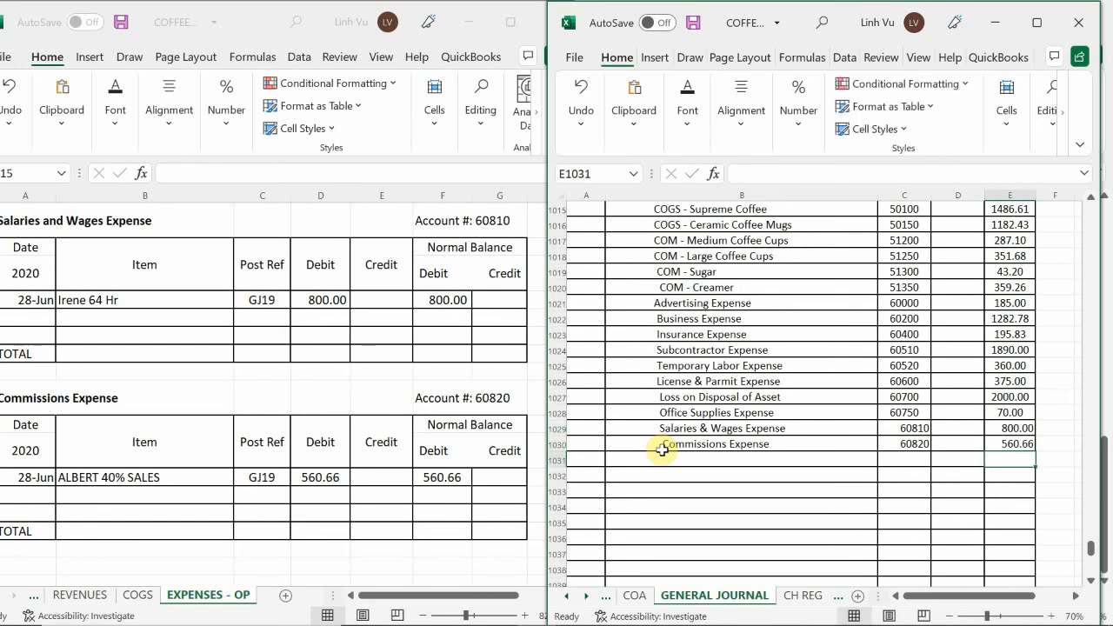
Add a row dated 6/30 with the item CLOSE to the Salaries and Wages Expense ledger
{"action": "left_click", "coordinate": [29, 319]}
{"action": "type", "text": "6/30"}
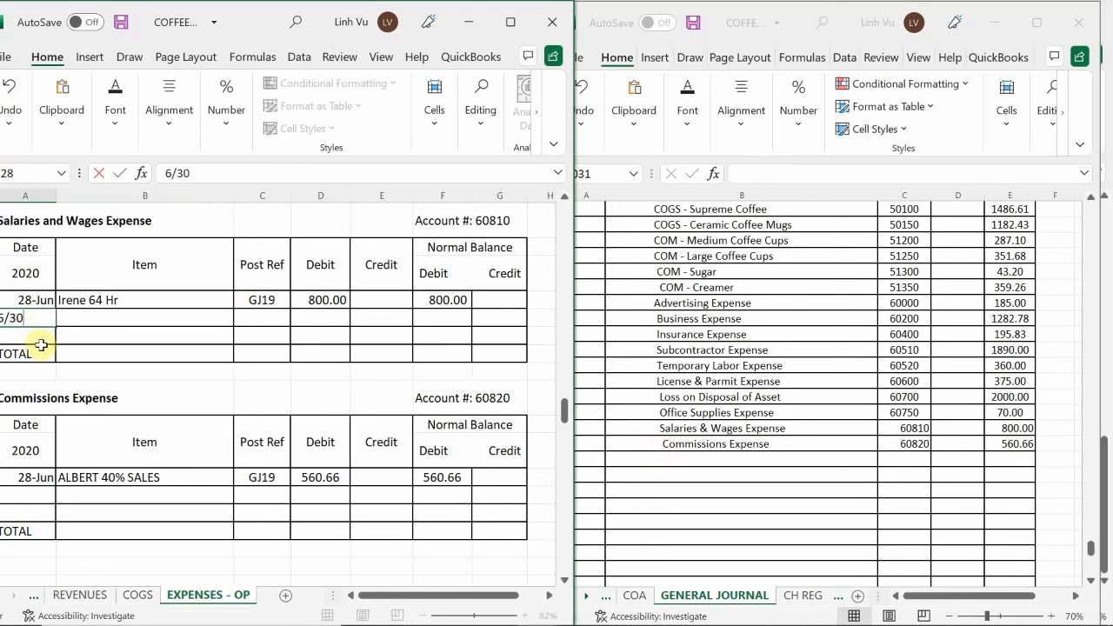
{"action": "key", "text": "Tab"}
{"action": "type", "text": "CLOSE"}
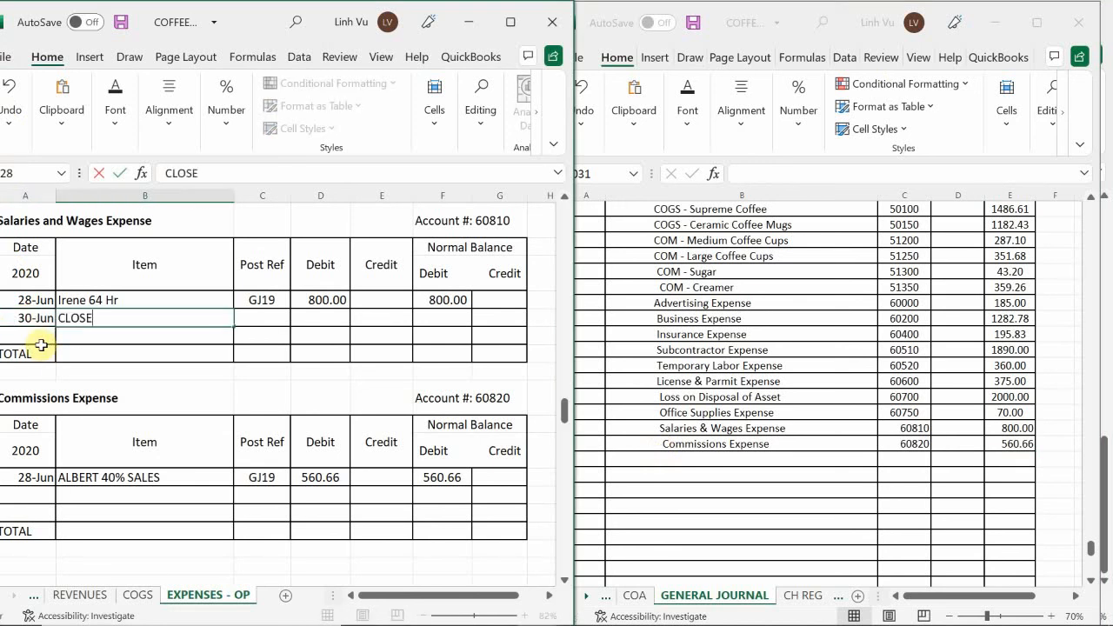
Enter post reference GJ25 and a credit of 800 in the Salaries and Wages Expense ledger's CLOSE row
{"action": "key", "text": "Tab"}
{"action": "type", "text": "GJ25"}
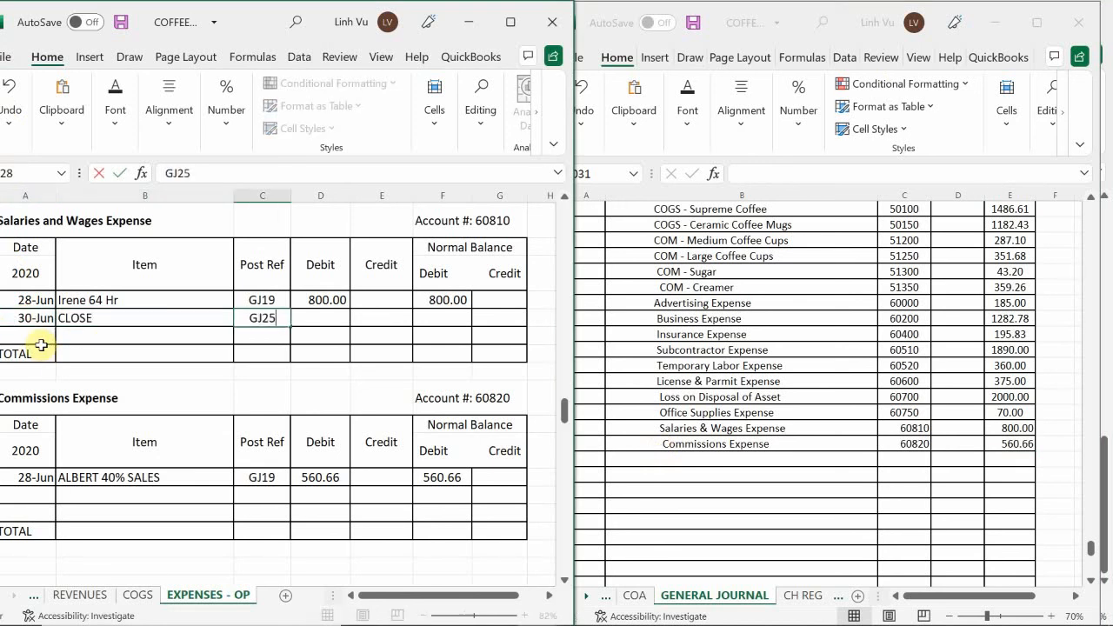
{"action": "key", "text": "Right"}
{"action": "key", "text": "Right"}
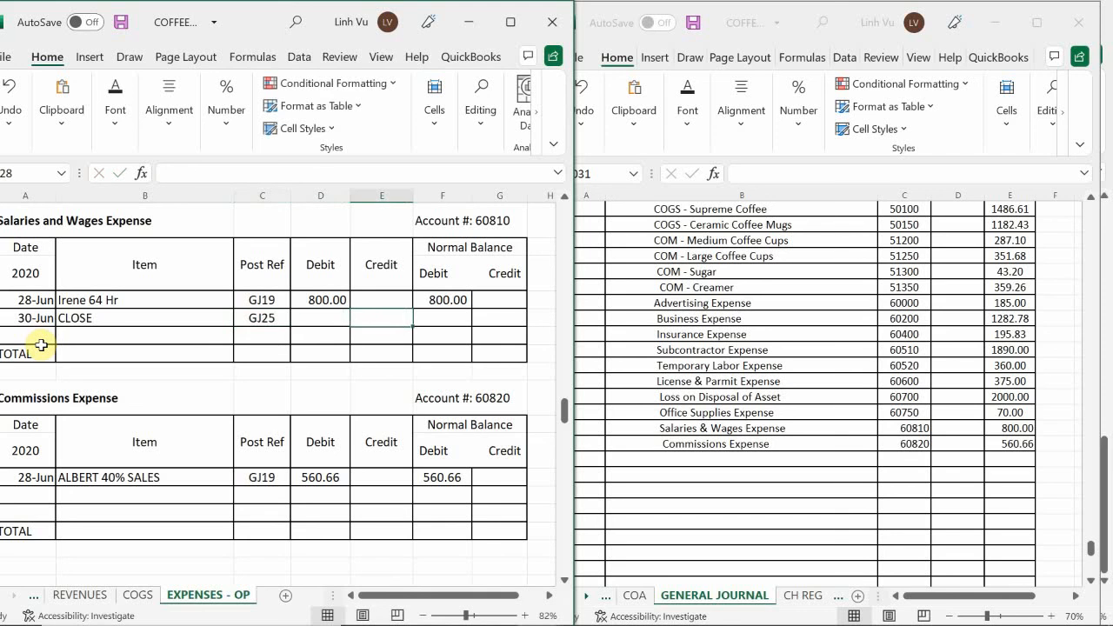
{"action": "type", "text": "800"}
{"action": "key", "text": "Return"}
Enter the running debit balance formula =F127+D128-E128 in the Salaries and Wages Expense ledger's CLOSE row
{"action": "key", "text": "Right"}
{"action": "key", "text": "Up"}
{"action": "type", "text": "="}
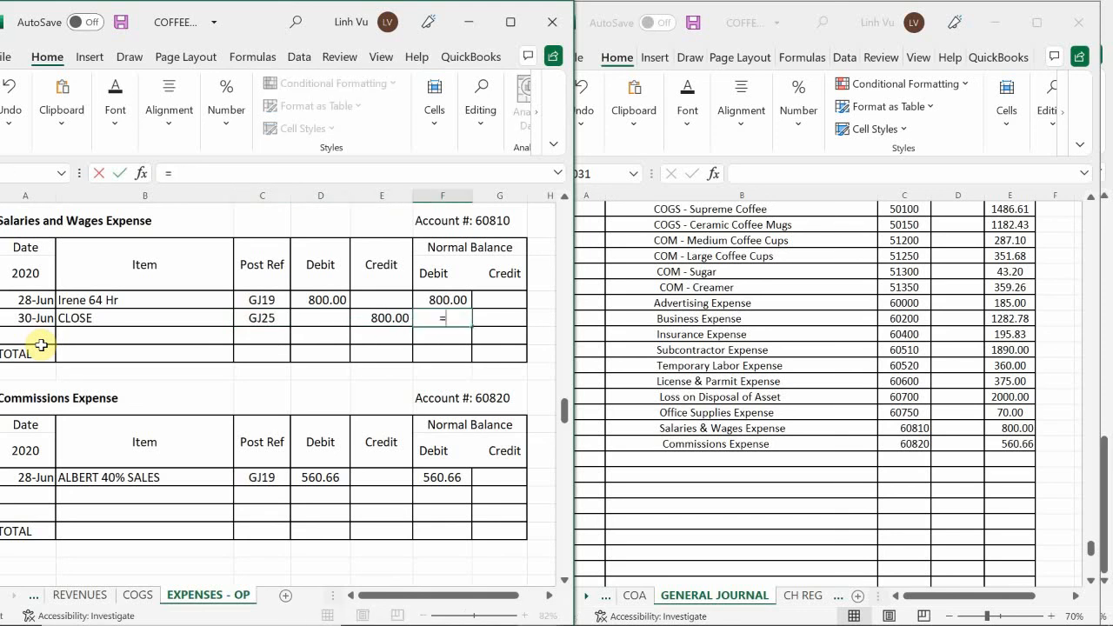
{"action": "type", "text": "F127+D128-E128"}
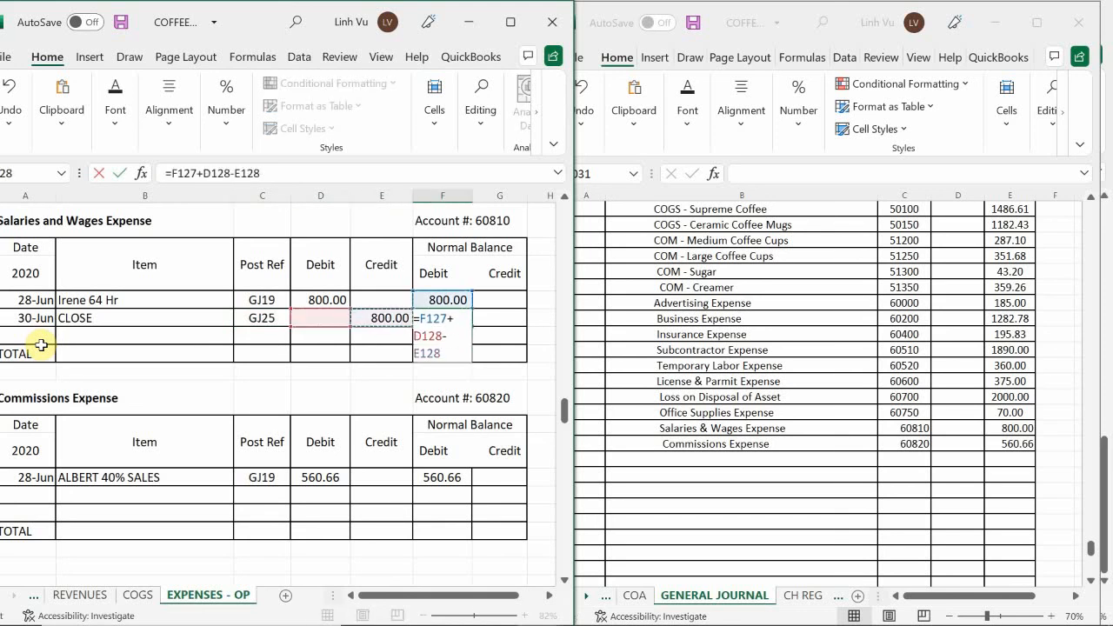
{"action": "key", "text": "Return"}
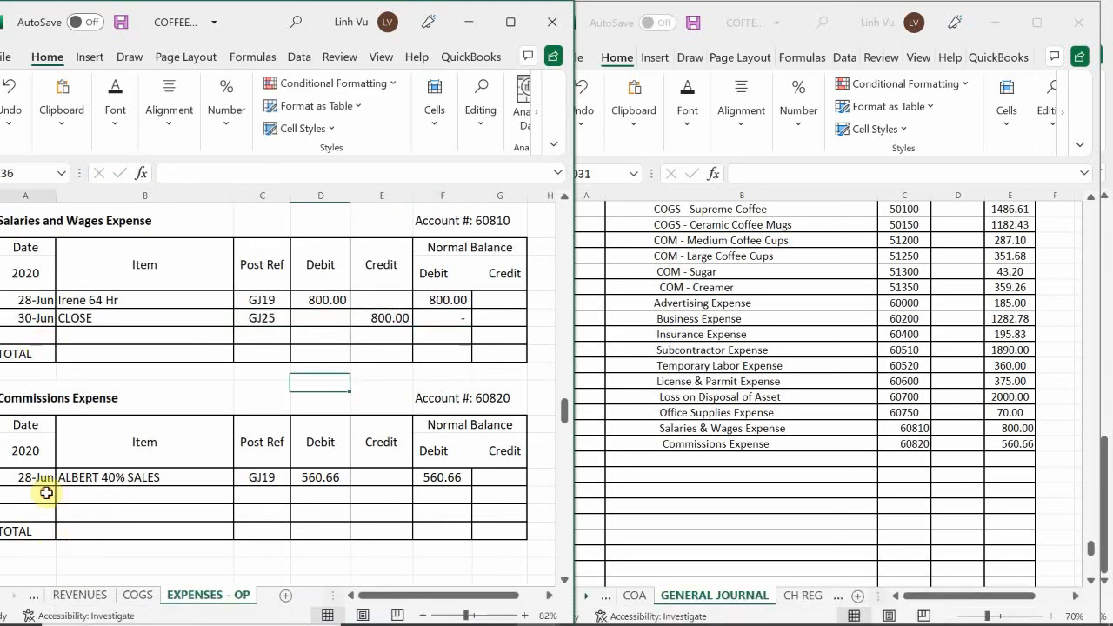
Add a row dated 6/30 with the item CLOSE to the Commissions Expense ledger
{"action": "left_click", "coordinate": [38, 496]}
{"action": "type", "text": "6/30"}
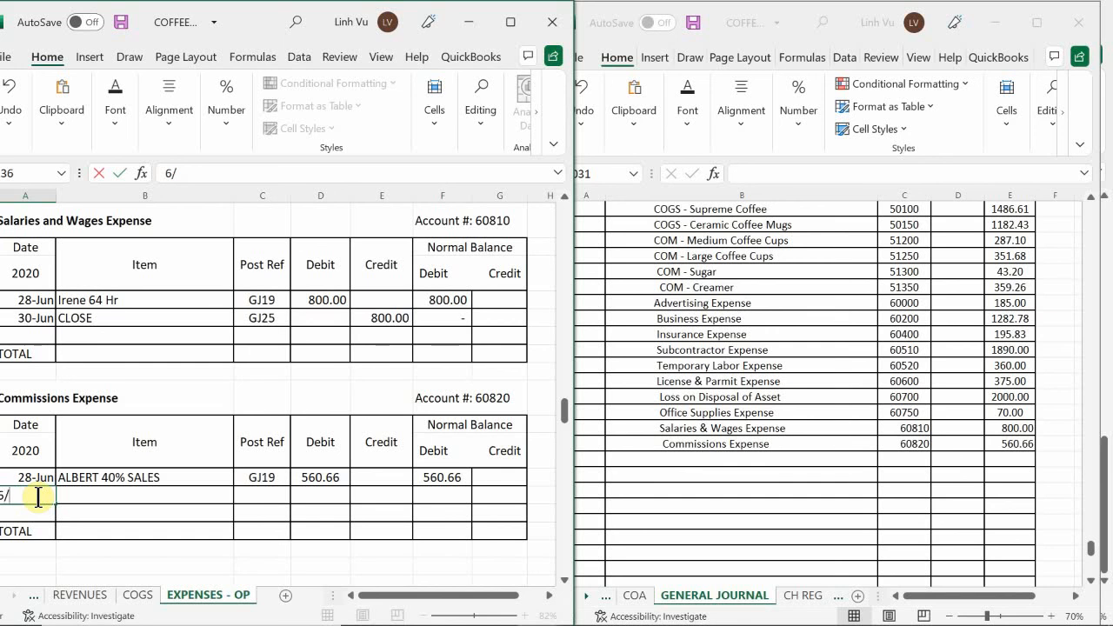
{"action": "key", "text": "Return"}
{"action": "key", "text": "Up"}
{"action": "key", "text": "Right"}
{"action": "type", "text": "CLOSE"}
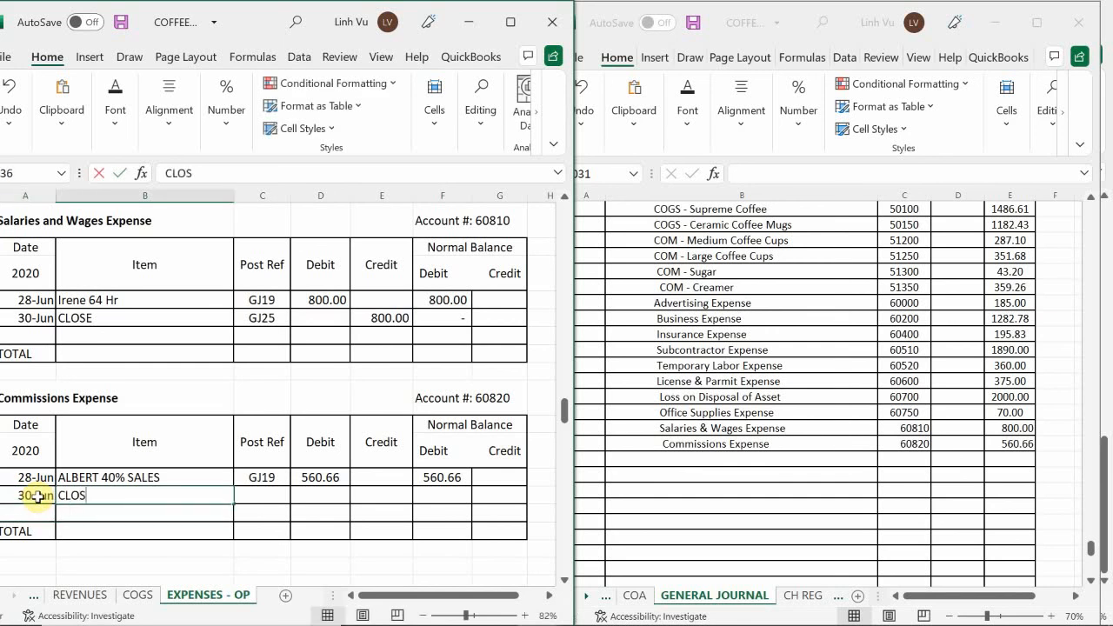
{"action": "key", "text": "Tab"}
Enter post reference GJ25 and a credit of 560.66 in the Commissions Expense ledger's CLOSE row
{"action": "type", "text": "GJ24"}
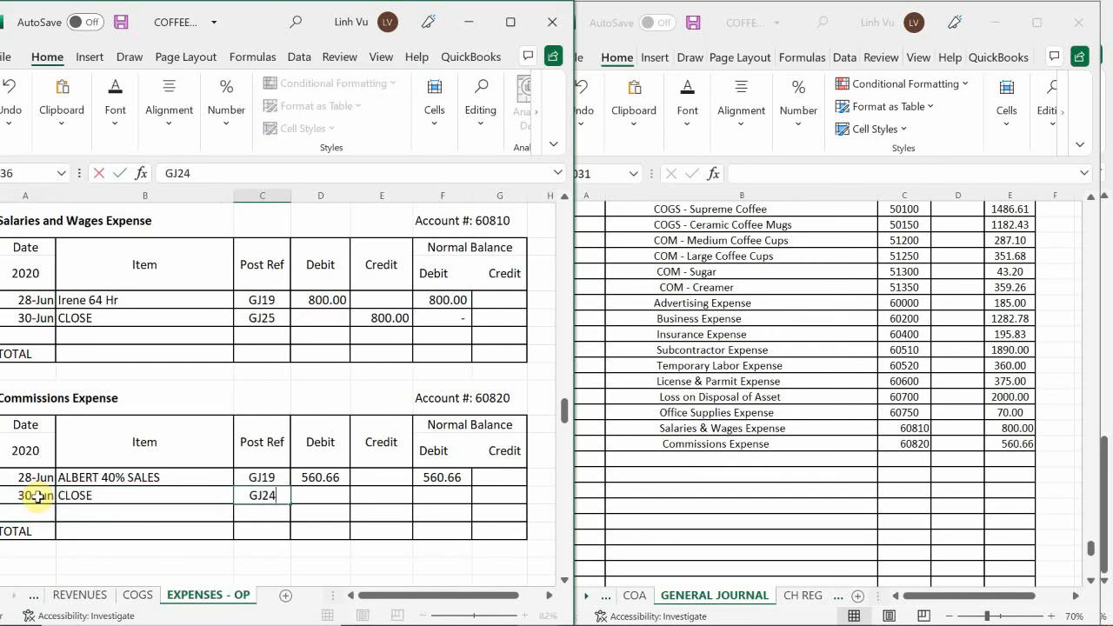
{"action": "key", "text": "BackSpace"}
{"action": "type", "text": "5"}
{"action": "key", "text": "Return"}
{"action": "key", "text": "Right"}
{"action": "key", "text": "Right"}
{"action": "key", "text": "Up"}
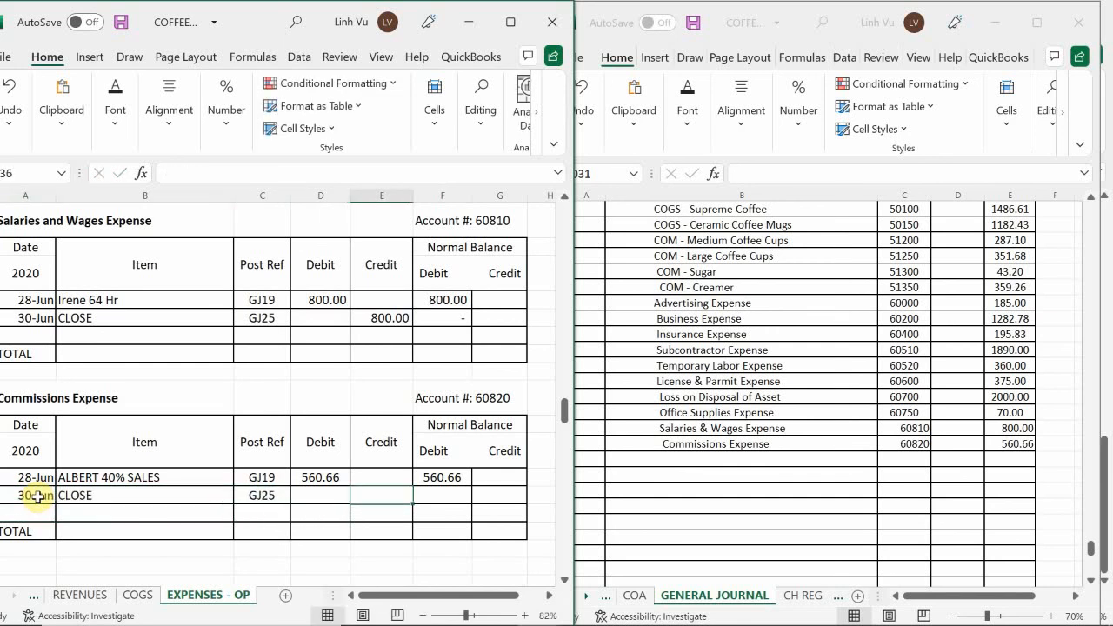
{"action": "type", "text": "560.66"}
{"action": "key", "text": "Return"}
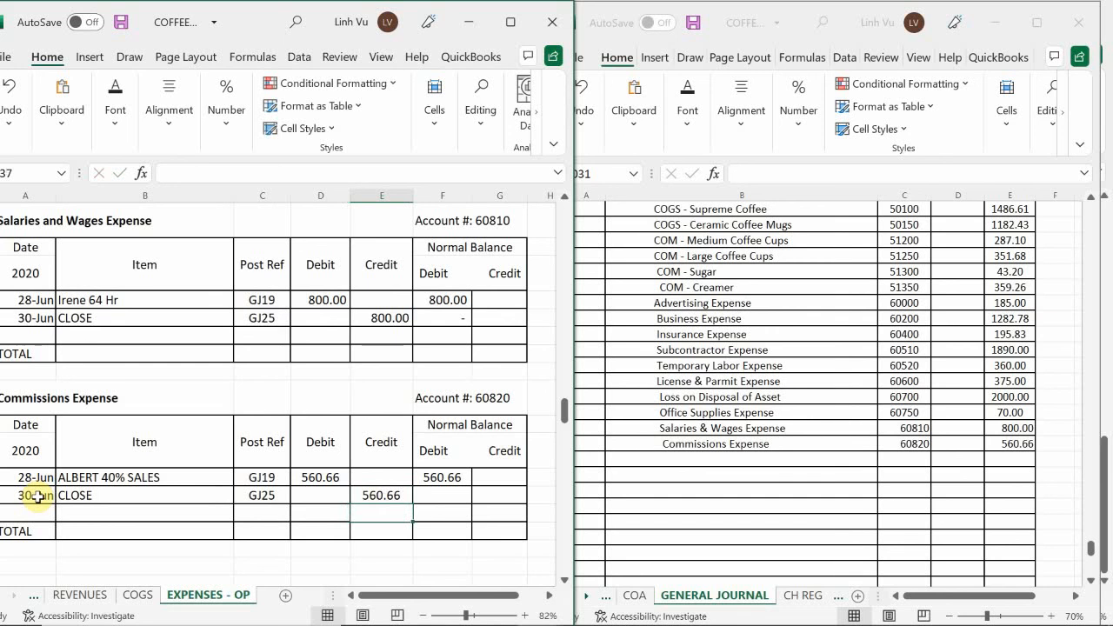
Enter the running debit balance formula =F135+D136-E136 in the Commissions Expense ledger's CLOSE row
{"action": "key", "text": "Right"}
{"action": "key", "text": "Up"}
{"action": "type", "text": "="}
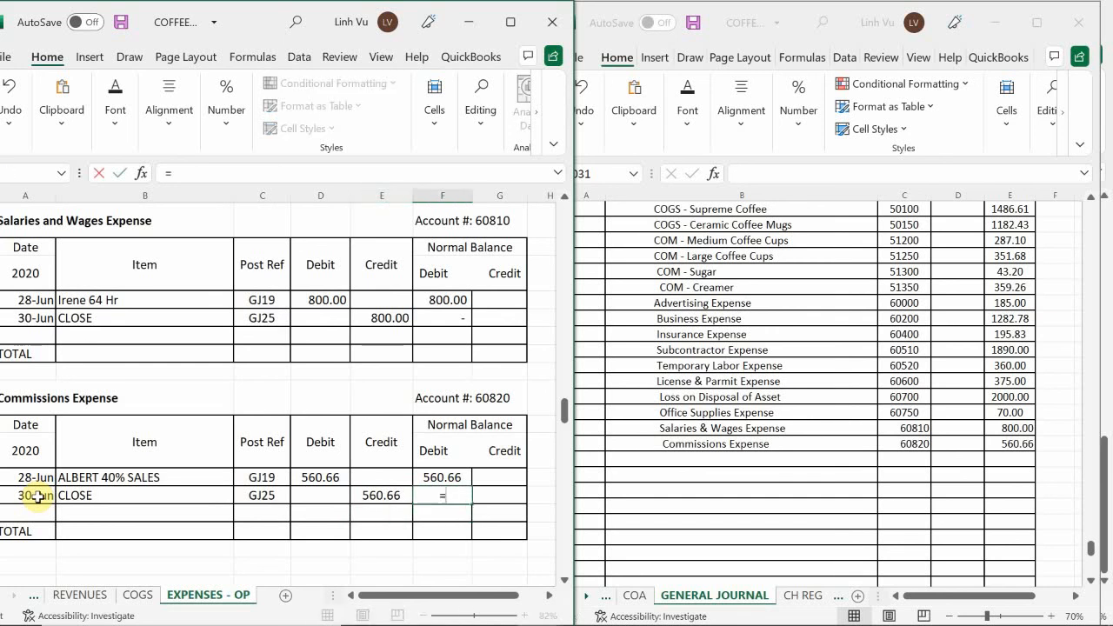
{"action": "key", "text": "Up"}
{"action": "key", "text": "Up"}
{"action": "key", "text": "Up"}
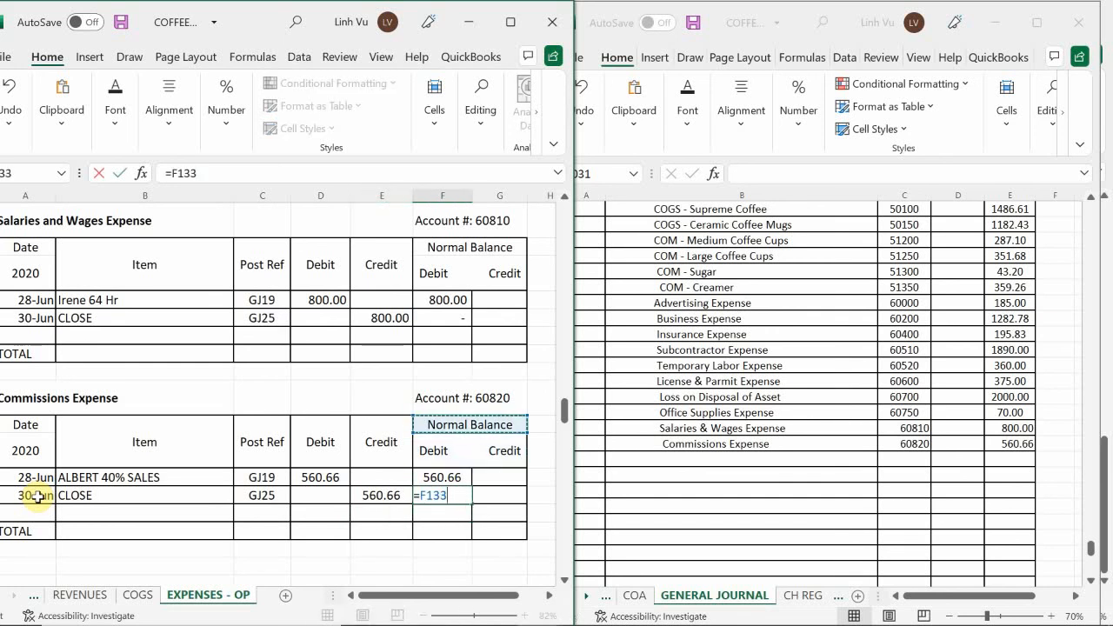
{"action": "key", "text": "Down"}
{"action": "key", "text": "Down"}
{"action": "type", "text": "+"}
{"action": "key", "text": "Left"}
{"action": "key", "text": "Left"}
{"action": "type", "text": "-"}
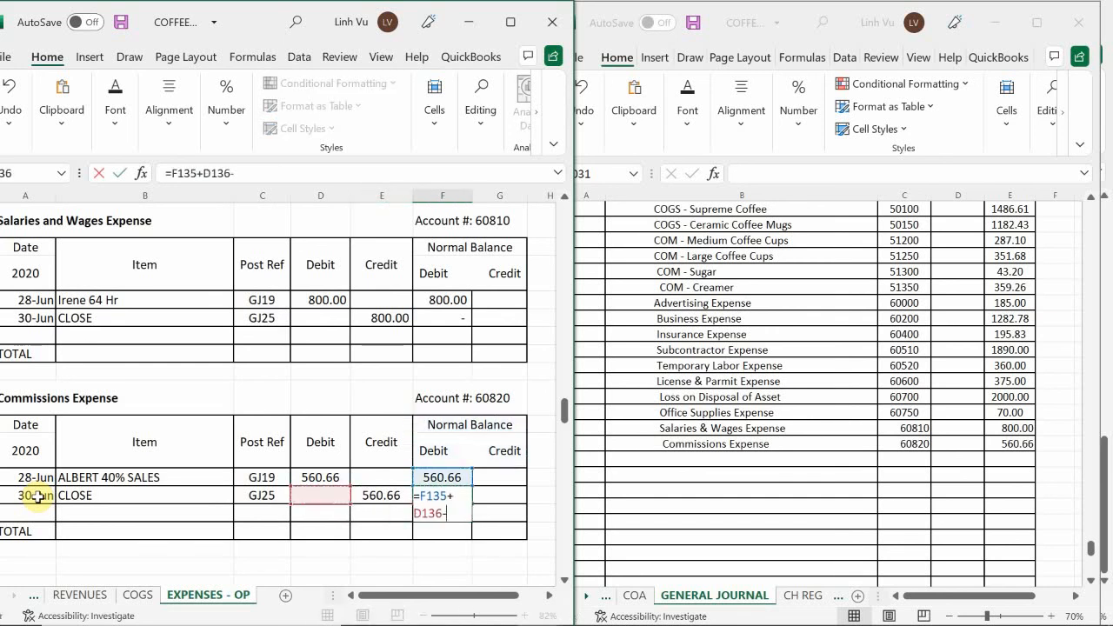
{"action": "key", "text": "Left"}
{"action": "key", "text": "Return"}
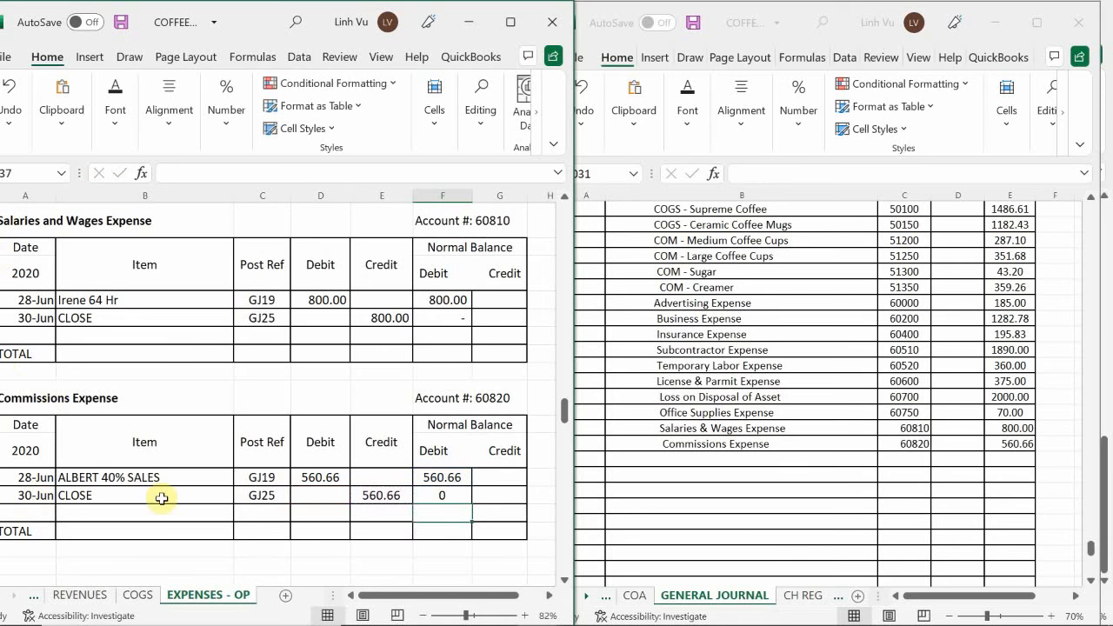
Add Payroll Tax Expense as an indented line below Commissions Expense in the general journal
{"action": "left_click", "coordinate": [276, 506]}
{"action": "scroll", "coordinate": [274, 486], "scroll_direction": "down", "scroll_amount": 6}
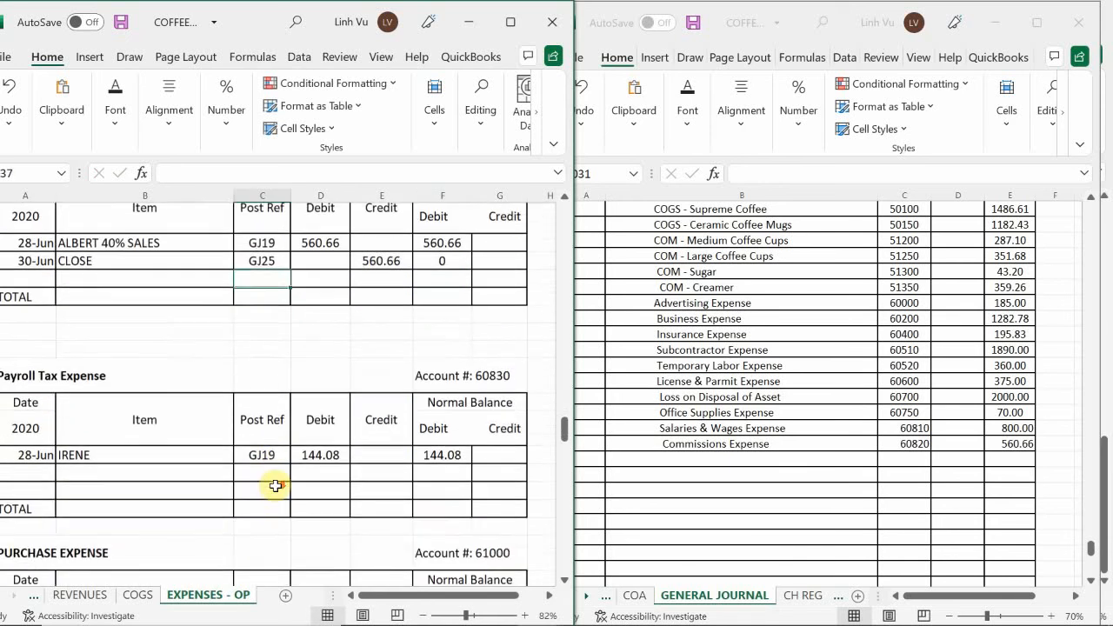
{"action": "scroll", "coordinate": [275, 486], "scroll_direction": "down", "scroll_amount": 1}
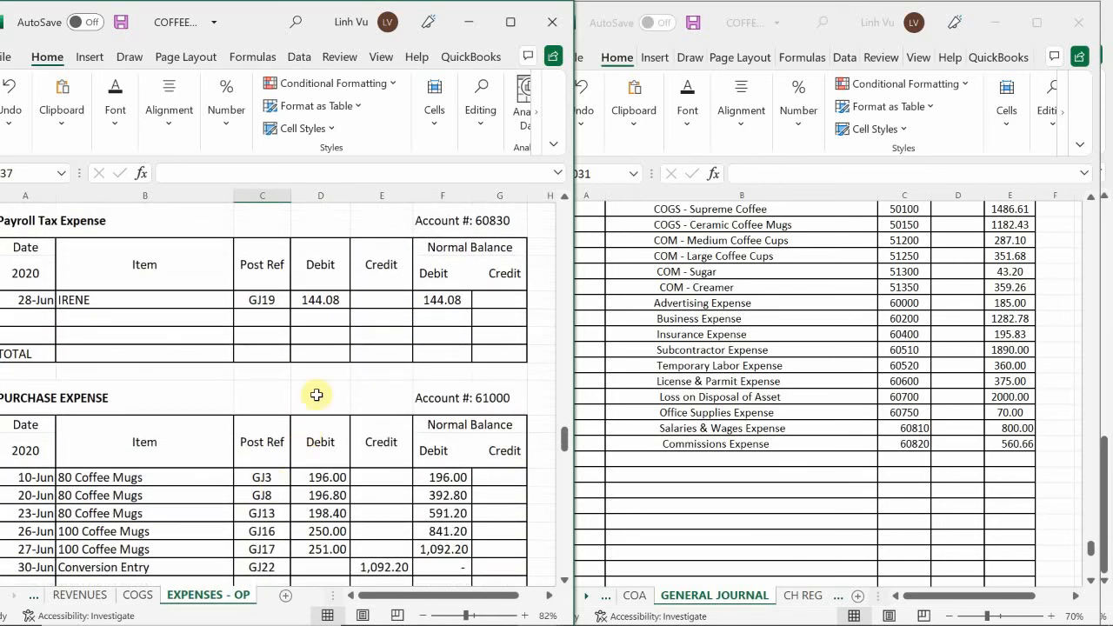
{"action": "left_click", "coordinate": [661, 442]}
{"action": "left_click", "coordinate": [644, 446]}
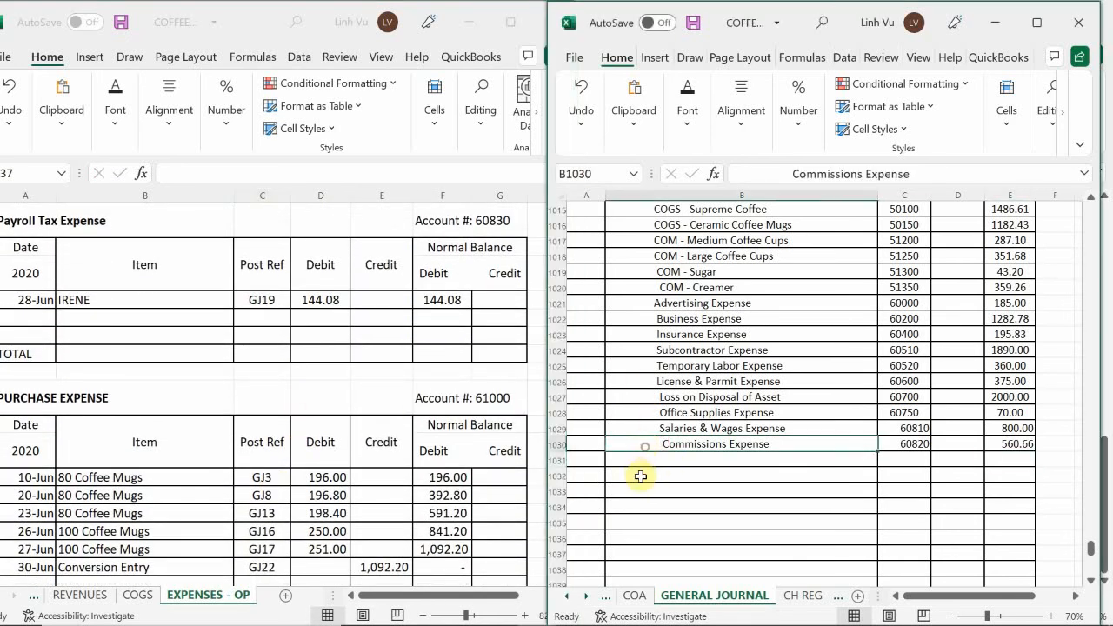
{"action": "left_click", "coordinate": [647, 472]}
{"action": "left_click", "coordinate": [633, 462]}
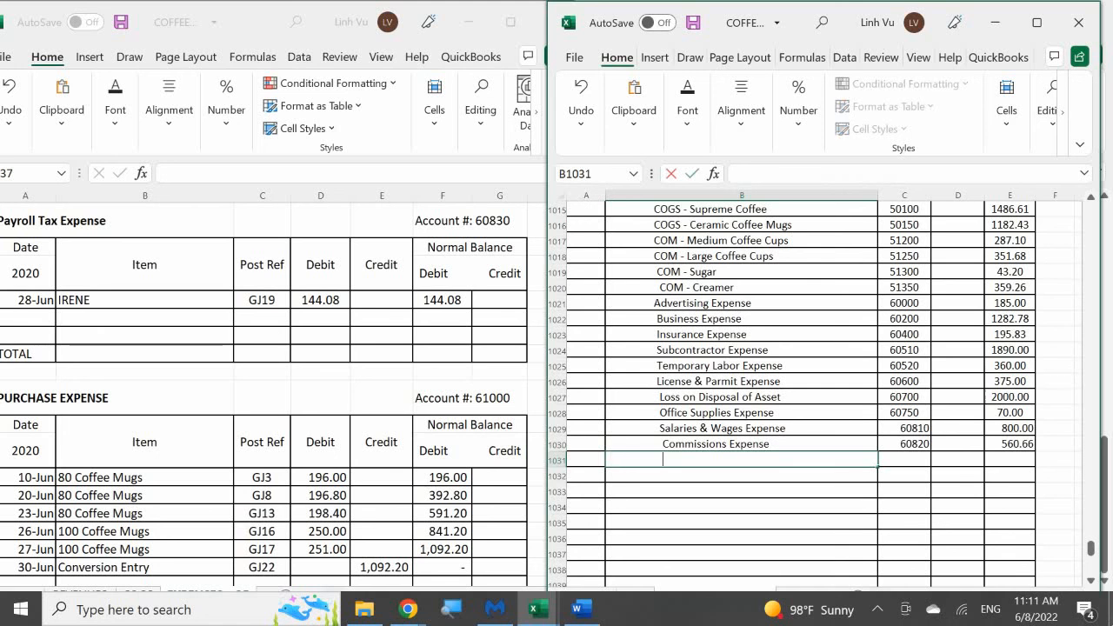
{"action": "type", "text": "Payroll Tax Expen"}
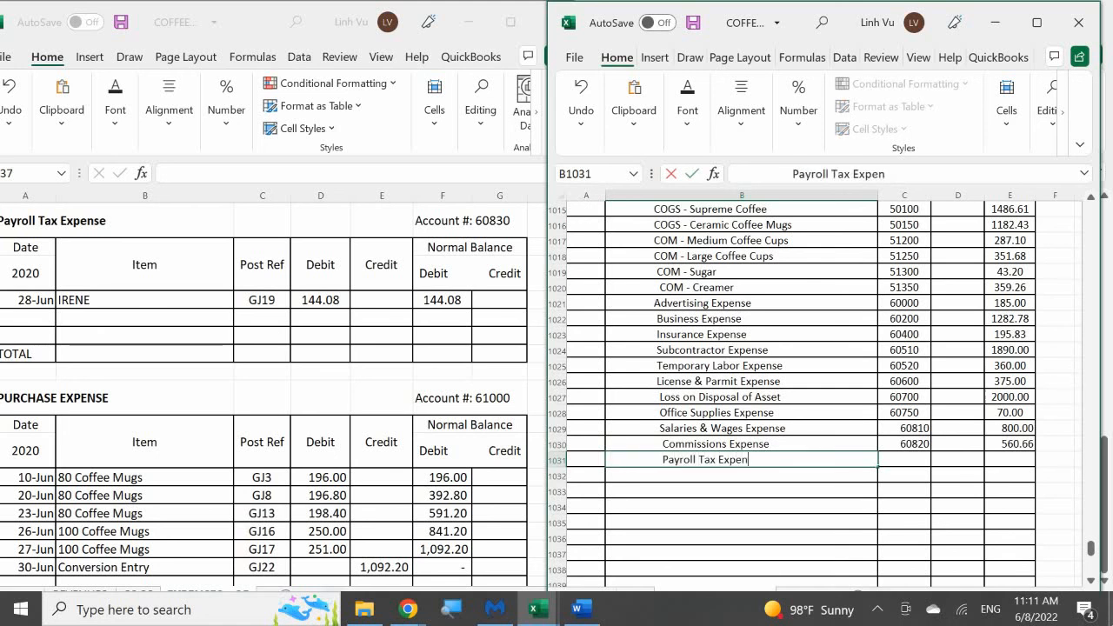
{"action": "key", "text": "BackSpace"}
{"action": "type", "text": "nse"}
{"action": "key", "text": "Tab"}
Enter account number 60830 and a credit of 144.08 for Payroll Tax Expense in the journal
{"action": "type", "text": "60"}
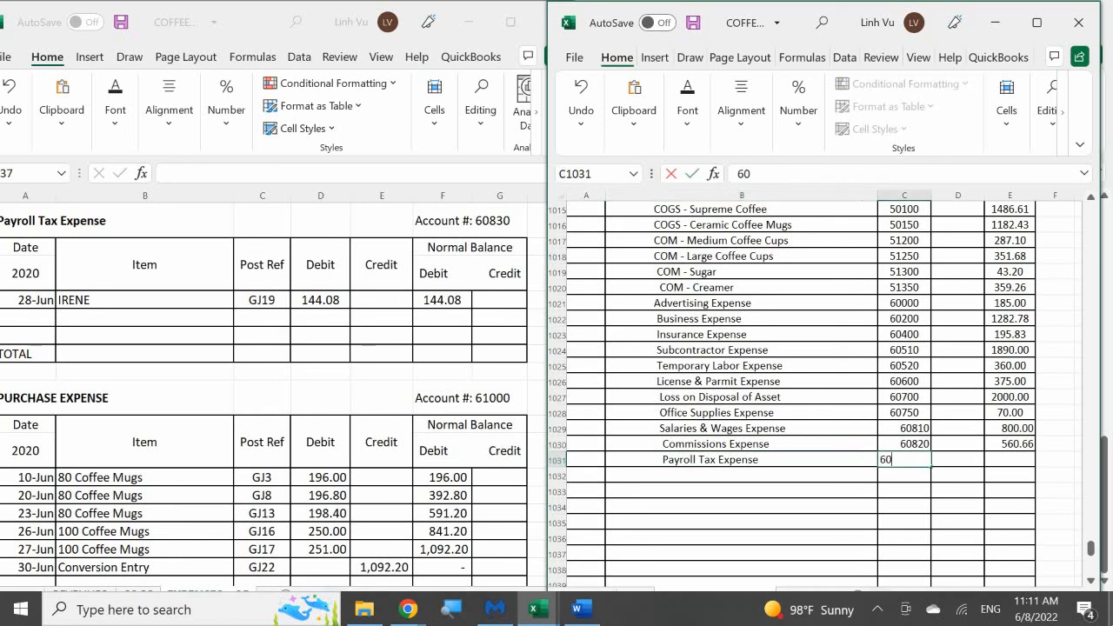
{"action": "type", "text": "830"}
{"action": "key", "text": "Tab"}
{"action": "key", "text": "Tab"}
{"action": "type", "text": "1"}
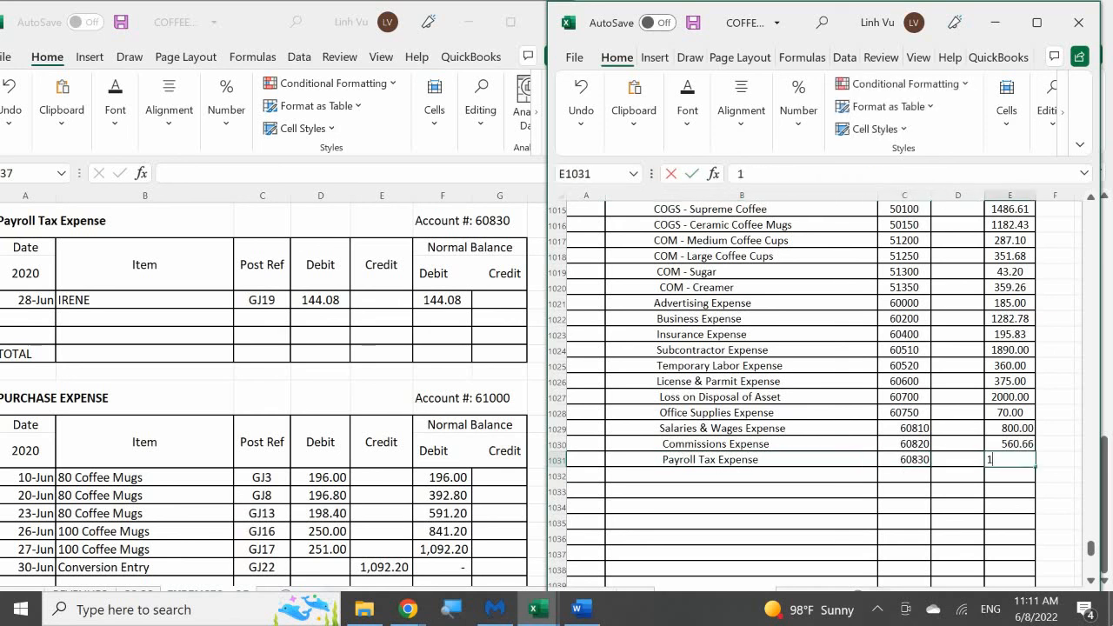
{"action": "type", "text": "44.08"}
{"action": "key", "text": "Return"}
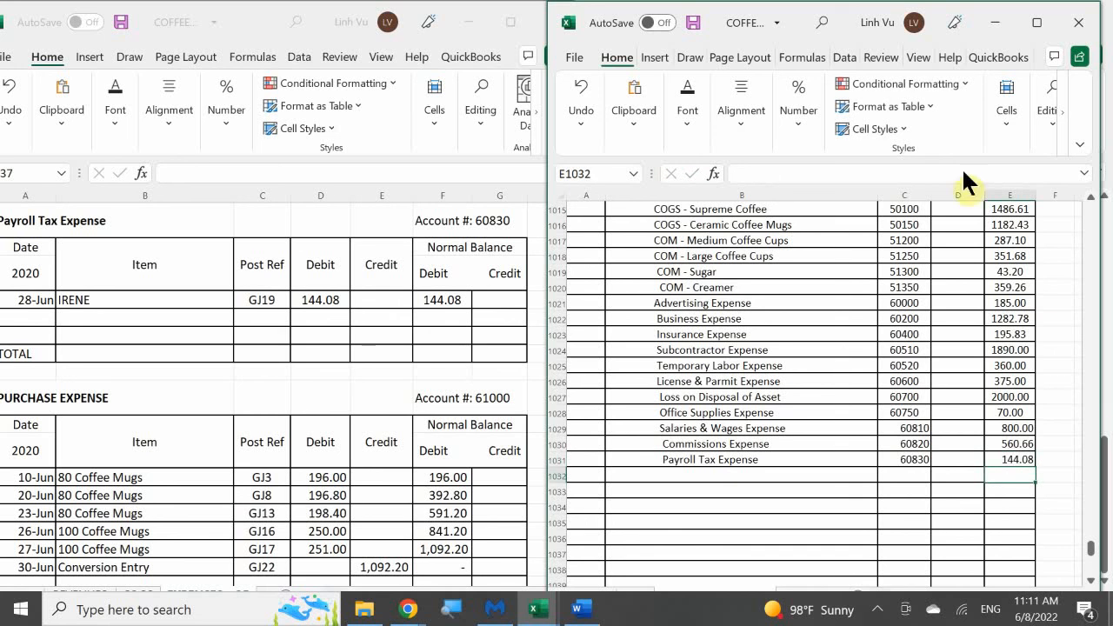
Add a row dated 30-Jun with the item CLOSE to the Payroll Tax Expense ledger
{"action": "left_click", "coordinate": [28, 314]}
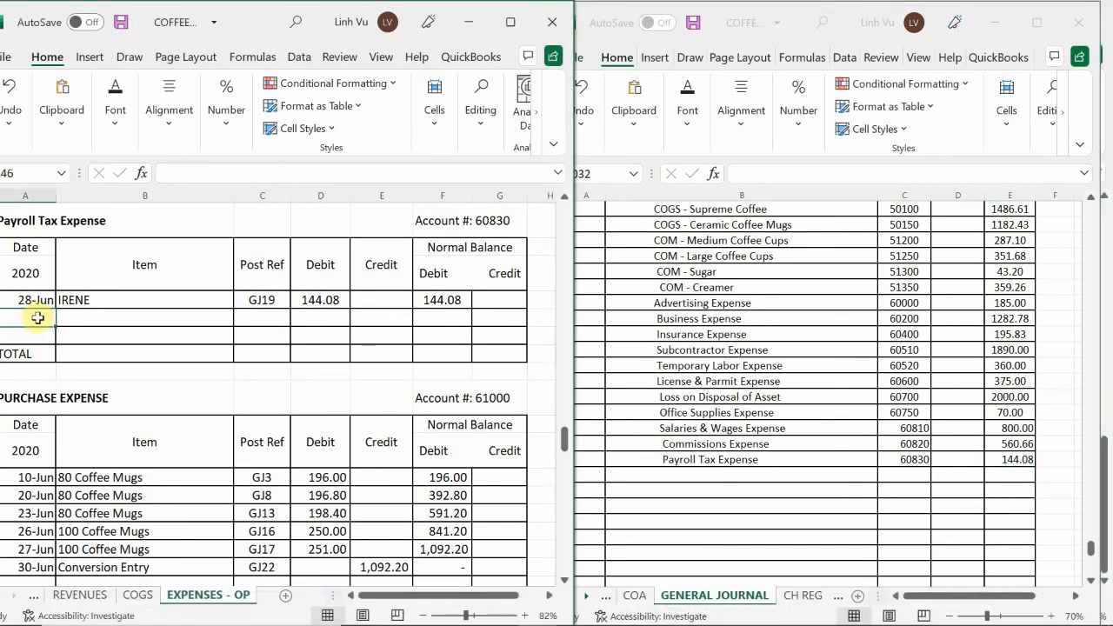
{"action": "type", "text": "30-Jun"}
{"action": "key", "text": "Return"}
{"action": "key", "text": "Up"}
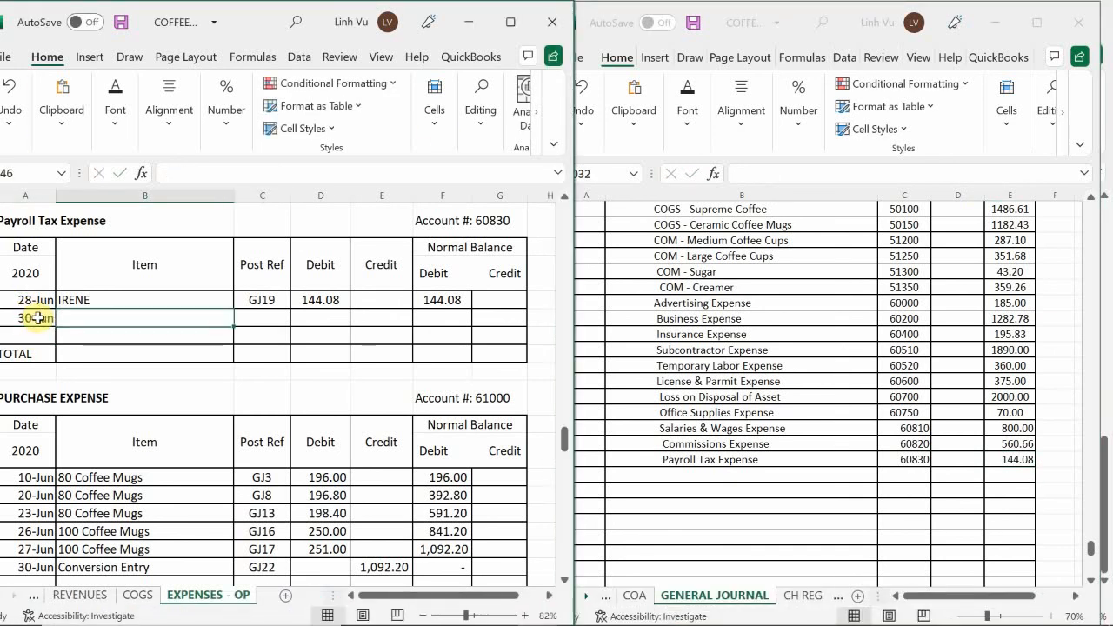
{"action": "type", "text": "CLOSE"}
{"action": "key", "text": "Tab"}
Enter post reference GJ25 and a credit of 144.08 in the Payroll Tax Expense ledger's CLOSE row
{"action": "type", "text": "GJ28"}
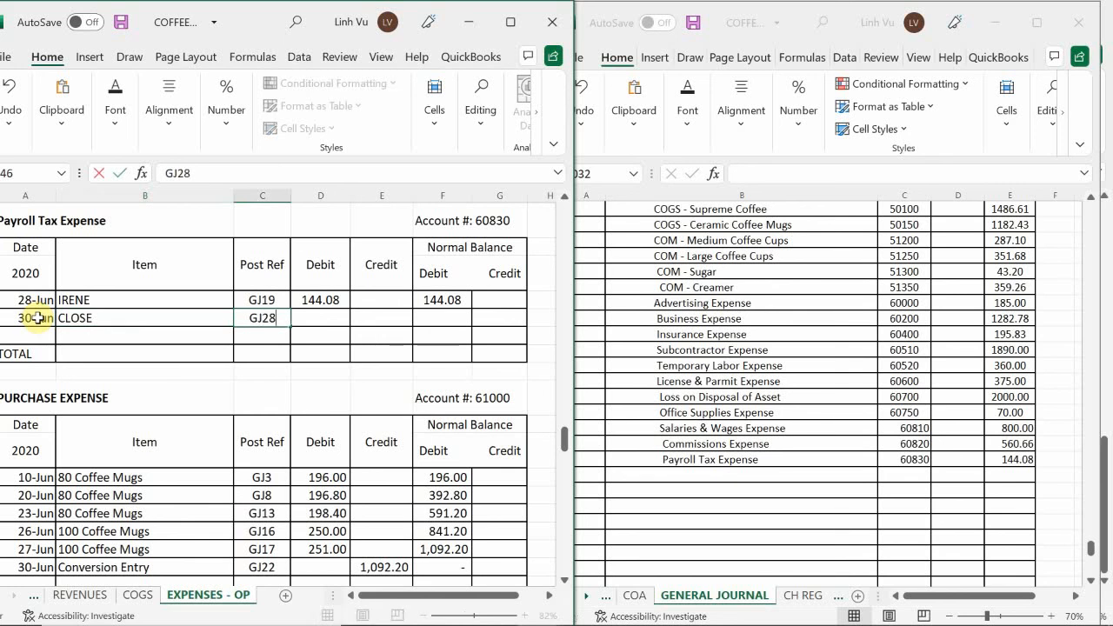
{"action": "key", "text": "BackSpace"}
{"action": "type", "text": "5"}
{"action": "key", "text": "Tab"}
{"action": "key", "text": "Tab"}
{"action": "type", "text": "1"}
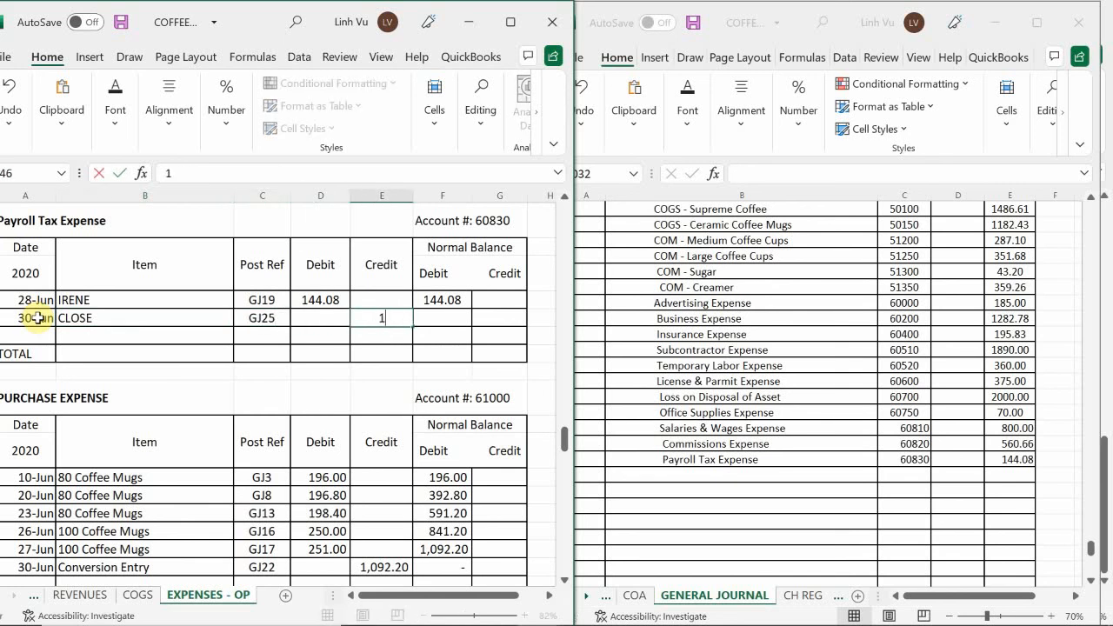
{"action": "type", "text": "44.08"}
{"action": "key", "text": "Return"}
Enter the running debit balance formula =F145+D146-E146 in the Payroll Tax Expense ledger's CLOSE row
{"action": "key", "text": "Up"}
{"action": "key", "text": "Right"}
{"action": "type", "text": "="}
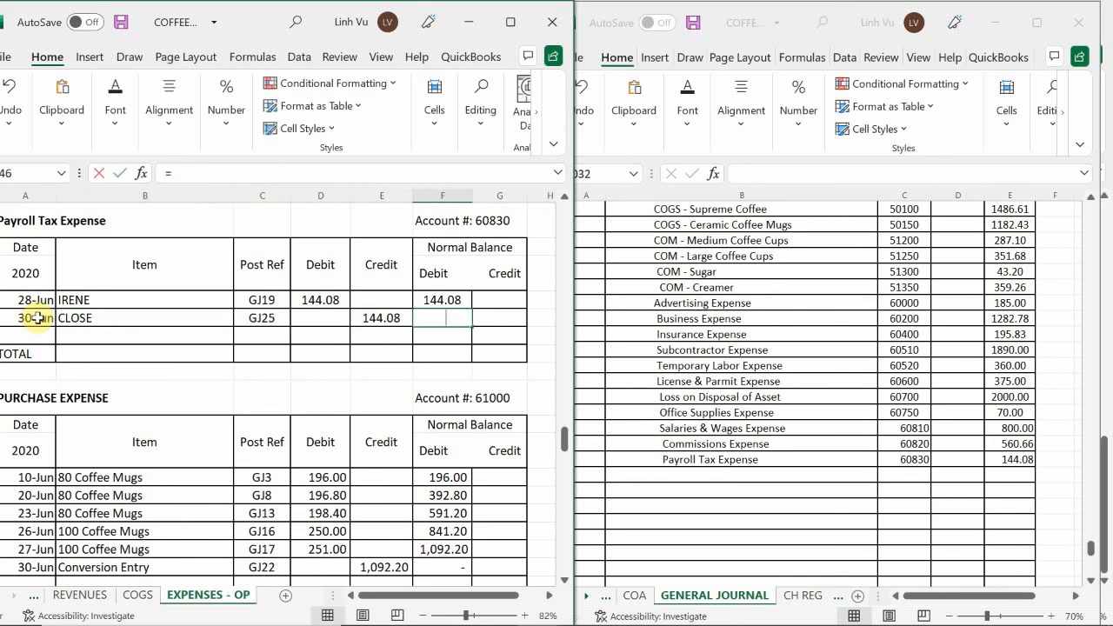
{"action": "key", "text": "Up"}
{"action": "type", "text": "+"}
{"action": "key", "text": "Left"}
{"action": "key", "text": "Left"}
{"action": "type", "text": "-"}
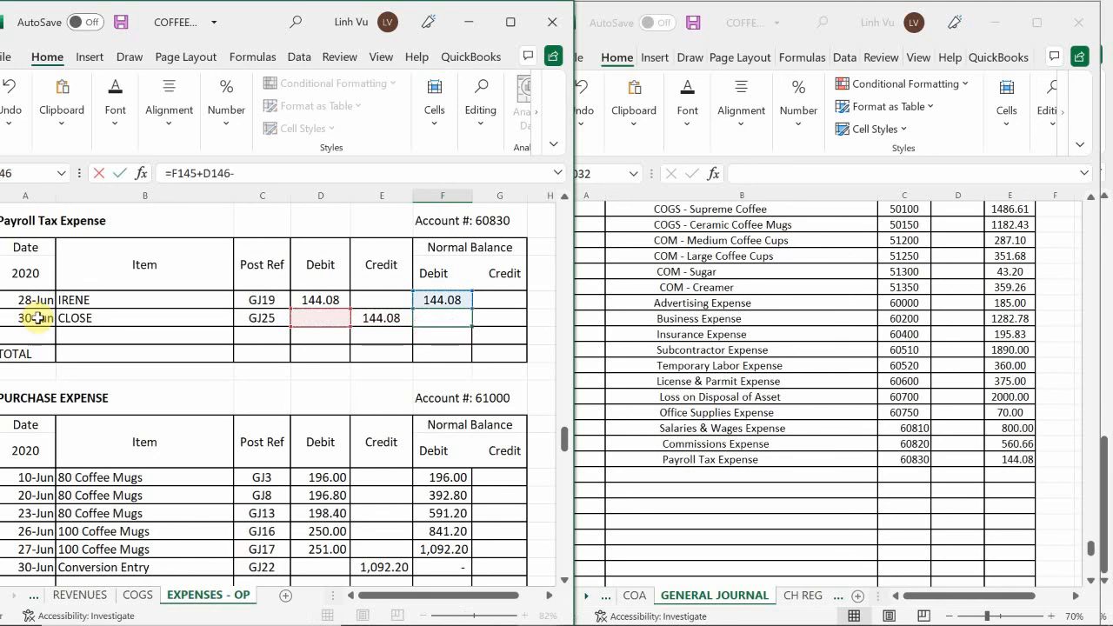
{"action": "key", "text": "Left"}
{"action": "key", "text": "Return"}
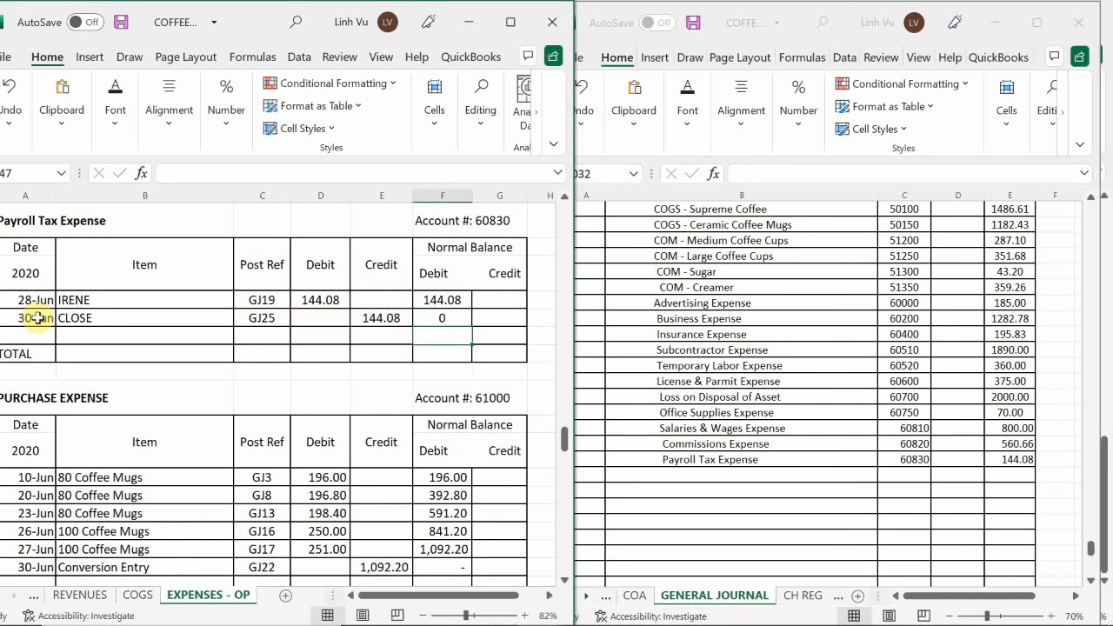
Review the ledgers from Purchase Expense through Travel Expense for open balances, and check the blank journal rows below Payroll Tax Expense
{"action": "left_click", "coordinate": [148, 368]}
{"action": "scroll", "coordinate": [154, 371], "scroll_direction": "down", "scroll_amount": 1}
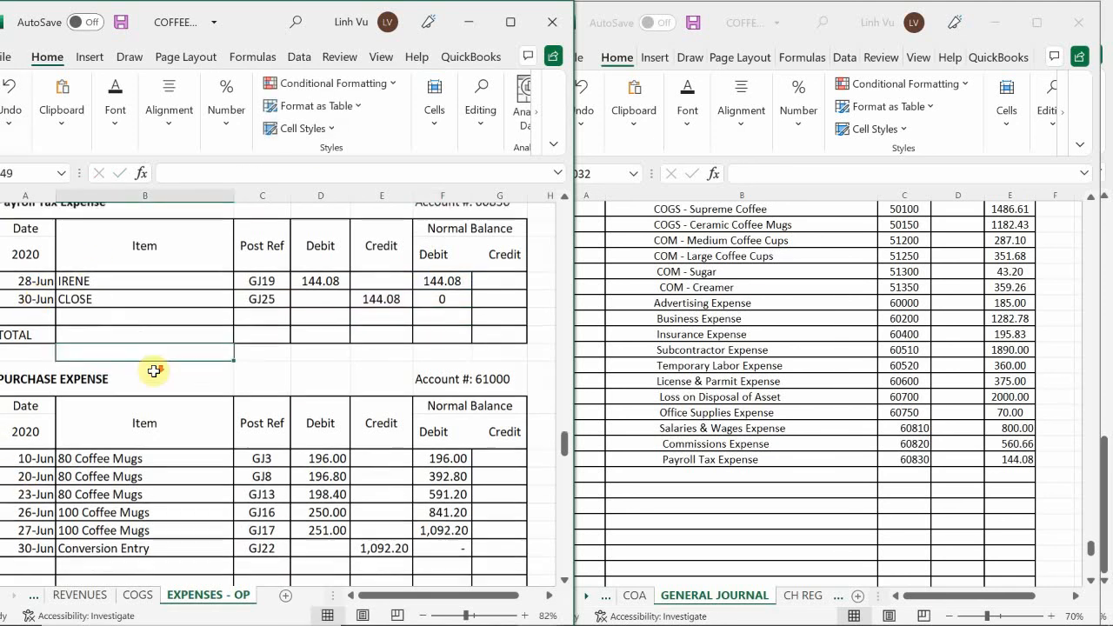
{"action": "scroll", "coordinate": [154, 371], "scroll_direction": "down", "scroll_amount": 5}
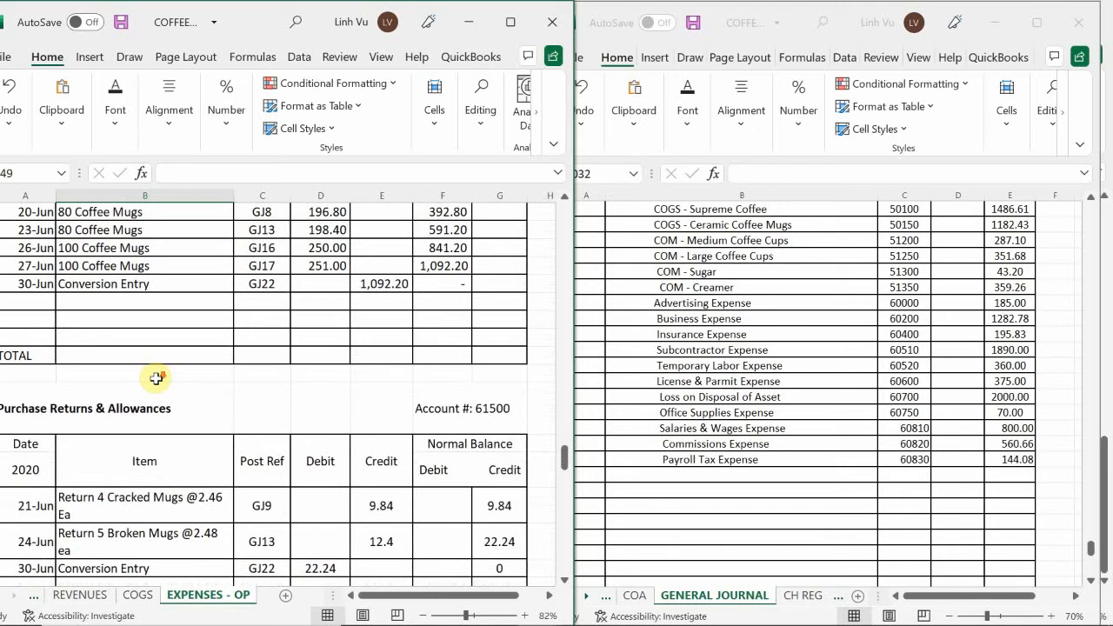
{"action": "scroll", "coordinate": [155, 378], "scroll_direction": "down", "scroll_amount": 5}
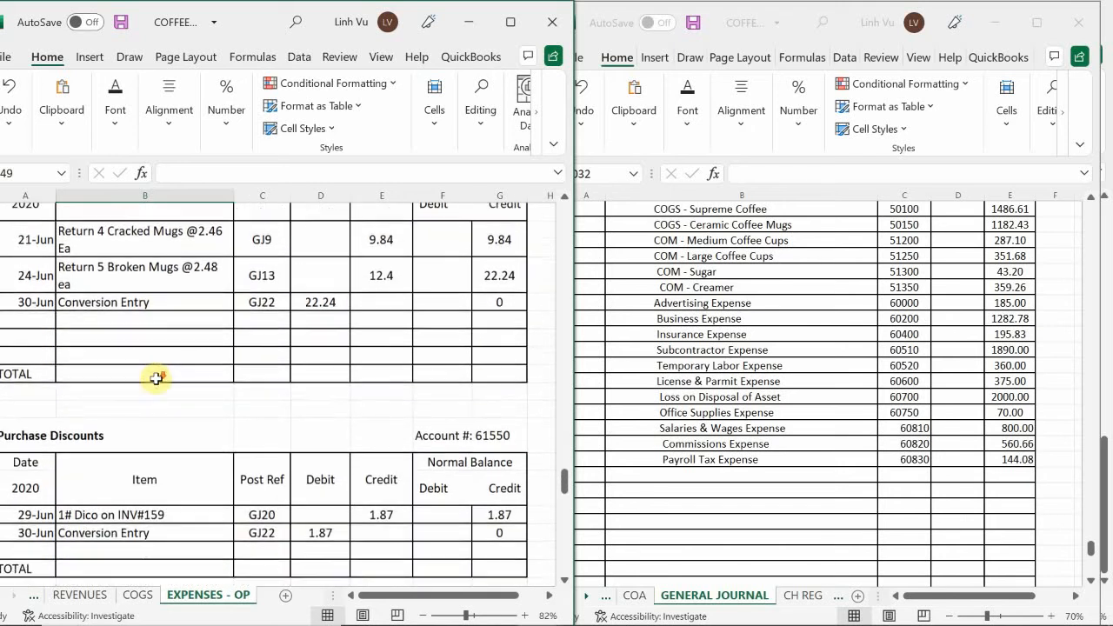
{"action": "scroll", "coordinate": [156, 378], "scroll_direction": "down", "scroll_amount": 4}
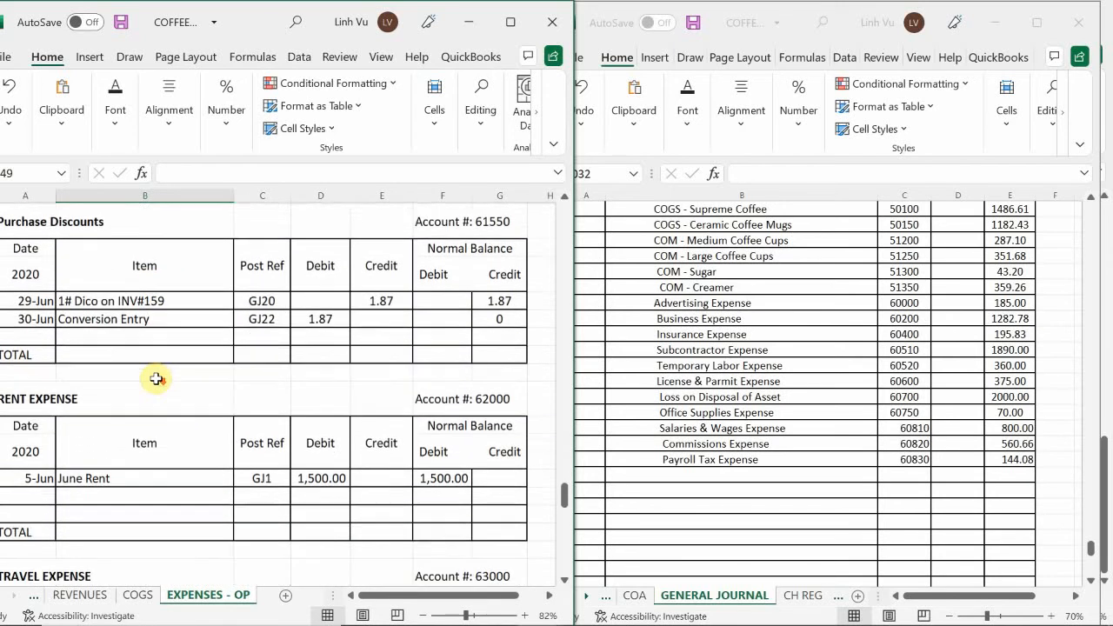
{"action": "scroll", "coordinate": [156, 378], "scroll_direction": "down", "scroll_amount": 1}
{"action": "scroll", "coordinate": [156, 378], "scroll_direction": "down", "scroll_amount": 1}
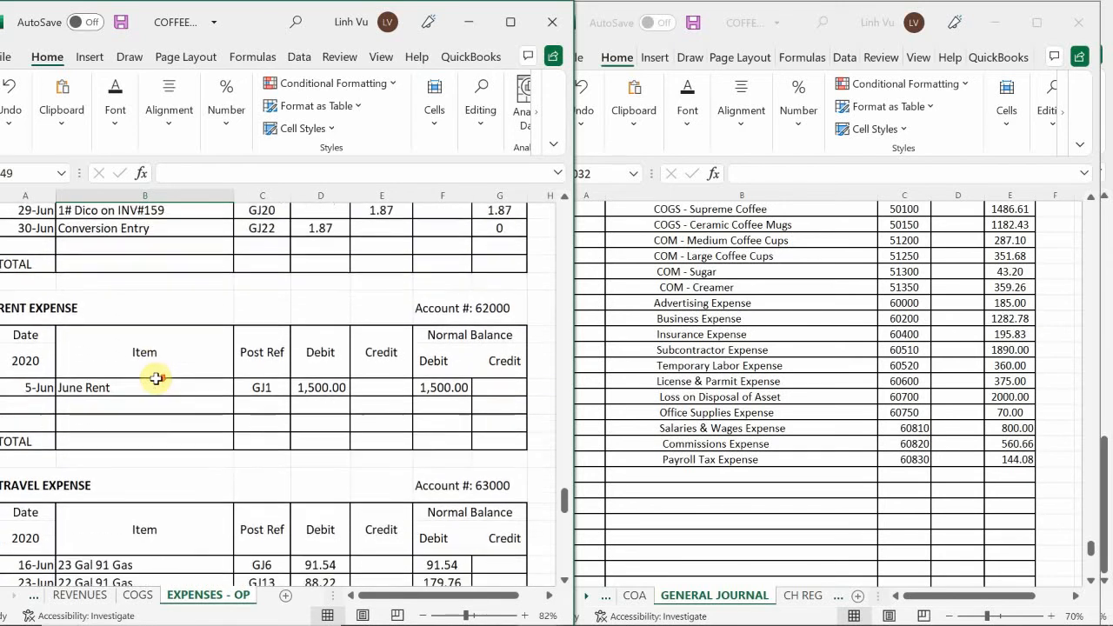
{"action": "scroll", "coordinate": [156, 378], "scroll_direction": "down", "scroll_amount": 1}
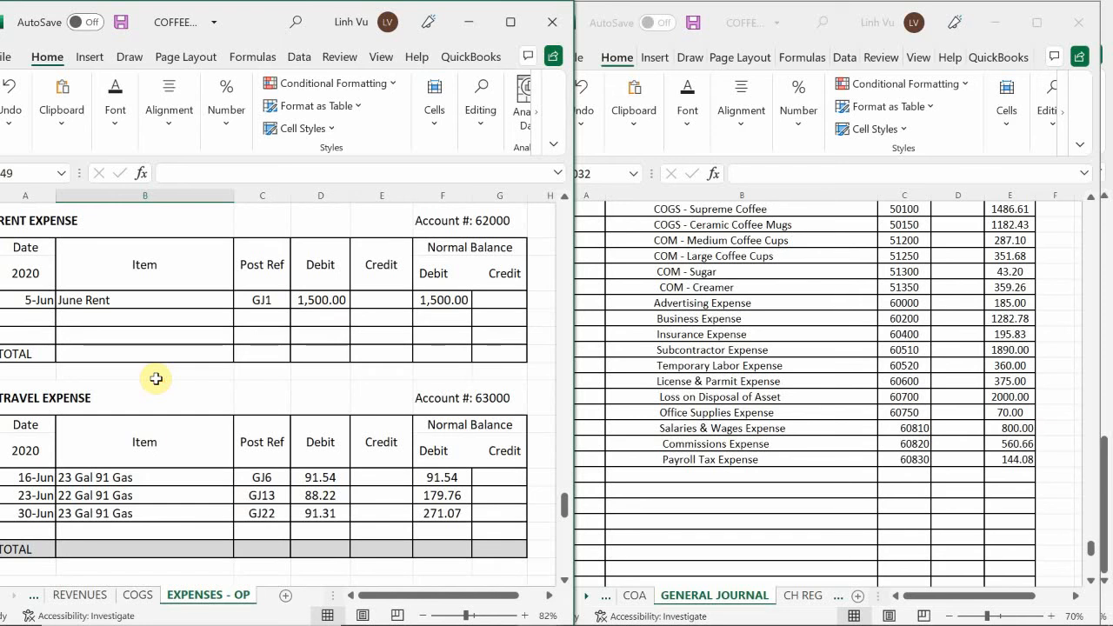
{"action": "scroll", "coordinate": [155, 378], "scroll_direction": "up", "scroll_amount": 1}
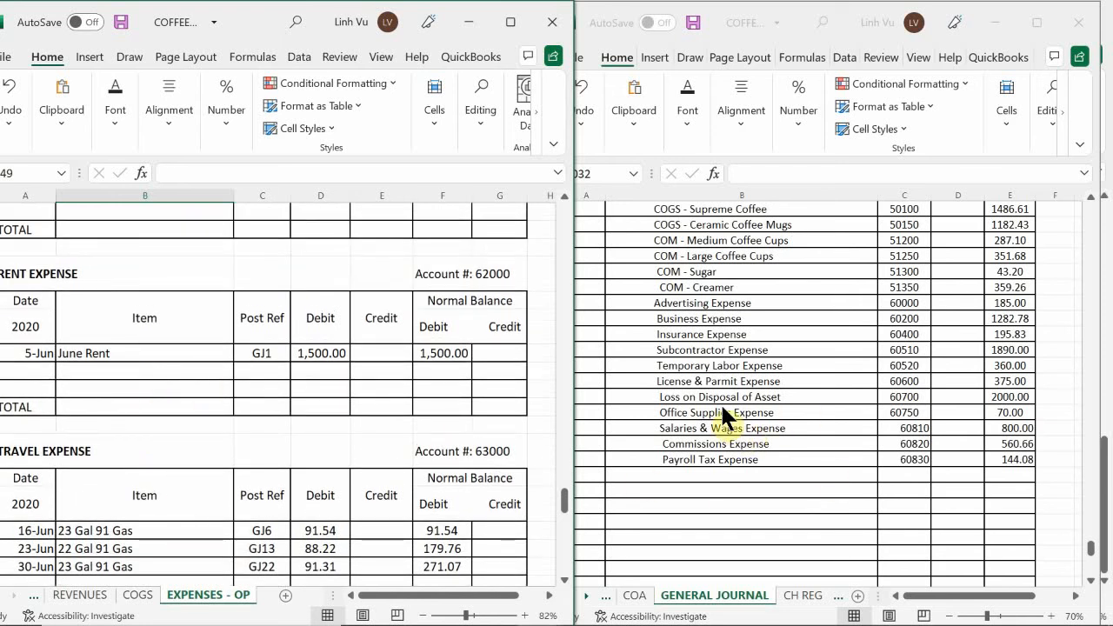
{"action": "left_click", "coordinate": [753, 511]}
{"action": "scroll", "coordinate": [752, 510], "scroll_direction": "down", "scroll_amount": 3}
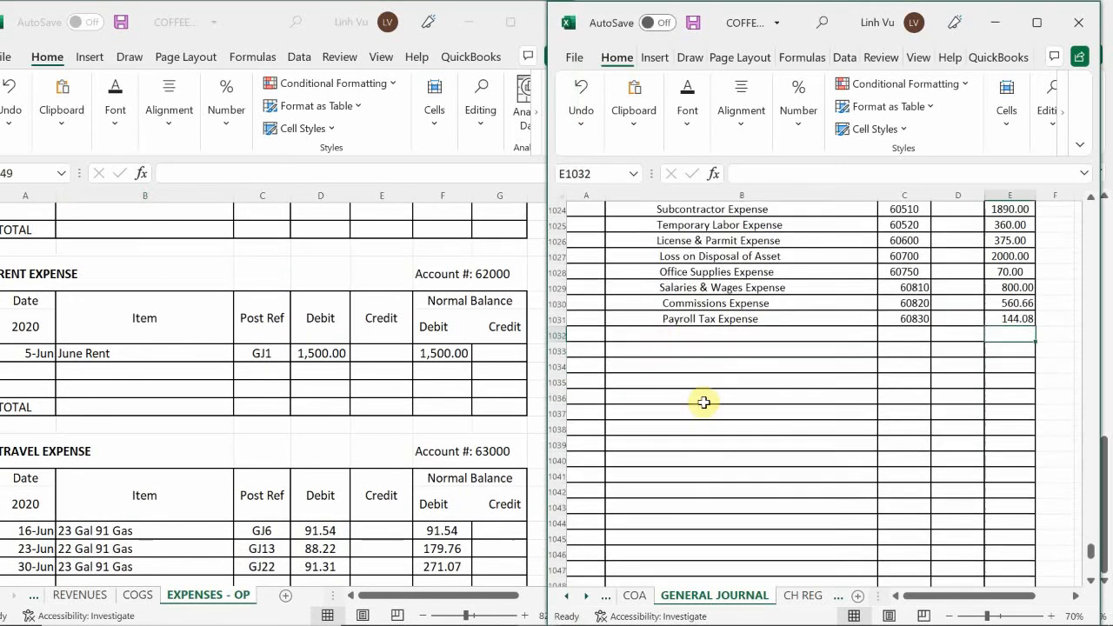
Add a Rent Expense line with account number 62000 and a credit of 1500 below Payroll Tax Expense in the general journal
{"action": "left_click", "coordinate": [656, 338]}
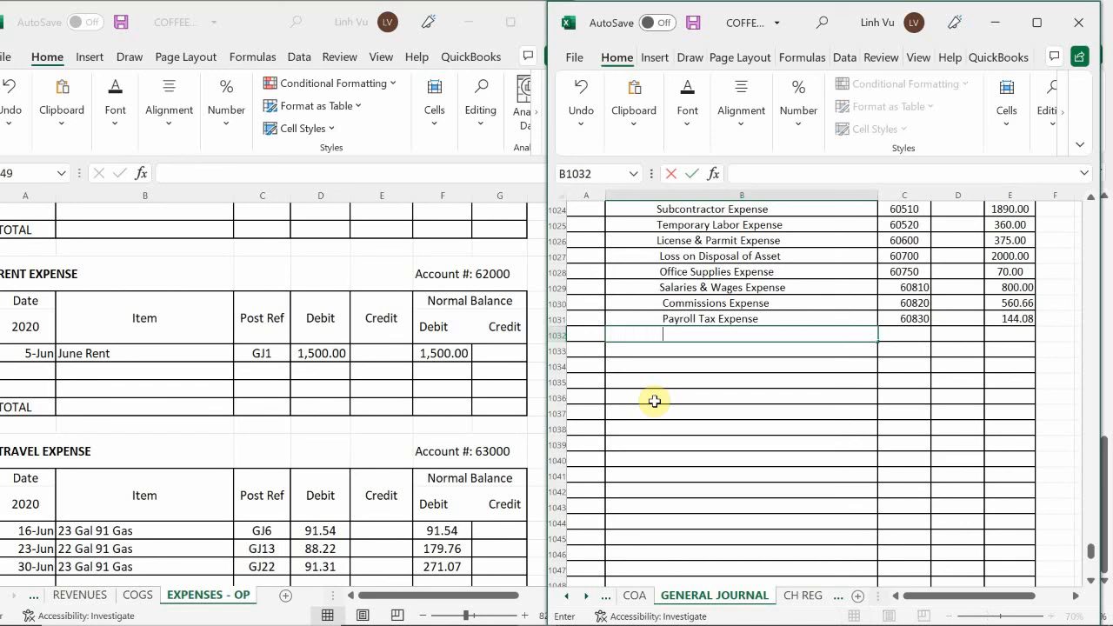
{"action": "type", "text": "Rent Expense"}
{"action": "key", "text": "Tab"}
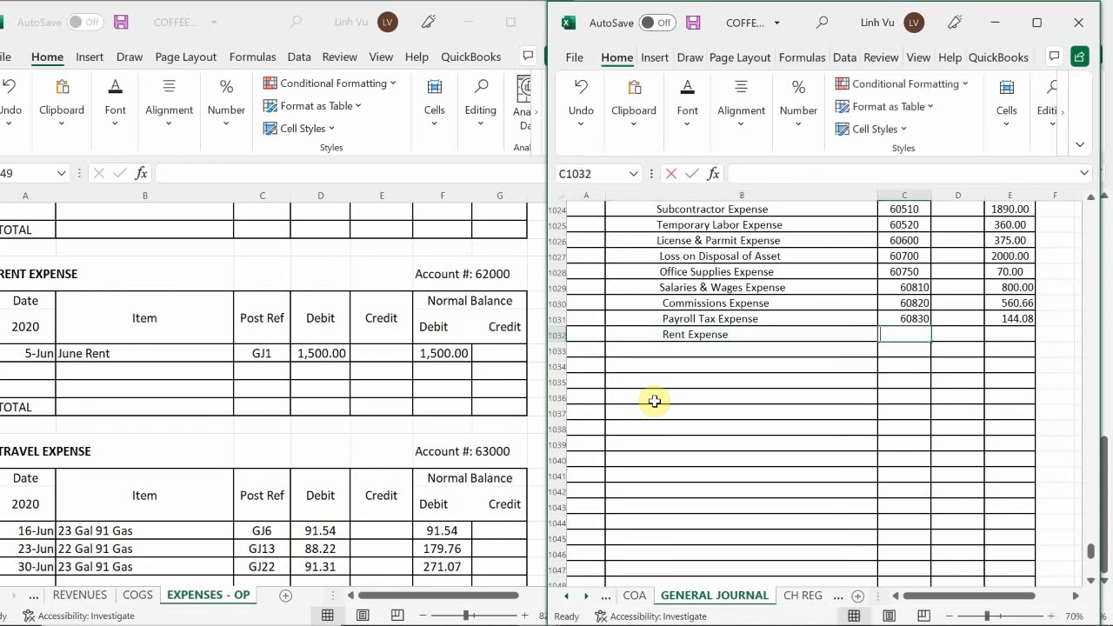
{"action": "type", "text": "62000"}
{"action": "key", "text": "Return"}
{"action": "key", "text": "Right"}
{"action": "key", "text": "Up"}
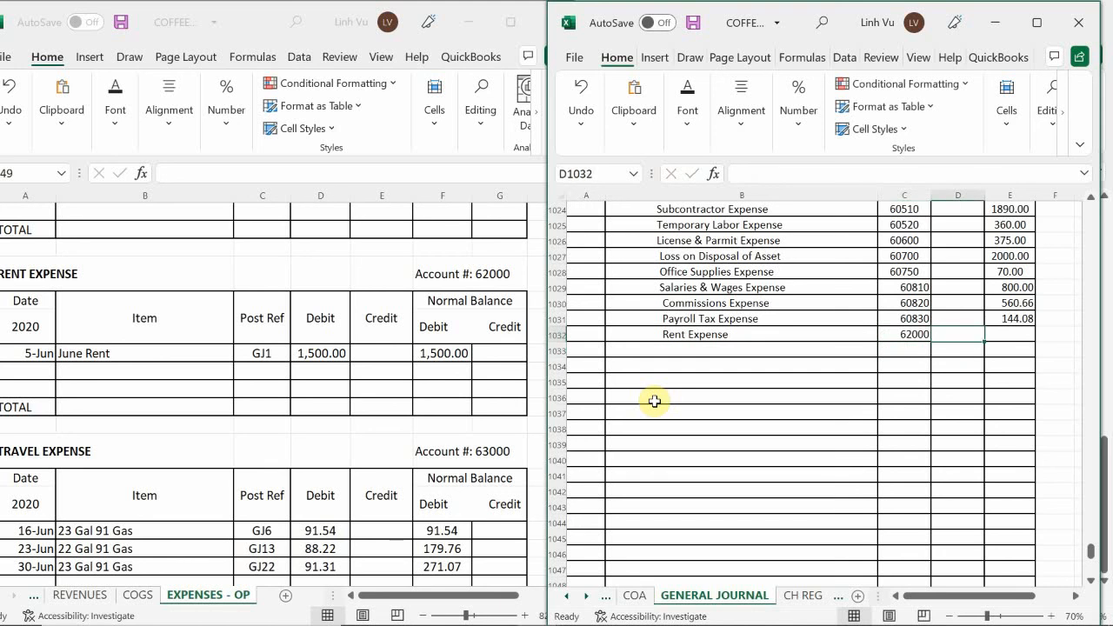
{"action": "key", "text": "Right"}
{"action": "type", "text": "1500"}
{"action": "key", "text": "Return"}
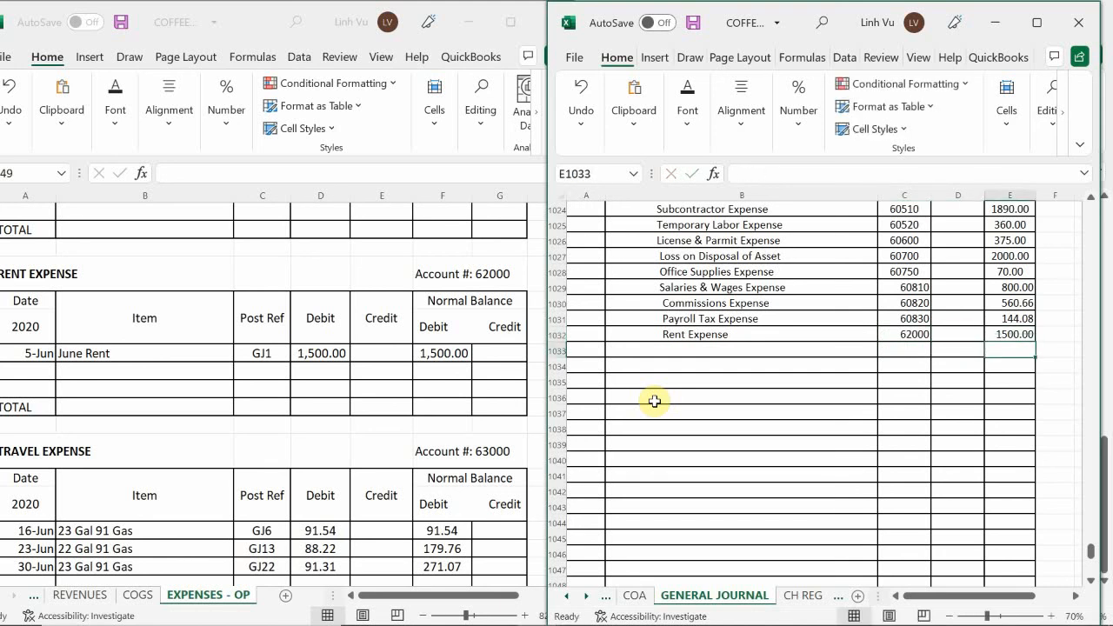
Add a row dated 30-Jun with the item CLOSE to the Rent Expense ledger
{"action": "left_click", "coordinate": [27, 375]}
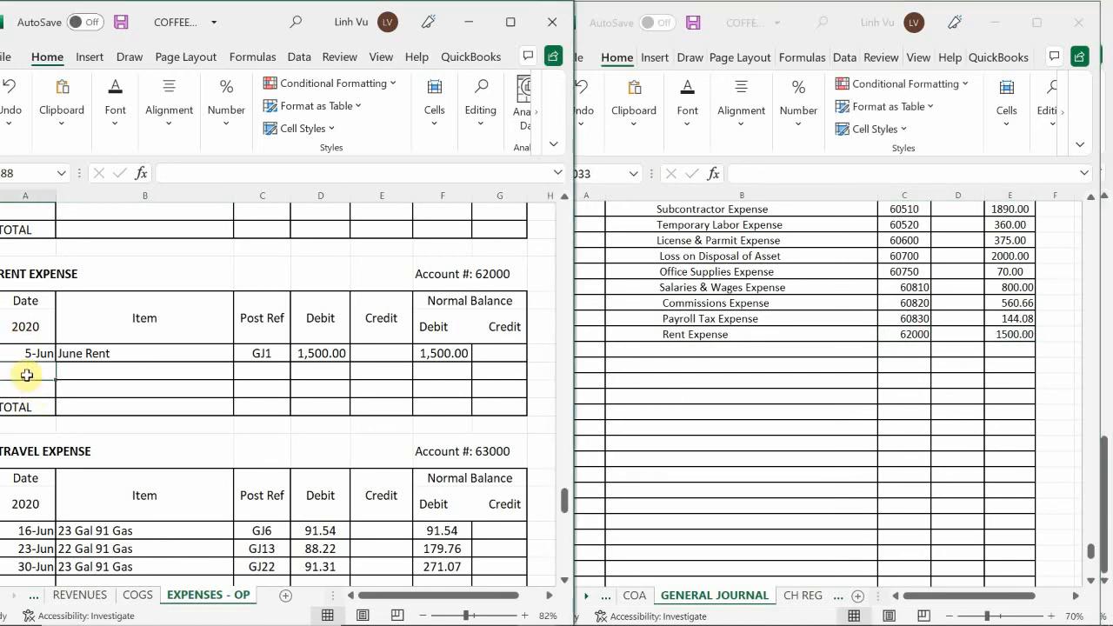
{"action": "type", "text": "6/30"}
{"action": "key", "text": "Tab"}
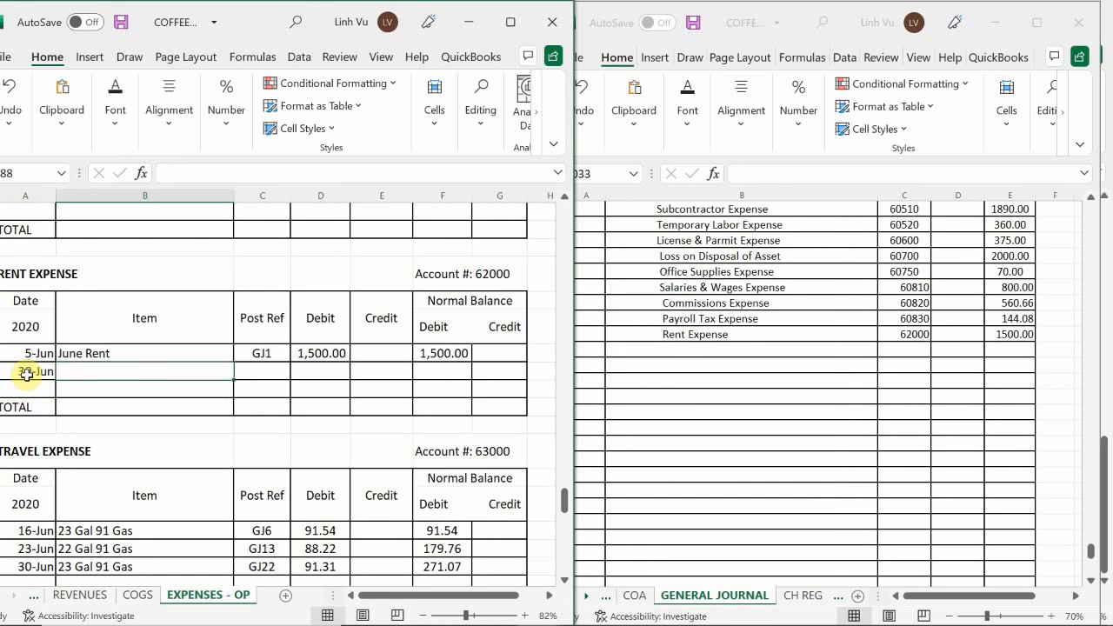
{"action": "type", "text": "CLOSE"}
{"action": "key", "text": "Tab"}
Enter post reference GJ25 and a credit of 1500 in the Rent Expense ledger's CLOSE row
{"action": "type", "text": "Gh"}
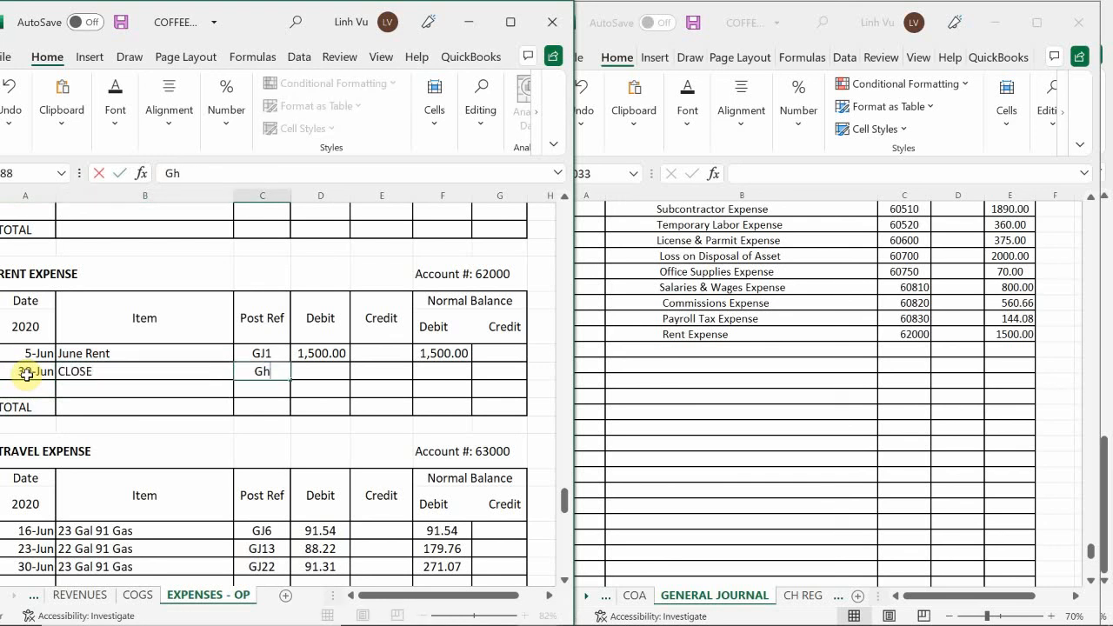
{"action": "key", "text": "BackSpace"}
{"action": "type", "text": "J25"}
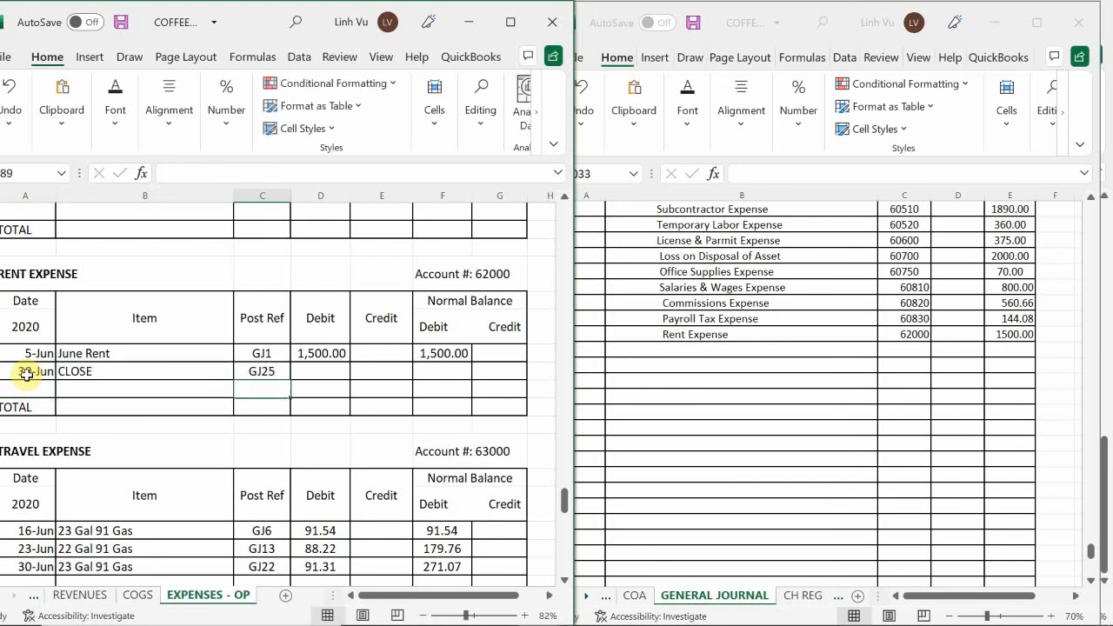
{"action": "key", "text": "Tab"}
{"action": "key", "text": "Tab"}
{"action": "type", "text": "1500"}
{"action": "key", "text": "Tab"}
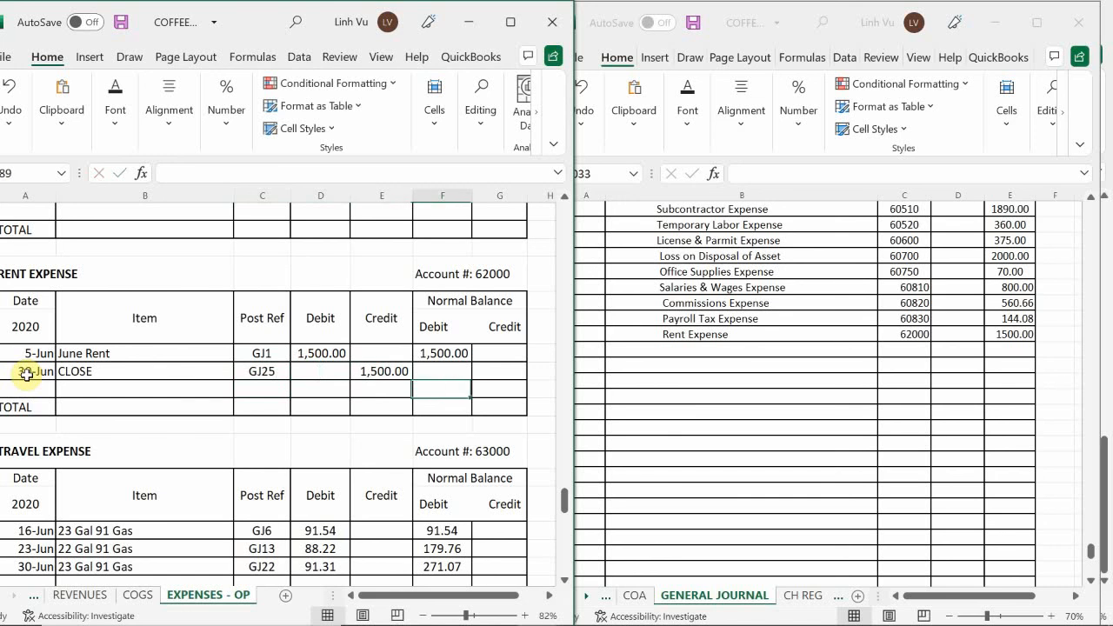
Enter the running debit balance formula =F187+D188-E188 in the Rent Expense ledger's CLOSE row
{"action": "type", "text": "="}
{"action": "key", "text": "Up"}
{"action": "type", "text": "+"}
{"action": "key", "text": "Left"}
{"action": "key", "text": "Left"}
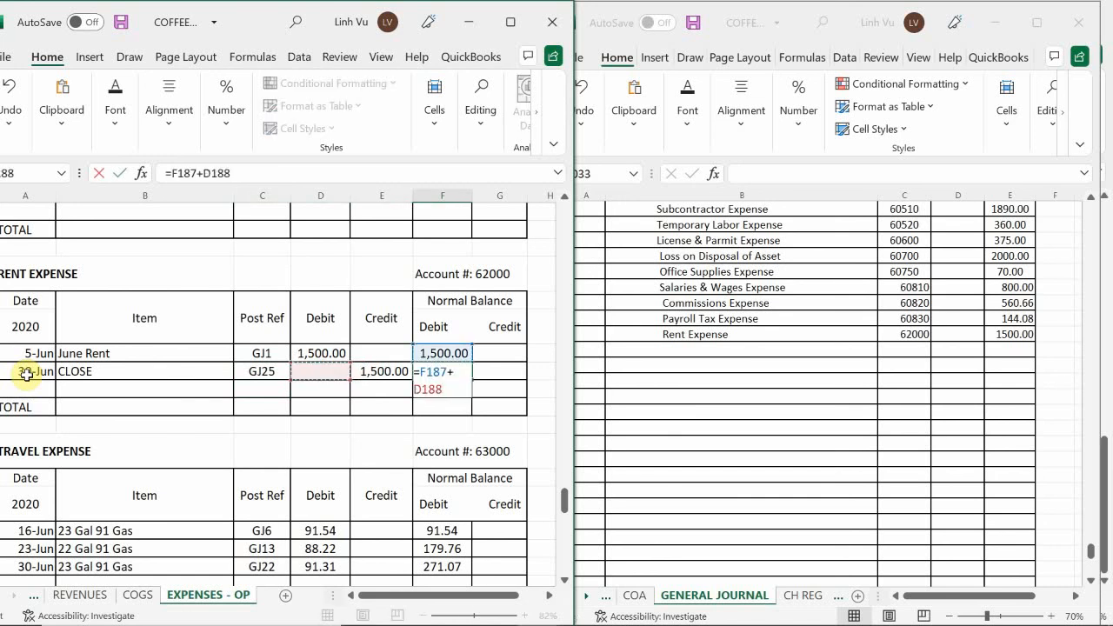
{"action": "type", "text": "-"}
{"action": "key", "text": "Left"}
{"action": "key", "text": "Return"}
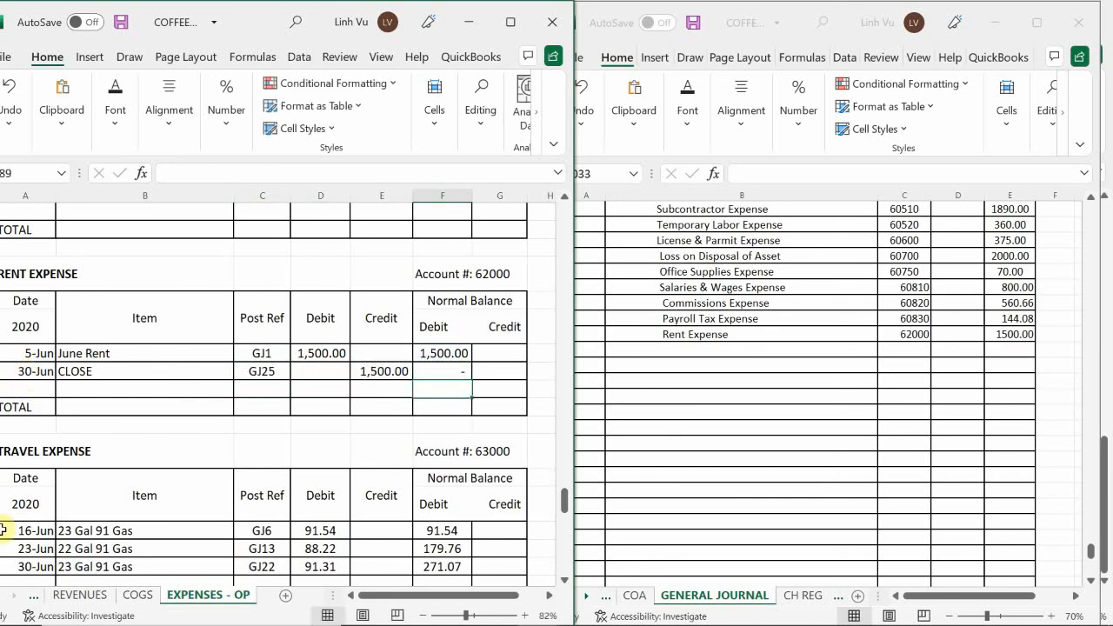
Enter Travel Expense as the account name on the general journal line below Rent Expense
{"action": "left_click", "coordinate": [150, 424]}
{"action": "scroll", "coordinate": [156, 419], "scroll_direction": "down", "scroll_amount": 4}
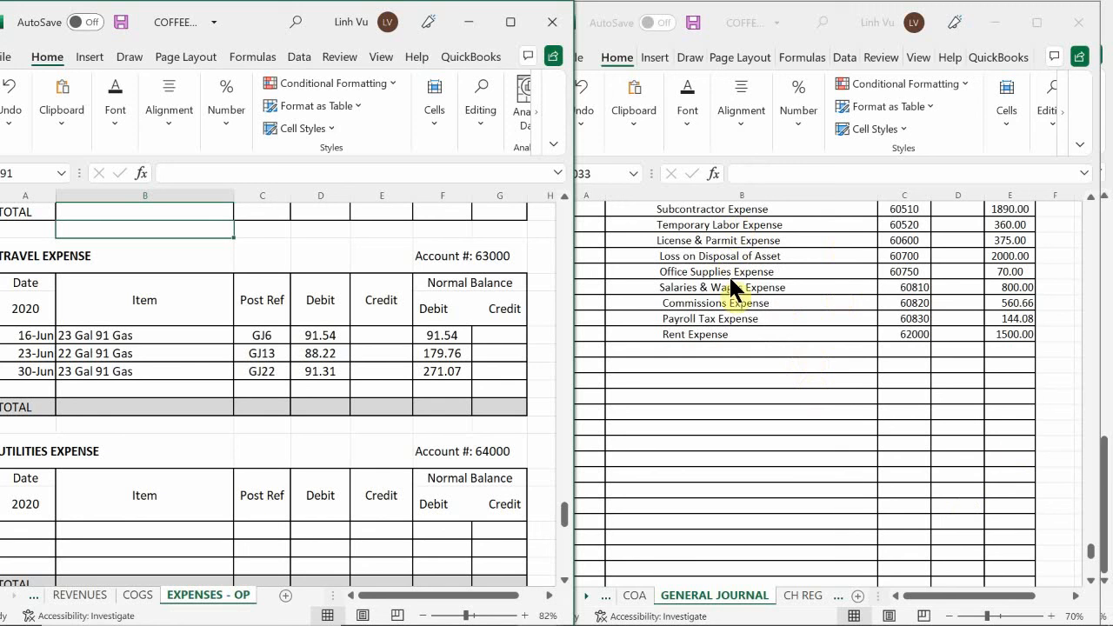
{"action": "left_click", "coordinate": [671, 366]}
{"action": "left_click", "coordinate": [659, 351]}
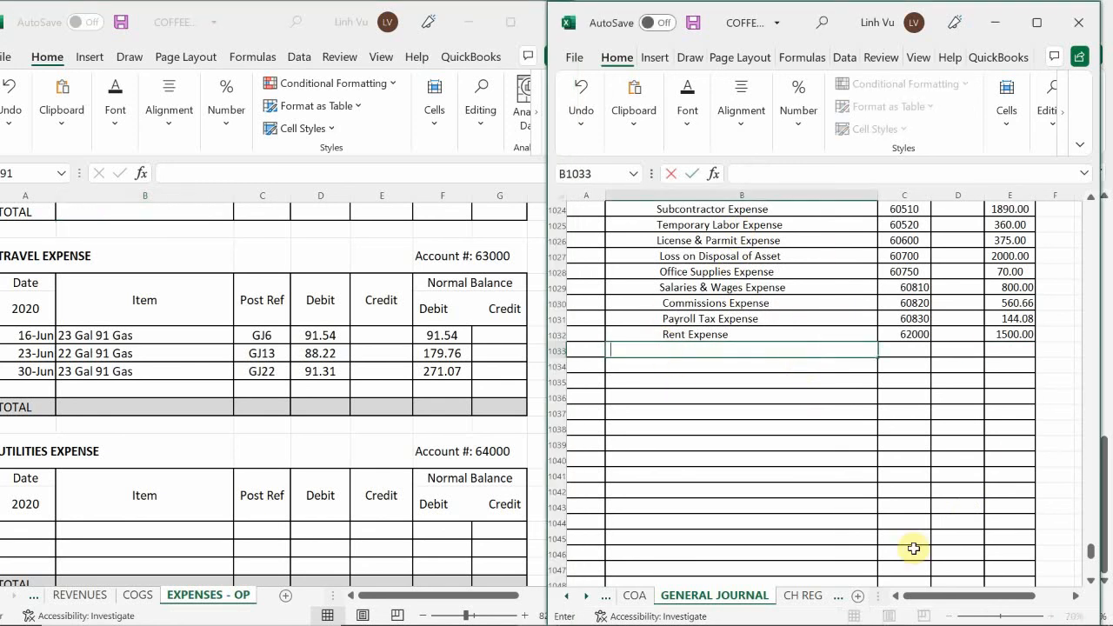
{"action": "type", "text": "Reerrab"}
{"action": "key", "text": "BackSpace"}
{"action": "key", "text": "BackSpace"}
{"action": "type", "text": "ve;"}
{"action": "key", "text": "BackSpace"}
{"action": "type", "text": "e;"}
{"action": "type", "text": "l Expense"}
{"action": "key", "text": "Tab"}
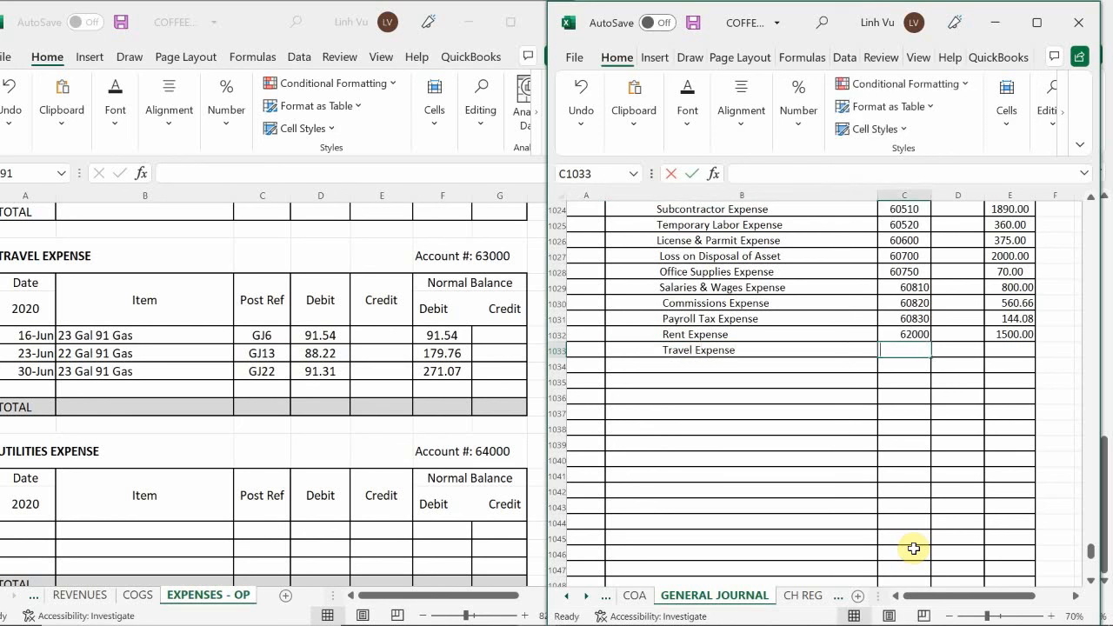
Enter account number 63000 and a credit of 271.07 on the general journal's Travel Expense line
{"action": "type", "text": "63000"}
{"action": "key", "text": "Tab"}
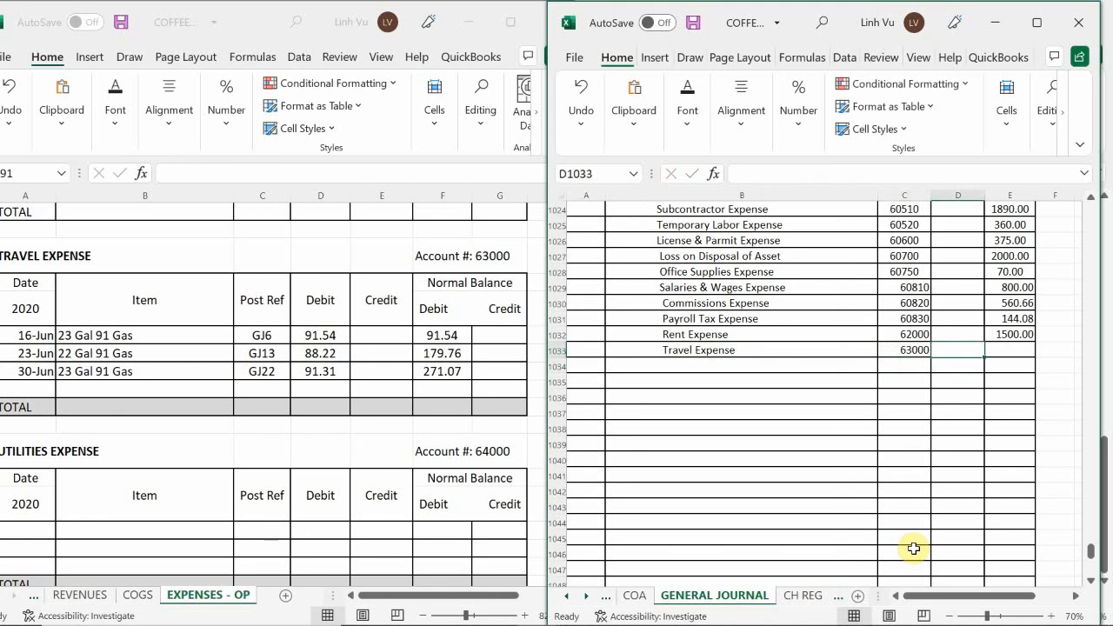
{"action": "key", "text": "Tab"}
{"action": "type", "text": "2"}
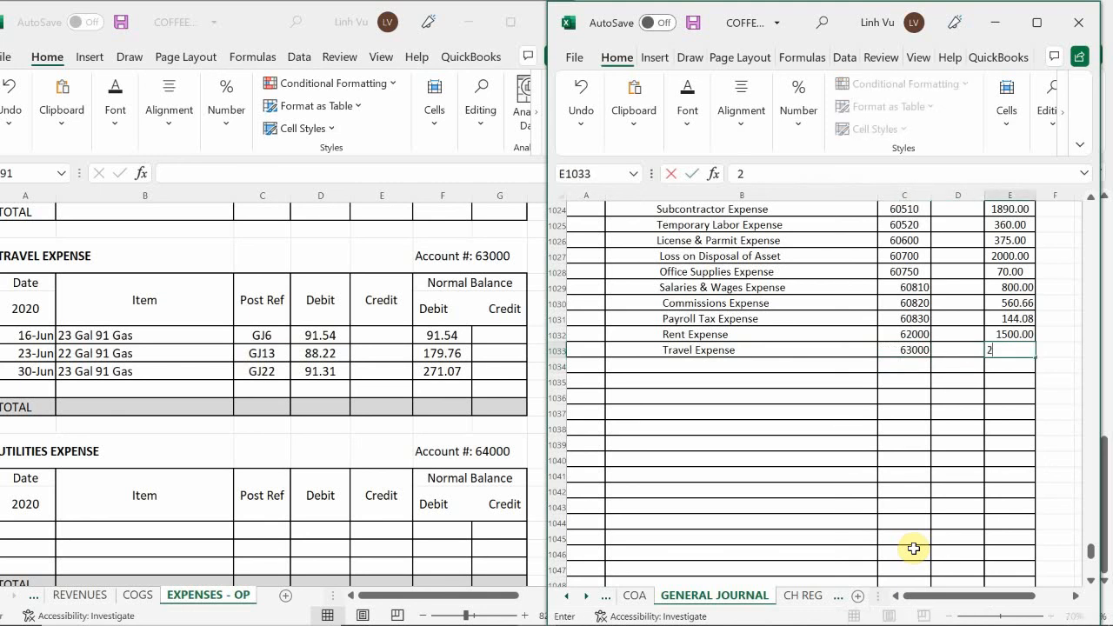
{"action": "type", "text": "71.07"}
{"action": "key", "text": "Return"}
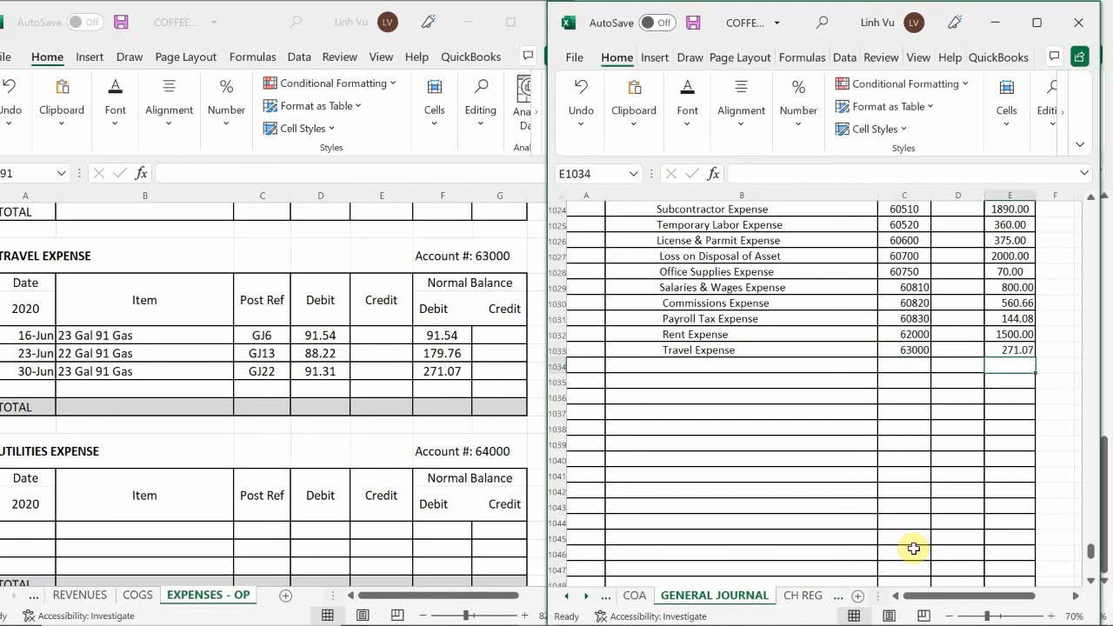
Add a row dated 30-Jun with the item CLOSE to the Travel Expense ledger
{"action": "left_click", "coordinate": [26, 389]}
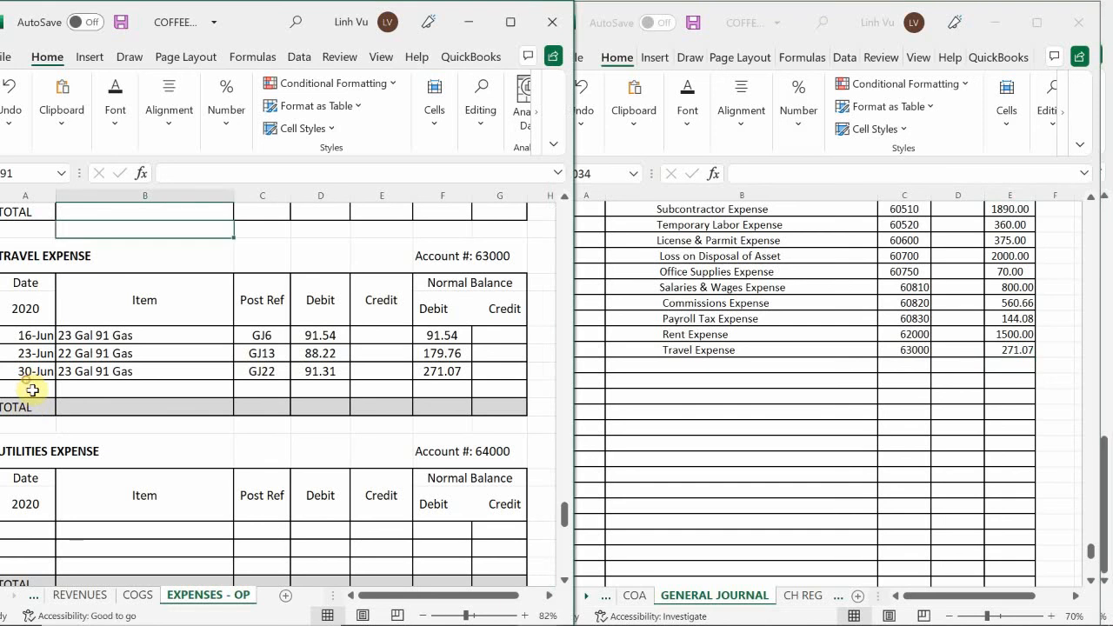
{"action": "type", "text": "6/30"}
{"action": "key", "text": "Return"}
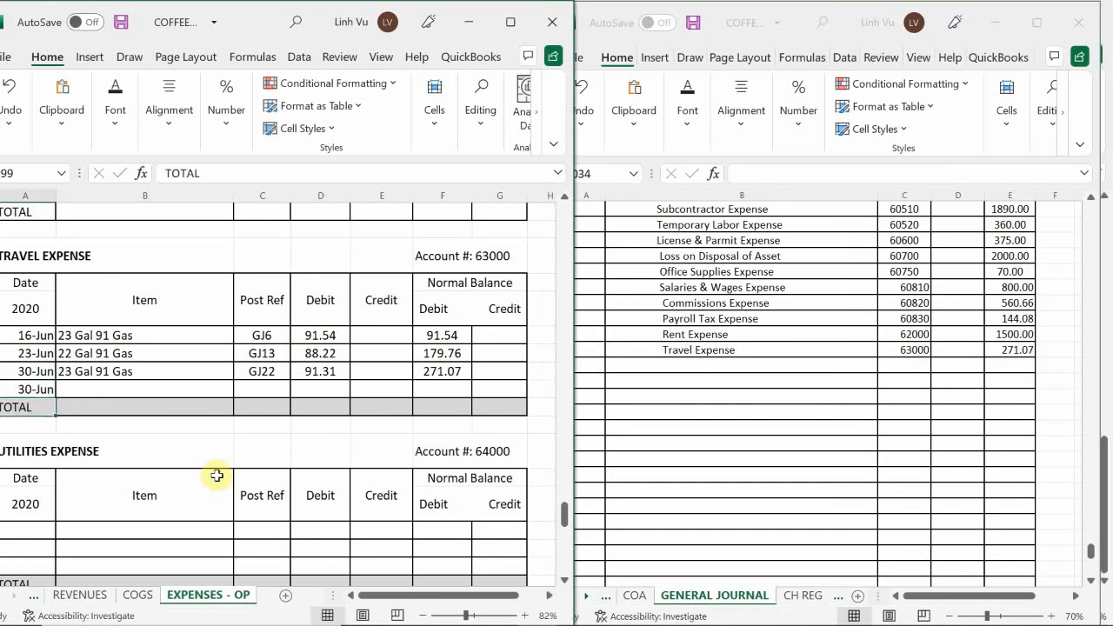
{"action": "key", "text": "Up"}
{"action": "key", "text": "Right"}
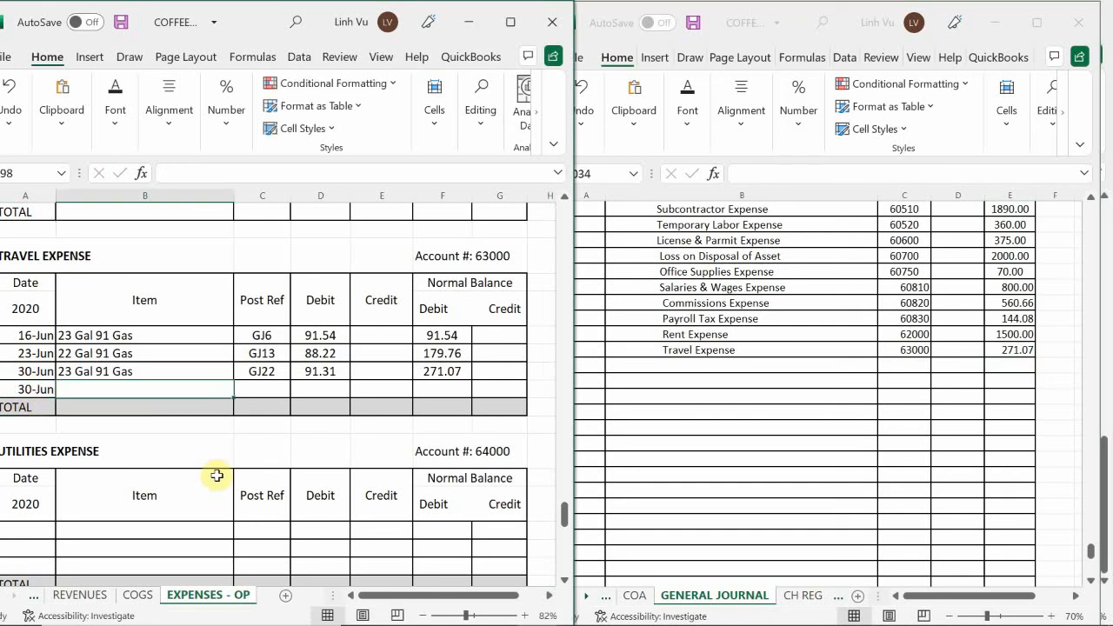
{"action": "type", "text": "CLOSE"}
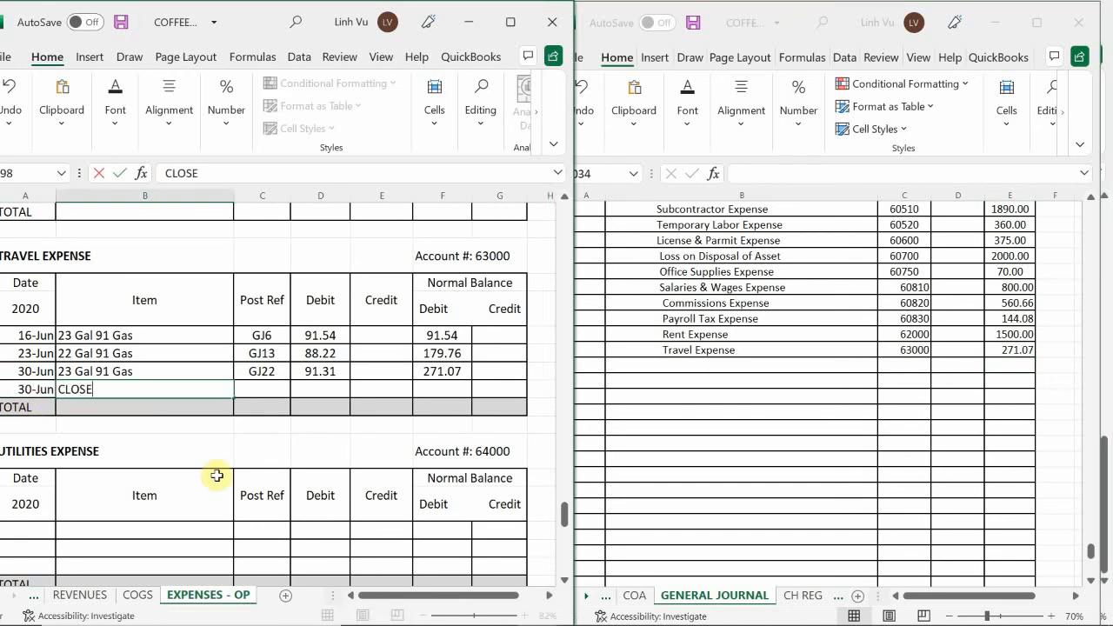
{"action": "key", "text": "Tab"}
Enter post reference GJ25 and a credit of 271.07 in the Travel Expense ledger's CLOSE row
{"action": "type", "text": "GJ25"}
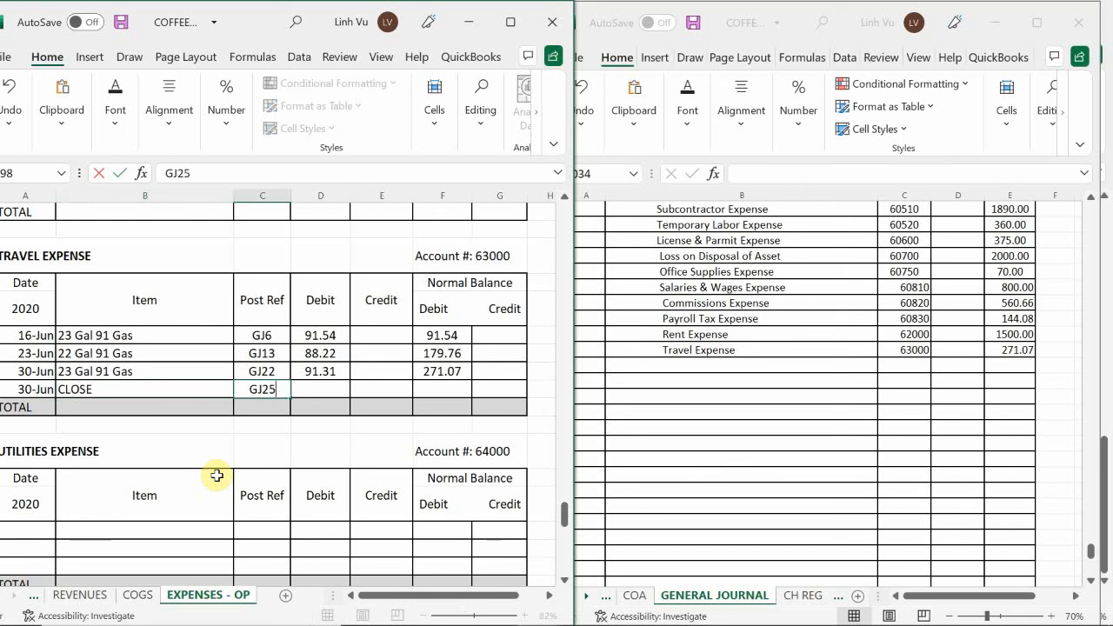
{"action": "key", "text": "Tab"}
{"action": "key", "text": "Tab"}
{"action": "type", "text": "271.17"}
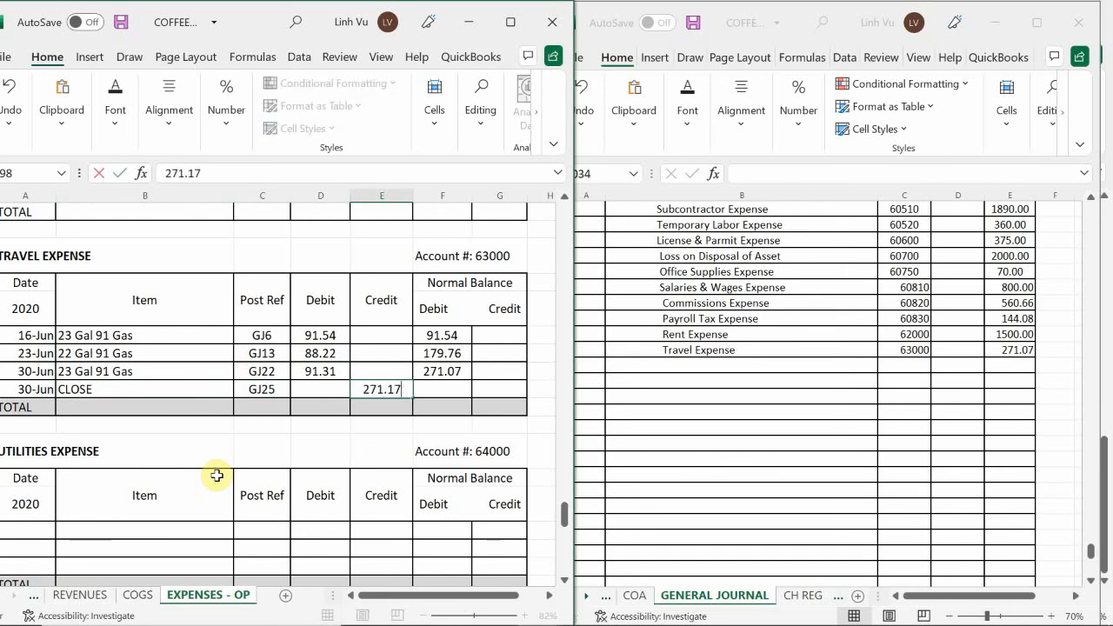
{"action": "key", "text": "BackSpace"}
{"action": "key", "text": "BackSpace"}
{"action": "type", "text": "07"}
{"action": "key", "text": "Return"}
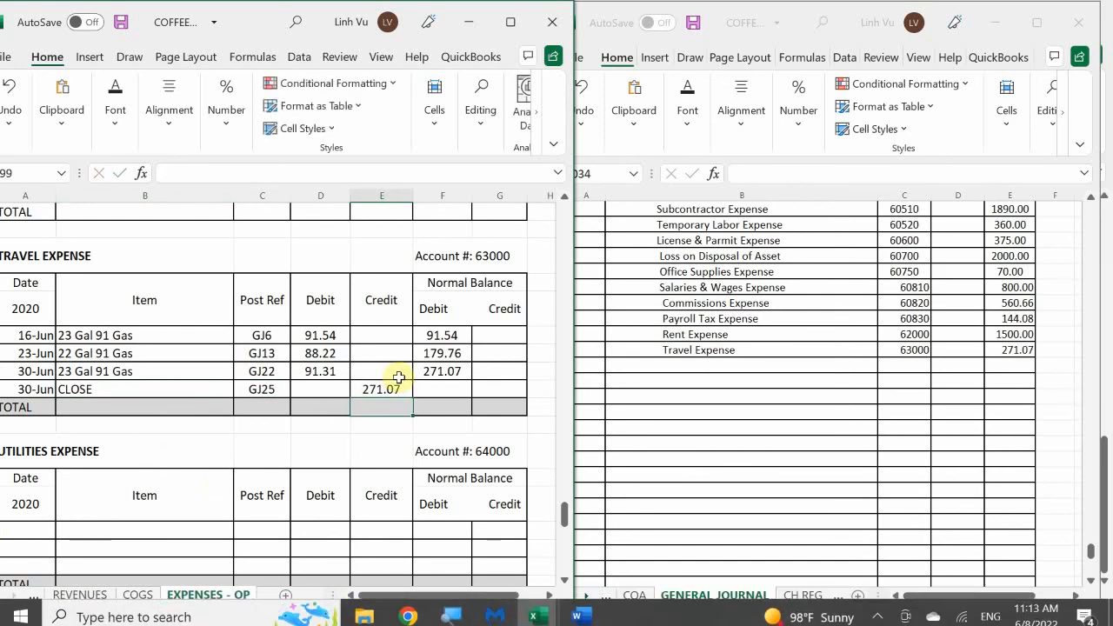
Fill the running debit balance formula down into the Travel Expense ledger's CLOSE row
{"action": "left_click", "coordinate": [461, 371]}
{"action": "left_click_drag", "start_coordinate": [470, 380], "coordinate": [469, 396]}
{"action": "left_click", "coordinate": [348, 372]}
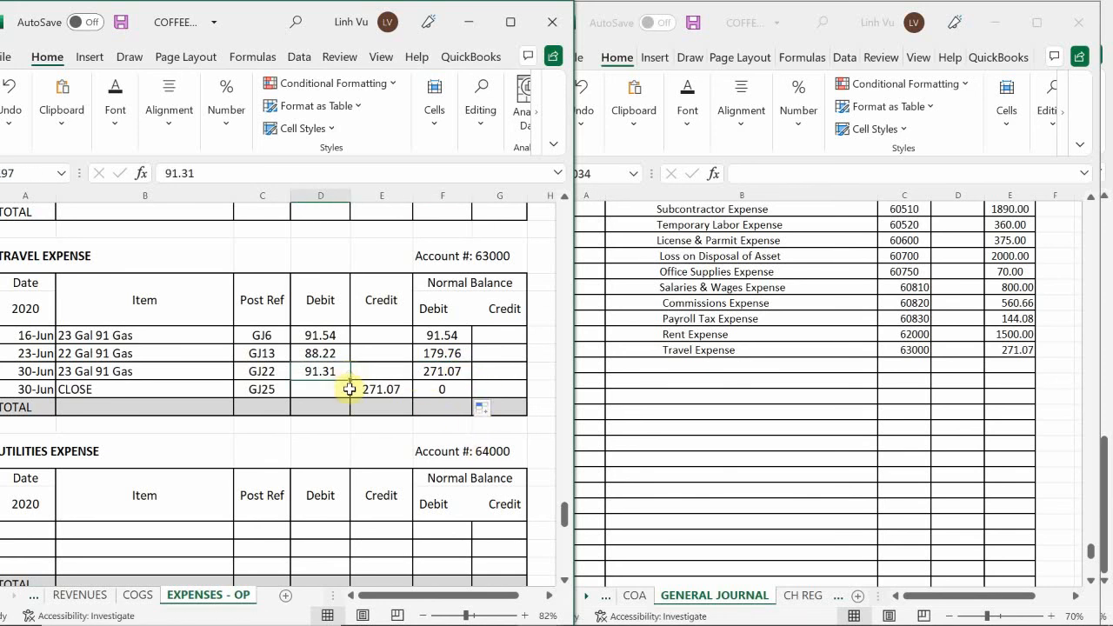
Find the next ledgers with open balances and enter Depreciatione Expense on the general journal line below Travel Expense
{"action": "scroll", "coordinate": [349, 387], "scroll_direction": "down", "scroll_amount": 2}
{"action": "scroll", "coordinate": [350, 388], "scroll_direction": "down", "scroll_amount": 1}
{"action": "scroll", "coordinate": [349, 389], "scroll_direction": "down", "scroll_amount": 5}
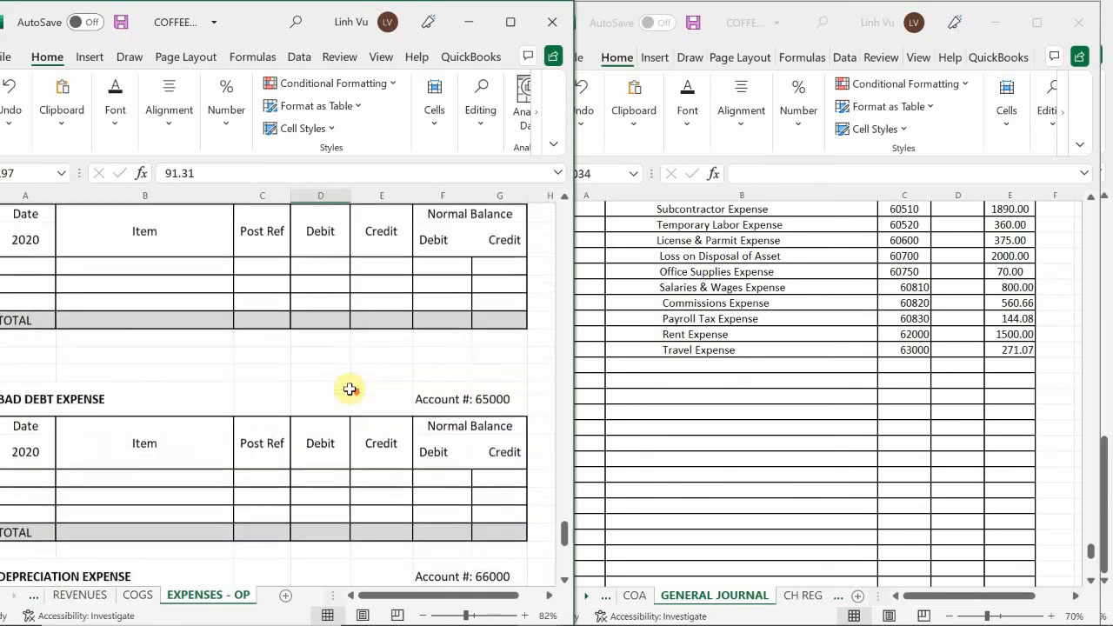
{"action": "scroll", "coordinate": [349, 389], "scroll_direction": "down", "scroll_amount": 6}
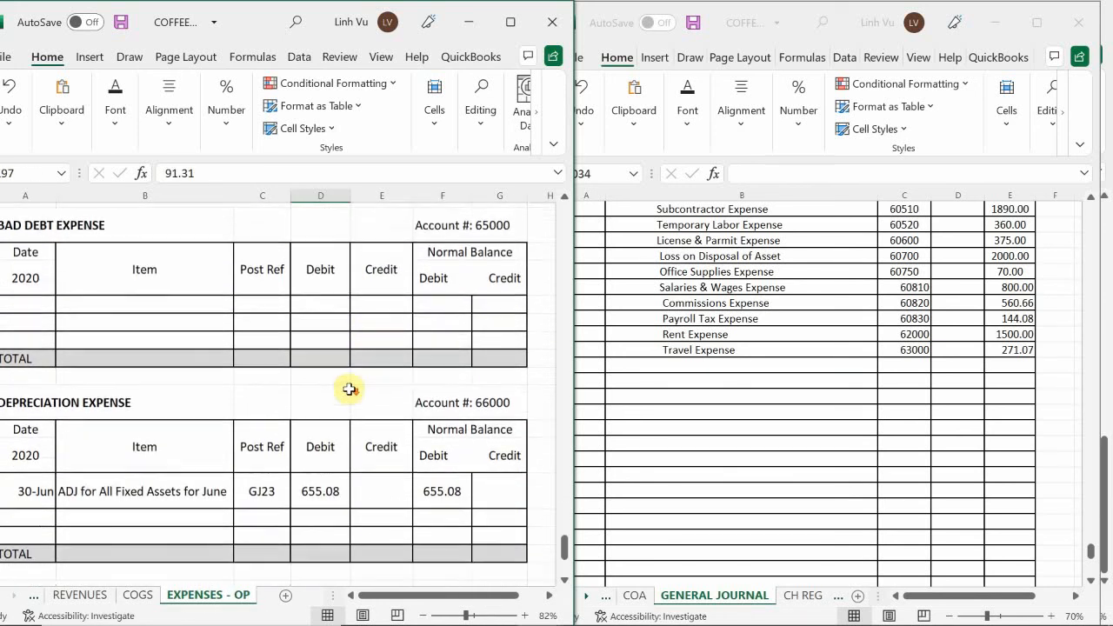
{"action": "scroll", "coordinate": [349, 389], "scroll_direction": "up", "scroll_amount": 1}
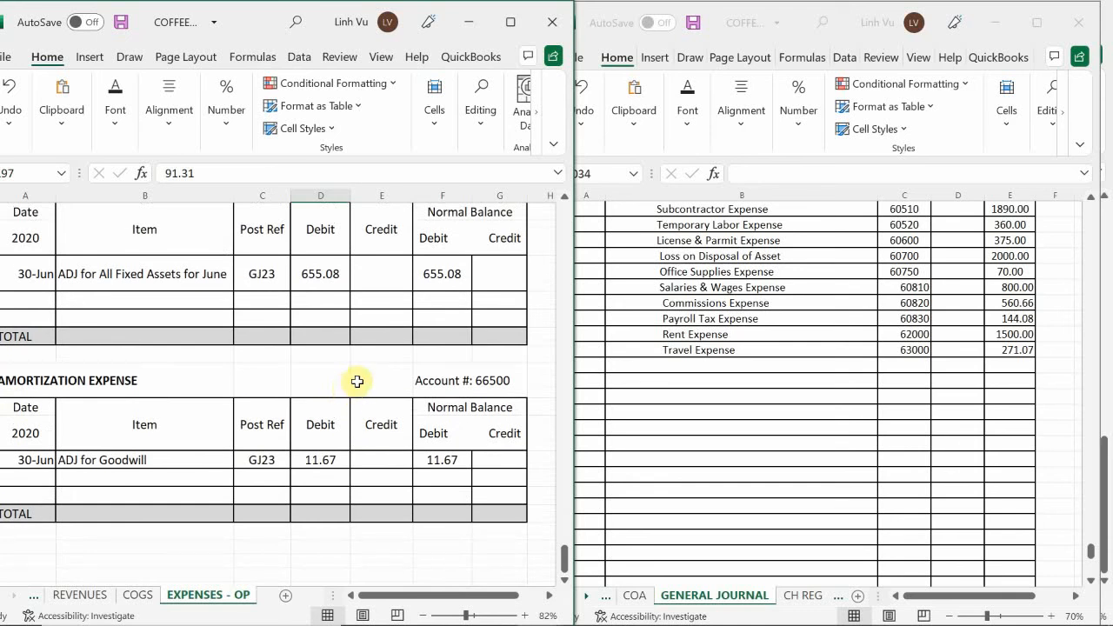
{"action": "scroll", "coordinate": [354, 375], "scroll_direction": "up", "scroll_amount": 2}
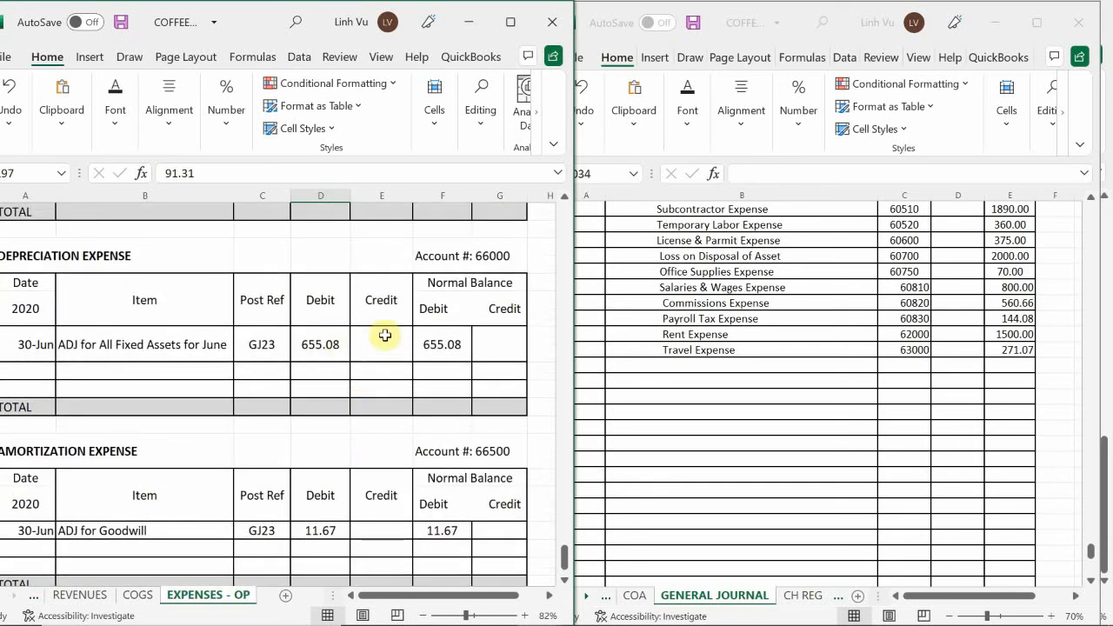
{"action": "left_click", "coordinate": [642, 368]}
{"action": "left_click", "coordinate": [646, 364]}
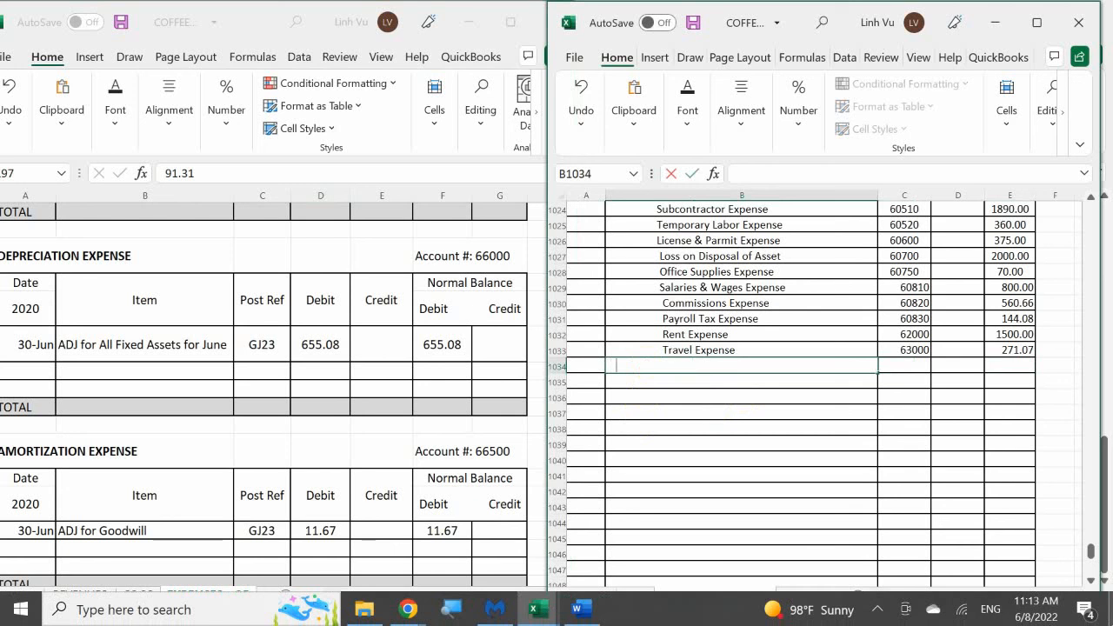
{"action": "type", "text": "Depreciatione Expense"}
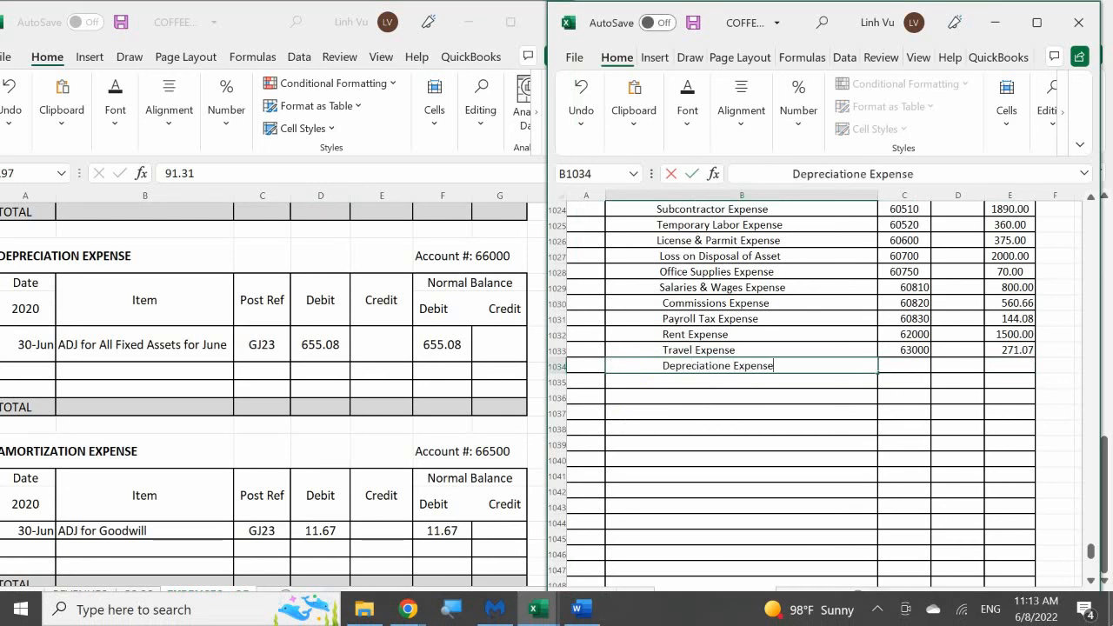
{"action": "key", "text": "Return"}
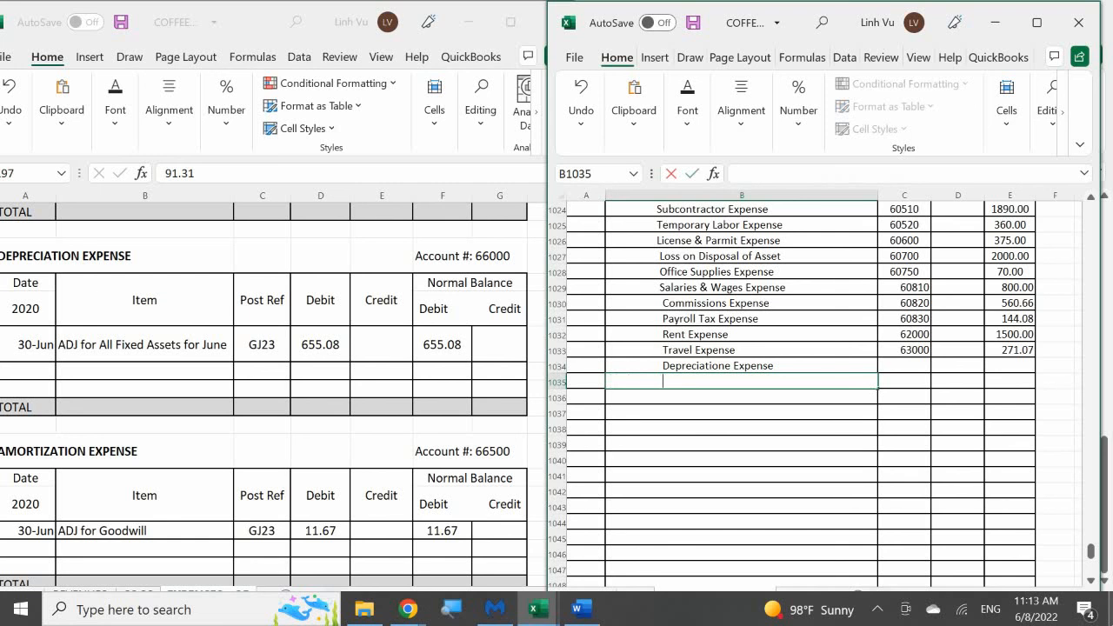
Enter Amortization Expense as the account name on the general journal line below the depreciation line
{"action": "type", "text": "Amortization Expen"}
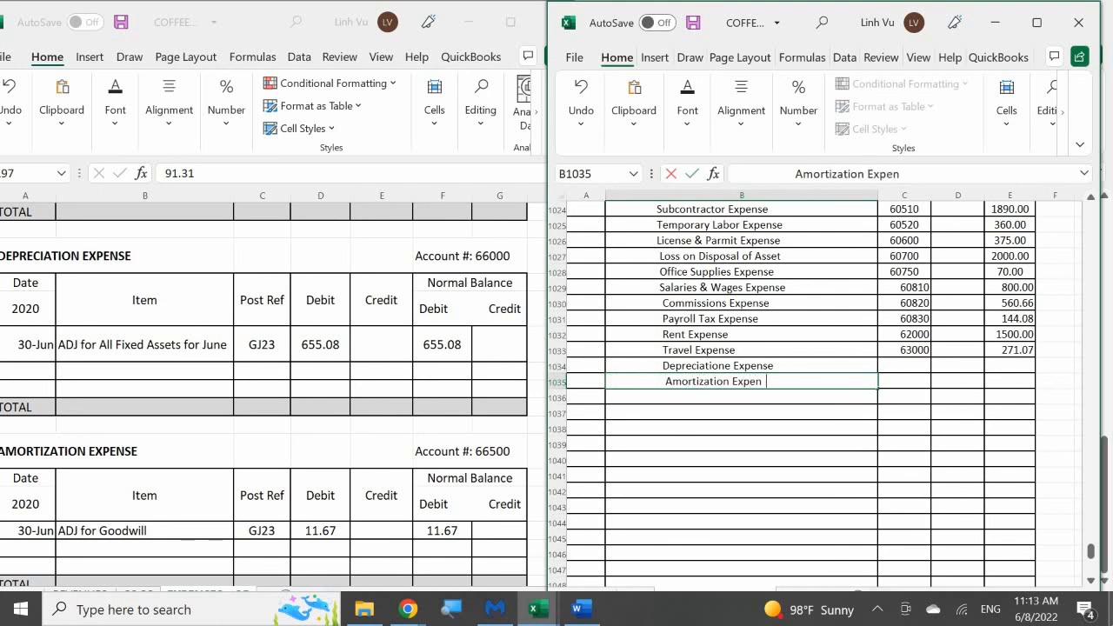
{"action": "type", "text": "se"}
{"action": "left_click", "coordinate": [904, 366]}
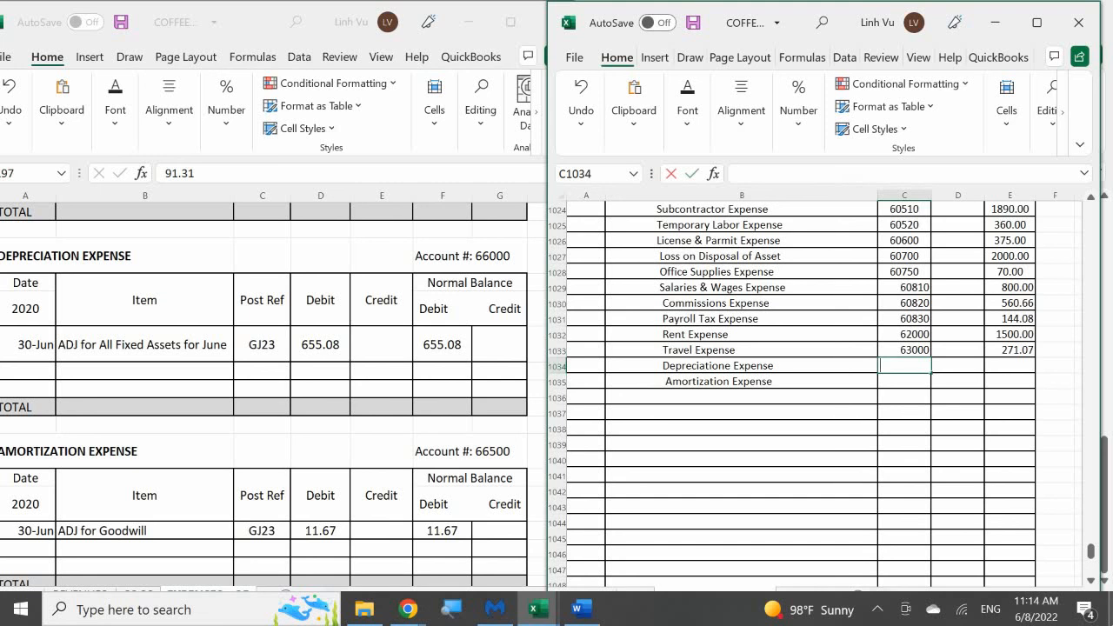
Enter post references 66000 for depreciation and 66500 for Amortization Expense on their general journal lines
{"action": "type", "text": "66000"}
{"action": "key", "text": "Return"}
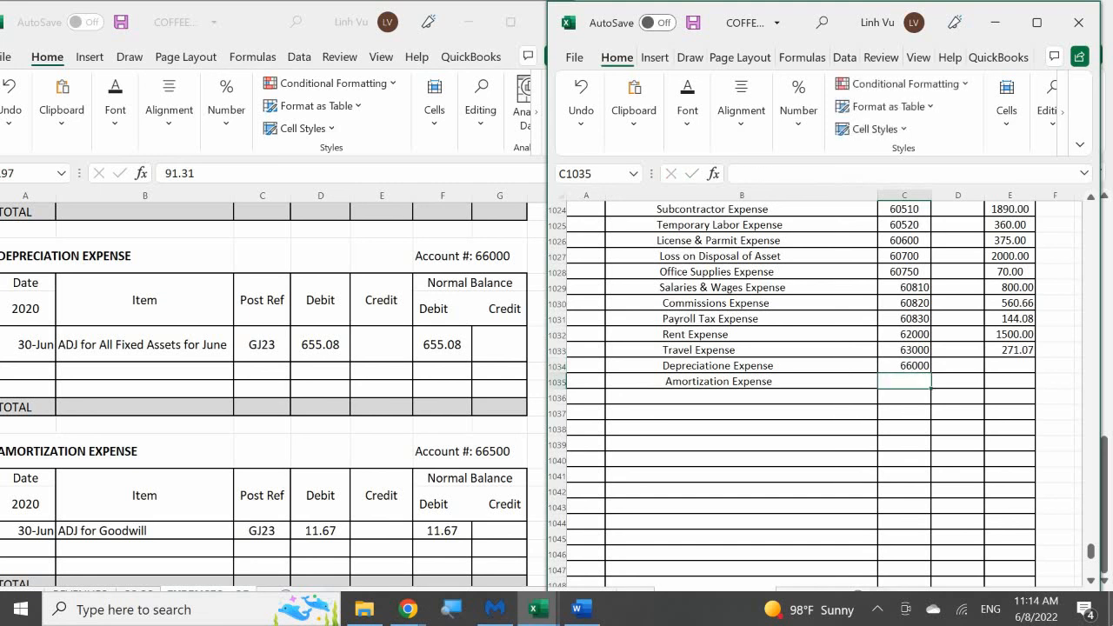
{"action": "type", "text": "66"}
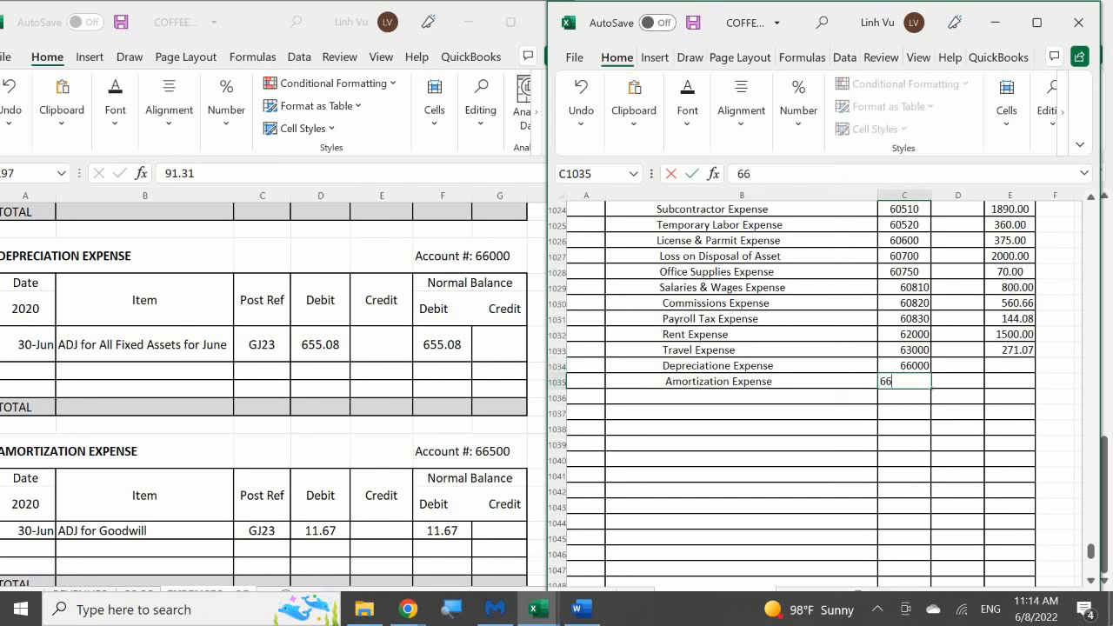
{"action": "type", "text": "500"}
{"action": "key", "text": "Return"}
Enter general journal credits of 655.08 for depreciation and 11.67 for Amortization Expense
{"action": "key", "text": "Right"}
{"action": "key", "text": "Up"}
{"action": "key", "text": "Up"}
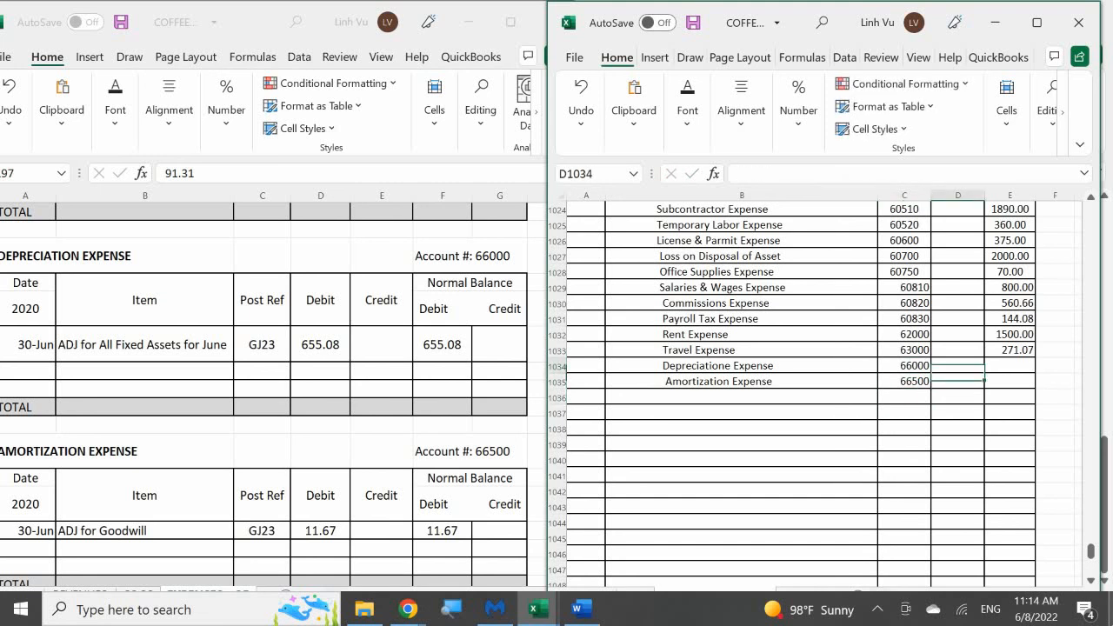
{"action": "key", "text": "Right"}
{"action": "key", "text": "Up"}
{"action": "key", "text": "Down"}
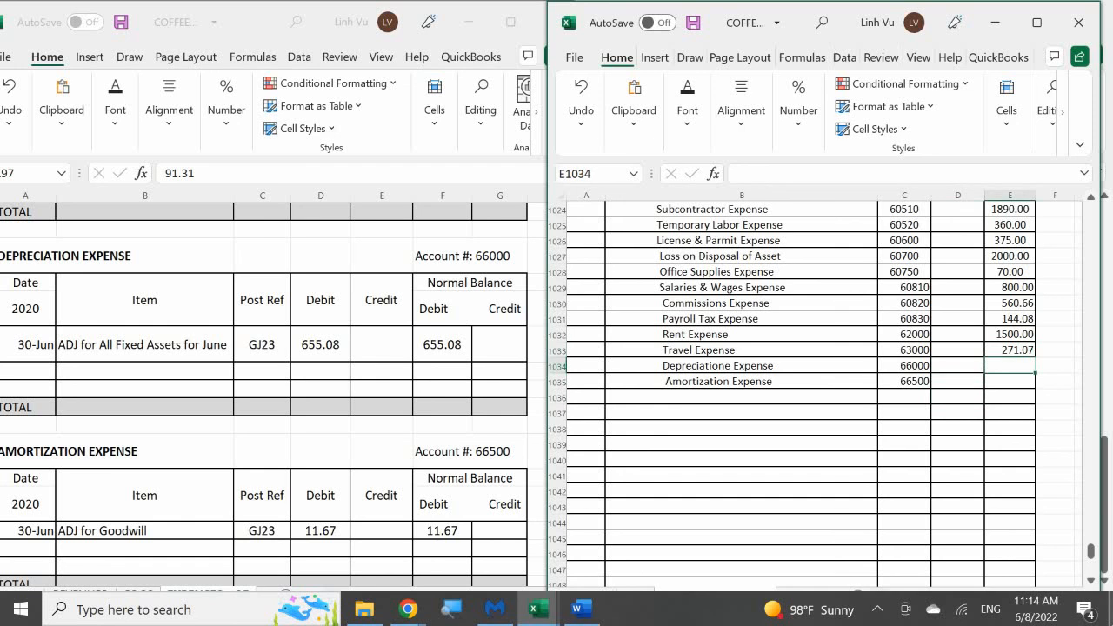
{"action": "type", "text": "655.08"}
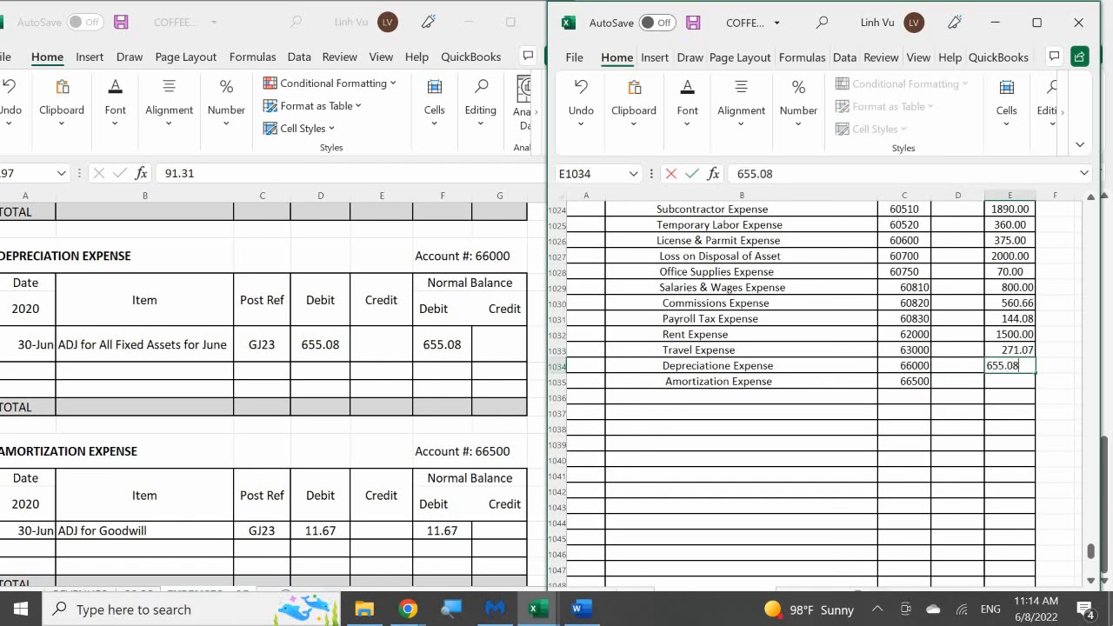
{"action": "key", "text": "Return"}
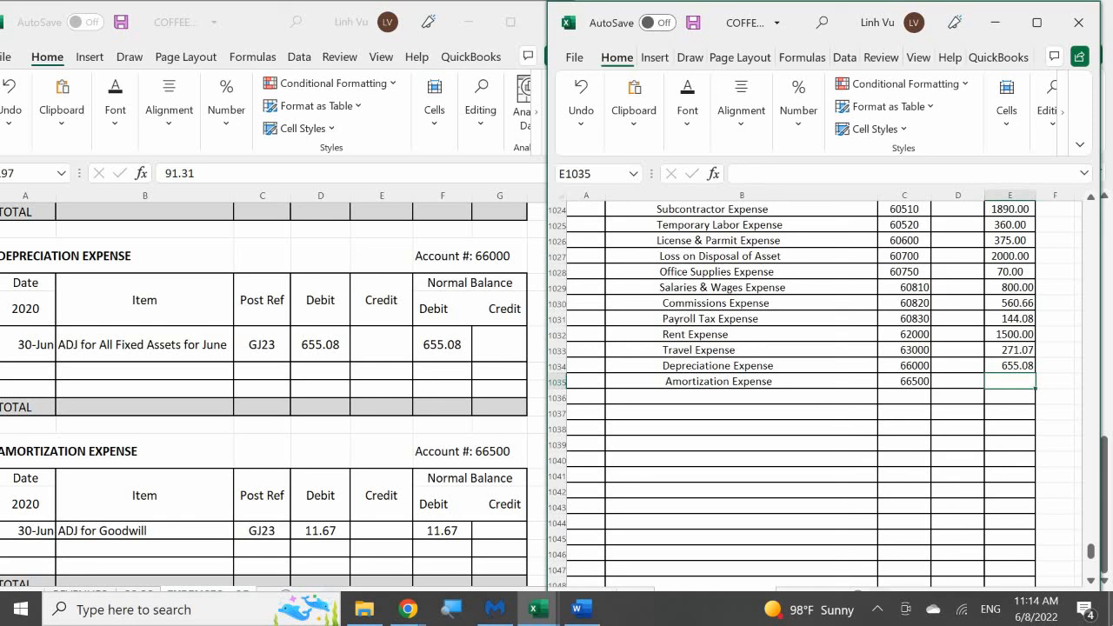
{"action": "type", "text": "11.67"}
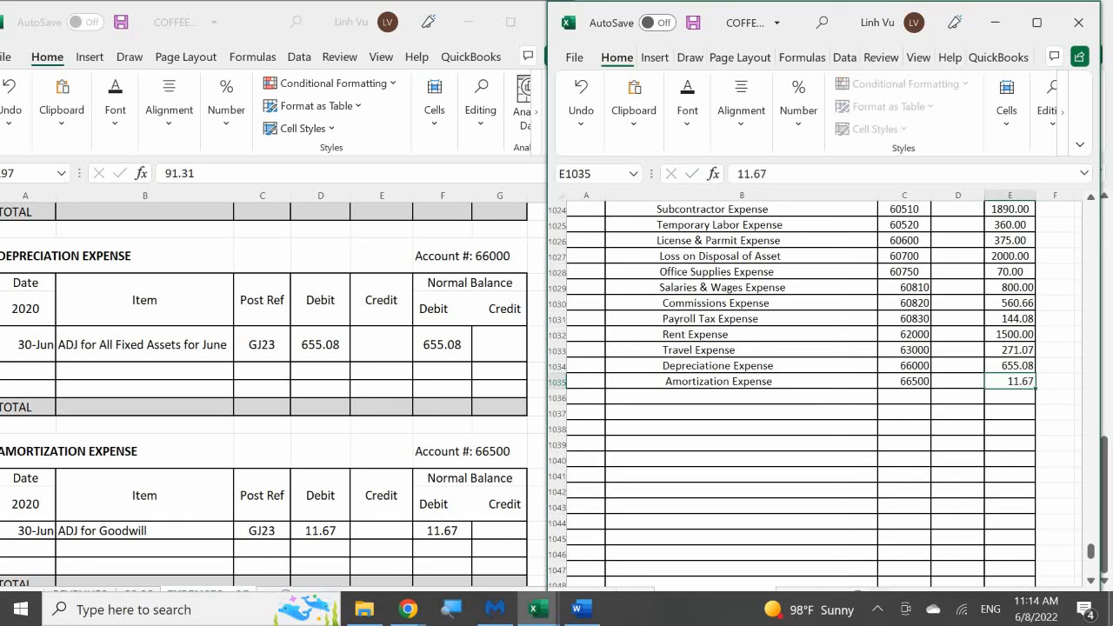
{"action": "key", "text": "Return"}
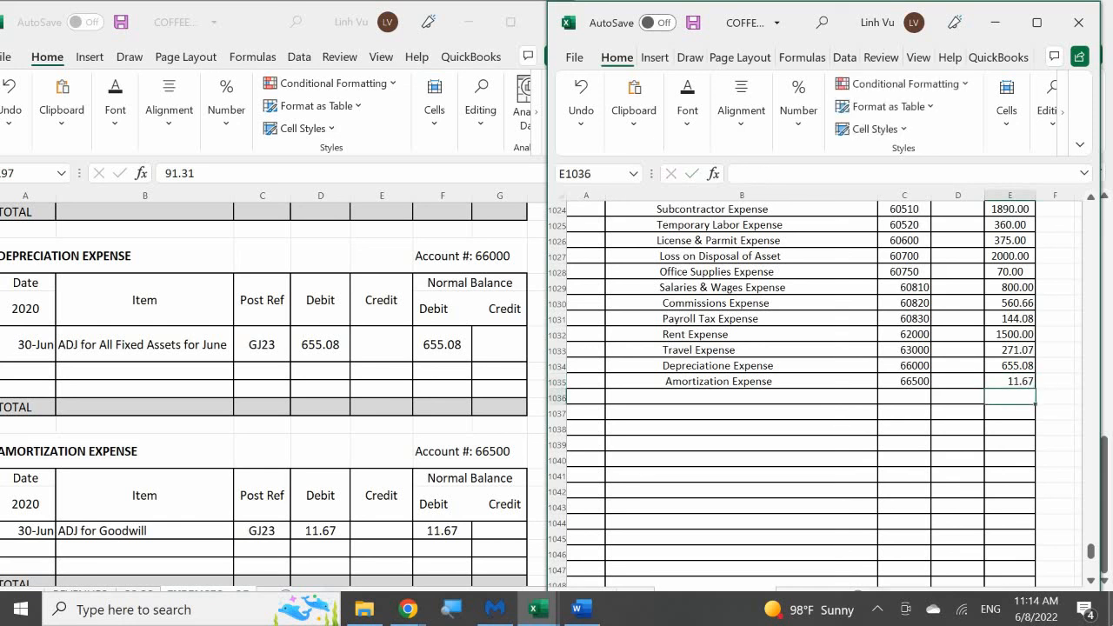
Add a row dated 6/30 with the item CLOSE below the adjustment in the Depreciation Expense ledger
{"action": "left_click", "coordinate": [276, 417]}
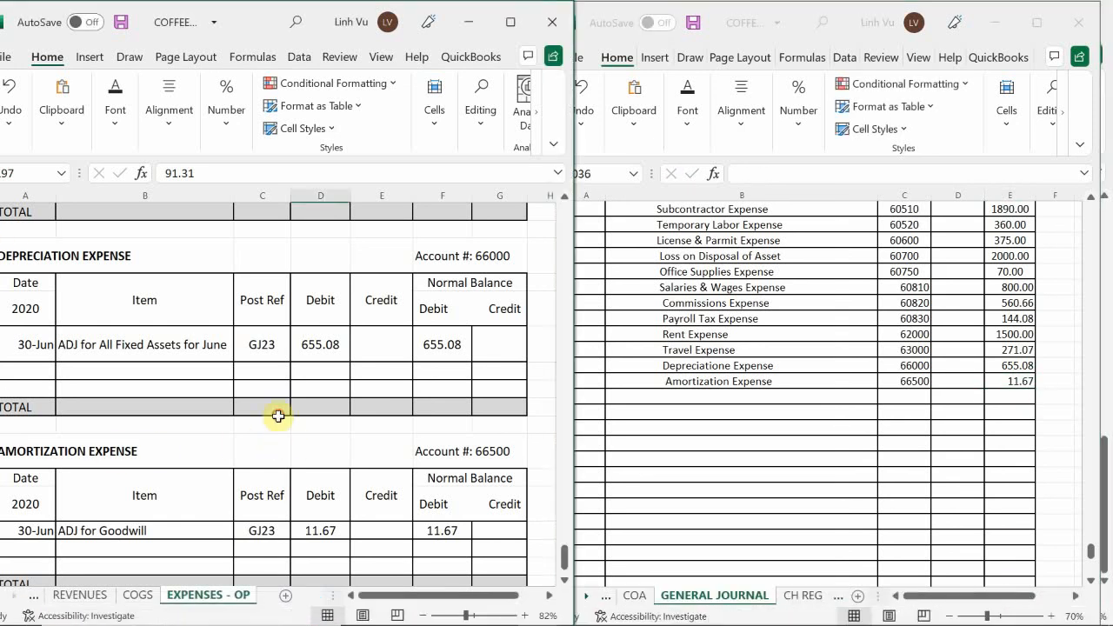
{"action": "scroll", "coordinate": [273, 417], "scroll_direction": "down", "scroll_amount": 3}
{"action": "scroll", "coordinate": [273, 419], "scroll_direction": "up", "scroll_amount": 3}
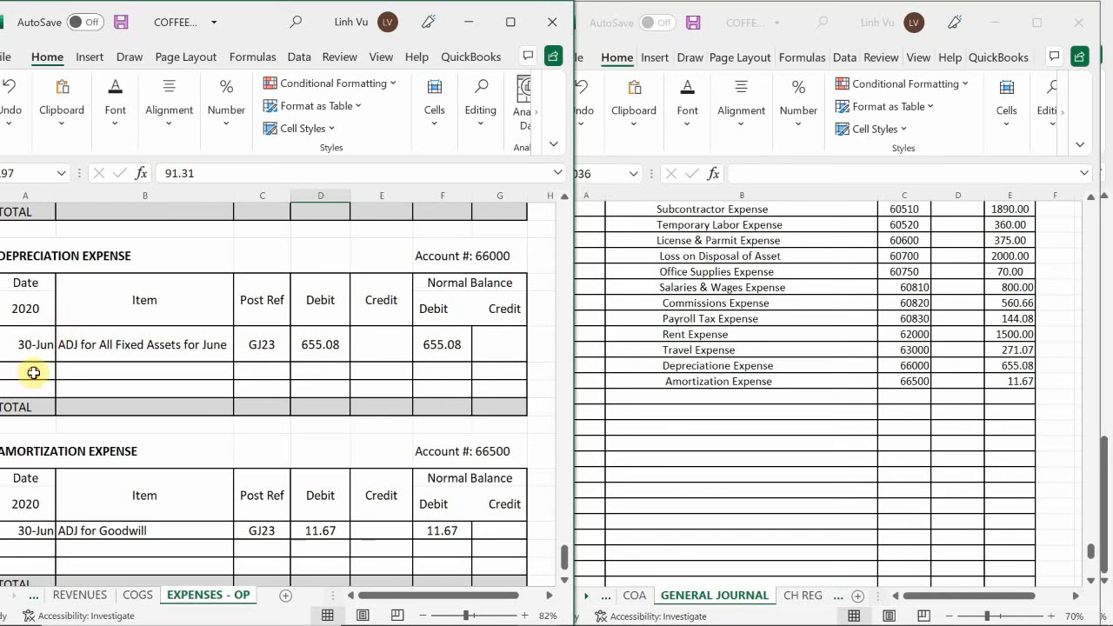
{"action": "left_click", "coordinate": [33, 372]}
{"action": "type", "text": "6/30"}
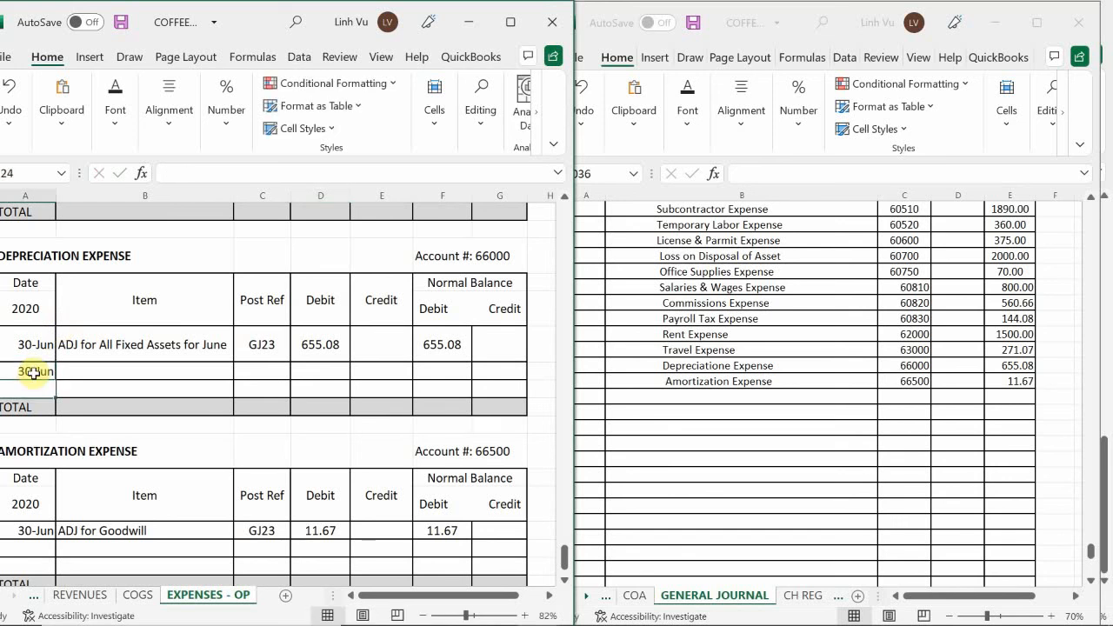
{"action": "key", "text": "Tab"}
{"action": "type", "text": "CLOSE"}
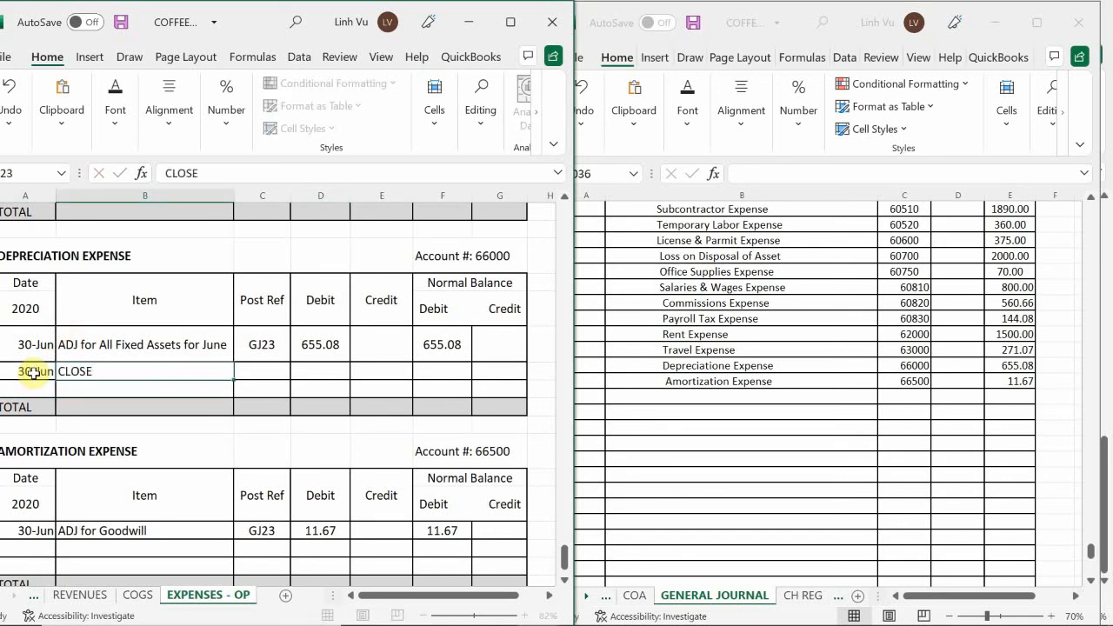
Enter post reference GJ25 and a credit of 655.08 in the Depreciation Expense ledger's CLOSE row
{"action": "key", "text": "Tab"}
{"action": "type", "text": "GJ25"}
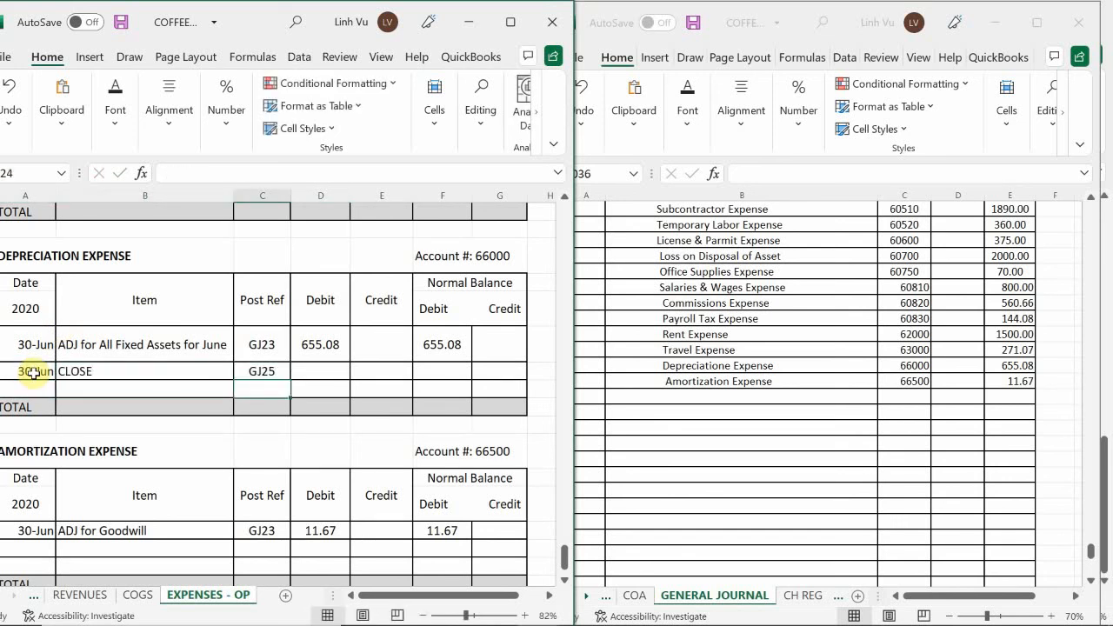
{"action": "key", "text": "Tab"}
{"action": "key", "text": "Tab"}
{"action": "type", "text": "655.08"}
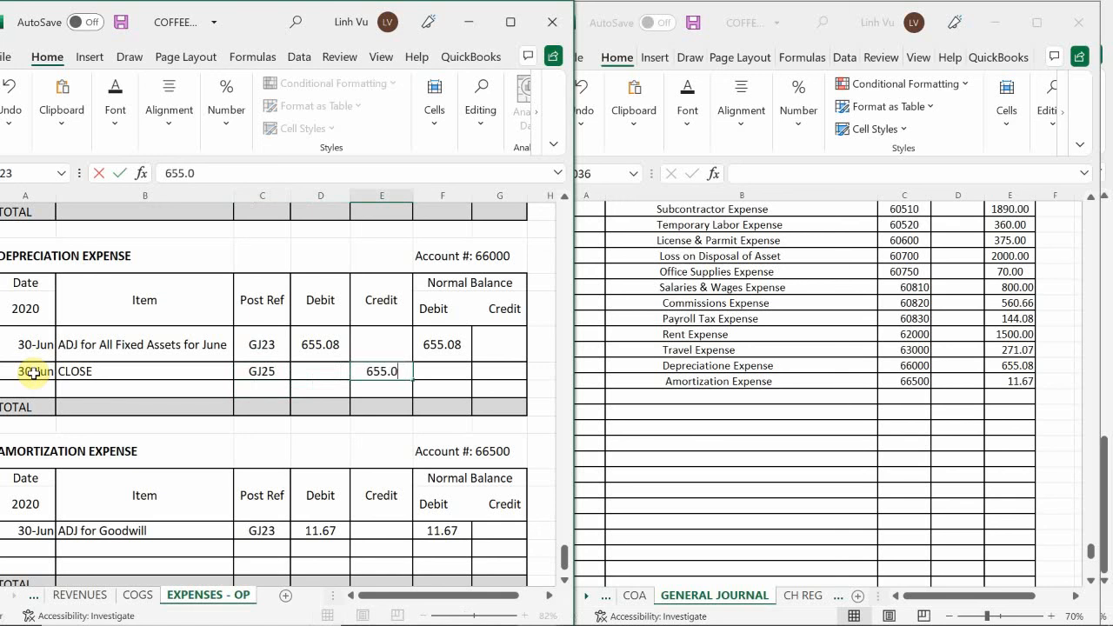
{"action": "key", "text": "Return"}
Enter the running debit balance formula =F222+D223-E223 in the Depreciation Expense ledger's CLOSE row
{"action": "key", "text": "Up"}
{"action": "key", "text": "Right"}
{"action": "type", "text": "="}
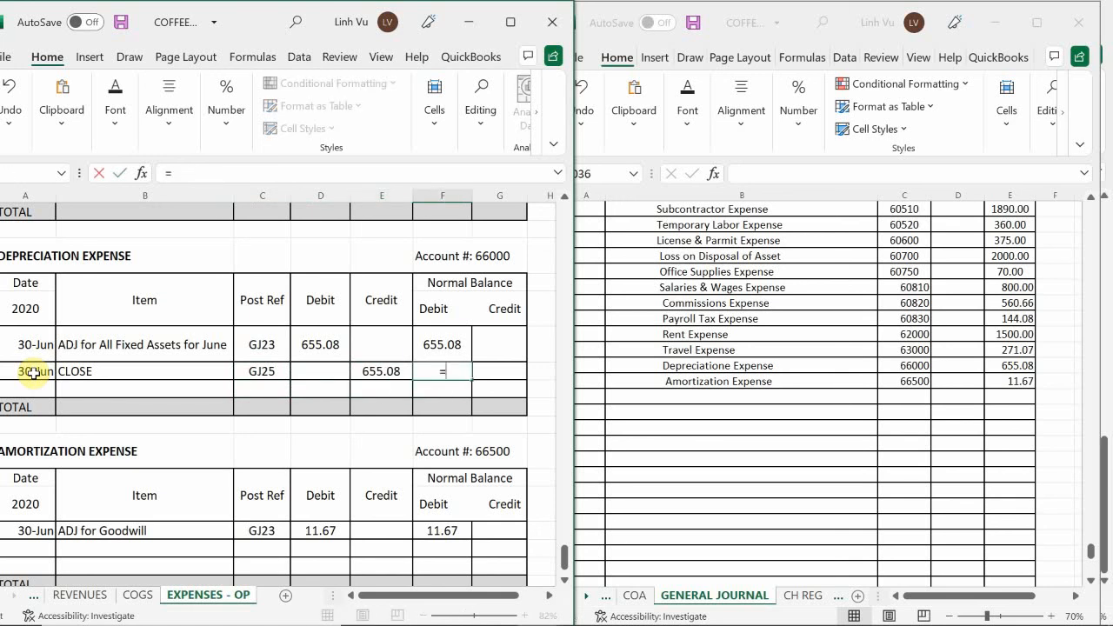
{"action": "key", "text": "Up"}
{"action": "type", "text": "+"}
{"action": "key", "text": "Left"}
{"action": "key", "text": "Left"}
{"action": "type", "text": "*-"}
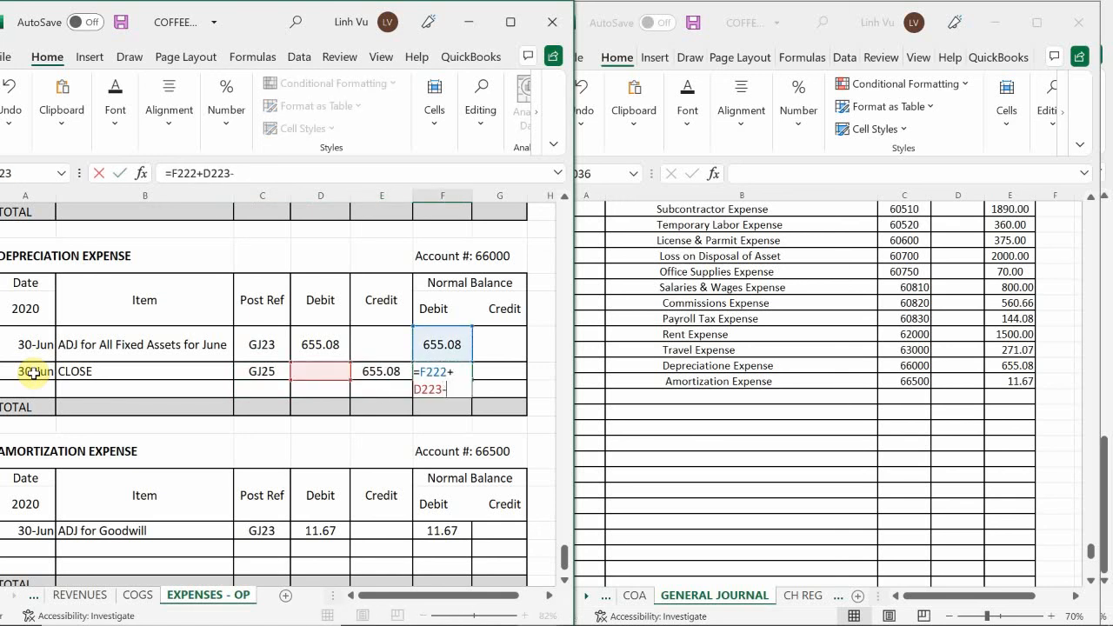
{"action": "key", "text": "Left"}
{"action": "key", "text": "Return"}
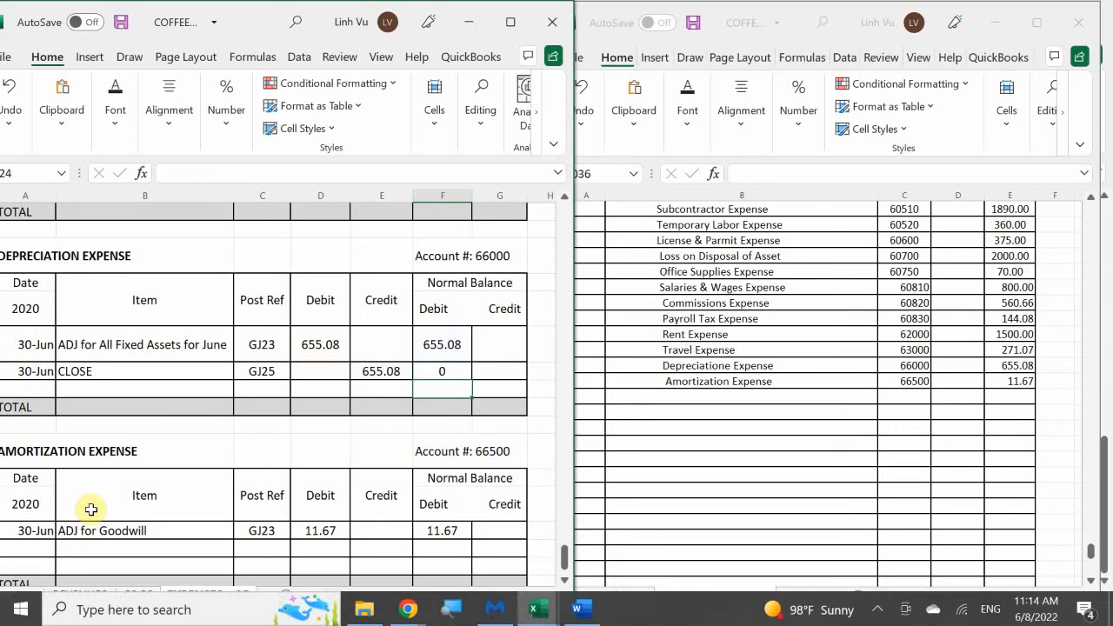
Add a row dated 6/30 with the item CLOSE below the goodwill adjustment in the Amortization Expense ledger
{"action": "left_click", "coordinate": [144, 405]}
{"action": "scroll", "coordinate": [139, 411], "scroll_direction": "down", "scroll_amount": 3}
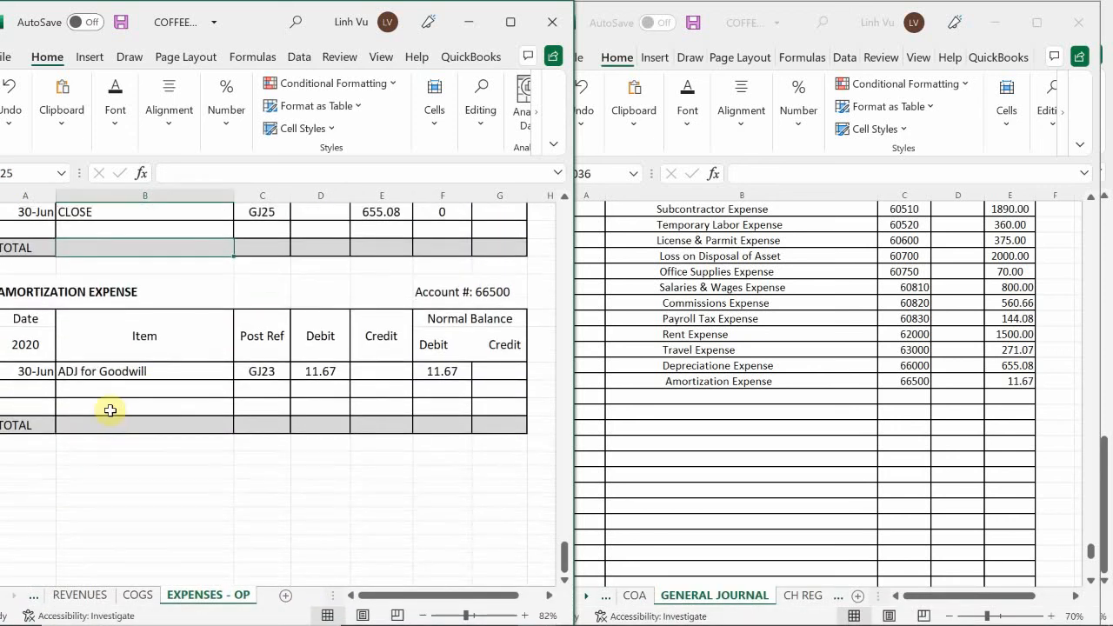
{"action": "left_click", "coordinate": [36, 391]}
{"action": "type", "text": "6/"}
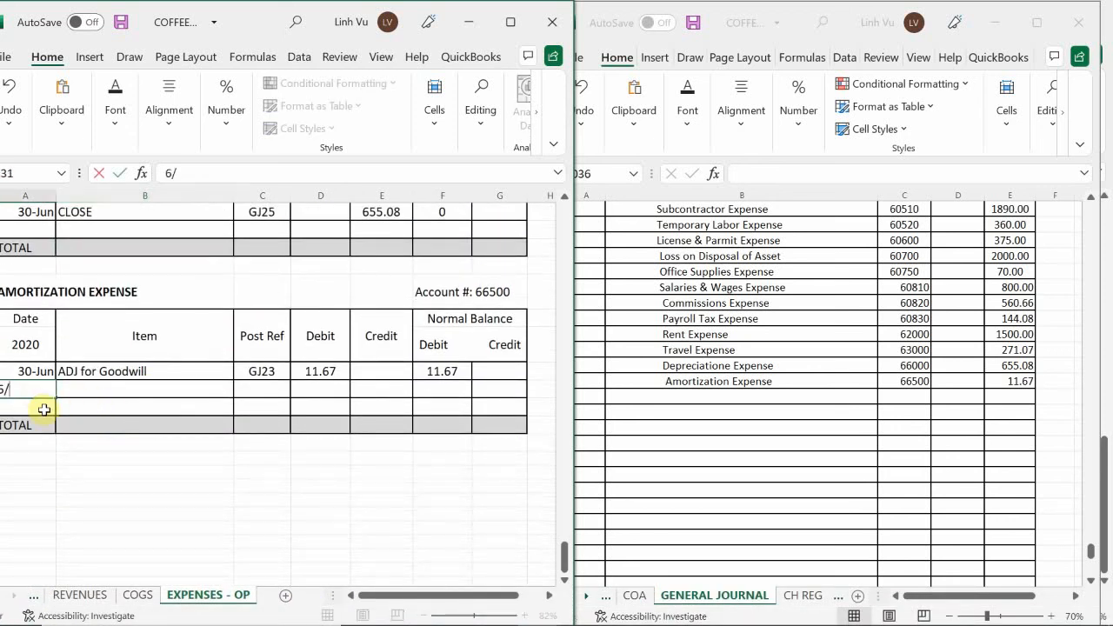
{"action": "type", "text": "3"}
{"action": "key", "text": "Tab"}
{"action": "type", "text": "CLOS"}
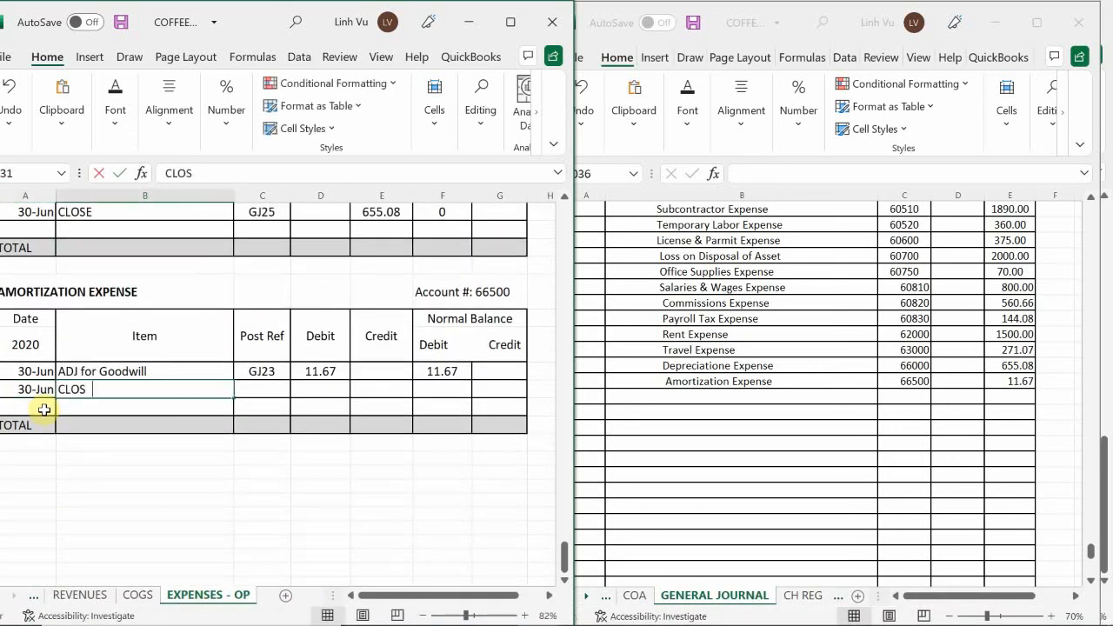
{"action": "type", "text": "E"}
Enter post reference GJ25 and a credit of 11.67 in the Amortization Expense ledger's CLOSE row
{"action": "key", "text": "Tab"}
{"action": "type", "text": "GJ"}
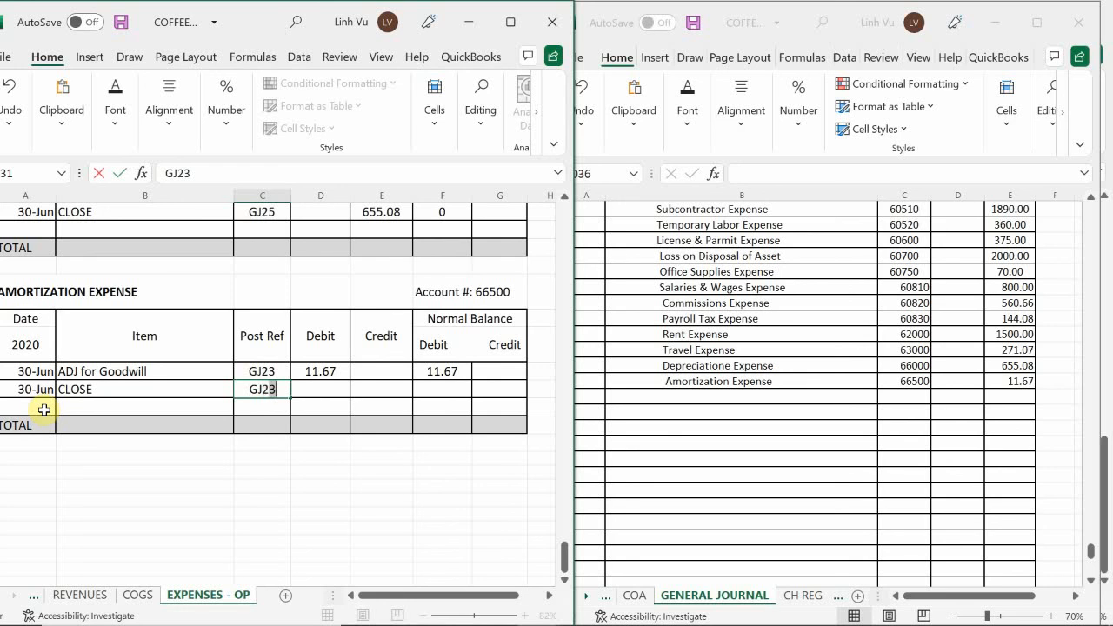
{"action": "type", "text": "25"}
{"action": "key", "text": "Tab"}
{"action": "key", "text": "Tab"}
{"action": "type", "text": "11"}
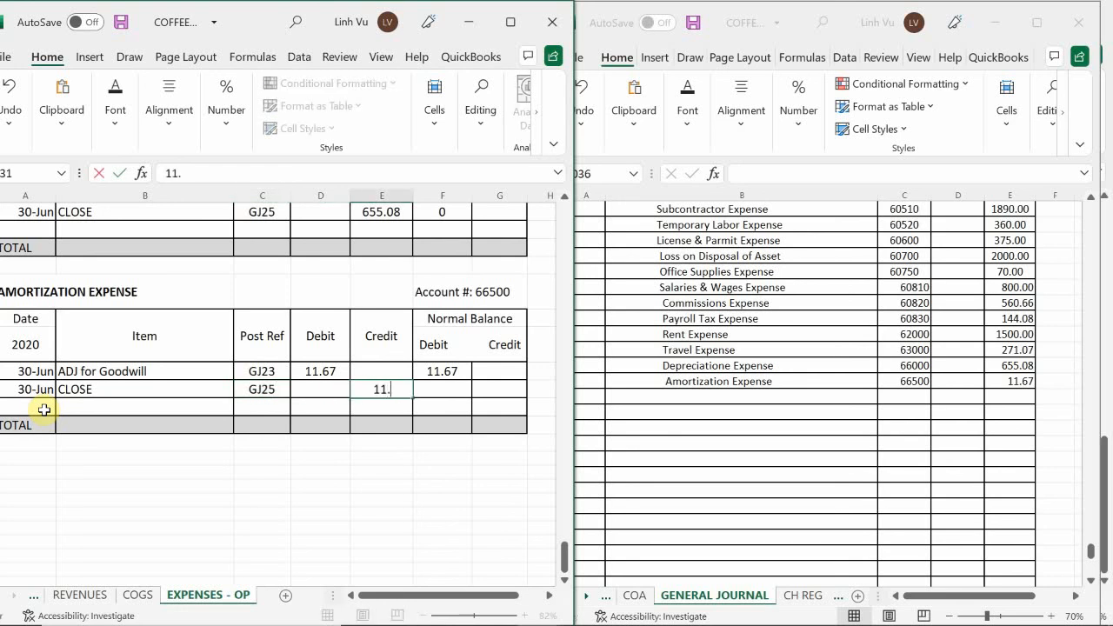
{"action": "type", "text": ".67"}
{"action": "key", "text": "Tab"}
Enter the running debit balance formula =F230+D231-E231 in the Amortization Expense ledger's CLOSE row
{"action": "type", "text": "=F230+"}
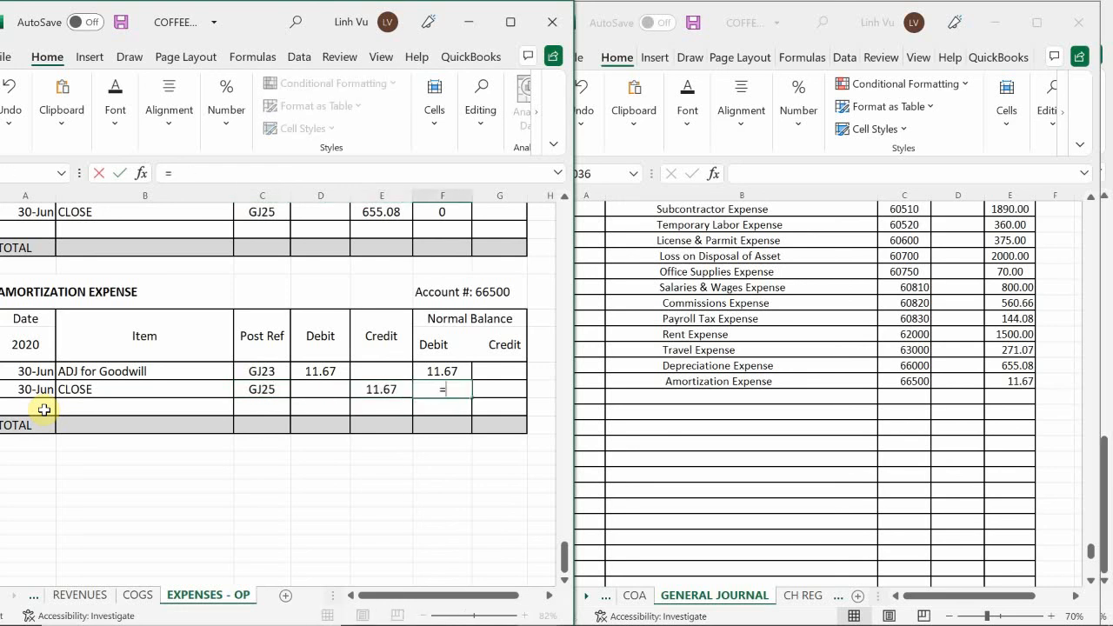
{"action": "key", "text": "Left"}
{"action": "key", "text": "Left"}
{"action": "key", "text": "Left"}
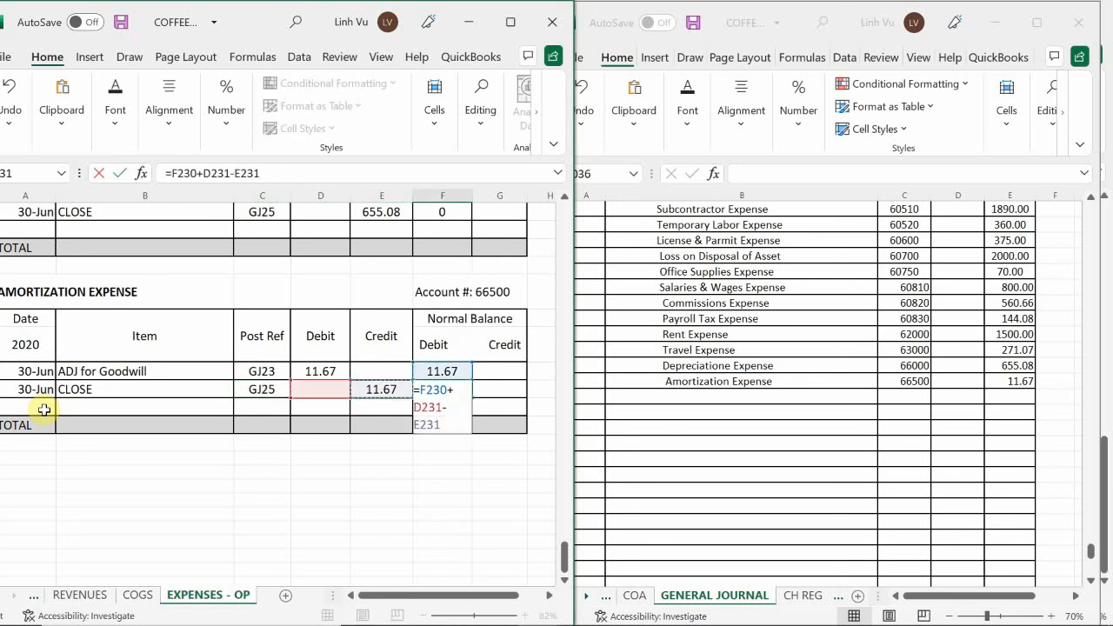
{"action": "key", "text": "Return"}
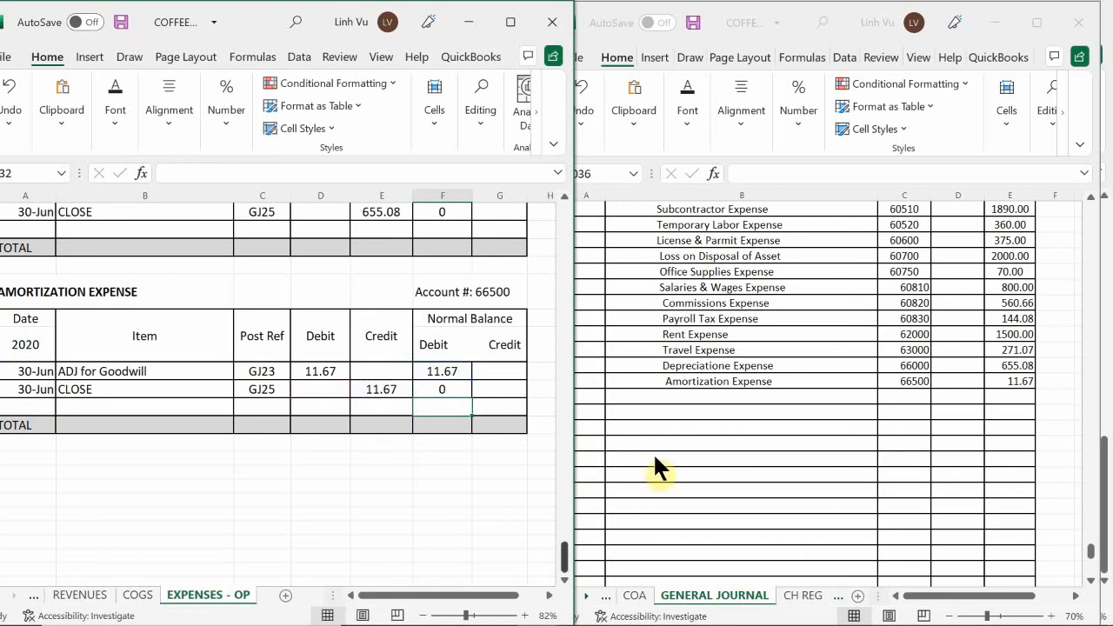
Begin the closing entry's parenthesized explanation on the general journal line below Amortization Expense
{"action": "left_click", "coordinate": [657, 397]}
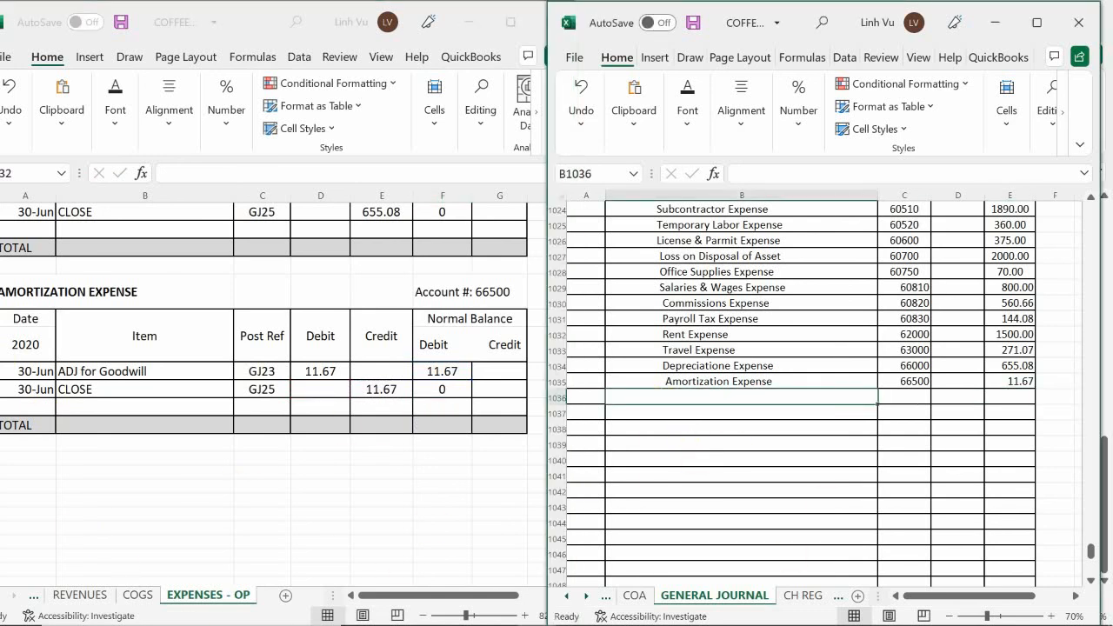
{"action": "type", "text": "(Tp C;pse"}
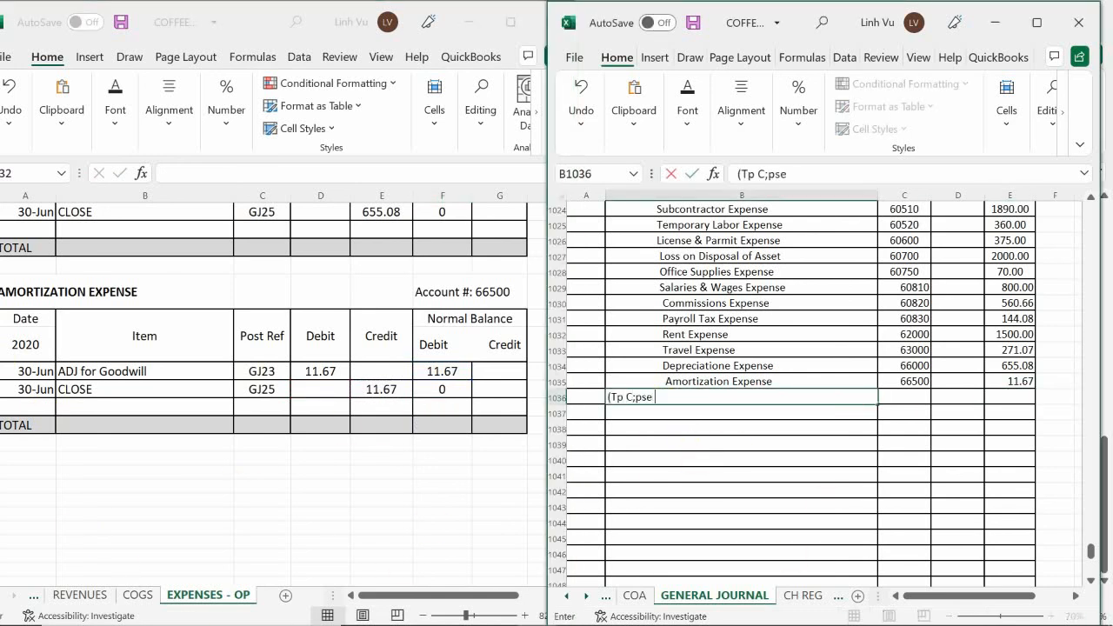
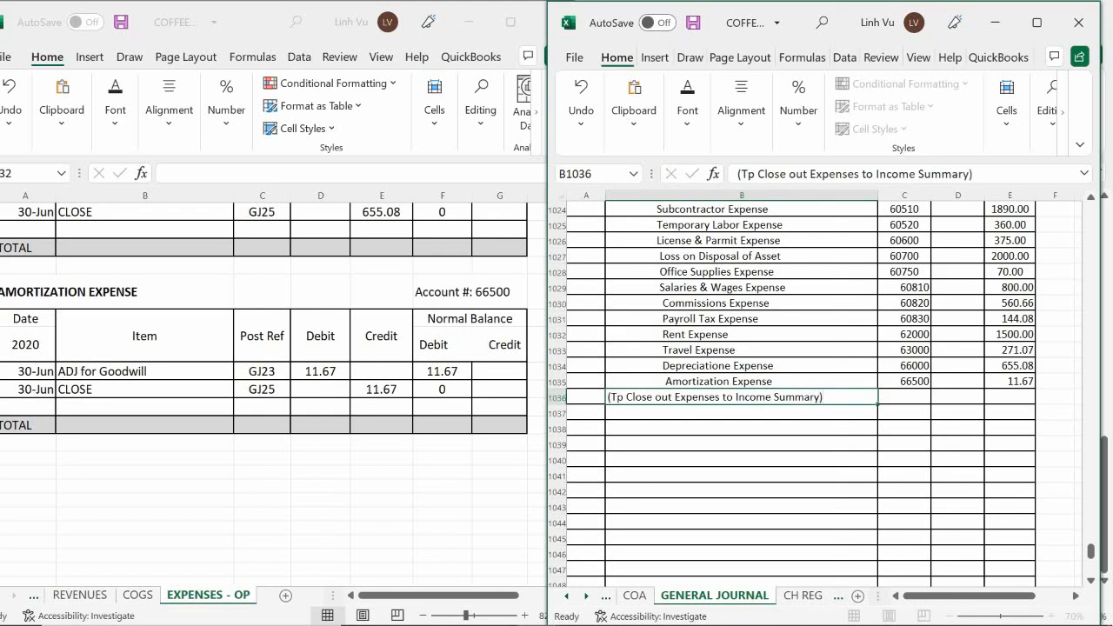
Finish the closing entry's explanation and debit Income Summary in D1013 with a SUM of all the expense credits listed below it
{"action": "key", "text": "Return"}
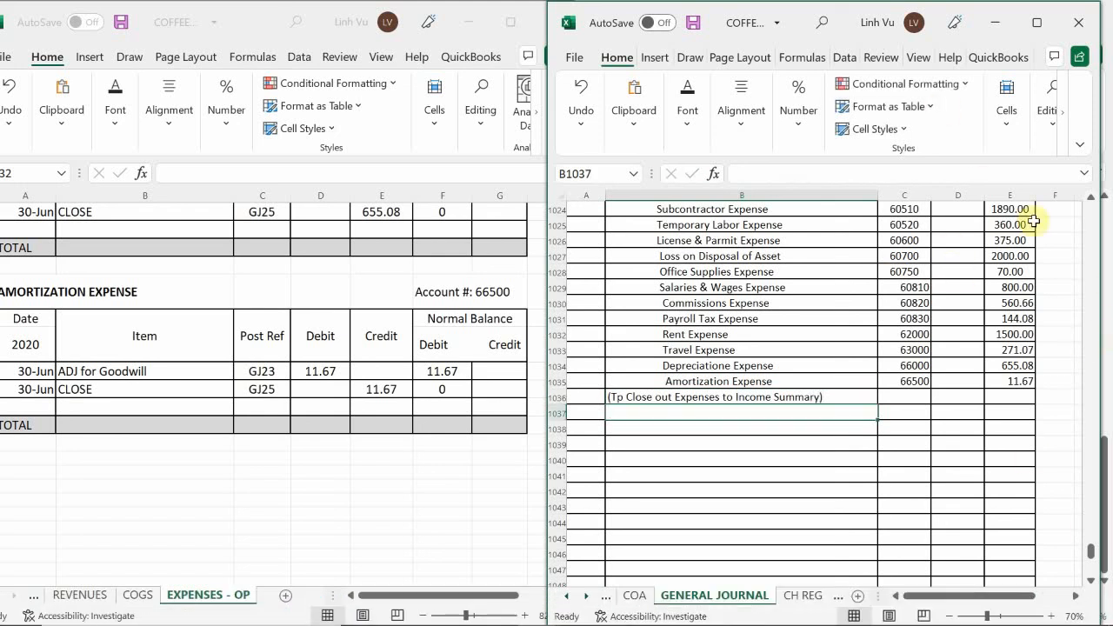
{"action": "scroll", "coordinate": [957, 365], "scroll_direction": "up", "scroll_amount": 4}
{"action": "scroll", "coordinate": [967, 369], "scroll_direction": "up", "scroll_amount": 3}
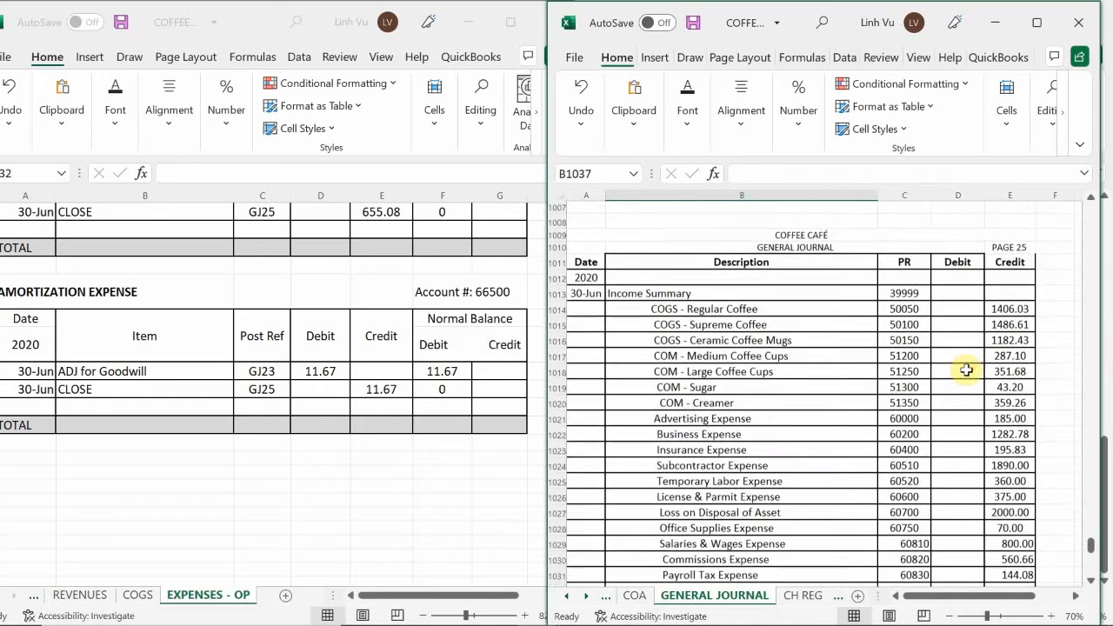
{"action": "left_click", "coordinate": [953, 314]}
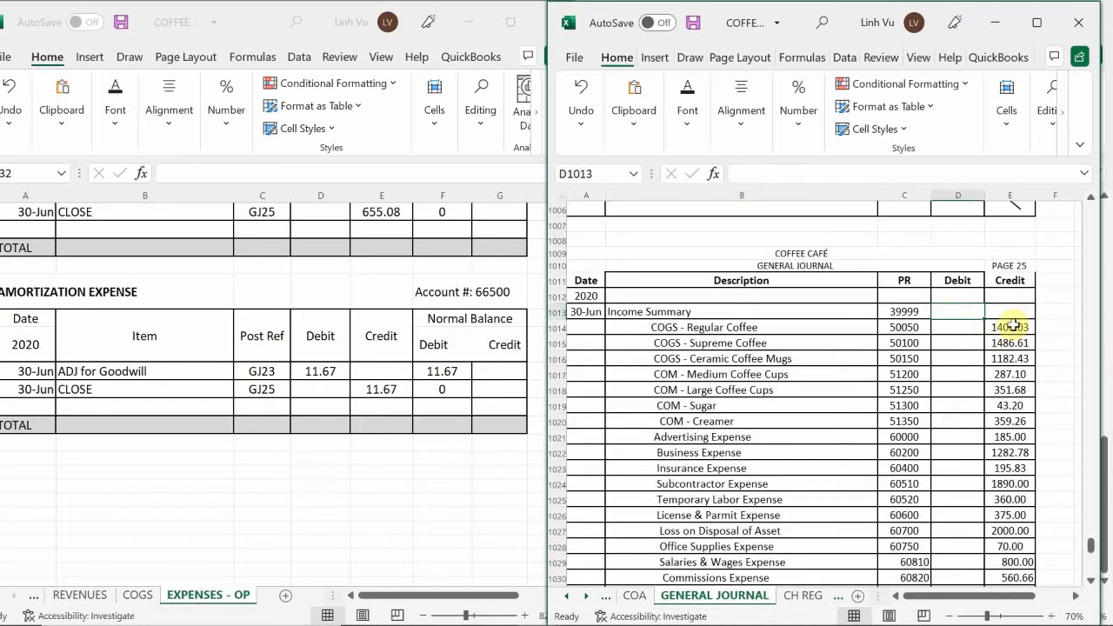
{"action": "type", "text": "=s"}
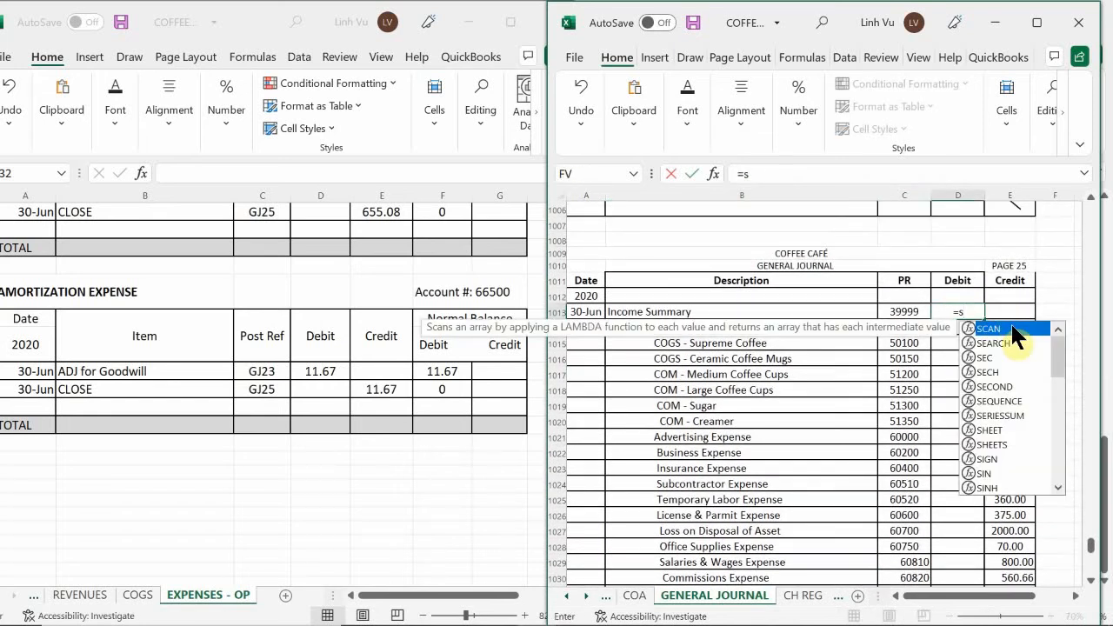
{"action": "type", "text": "u"}
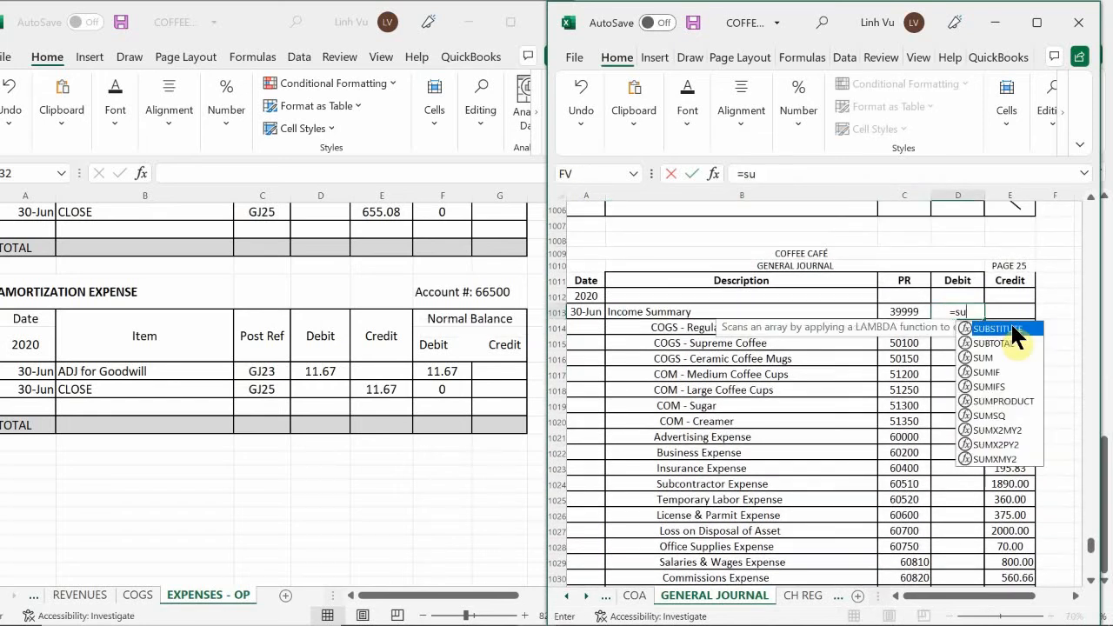
{"action": "type", "text": "m("}
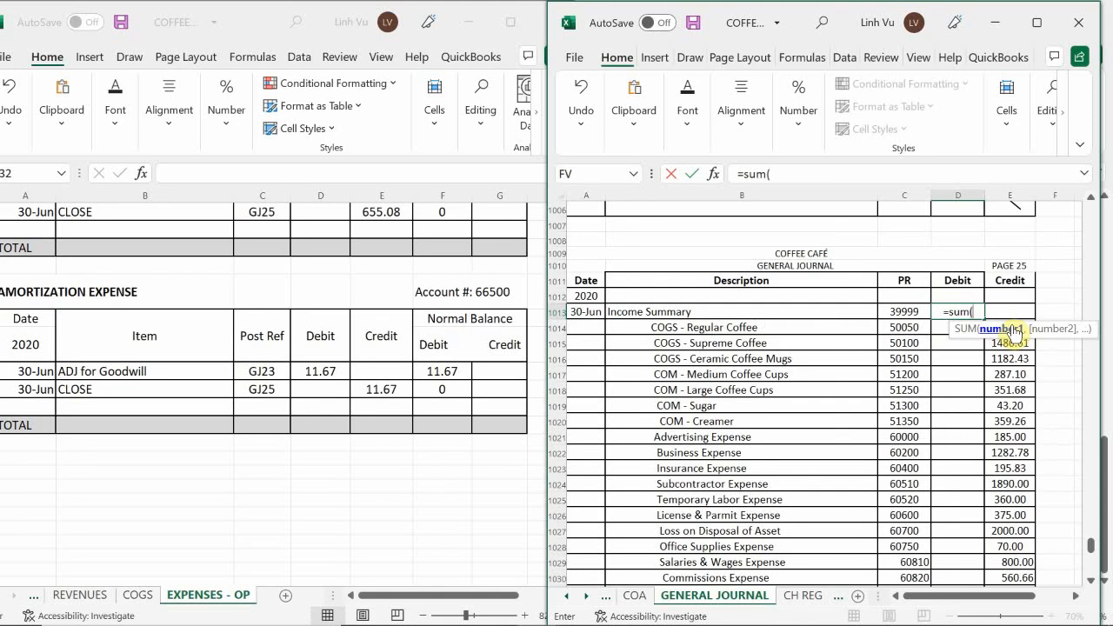
{"action": "mouse_move", "coordinate": [1009, 311]}
{"action": "left_mouse_down"}
{"action": "mouse_move", "coordinate": [1009, 483]}
{"action": "mouse_move", "coordinate": [1011, 322]}
{"action": "left_mouse_up"}
{"action": "key", "text": "Escape"}
{"action": "scroll", "coordinate": [1011, 348], "scroll_direction": "down", "scroll_amount": 1}
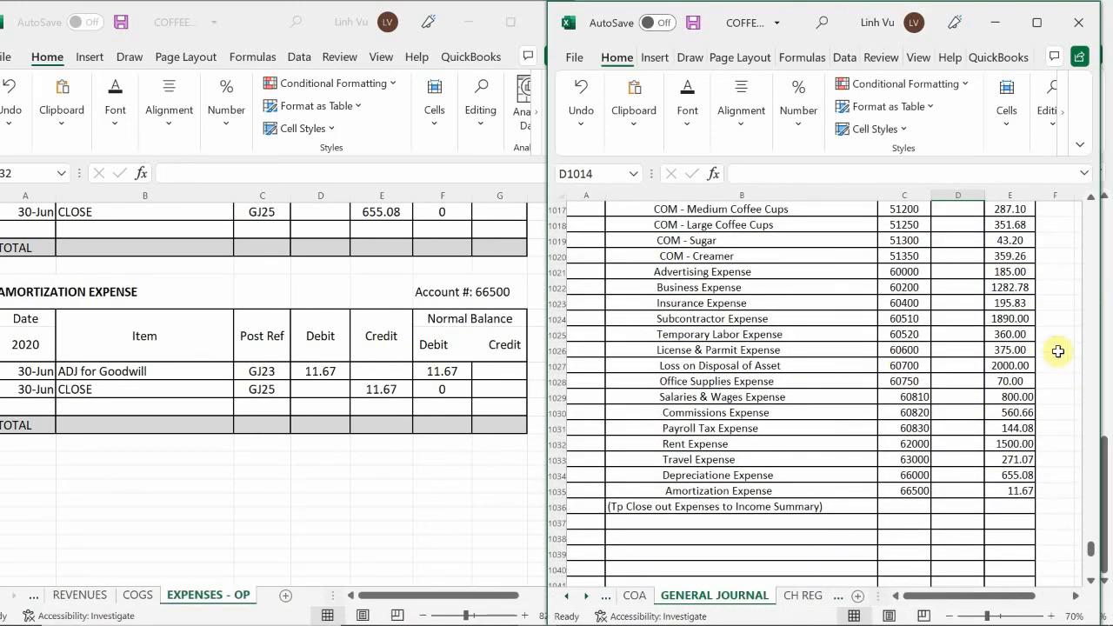
{"action": "scroll", "coordinate": [1018, 325], "scroll_direction": "up", "scroll_amount": 2}
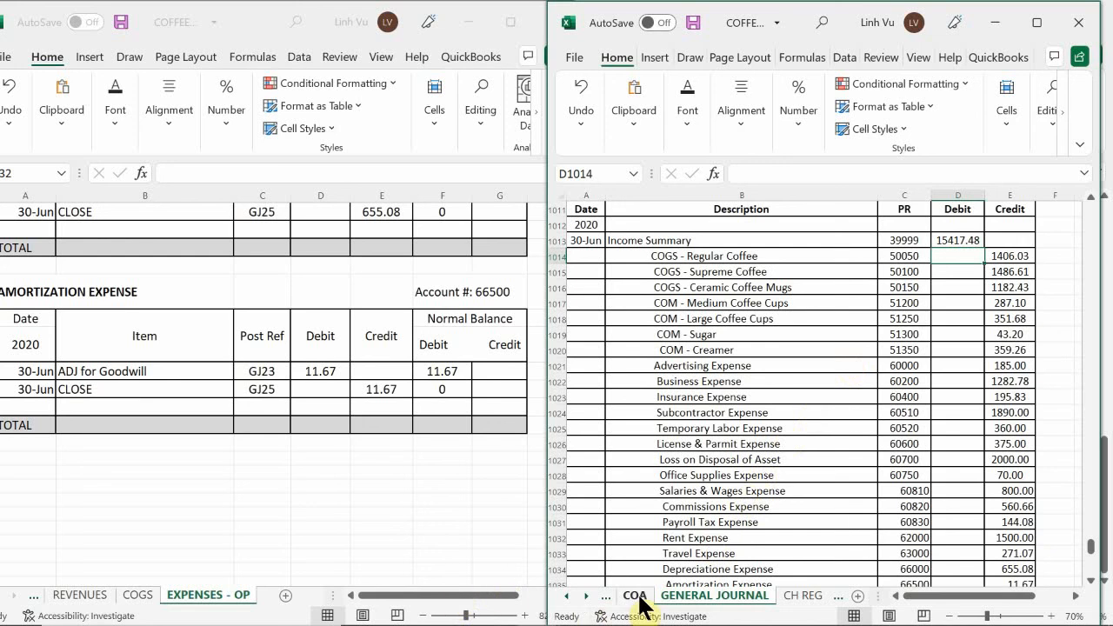
Switch to the COFFEE CAFE FINANCIAL FORMS ANSWERS 2.28 workbook and examine the income statement's sales, cost, operating expense and net profit lines
{"action": "mouse_move", "coordinate": [540, 613]}
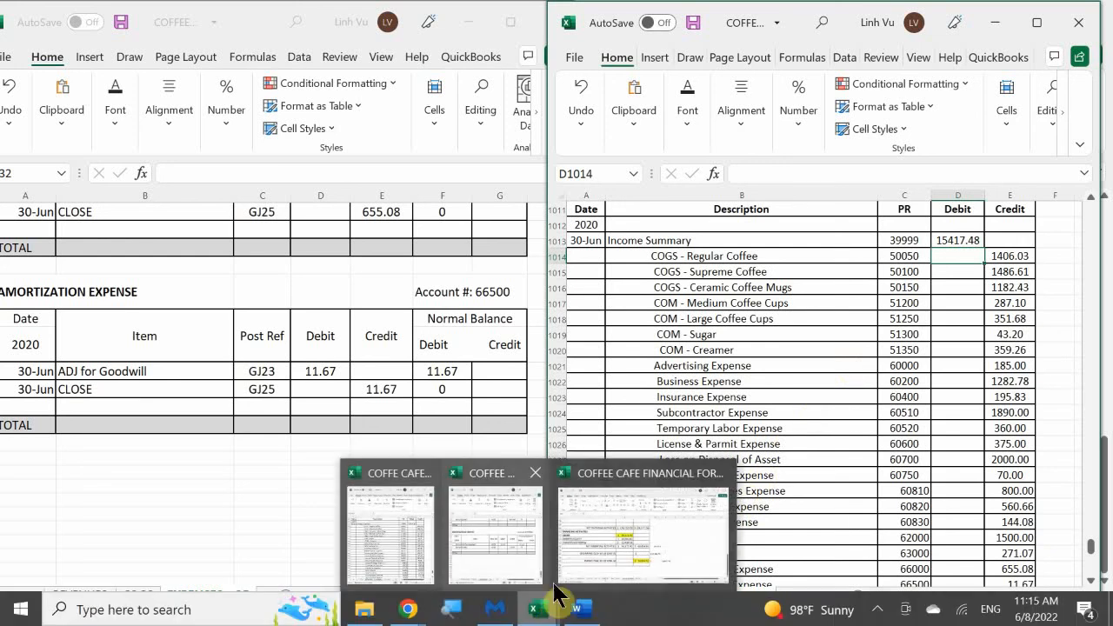
{"action": "mouse_move", "coordinate": [583, 541]}
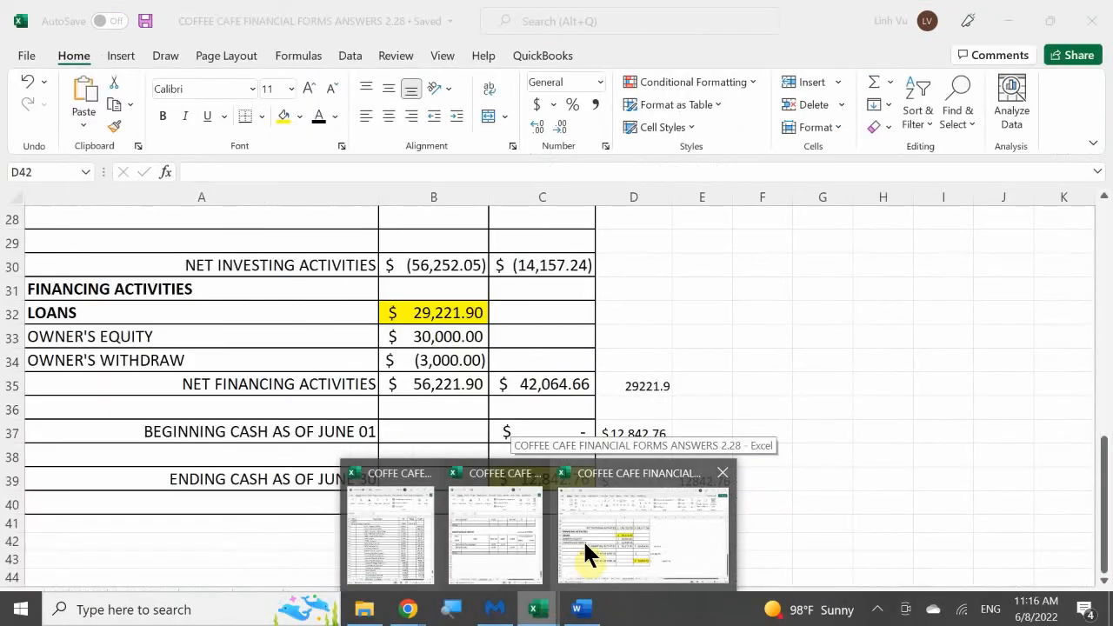
{"action": "left_click", "coordinate": [654, 545]}
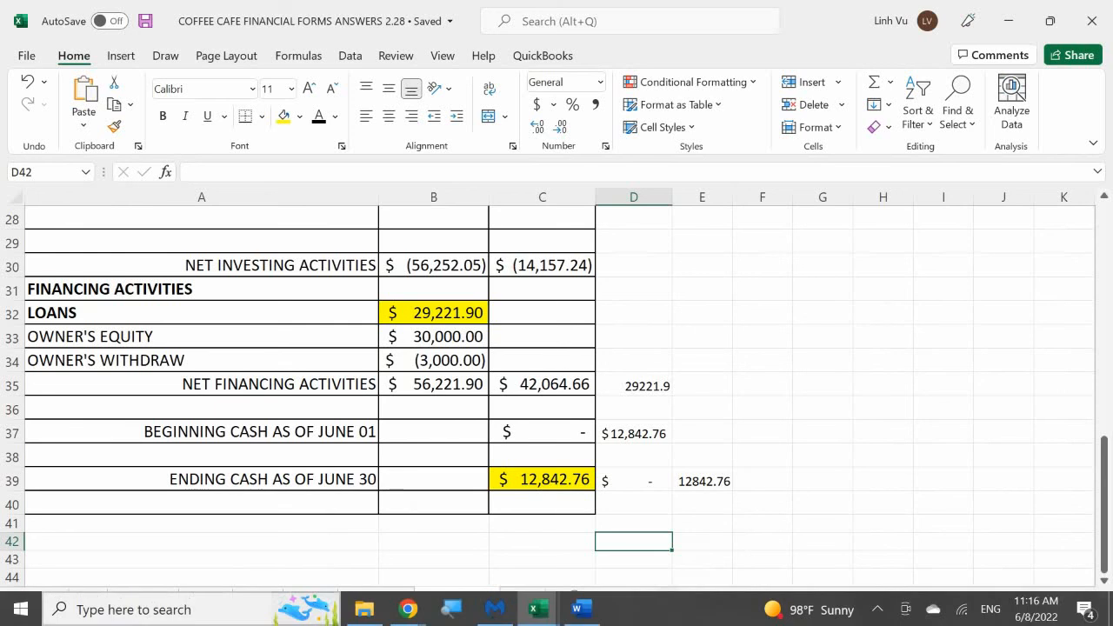
{"action": "left_click", "coordinate": [258, 598]}
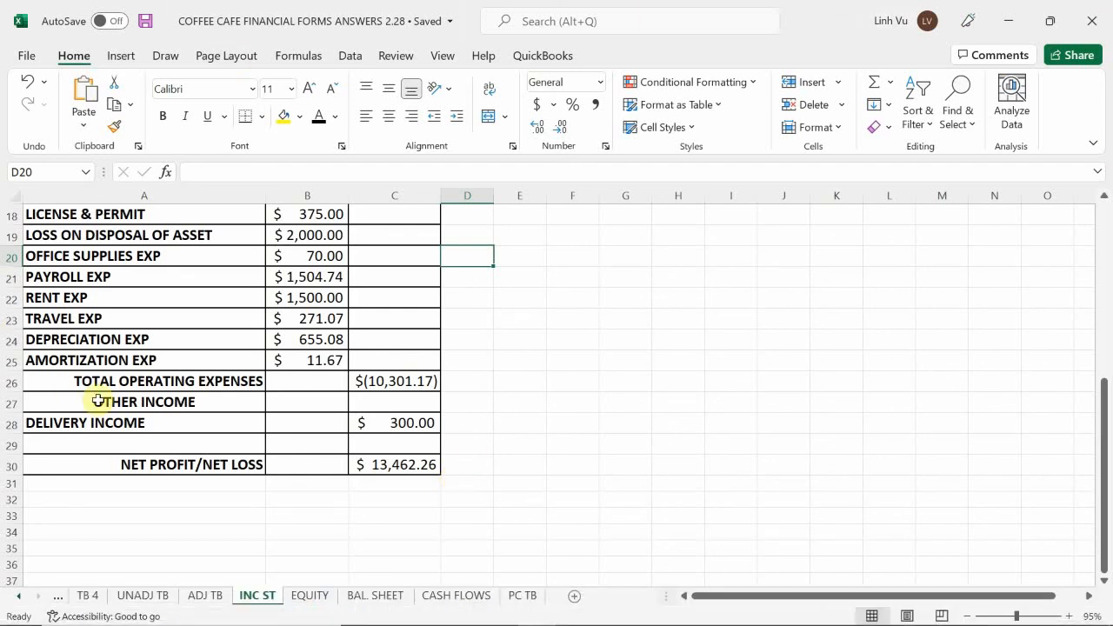
{"action": "left_click", "coordinate": [316, 404]}
{"action": "scroll", "coordinate": [316, 405], "scroll_direction": "up", "scroll_amount": 1}
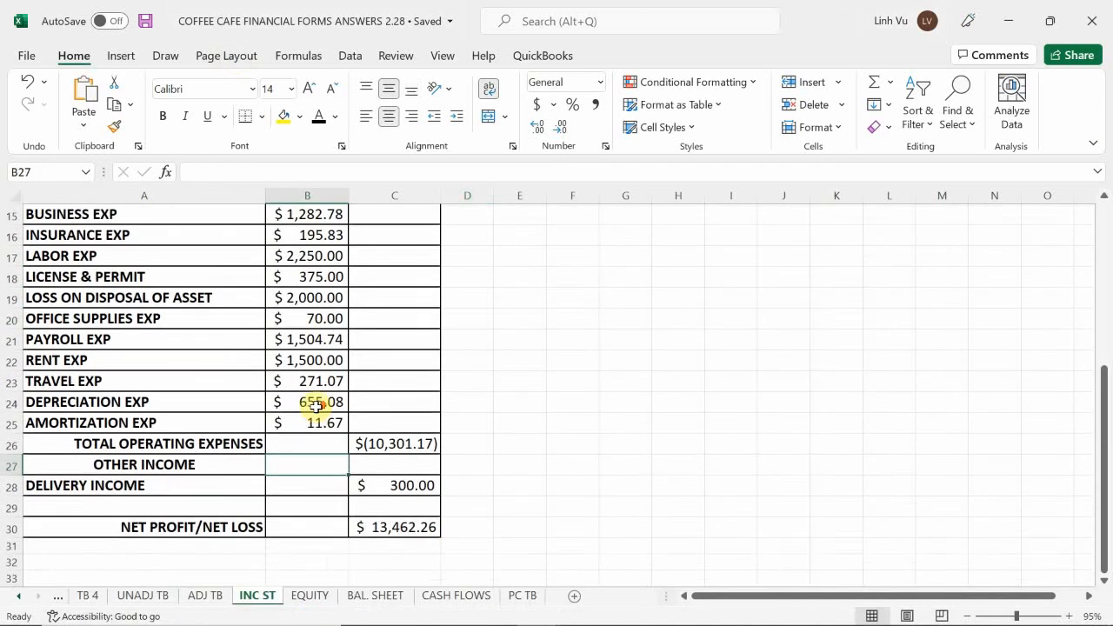
{"action": "scroll", "coordinate": [318, 403], "scroll_direction": "up", "scroll_amount": 3}
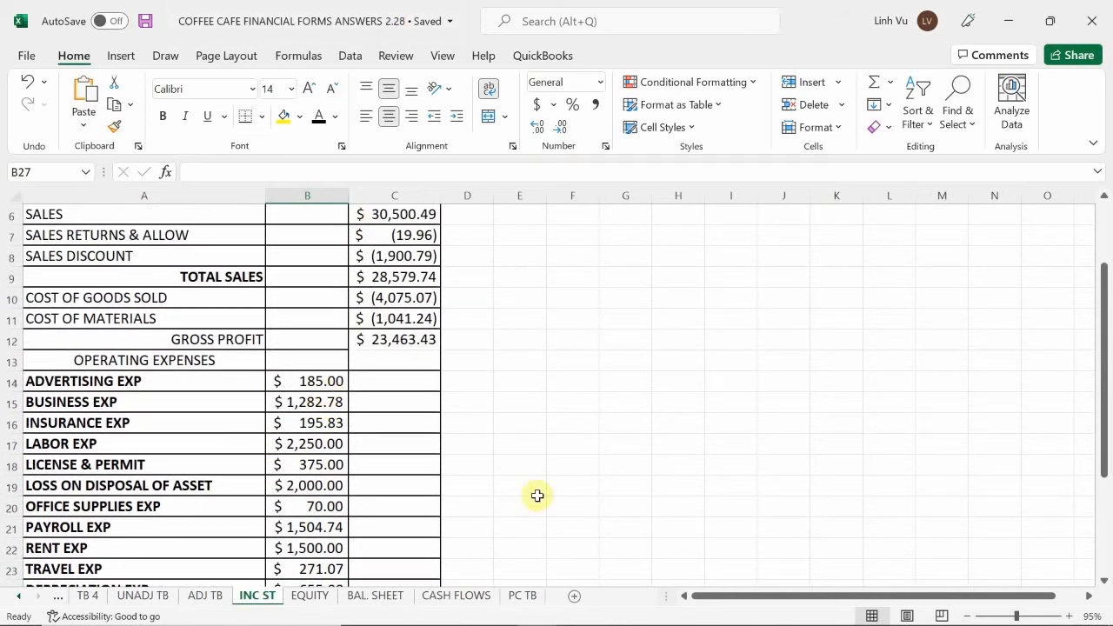
{"action": "scroll", "coordinate": [194, 313], "scroll_direction": "up", "scroll_amount": 2}
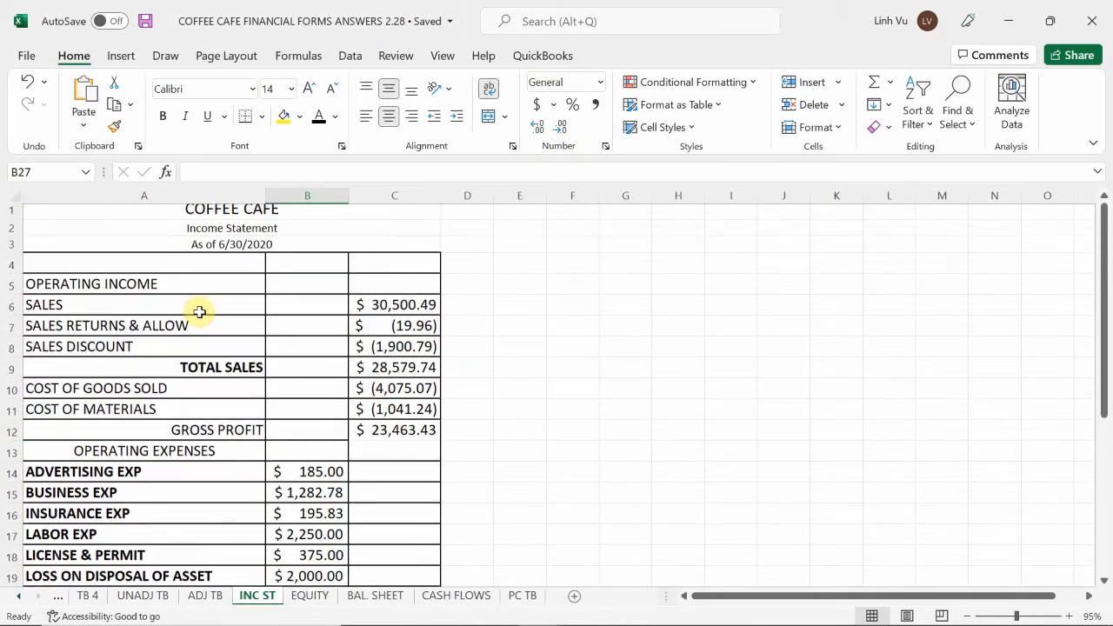
{"action": "scroll", "coordinate": [182, 323], "scroll_direction": "down", "scroll_amount": 1}
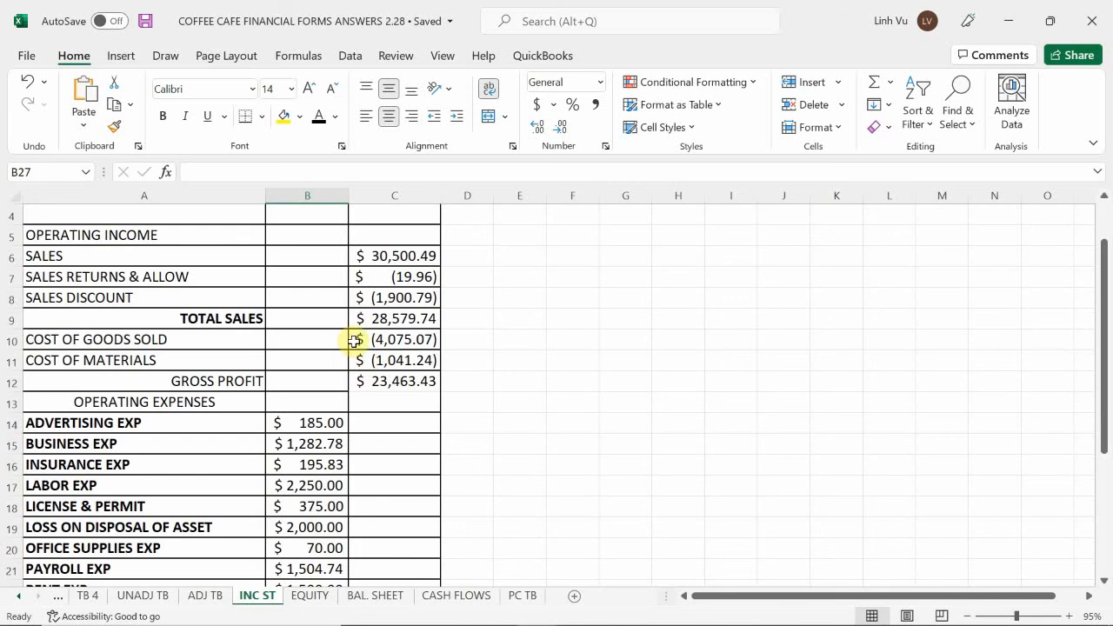
{"action": "scroll", "coordinate": [326, 378], "scroll_direction": "down", "scroll_amount": 6}
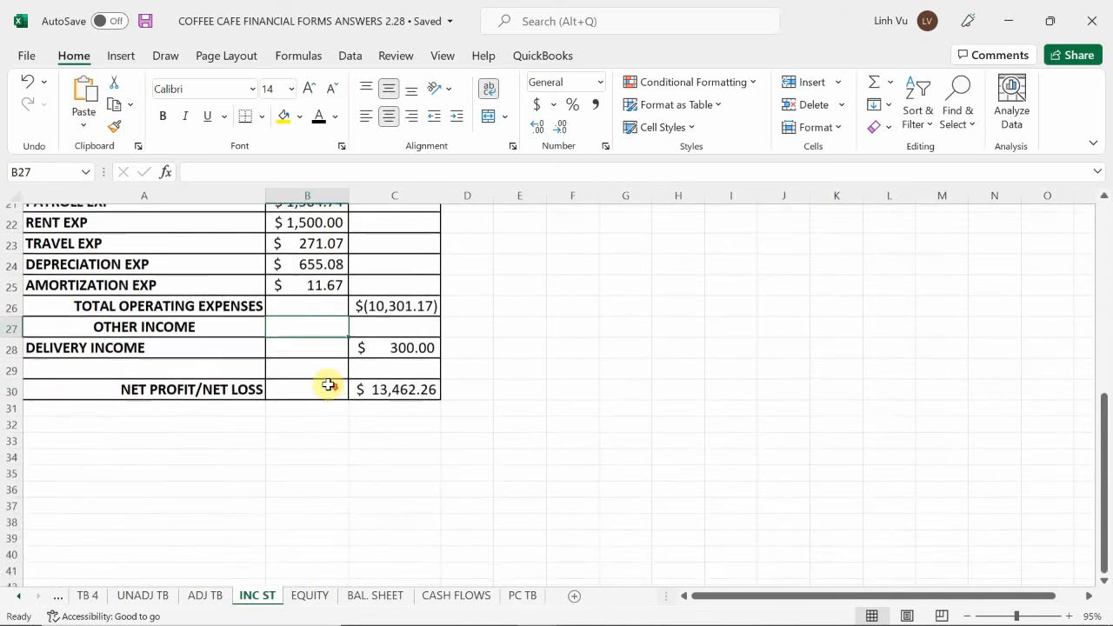
{"action": "scroll", "coordinate": [445, 463], "scroll_direction": "up", "scroll_amount": 1}
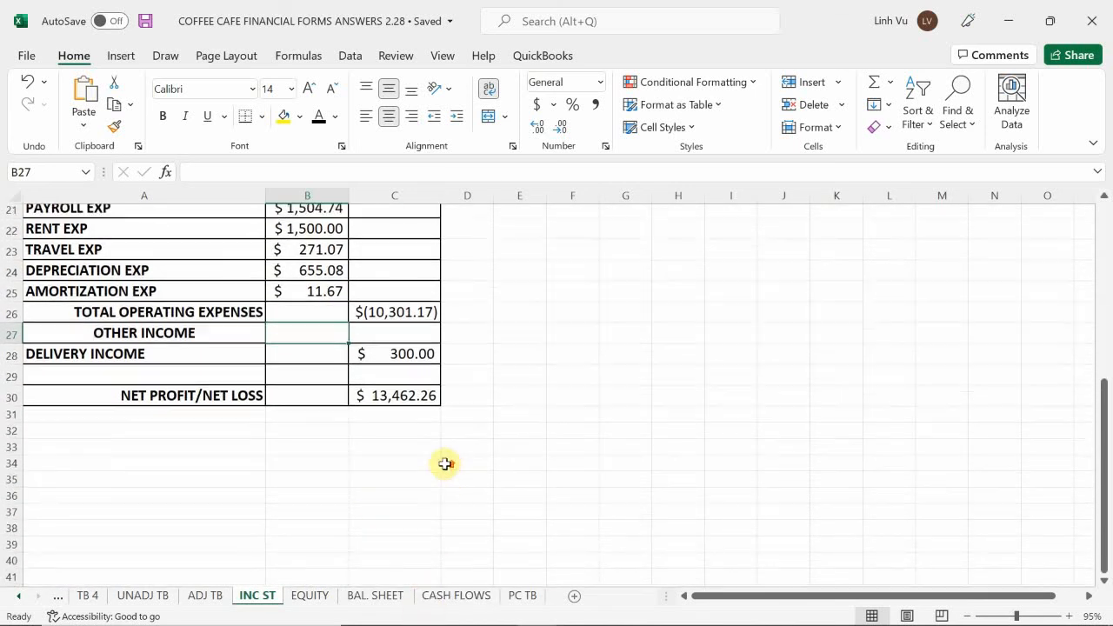
{"action": "scroll", "coordinate": [443, 463], "scroll_direction": "up", "scroll_amount": 5}
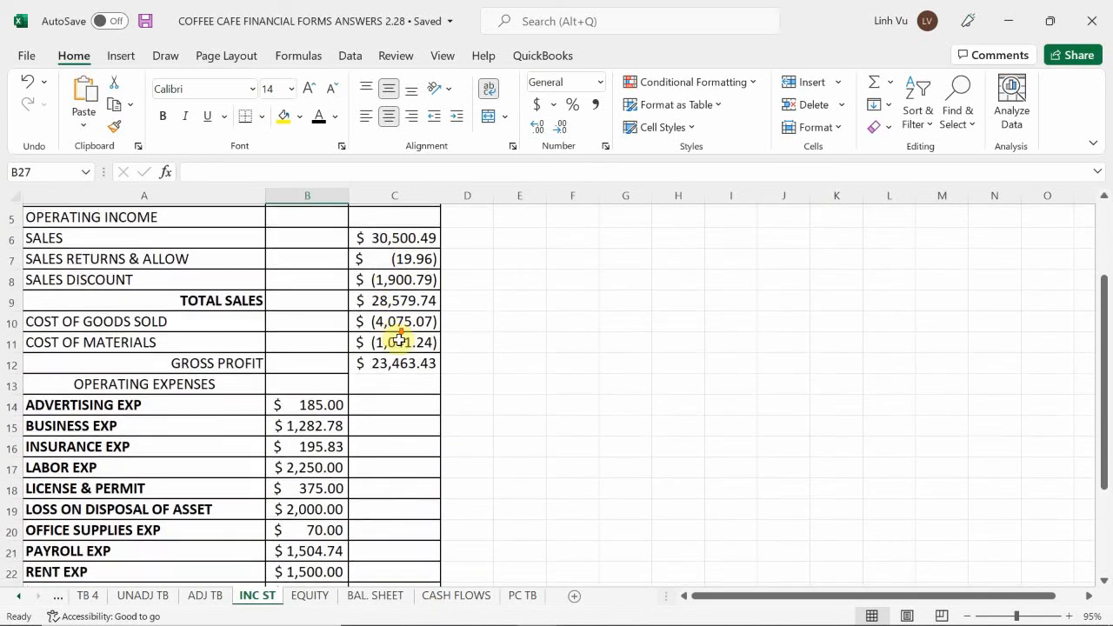
{"action": "scroll", "coordinate": [399, 339], "scroll_direction": "down", "scroll_amount": 5}
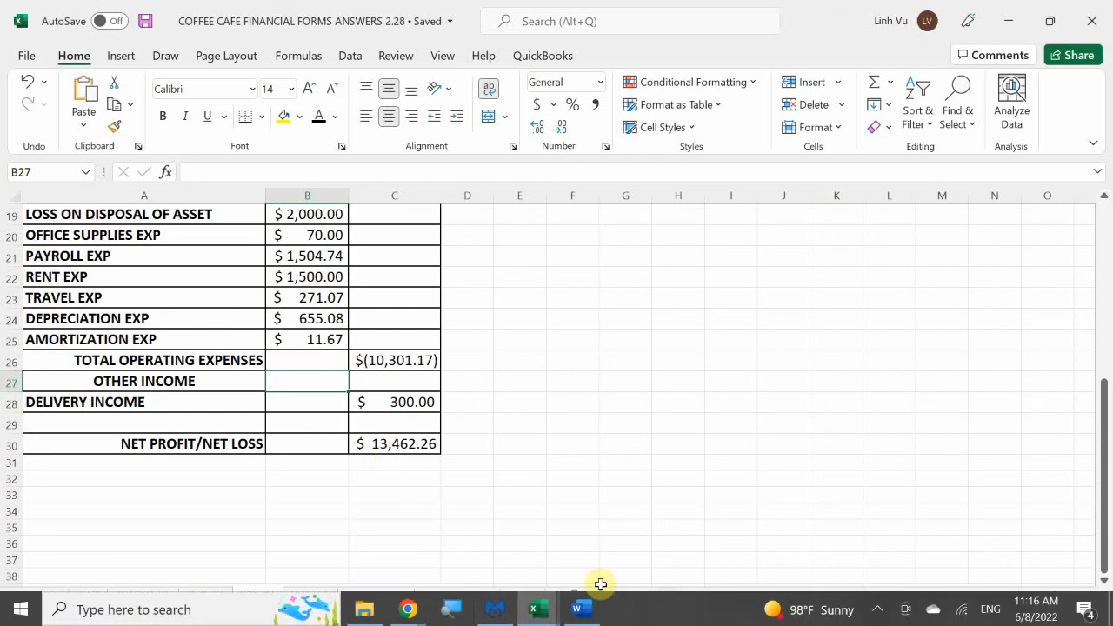
Return to the general journal and ledger workbooks and open the Income Summary account on the ledger's EQUITY sheet
{"action": "mouse_move", "coordinate": [537, 609]}
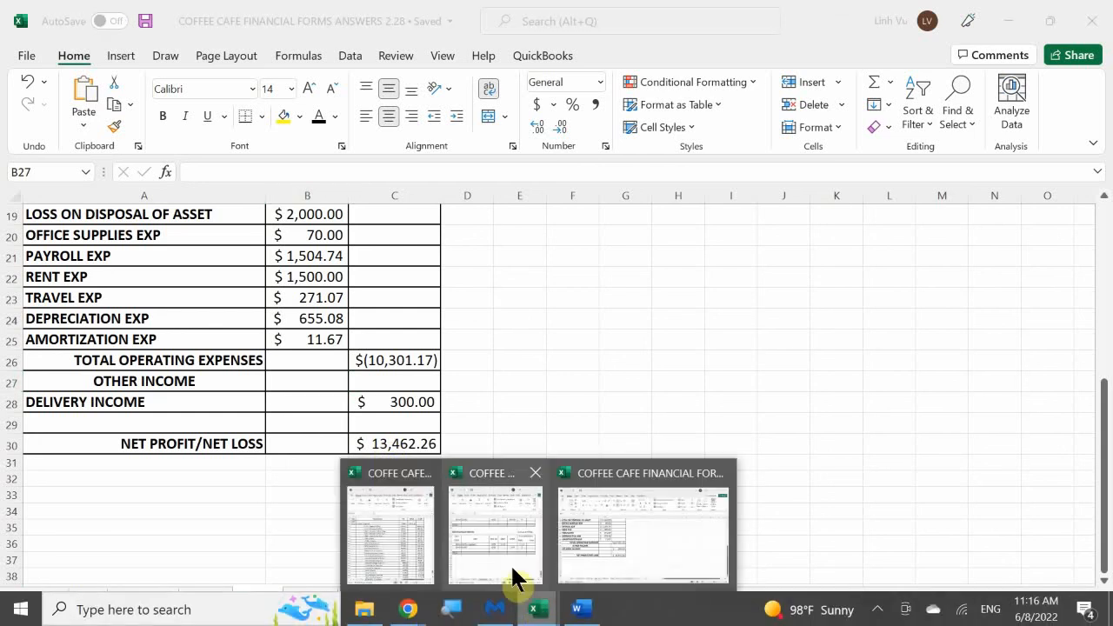
{"action": "left_click", "coordinate": [417, 548]}
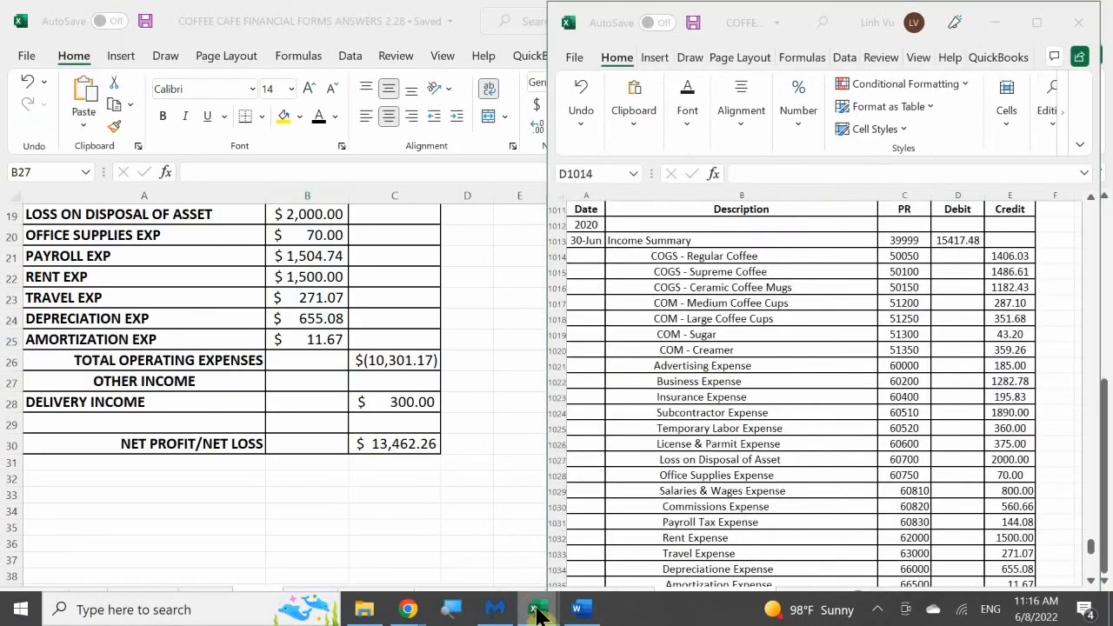
{"action": "left_click", "coordinate": [457, 550]}
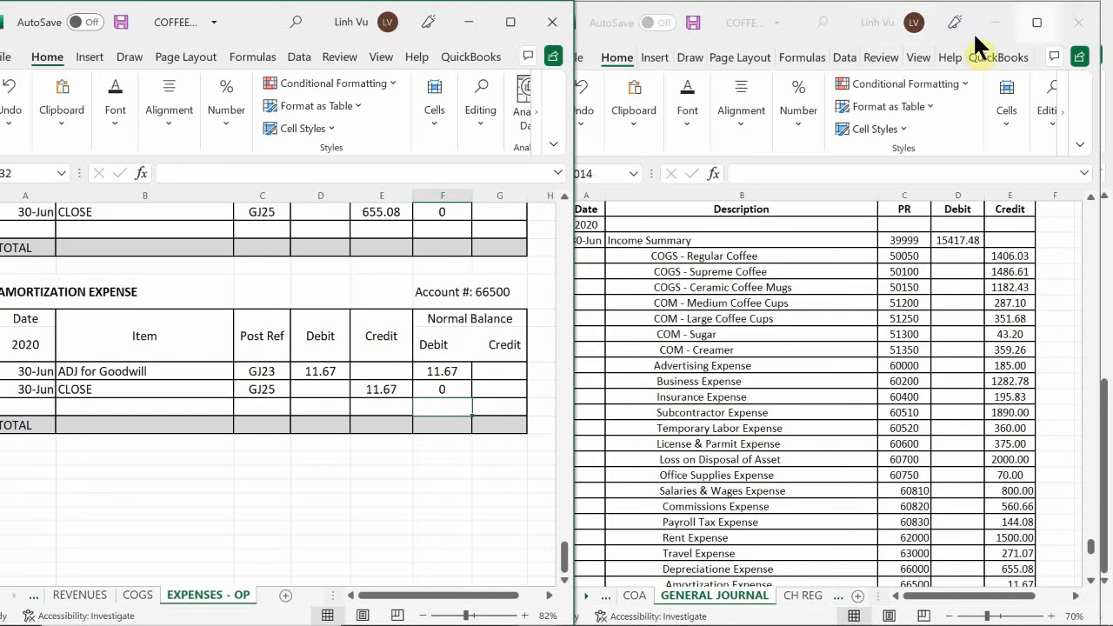
{"action": "left_click", "coordinate": [920, 318]}
{"action": "scroll", "coordinate": [920, 318], "scroll_direction": "up", "scroll_amount": 1}
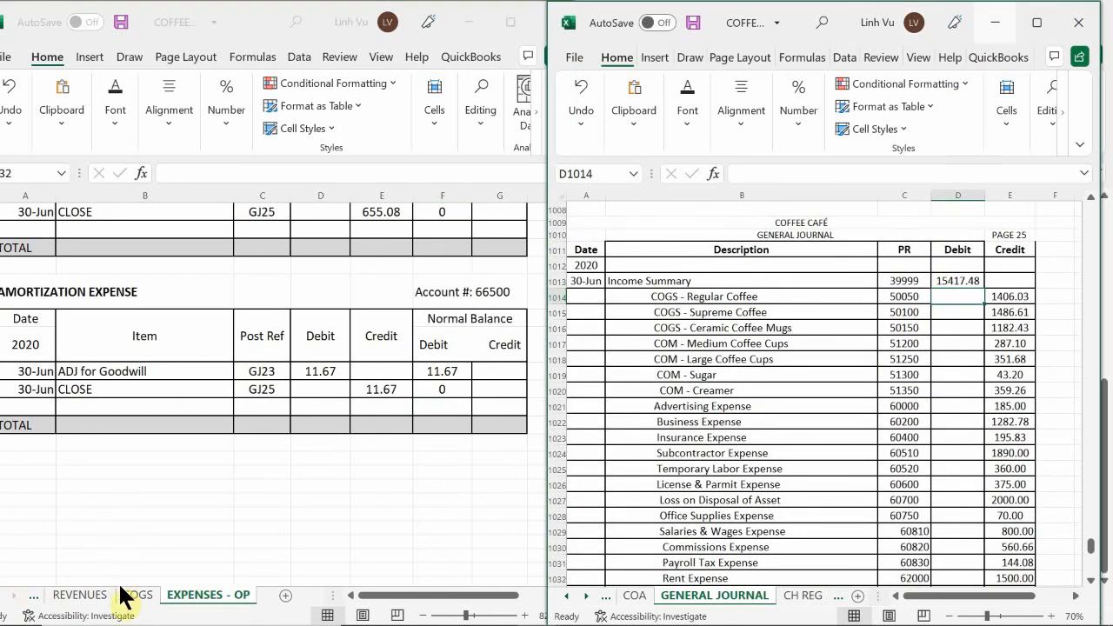
{"action": "left_click", "coordinate": [14, 614]}
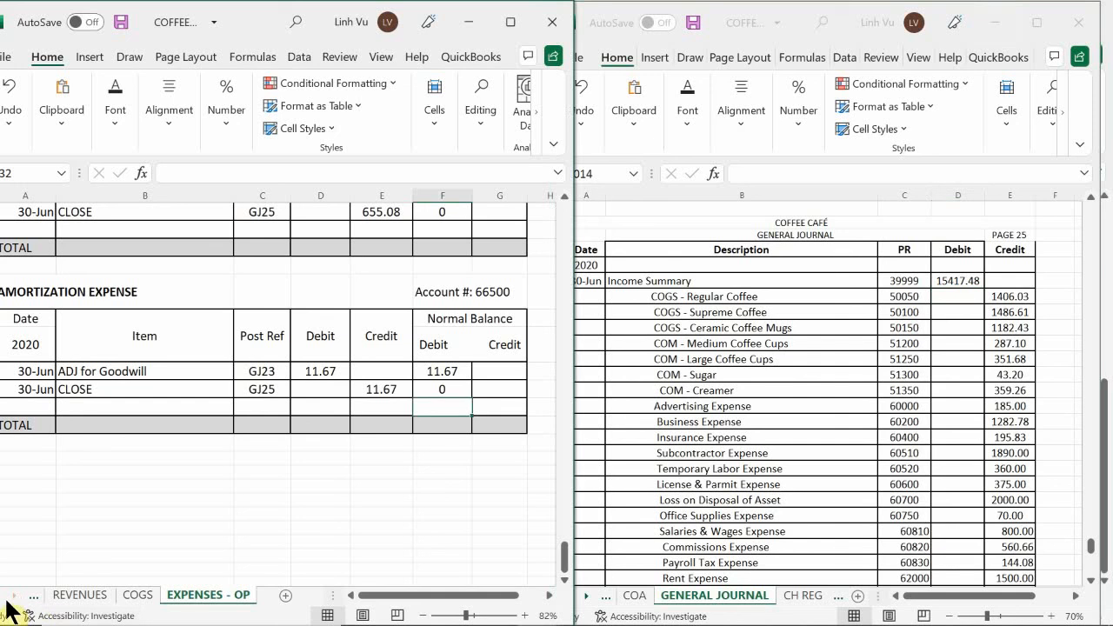
{"action": "left_click", "coordinate": [67, 539]}
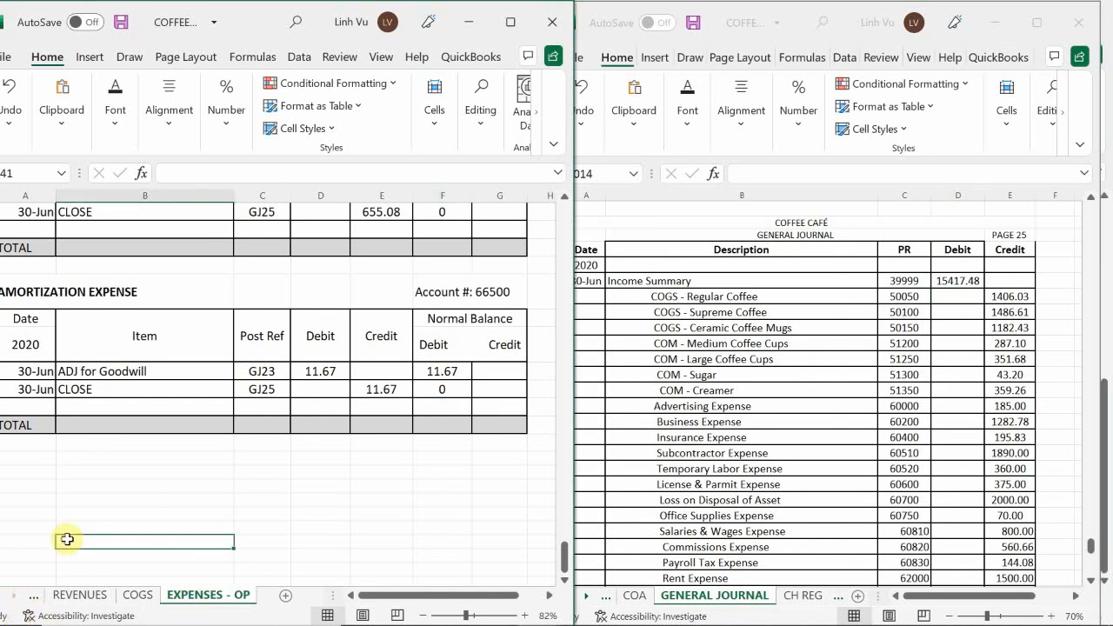
{"action": "left_click", "coordinate": [11, 596]}
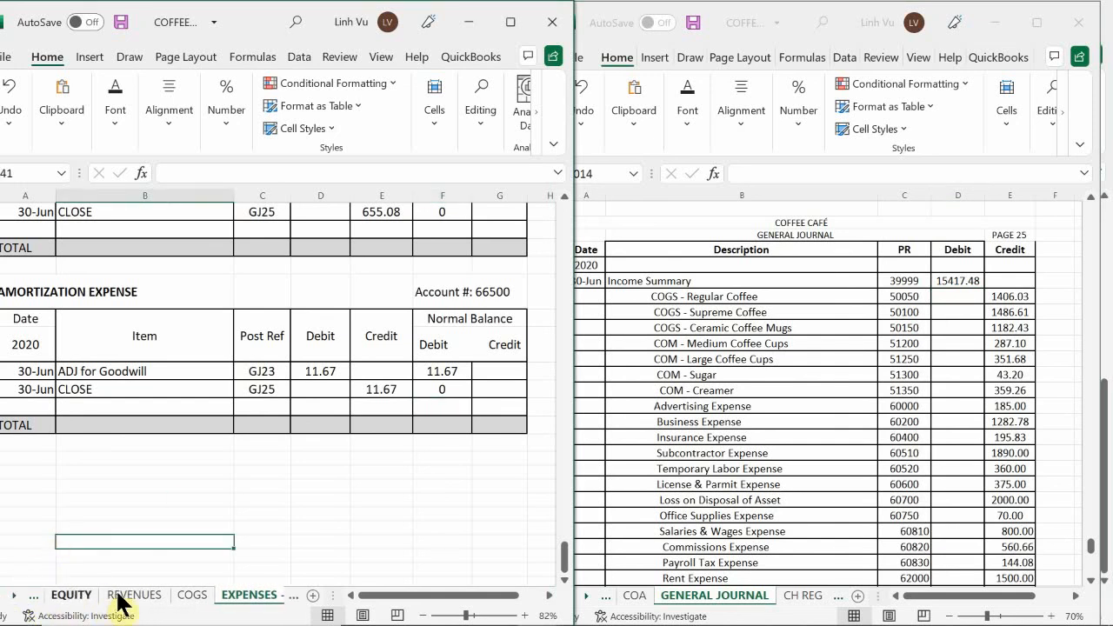
{"action": "left_click", "coordinate": [75, 596]}
{"action": "left_click", "coordinate": [137, 422]}
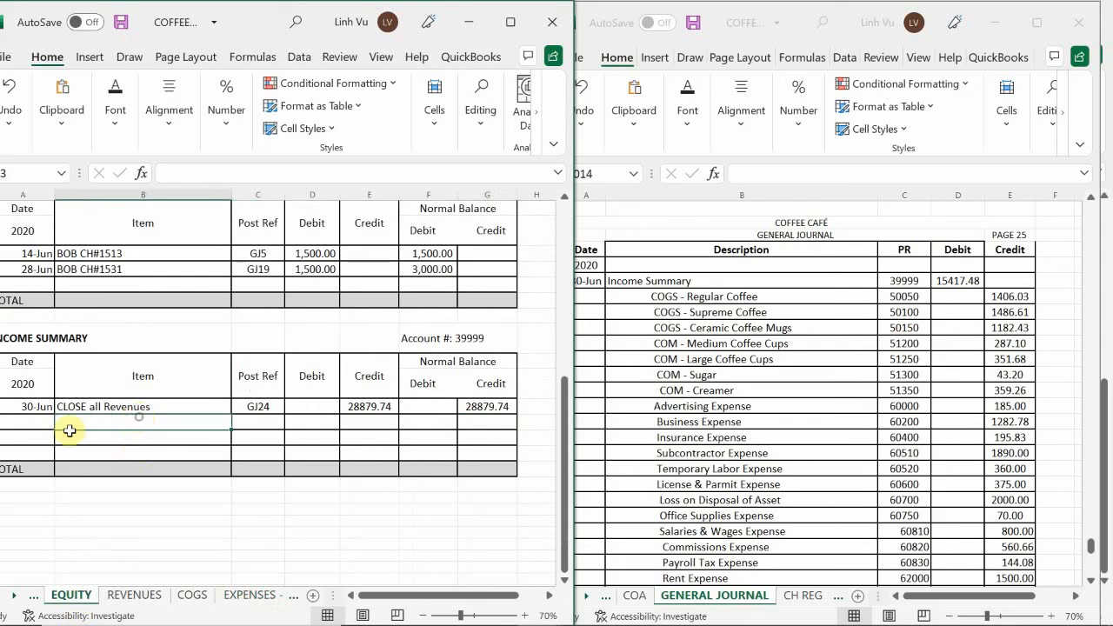
Add a row dated June 30 with the item CLOSE all Expenses below the revenue closing row in the Income Summary ledger
{"action": "left_click", "coordinate": [30, 428]}
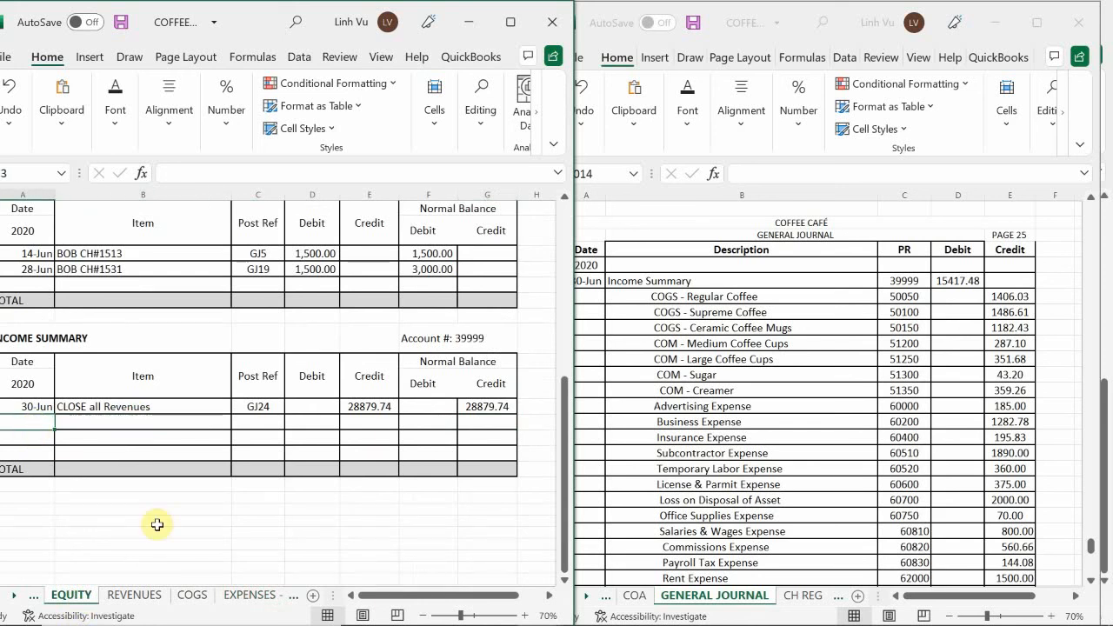
{"action": "type", "text": "6/30"}
{"action": "key", "text": "Return"}
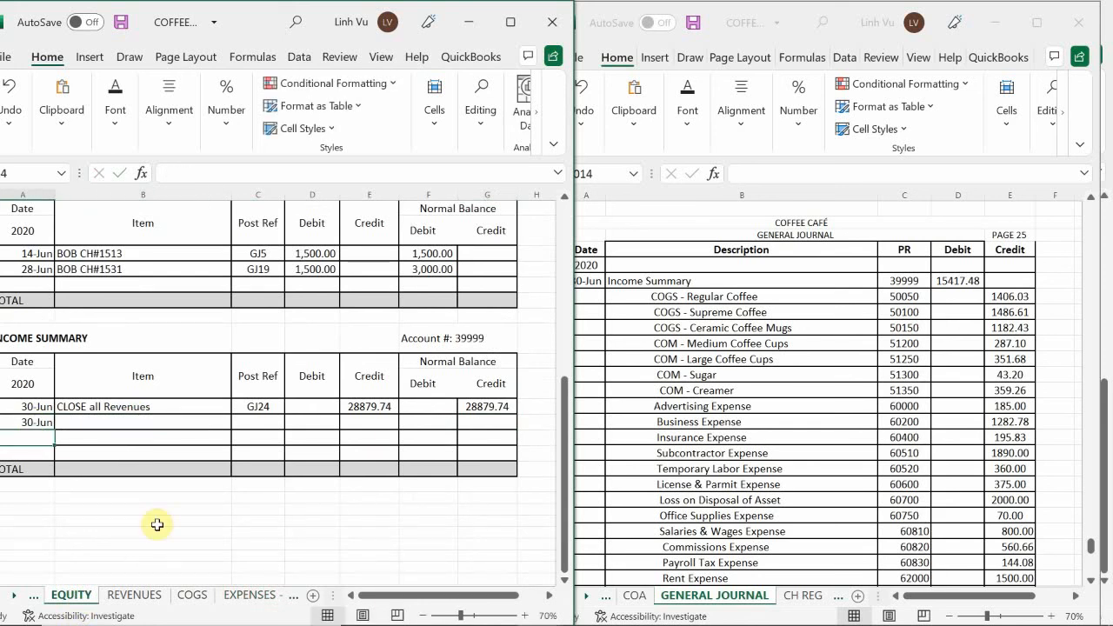
{"action": "key", "text": "Up"}
{"action": "key", "text": "Right"}
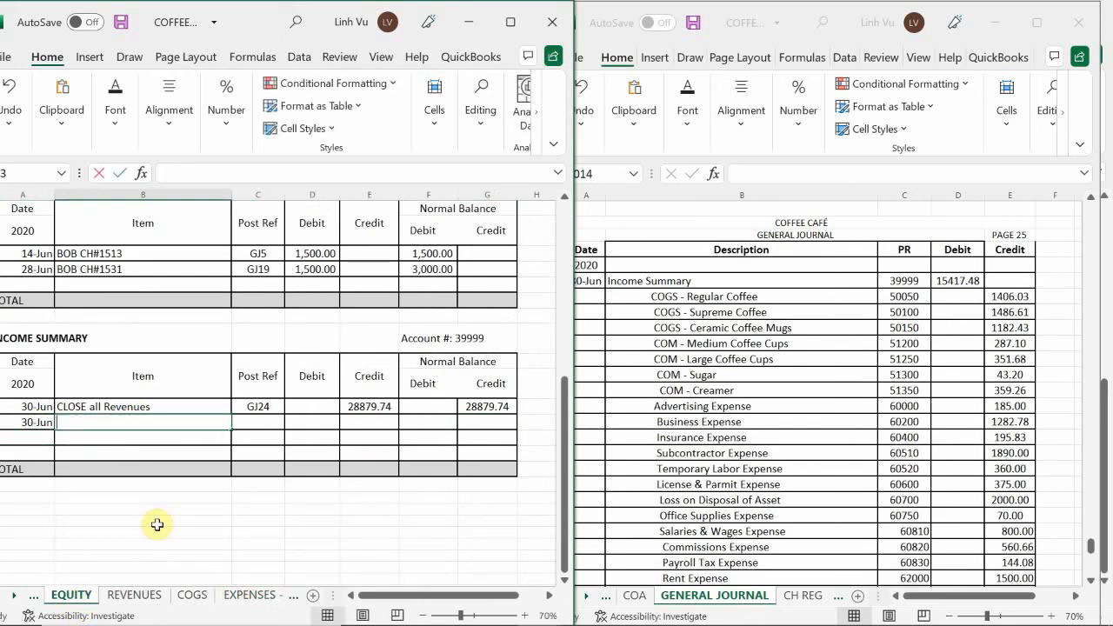
{"action": "type", "text": "CLOSE a"}
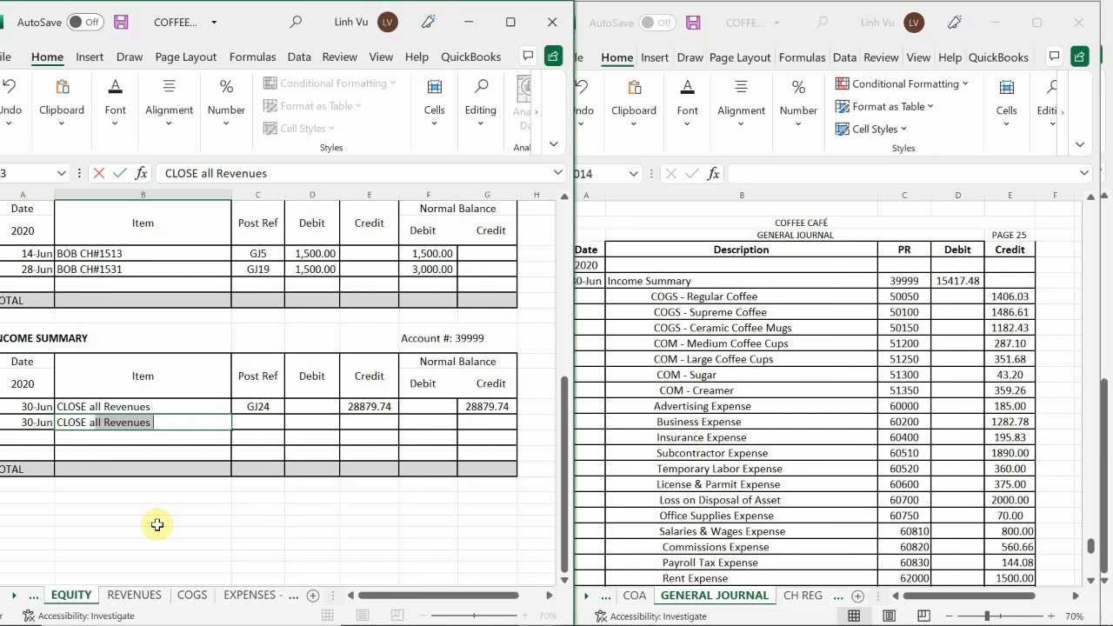
{"action": "type", "text": "ll Expense"}
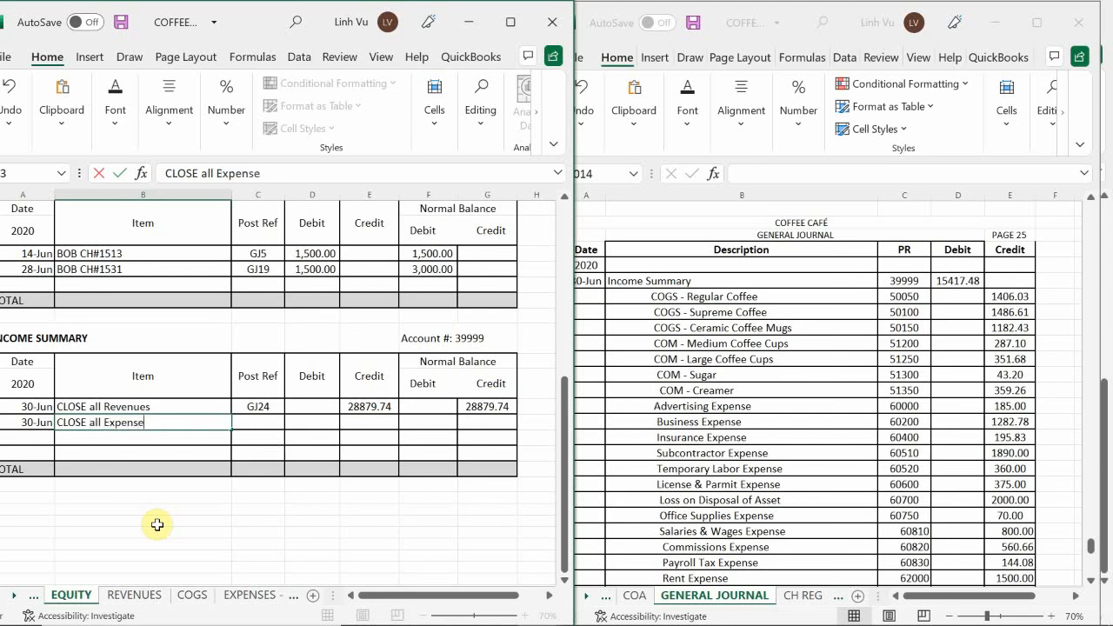
{"action": "type", "text": "s"}
Enter post reference GJ25 in the Income Summary ledger's CLOSE all Expenses row
{"action": "key", "text": "Tab"}
{"action": "type", "text": "GJ"}
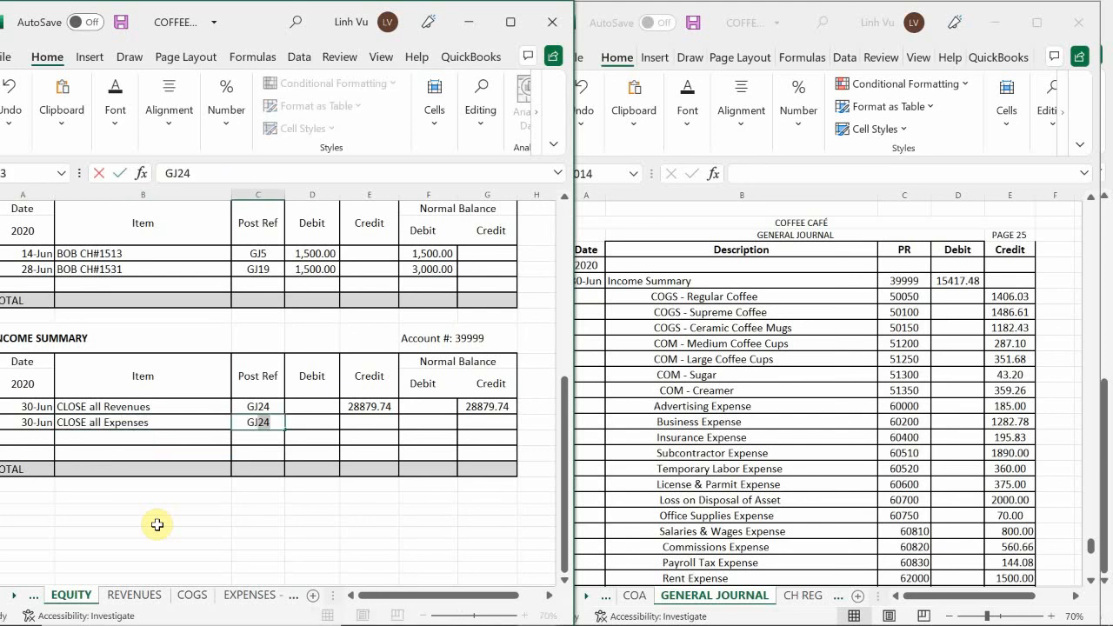
{"action": "type", "text": "25"}
{"action": "key", "text": "Return"}
{"action": "key", "text": "Up"}
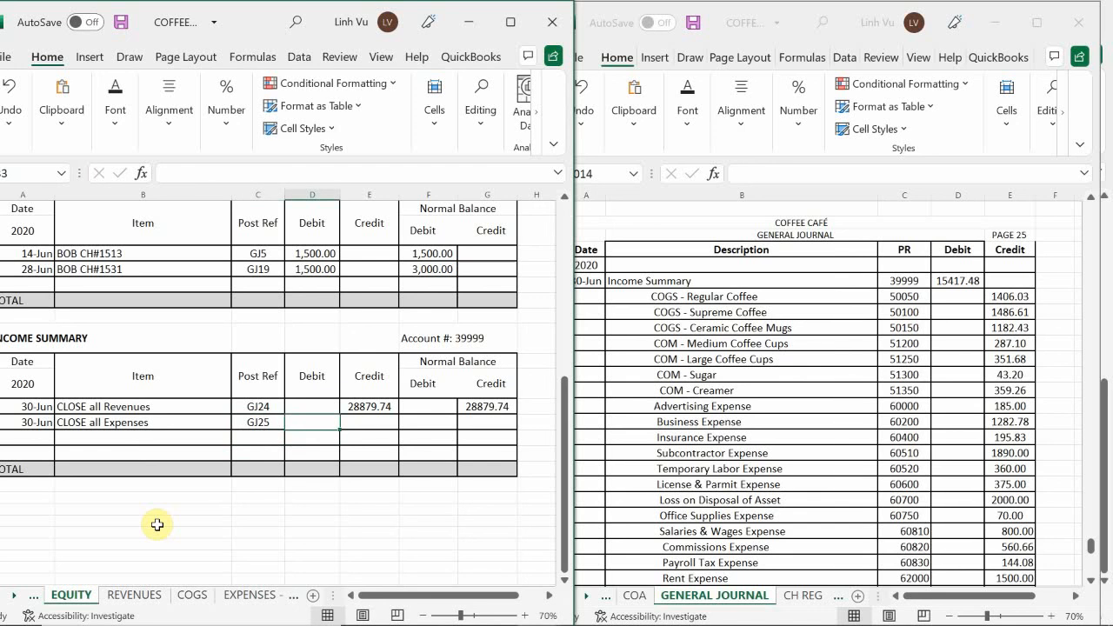
Enter a debit of 15417.48 in the Income Summary ledger's CLOSE all Expenses row
{"action": "type", "text": "15"}
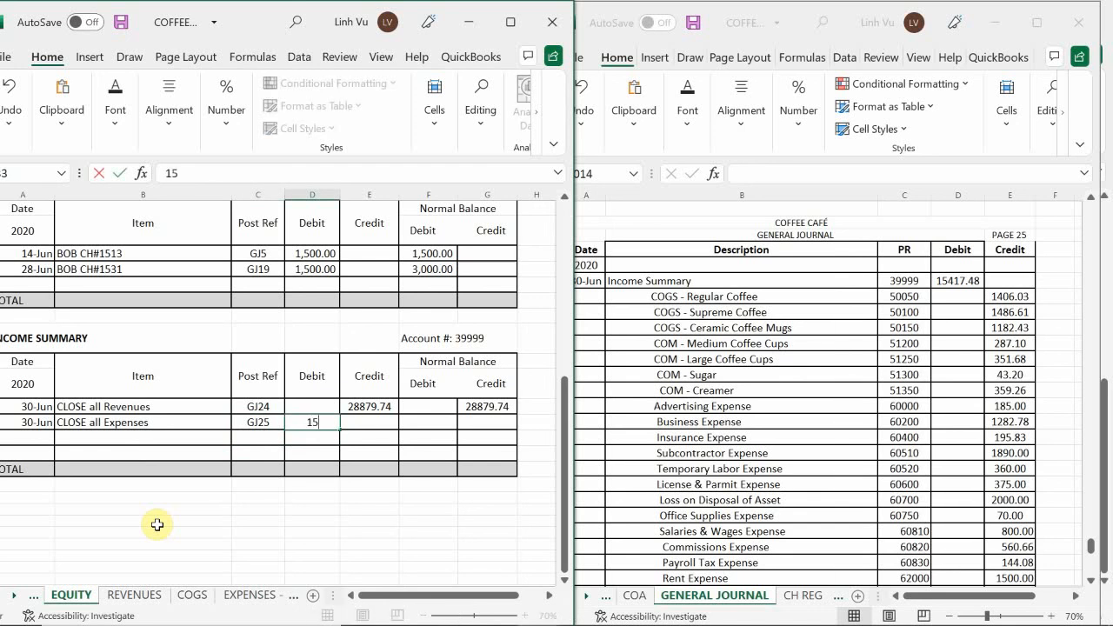
{"action": "type", "text": "417.48"}
{"action": "key", "text": "Return"}
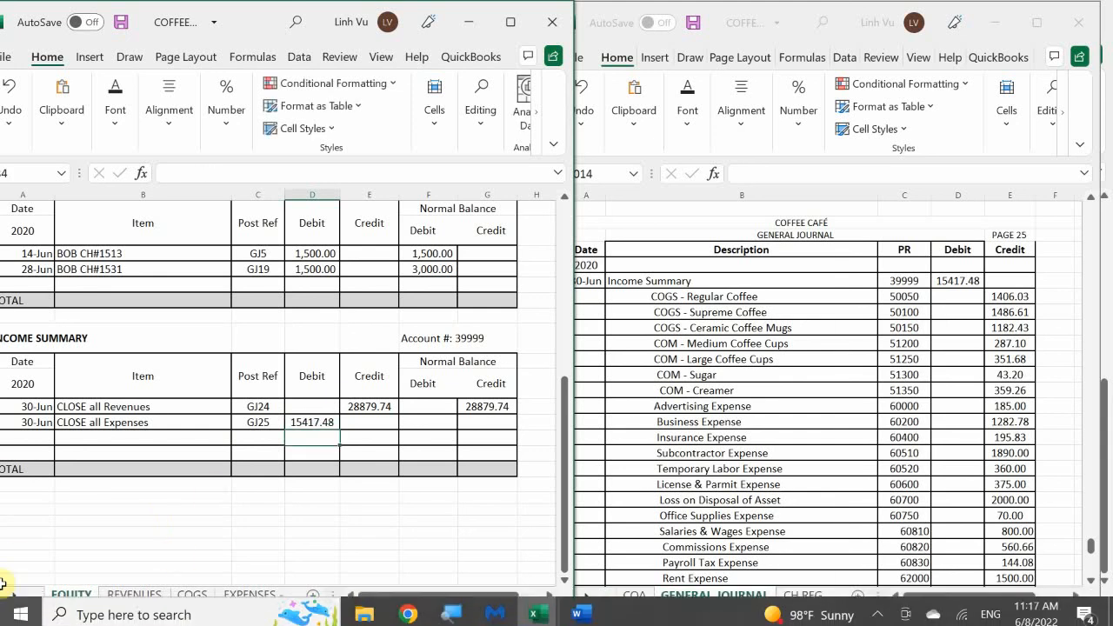
Try to calculate the CLOSE all Expenses row's normal credit balance with the formula =G32+D33-E33
{"action": "left_click", "coordinate": [480, 427]}
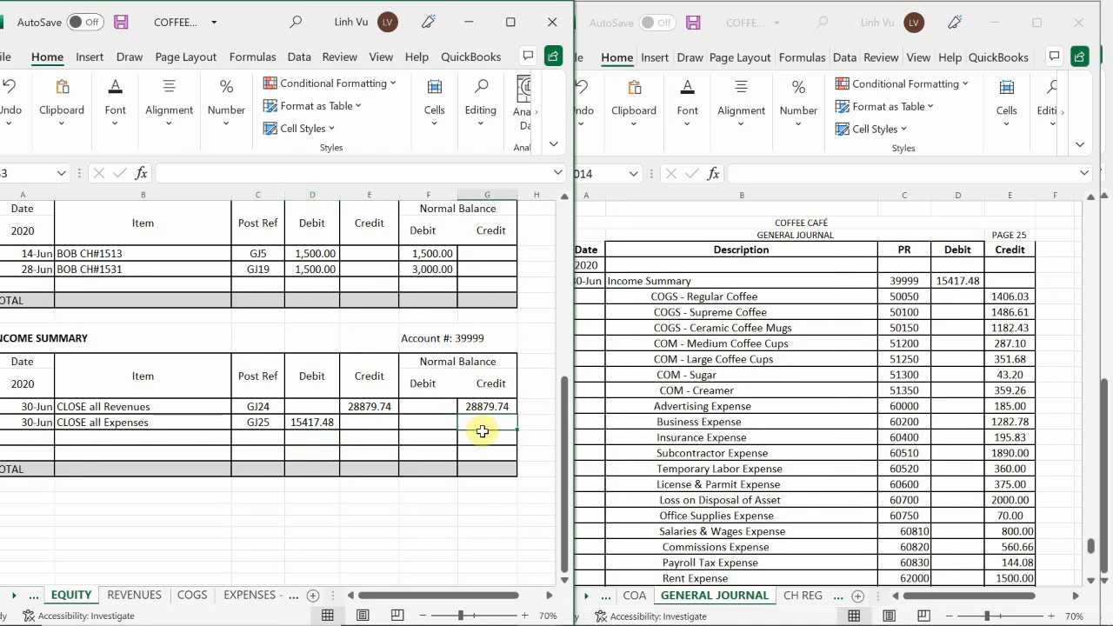
{"action": "double_click", "coordinate": [483, 430]}
{"action": "type", "text": "="}
{"action": "key", "text": "Up"}
{"action": "type", "text": "+"}
{"action": "key", "text": "Left"}
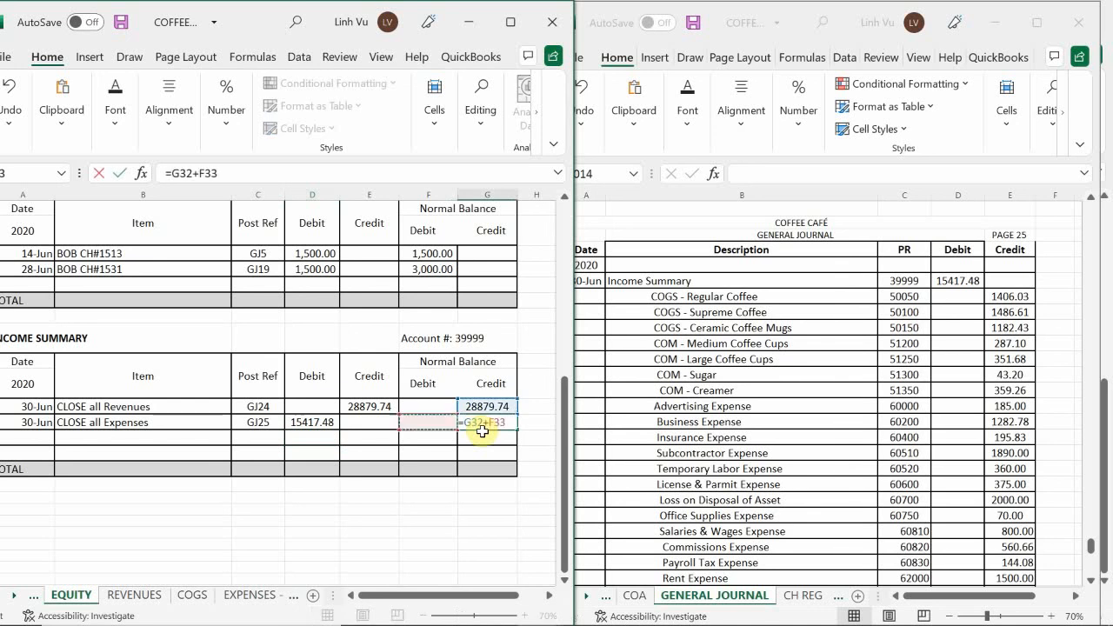
{"action": "key", "text": "Left"}
{"action": "key", "text": "Left"}
{"action": "type", "text": "-"}
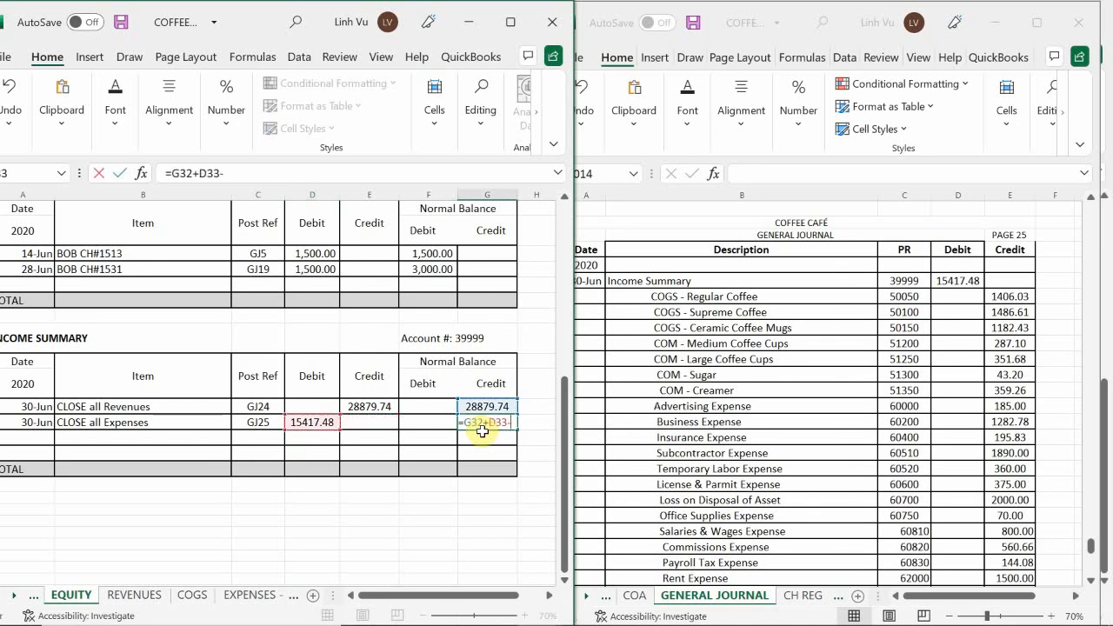
{"action": "key", "text": "Left"}
{"action": "key", "text": "Left"}
{"action": "key", "text": "Return"}
Calculate the CLOSE all Expenses row's normal credit balance with the formula =G32+E33-D33
{"action": "left_click", "coordinate": [478, 423]}
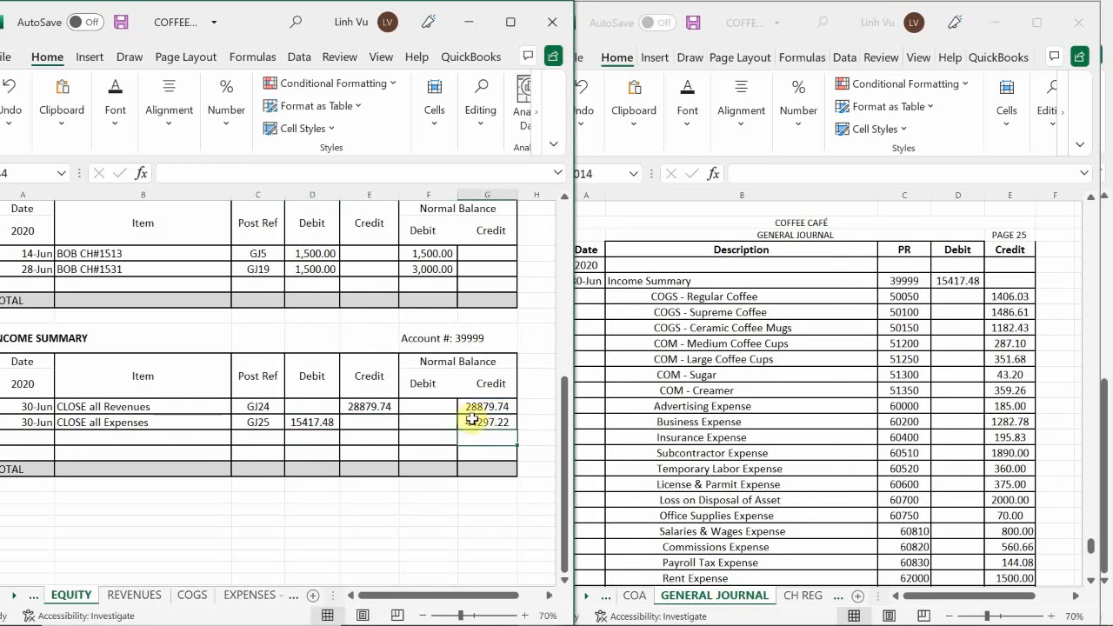
{"action": "type", "text": "="}
{"action": "key", "text": "Up"}
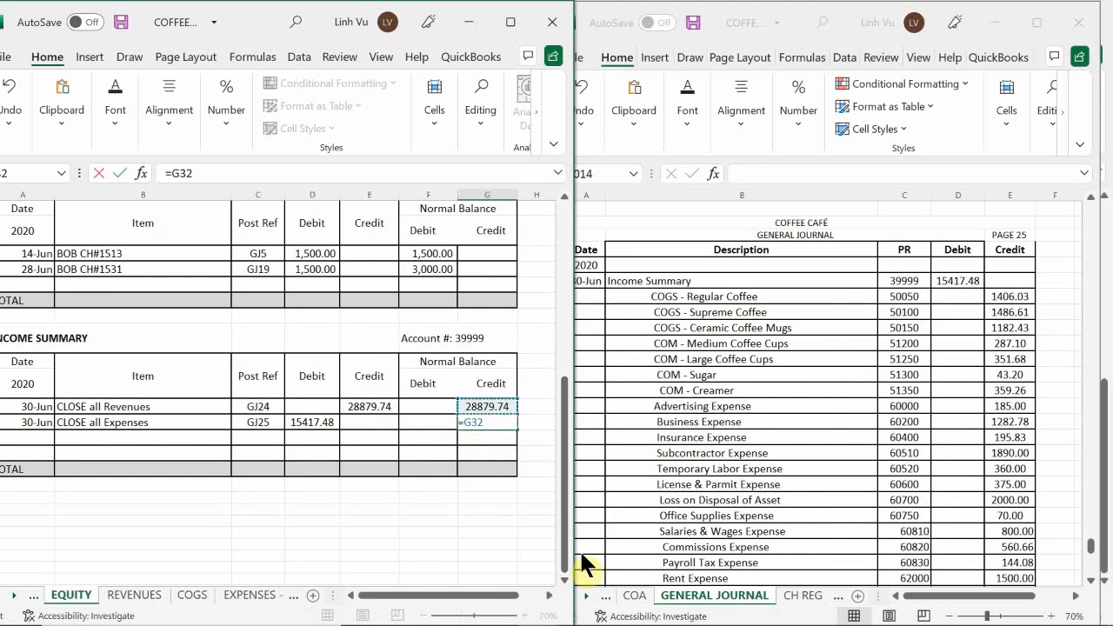
{"action": "type", "text": "+"}
{"action": "key", "text": "Left"}
{"action": "key", "text": "Left"}
{"action": "type", "text": "-"}
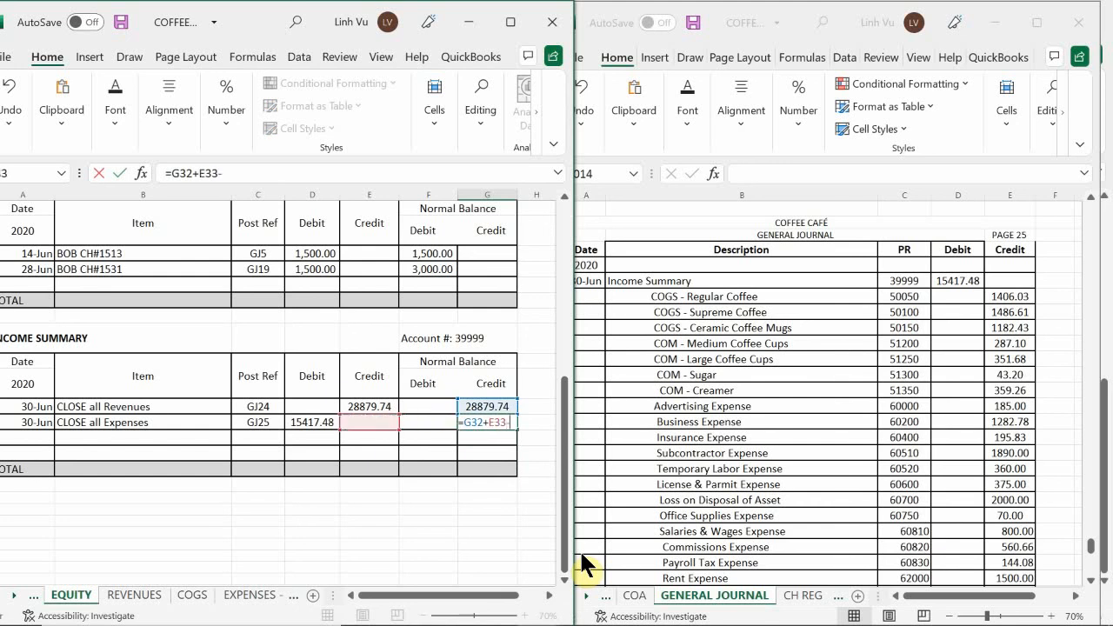
{"action": "key", "text": "Left"}
{"action": "key", "text": "Left"}
{"action": "key", "text": "Left"}
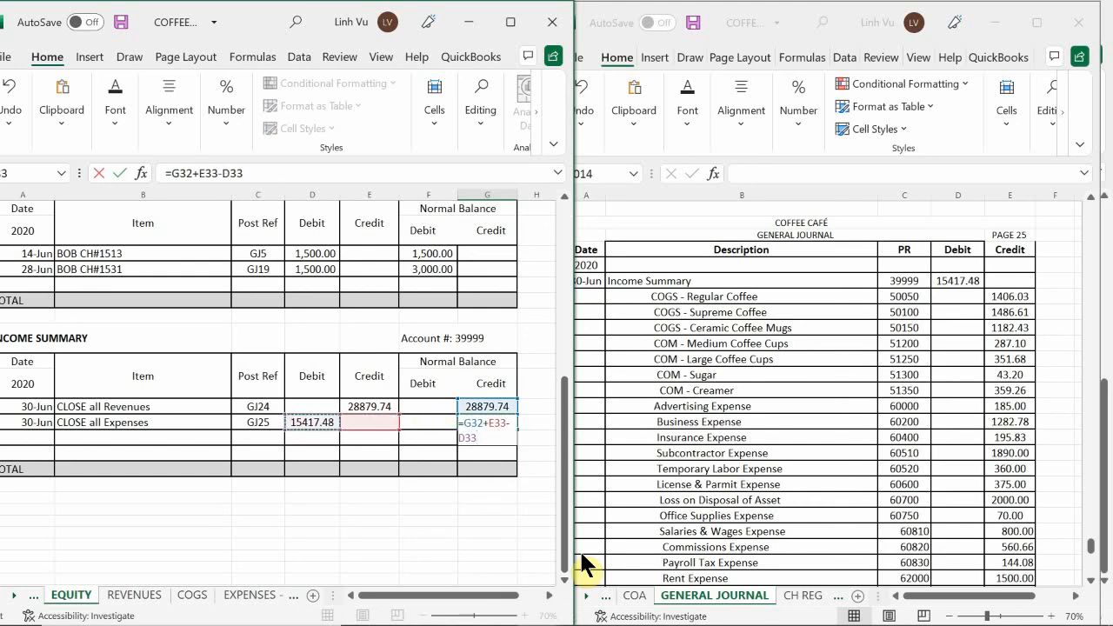
{"action": "key", "text": "Return"}
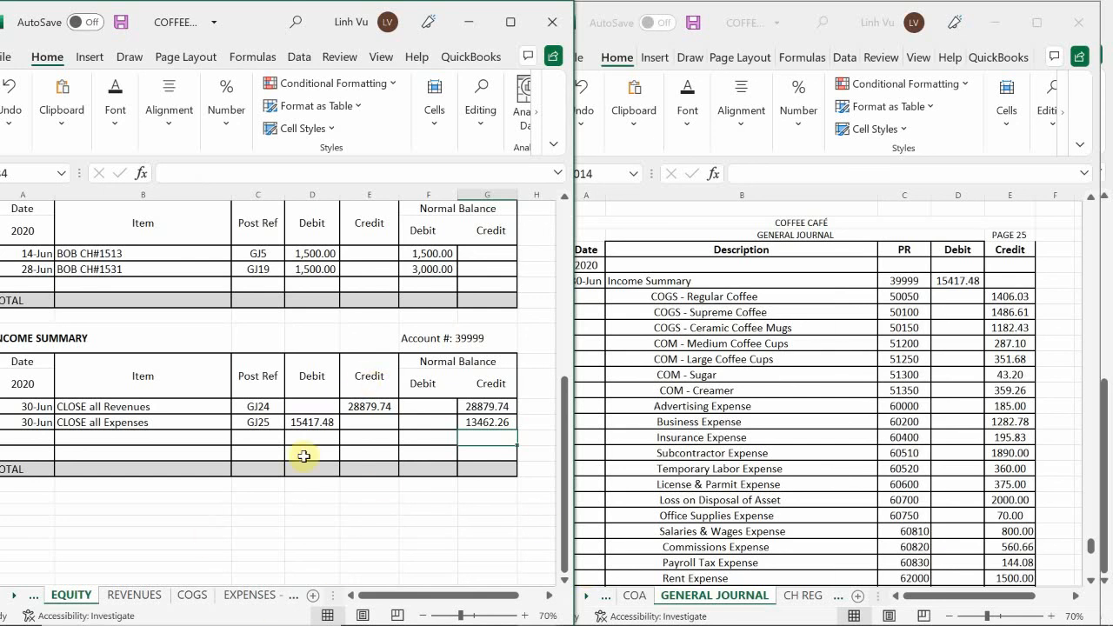
Check the net profit on the INC ST sheet of COFFEE CAFE FINANCIAL FORMS ANSWERS 2.28 and return to the journal and ledger workbooks
{"action": "mouse_move", "coordinate": [491, 619]}
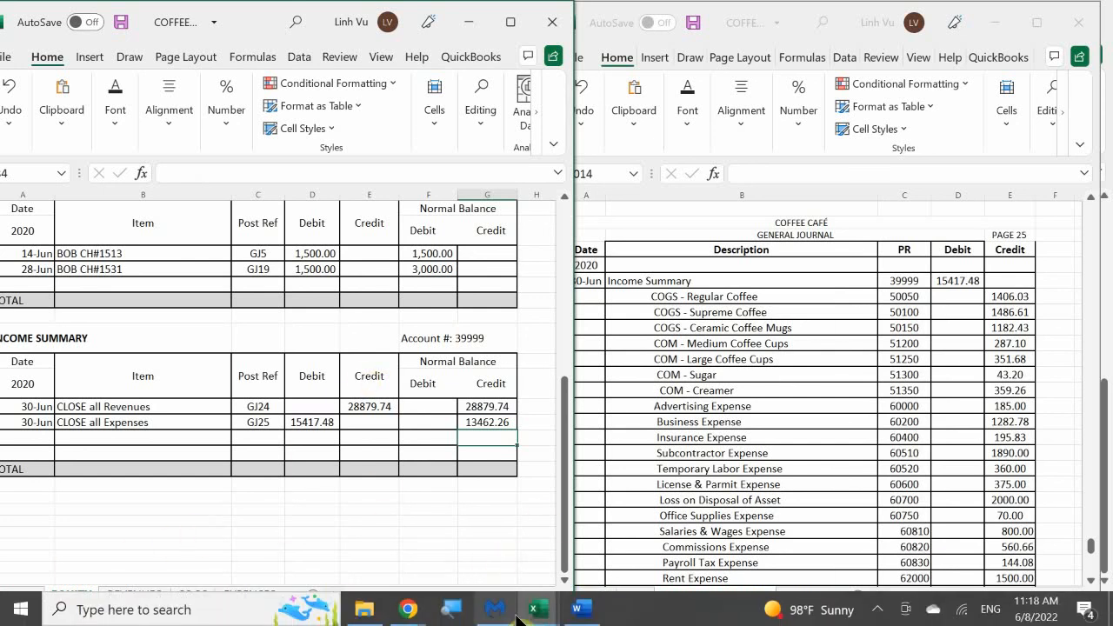
{"action": "mouse_move", "coordinate": [535, 613]}
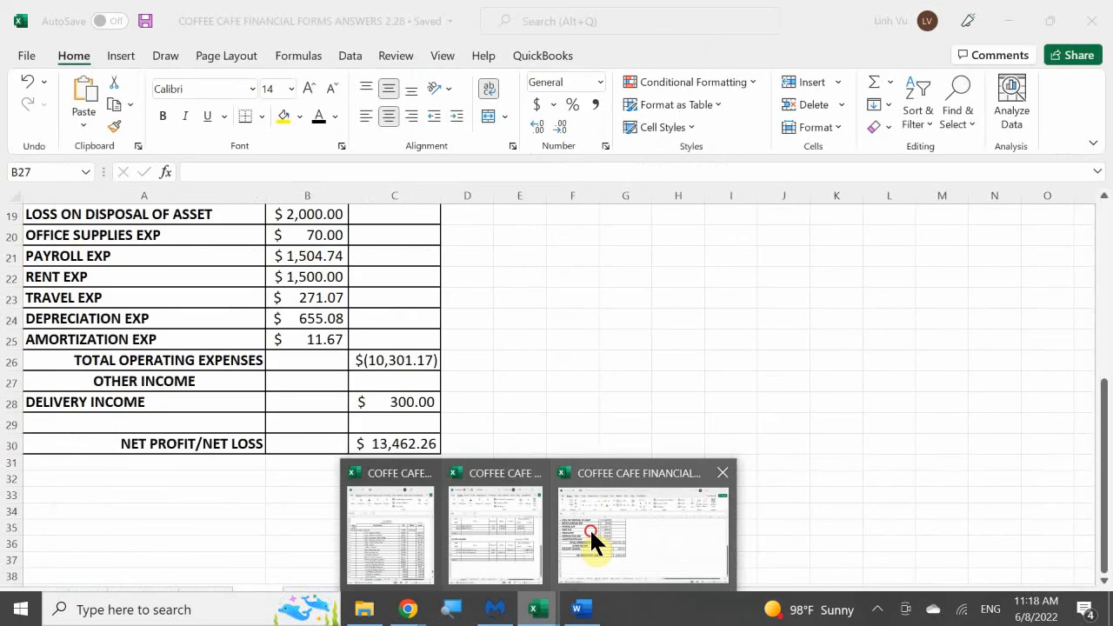
{"action": "left_click", "coordinate": [591, 535]}
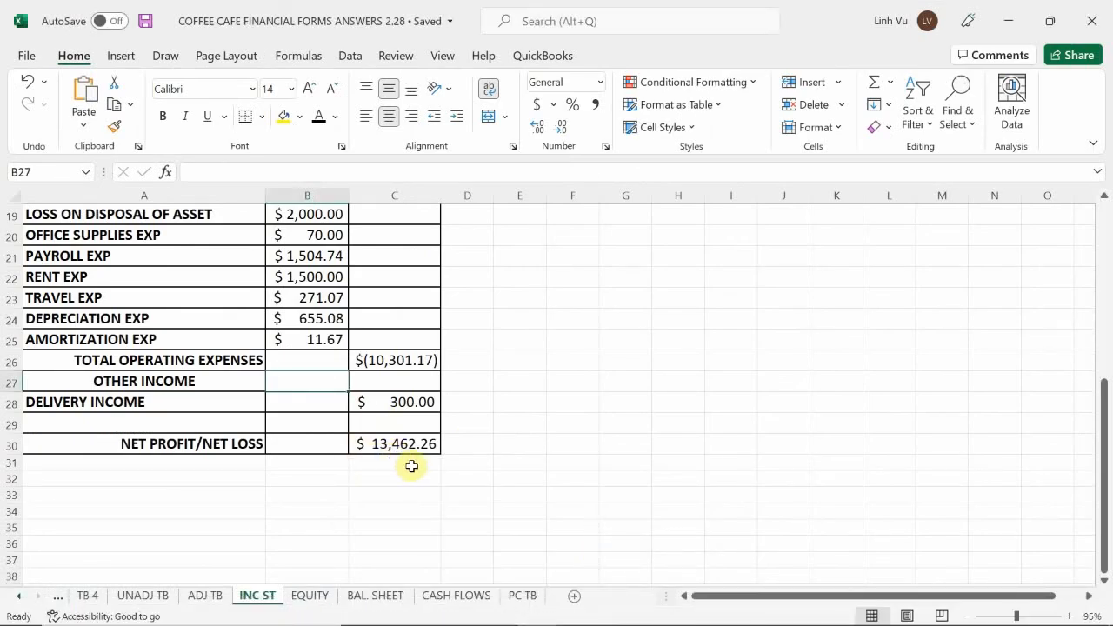
{"action": "mouse_move", "coordinate": [479, 606]}
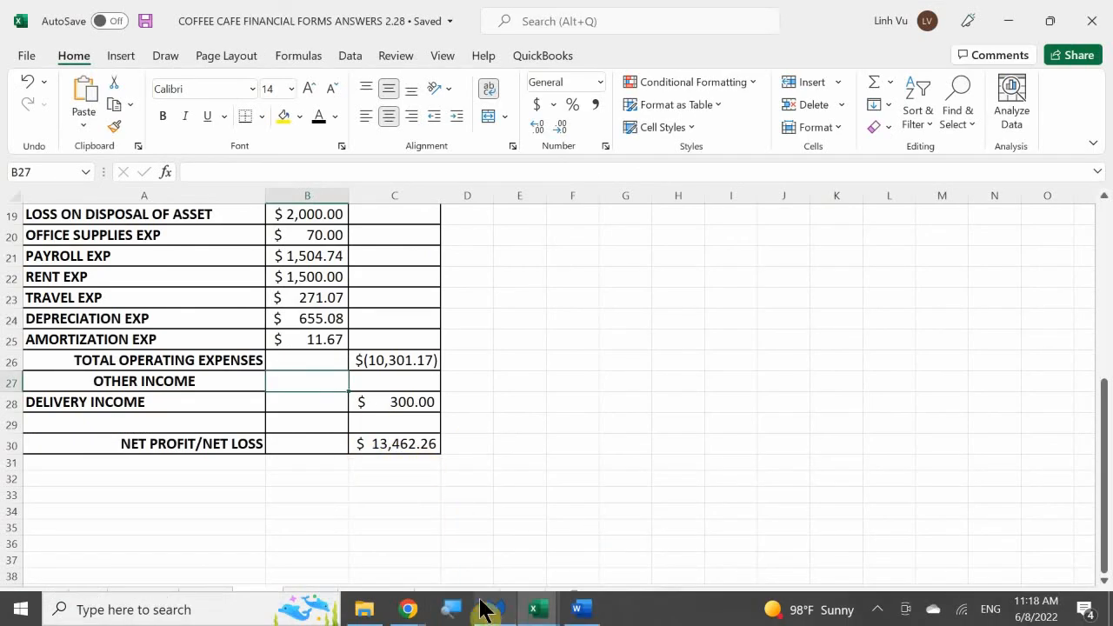
{"action": "mouse_move", "coordinate": [536, 613]}
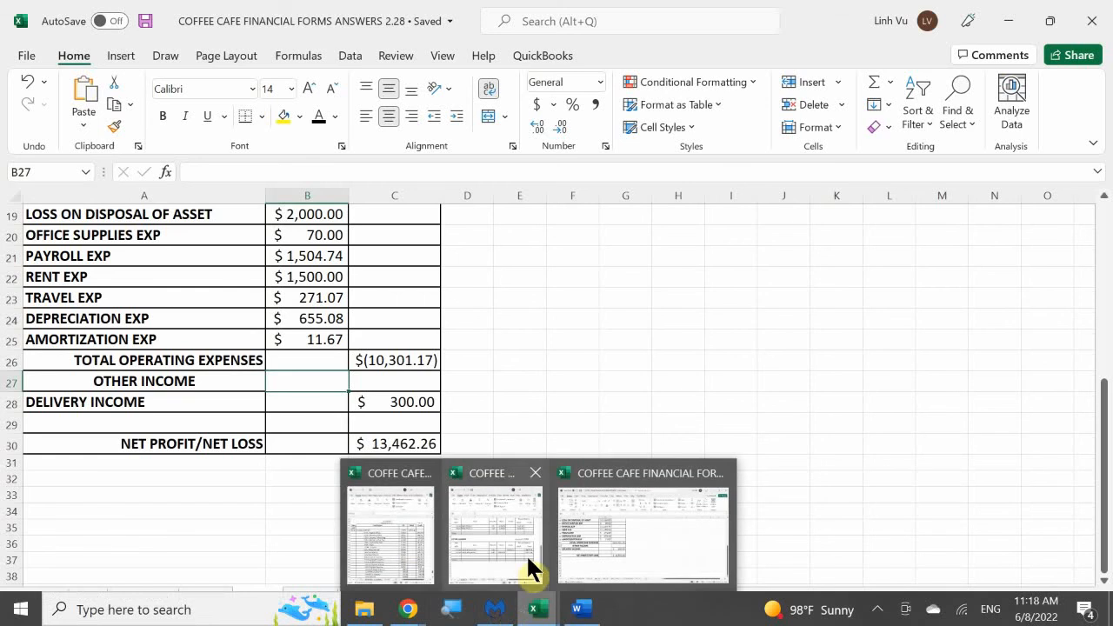
{"action": "left_click", "coordinate": [405, 528]}
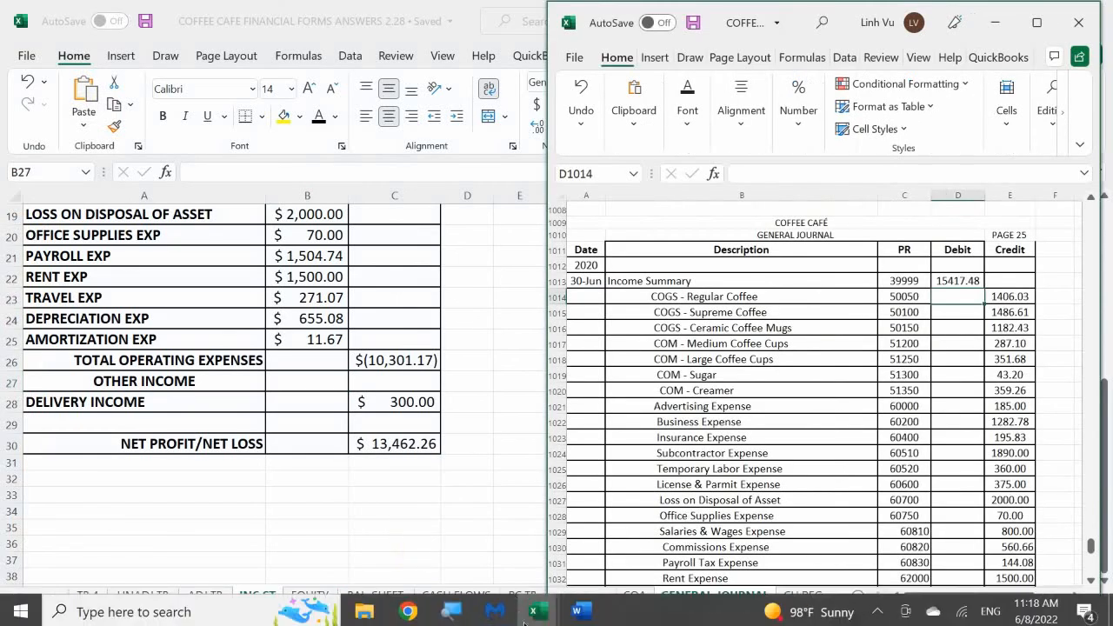
{"action": "mouse_move", "coordinate": [539, 609]}
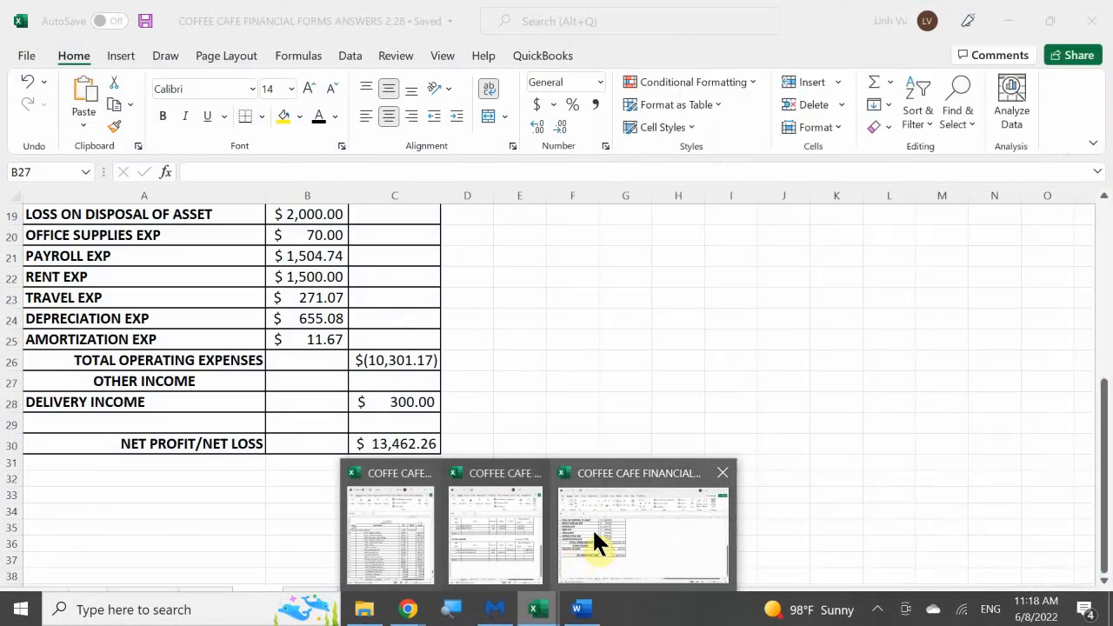
{"action": "left_click", "coordinate": [592, 528]}
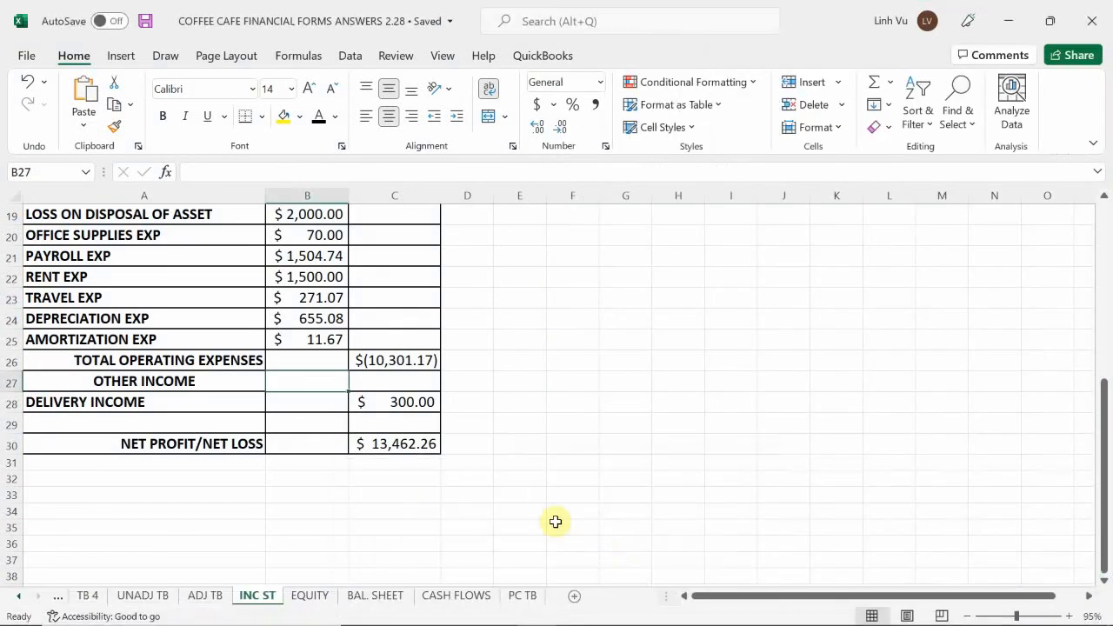
{"action": "mouse_move", "coordinate": [538, 608]}
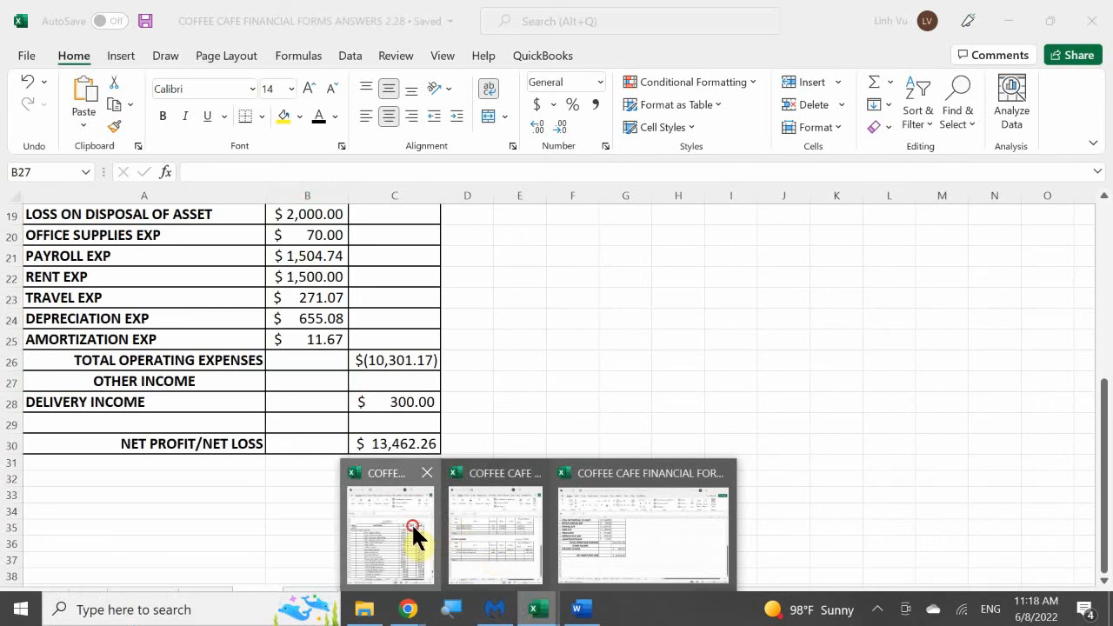
{"action": "left_click", "coordinate": [411, 522]}
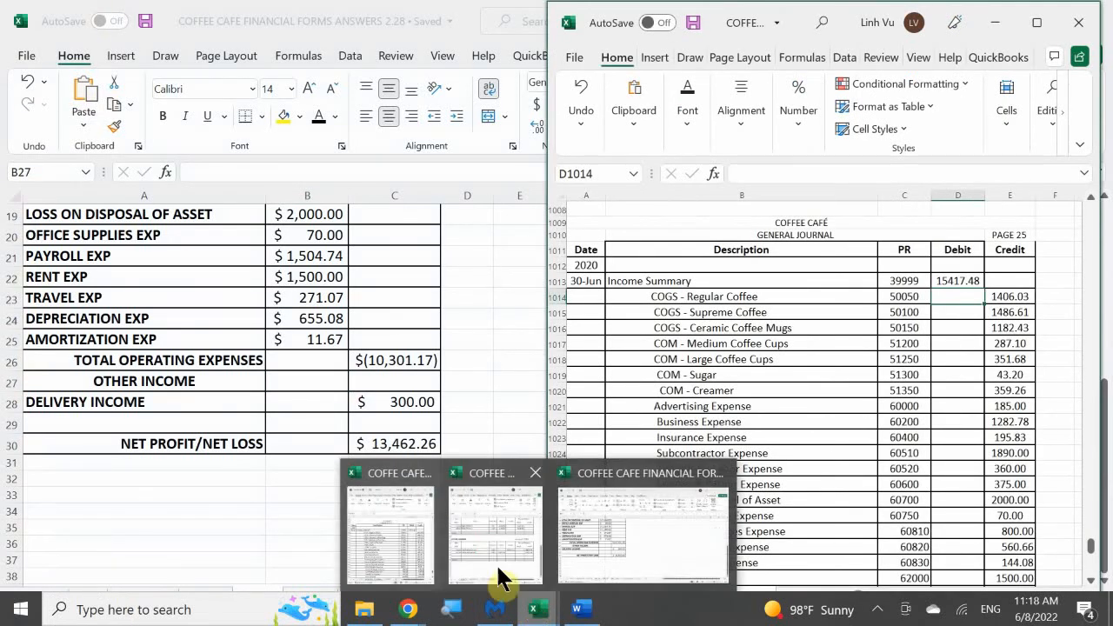
{"action": "left_click", "coordinate": [499, 563]}
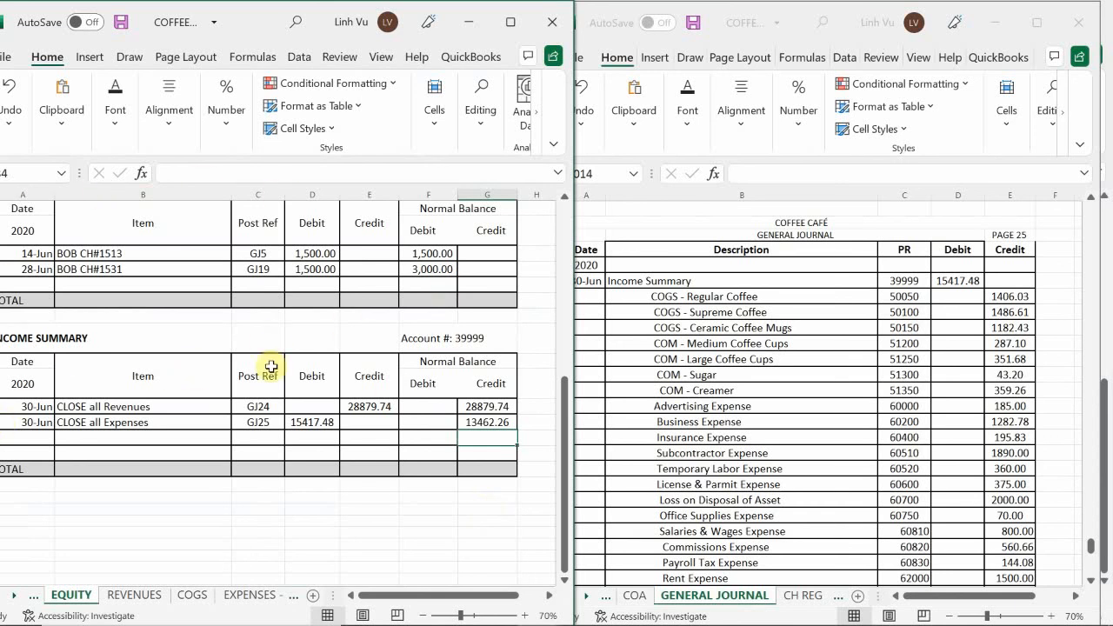
Start a new general journal entry dated 6/30 in row 1038, below the expense closing entry on page 25
{"action": "left_click", "coordinate": [650, 357]}
{"action": "scroll", "coordinate": [650, 357], "scroll_direction": "down", "scroll_amount": 7}
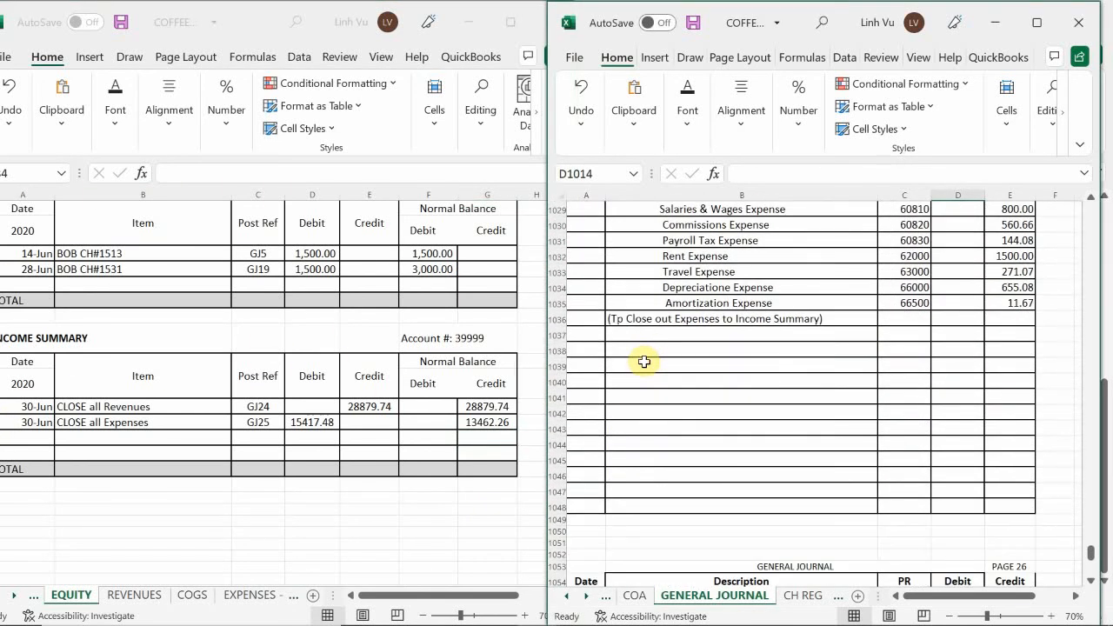
{"action": "left_click", "coordinate": [581, 353]}
{"action": "type", "text": "6/30"}
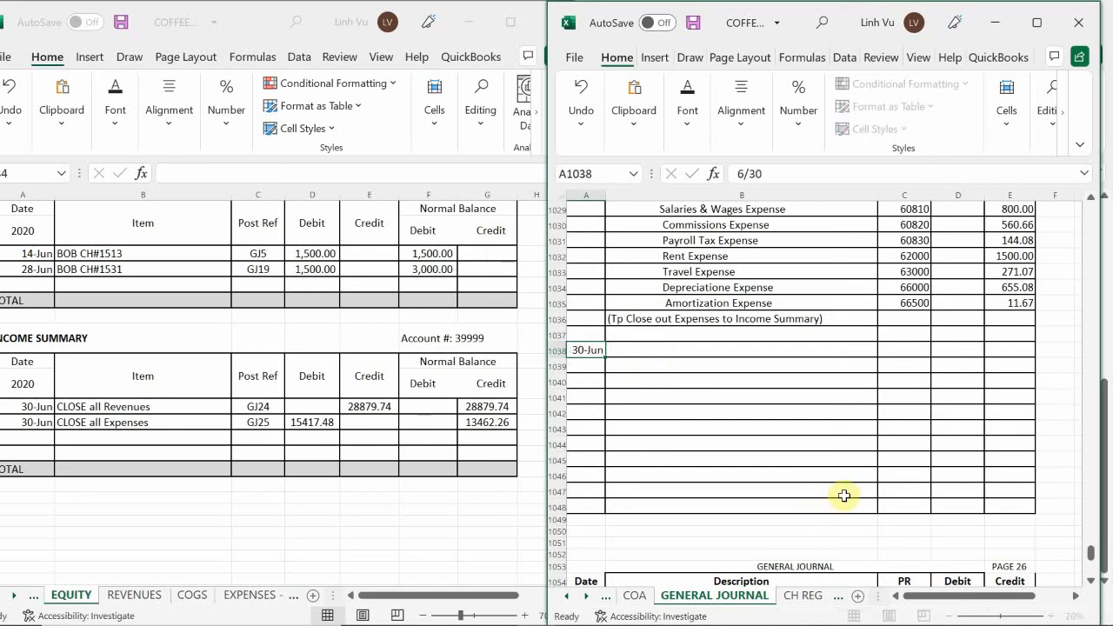
{"action": "key", "text": "Return"}
{"action": "key", "text": "Up"}
{"action": "key", "text": "Right"}
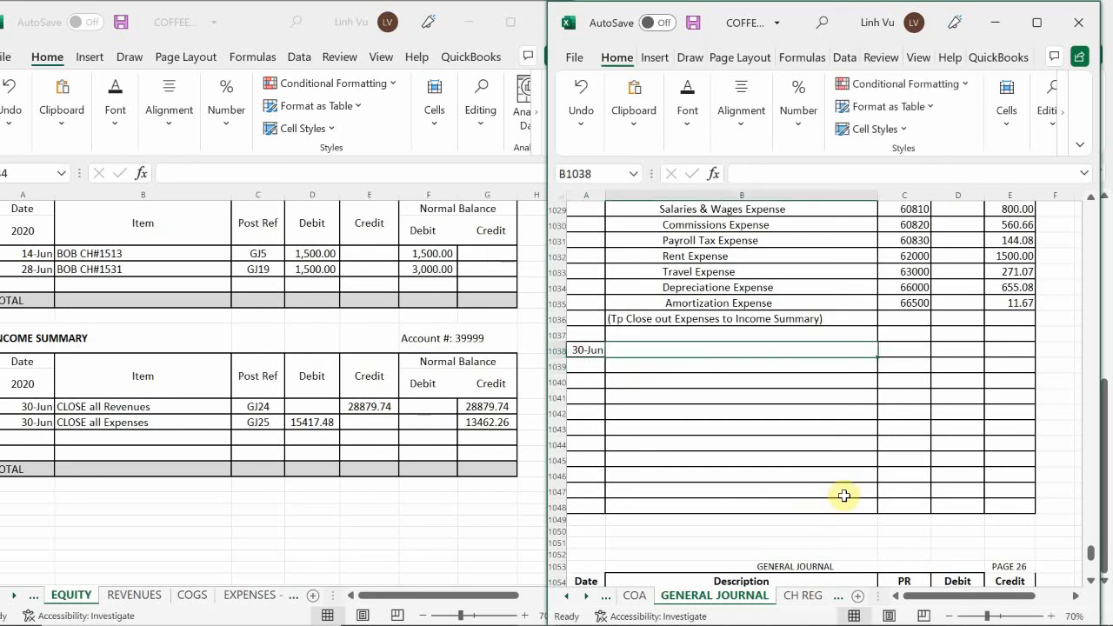
Enter Income Summary as the new entry's description and an indented Owner's Equiyu line in the row below
{"action": "type", "text": "In"}
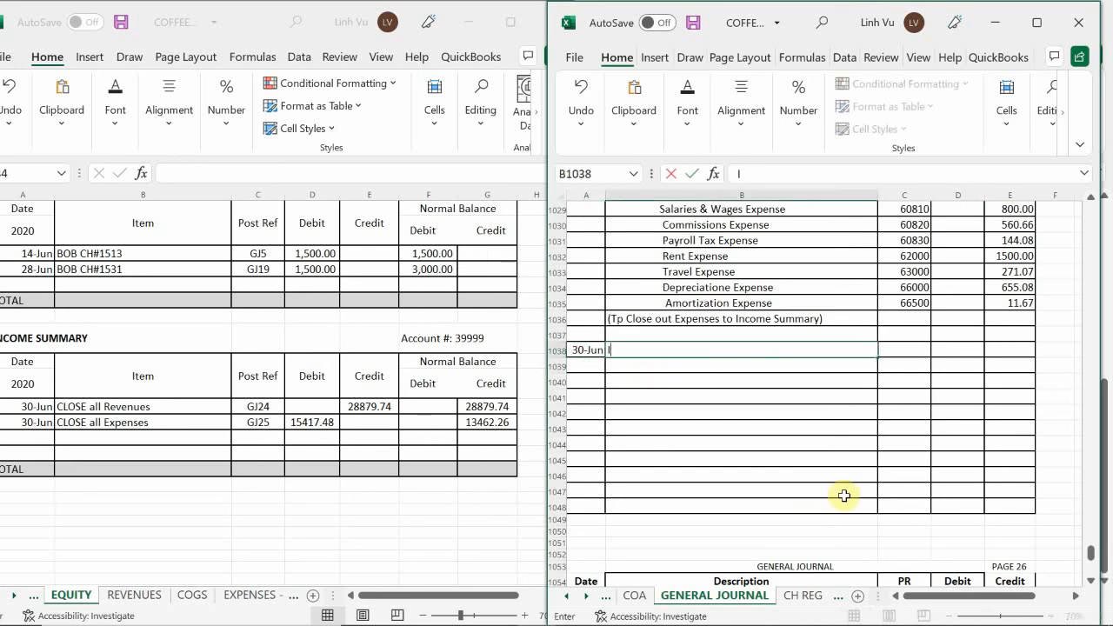
{"action": "key", "text": "BackSpace"}
{"action": "key", "text": "BackSpace"}
{"action": "type", "text": "Income Summary"}
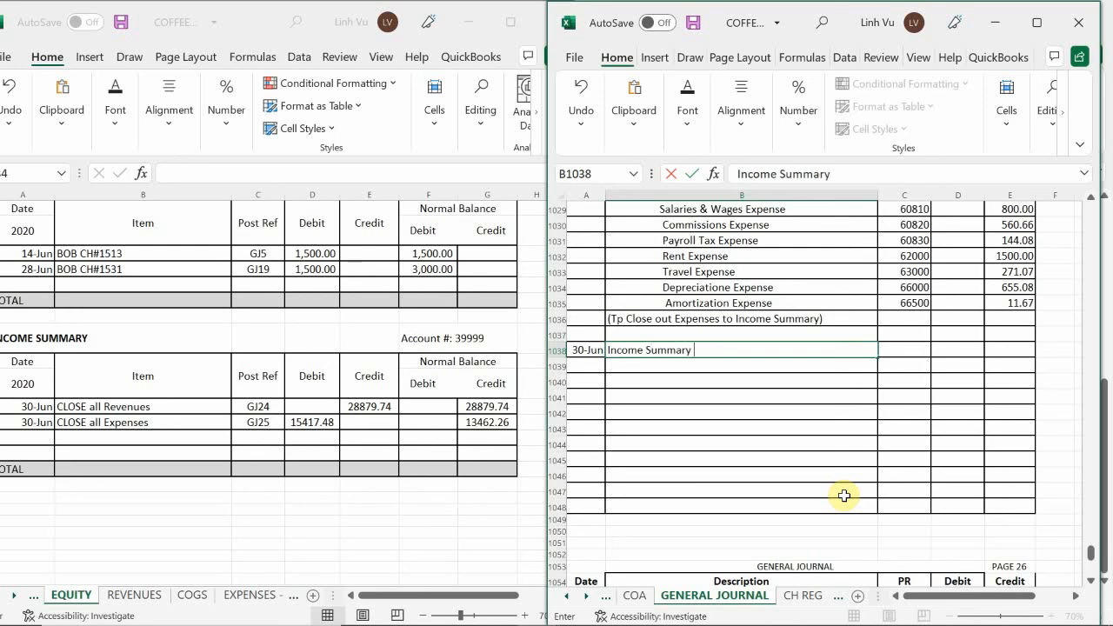
{"action": "key", "text": "Return"}
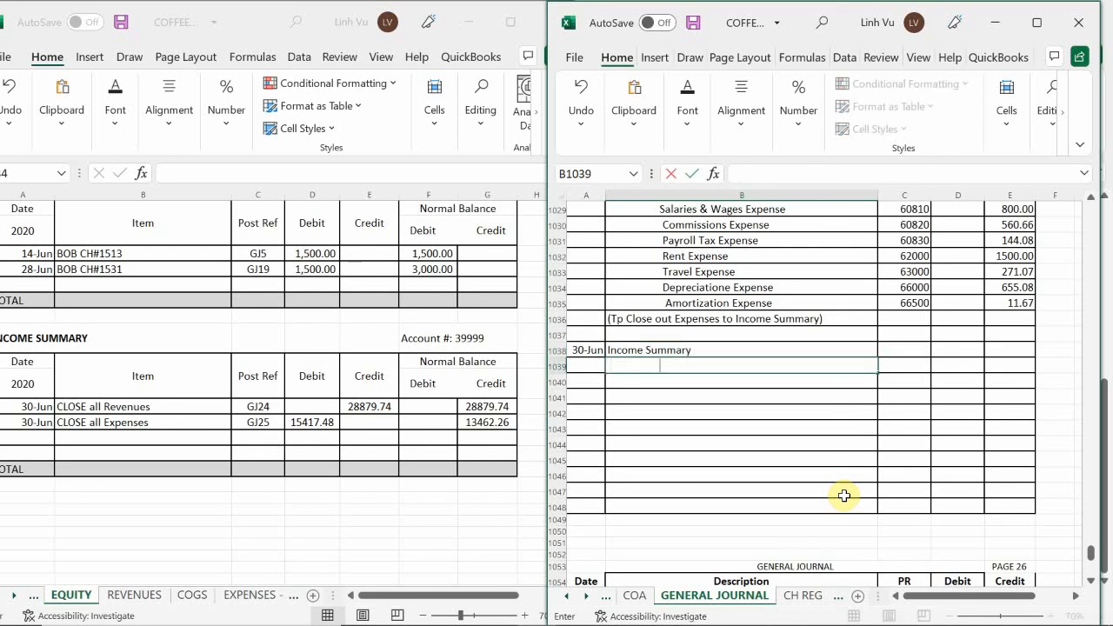
{"action": "type", "text": "Owner's"}
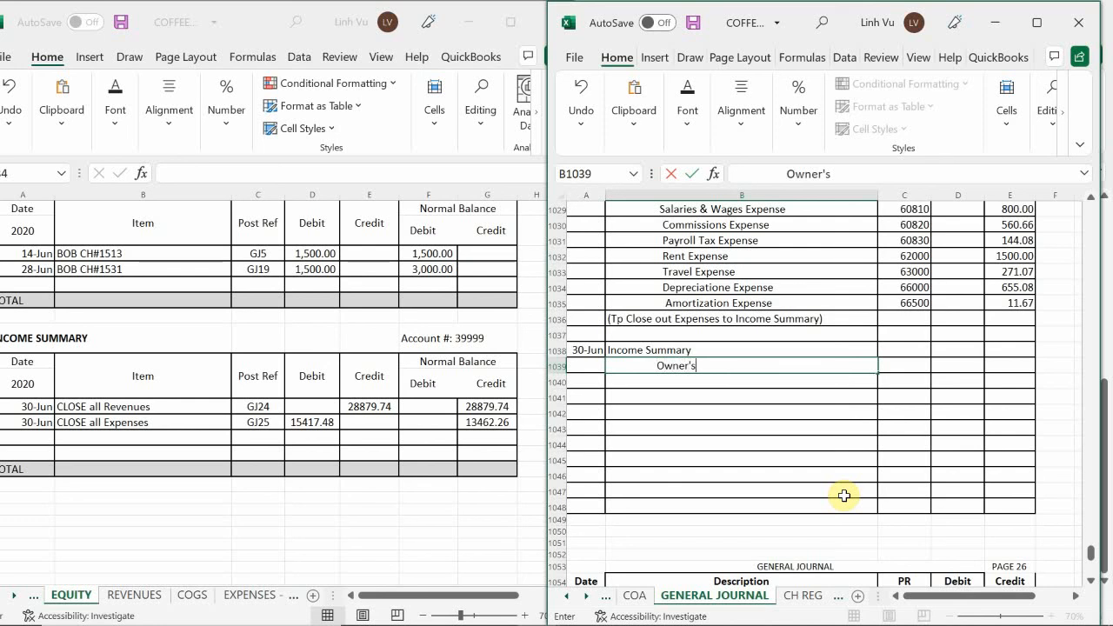
{"action": "type", "text": " Equiyu"}
{"action": "key", "text": "Return"}
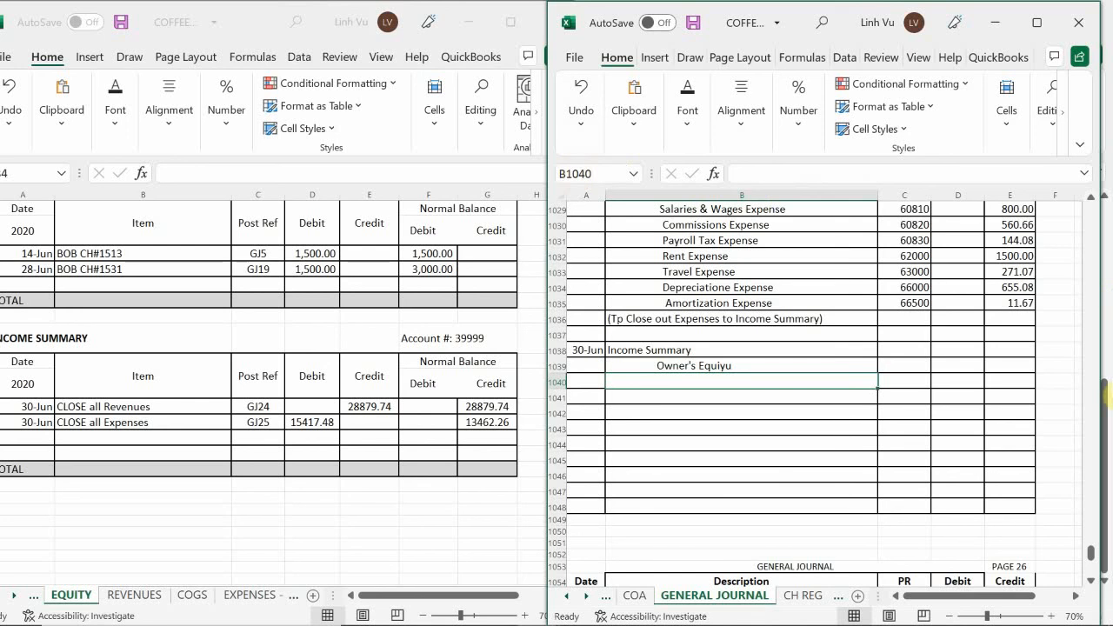
Set the PR of the new entry's Income Summary line to 39999
{"action": "left_click", "coordinate": [899, 351]}
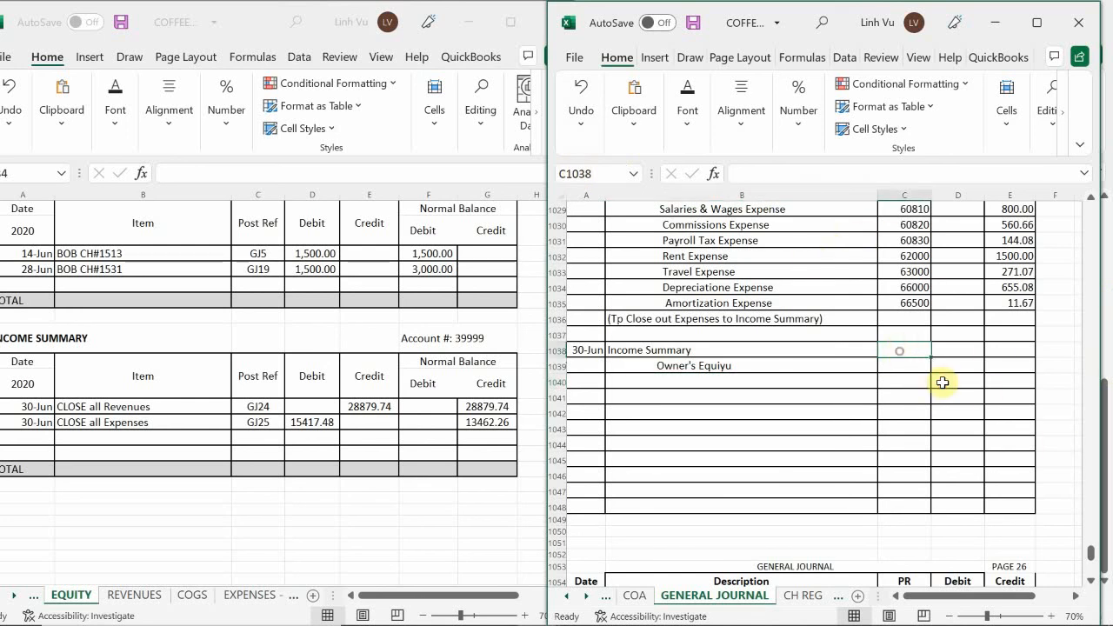
{"action": "type", "text": "3"}
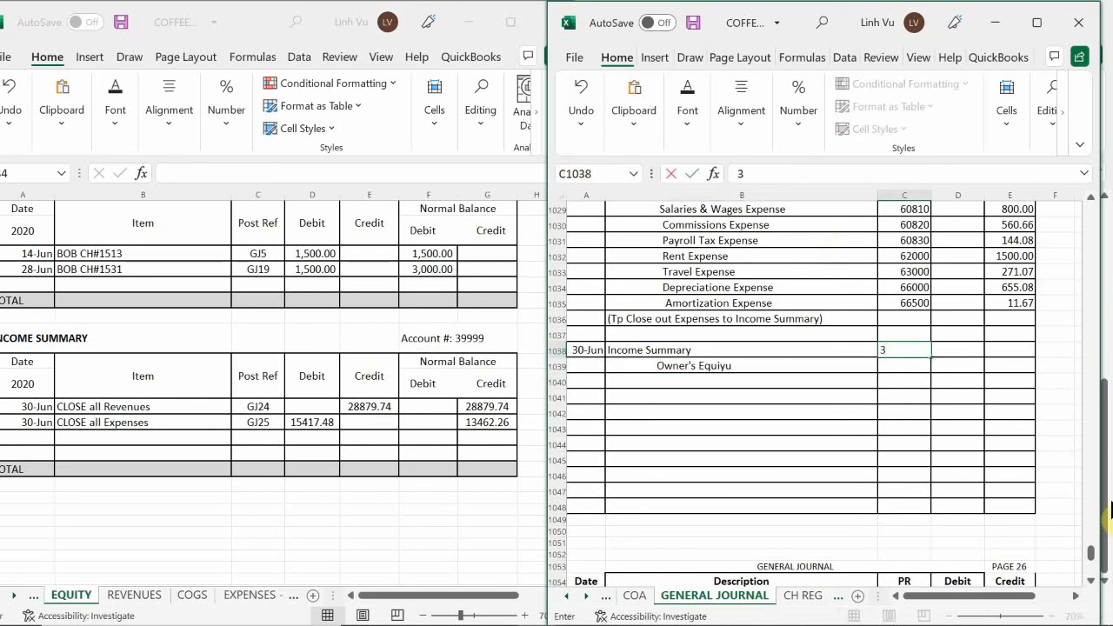
{"action": "type", "text": "999"}
{"action": "key", "text": "Return"}
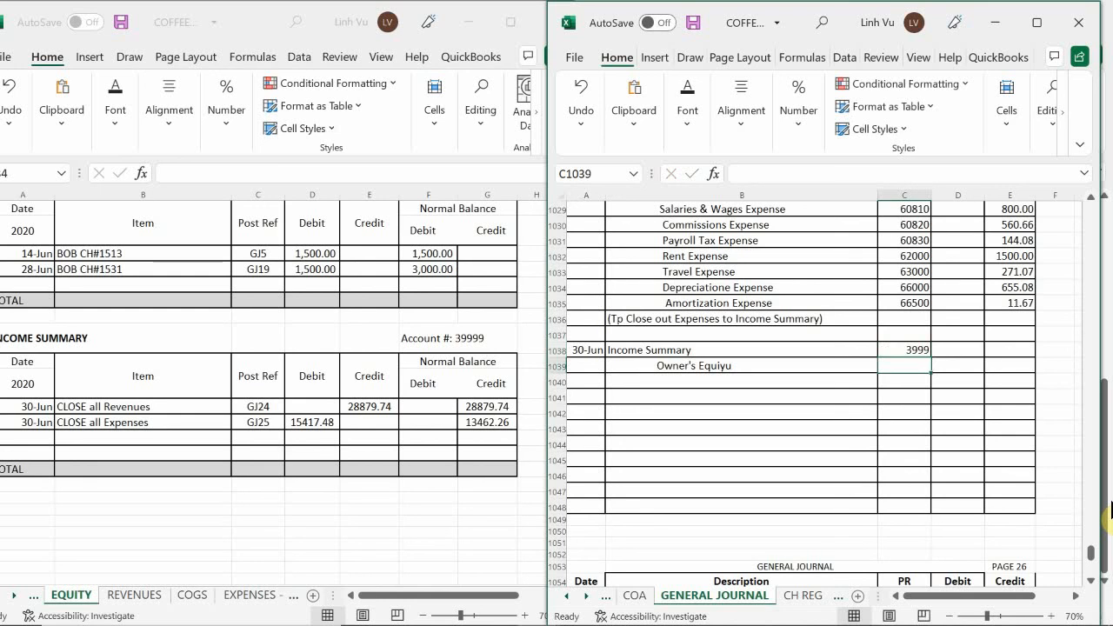
{"action": "key", "text": "Up"}
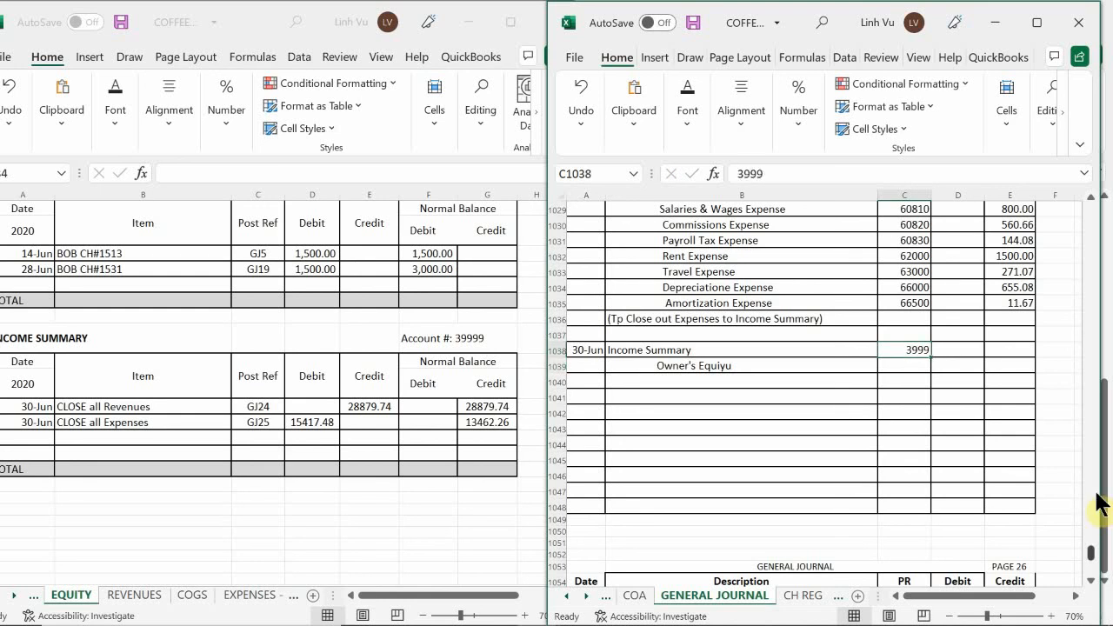
{"action": "type", "text": "39999"}
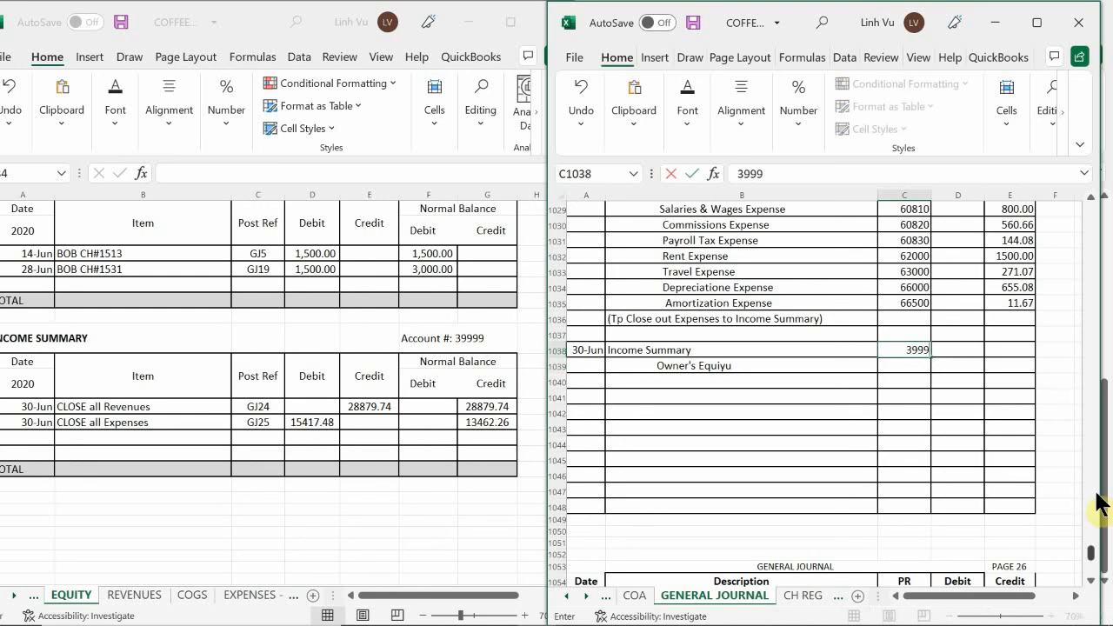
{"action": "key", "text": "Return"}
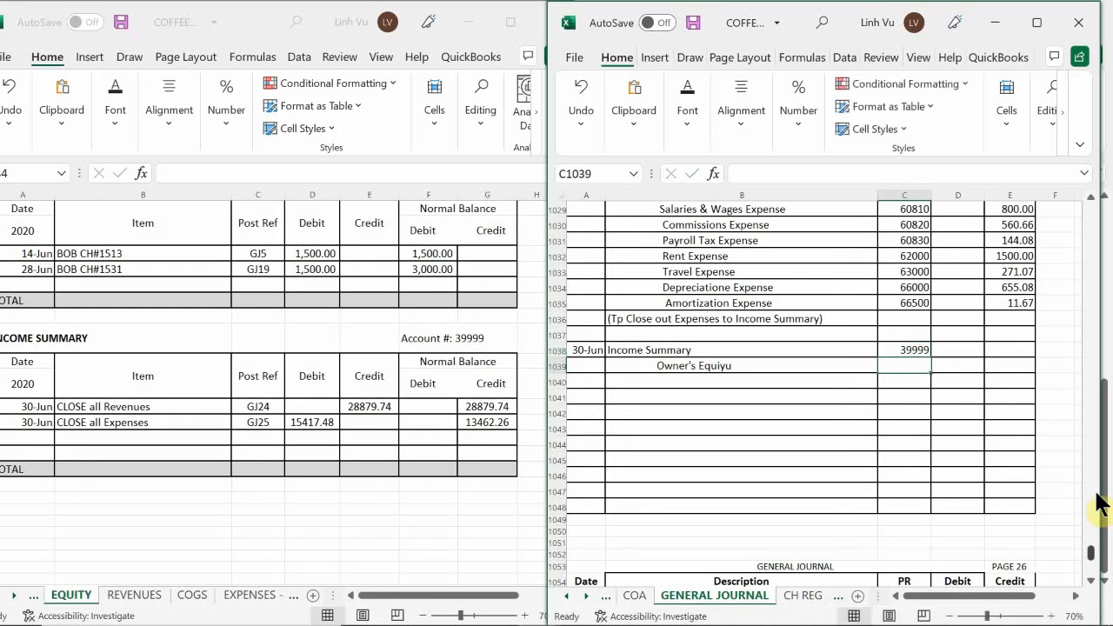
Set the PR of the new entry's Owner's Equiyu line to 30000
{"action": "type", "text": "30000"}
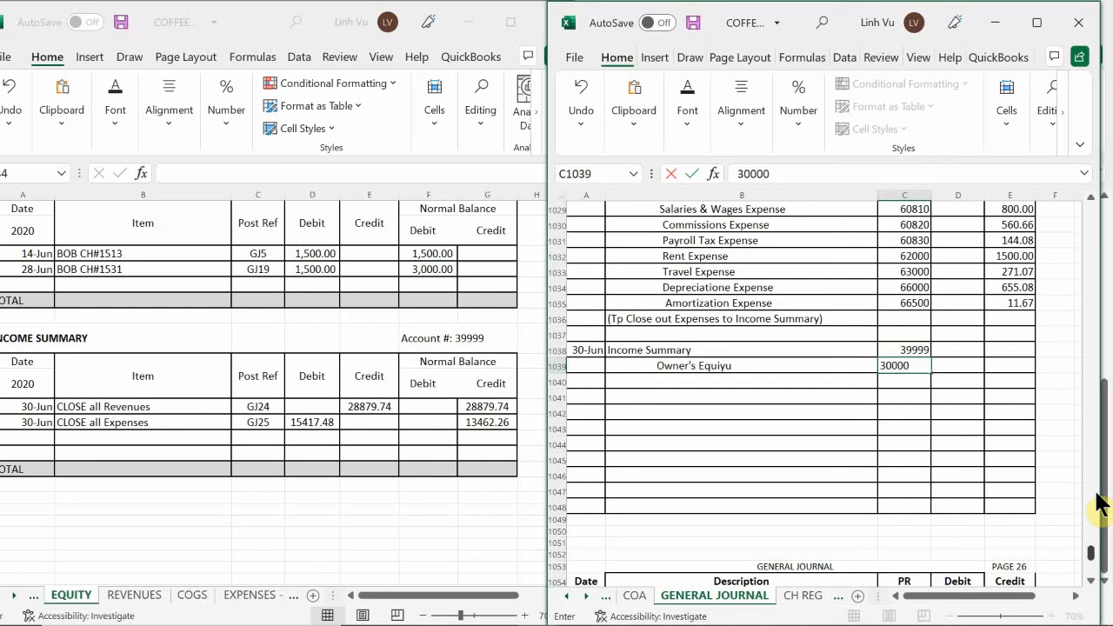
{"action": "type", "text": "0"}
{"action": "key", "text": "BackSpace"}
{"action": "key", "text": "Return"}
Enter 13462.26 as the debit on the Income Summary line of the new journal entry
{"action": "key", "text": "Right"}
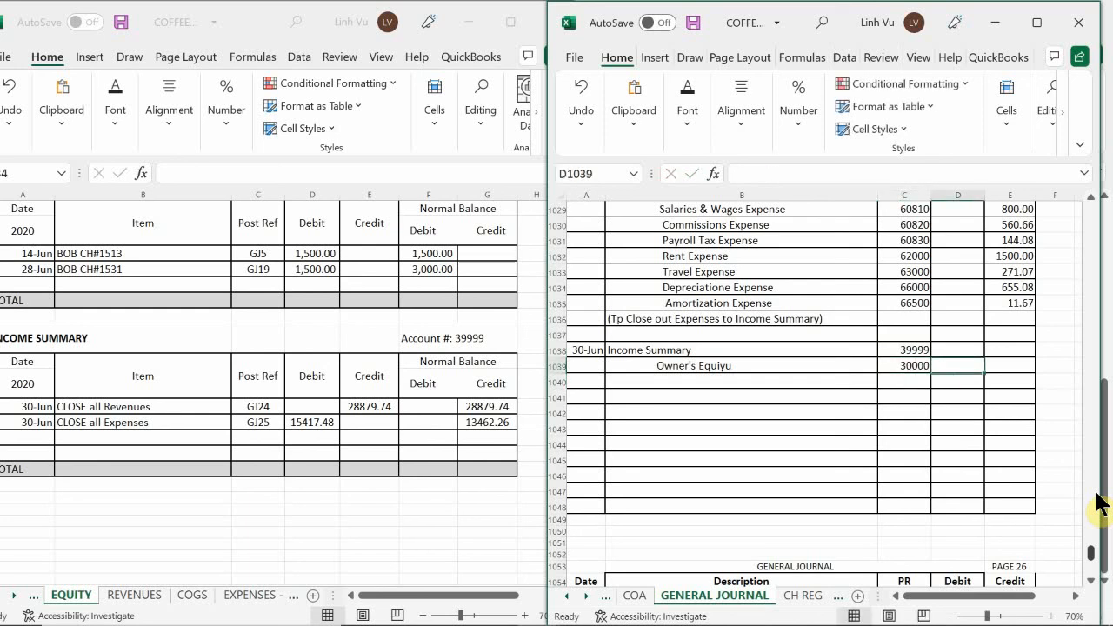
{"action": "key", "text": "Up"}
{"action": "key", "text": "Up"}
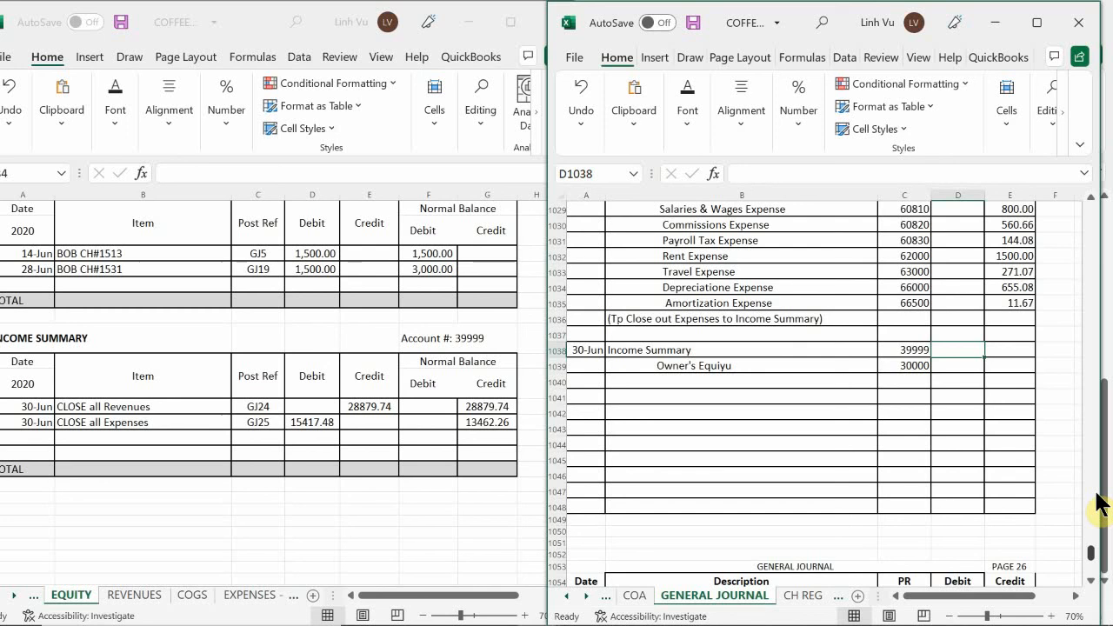
{"action": "type", "text": "13462.29"}
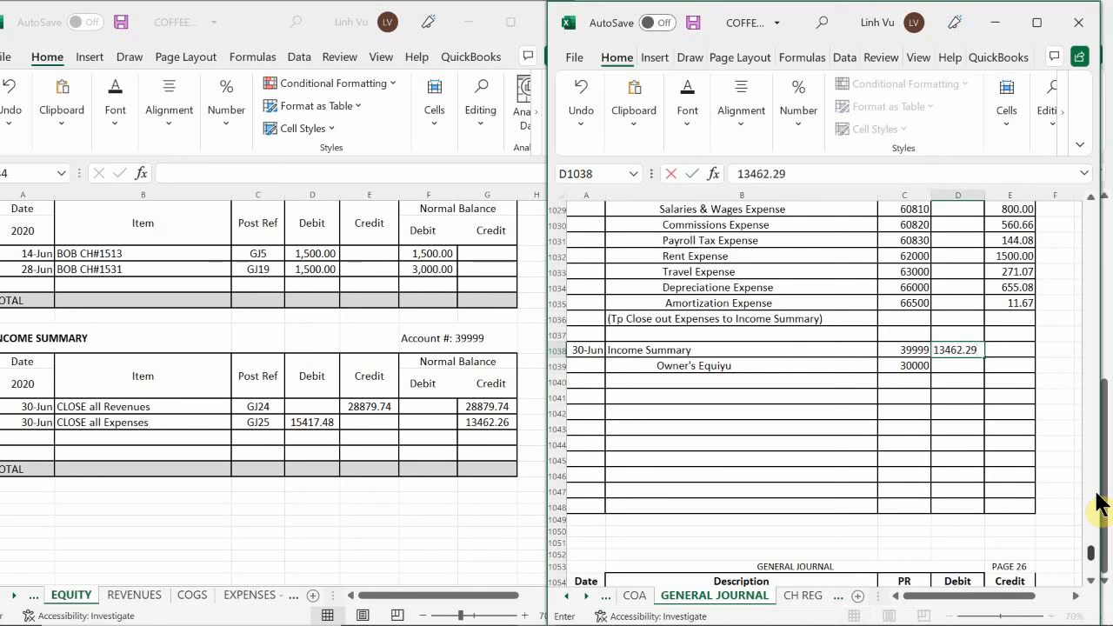
{"action": "key", "text": "Return"}
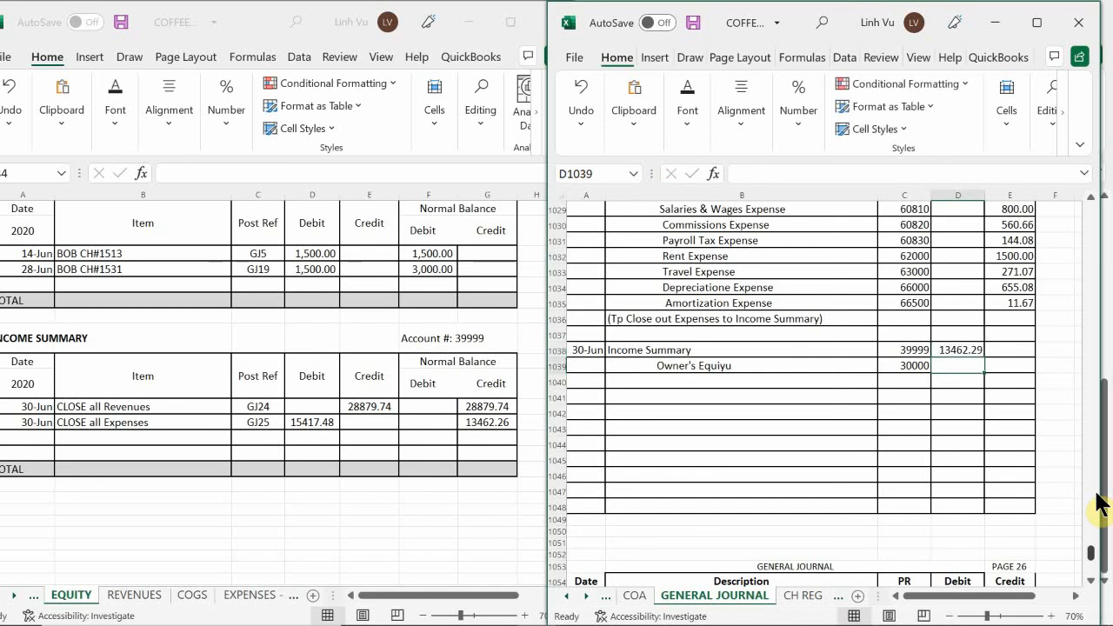
{"action": "key", "text": "Up"}
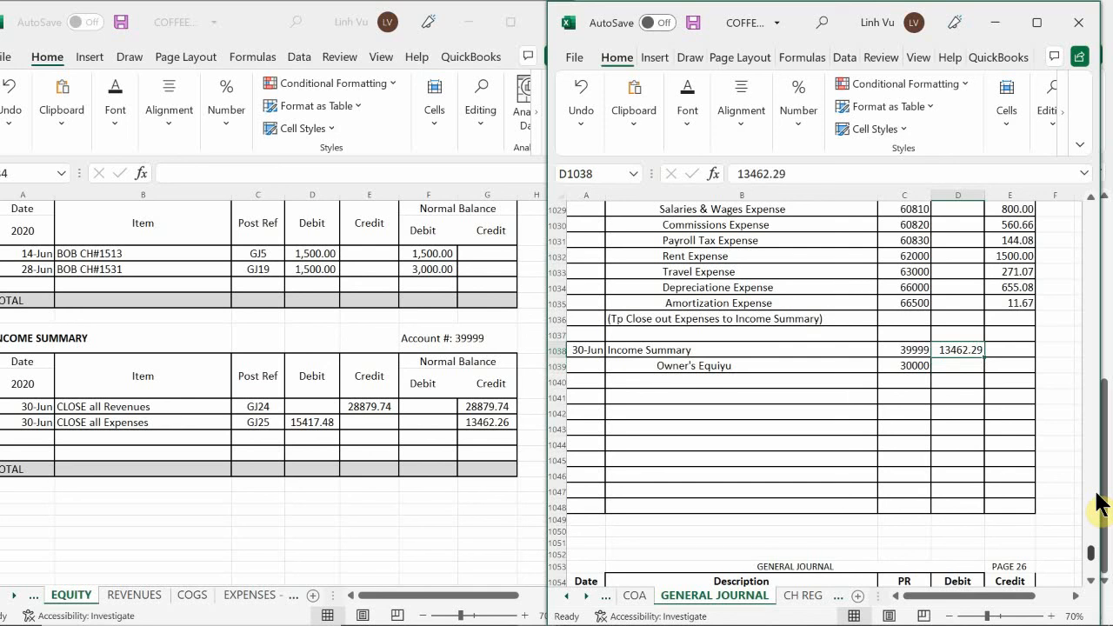
{"action": "type", "text": "1"}
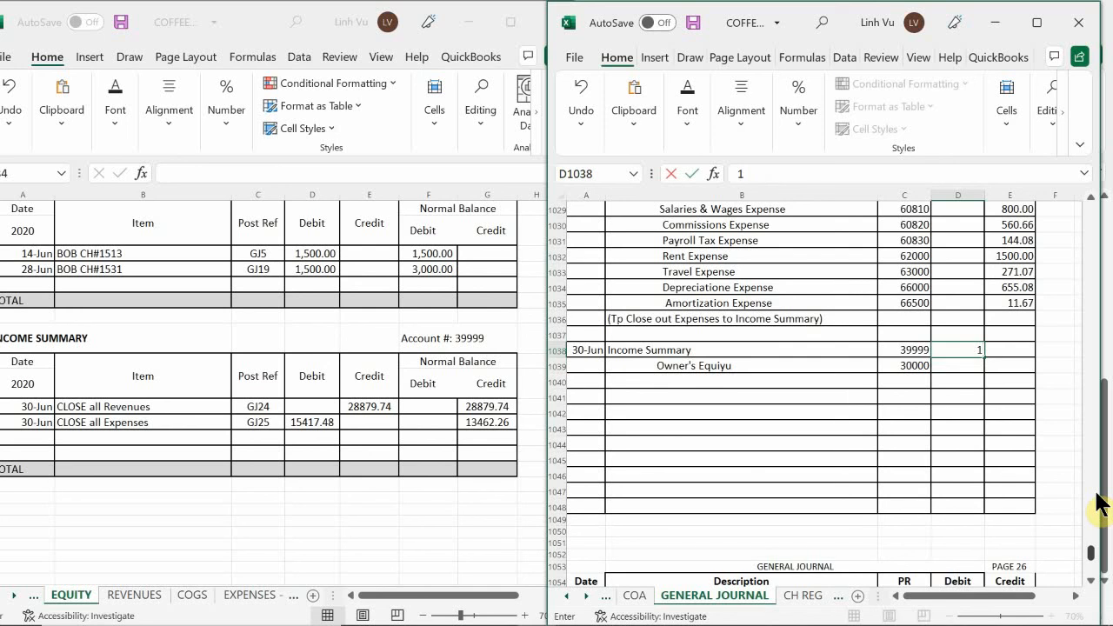
{"action": "type", "text": "3462.26"}
{"action": "key", "text": "Return"}
Credit the Owner's Equiyu line in row 1039 with the formula =D1038, referencing the Income Summary debit
{"action": "key", "text": "Right"}
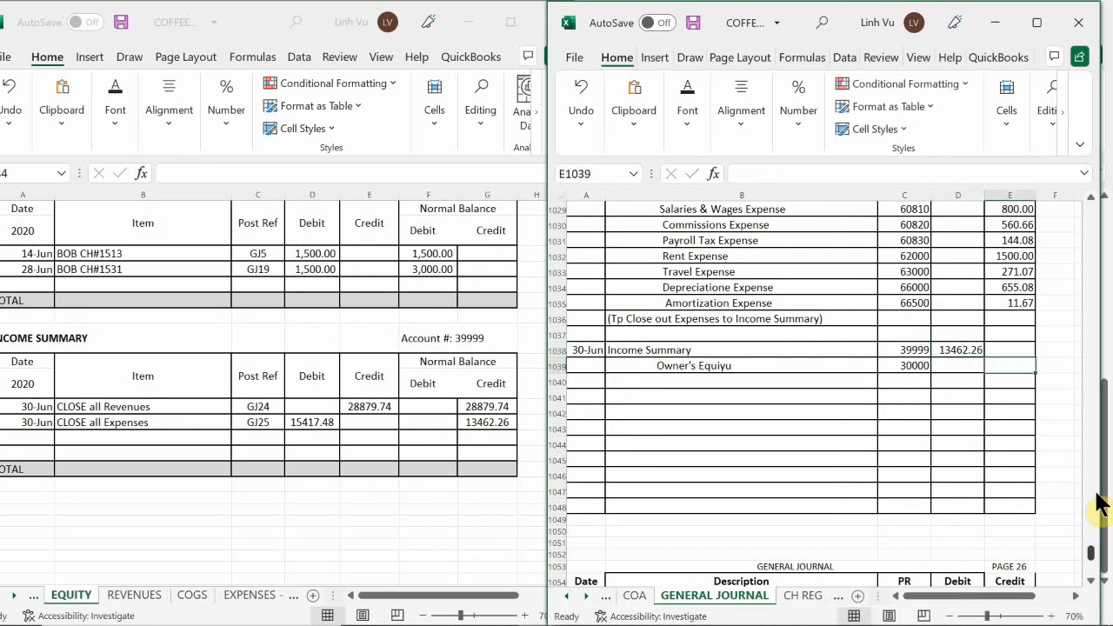
{"action": "type", "text": "="}
{"action": "key", "text": "Left"}
{"action": "key", "text": "Up"}
{"action": "key", "text": "Up"}
{"action": "key", "text": "Down"}
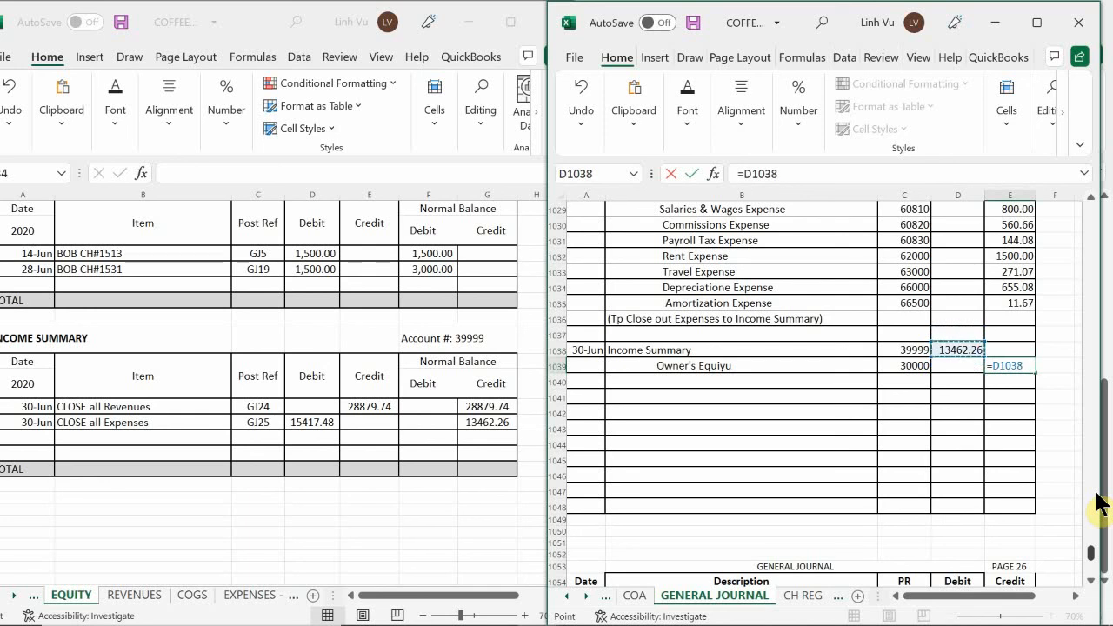
{"action": "key", "text": "Return"}
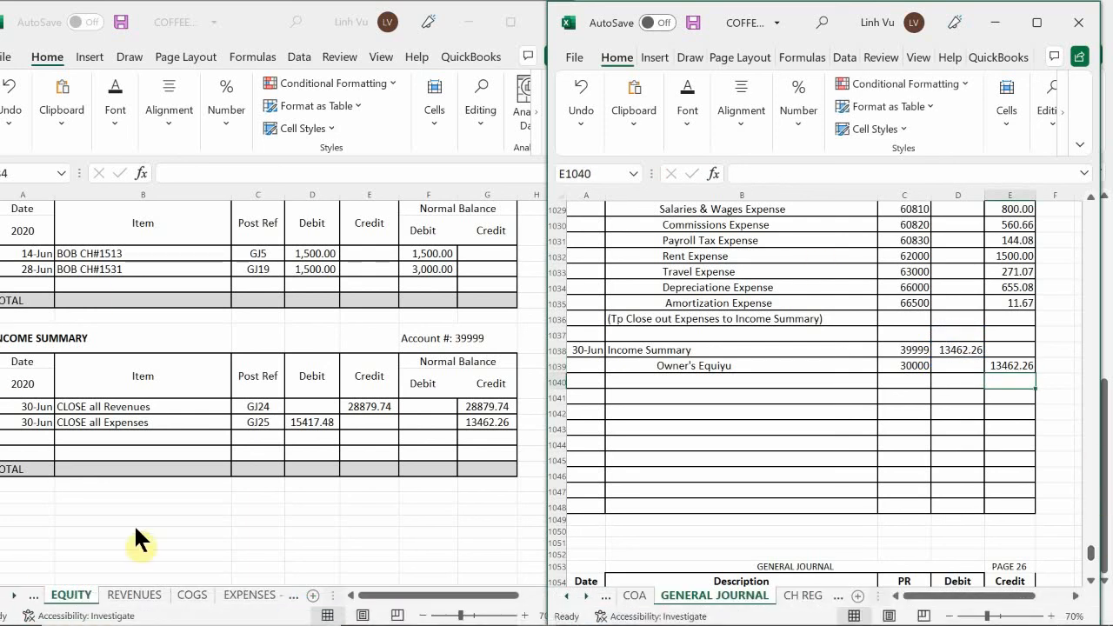
Enter the explanation "(To close income Summary to Equity)" in row 1040, below the Owner's Equiyu line of the journal entry
{"action": "left_click", "coordinate": [71, 442]}
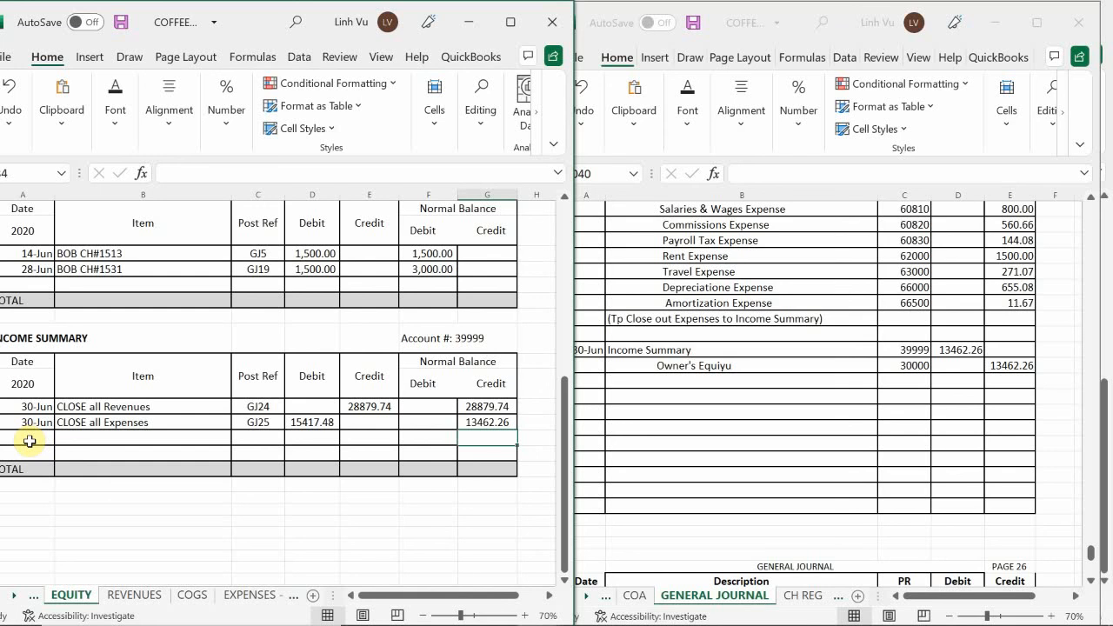
{"action": "left_click", "coordinate": [29, 441]}
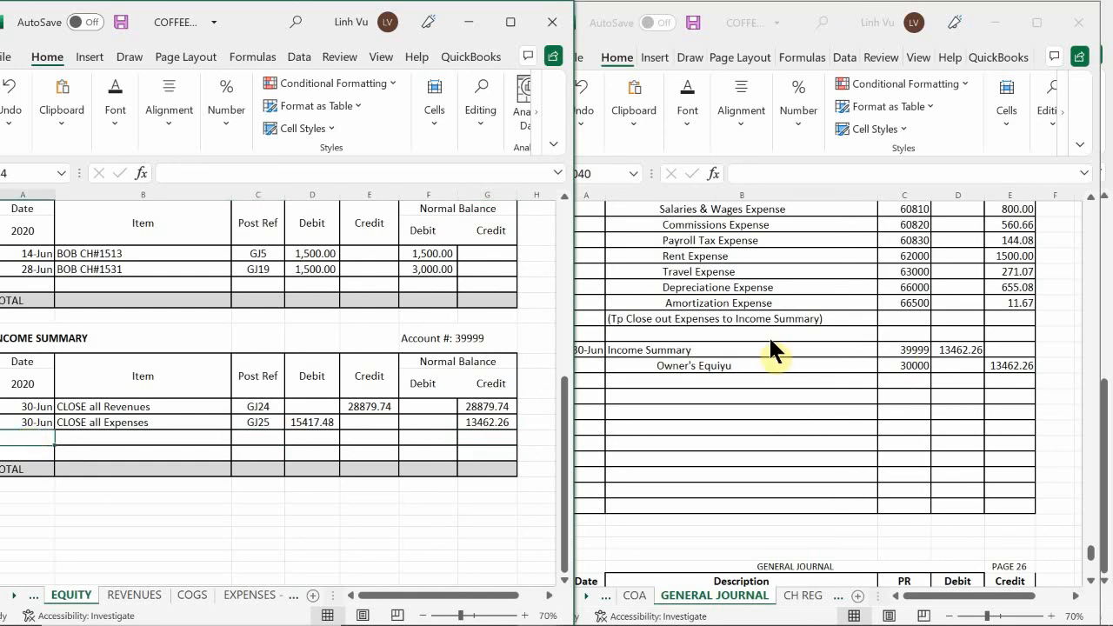
{"action": "left_click", "coordinate": [640, 379]}
{"action": "type", "text": "*"}
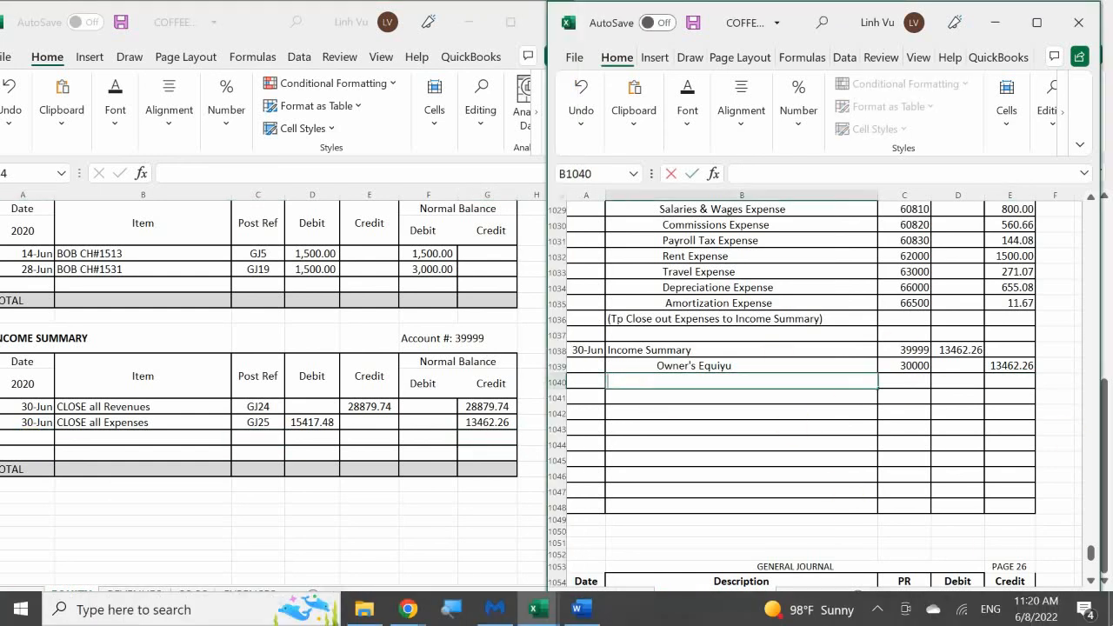
{"action": "key", "text": "BackSpace"}
{"action": "type", "text": "(To close income Summary"}
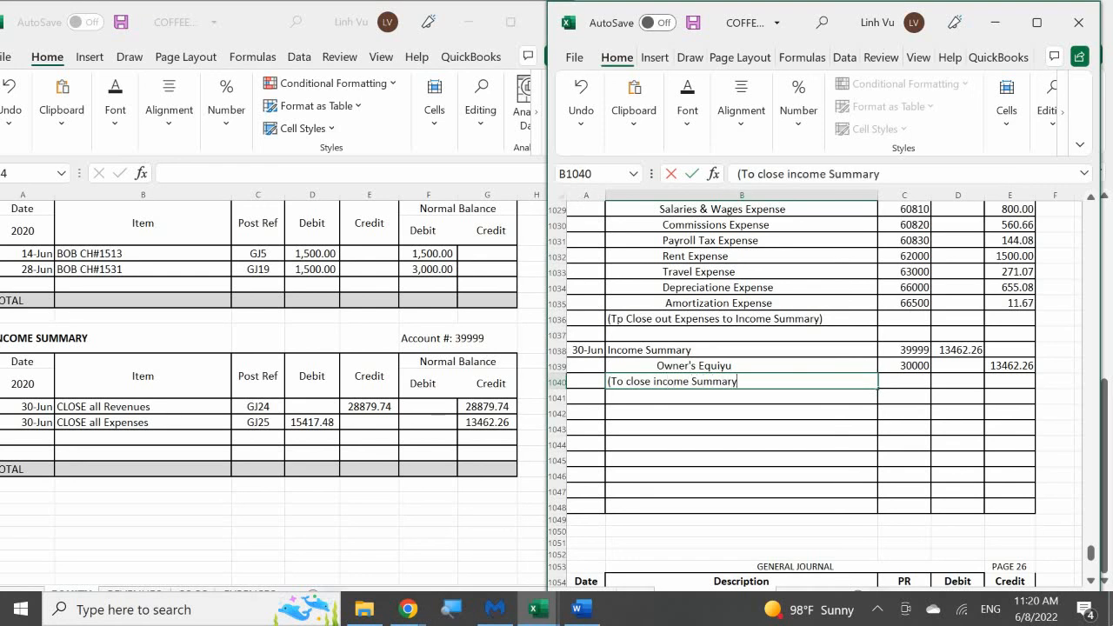
{"action": "type", "text": " to Equi"}
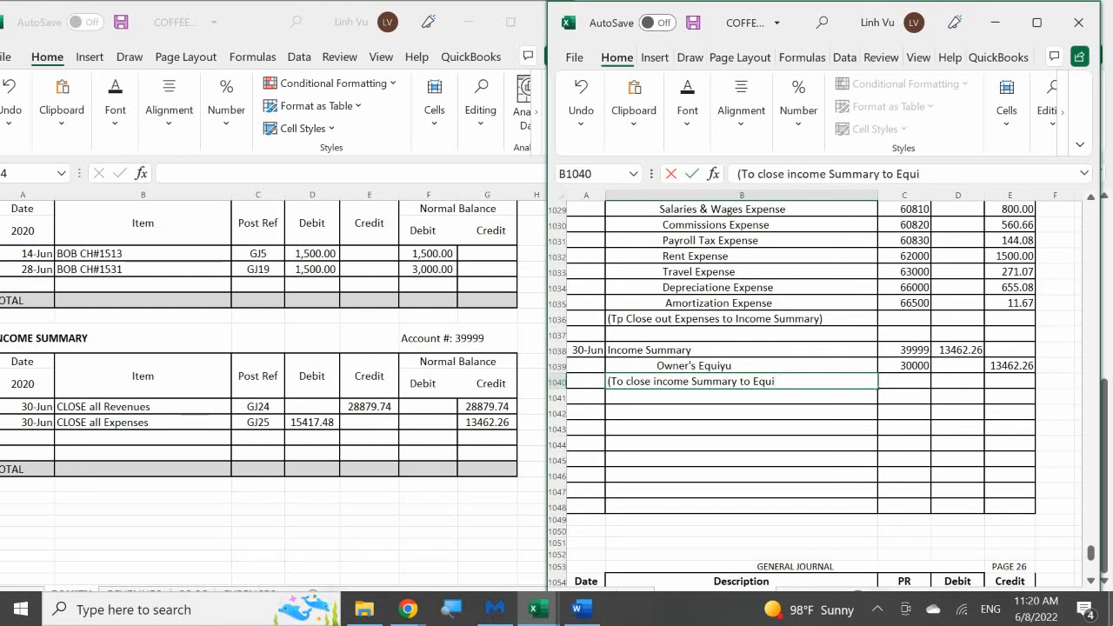
{"action": "type", "text": "ty)"}
{"action": "key", "text": "Return"}
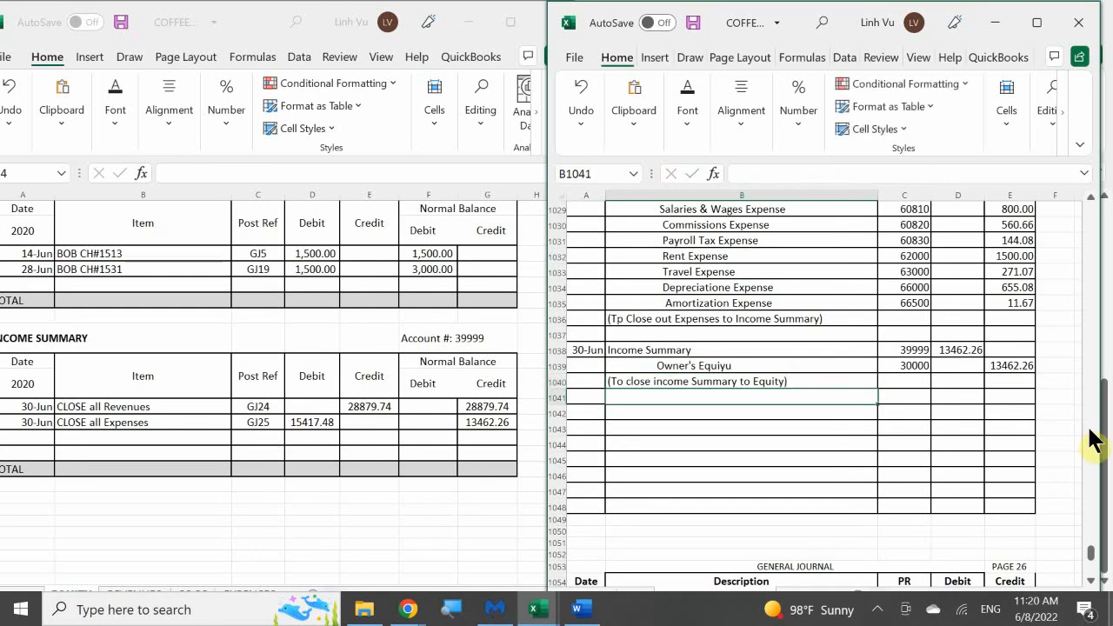
Add a line dated 6/30 with the item "CLOSE out to Equity" to the Income Summary ledger, below CLOSE all Expenses
{"action": "left_click", "coordinate": [50, 437]}
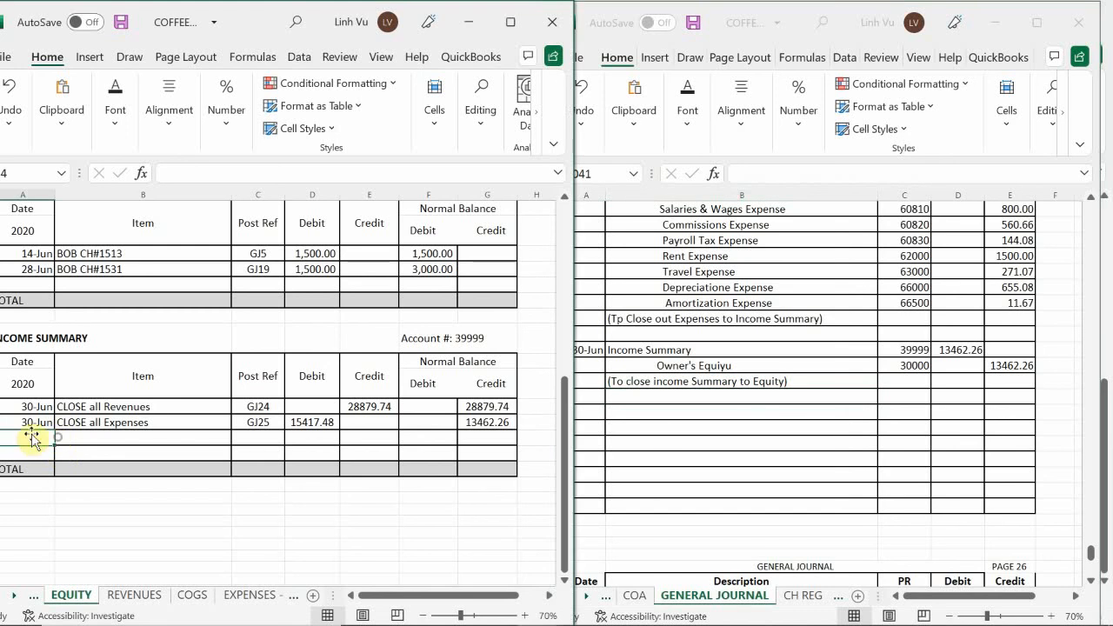
{"action": "type", "text": "6/30"}
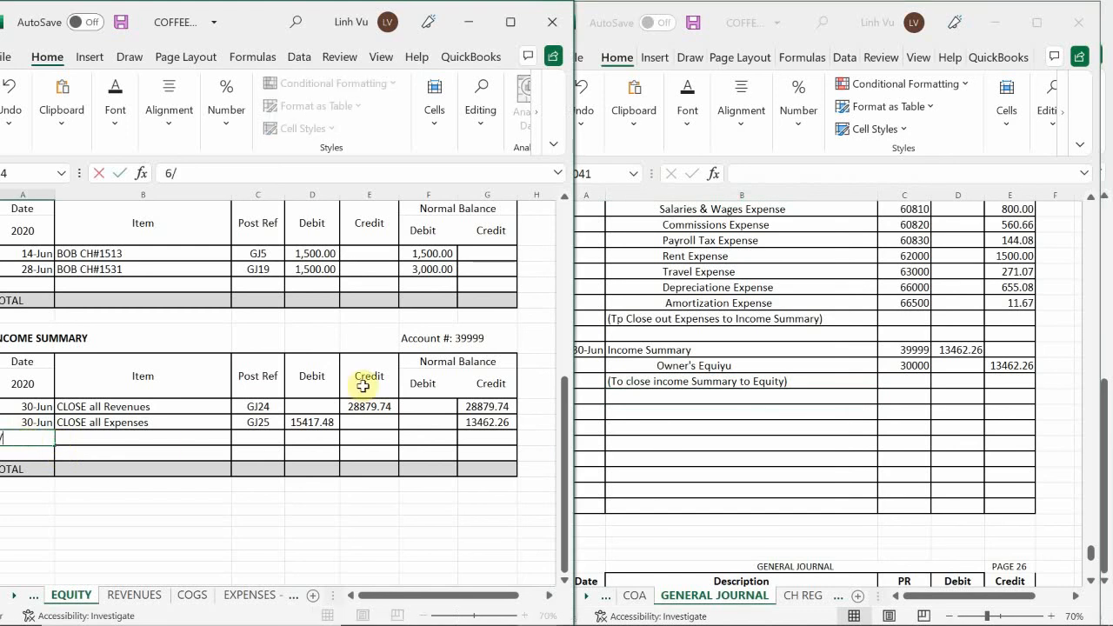
{"action": "key", "text": "Tab"}
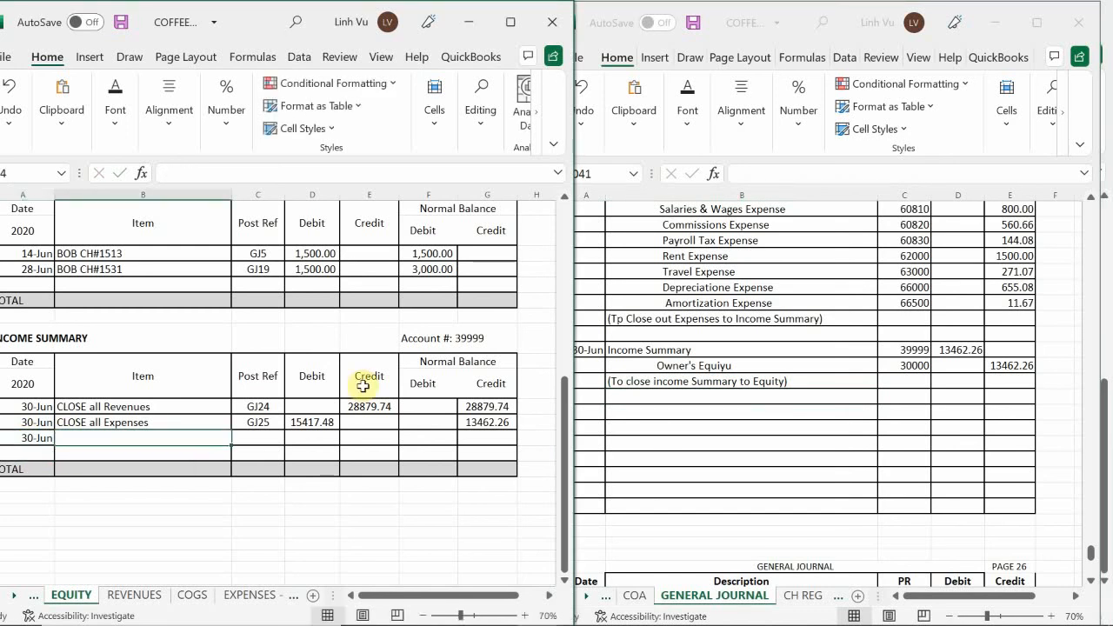
{"action": "type", "text": "CLODE"}
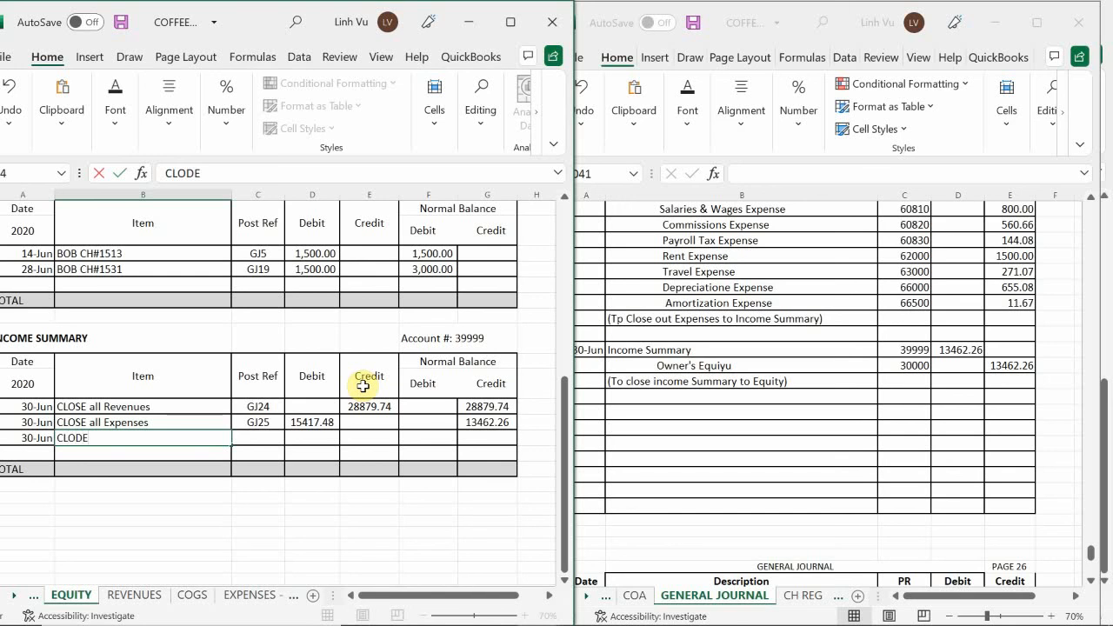
{"action": "key", "text": "BackSpace"}
{"action": "key", "text": "BackSpace"}
{"action": "type", "text": "SE To Imcome Su"}
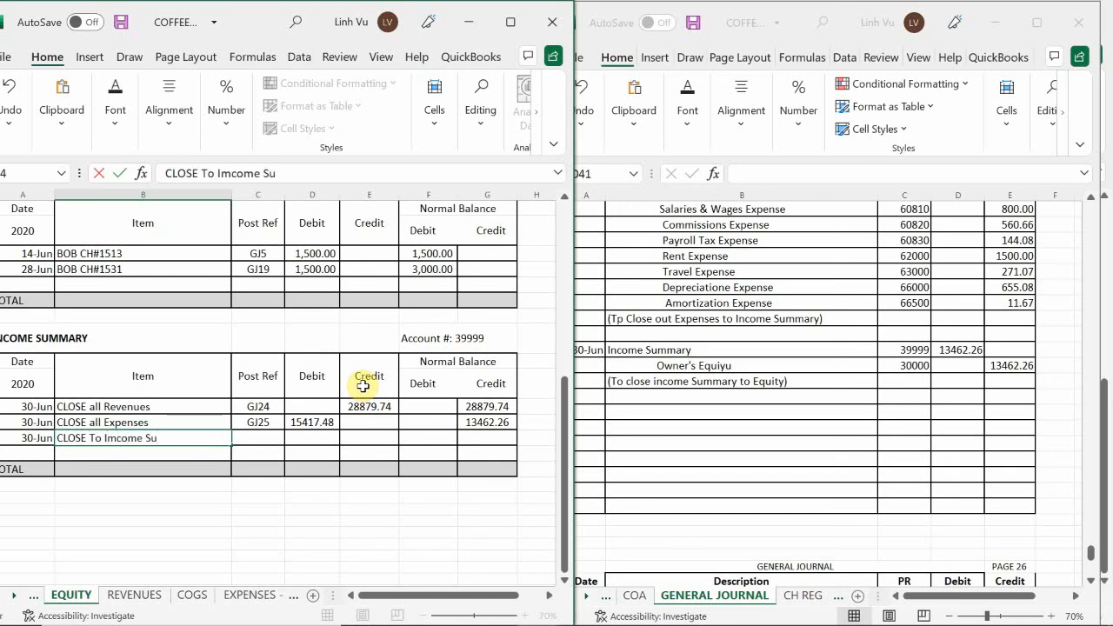
{"action": "key", "text": "BackSpace"}
{"action": "key", "text": "BackSpace"}
{"action": "key", "text": "BackSpace"}
{"action": "key", "text": "BackSpace"}
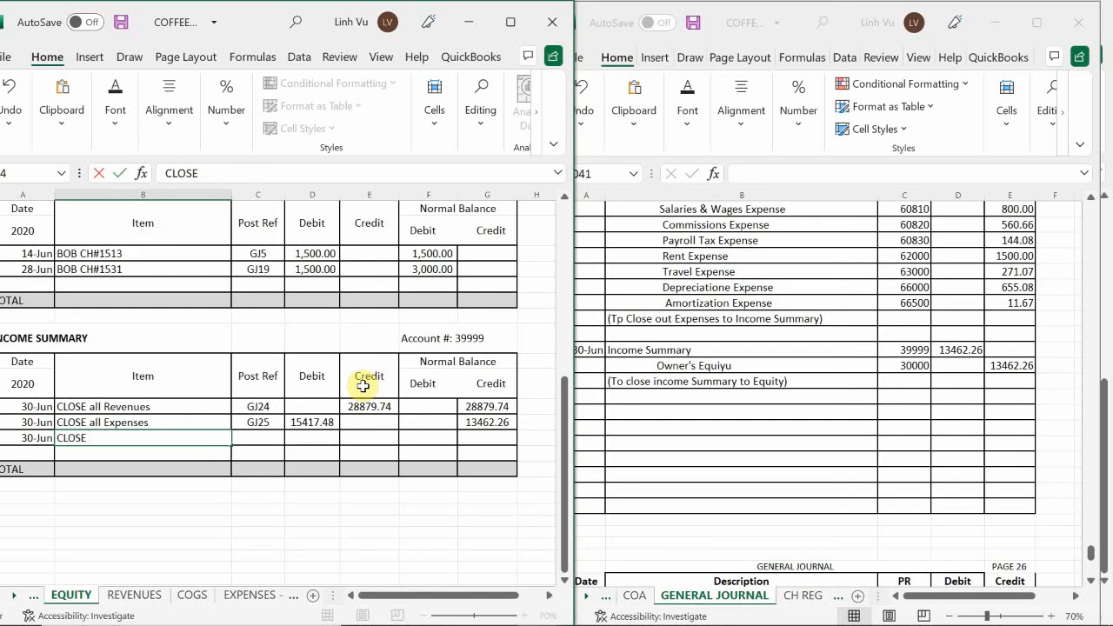
{"action": "type", "text": "out to Equity"}
{"action": "key", "text": "Tab"}
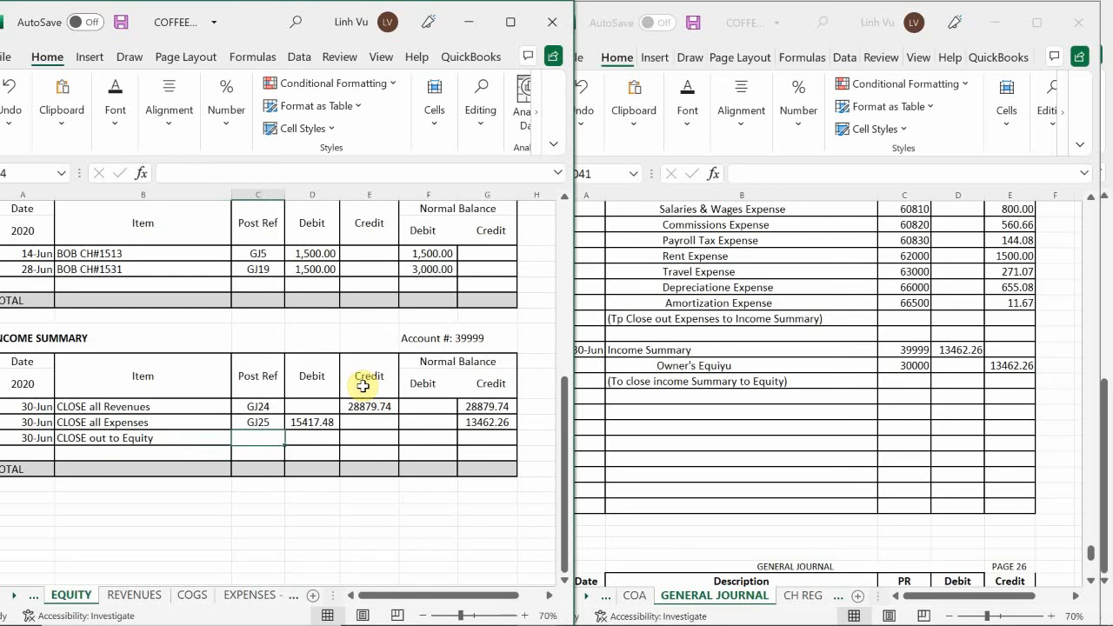
Set the CLOSE out to Equity line's post reference to GJ25 and its debit to 13462.26
{"action": "type", "text": "GJ25"}
{"action": "key", "text": "Return"}
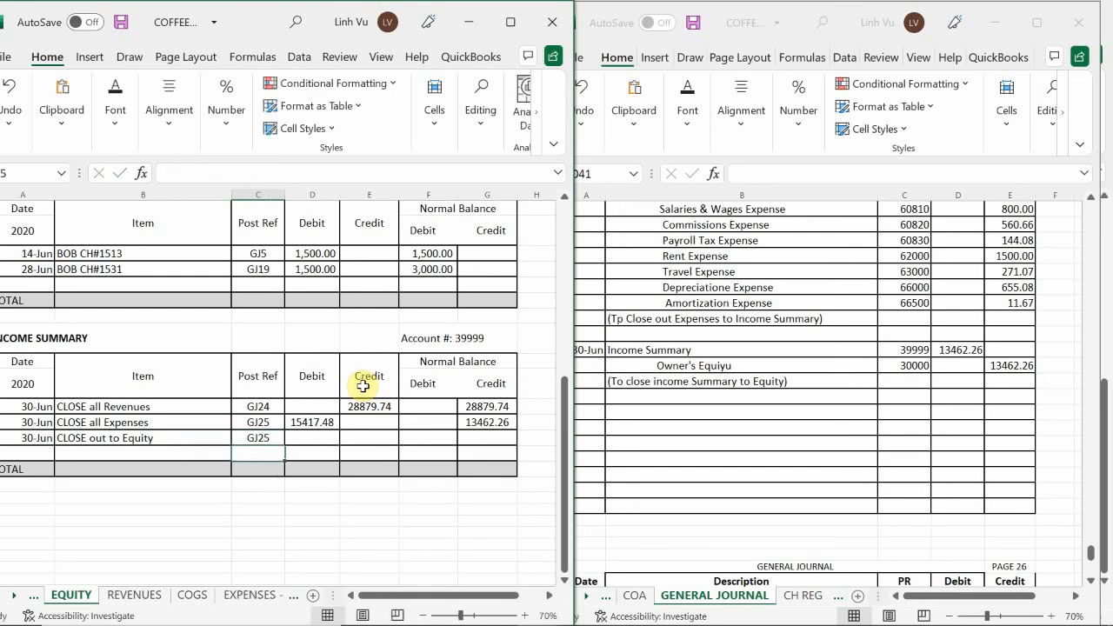
{"action": "key", "text": "Right"}
{"action": "key", "text": "Up"}
{"action": "key", "text": "Right"}
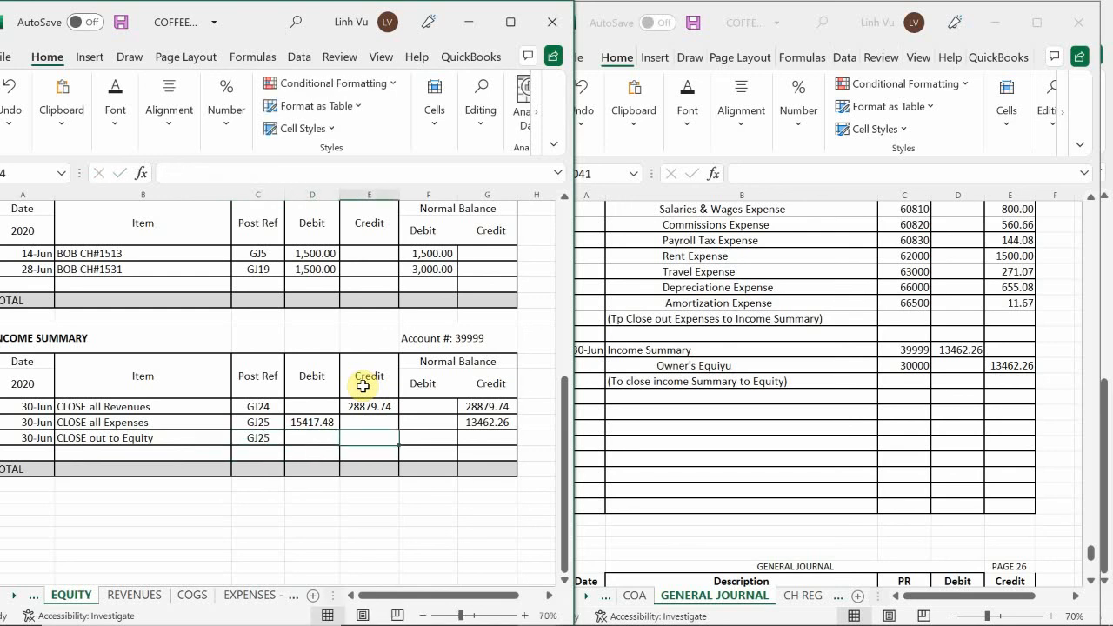
{"action": "type", "text": "1"}
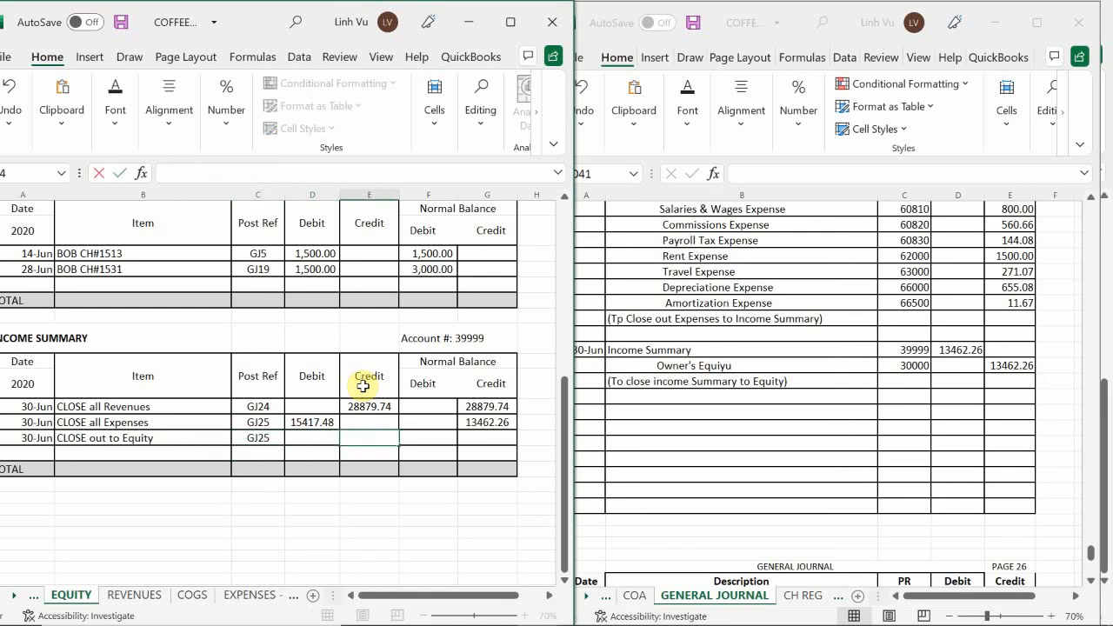
{"action": "key", "text": "Left"}
{"action": "type", "text": "13"}
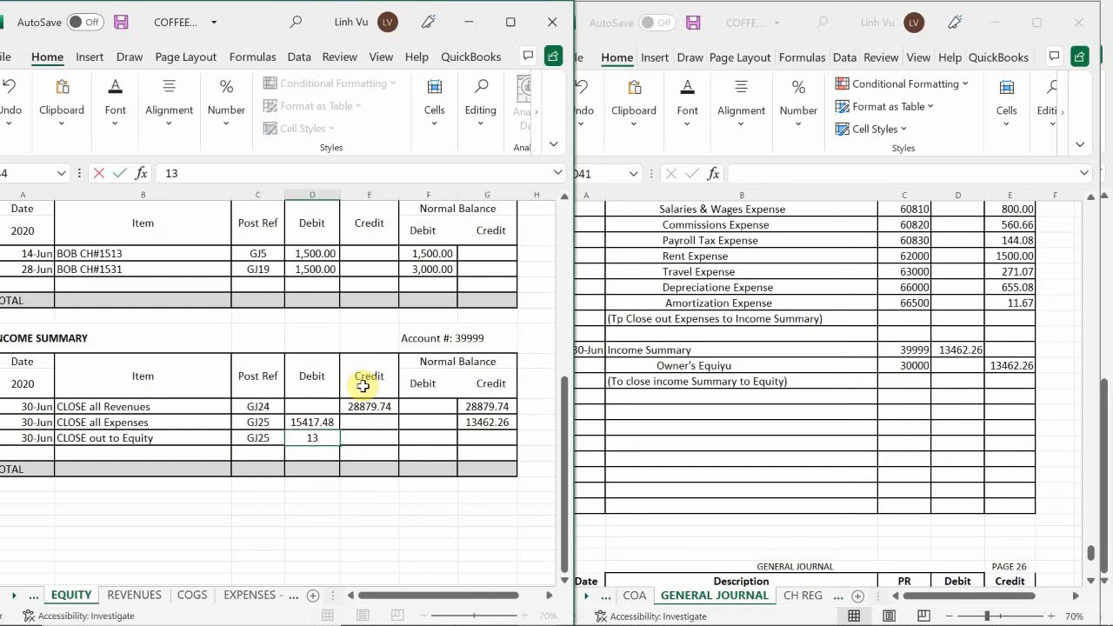
{"action": "type", "text": "462.26"}
{"action": "key", "text": "Return"}
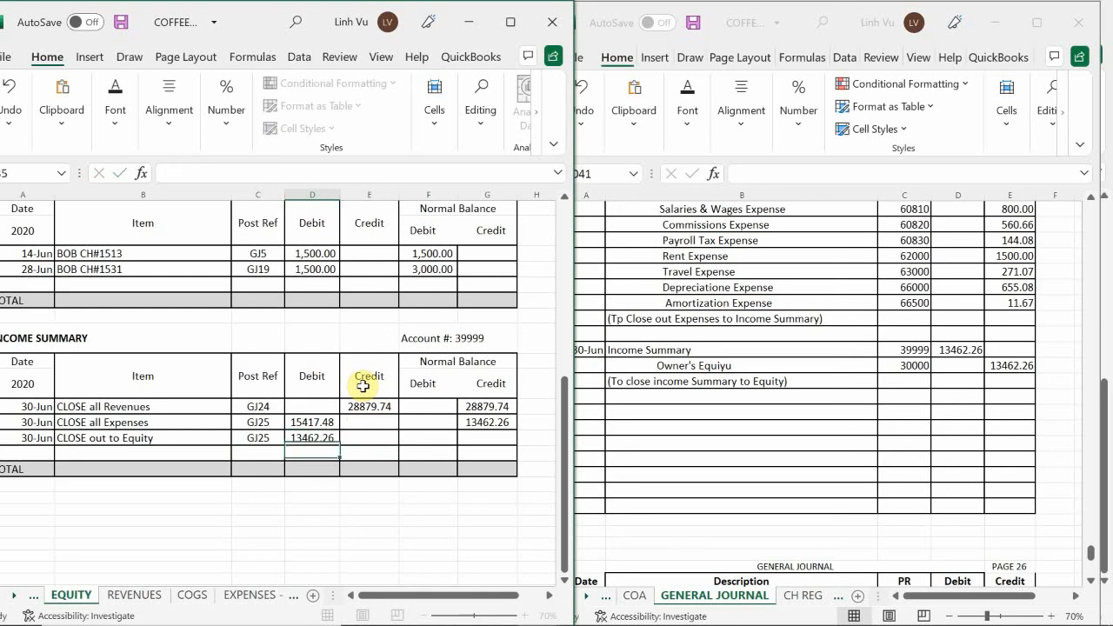
Copy the Income Summary credit balance formula from the CLOSE all Expenses line down to the CLOSE out to Equity line
{"action": "left_click", "coordinate": [492, 422]}
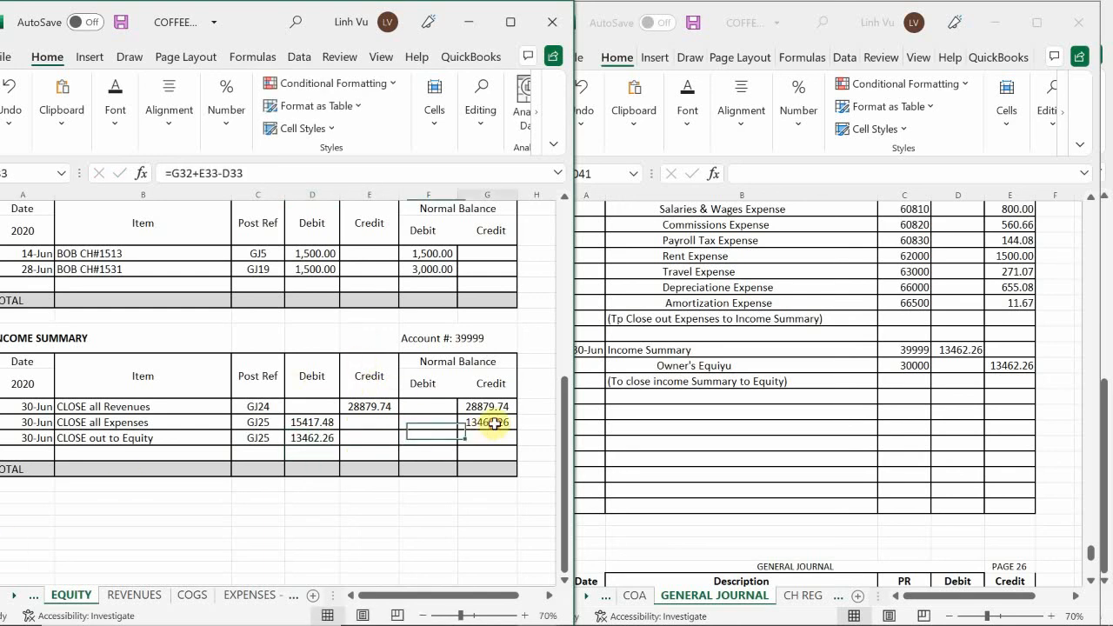
{"action": "left_click_drag", "start_coordinate": [517, 431], "coordinate": [517, 446]}
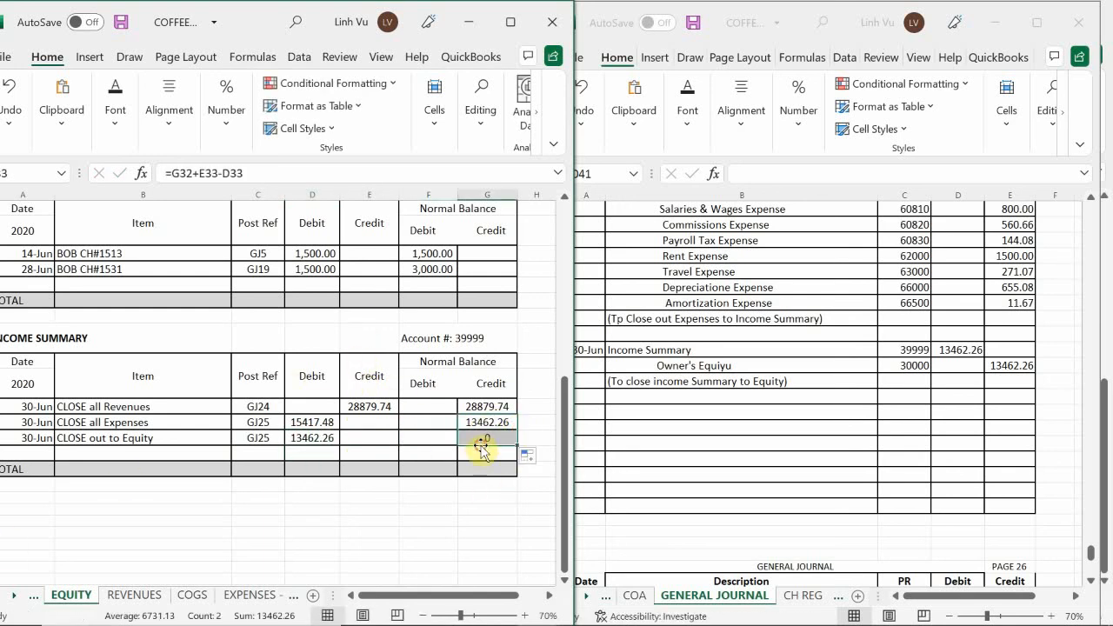
{"action": "left_click", "coordinate": [315, 424]}
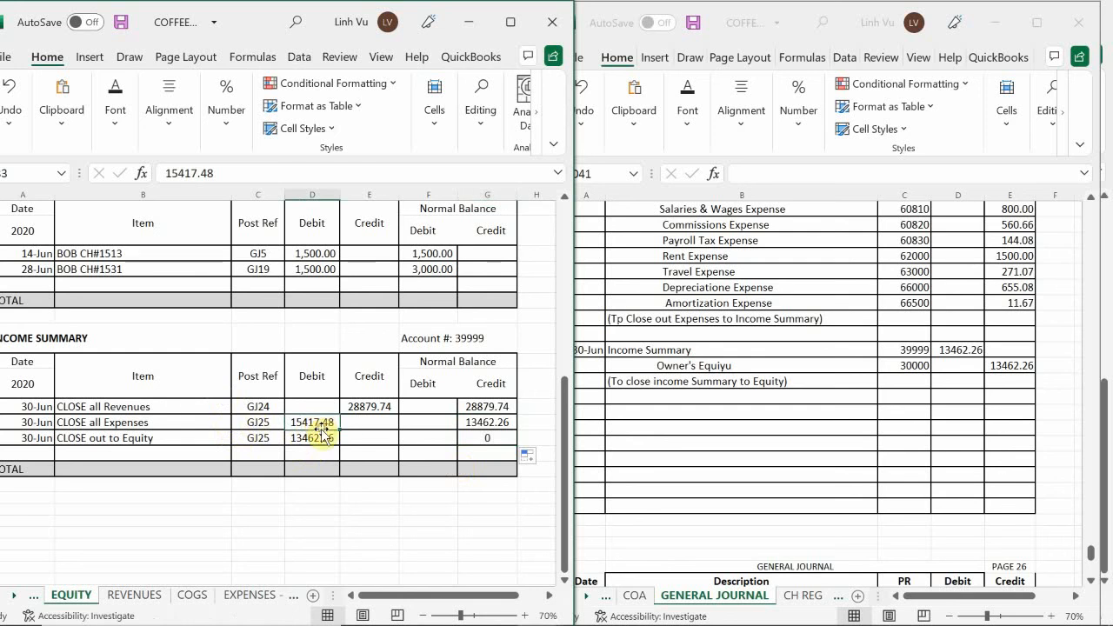
Add a line dated 6/30 with the item "Close out Income Summary" to the Owner's Equity ledger, below Original Investment
{"action": "scroll", "coordinate": [200, 446], "scroll_direction": "up", "scroll_amount": 2}
{"action": "scroll", "coordinate": [201, 446], "scroll_direction": "up", "scroll_amount": 7}
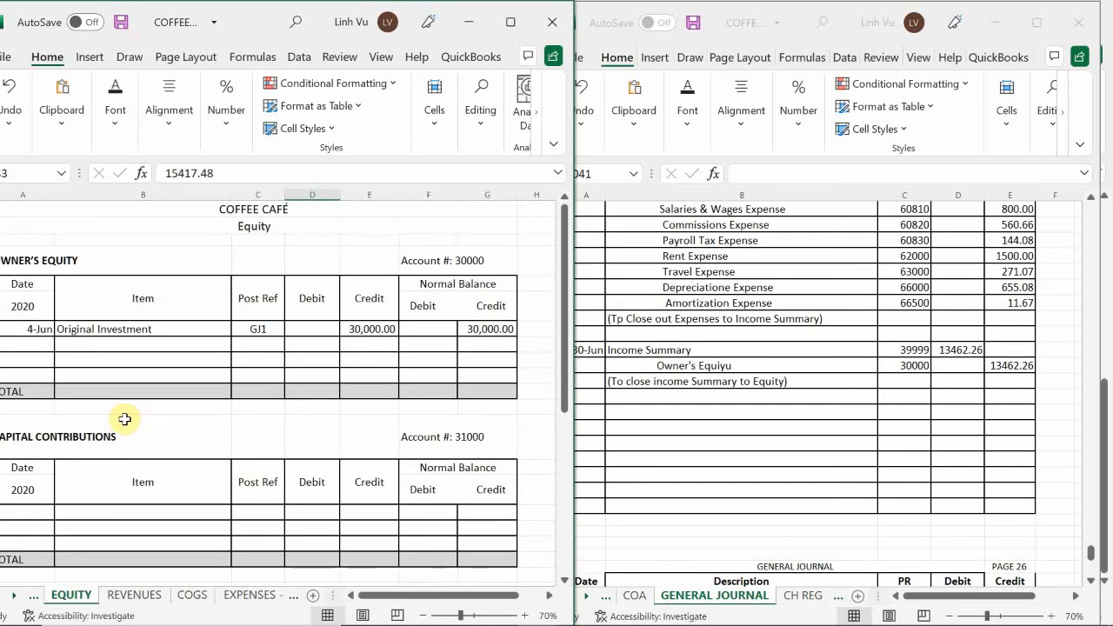
{"action": "left_click", "coordinate": [29, 349]}
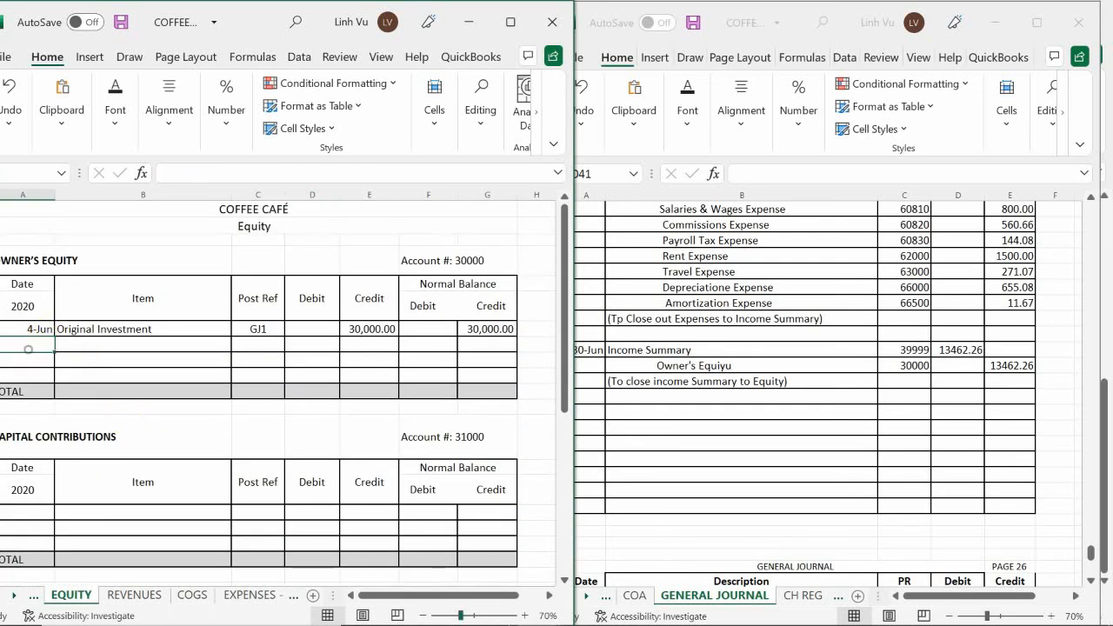
{"action": "type", "text": "6/30"}
{"action": "key", "text": "Tab"}
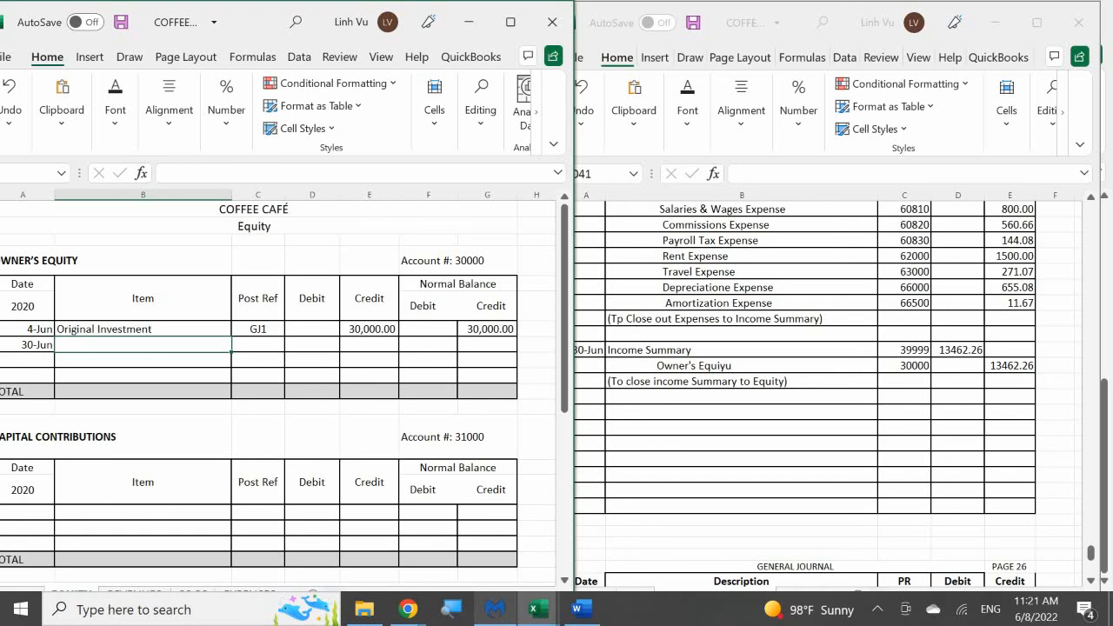
{"action": "type", "text": "Close out In"}
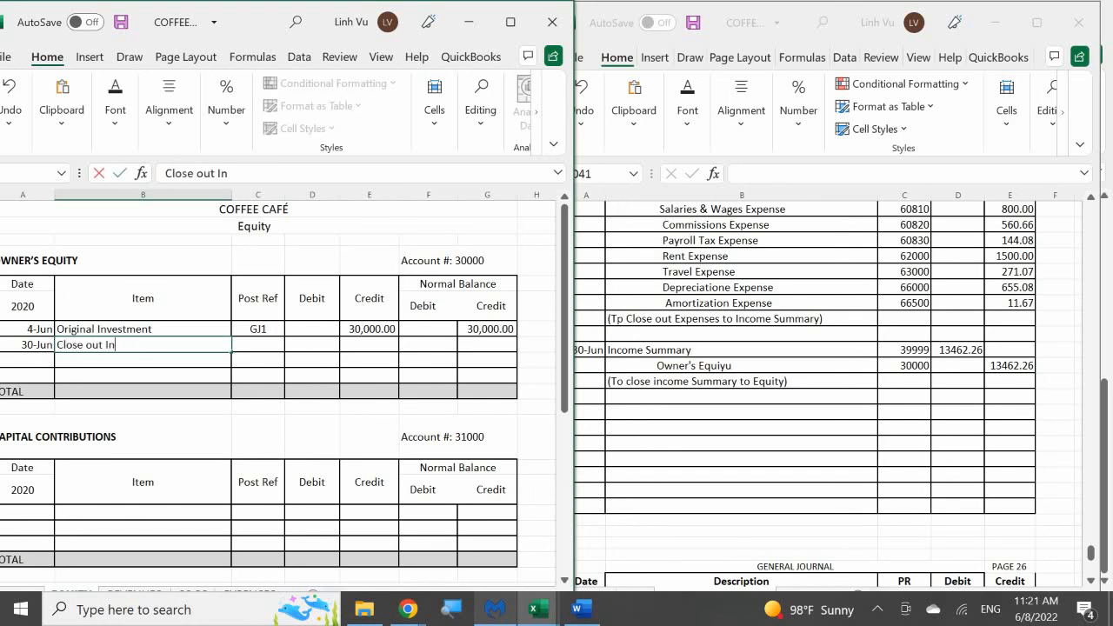
{"action": "type", "text": "come Summary"}
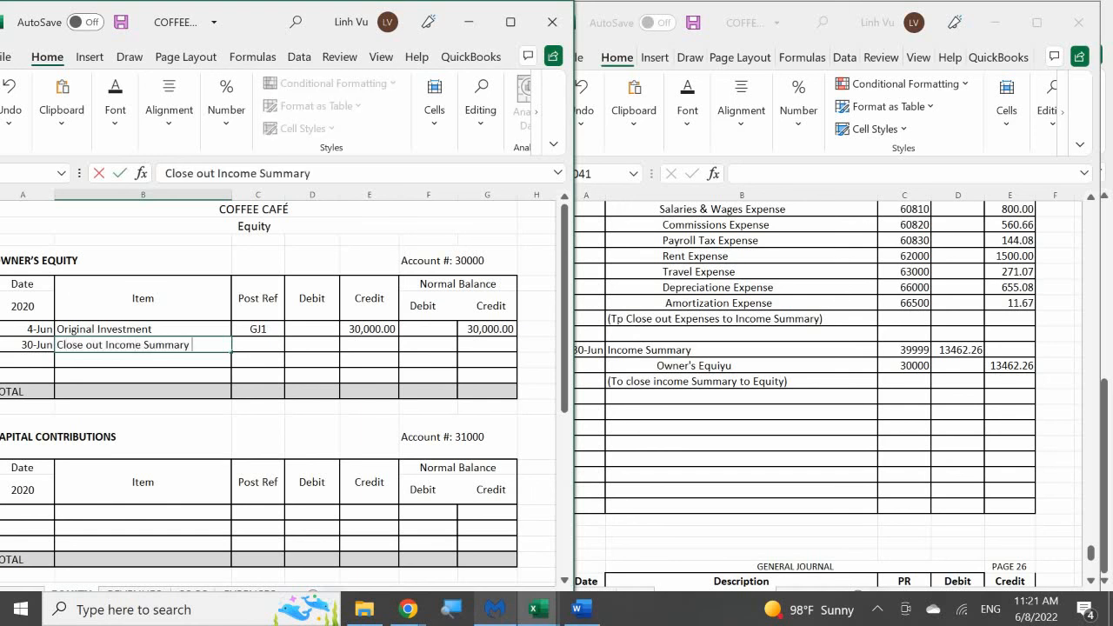
Set the Close out Income Summary line's post reference to GJ25 and its credit to 13462.26
{"action": "key", "text": "Tab"}
{"action": "type", "text": "GJ1"}
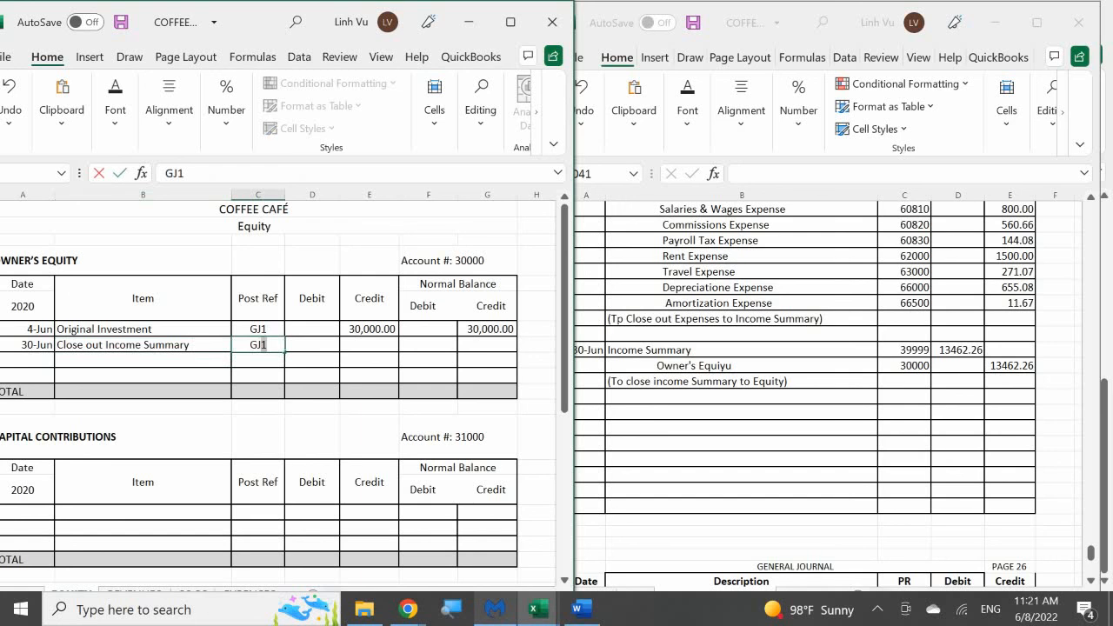
{"action": "key", "text": "BackSpace"}
{"action": "type", "text": "25"}
{"action": "key", "text": "Tab"}
{"action": "key", "text": "Tab"}
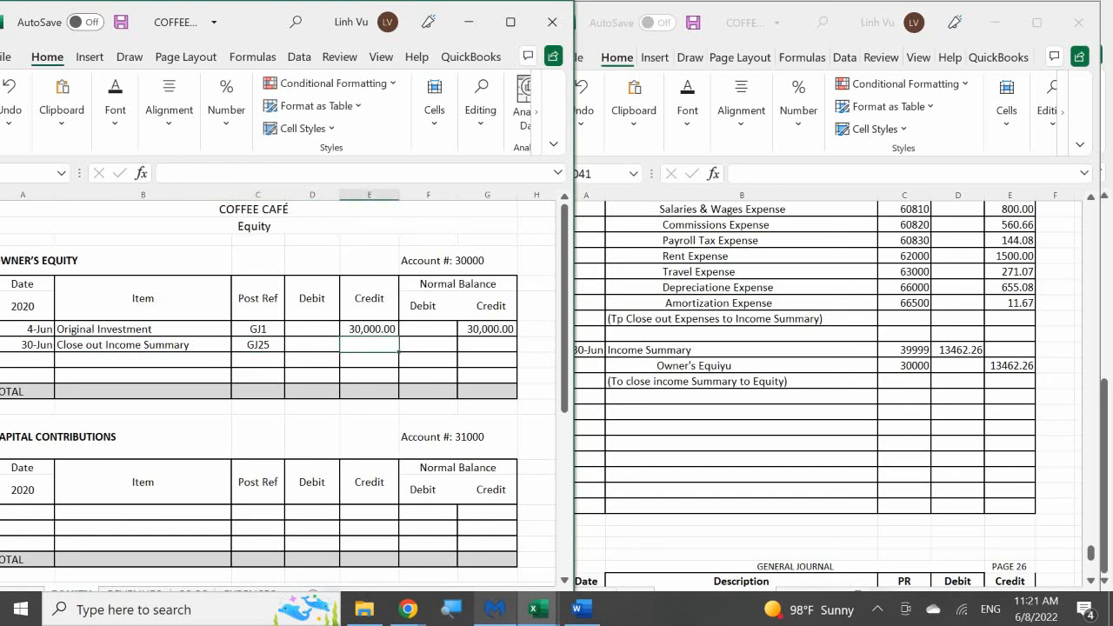
{"action": "type", "text": "13,462.2"}
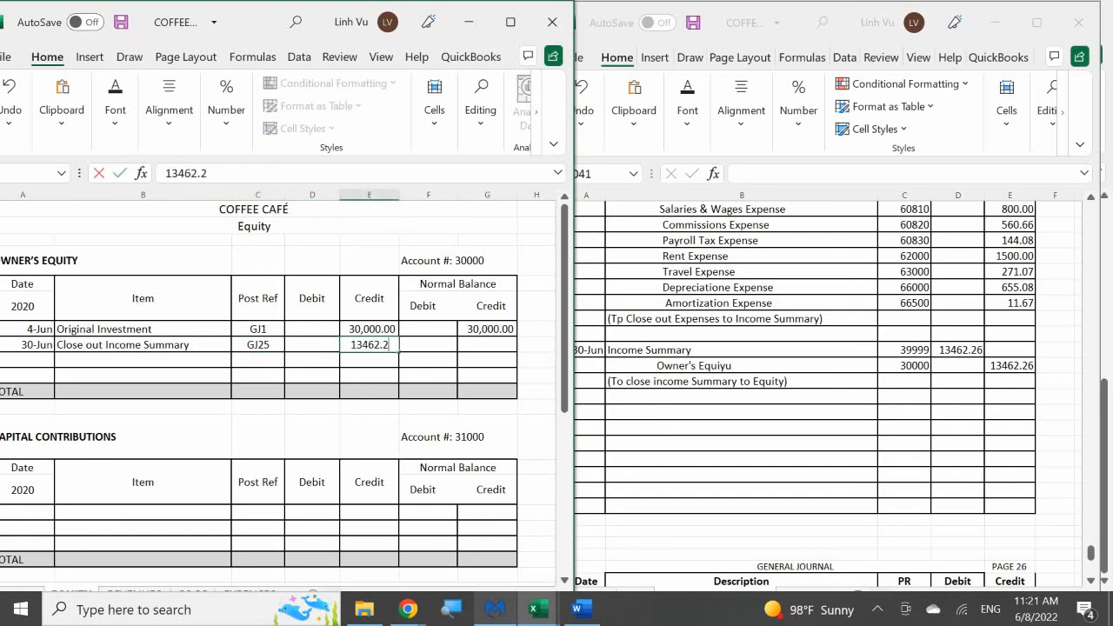
{"action": "type", "text": "6"}
{"action": "key", "text": "Return"}
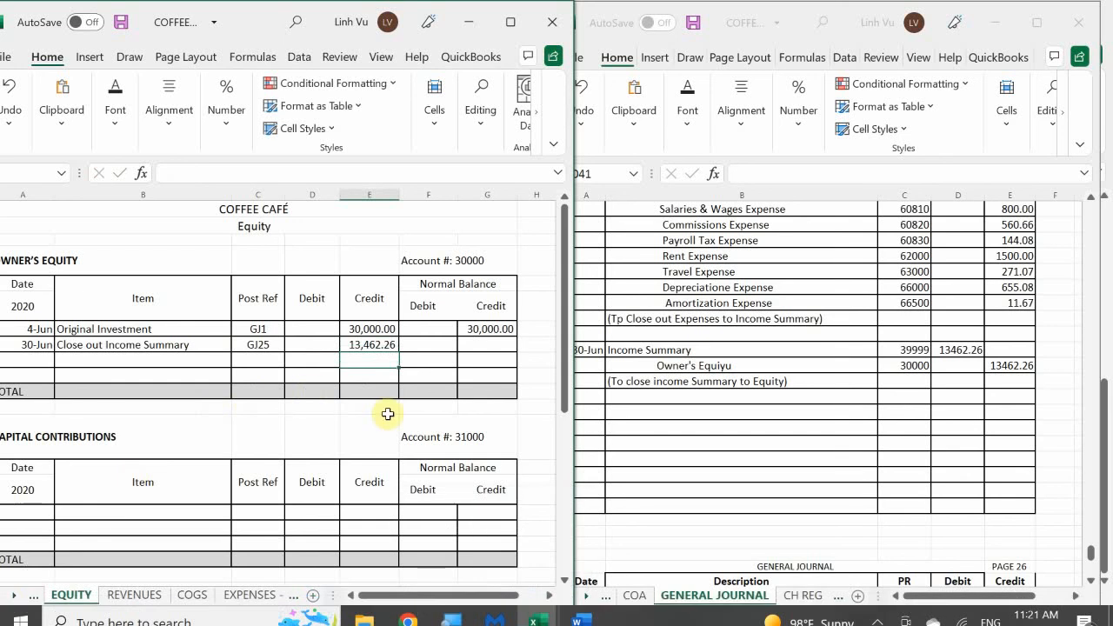
Calculate the Close out Income Summary line's credit balance as the previous credit balance plus its credit minus its debit
{"action": "left_click", "coordinate": [472, 349]}
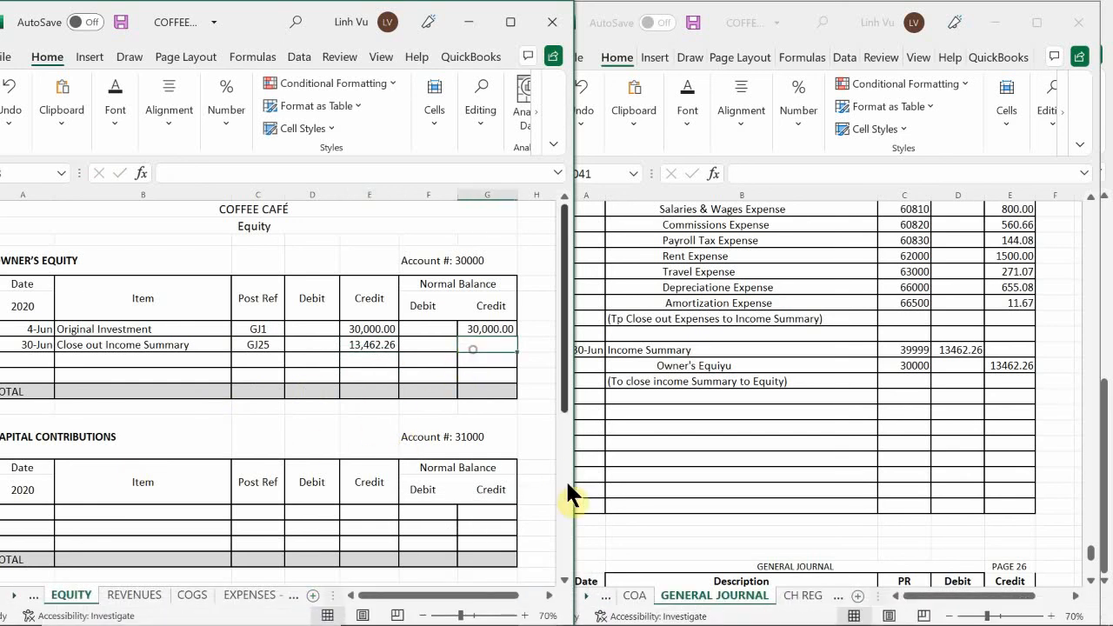
{"action": "type", "text": "="}
{"action": "key", "text": "Up"}
{"action": "type", "text": "+"}
{"action": "key", "text": "Left"}
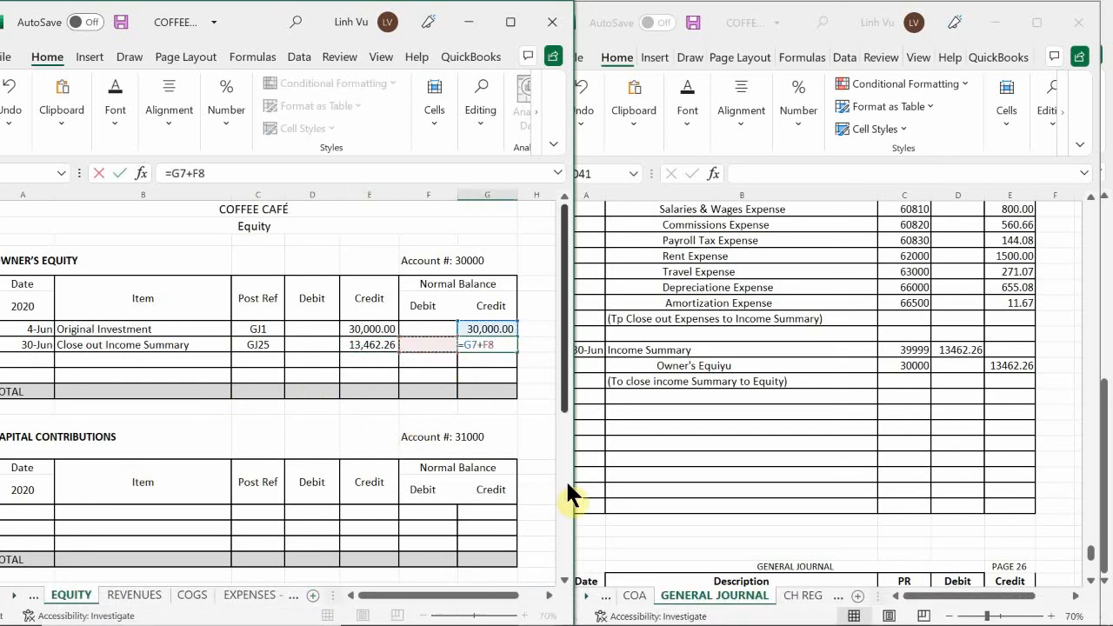
{"action": "key", "text": "Left"}
{"action": "type", "text": "-"}
{"action": "key", "text": "Left"}
{"action": "key", "text": "Left"}
{"action": "key", "text": "Left"}
{"action": "key", "text": "Return"}
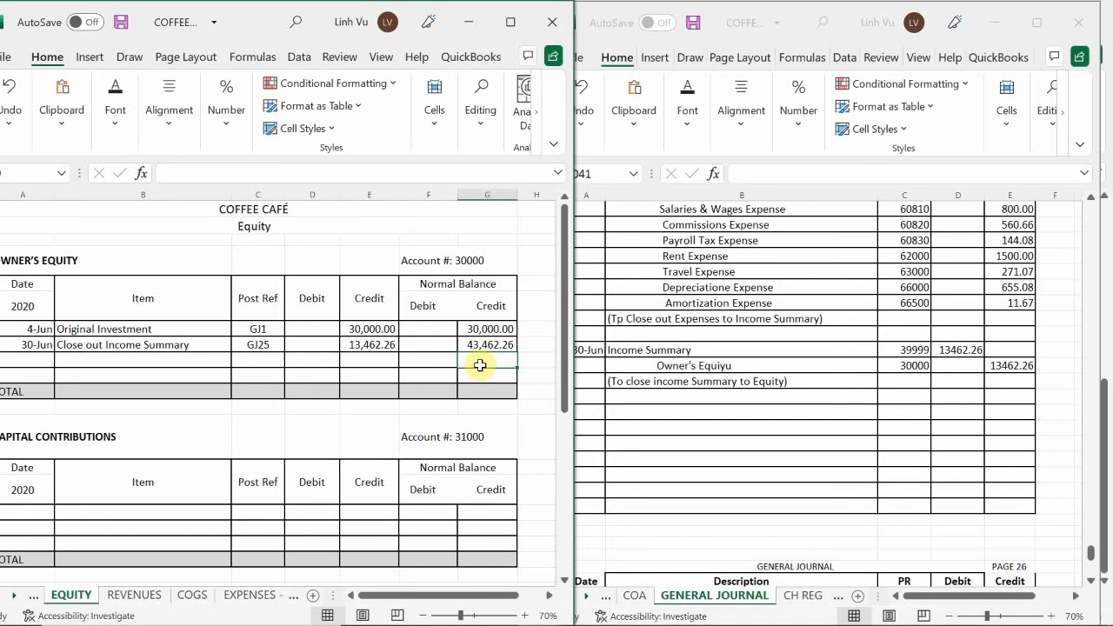
Date a new general journal entry 6/30 in row 1042, leaving a blank row after the Income Summary closing entry
{"action": "left_click", "coordinate": [661, 322]}
{"action": "scroll", "coordinate": [669, 325], "scroll_direction": "down", "scroll_amount": 1}
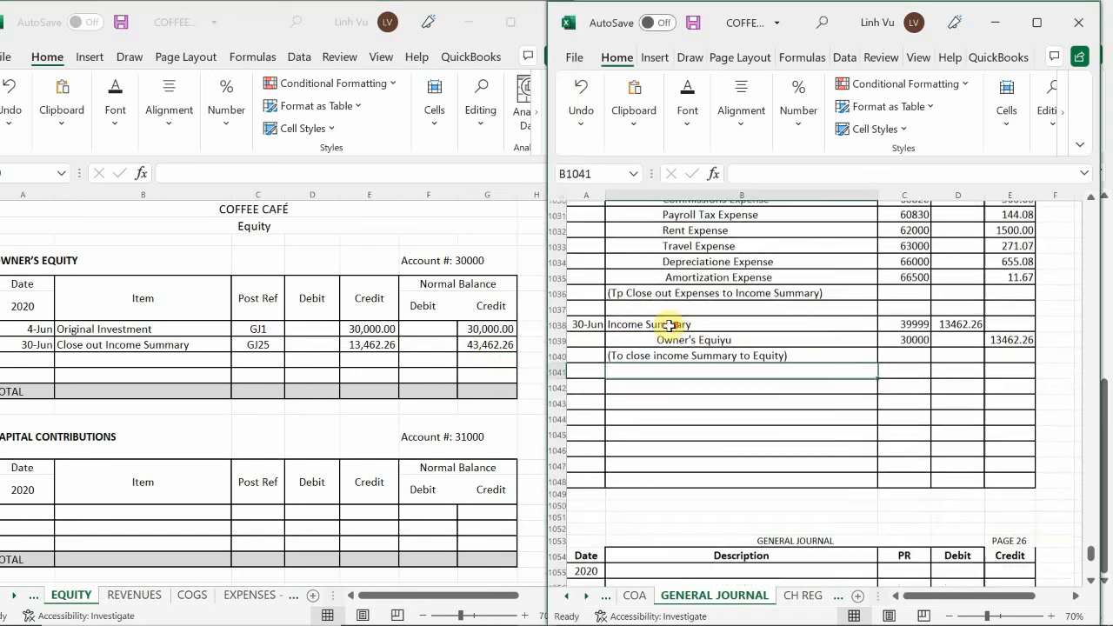
{"action": "left_click", "coordinate": [393, 356]}
{"action": "scroll", "coordinate": [393, 354], "scroll_direction": "down", "scroll_amount": 3}
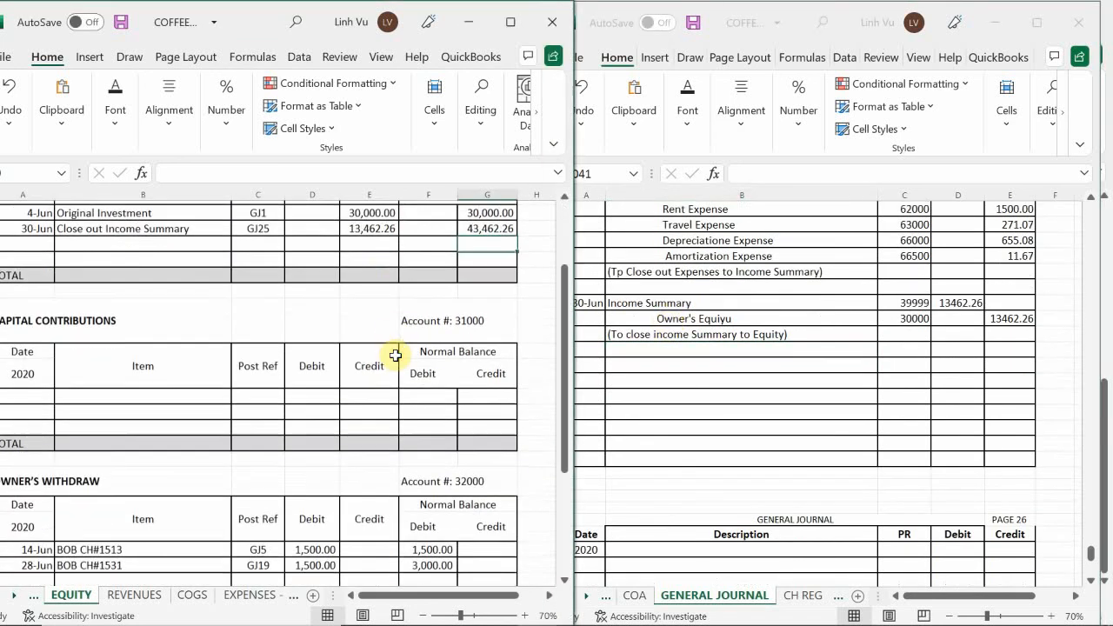
{"action": "scroll", "coordinate": [395, 355], "scroll_direction": "down", "scroll_amount": 4}
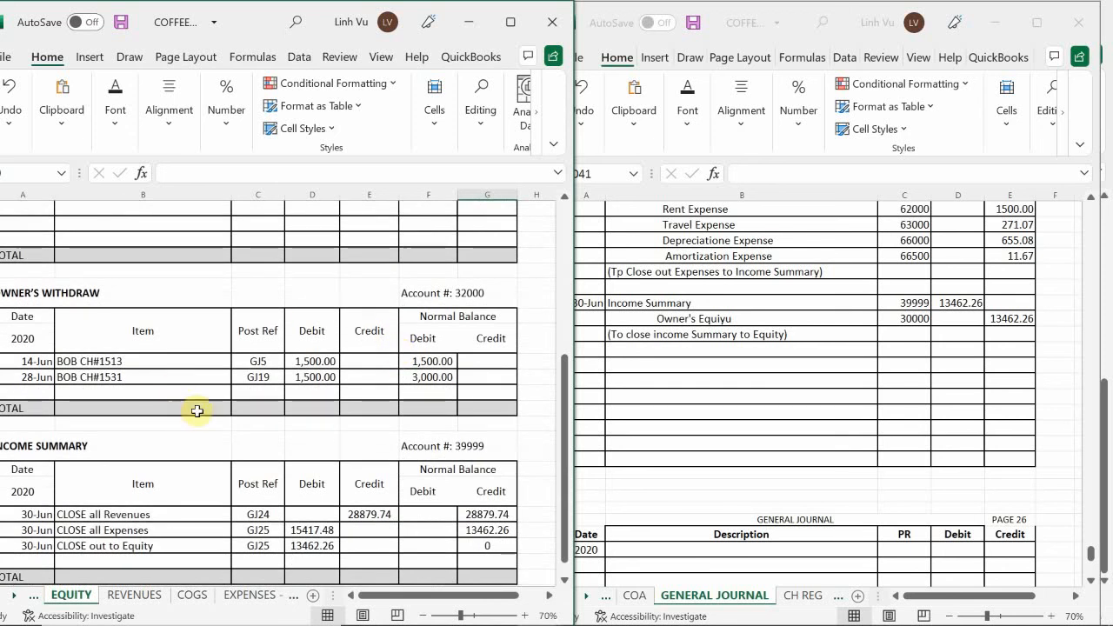
{"action": "left_click", "coordinate": [641, 361]}
{"action": "left_click", "coordinate": [584, 367]}
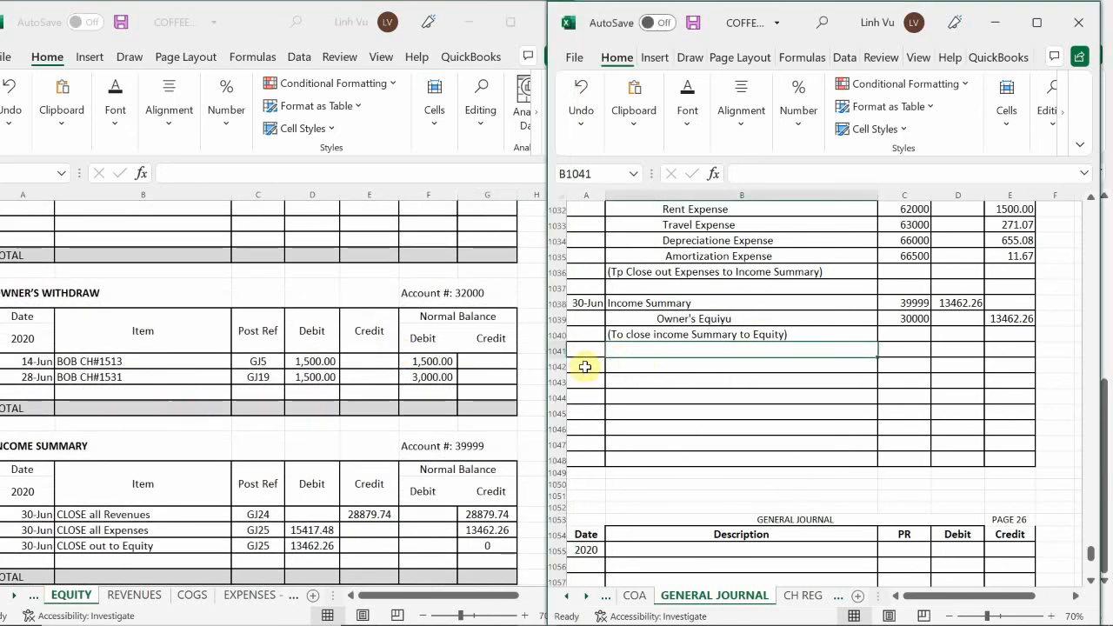
{"action": "type", "text": "6/30"}
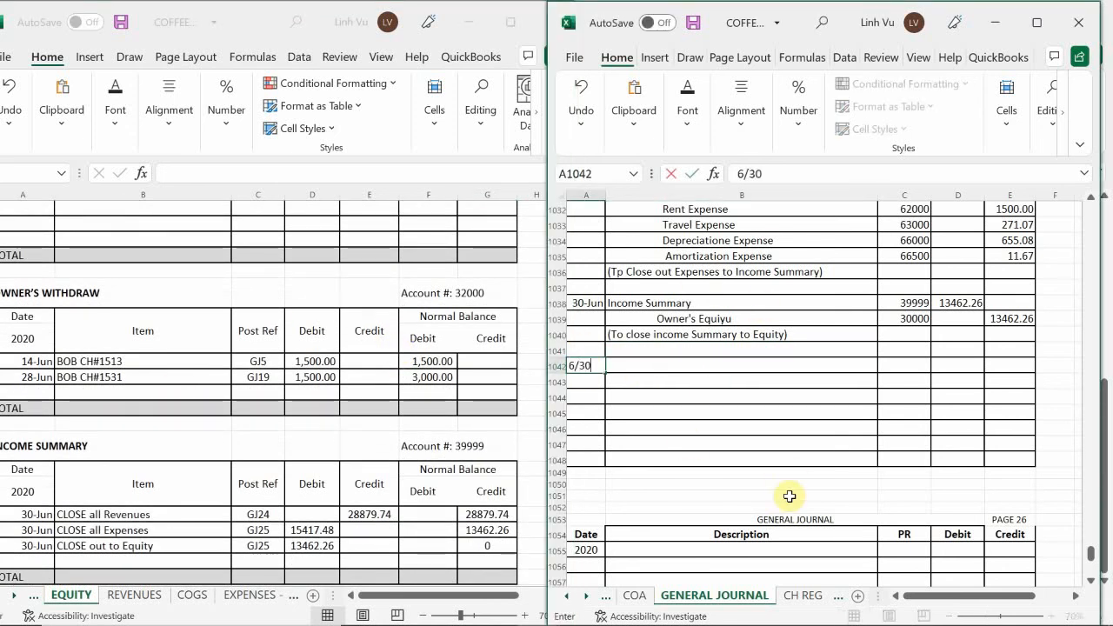
{"action": "key", "text": "Return"}
{"action": "key", "text": "Right"}
{"action": "key", "text": "Up"}
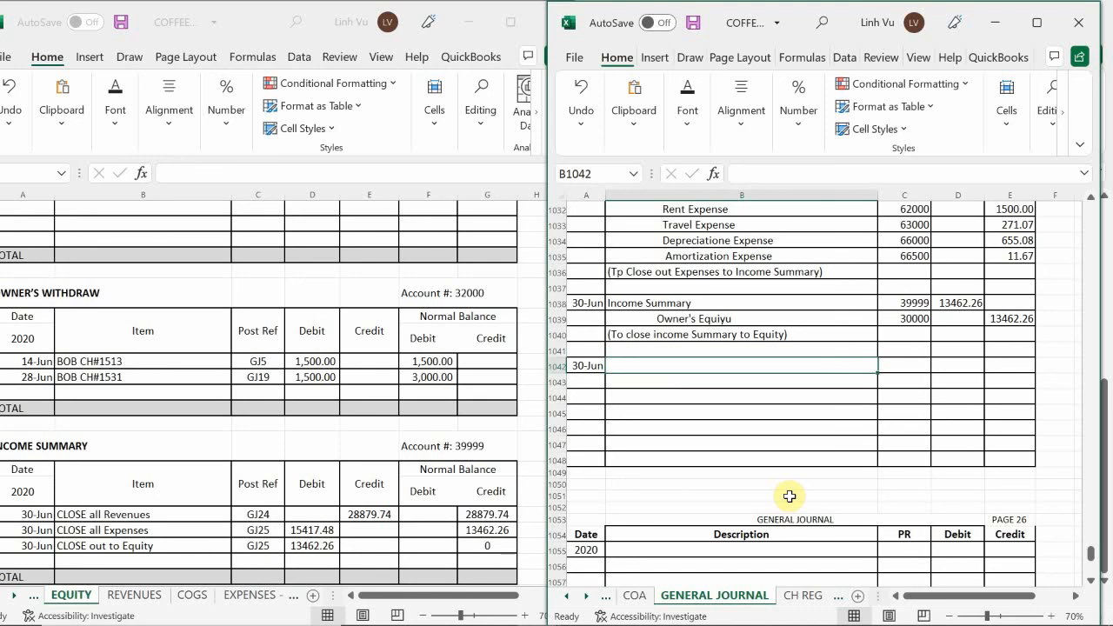
Enter "Owner's Equity" as the debited account in the description of journal row 1042
{"action": "type", "text": "I"}
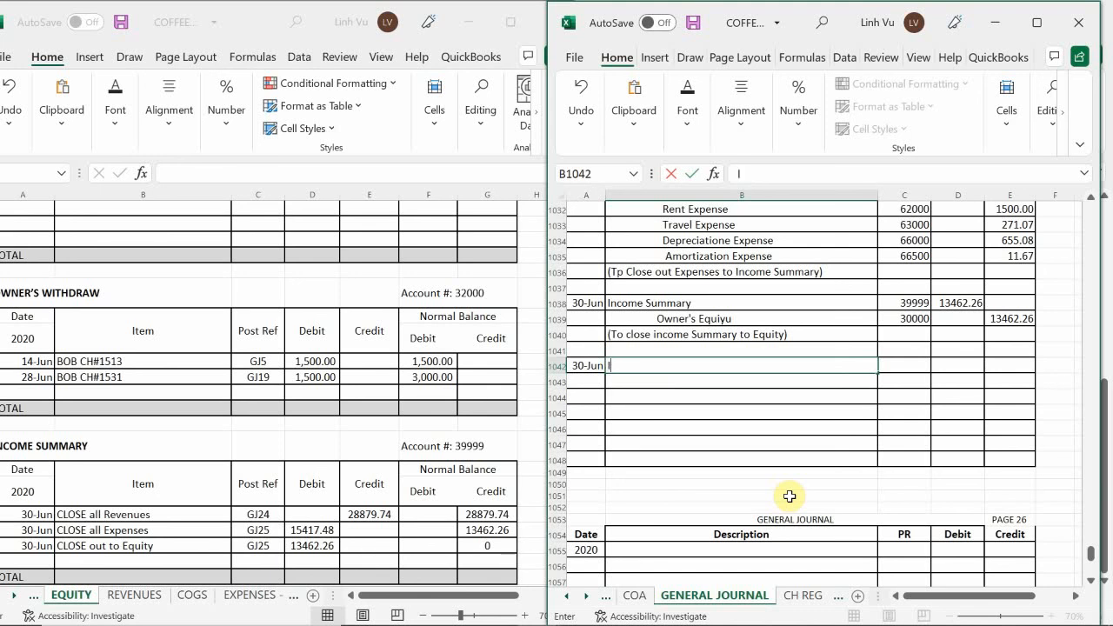
{"action": "type", "text": "Owber"}
{"action": "key", "text": "BackSpace"}
{"action": "key", "text": "BackSpace"}
{"action": "key", "text": "BackSpace"}
{"action": "type", "text": "ner's Equiy"}
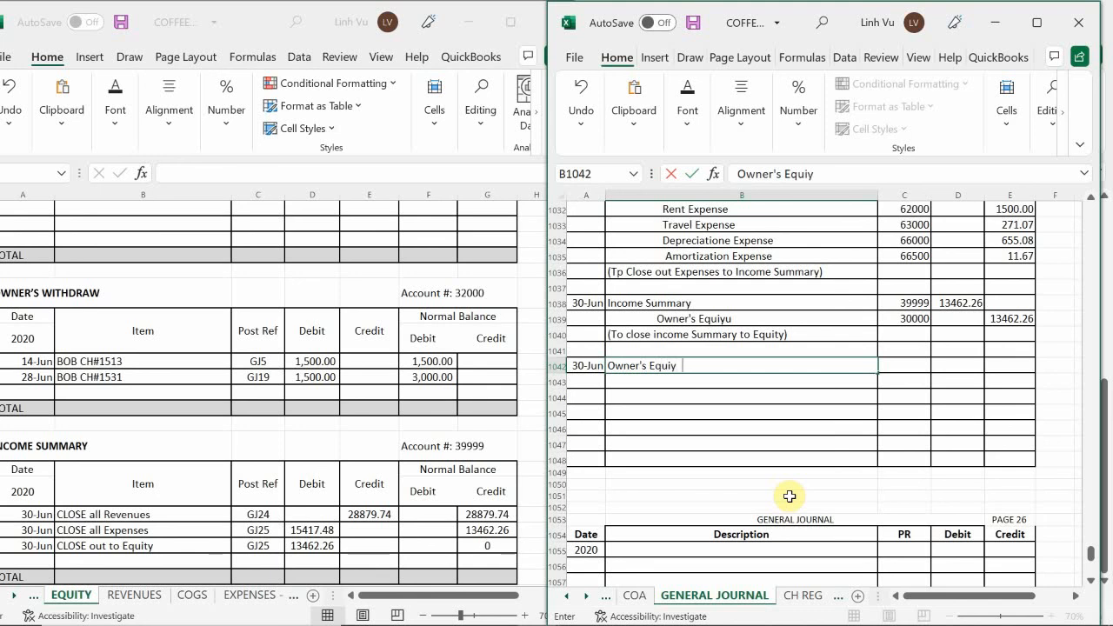
{"action": "key", "text": "BackSpace"}
{"action": "key", "text": "Return"}
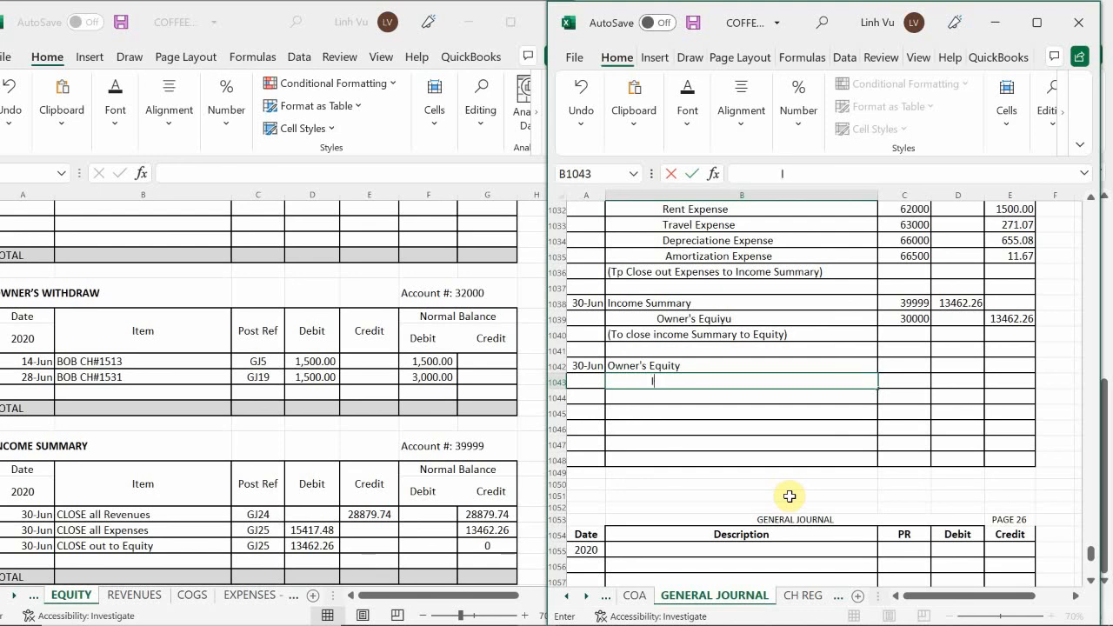
Enter "Owner's Withdraw" as the indented credited account in the description of journal row 1043
{"action": "type", "text": "Owner's With"}
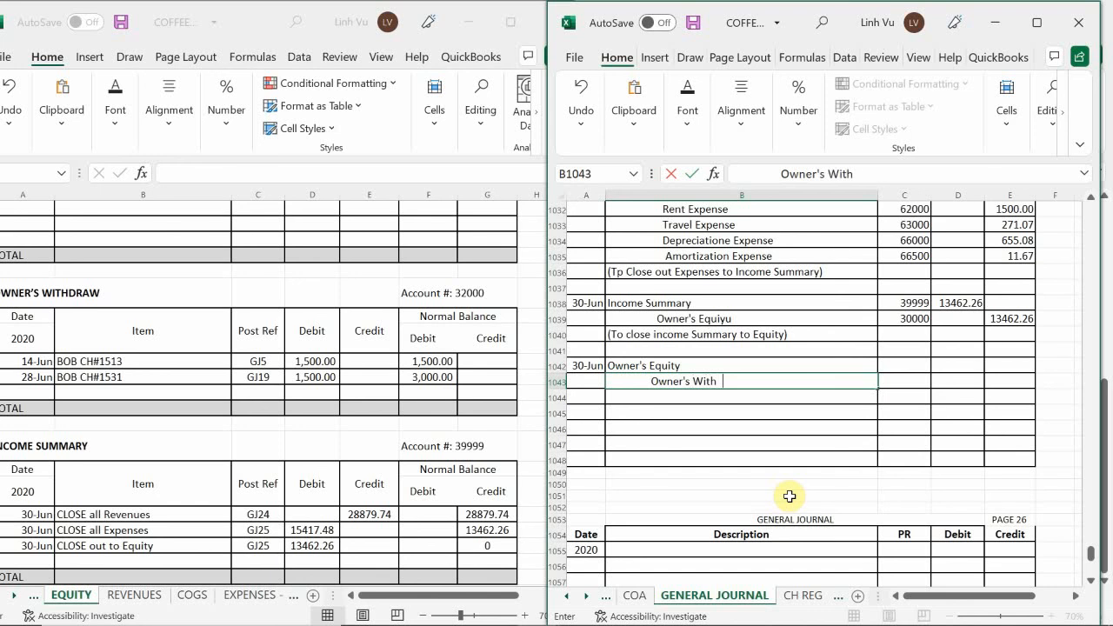
{"action": "type", "text": "dtraw"}
{"action": "key", "text": "Return"}
Set the PR codes to 30000 for Owner's Equity and 32000 for Owner's Withdraw in rows 1042 and 1043
{"action": "key", "text": "Right"}
{"action": "key", "text": "Up"}
{"action": "key", "text": "Up"}
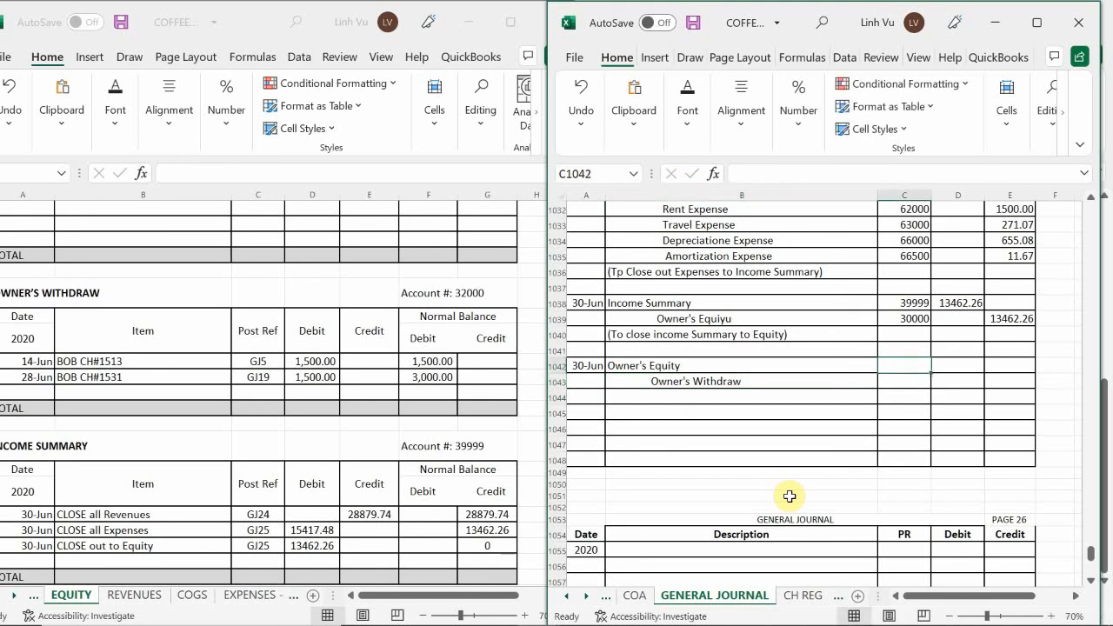
{"action": "type", "text": "30000"}
{"action": "key", "text": "Return"}
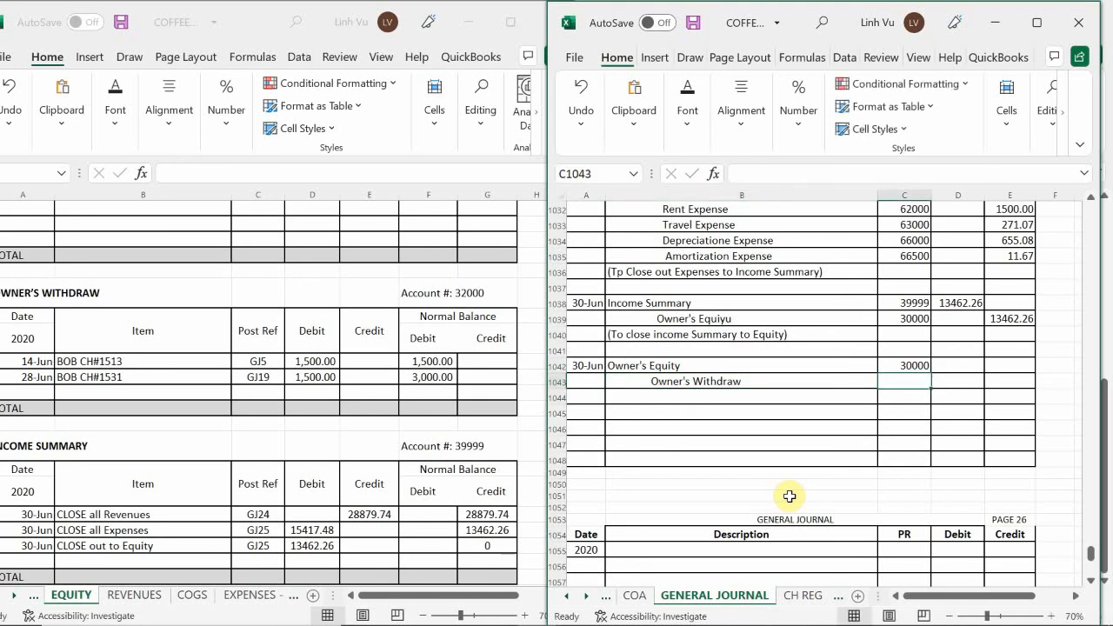
{"action": "type", "text": "32000"}
{"action": "key", "text": "Return"}
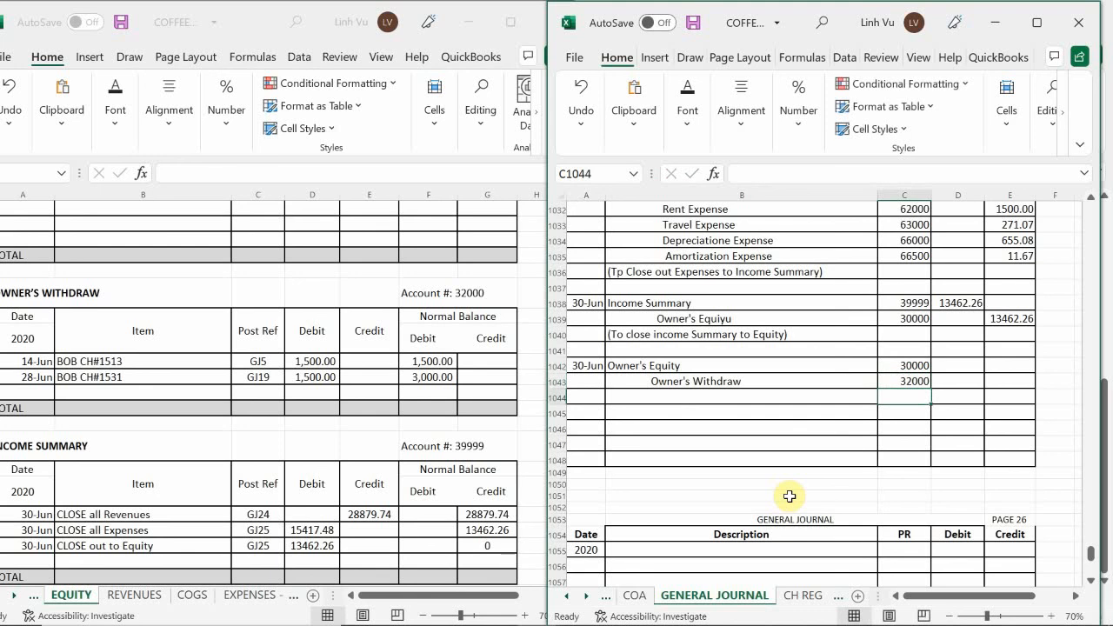
Debit Owner's Equity 3000.00 in D1042 and link the Owner's Withdraw credit in E1043 to it with =D1042
{"action": "key", "text": "Right"}
{"action": "key", "text": "Up"}
{"action": "key", "text": "Up"}
{"action": "type", "text": "3000.00"}
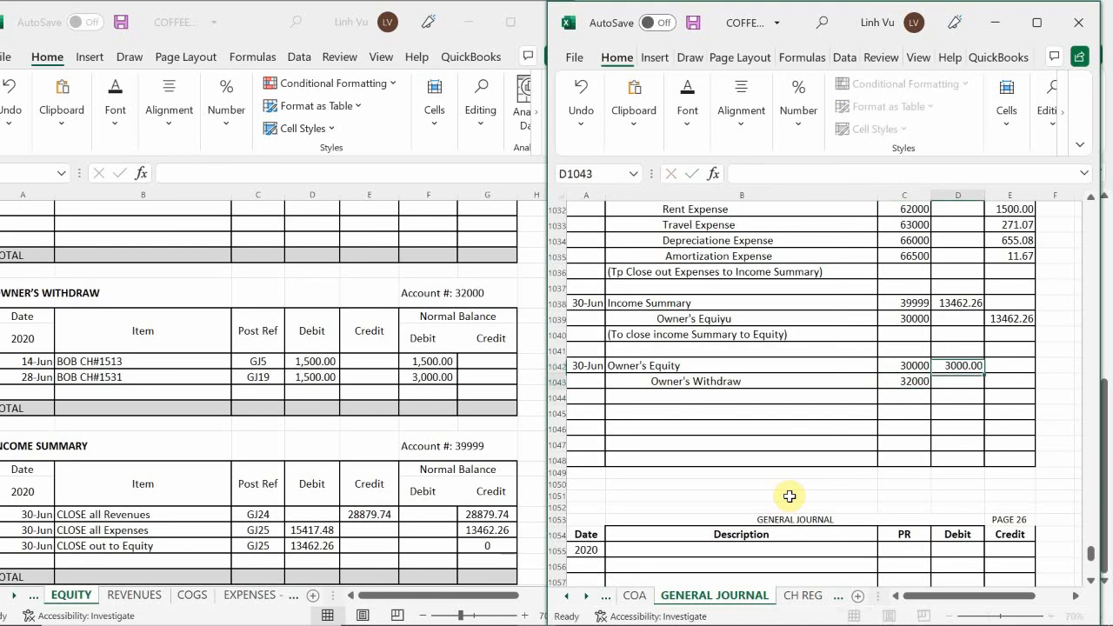
{"action": "key", "text": "Right"}
{"action": "type", "text": "="}
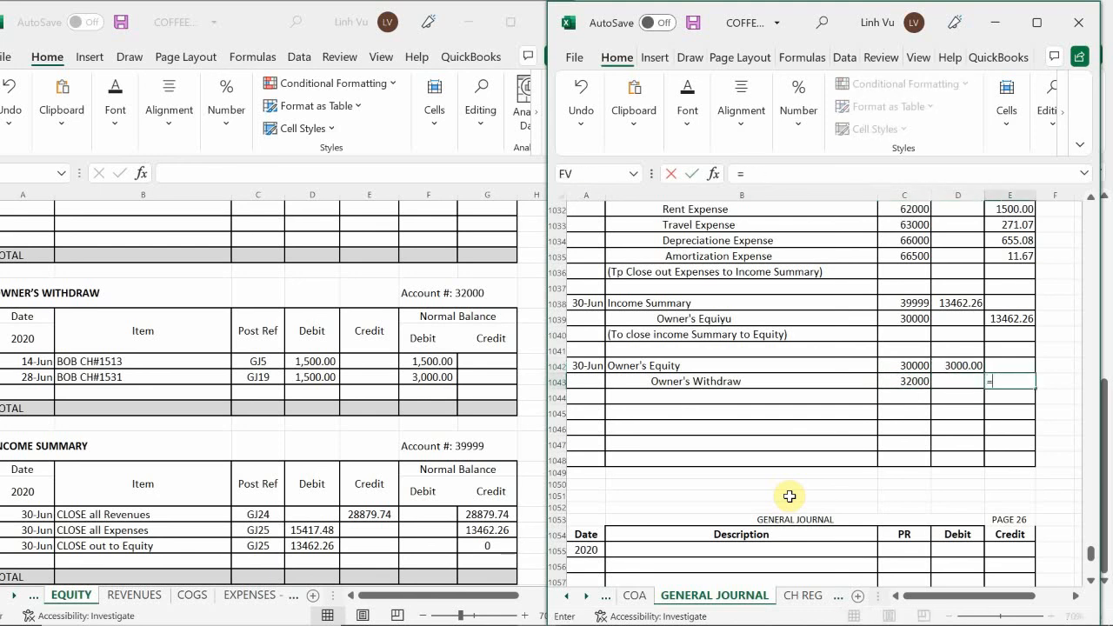
{"action": "key", "text": "Up"}
{"action": "key", "text": "Left"}
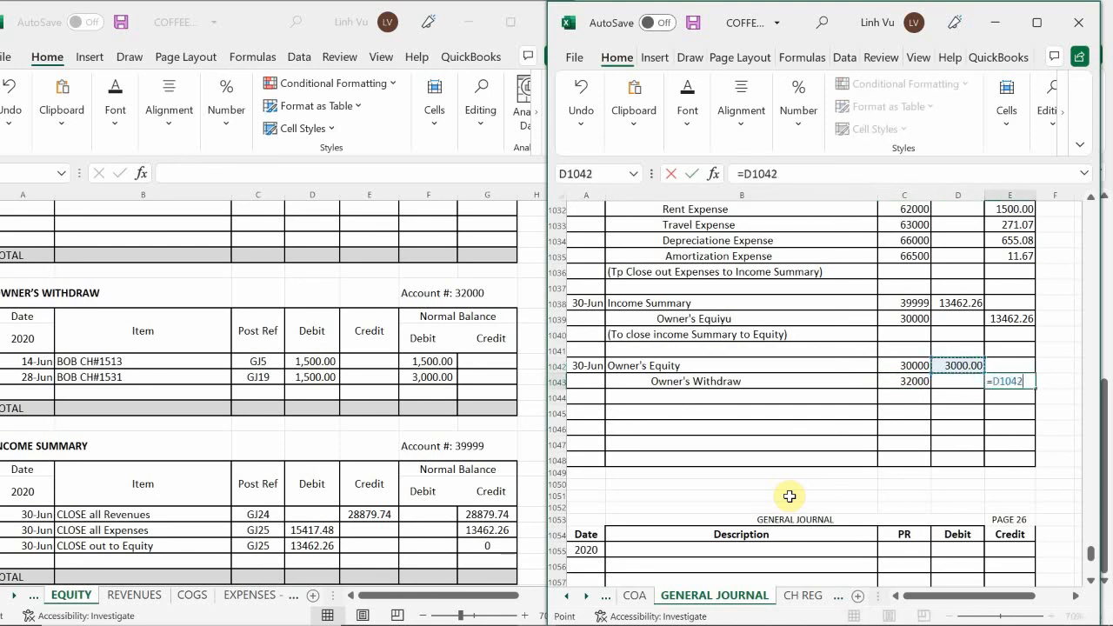
{"action": "key", "text": "Return"}
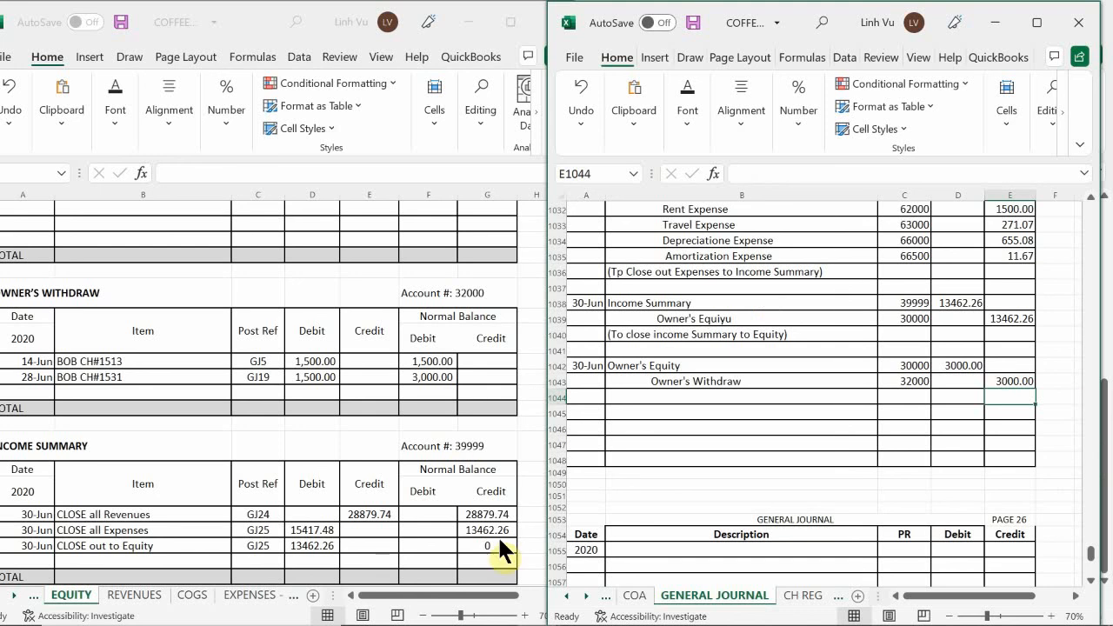
Begin the entry's explanation in B1044, below Owner's Withdraw, with the text "(To Close out"
{"action": "left_click", "coordinate": [637, 395]}
{"action": "type", "text": "(Tp C;p"}
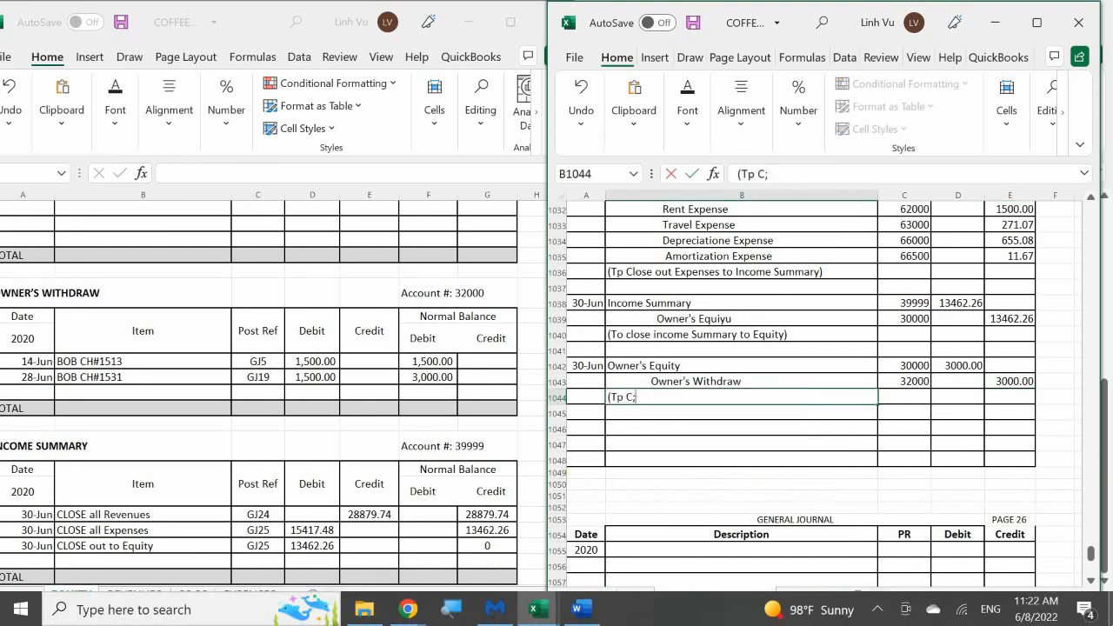
{"action": "key", "text": "BackSpace"}
{"action": "key", "text": "BackSpace"}
{"action": "key", "text": "BackSpace"}
{"action": "key", "text": "BackSpace"}
{"action": "type", "text": "i"}
{"action": "key", "text": "BackSpace"}
{"action": "type", "text": "o Close out Q"}
{"action": "key", "text": "BackSpace"}
{"action": "key", "text": "Left"}
{"action": "type", "text": "Q"}
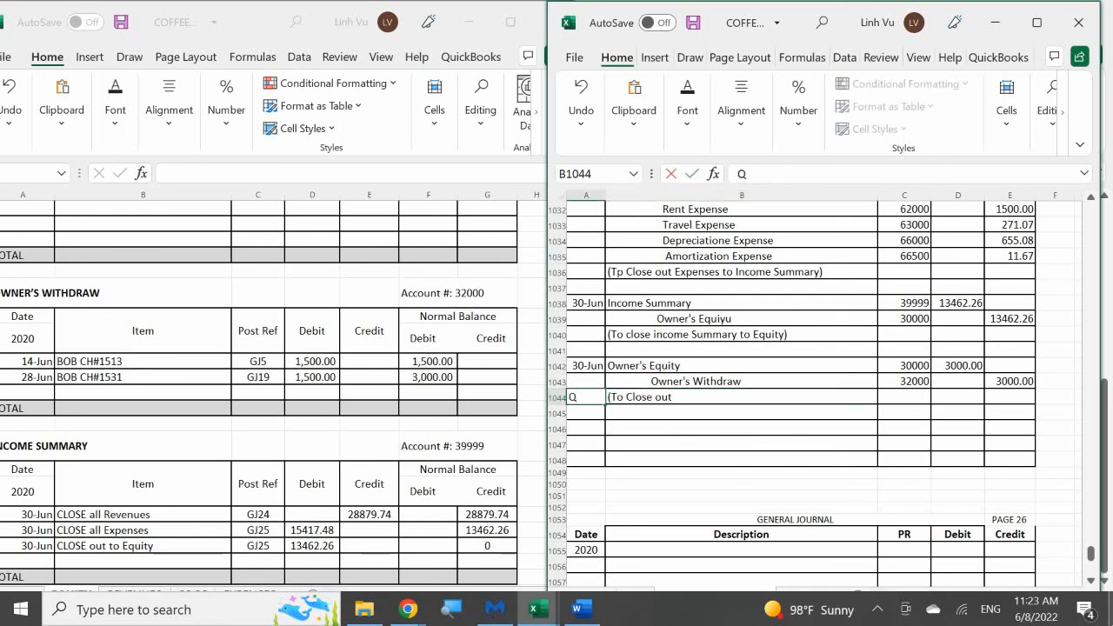
Complete the explanation in B1044 so it reads "(To Close out Withdraws tp Equity)"
{"action": "left_click", "coordinate": [715, 403]}
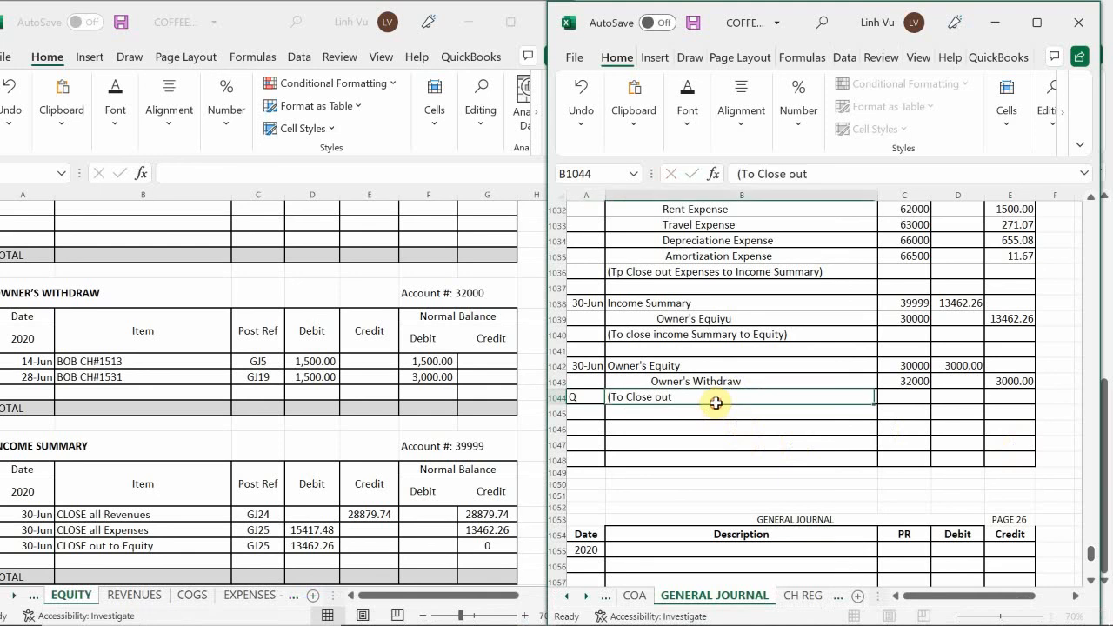
{"action": "double_click", "coordinate": [715, 403]}
{"action": "type", "text": "W"}
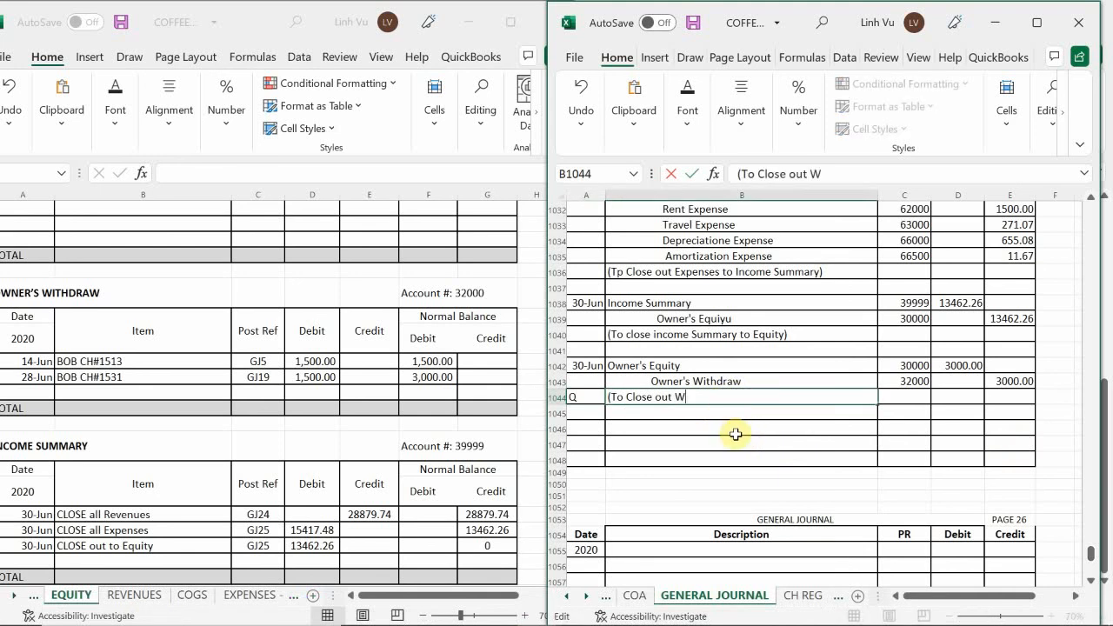
{"action": "type", "text": "ithdraws t"}
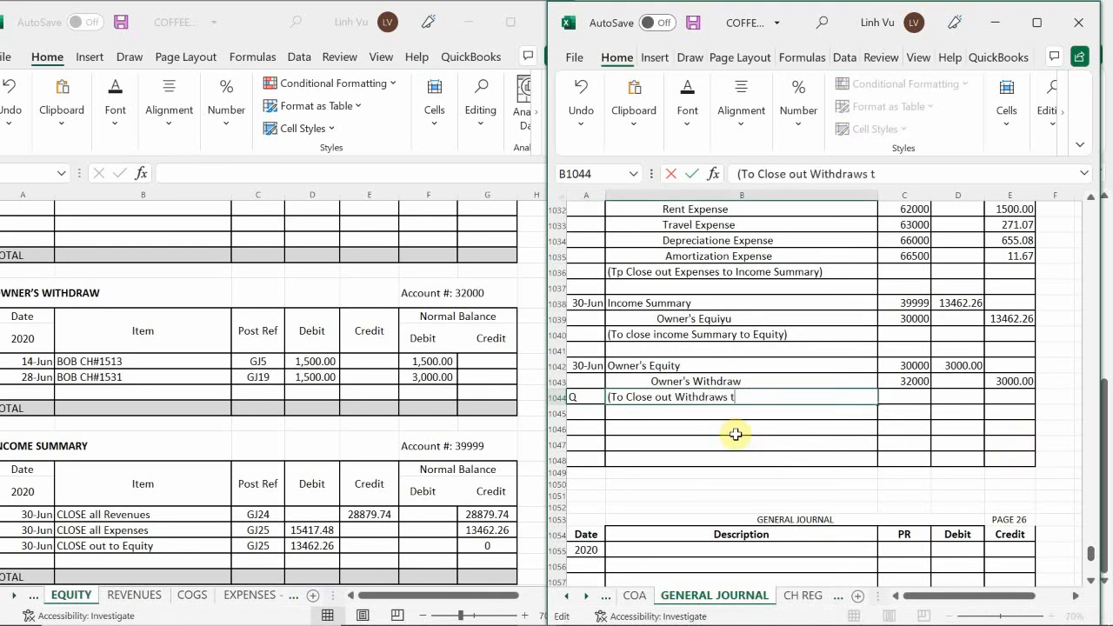
{"action": "type", "text": "p"}
{"action": "type", "text": " Eq"}
{"action": "type", "text": "uiyu"}
{"action": "key", "text": "BackSpace"}
{"action": "key", "text": "BackSpace"}
{"action": "key", "text": "Return"}
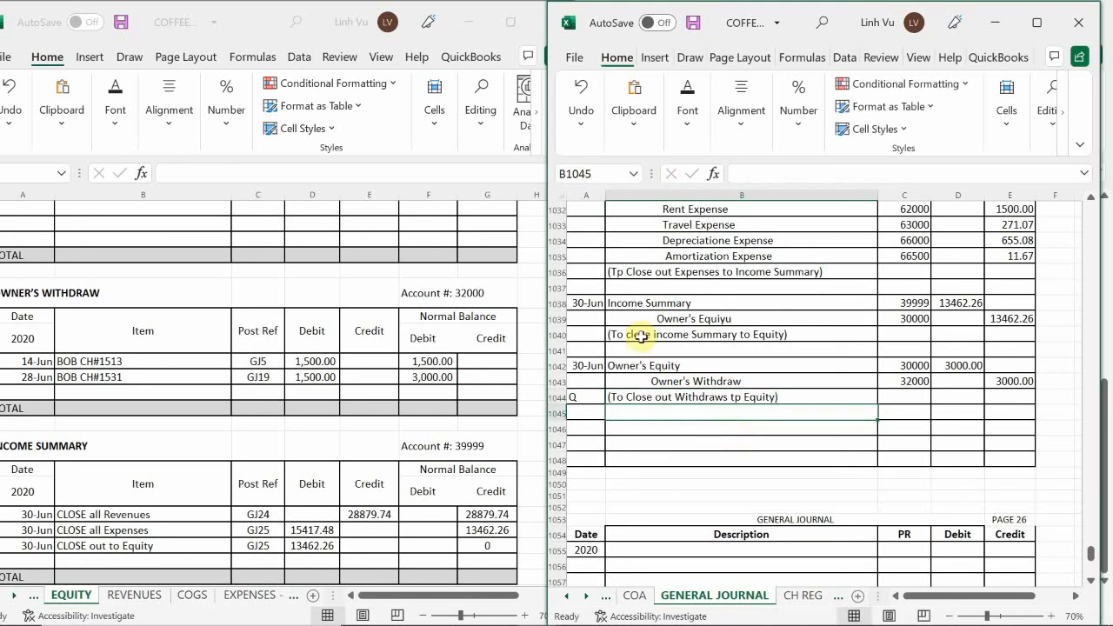
Date the empty row below the 28-Jun entry in the Owner's Withdraw ledger 6/30
{"action": "left_click", "coordinate": [76, 381]}
{"action": "scroll", "coordinate": [81, 381], "scroll_direction": "up", "scroll_amount": 1}
{"action": "scroll", "coordinate": [81, 381], "scroll_direction": "up", "scroll_amount": 2}
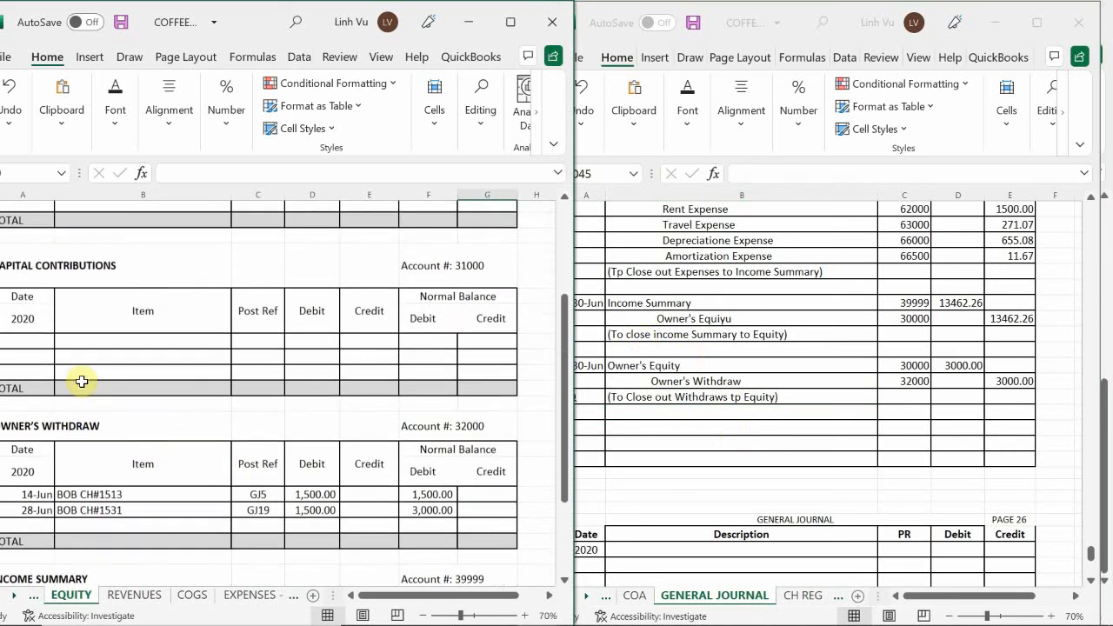
{"action": "scroll", "coordinate": [81, 380], "scroll_direction": "down", "scroll_amount": 3}
{"action": "left_click", "coordinate": [29, 395]}
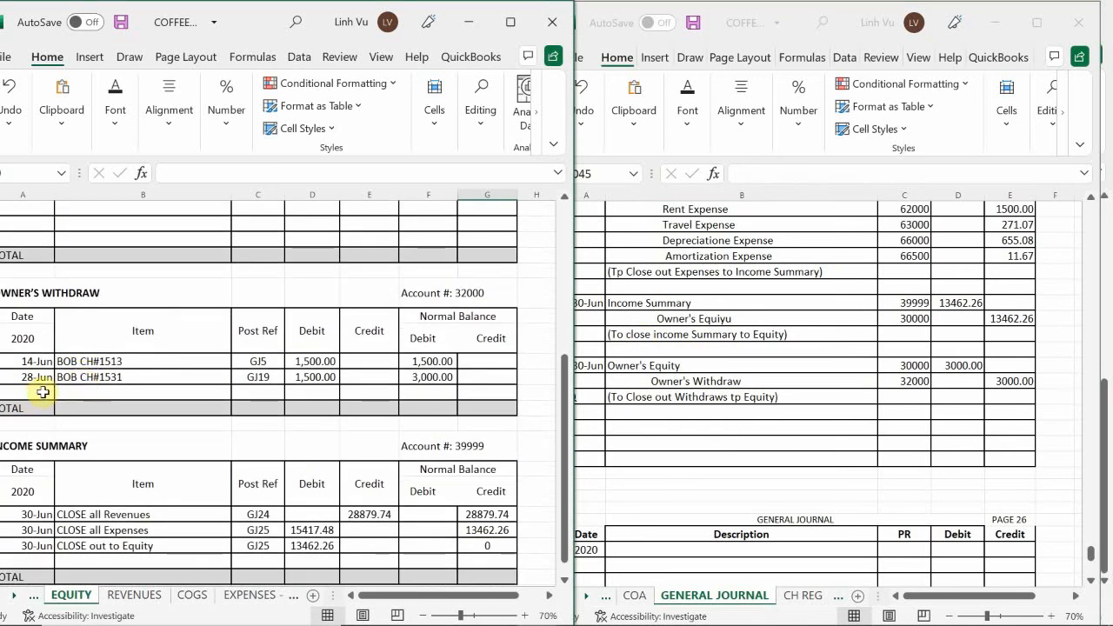
{"action": "type", "text": "6/30"}
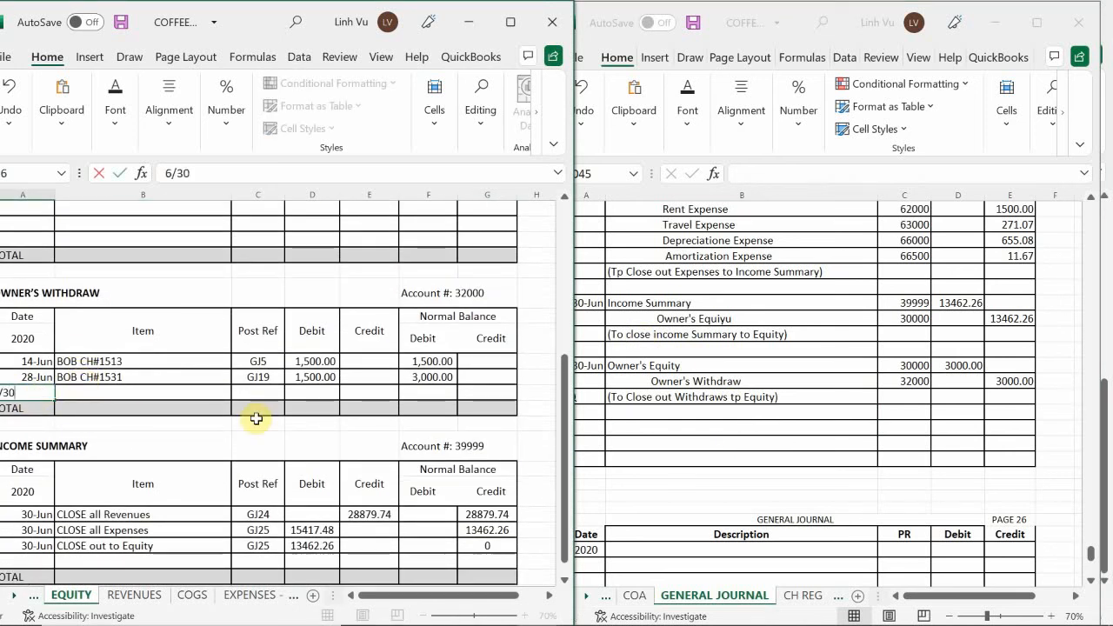
{"action": "key", "text": "Return"}
{"action": "key", "text": "Up"}
{"action": "key", "text": "Right"}
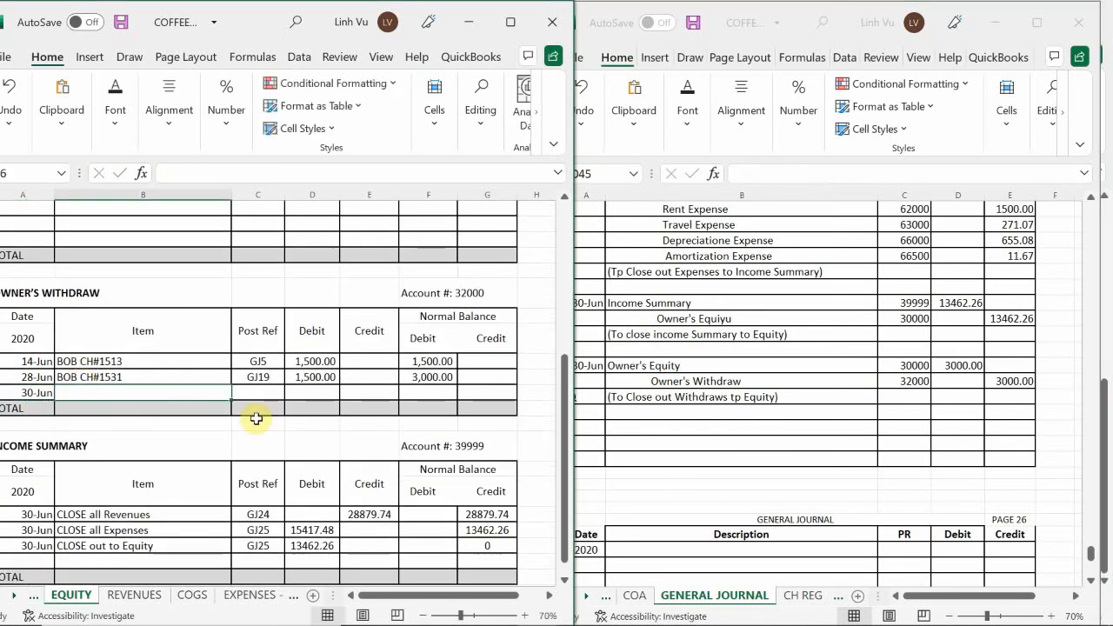
Give the 30-Jun row of the Owner's Withdraw ledger the item CLOSE and post reference GJ25
{"action": "type", "text": "CLOSE"}
{"action": "key", "text": "Tab"}
{"action": "type", "text": "GJ"}
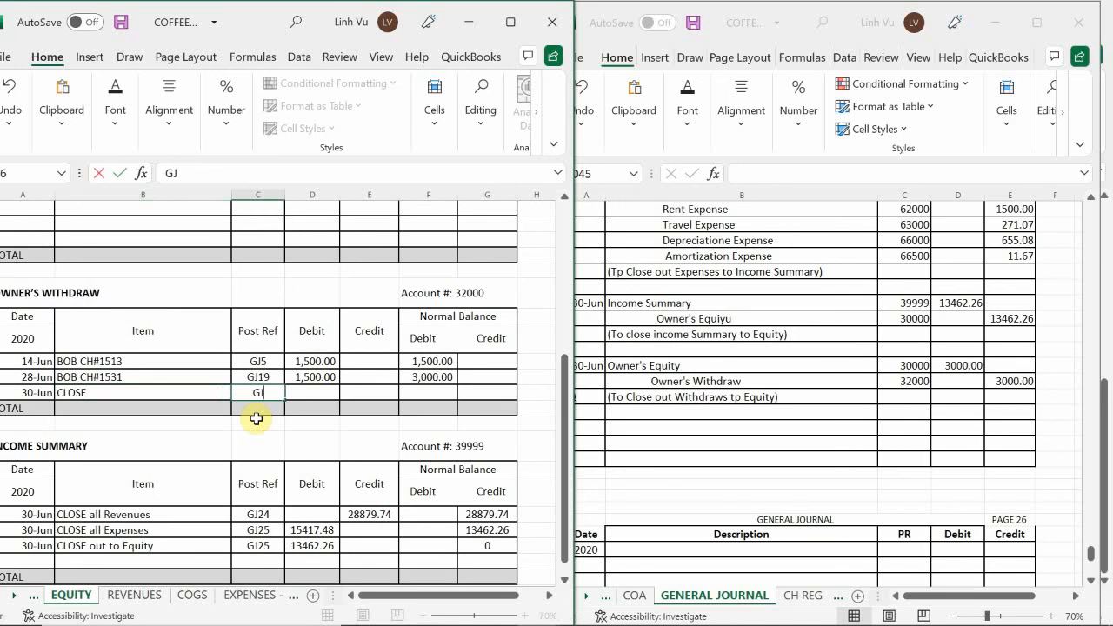
{"action": "type", "text": "25"}
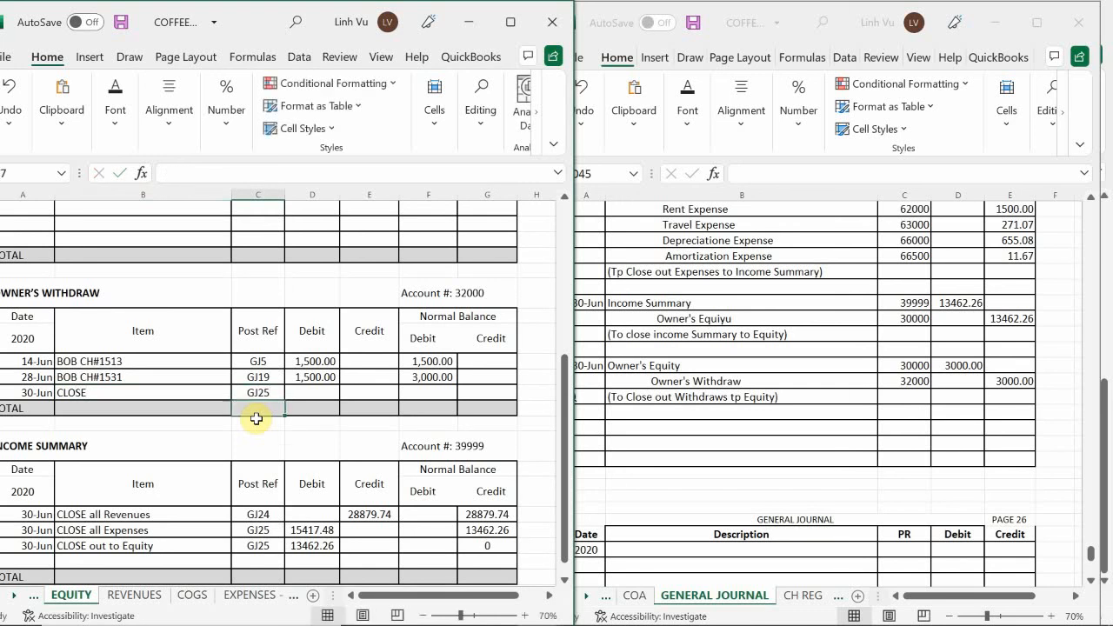
Credit 3000 in the Owner's Withdraw CLOSE row and extend the running debit balance formula from F25 down to F26
{"action": "key", "text": "Tab"}
{"action": "key", "text": "Tab"}
{"action": "type", "text": "3,000"}
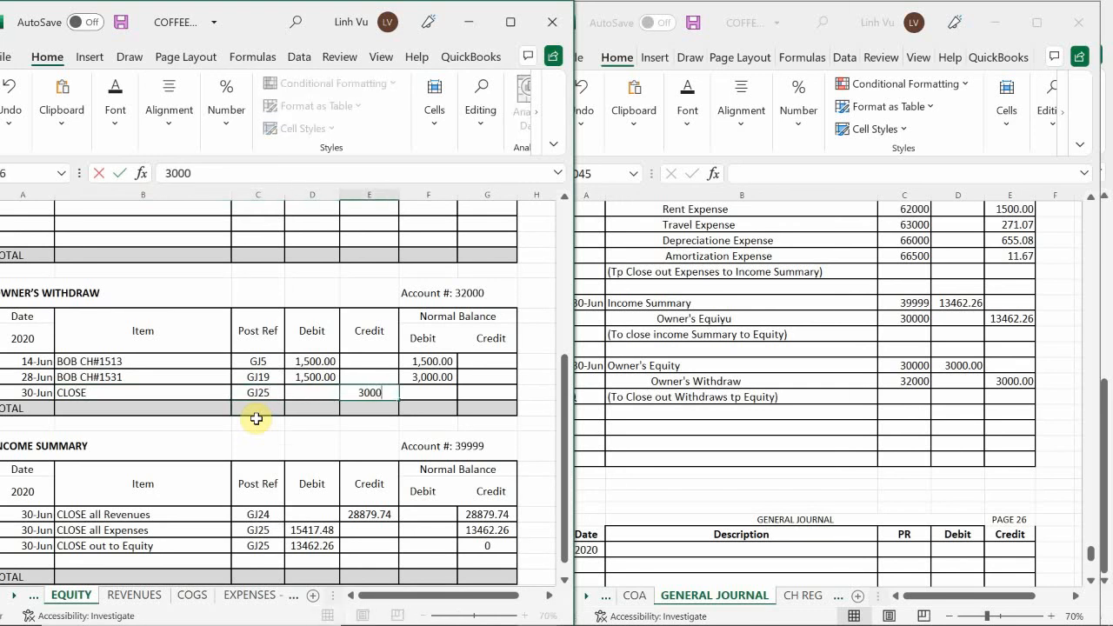
{"action": "key", "text": "Tab"}
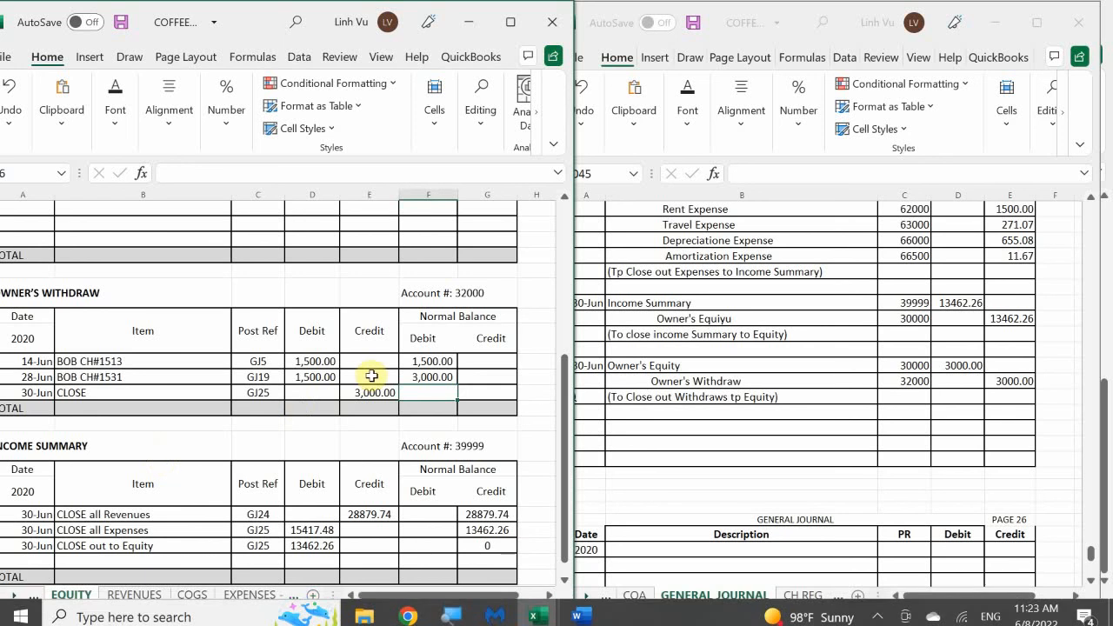
{"action": "left_click", "coordinate": [416, 373]}
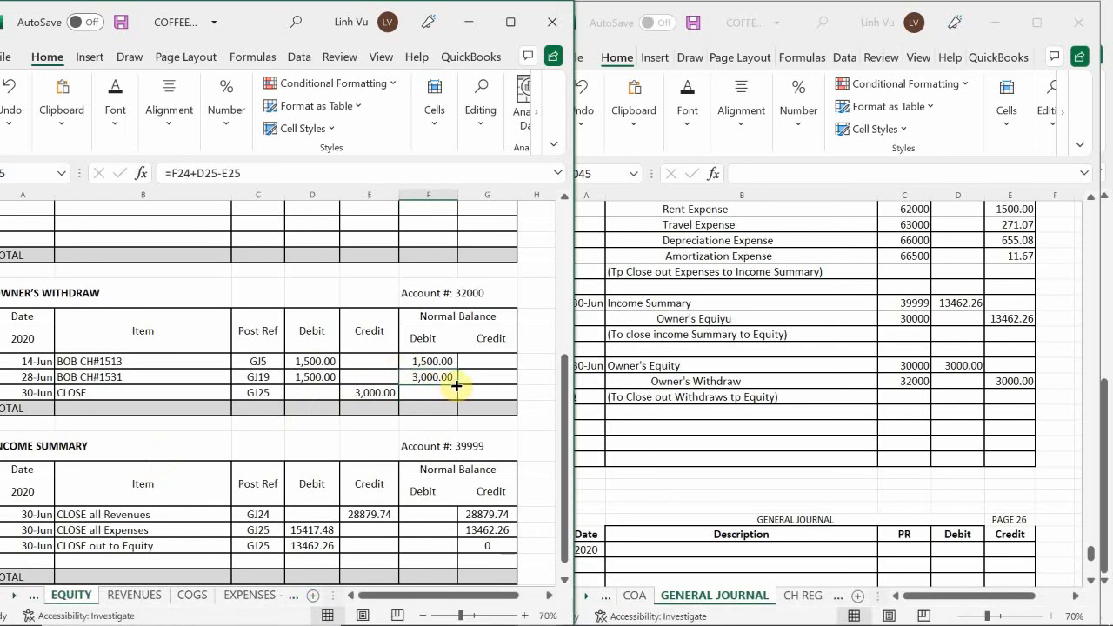
{"action": "left_click_drag", "start_coordinate": [456, 389], "coordinate": [427, 400]}
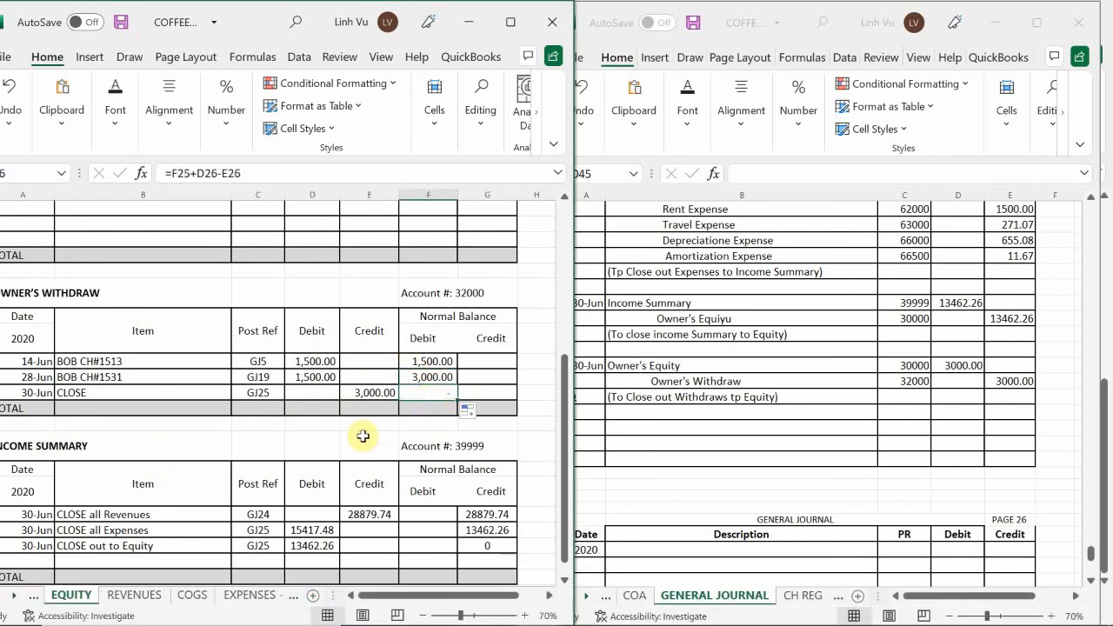
Add a 6/30 row to the Owner's Equity ledger below Close out Income Summary, with item "Withddraws" and post reference GJ25
{"action": "scroll", "coordinate": [300, 398], "scroll_direction": "up", "scroll_amount": 8}
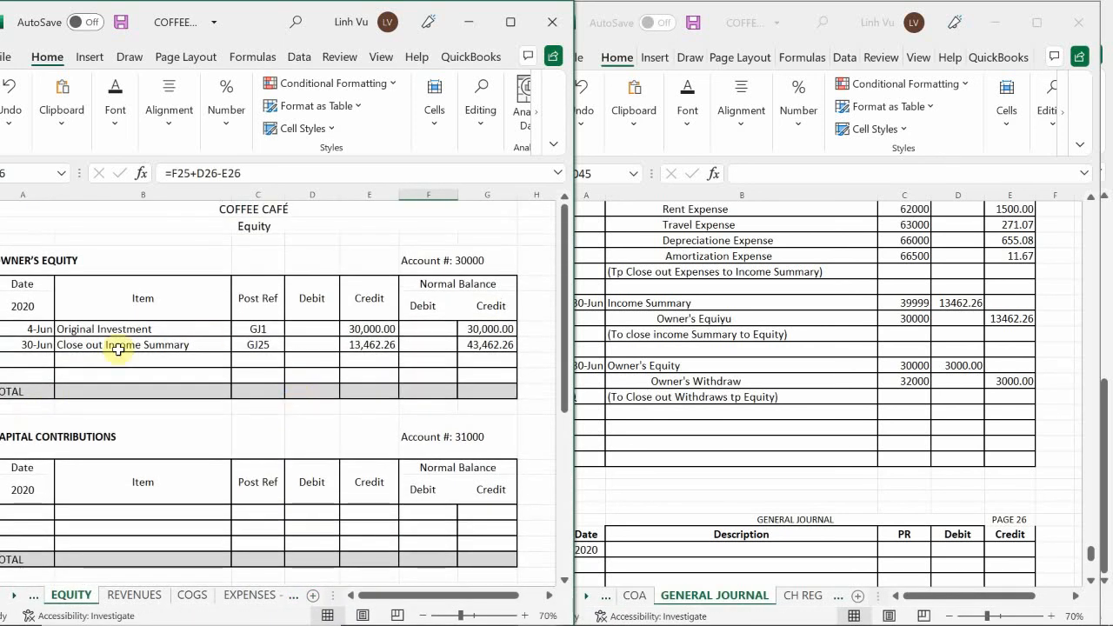
{"action": "left_click", "coordinate": [33, 360]}
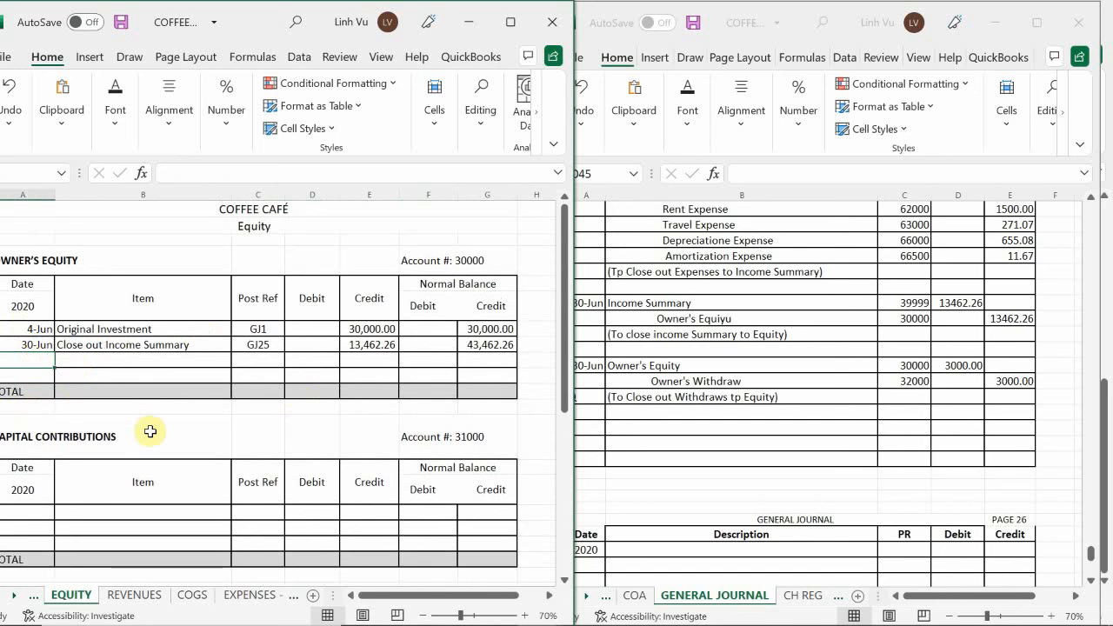
{"action": "type", "text": "6/30"}
{"action": "key", "text": "Tab"}
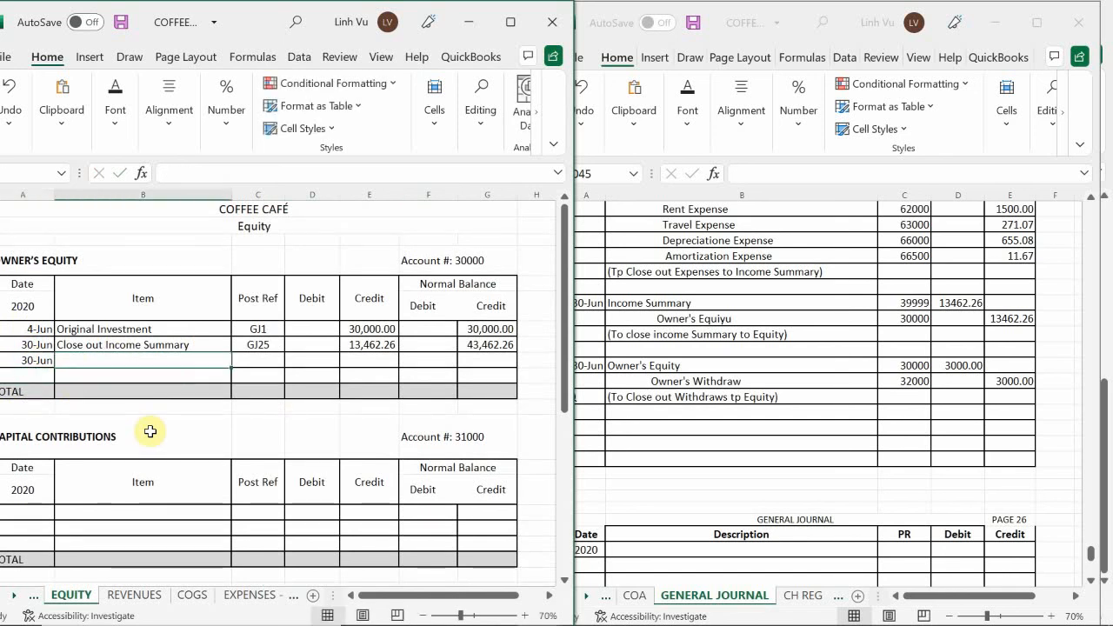
{"action": "type", "text": "Withdrt"}
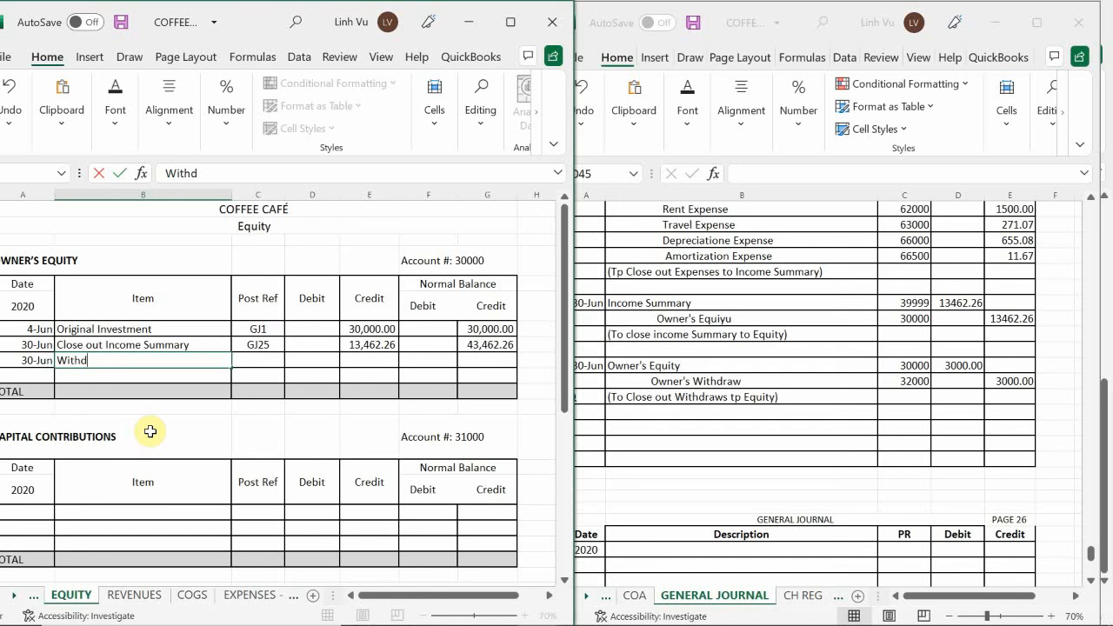
{"action": "type", "text": "draws"}
{"action": "key", "text": "Tab"}
{"action": "type", "text": "GJ"}
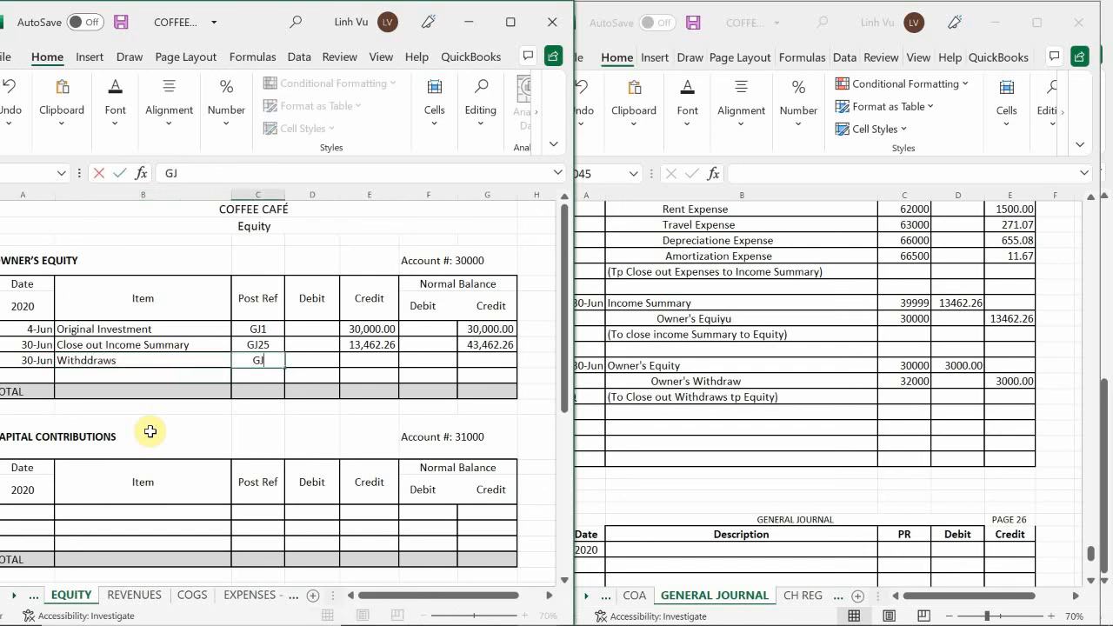
{"action": "type", "text": "25"}
{"action": "key", "text": "Tab"}
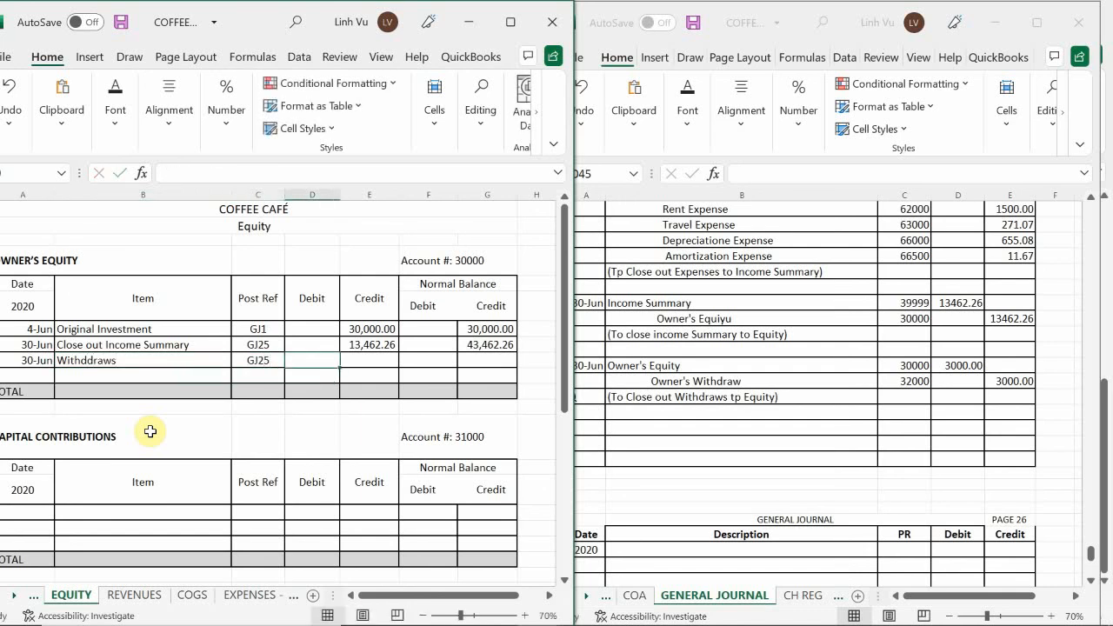
Debit 3000 in the new Owner's Equity row and extend the running credit balance formula from G8 down to G9
{"action": "type", "text": "3000"}
{"action": "key", "text": "Return"}
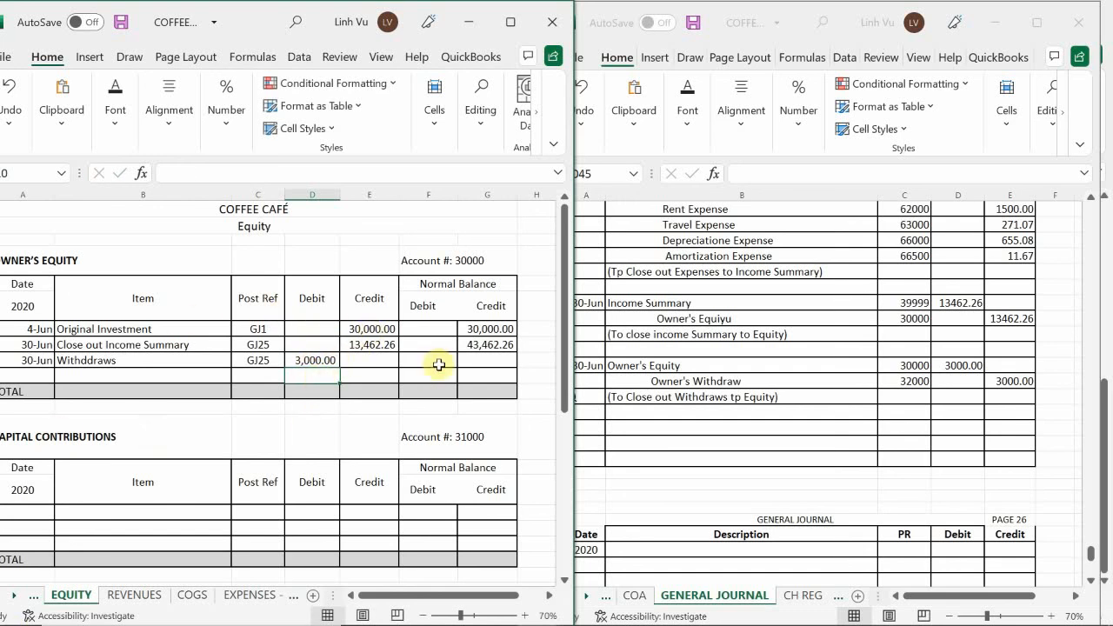
{"action": "left_click", "coordinate": [479, 345]}
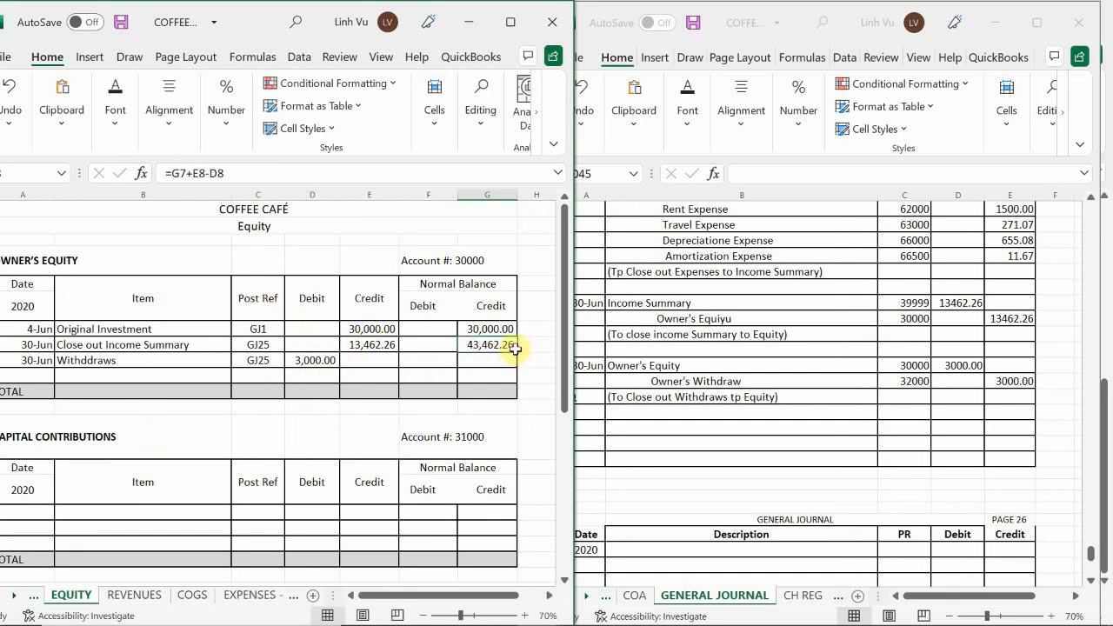
{"action": "left_click_drag", "start_coordinate": [518, 352], "coordinate": [516, 369]}
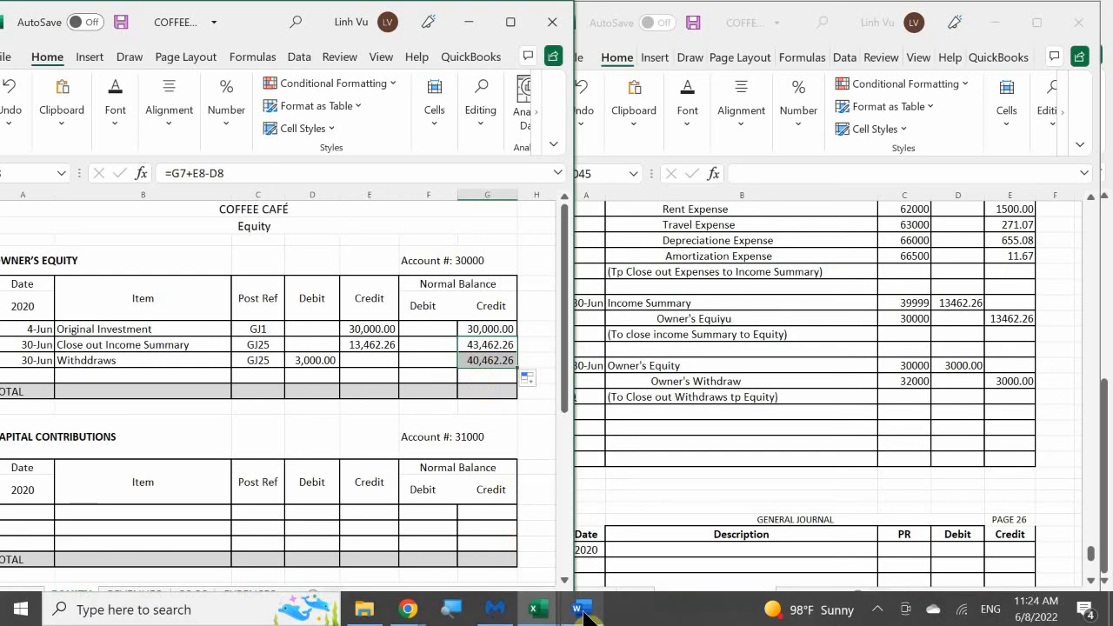
Check the ending balance on the Statement of Owner's Equity in the COFFEE CAFE FINANCIAL FORMS ANSWERS workbook
{"action": "mouse_move", "coordinate": [536, 612]}
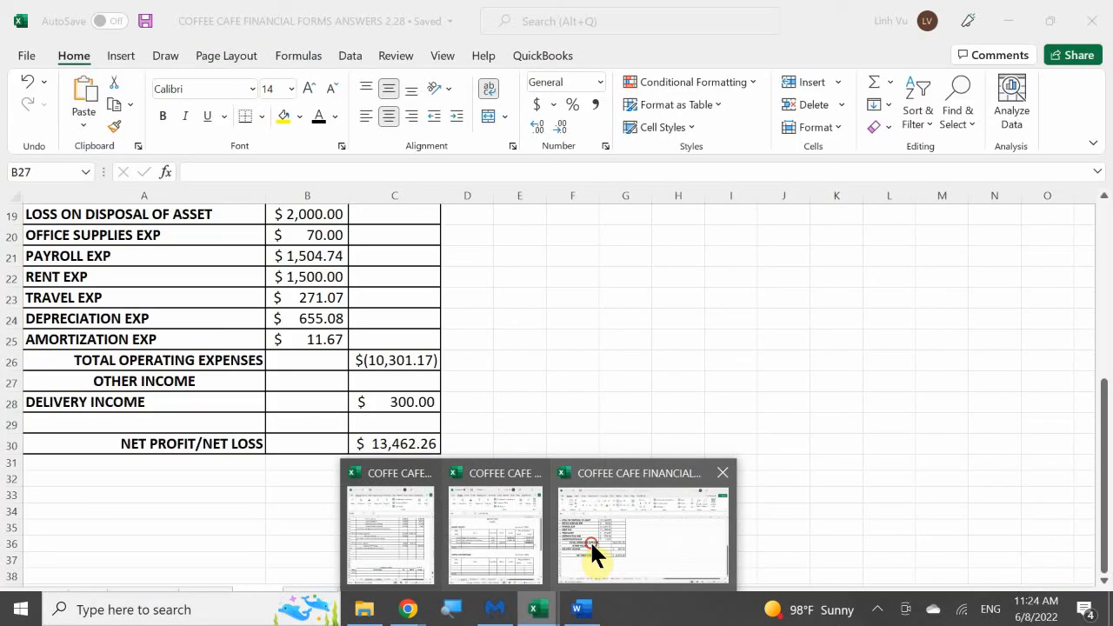
{"action": "left_click", "coordinate": [591, 546]}
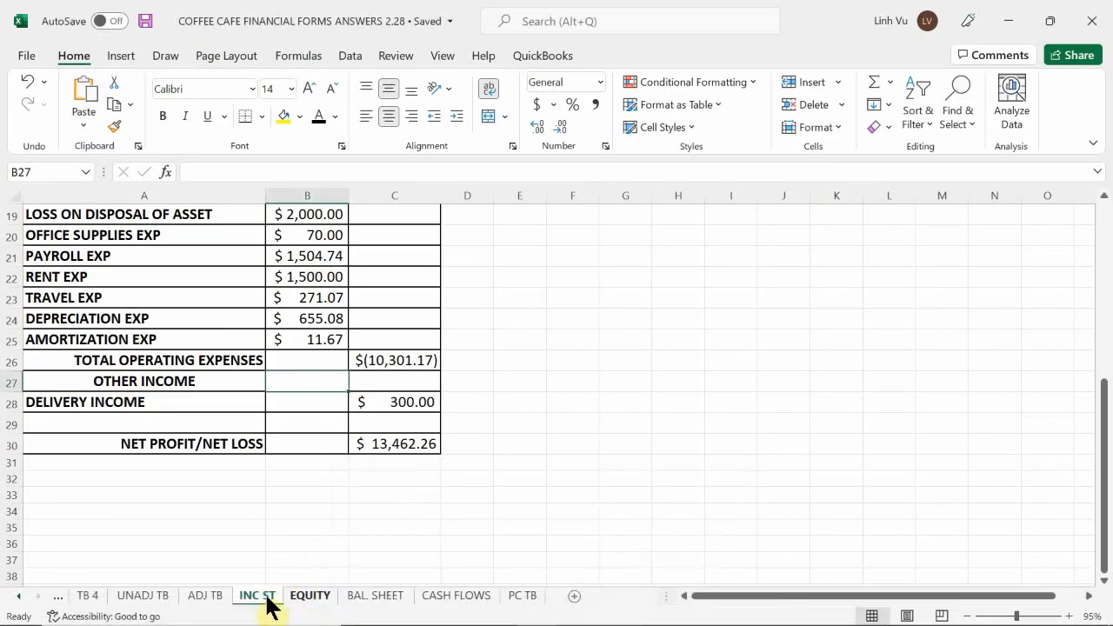
{"action": "left_click", "coordinate": [306, 598]}
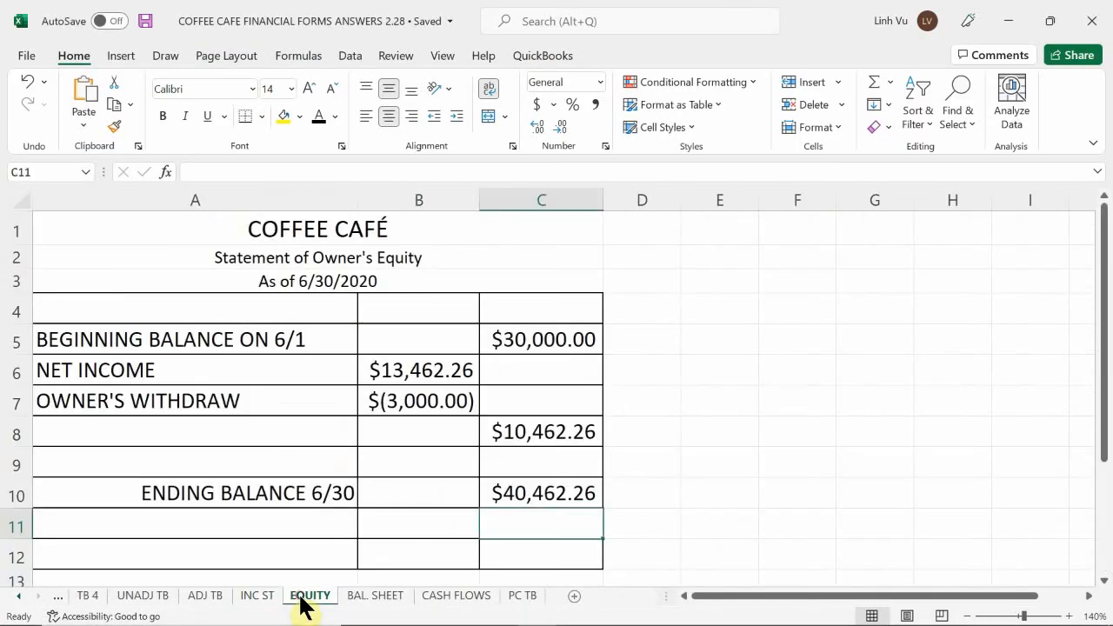
{"action": "left_click", "coordinate": [377, 487]}
{"action": "scroll", "coordinate": [414, 443], "scroll_direction": "down", "scroll_amount": 1}
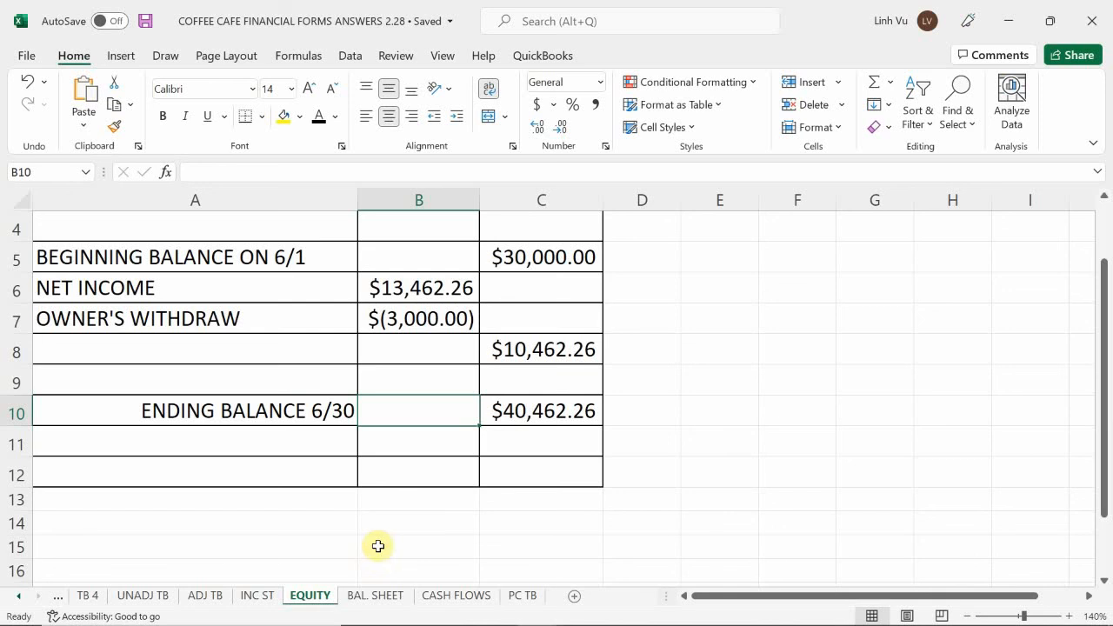
Return to the general journal workbook and replace the stray Q in A1044 with the date 6/30
{"action": "mouse_move", "coordinate": [539, 619]}
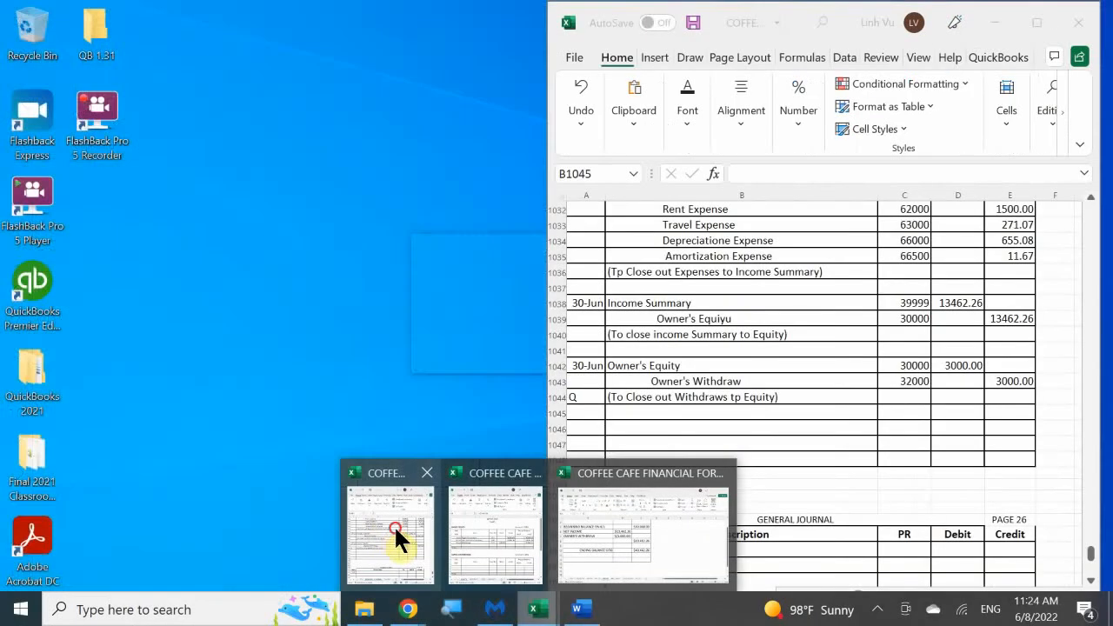
{"action": "left_click", "coordinate": [394, 525]}
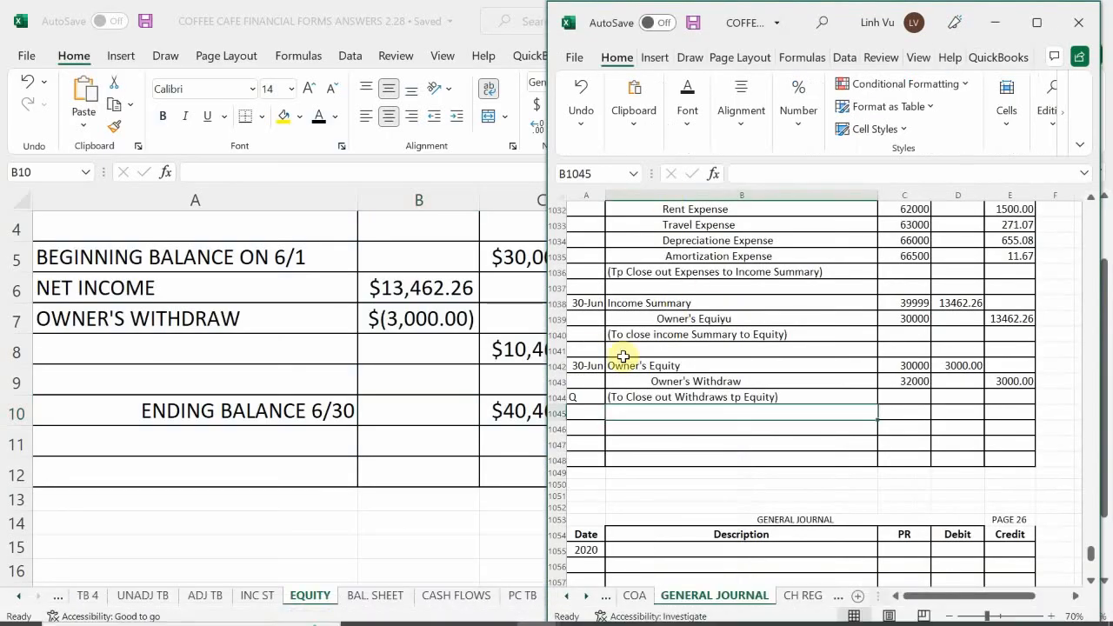
{"action": "left_click", "coordinate": [676, 443]}
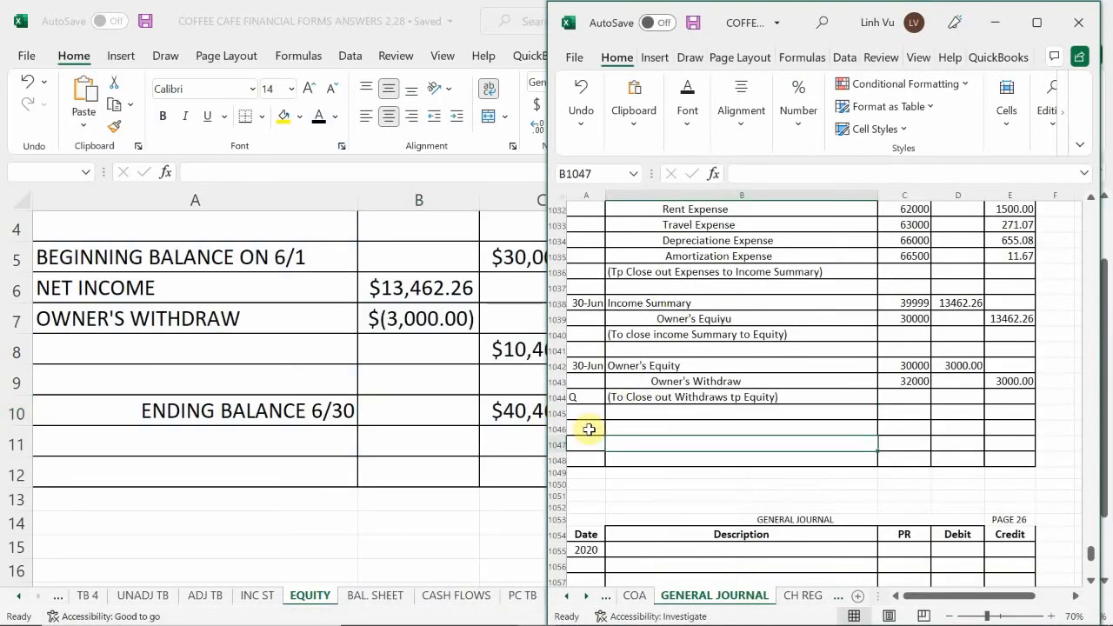
{"action": "left_click", "coordinate": [586, 398]}
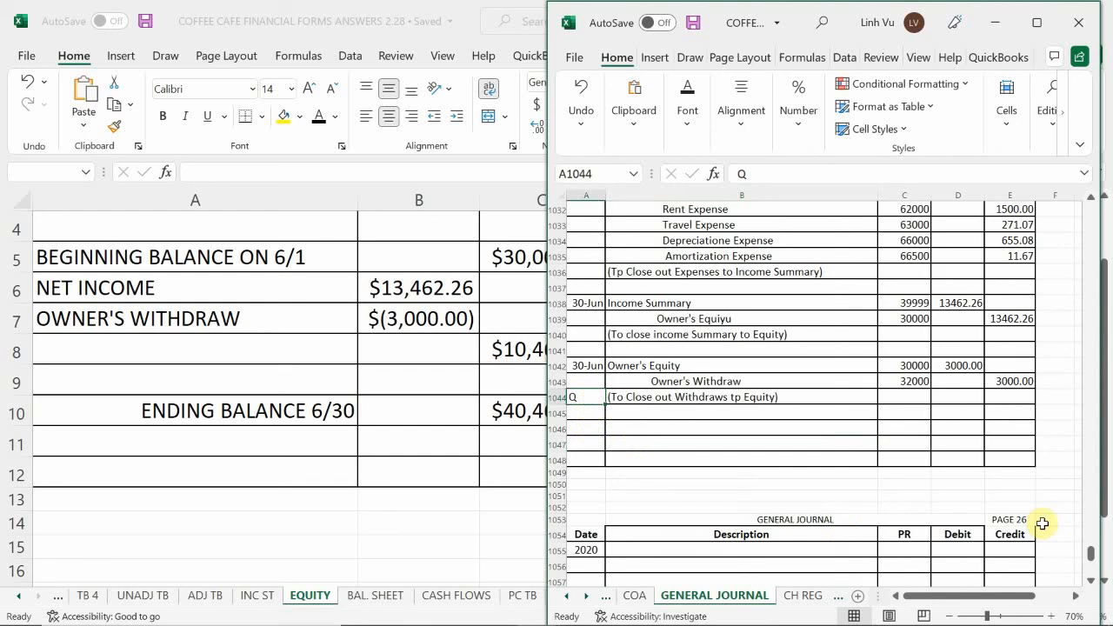
{"action": "type", "text": "6"}
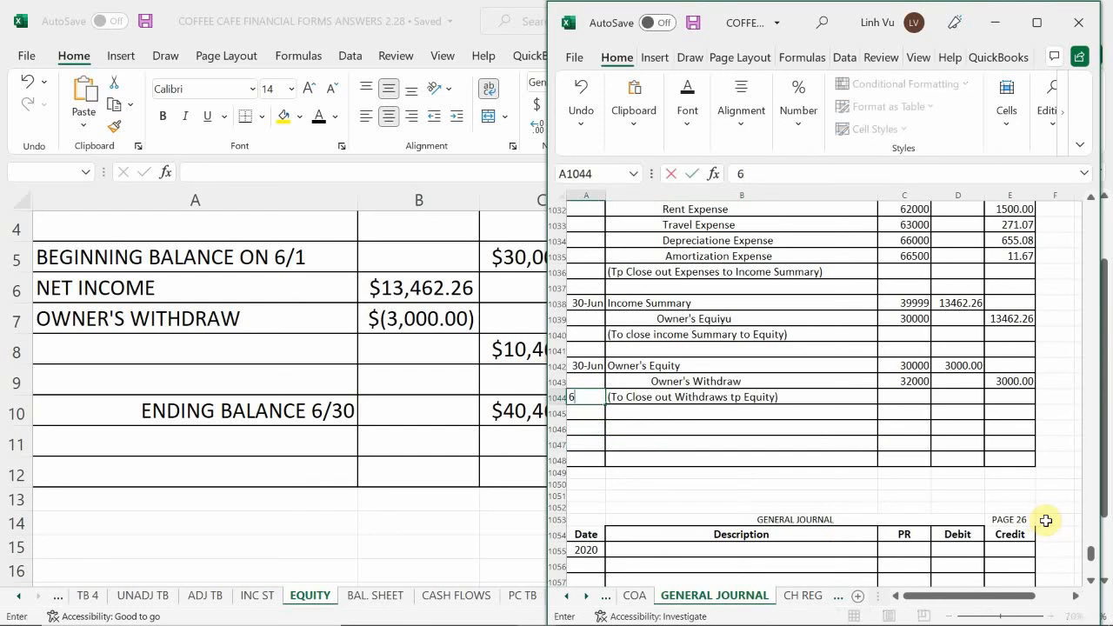
{"action": "type", "text": "/30"}
{"action": "key", "text": "Return"}
{"action": "key", "text": "Return"}
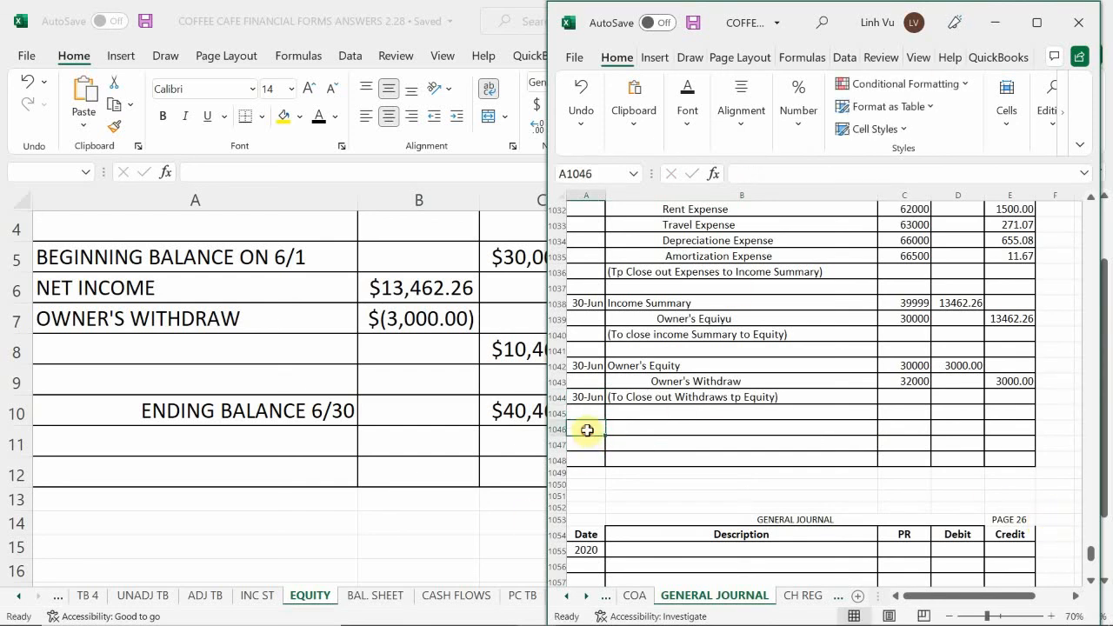
Fill the journal row A1046:E1046 with black
{"action": "left_click_drag", "start_coordinate": [586, 430], "coordinate": [994, 425]}
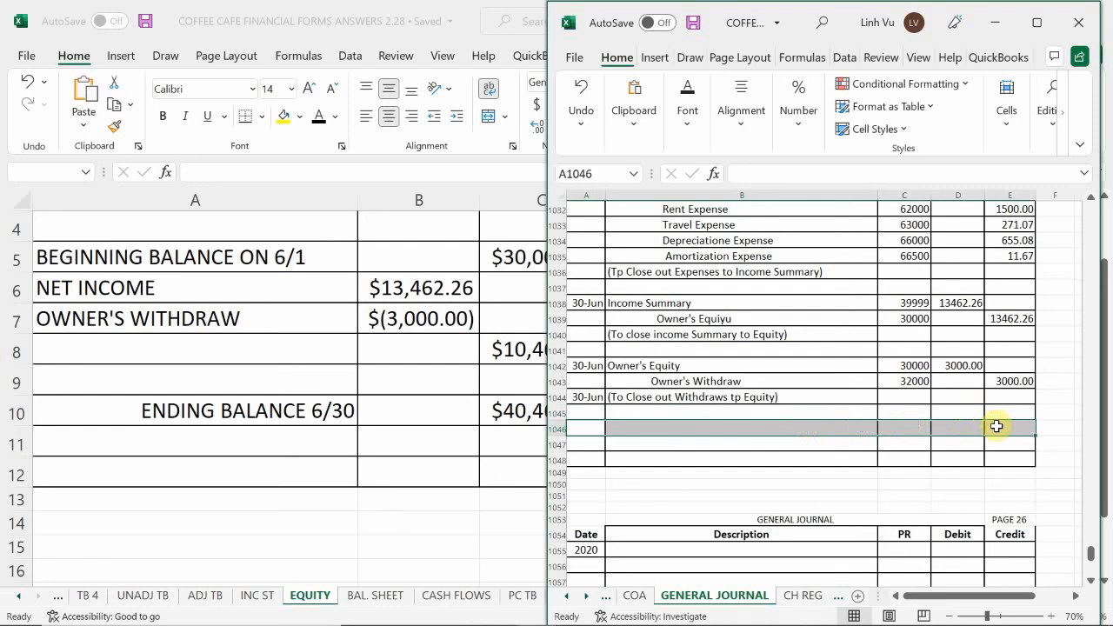
{"action": "left_click", "coordinate": [684, 117]}
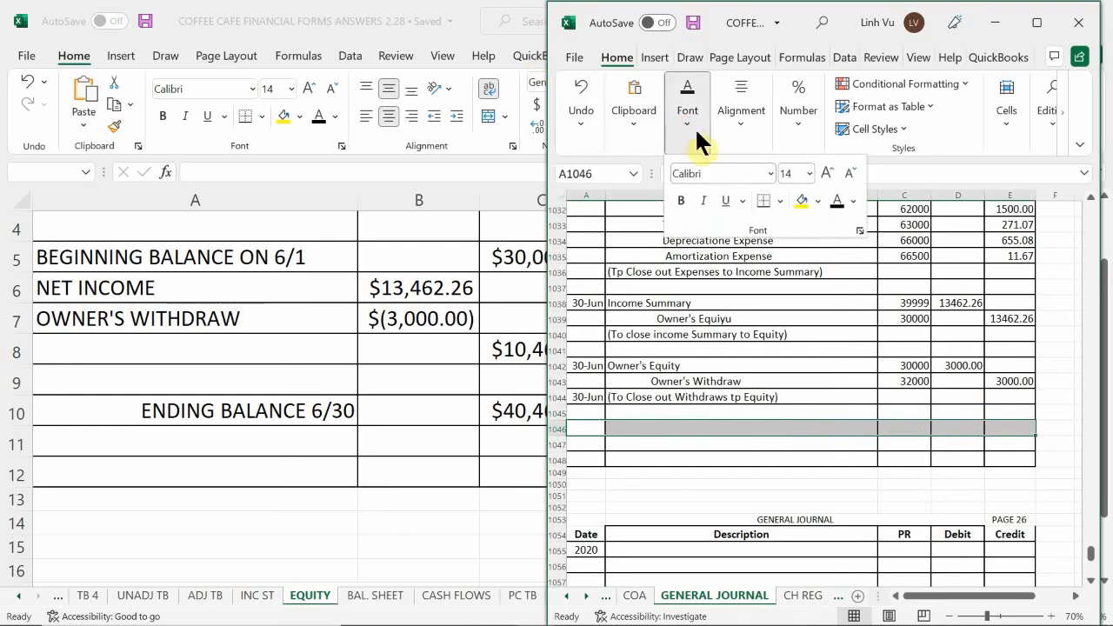
{"action": "left_click", "coordinate": [817, 201]}
{"action": "left_click", "coordinate": [814, 244]}
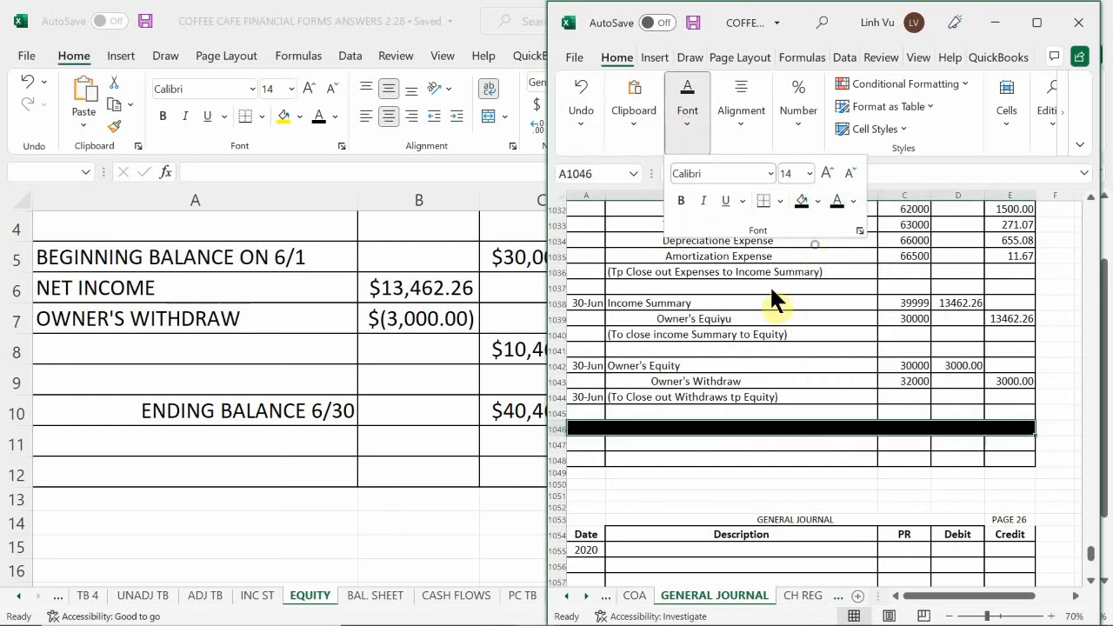
Set the font colour of B1046 in the black journal row to white and enter CLOSE THE BOOKS there
{"action": "left_click", "coordinate": [643, 430]}
{"action": "left_click", "coordinate": [646, 427]}
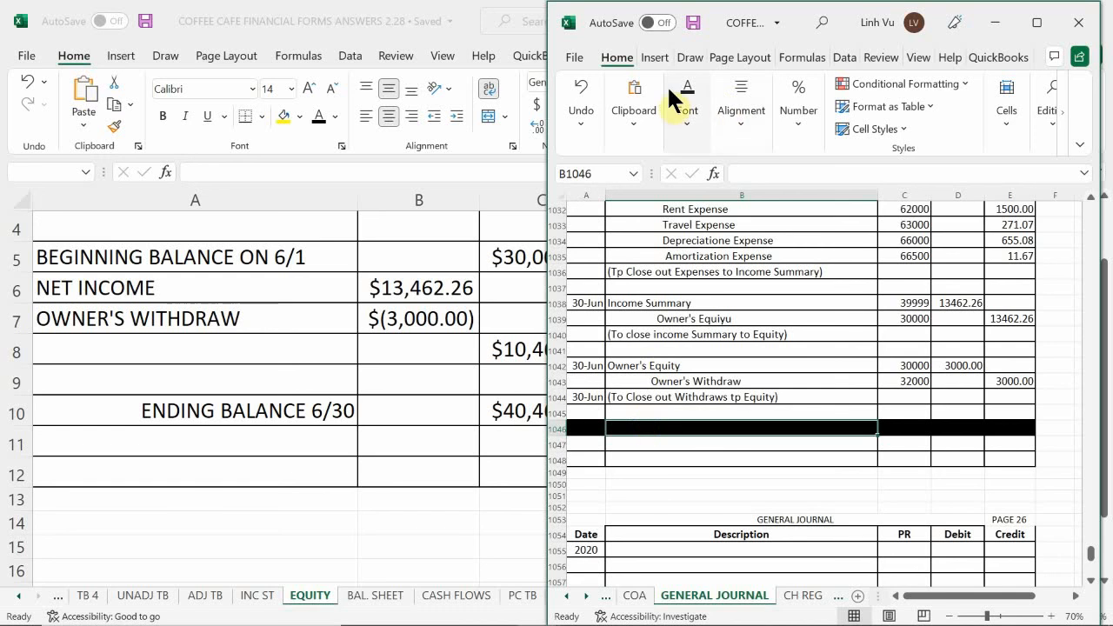
{"action": "left_click", "coordinate": [687, 117]}
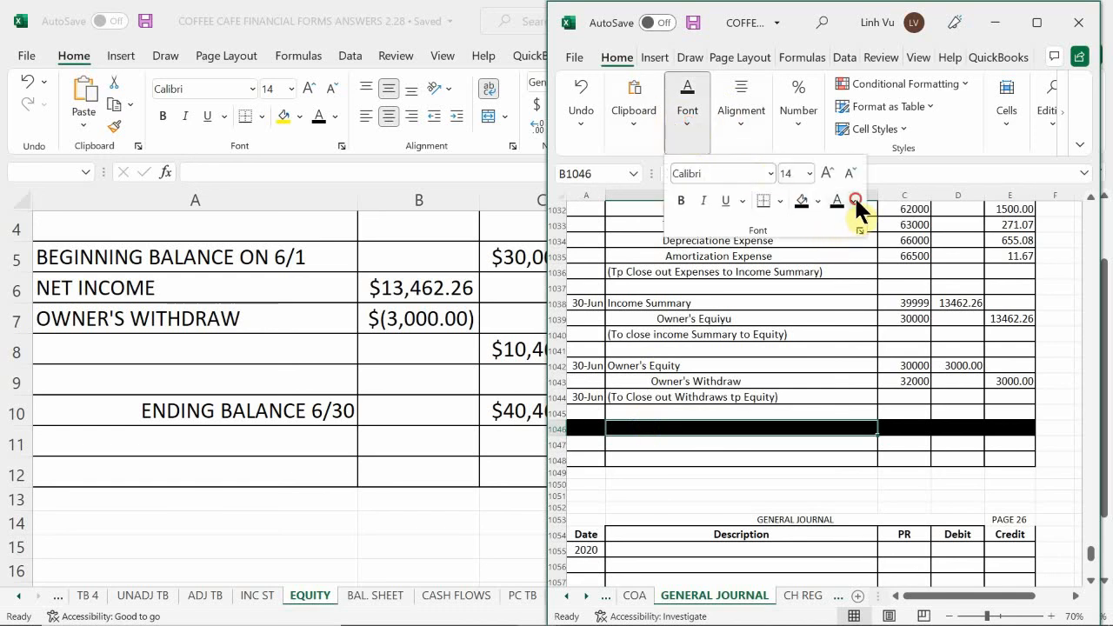
{"action": "left_click", "coordinate": [855, 201]}
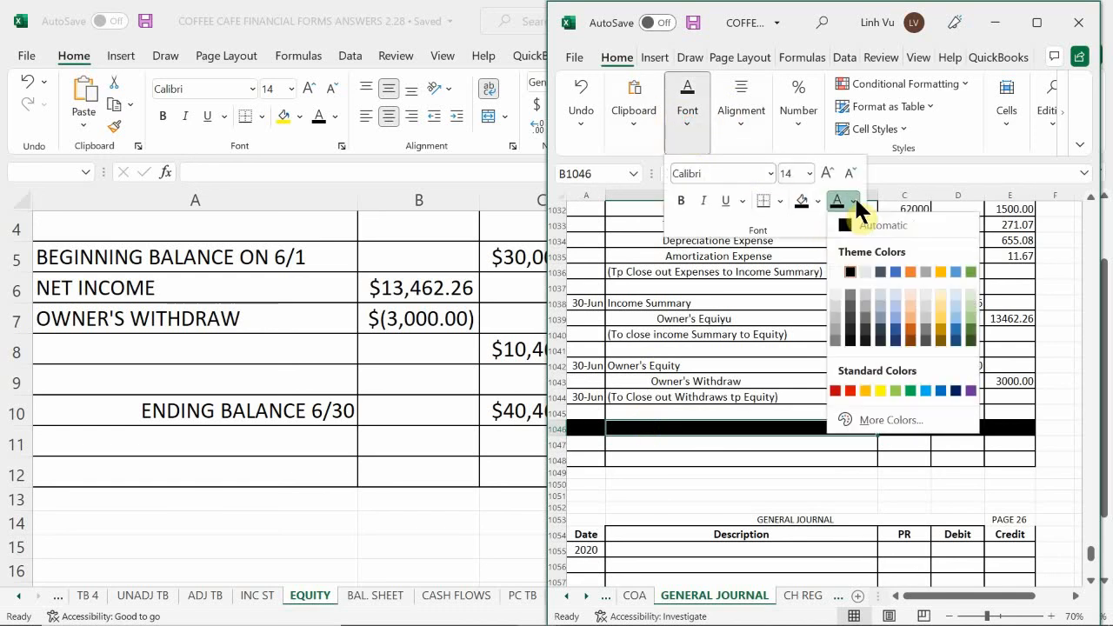
{"action": "left_click", "coordinate": [836, 271]}
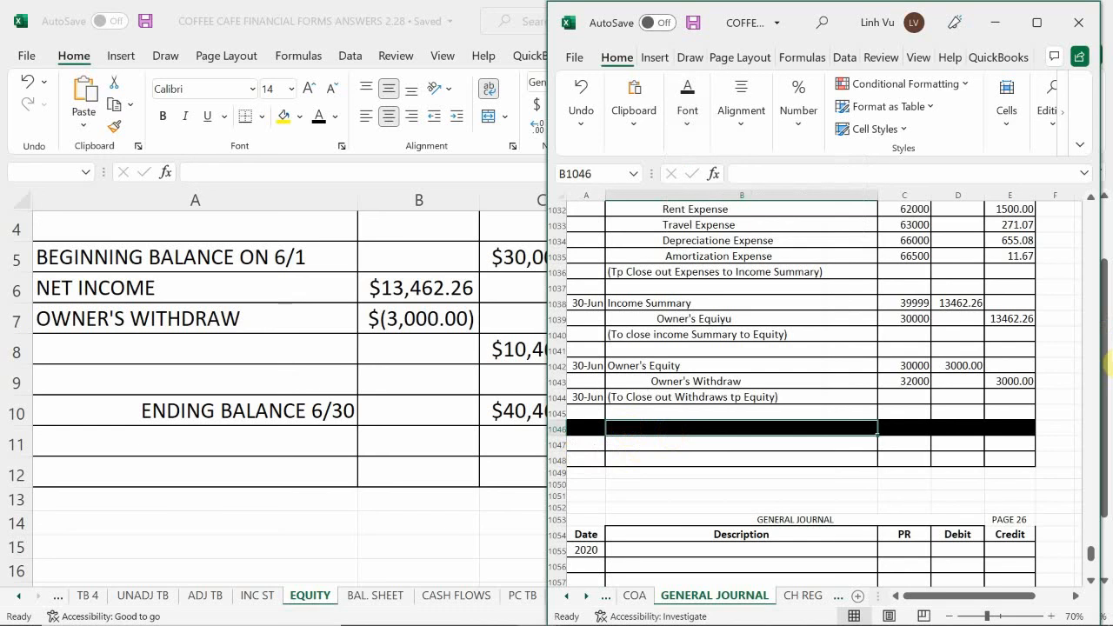
{"action": "type", "text": "CLOSE THE BOOKS"}
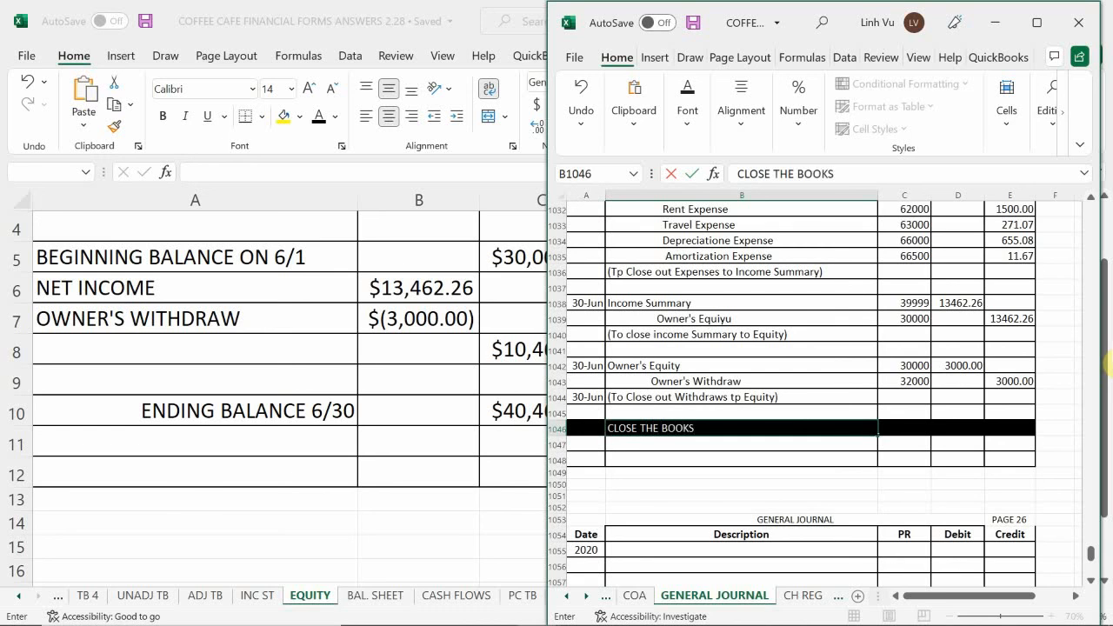
{"action": "key", "text": "Return"}
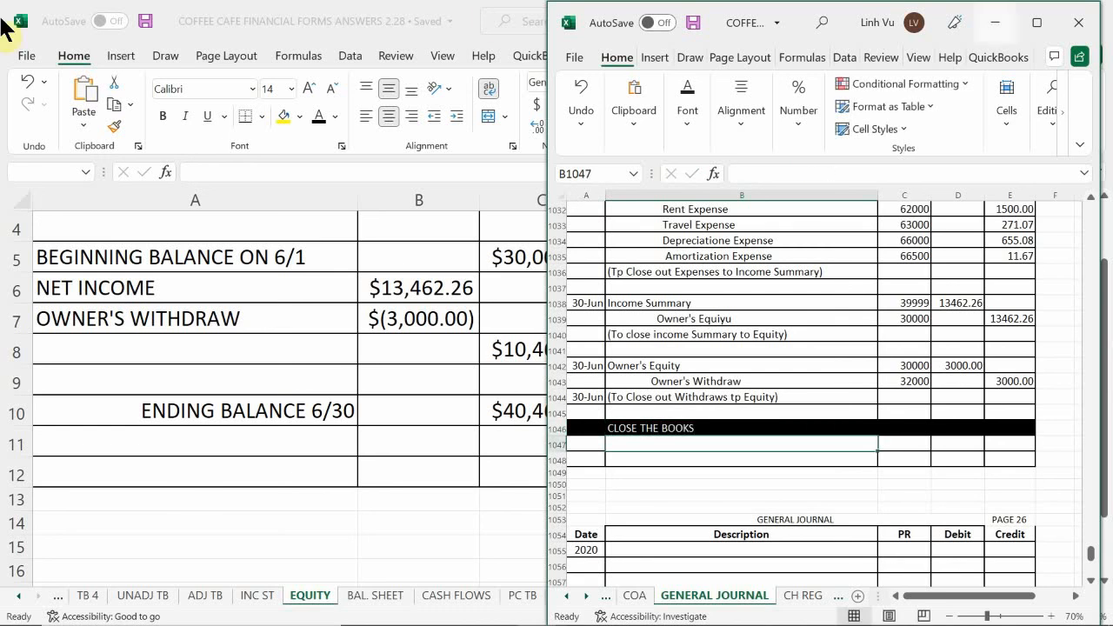
{"action": "left_click", "coordinate": [665, 504]}
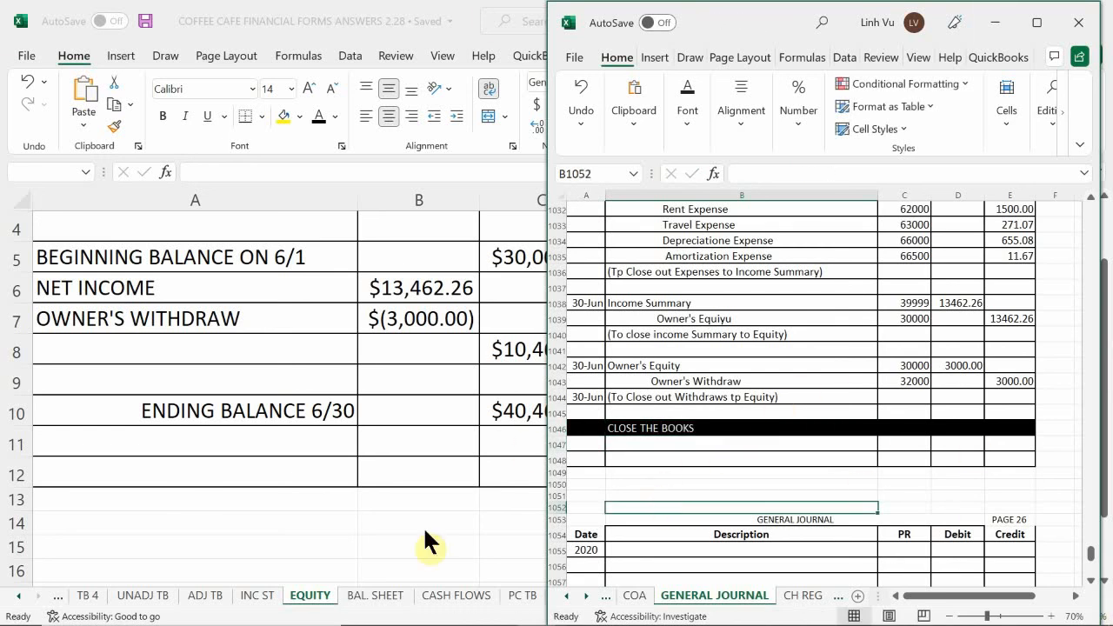
Switch to the COFFEE CAFE FINANCIAL FORMS ANSWERS workbook and view the full Statement of Owner's Equity
{"action": "mouse_move", "coordinate": [494, 622]}
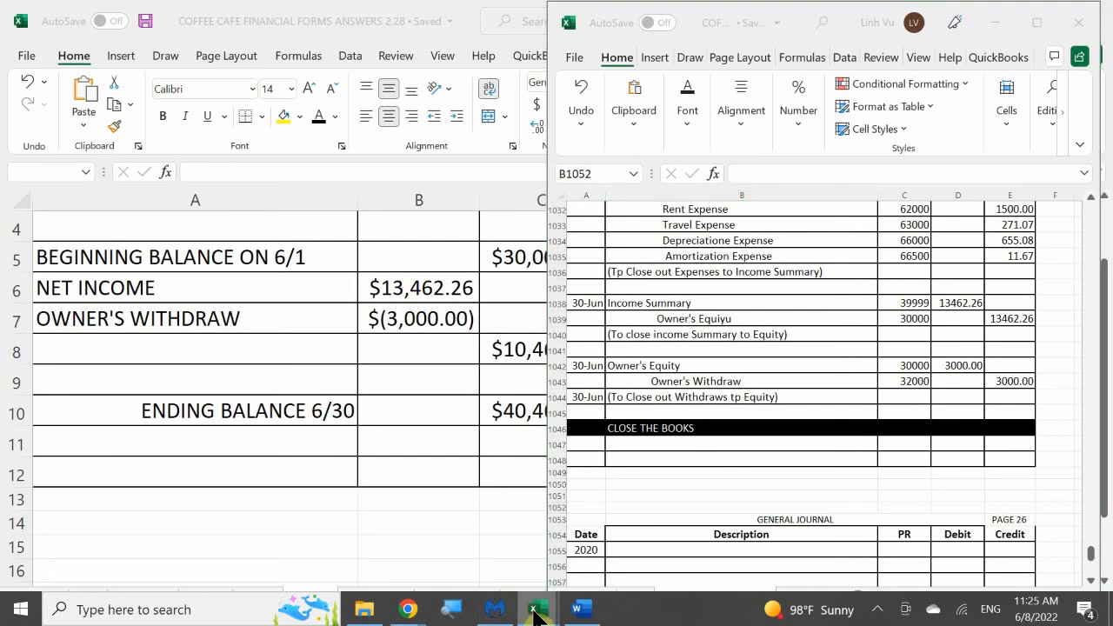
{"action": "mouse_move", "coordinate": [539, 608]}
{"action": "left_click", "coordinate": [491, 554]}
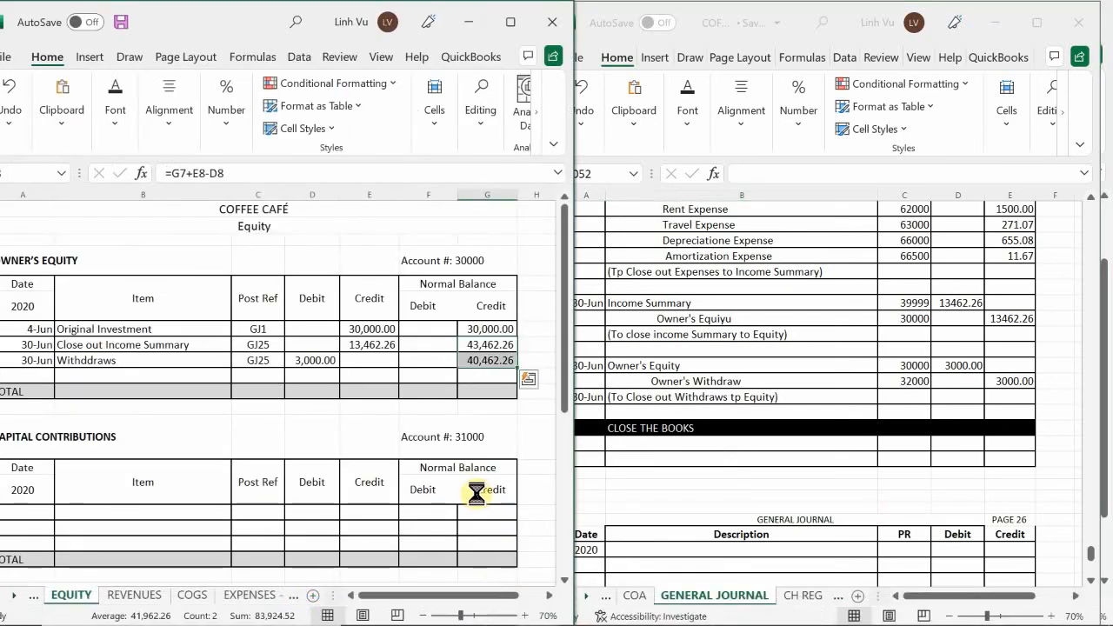
{"action": "mouse_move", "coordinate": [537, 606]}
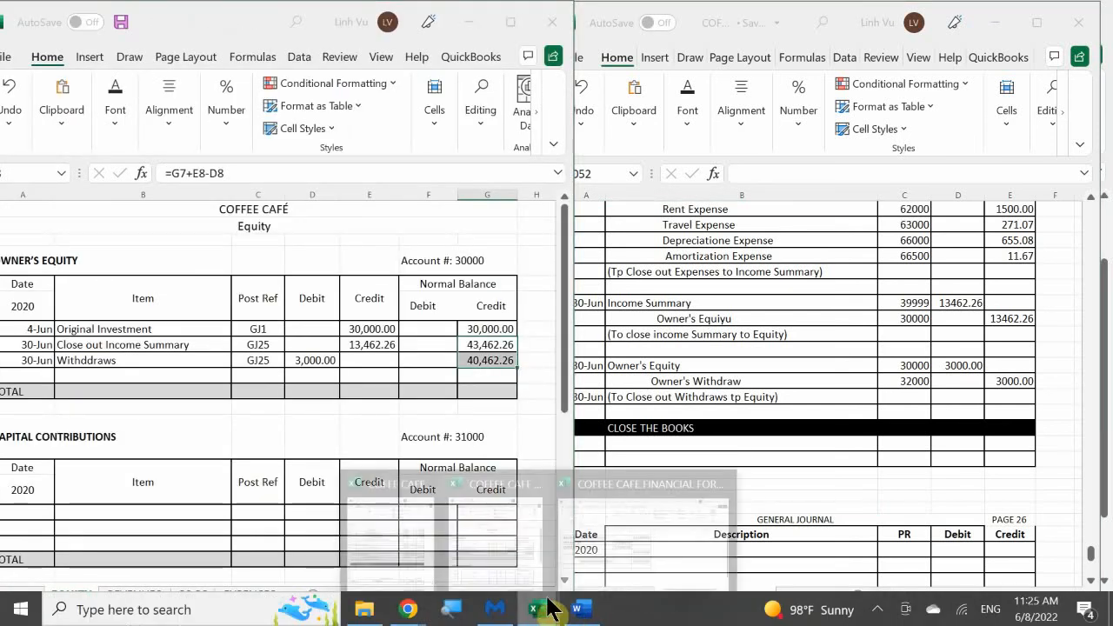
{"action": "left_click", "coordinate": [638, 521]}
{"action": "left_click", "coordinate": [452, 392]}
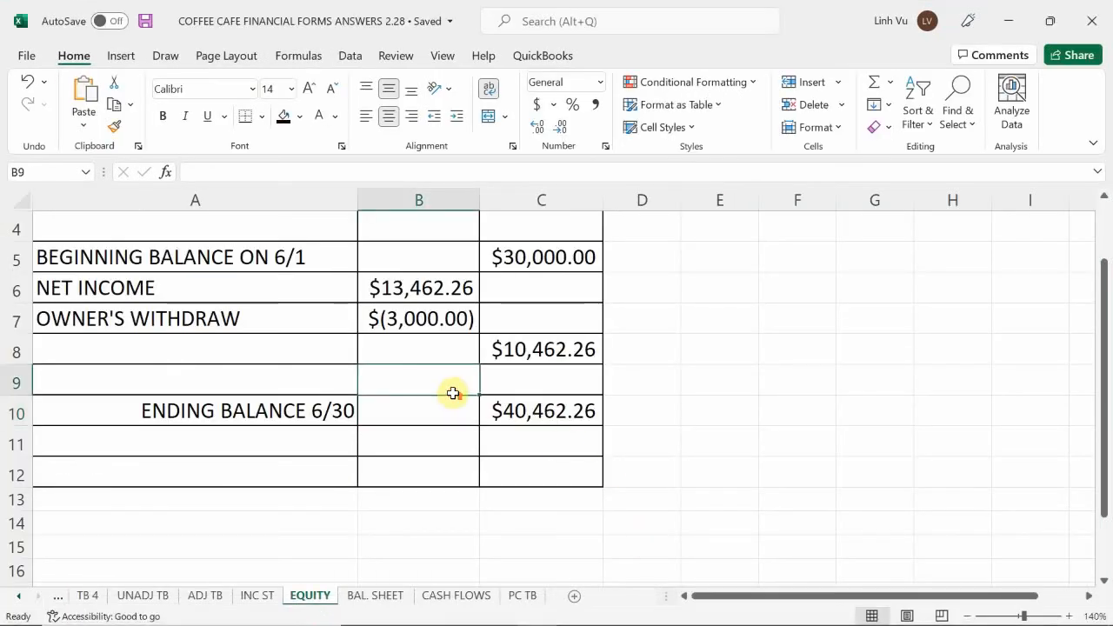
{"action": "scroll", "coordinate": [452, 397], "scroll_direction": "up", "scroll_amount": 1}
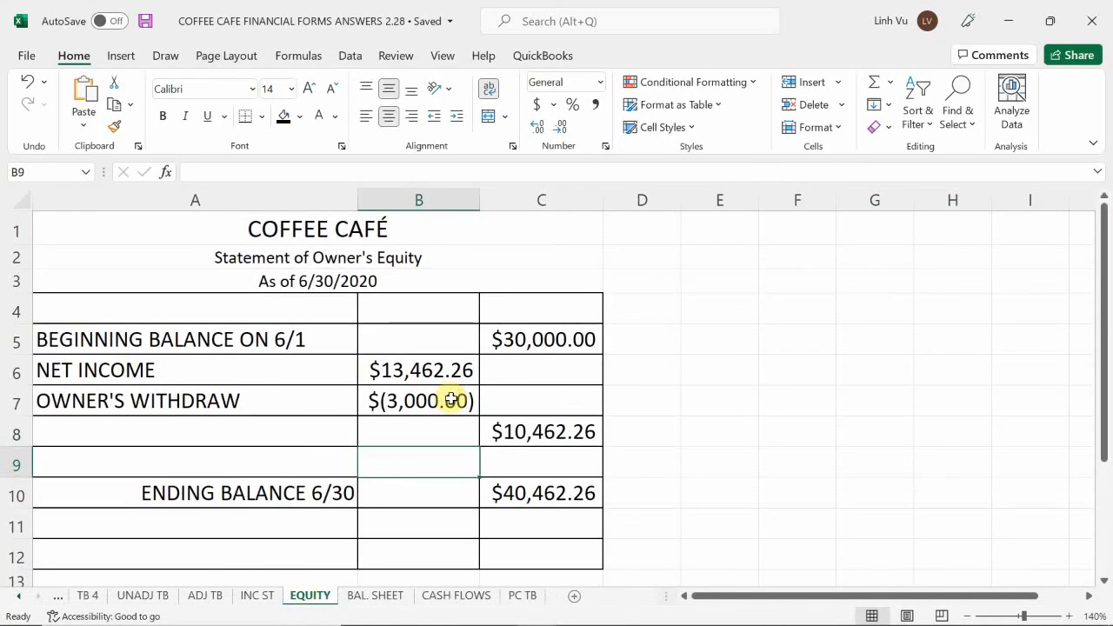
Examine the Post-Closing Trial Balance form on the PC TB sheet and the accounts and totals on the BAL. SHEET sheet
{"action": "left_click", "coordinate": [522, 595]}
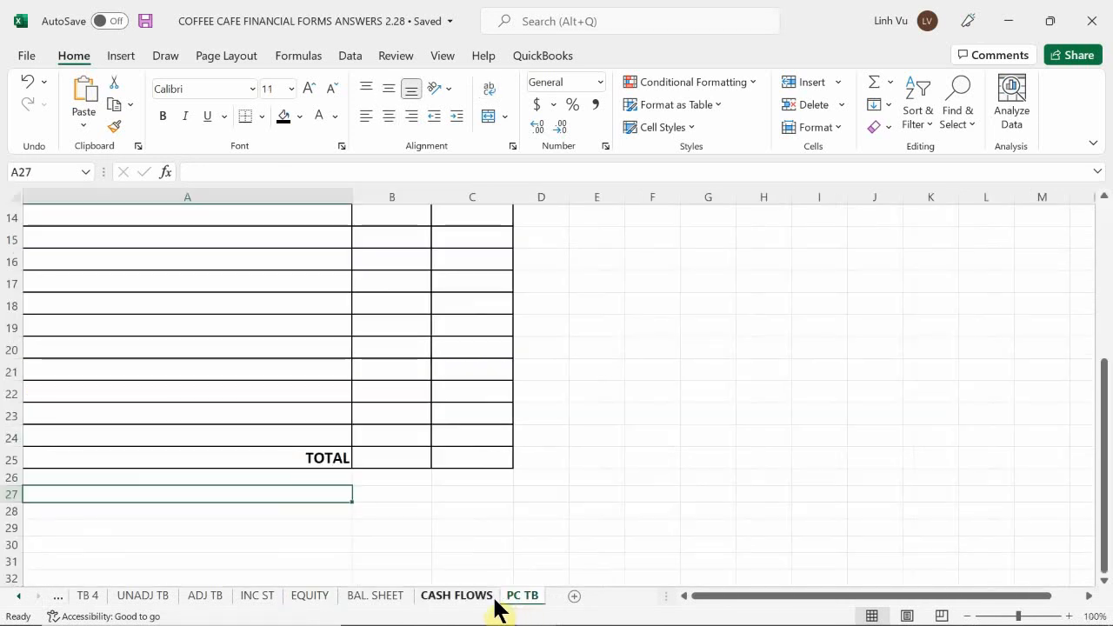
{"action": "scroll", "coordinate": [503, 444], "scroll_direction": "up", "scroll_amount": 4}
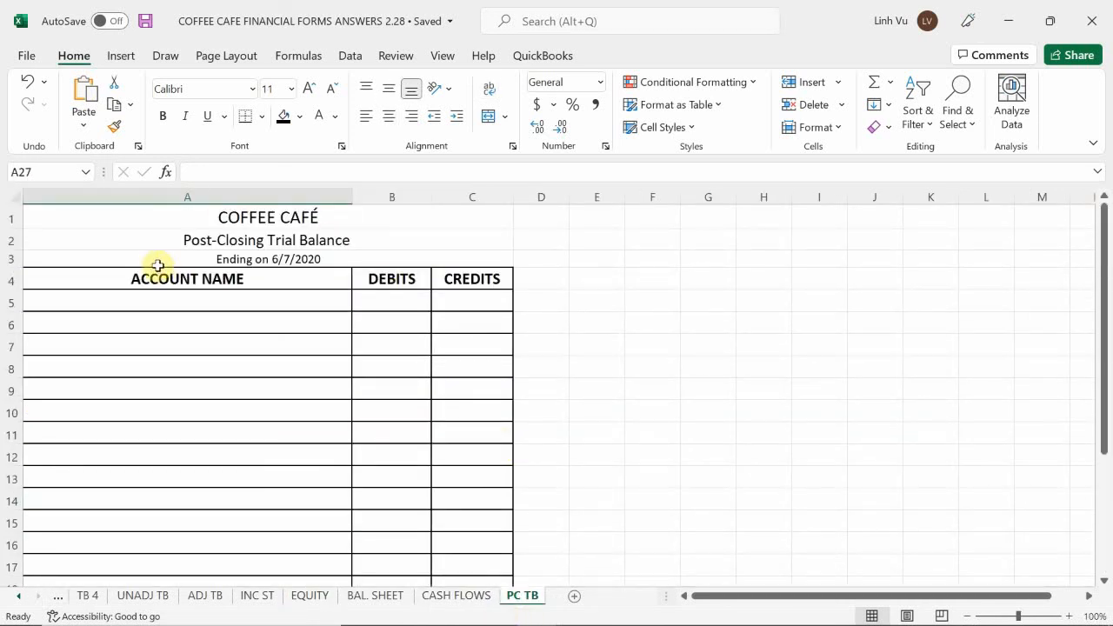
{"action": "scroll", "coordinate": [369, 319], "scroll_direction": "down", "scroll_amount": 1}
{"action": "scroll", "coordinate": [382, 365], "scroll_direction": "down", "scroll_amount": 5}
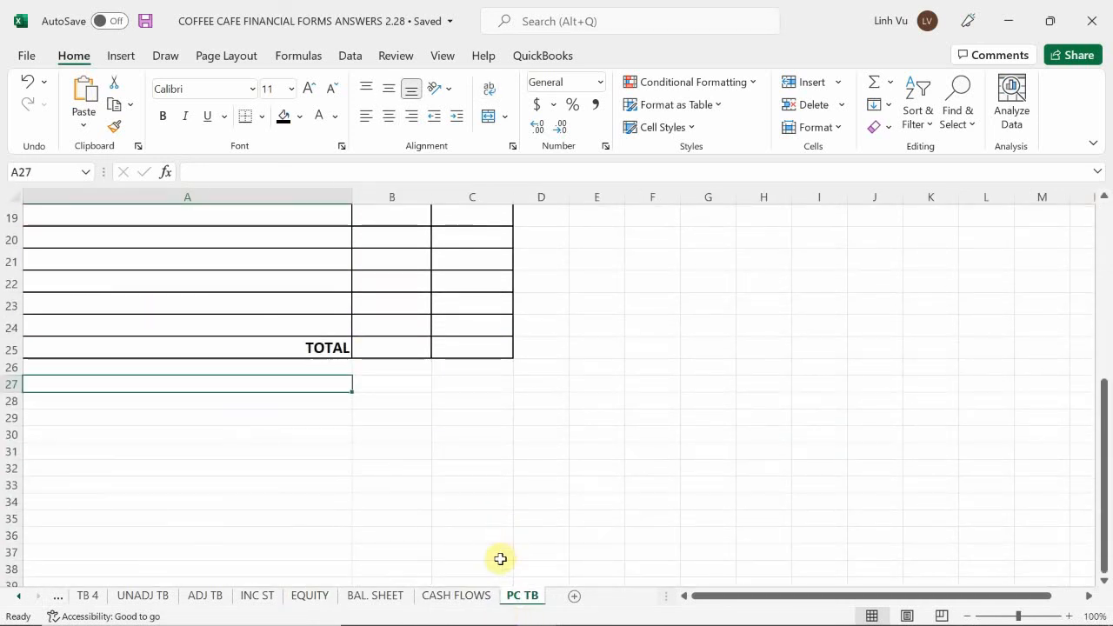
{"action": "left_click", "coordinate": [391, 595]}
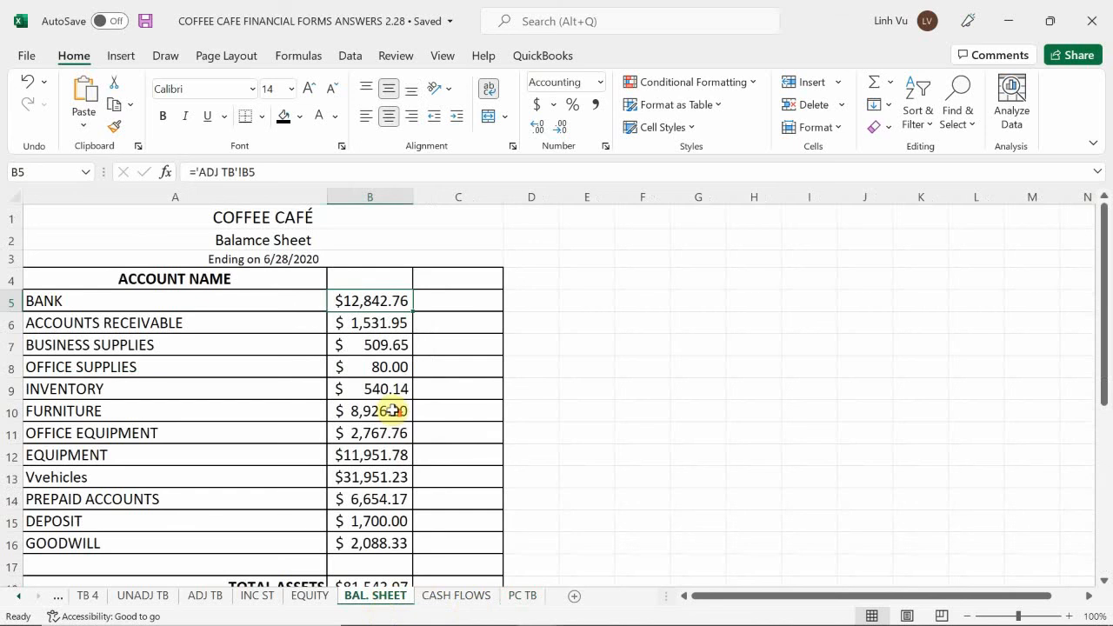
{"action": "scroll", "coordinate": [426, 385], "scroll_direction": "down", "scroll_amount": 4}
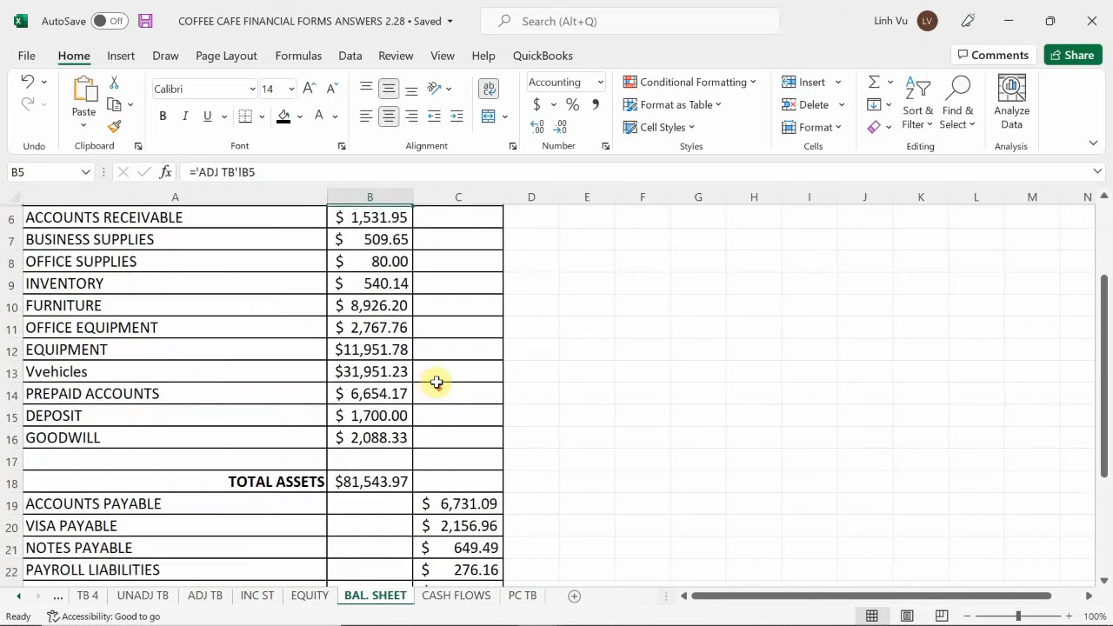
{"action": "scroll", "coordinate": [437, 381], "scroll_direction": "down", "scroll_amount": 1}
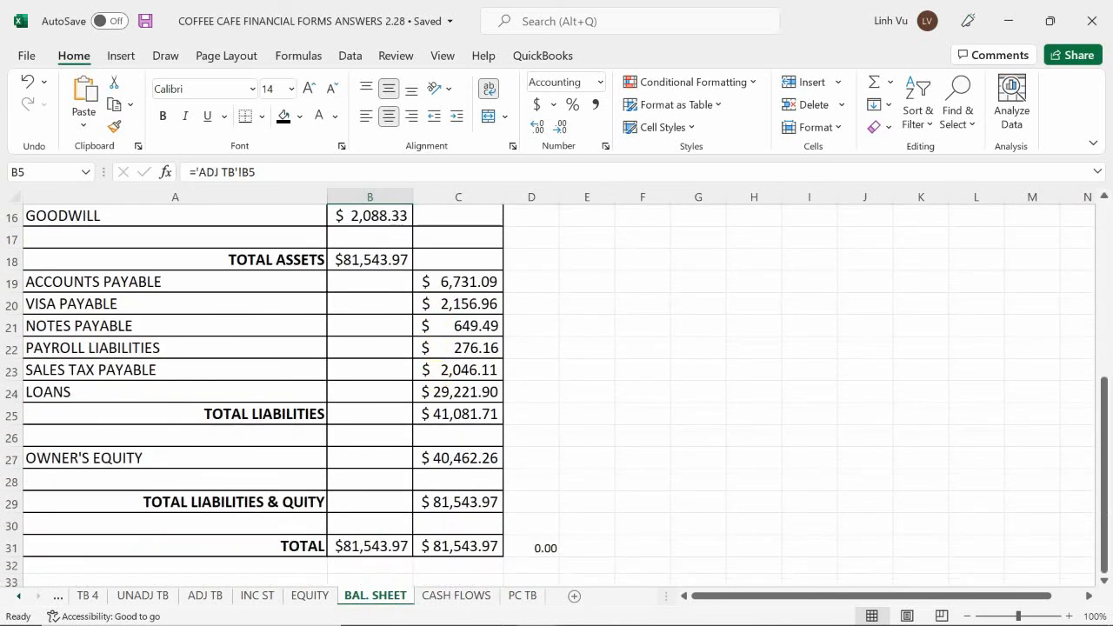
Delete the PC TB sheet from the workbook
{"action": "left_click", "coordinate": [523, 596]}
{"action": "right_click", "coordinate": [524, 600]}
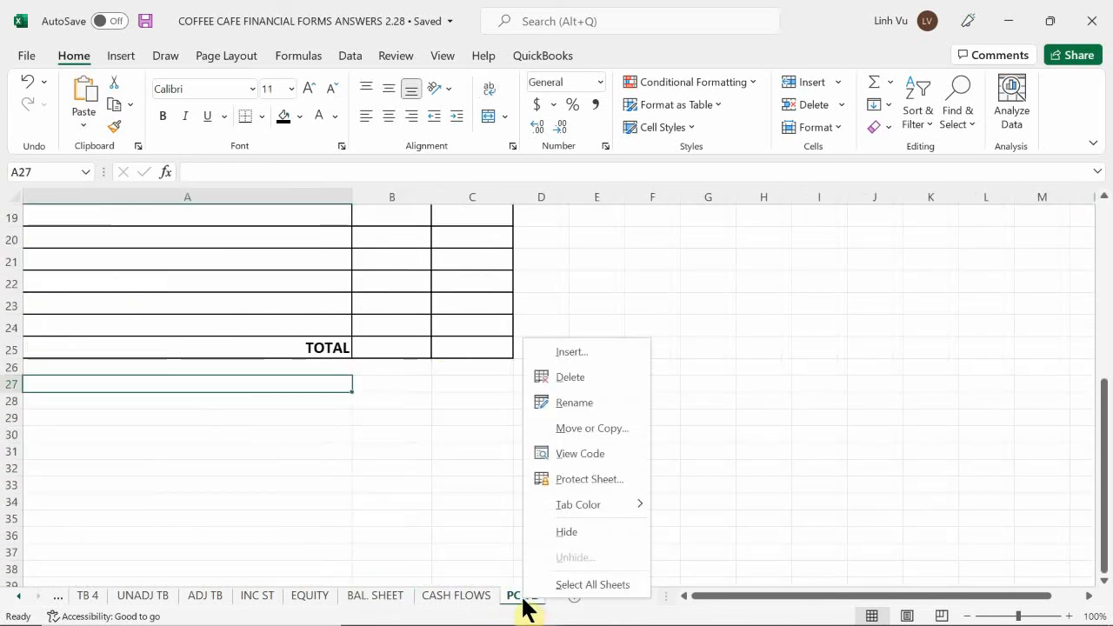
{"action": "left_click", "coordinate": [566, 376]}
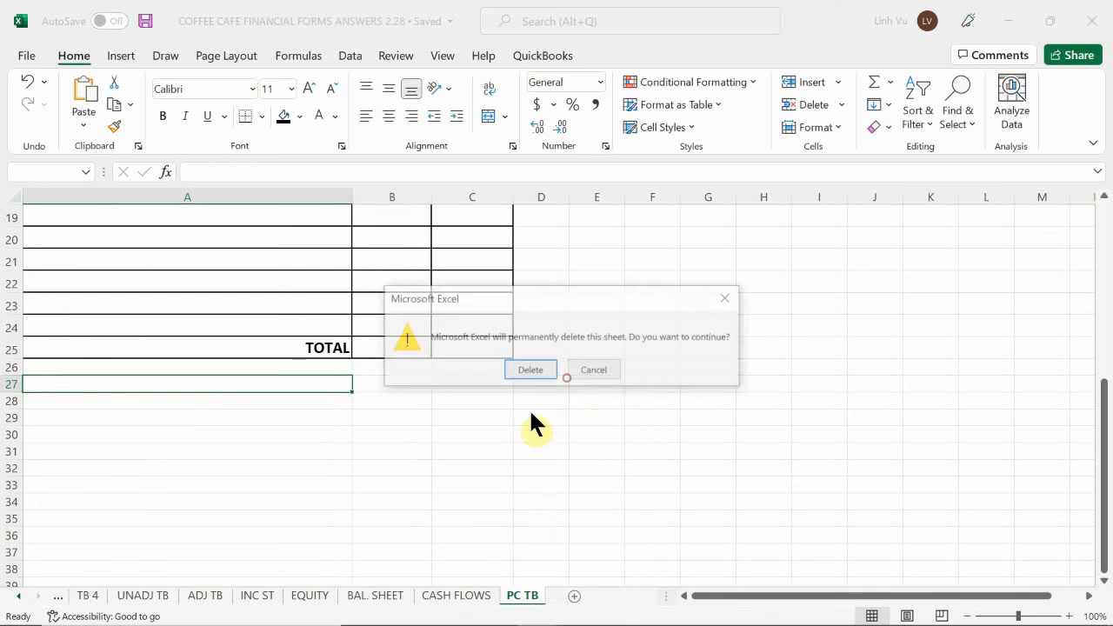
{"action": "left_click", "coordinate": [529, 369]}
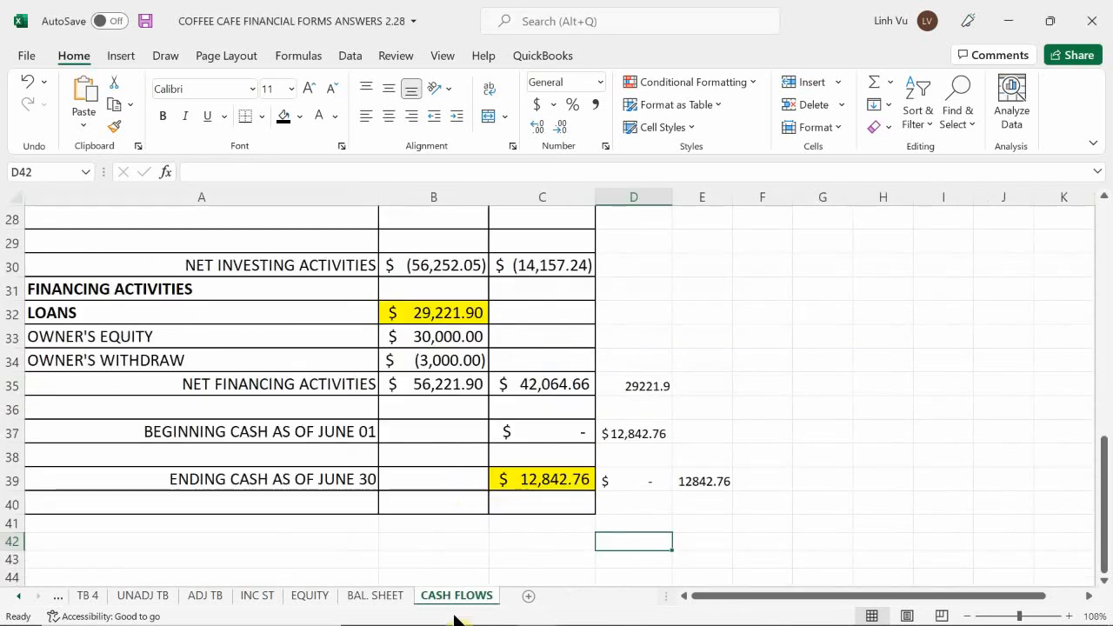
Create a copy of the BAL. SHEET sheet, placed before CASH FLOWS in the same workbook
{"action": "left_click", "coordinate": [390, 598]}
{"action": "right_click", "coordinate": [390, 600]}
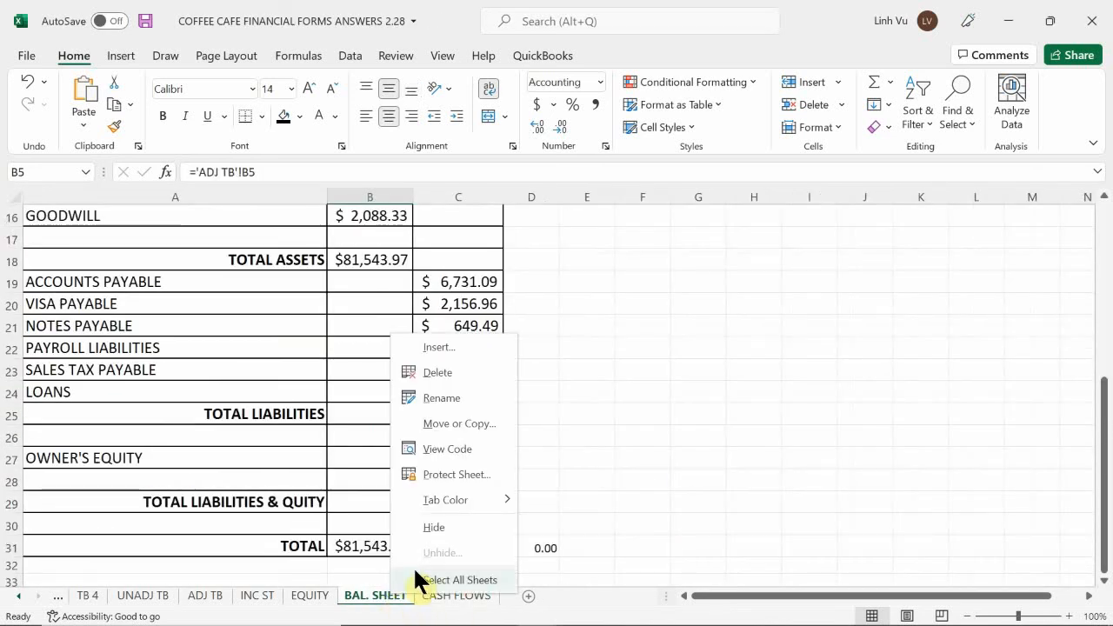
{"action": "left_click", "coordinate": [444, 423]}
{"action": "scroll", "coordinate": [356, 478], "scroll_direction": "down", "scroll_amount": 1}
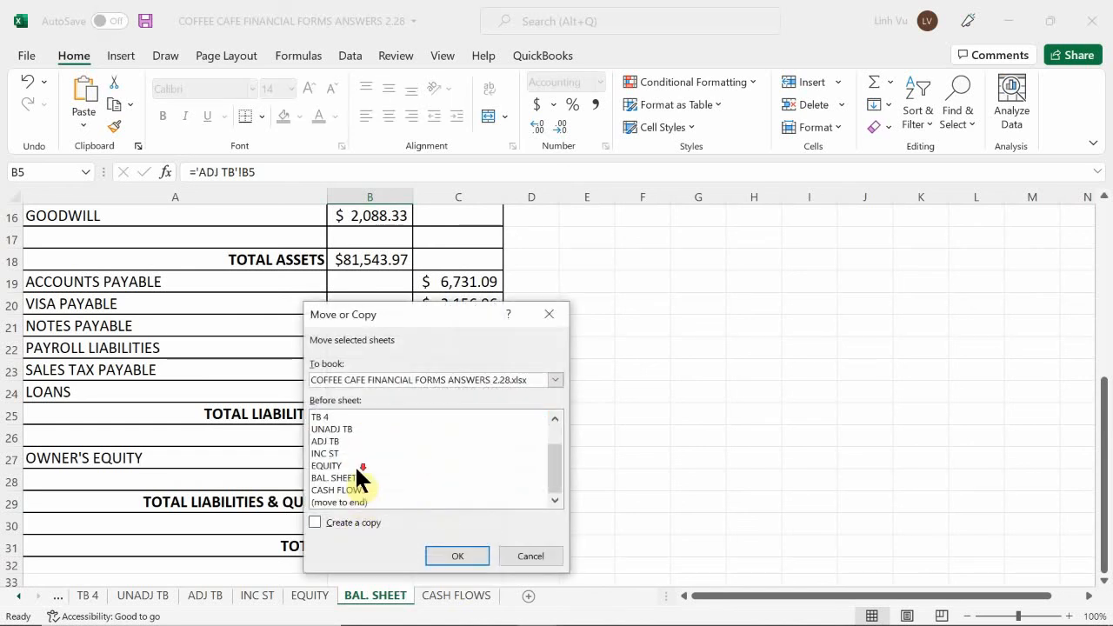
{"action": "left_click", "coordinate": [344, 490]}
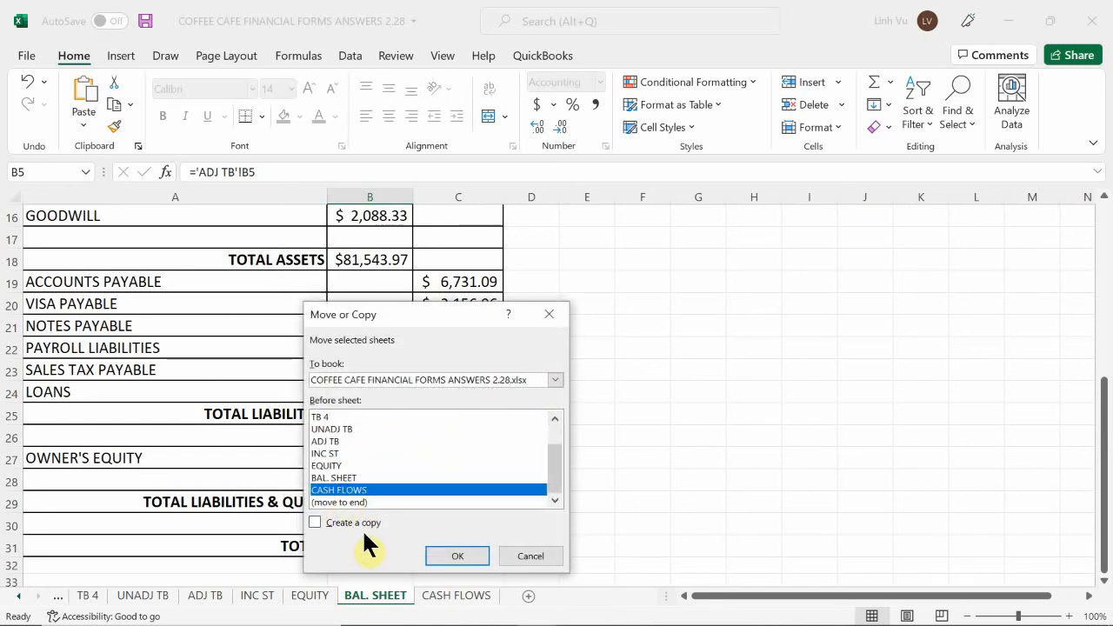
{"action": "left_click", "coordinate": [349, 522]}
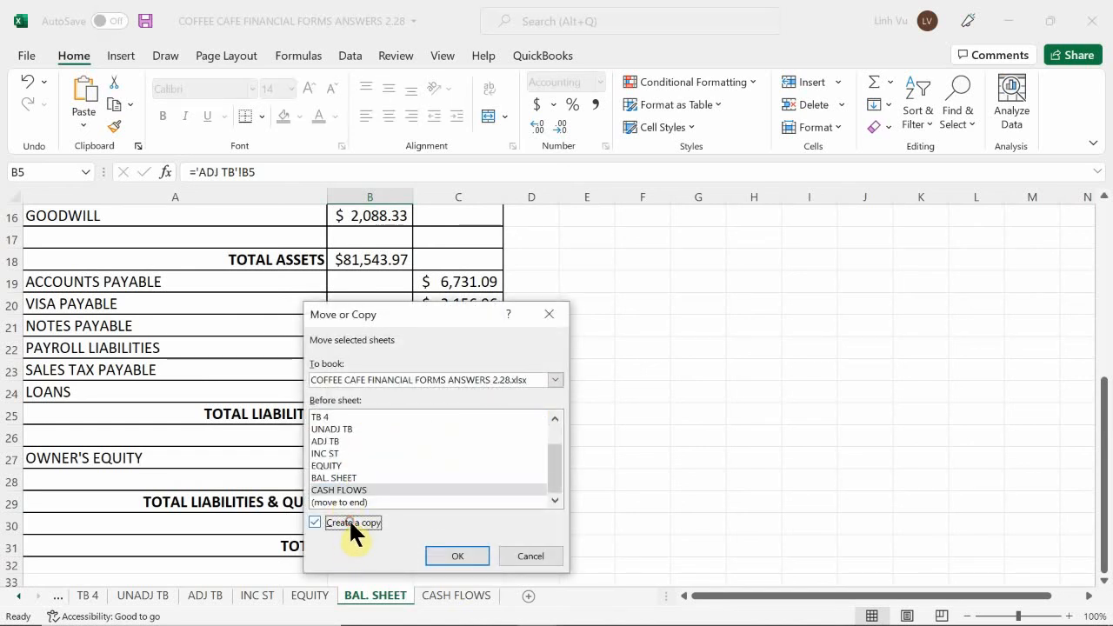
{"action": "left_click", "coordinate": [458, 552]}
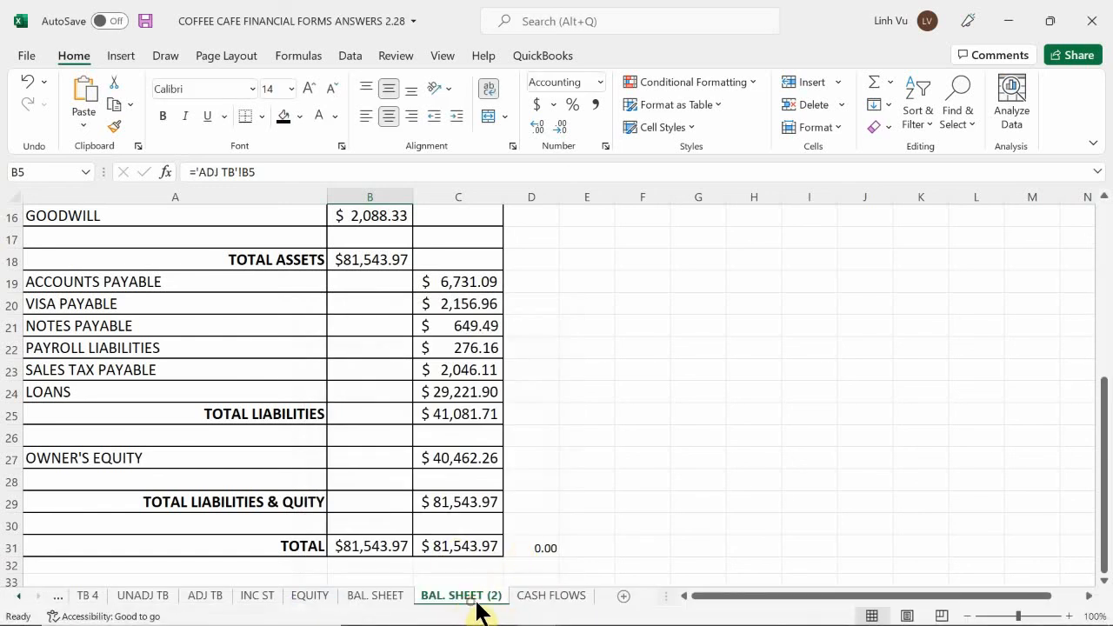
Move the copied balance sheet after CASH FLOWS and rename it PC TB
{"action": "mouse_move", "coordinate": [477, 609]}
{"action": "left_mouse_down"}
{"action": "mouse_move", "coordinate": [583, 606]}
{"action": "mouse_move", "coordinate": [591, 616]}
{"action": "left_mouse_up"}
{"action": "double_click", "coordinate": [564, 601]}
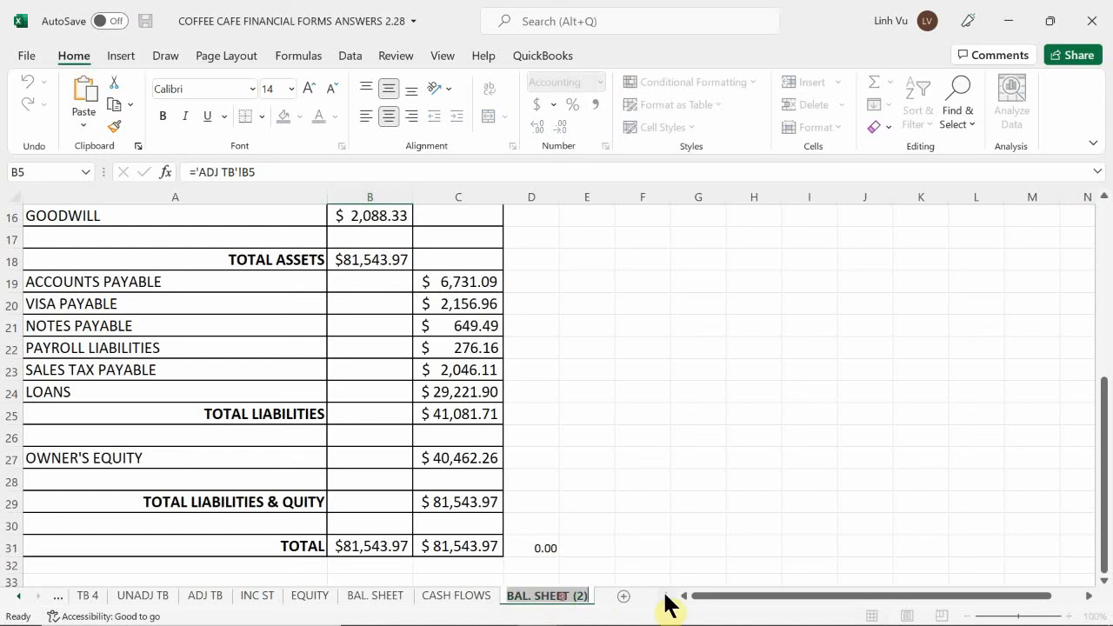
{"action": "key", "text": "BackSpace"}
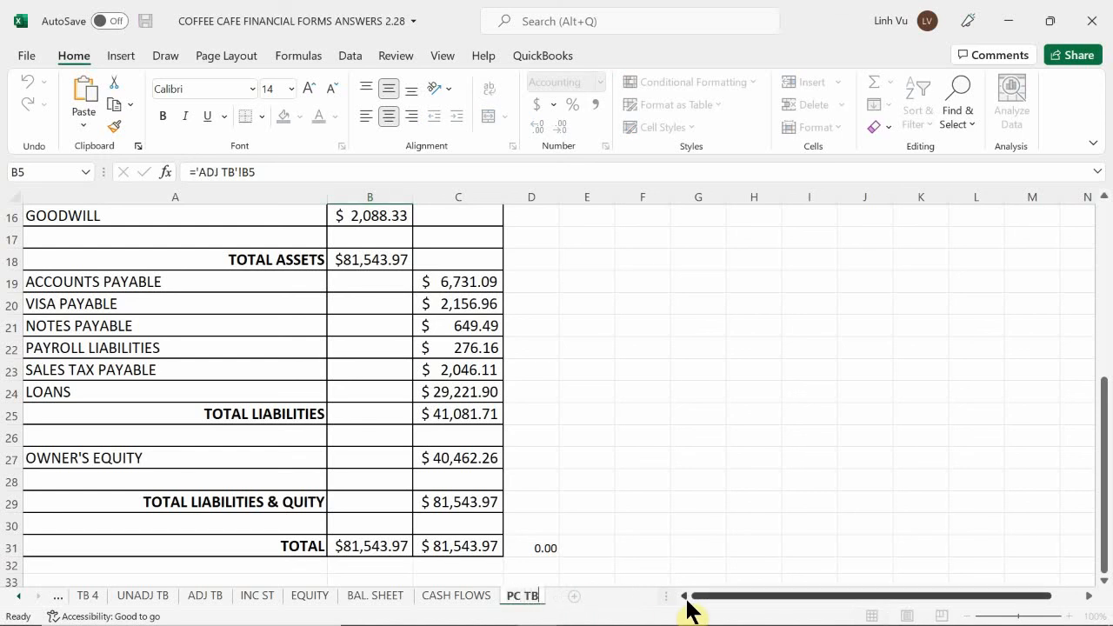
{"action": "key", "text": "Return"}
Replace the sheet's subtitle in A2 with "Post Closing Trial Balance"
{"action": "scroll", "coordinate": [356, 296], "scroll_direction": "up", "scroll_amount": 5}
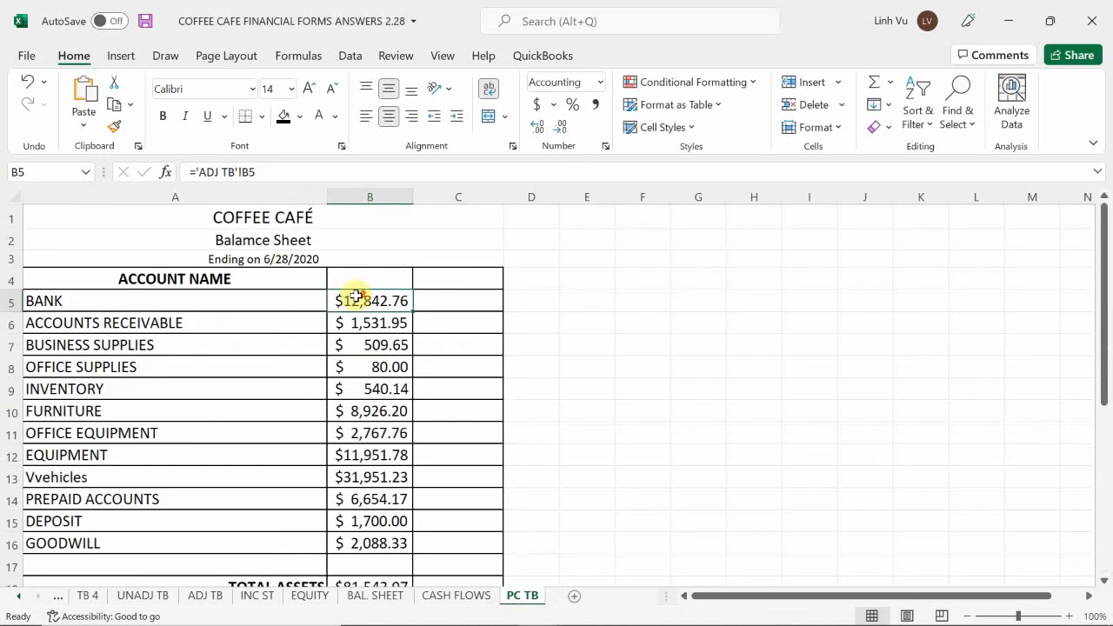
{"action": "left_click", "coordinate": [278, 243]}
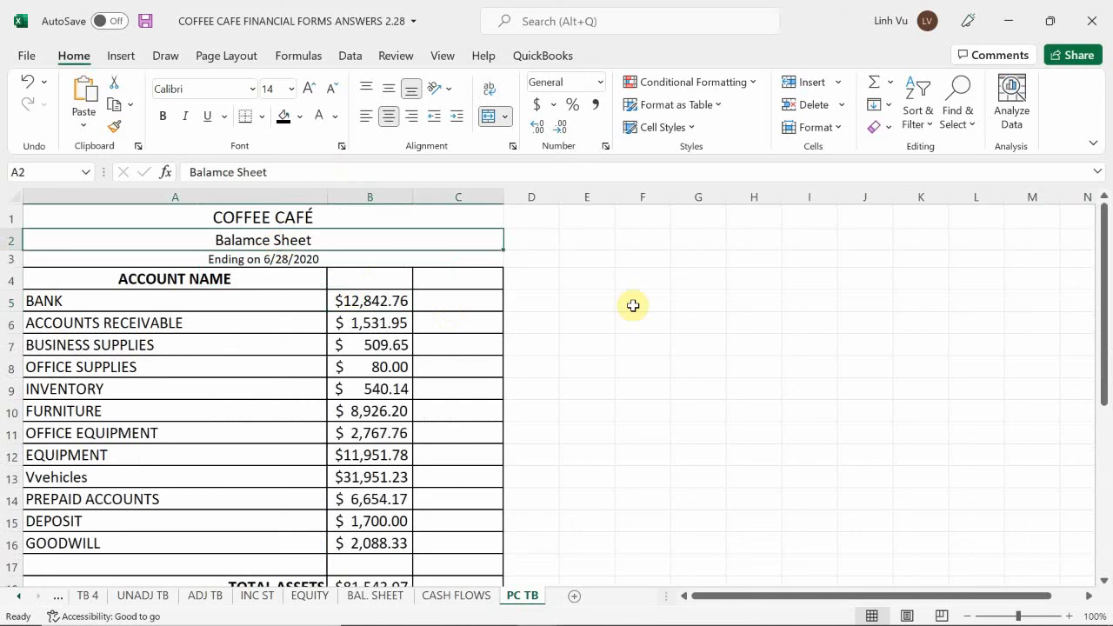
{"action": "key", "text": "BackSpace"}
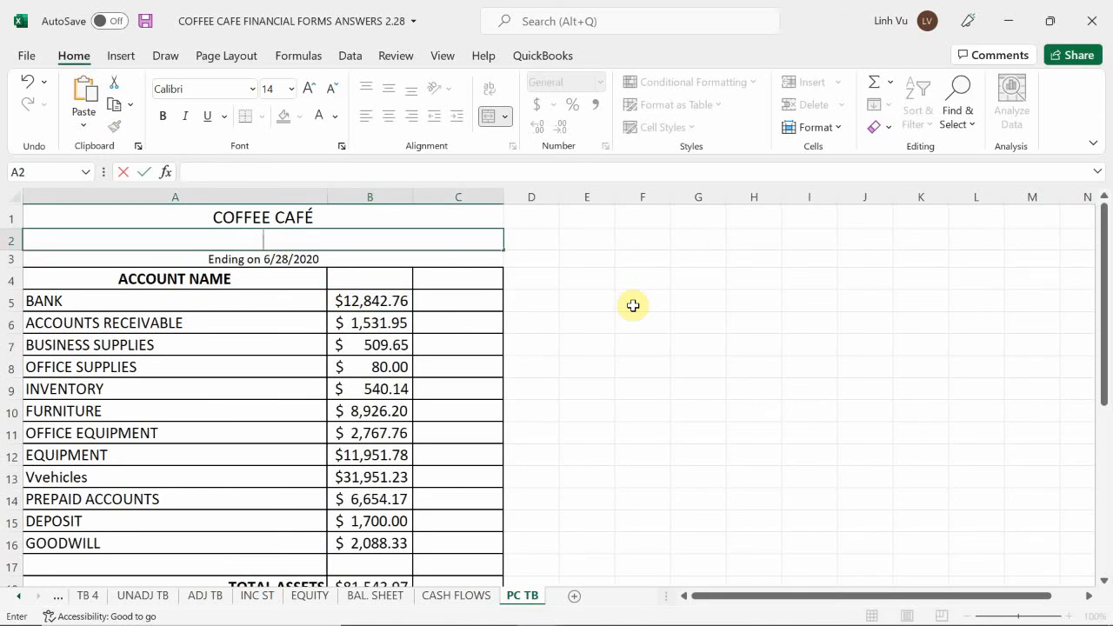
{"action": "type", "text": "Post Ckisubg T"}
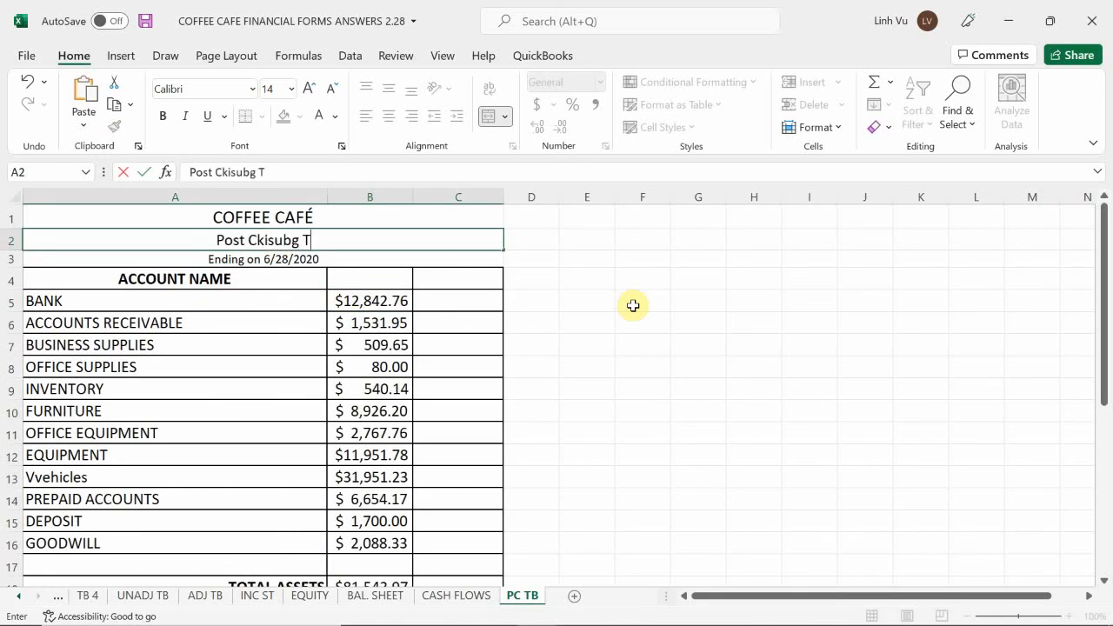
{"action": "key", "text": "BackSpace"}
{"action": "key", "text": "BackSpace"}
{"action": "key", "text": "BackSpace"}
{"action": "key", "text": "BackSpace"}
{"action": "key", "text": "BackSpace"}
{"action": "key", "text": "BackSpace"}
{"action": "key", "text": "BackSpace"}
{"action": "key", "text": "BackSpace"}
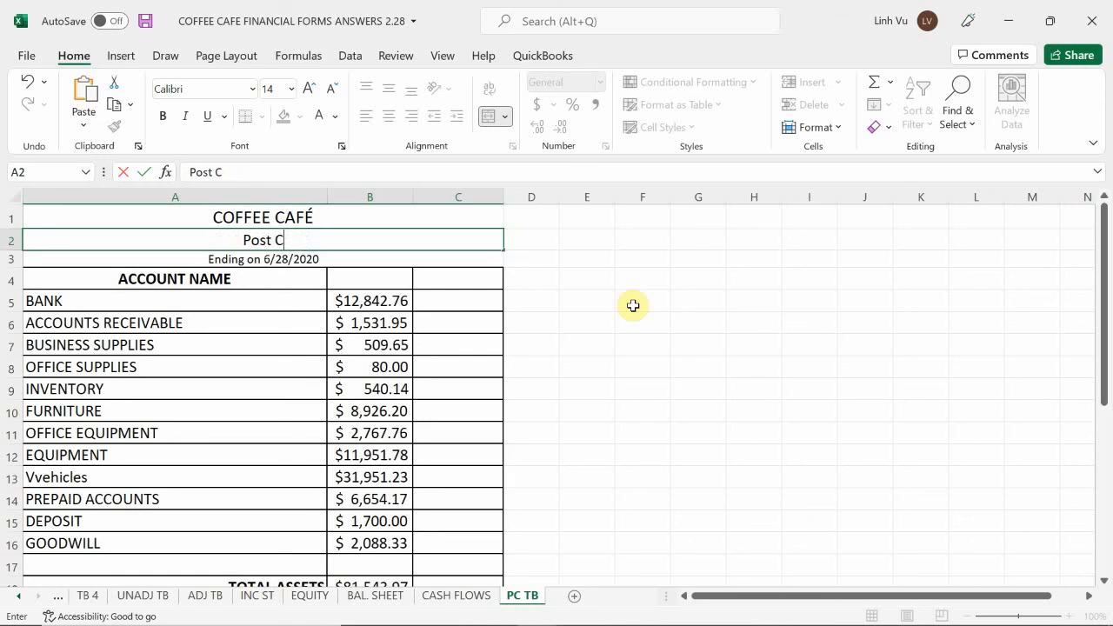
{"action": "type", "text": "losub"}
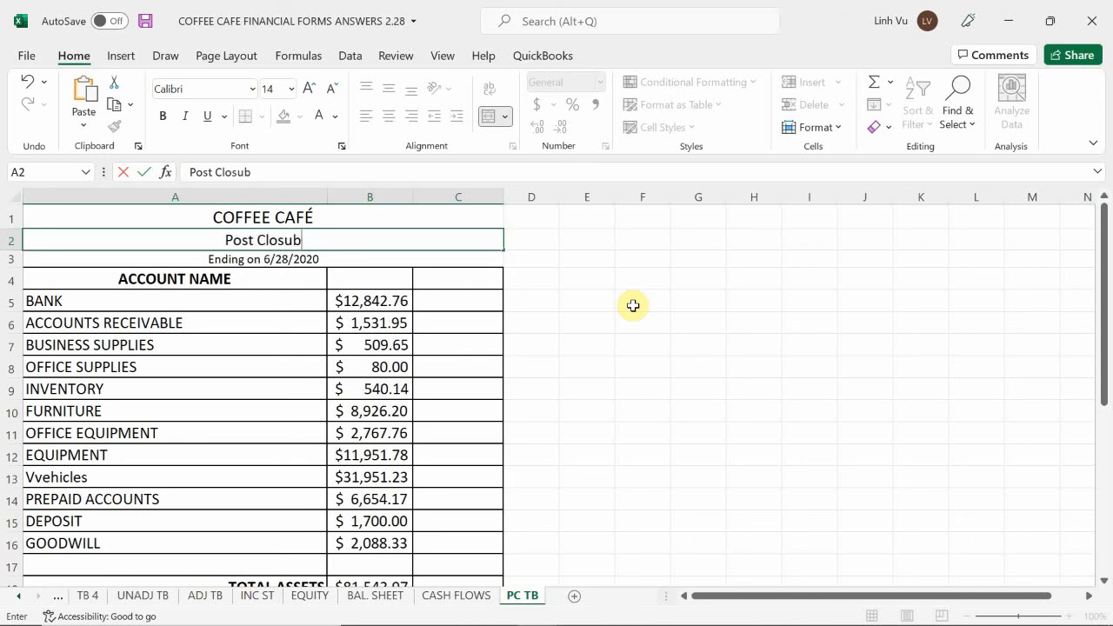
{"action": "key", "text": "BackSpace"}
{"action": "key", "text": "BackSpace"}
{"action": "type", "text": "ing Trual"}
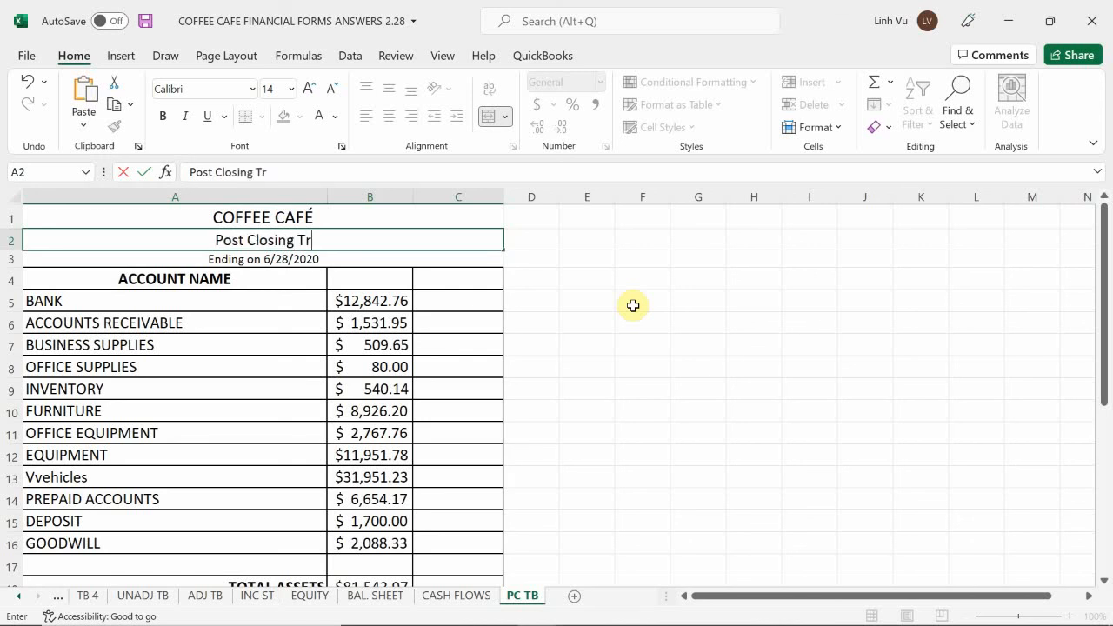
{"action": "key", "text": "BackSpace"}
{"action": "key", "text": "BackSpace"}
{"action": "key", "text": "BackSpace"}
{"action": "type", "text": "ial Balance"}
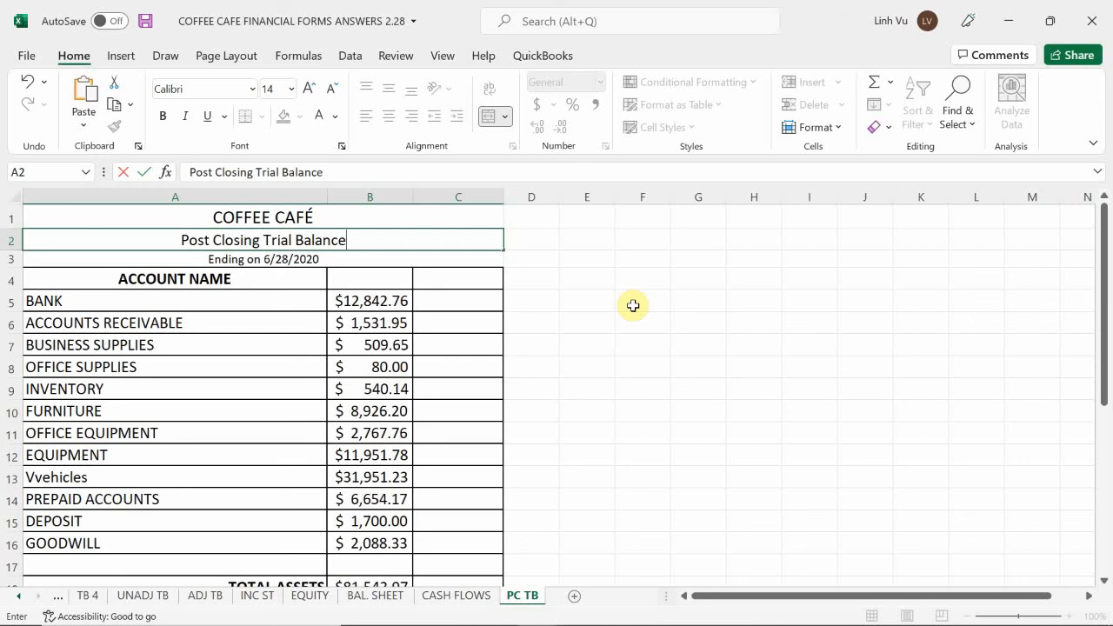
{"action": "key", "text": "Return"}
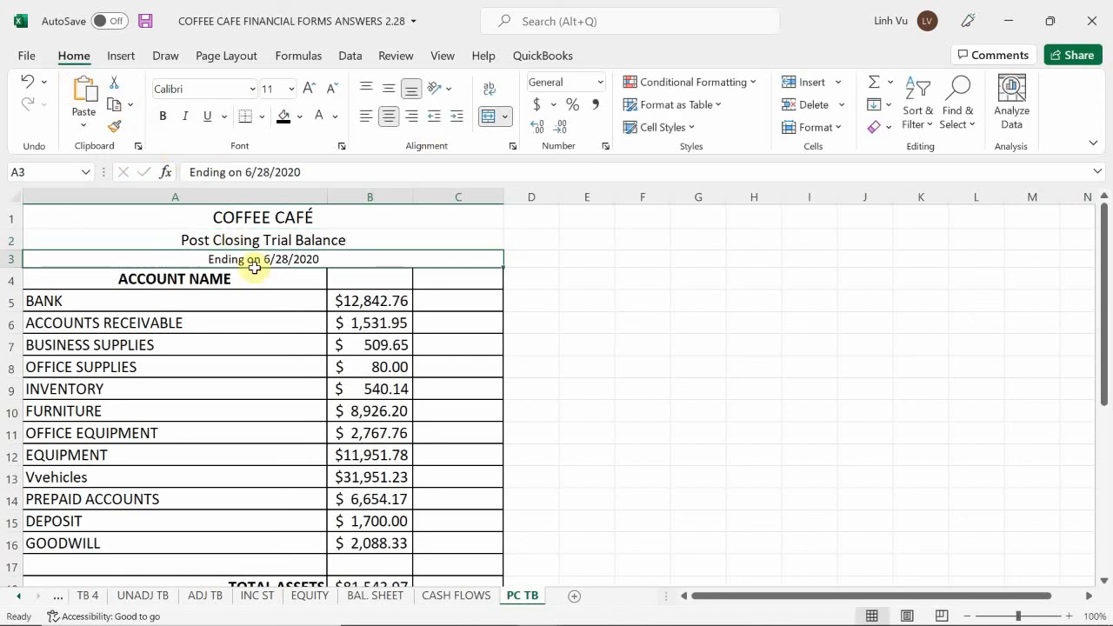
Change the ending date in the heading of the trial balance to 6/30/2020
{"action": "double_click", "coordinate": [280, 259]}
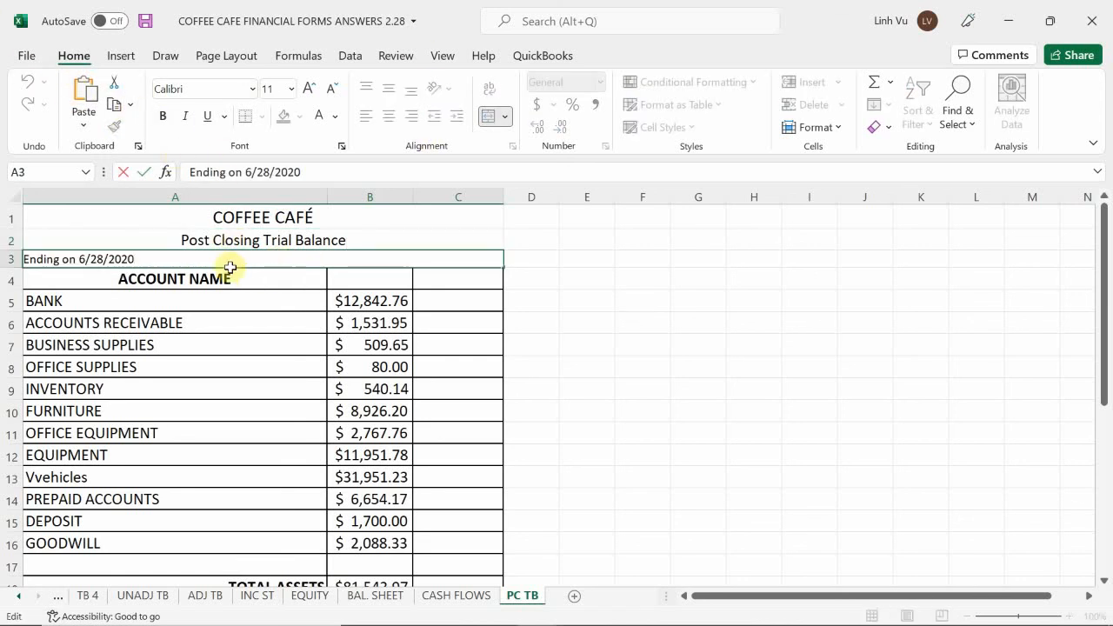
{"action": "left_click", "coordinate": [101, 258]}
{"action": "key", "text": "BackSpace"}
{"action": "key", "text": "BackSpace"}
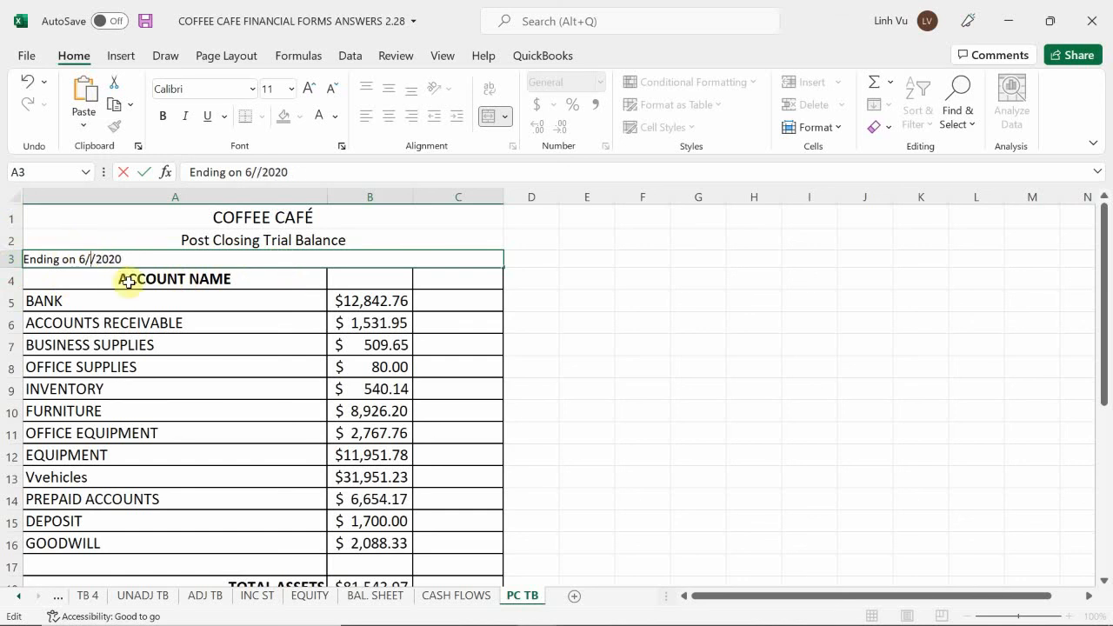
{"action": "type", "text": "30"}
{"action": "key", "text": "Return"}
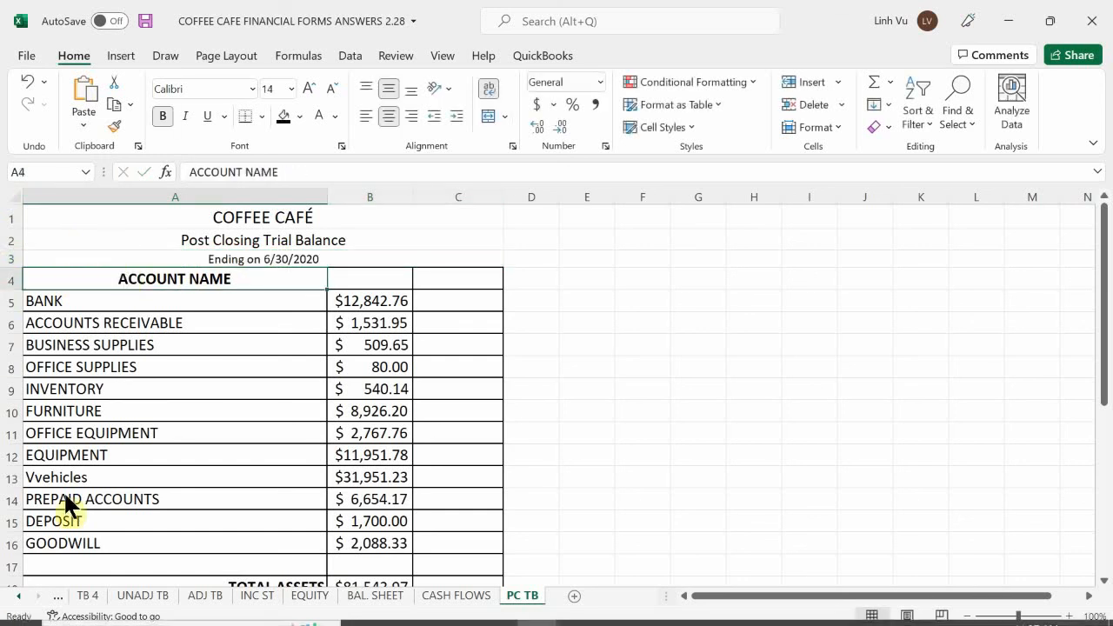
Add the column headings DEBIT in B4 and CREDIT in C4, beside ACCOUNT NAME
{"action": "left_click", "coordinate": [354, 284]}
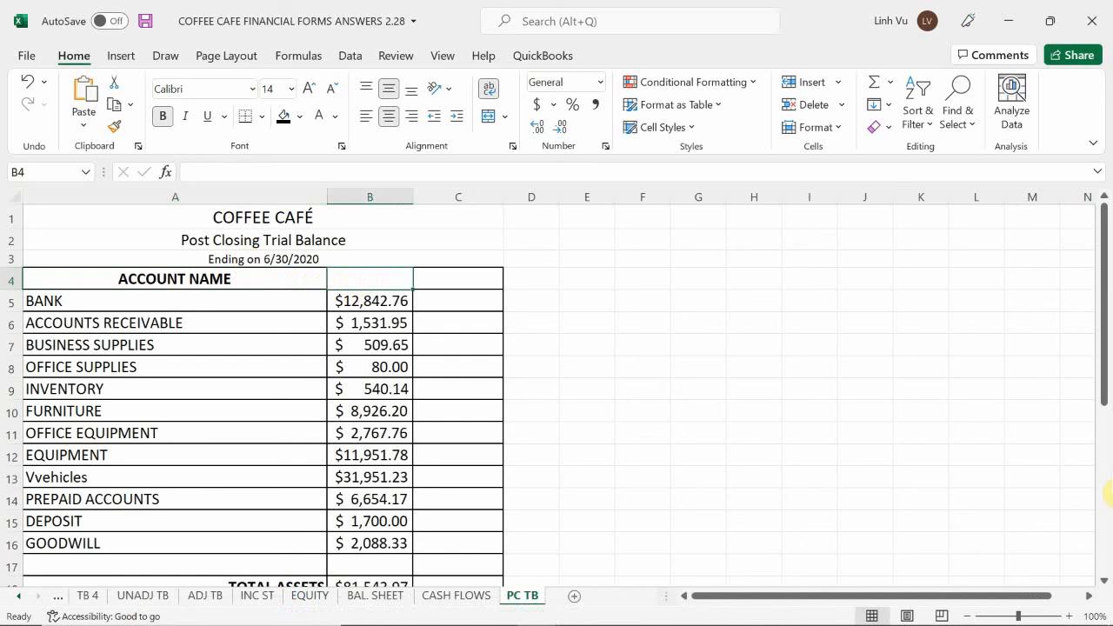
{"action": "type", "text": "V"}
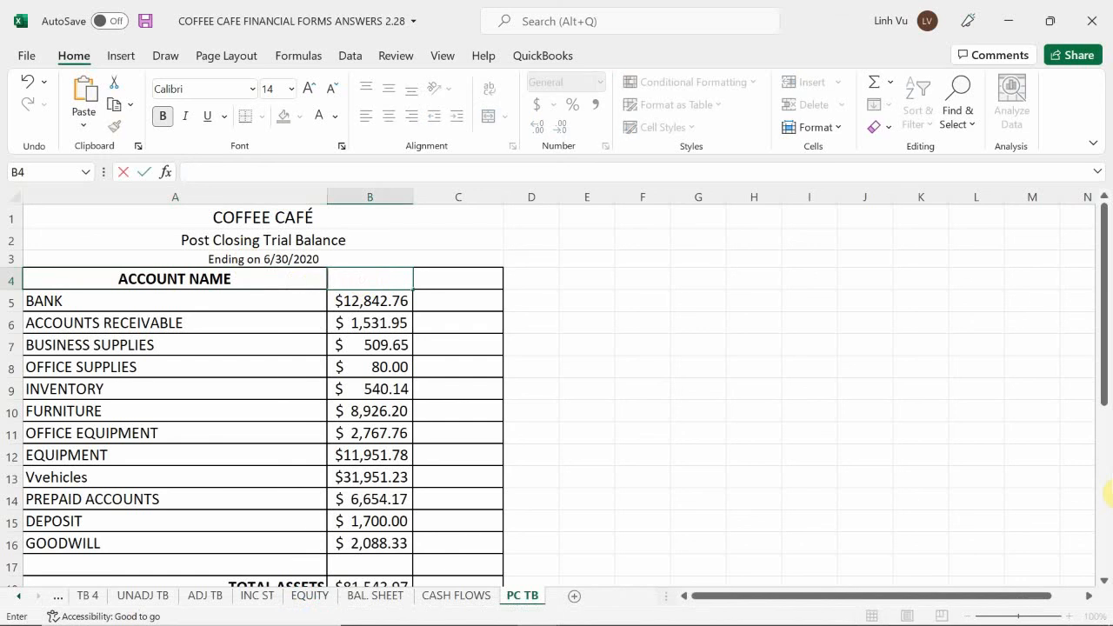
{"action": "type", "text": "DEBIT"}
{"action": "key", "text": "Return"}
{"action": "key", "text": "Up"}
{"action": "key", "text": "Right"}
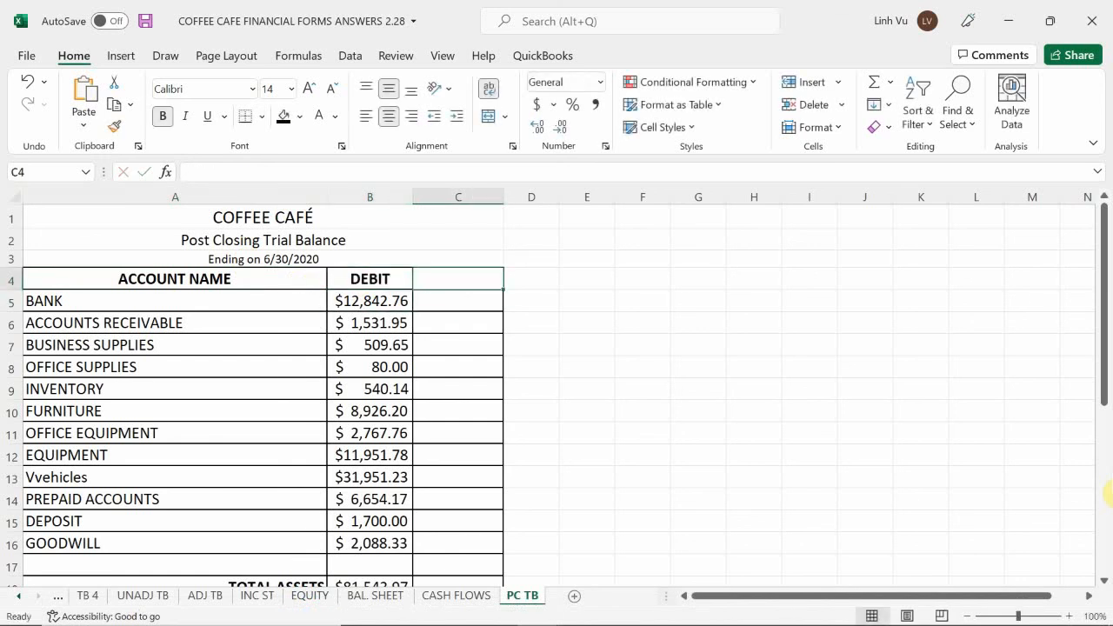
{"action": "type", "text": "CREDU"}
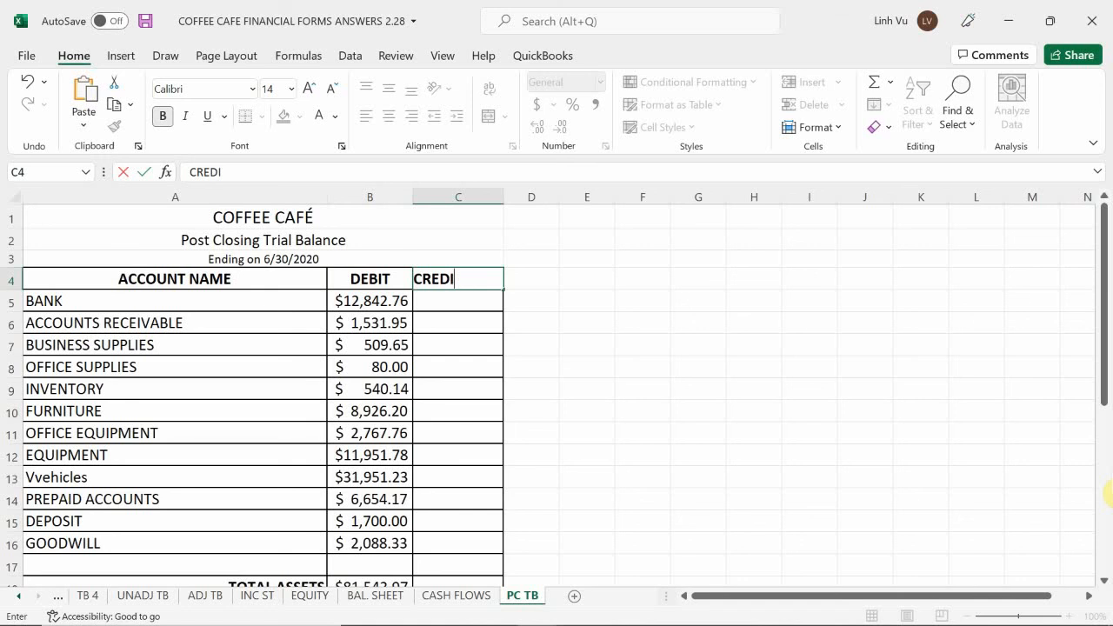
{"action": "type", "text": "T"}
{"action": "key", "text": "Return"}
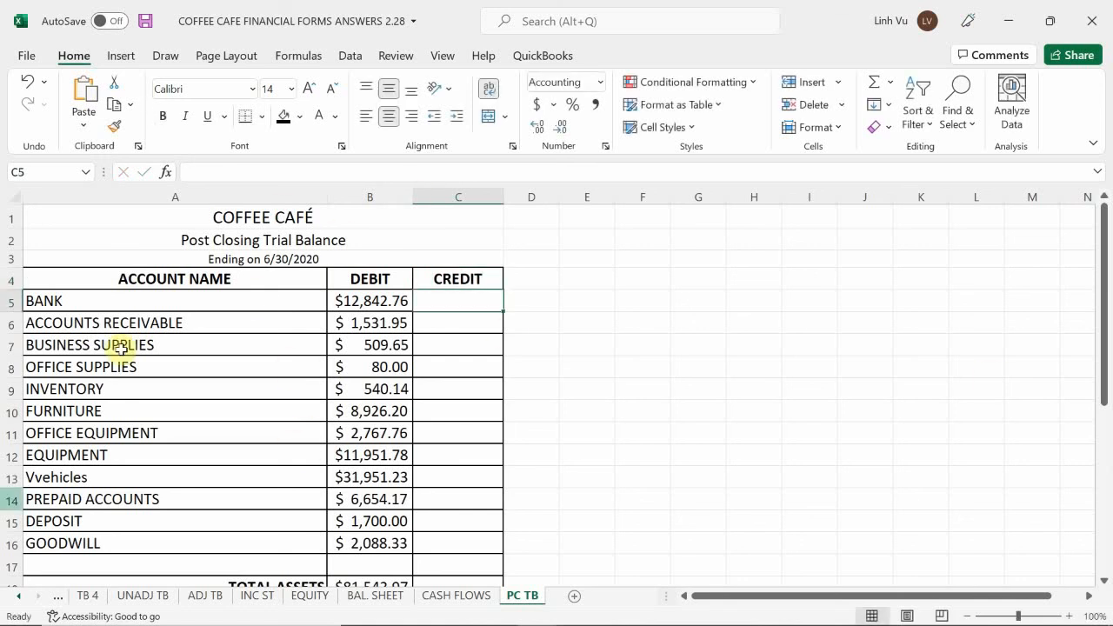
Delete the TOTAL ASSETS row together with the blank row above it, rows 17 and 18
{"action": "scroll", "coordinate": [204, 367], "scroll_direction": "down", "scroll_amount": 3}
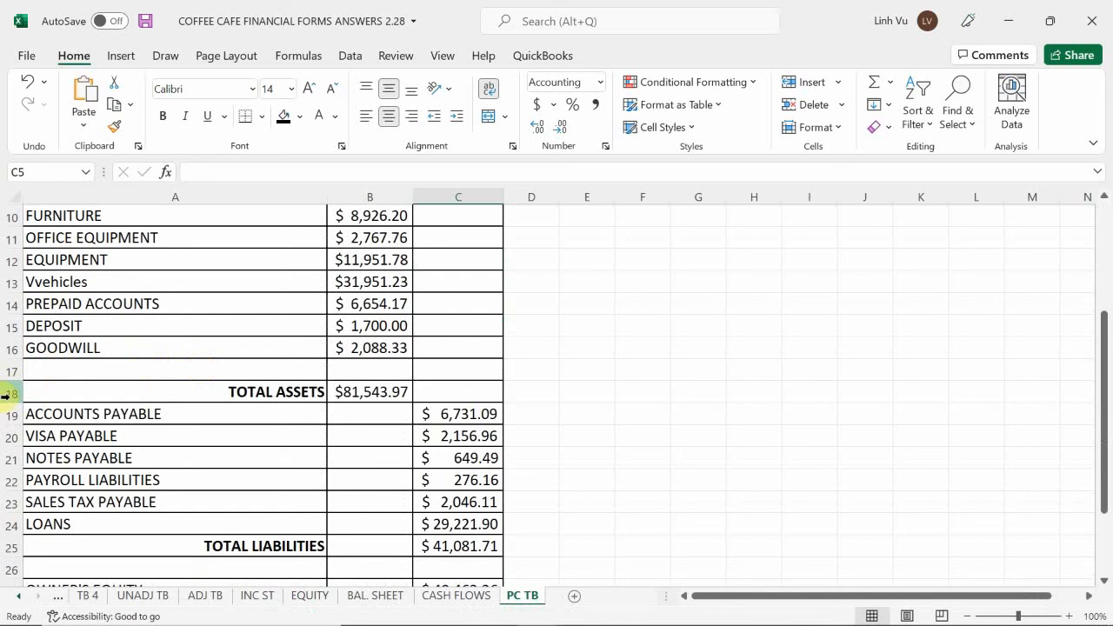
{"action": "left_click", "coordinate": [5, 394]}
{"action": "right_click", "coordinate": [13, 395]}
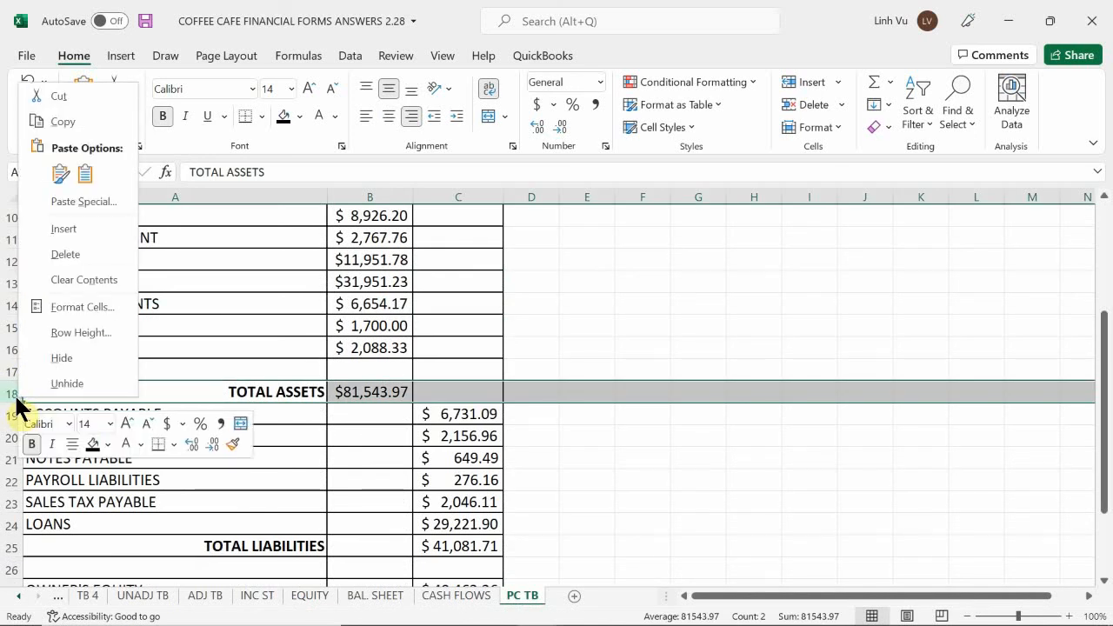
{"action": "key", "text": "Escape"}
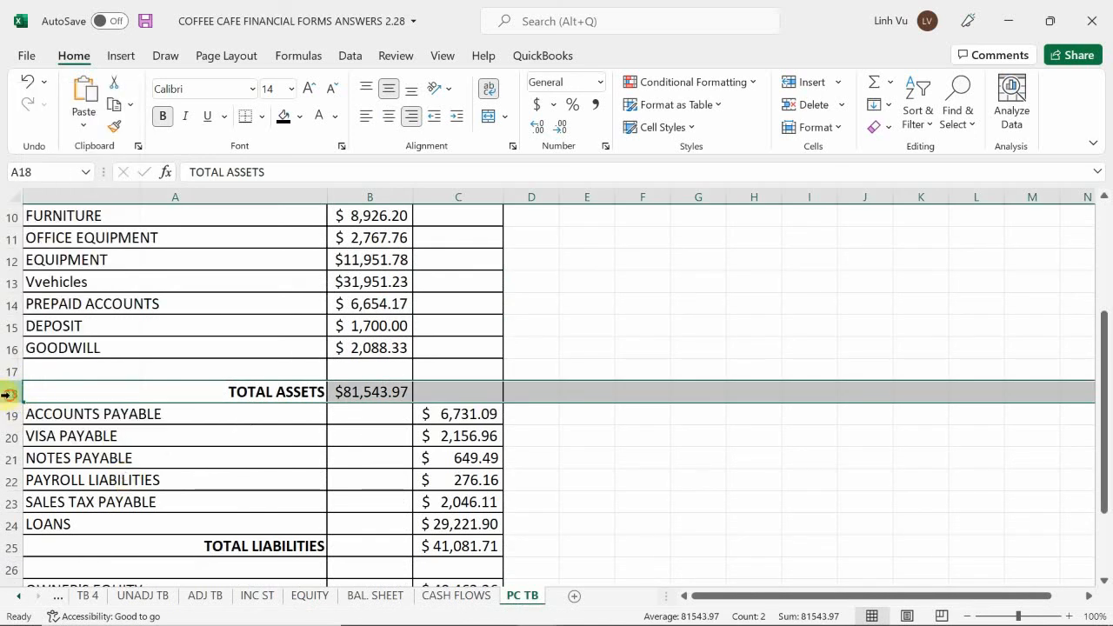
{"action": "left_click_drag", "start_coordinate": [14, 393], "coordinate": [14, 371]}
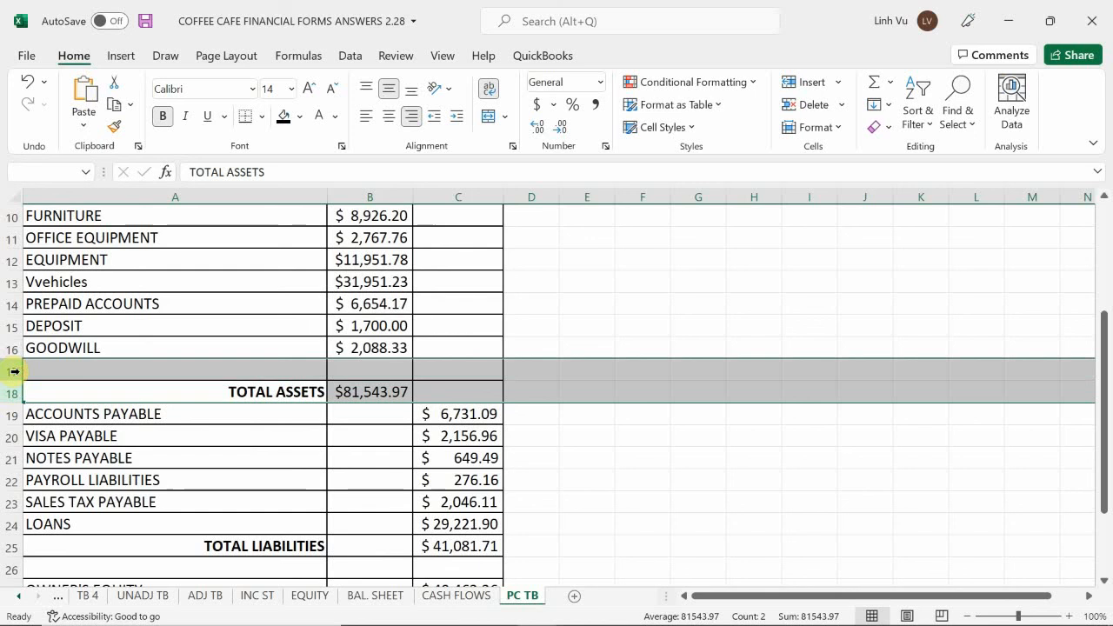
{"action": "right_click", "coordinate": [14, 372]}
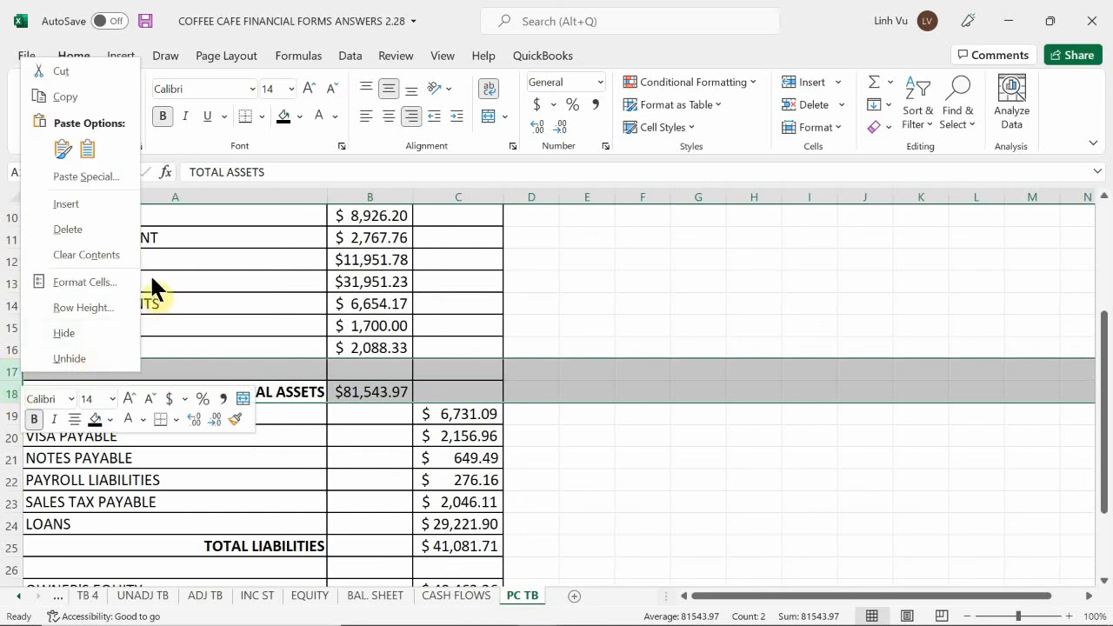
{"action": "left_click", "coordinate": [76, 227]}
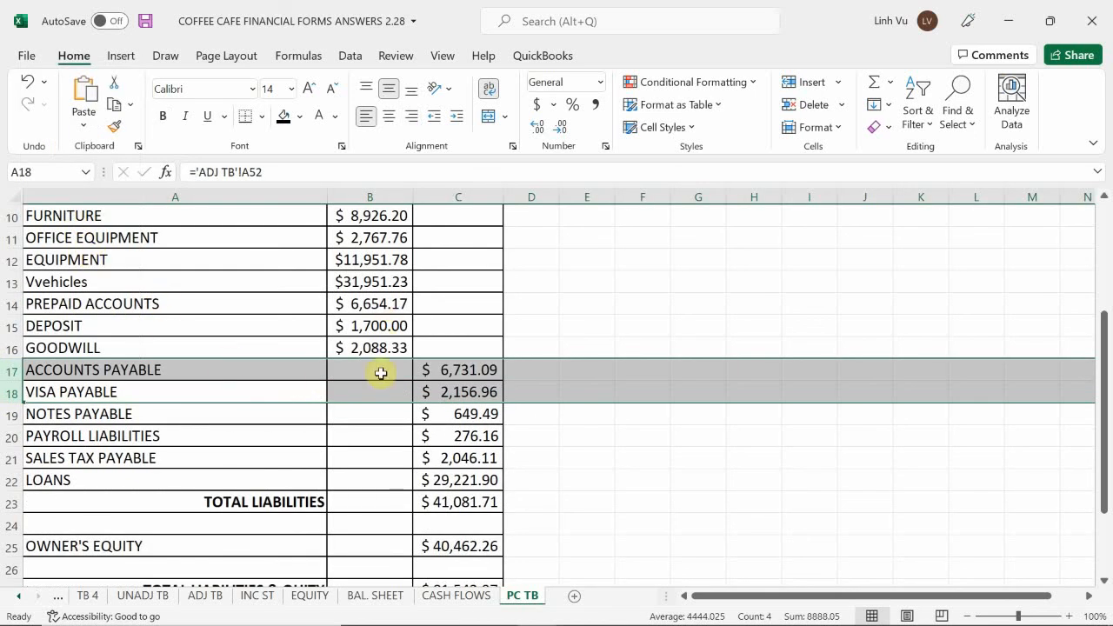
Clear the contents of the TOTAL LIABILITIES row and the blank row beneath it, rows 23 and 24
{"action": "left_click", "coordinate": [383, 390]}
{"action": "scroll", "coordinate": [383, 389], "scroll_direction": "down", "scroll_amount": 4}
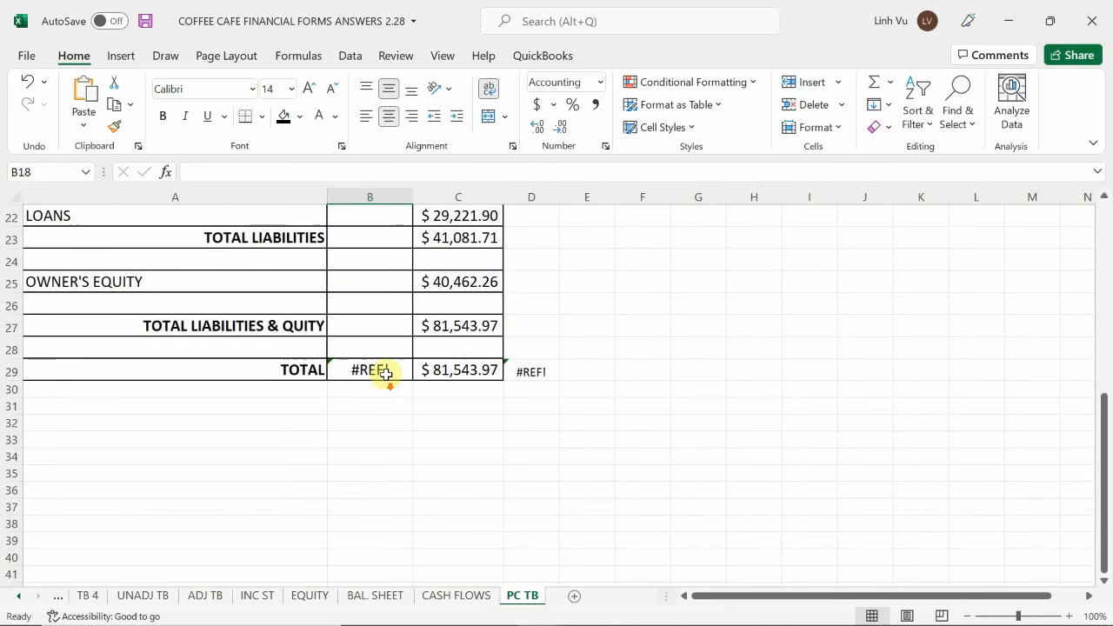
{"action": "scroll", "coordinate": [389, 367], "scroll_direction": "up", "scroll_amount": 1}
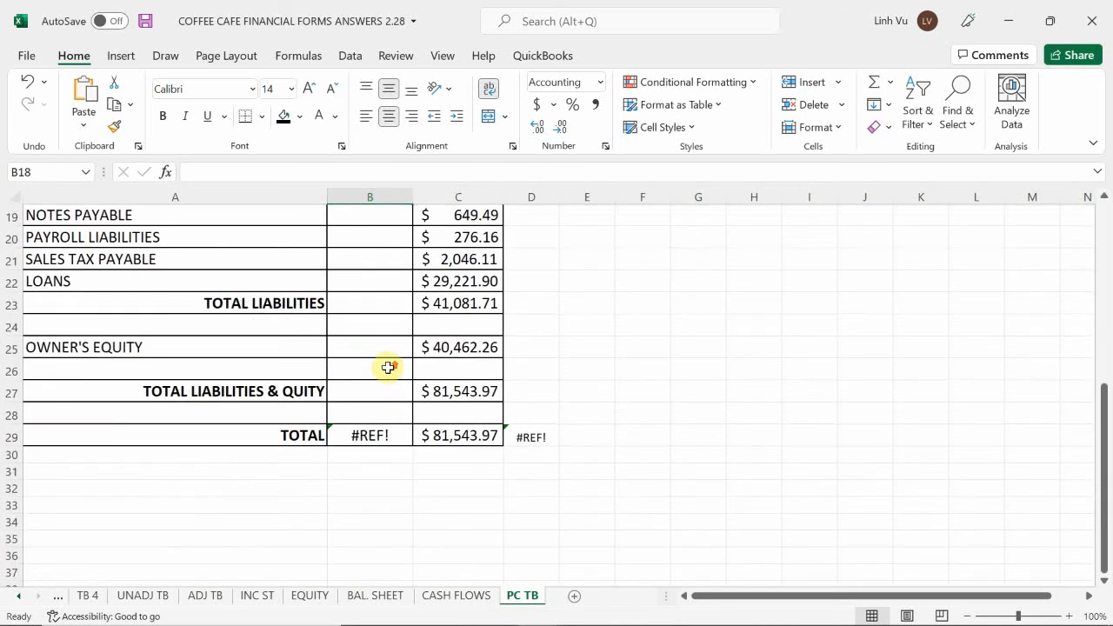
{"action": "left_click", "coordinate": [12, 306]}
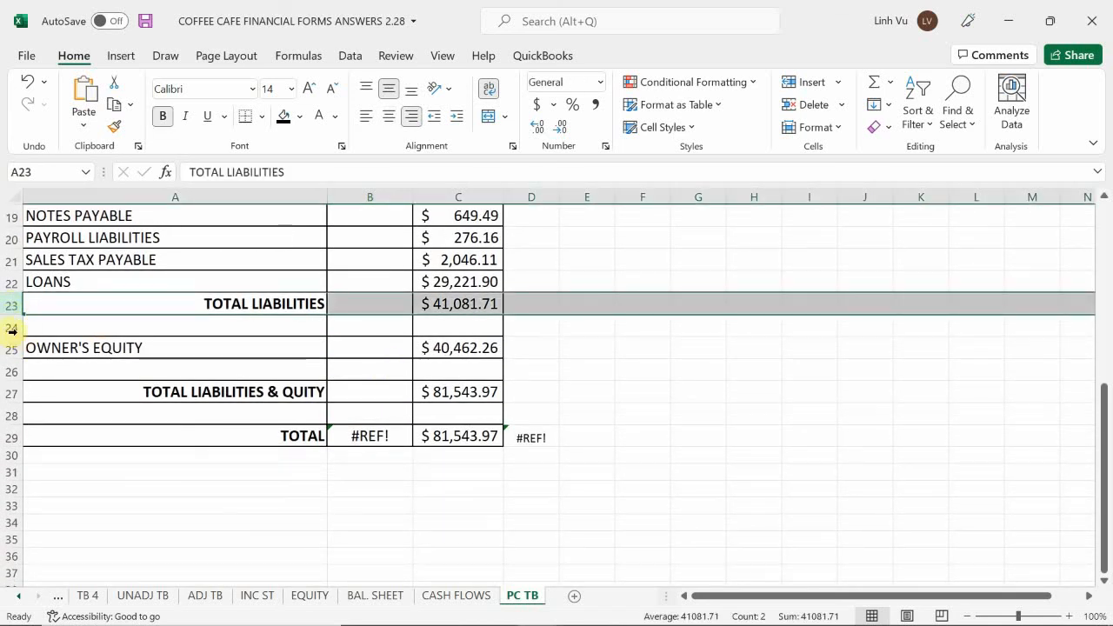
{"action": "left_click", "coordinate": [12, 330], "text": "shift"}
{"action": "right_click", "coordinate": [9, 332]}
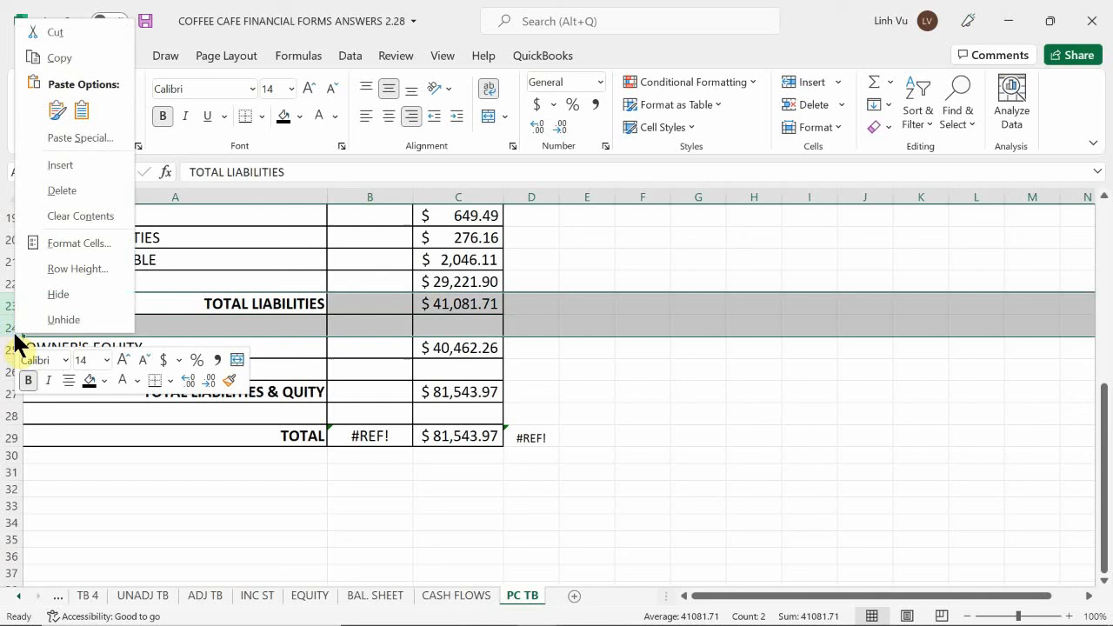
{"action": "left_click", "coordinate": [57, 218]}
{"action": "left_click", "coordinate": [169, 364]}
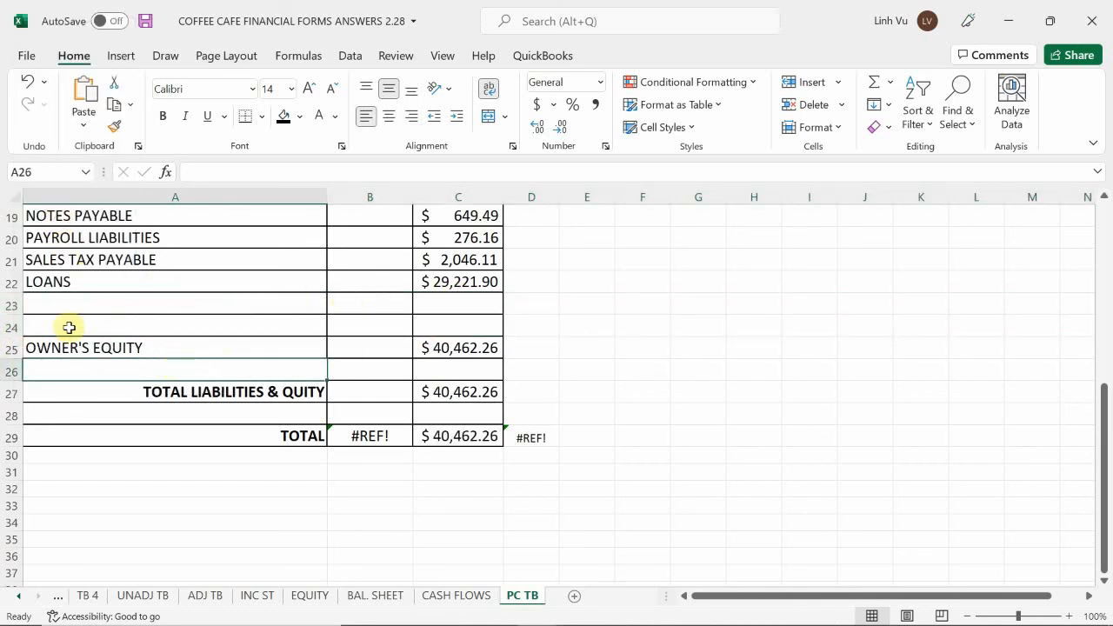
Delete rows 23 and 24 between LOANS and OWNER'S EQUITY
{"action": "left_click", "coordinate": [9, 327]}
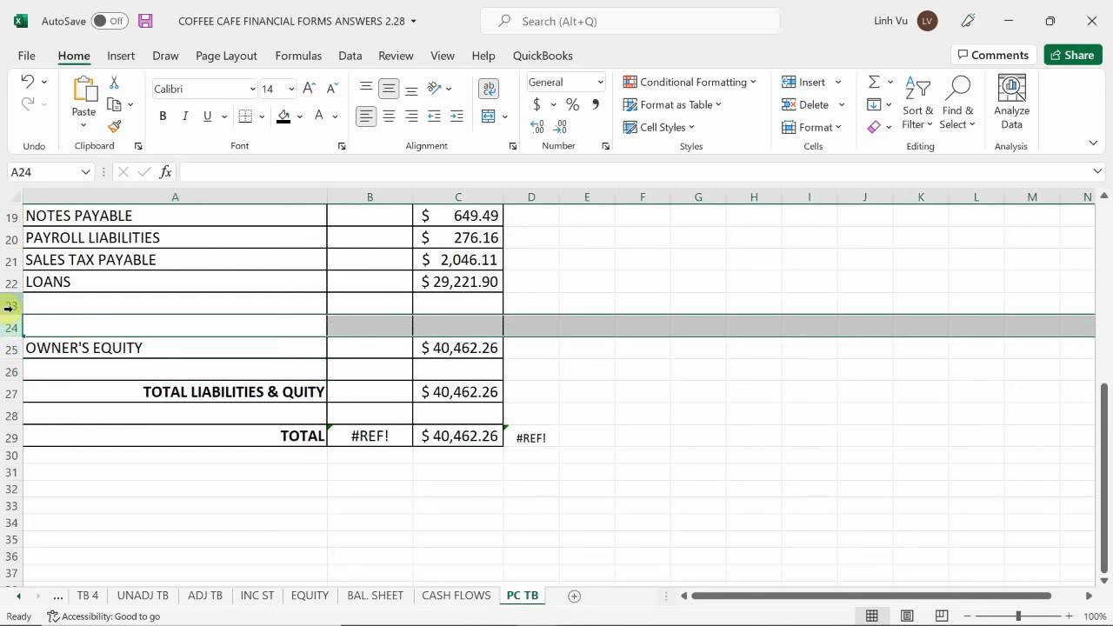
{"action": "left_click", "coordinate": [7, 306], "text": "shift"}
{"action": "right_click", "coordinate": [10, 309]}
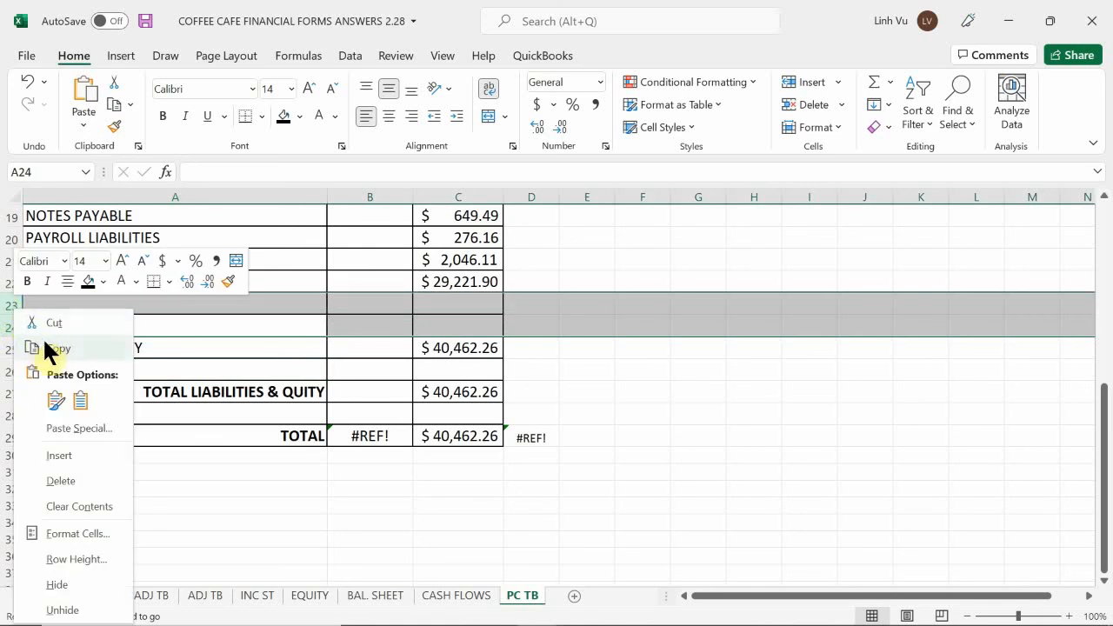
{"action": "left_click", "coordinate": [61, 479]}
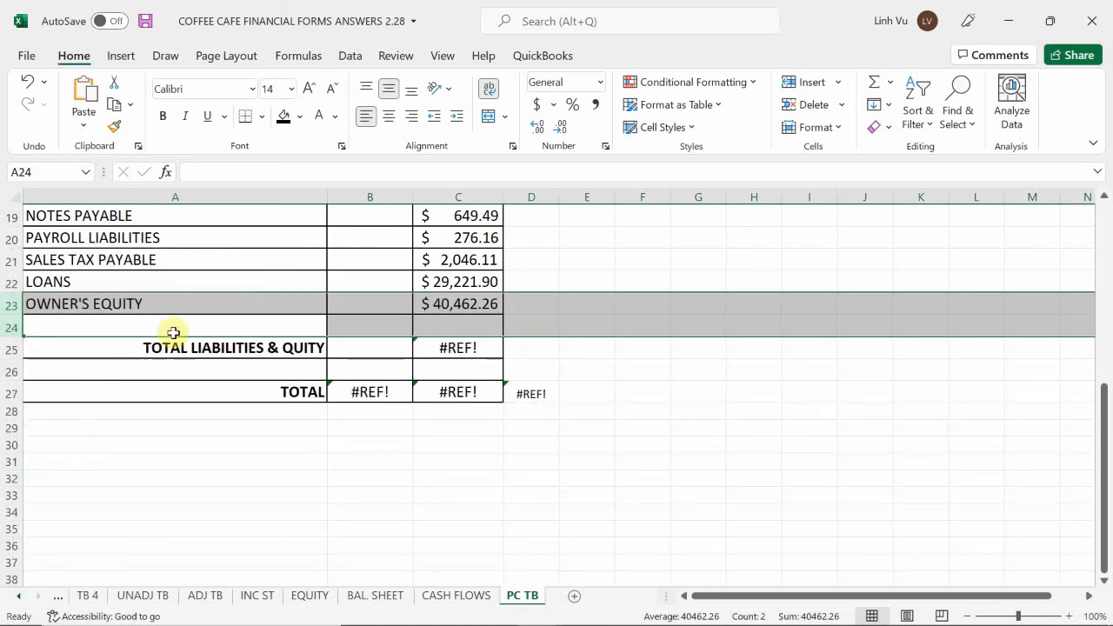